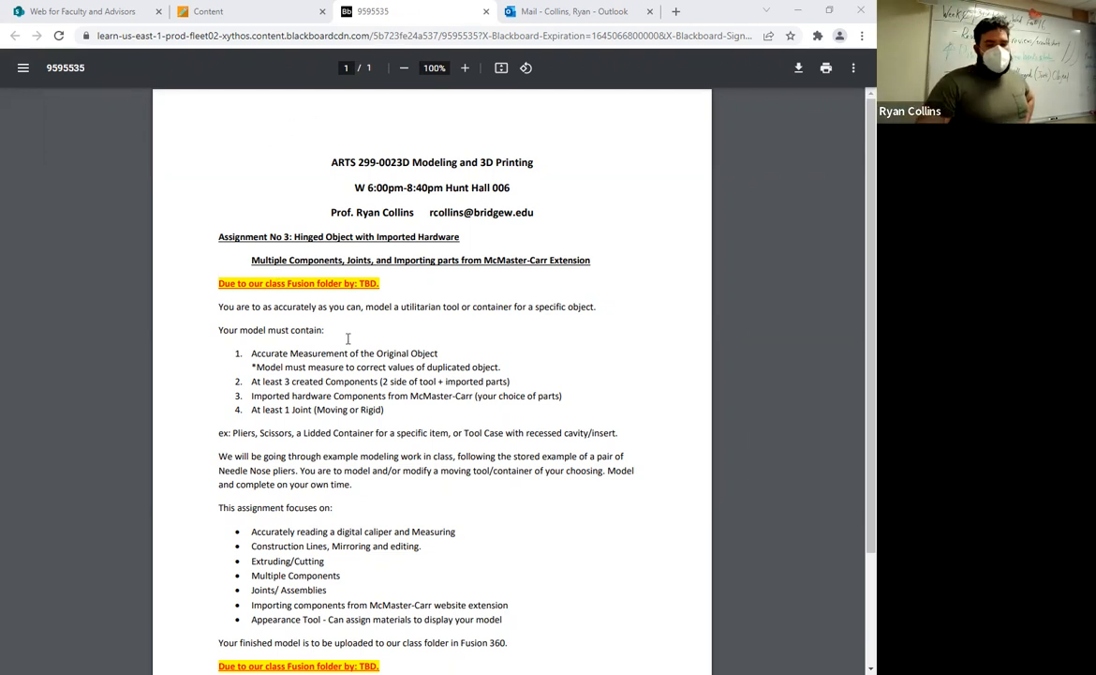
# Read through the Assignment No 3 hinged-object requirements and switch to Fusion 360.
pyautogui.scroll(-1, 237, 356)
pyautogui.scroll(-1, 237, 356)
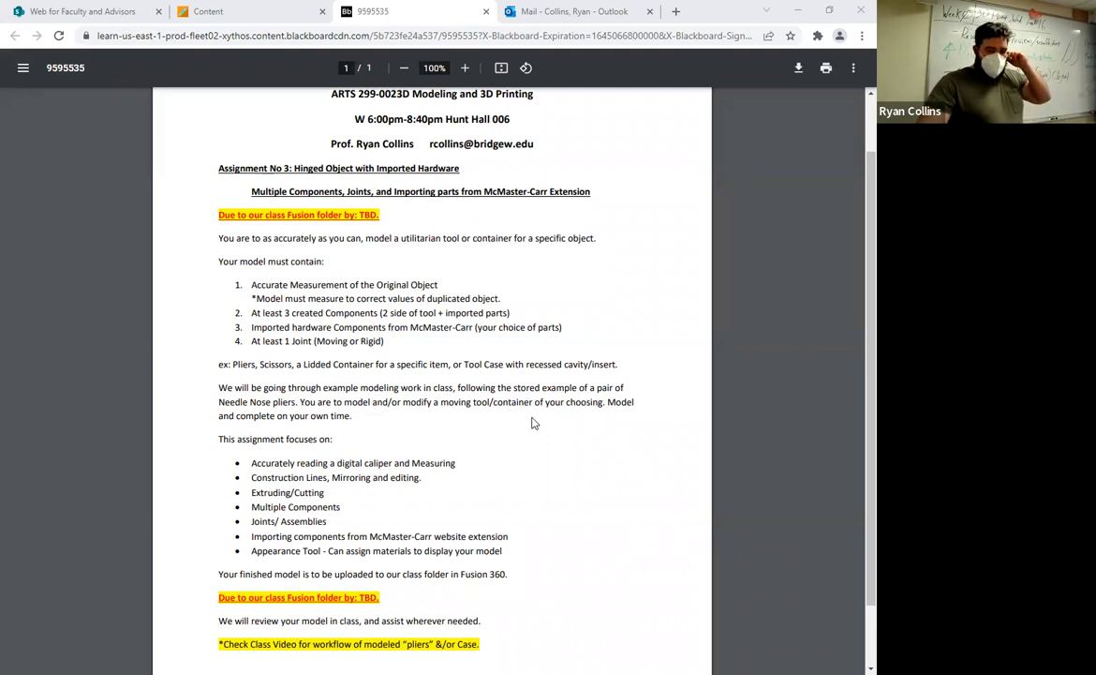
pyautogui.scroll(-2, 330, 403)
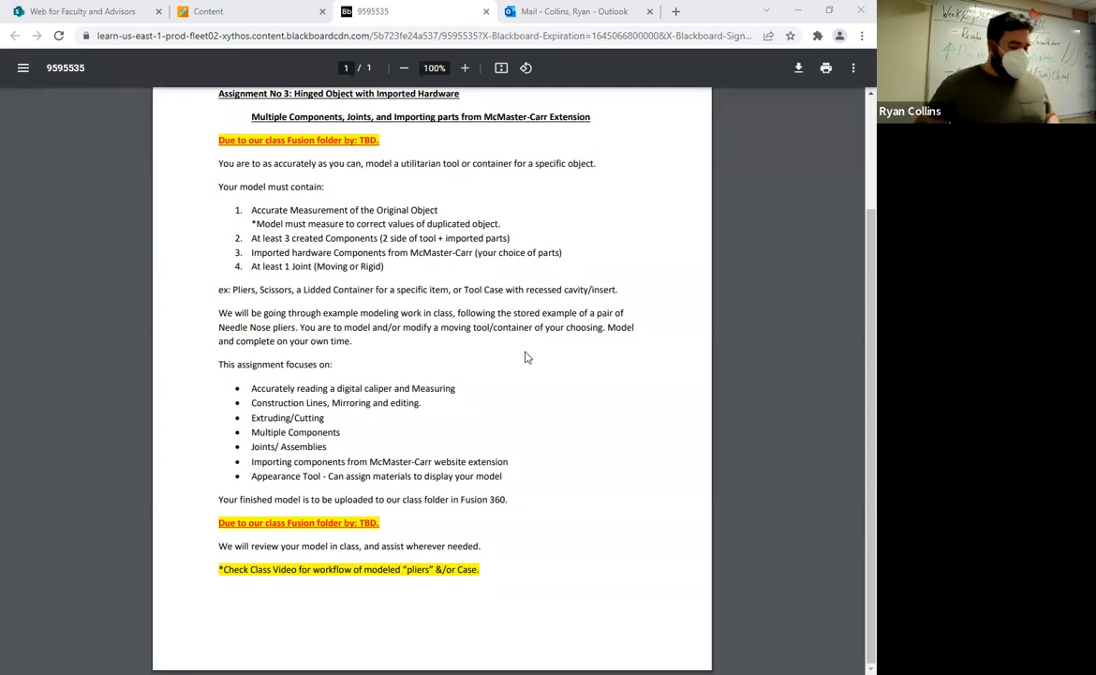
pyautogui.hotkey('alt', 'Tab')
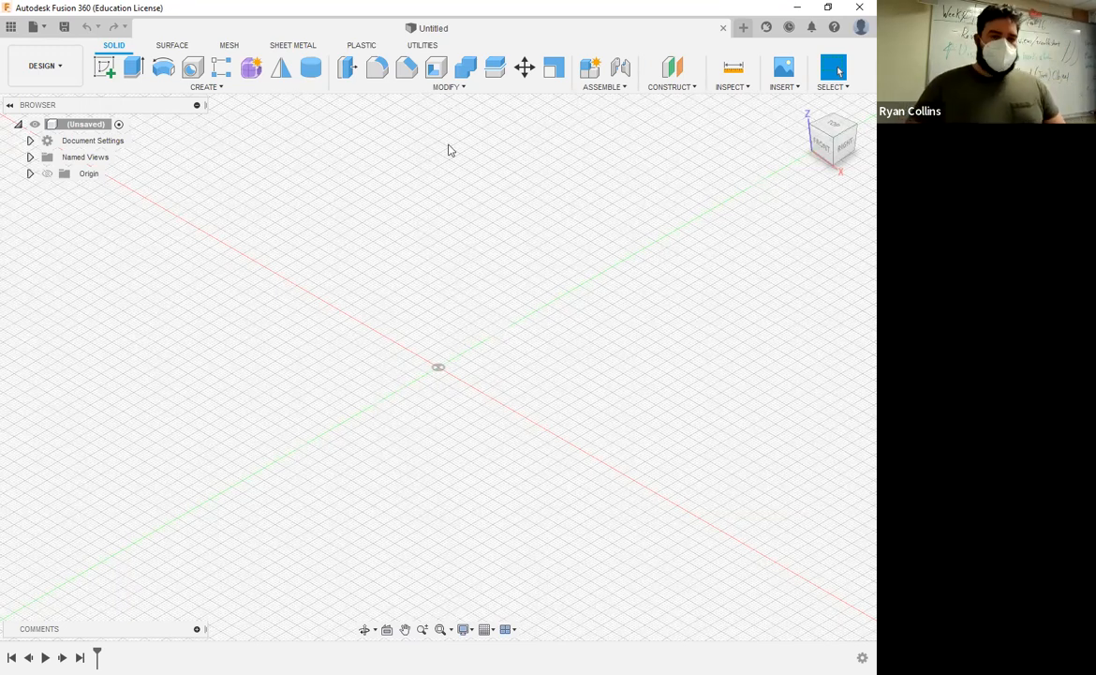
pyautogui.click(65, 27)
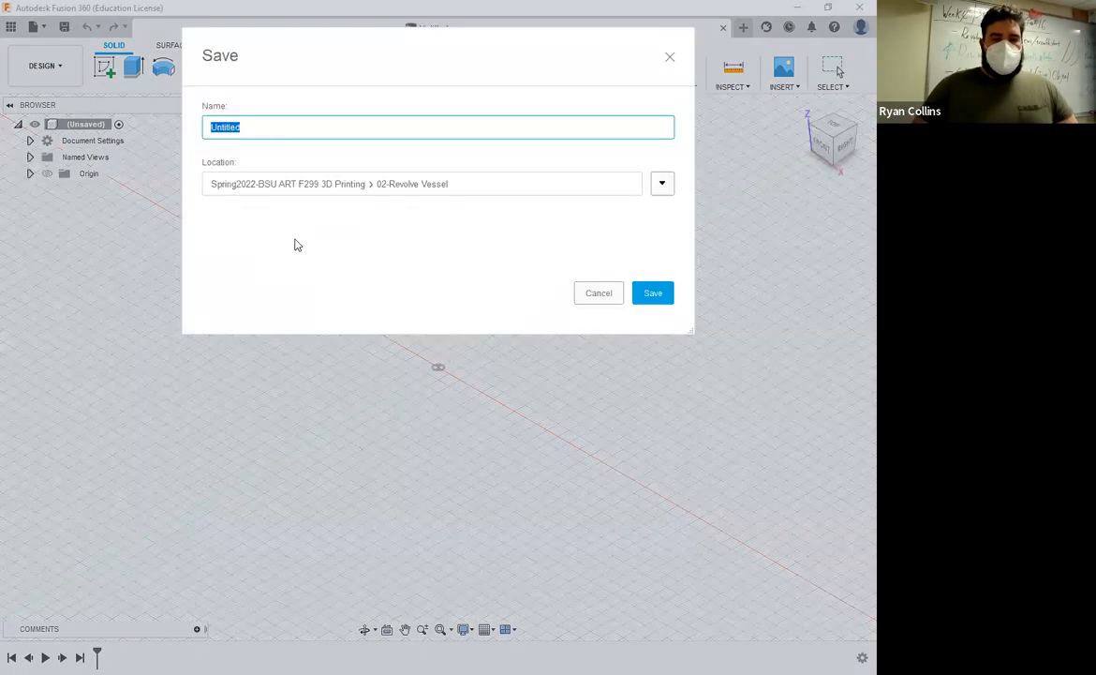
pyautogui.click(660, 186)
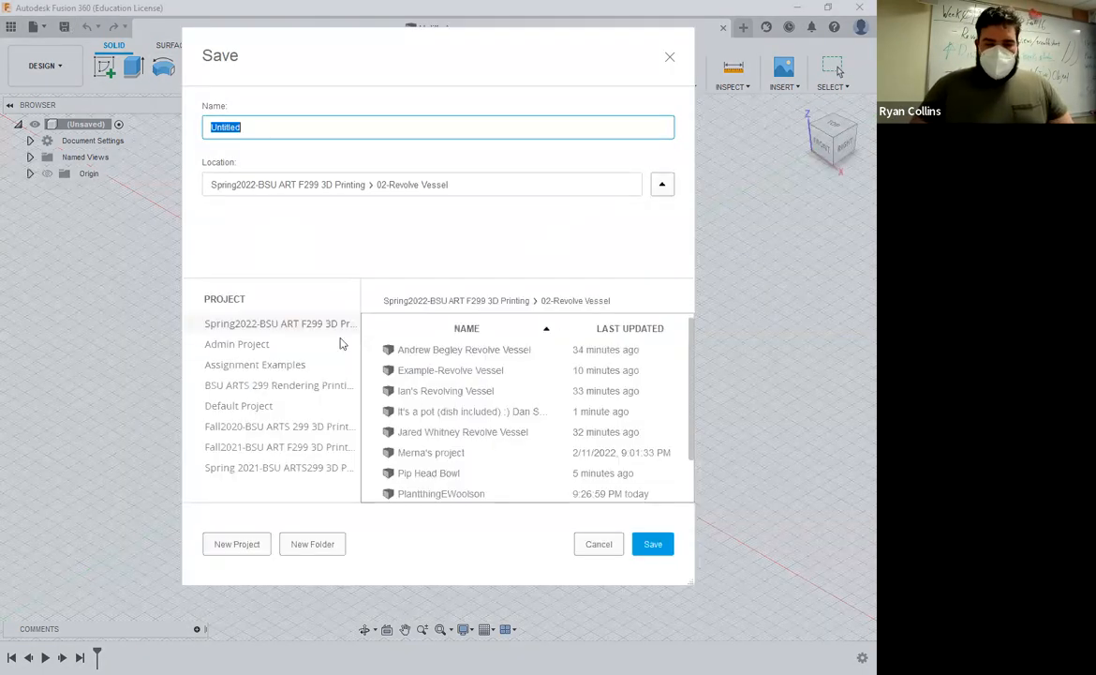
pyautogui.click(282, 328)
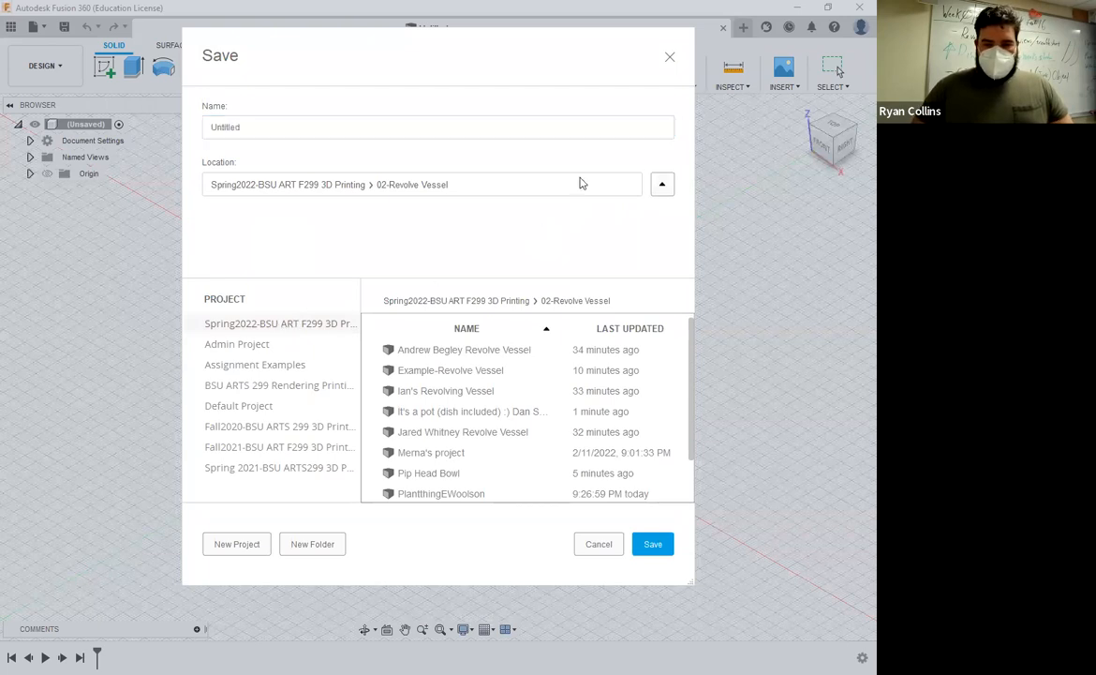
pyautogui.scroll(-1, 520, 439)
pyautogui.scroll(1, 525, 440)
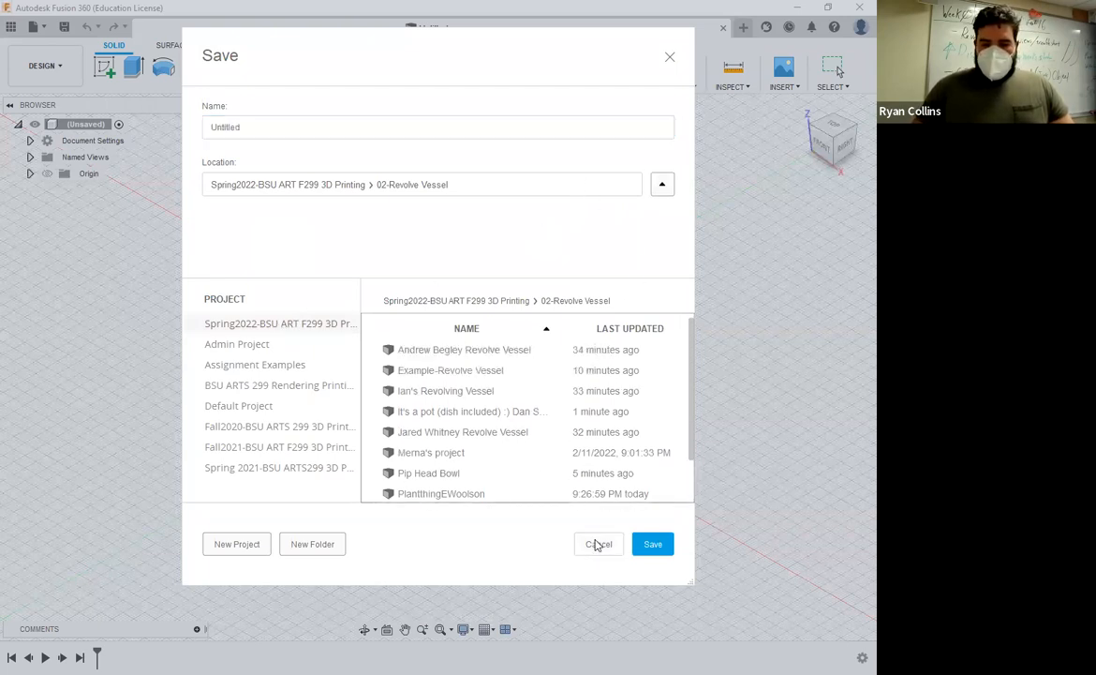
pyautogui.click(597, 544)
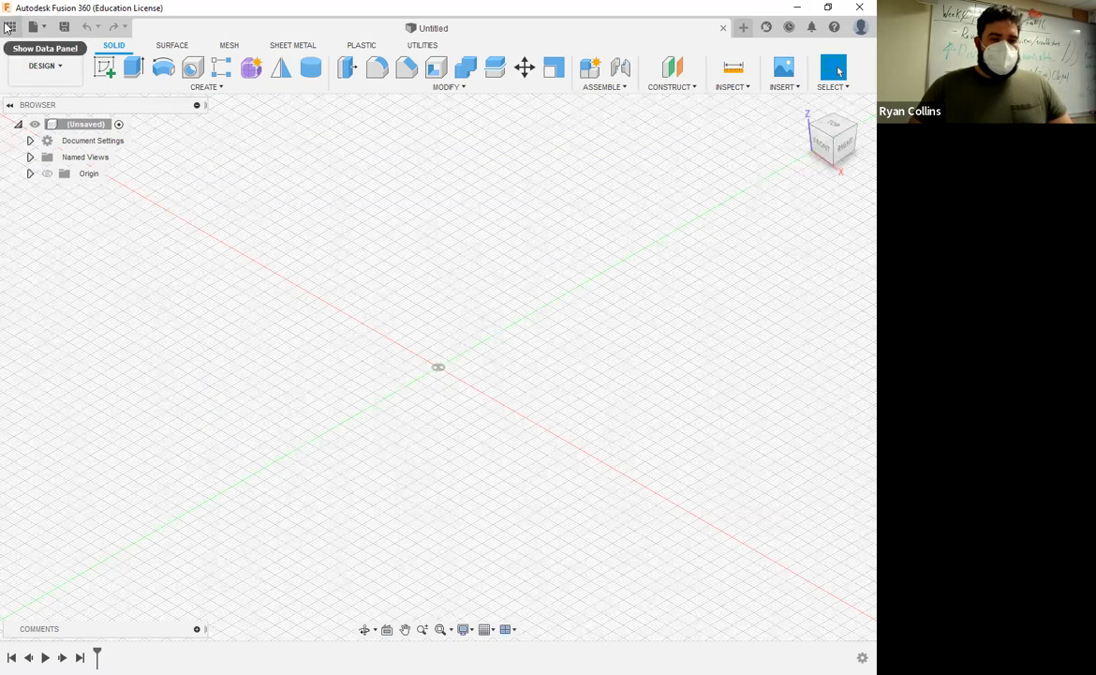
# Open the 03-Hinged Object folder of the Spring2022-BSU ART F299 3D Printing project.
pyautogui.click(45, 48)
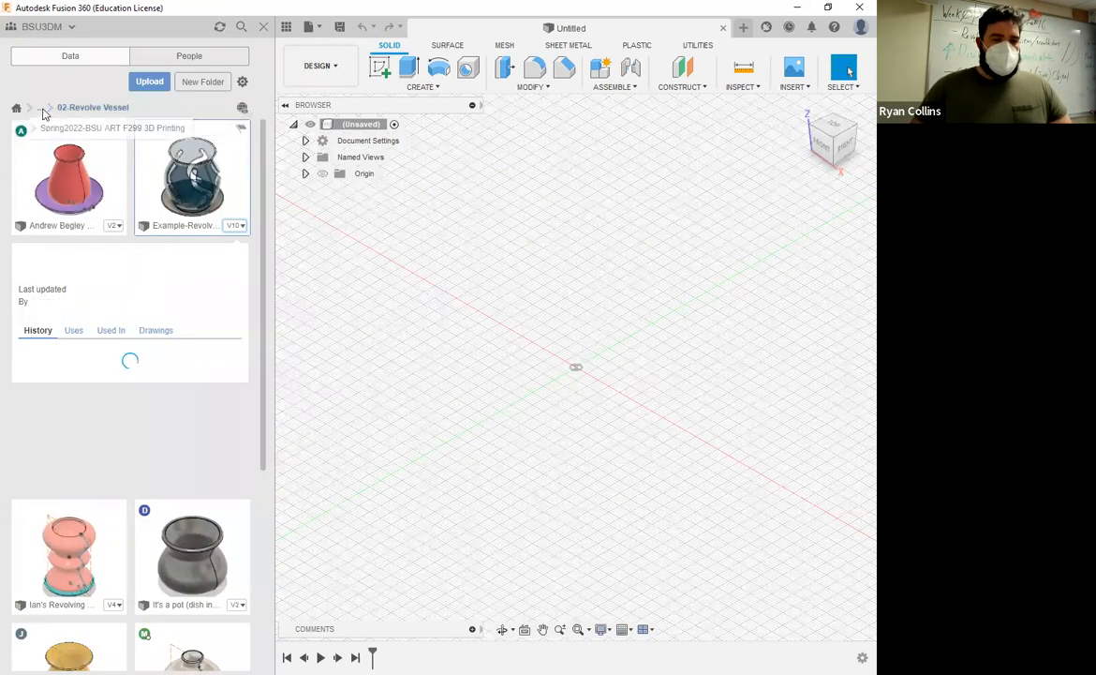
pyautogui.click(47, 107)
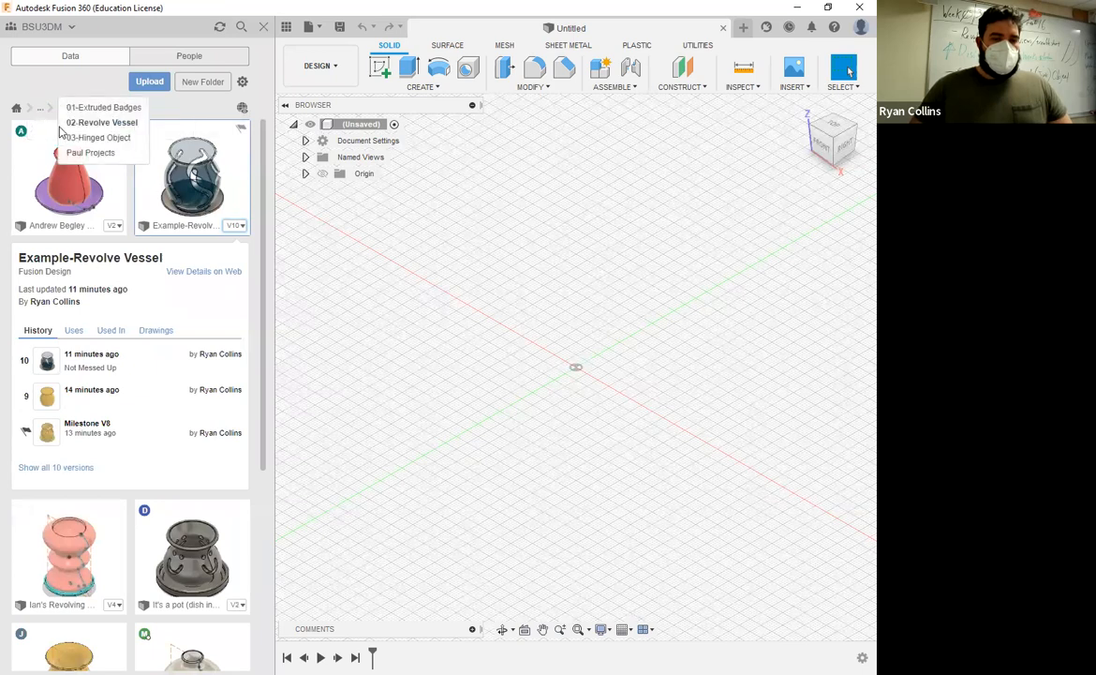
pyautogui.click(94, 137)
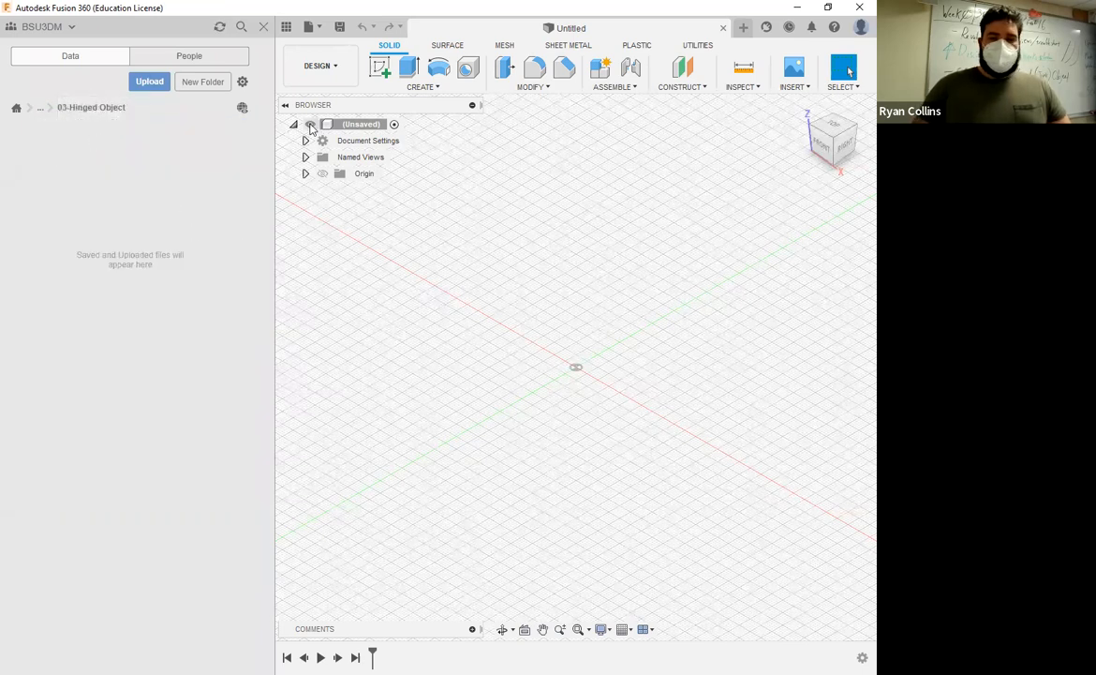
# Save the untitled design as "Example - Caplier Box" in the 03-Hinged Object folder.
pyautogui.click(341, 31)
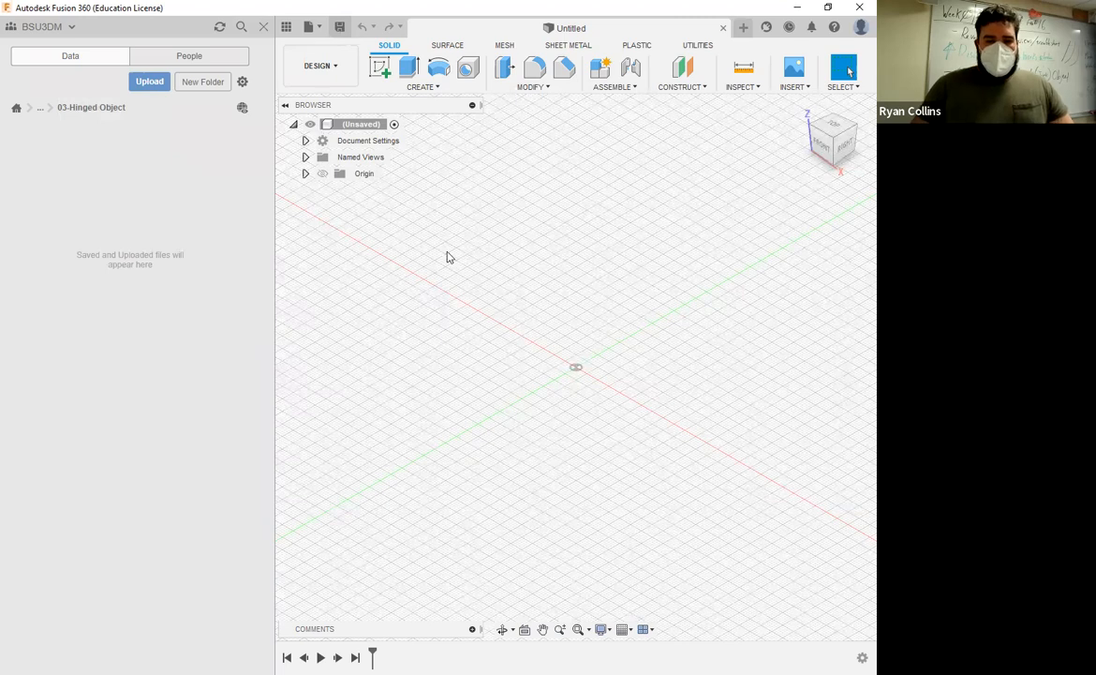
pyautogui.write('Exampl')
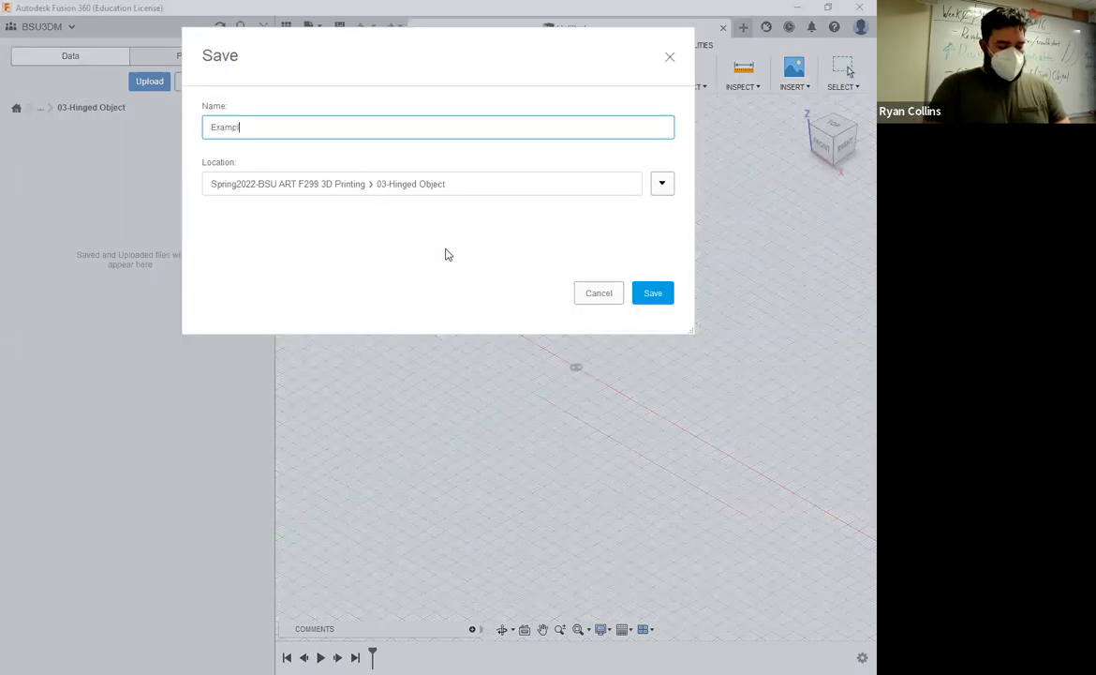
pyautogui.write('e - C')
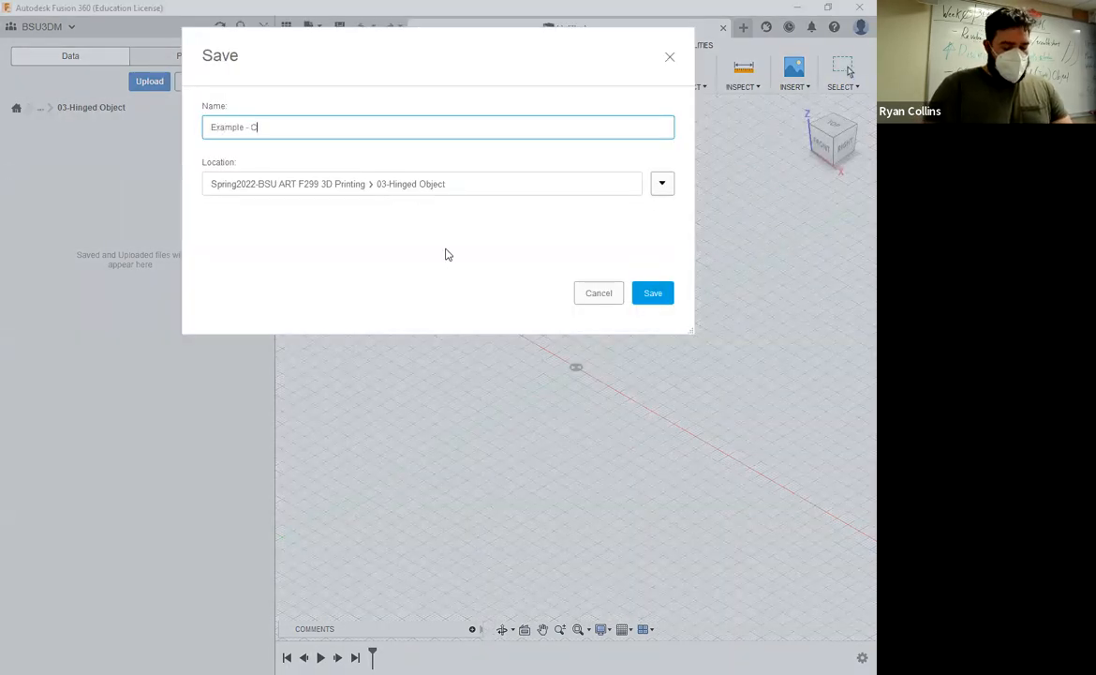
pyautogui.write('aplier Box')
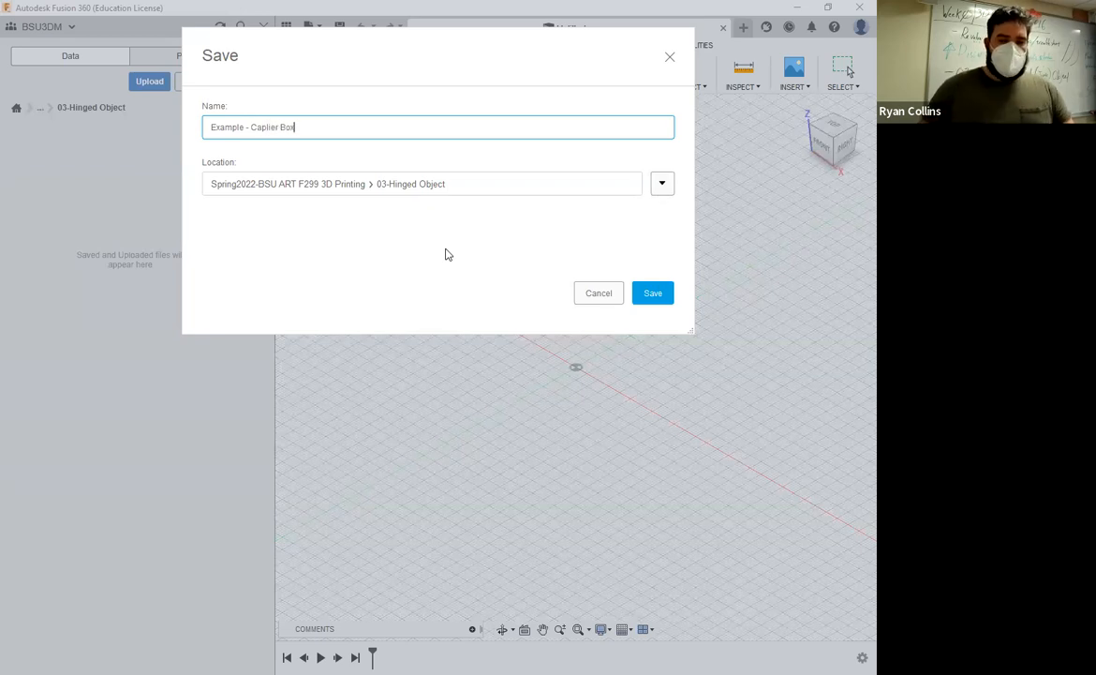
pyautogui.press('Return')
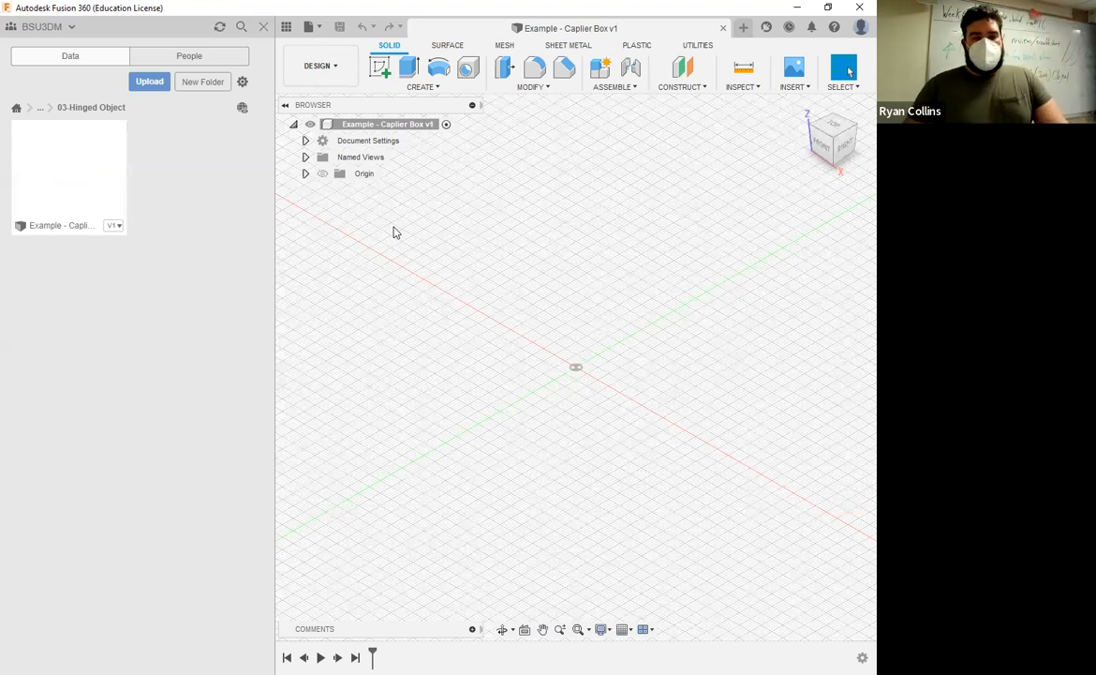
# Create an active internal standard component named "Caliper Outline" under the top-level design.
pyautogui.click(602, 69)
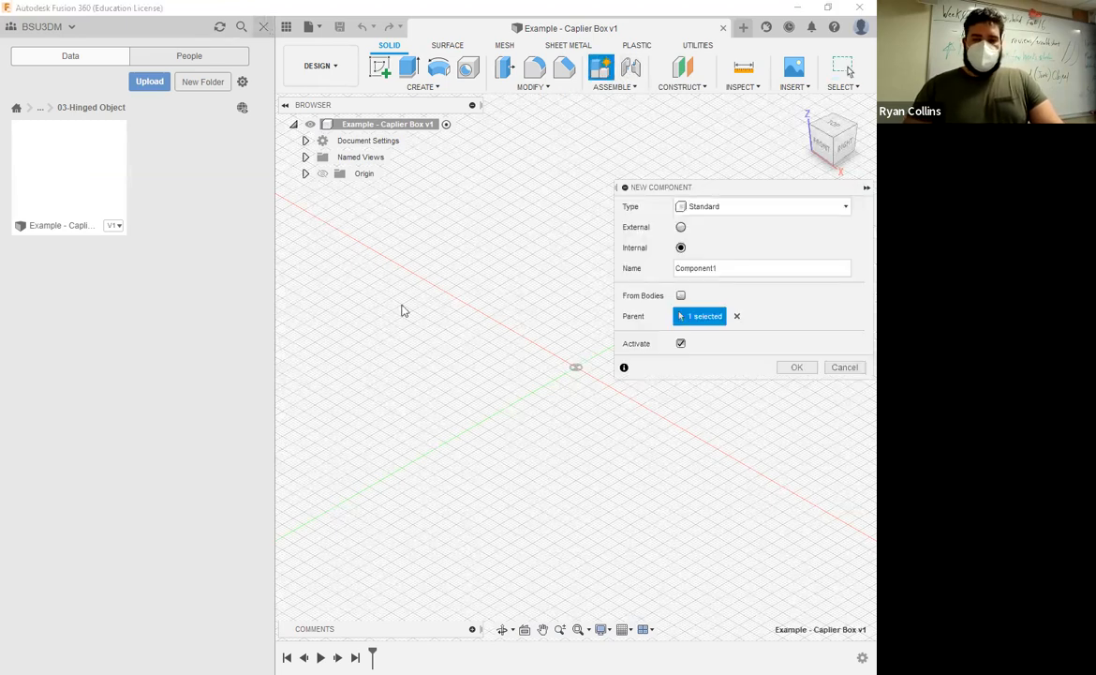
pyautogui.doubleClick(738, 270)
pyautogui.write('Caliper Outlib')
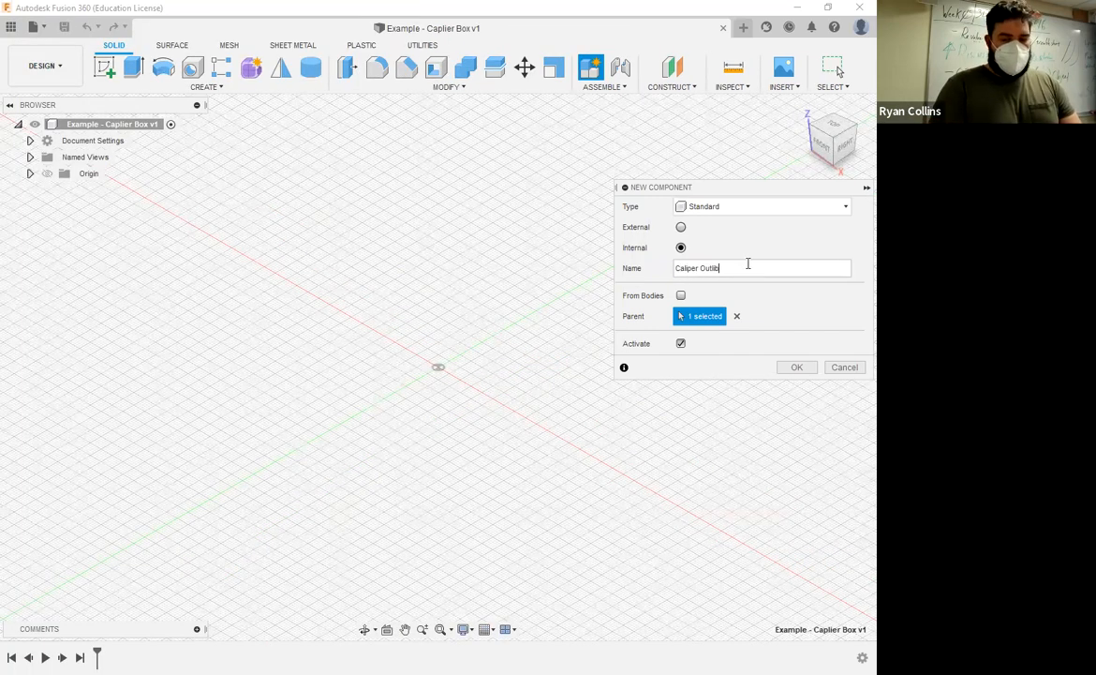
pyautogui.press('BackSpace')
pyautogui.press('BackSpace')
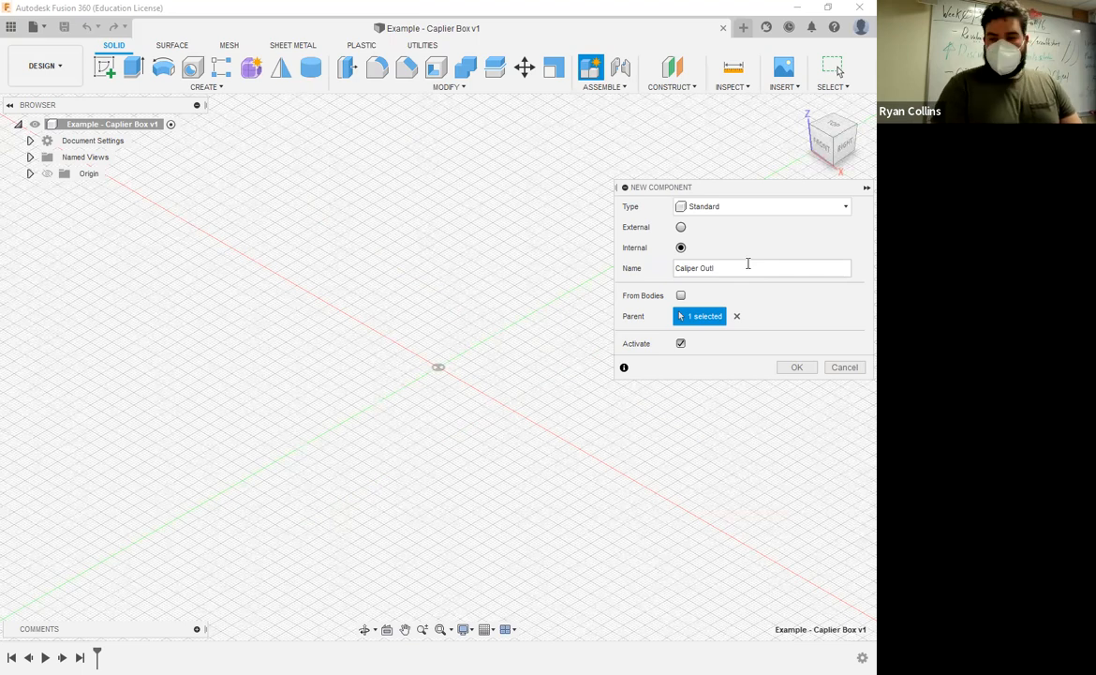
pyautogui.write('ine')
pyautogui.press('Return')
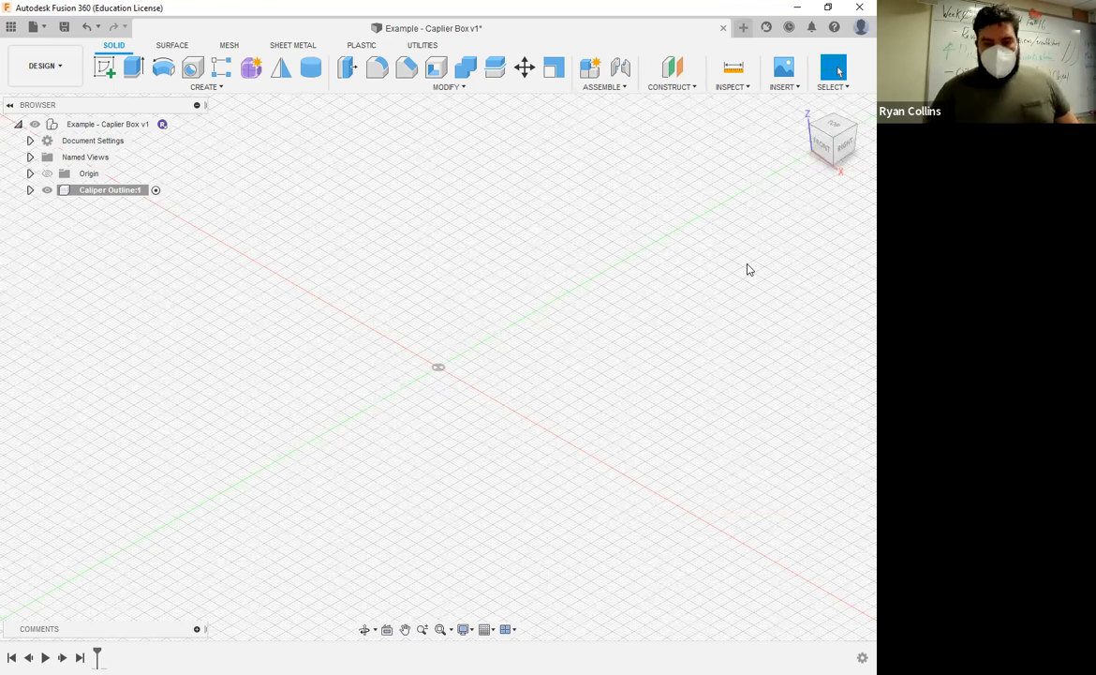
# Start a sketch on the horizontal XY plane inside the Caliper Outline component.
pyautogui.click(833, 126)
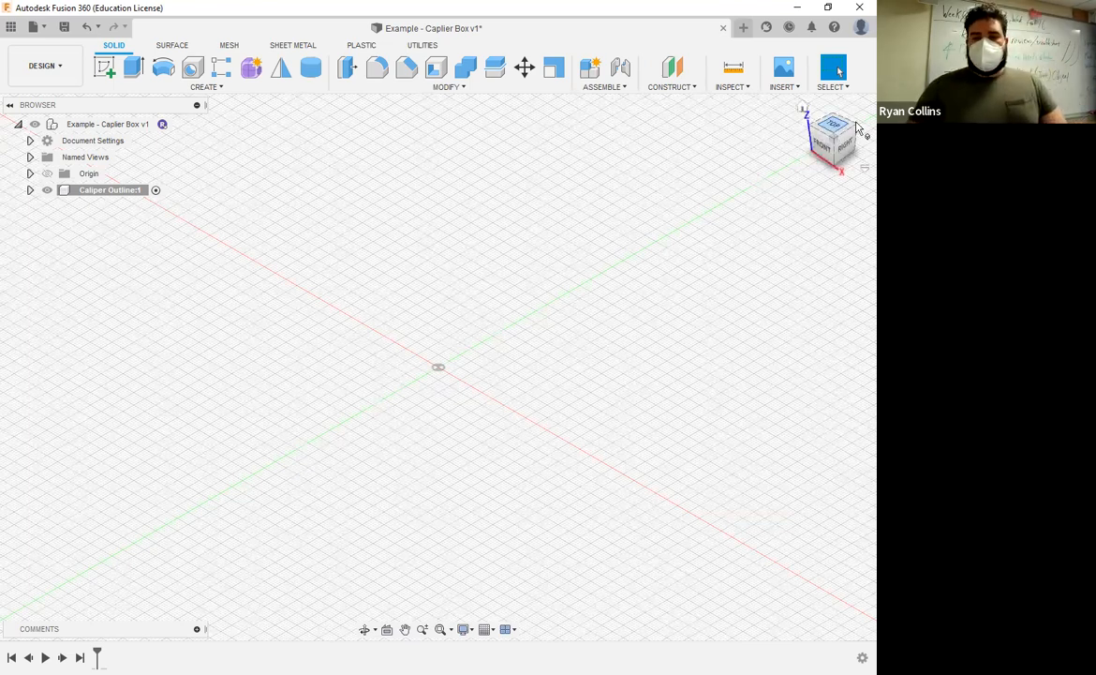
pyautogui.click(105, 74)
pyautogui.click(485, 323)
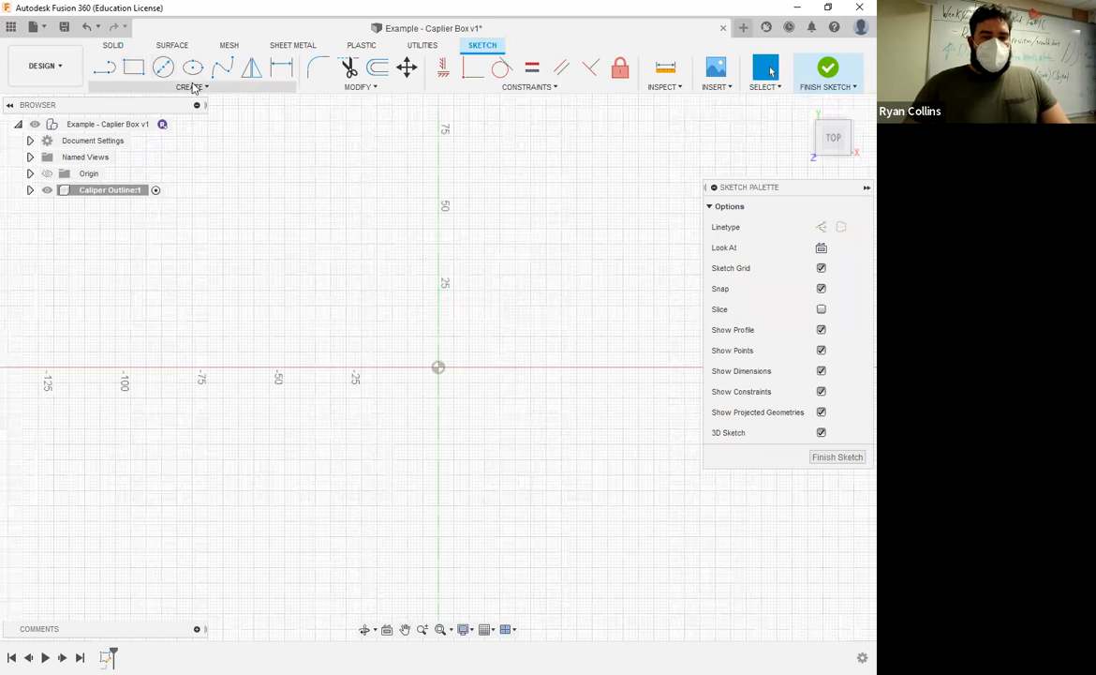
# Sketch a center rectangle on the origin, 240 mm long and 15 mm high.
pyautogui.click(194, 88)
pyautogui.moveTo(145, 117)
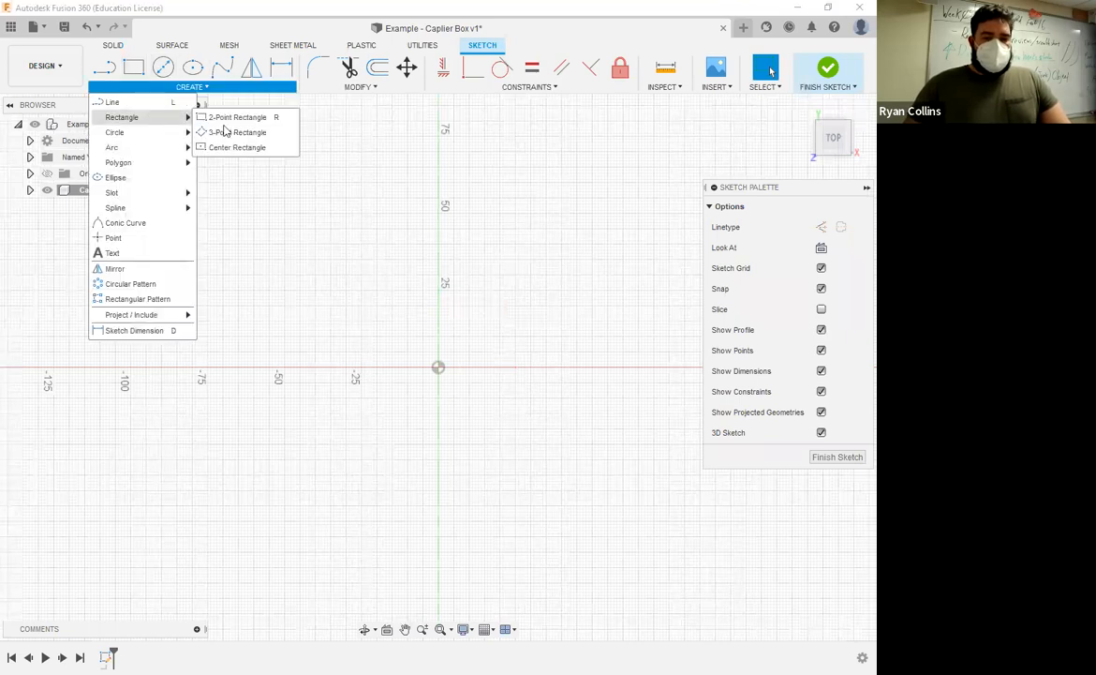
pyautogui.click(238, 147)
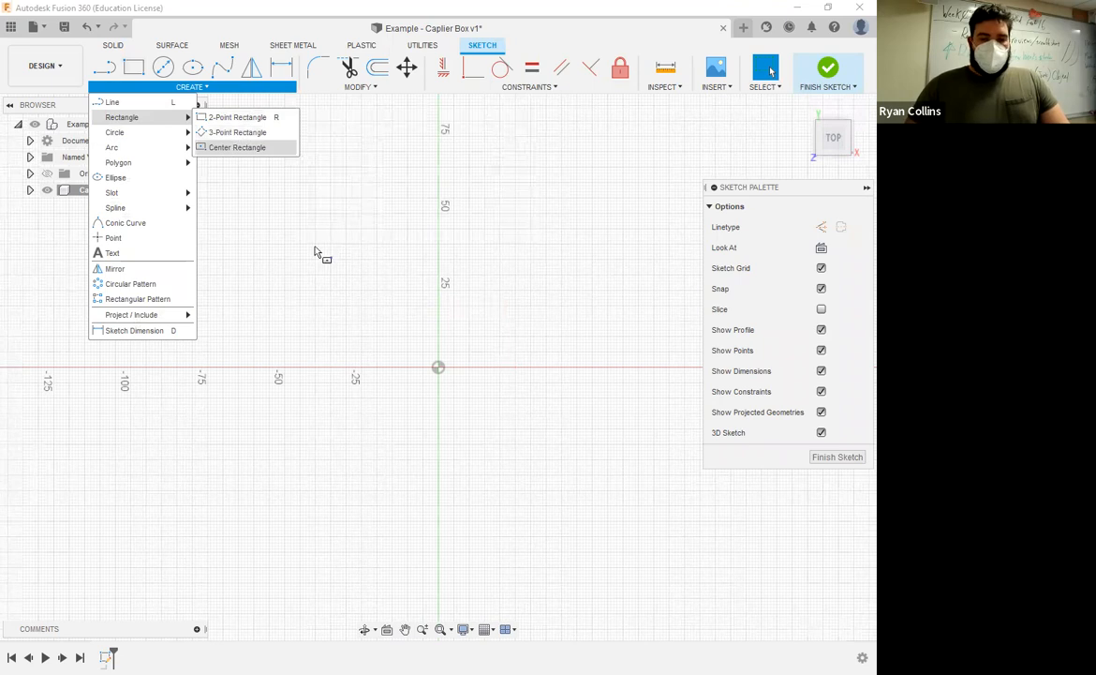
pyautogui.click(438, 366)
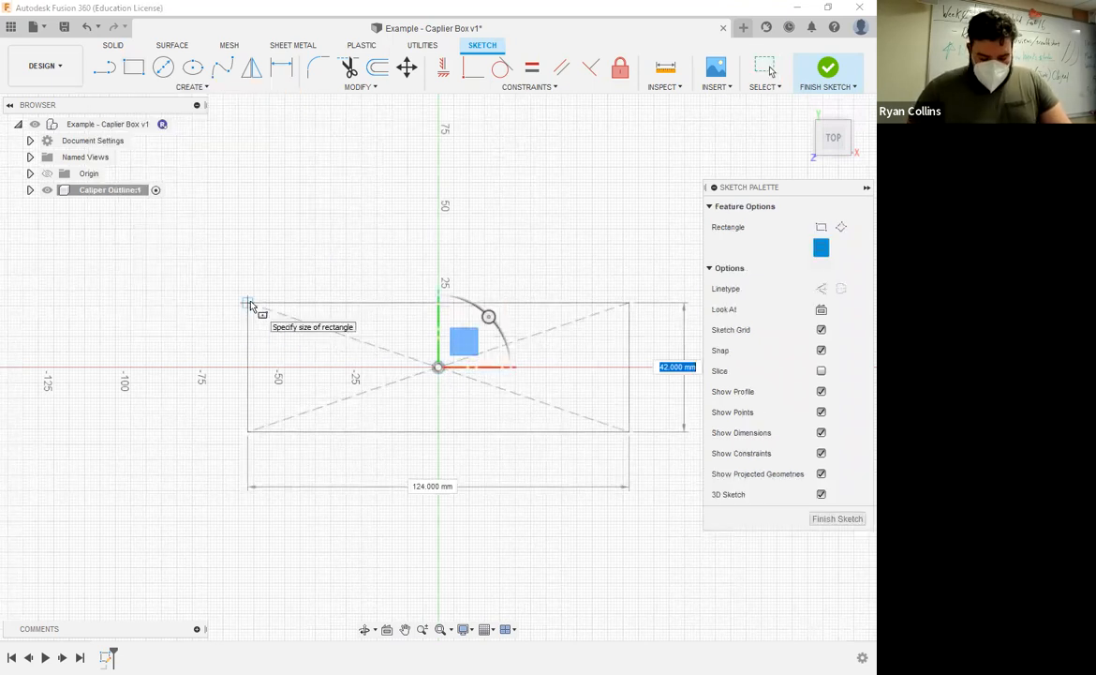
pyautogui.press('Tab')
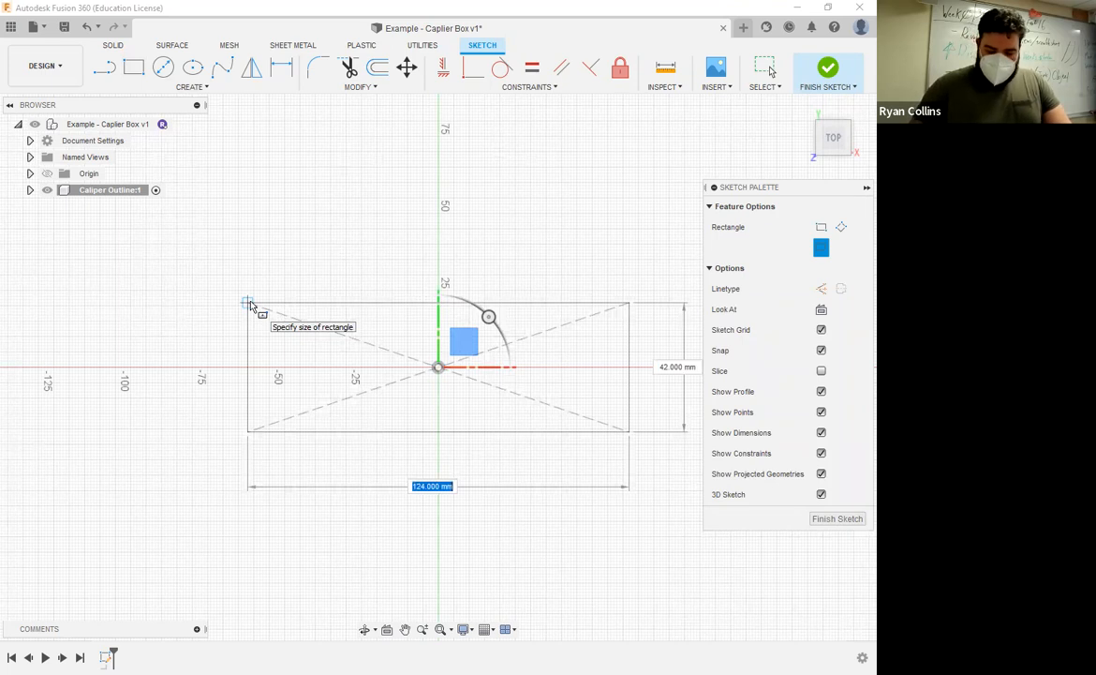
pyautogui.write('240')
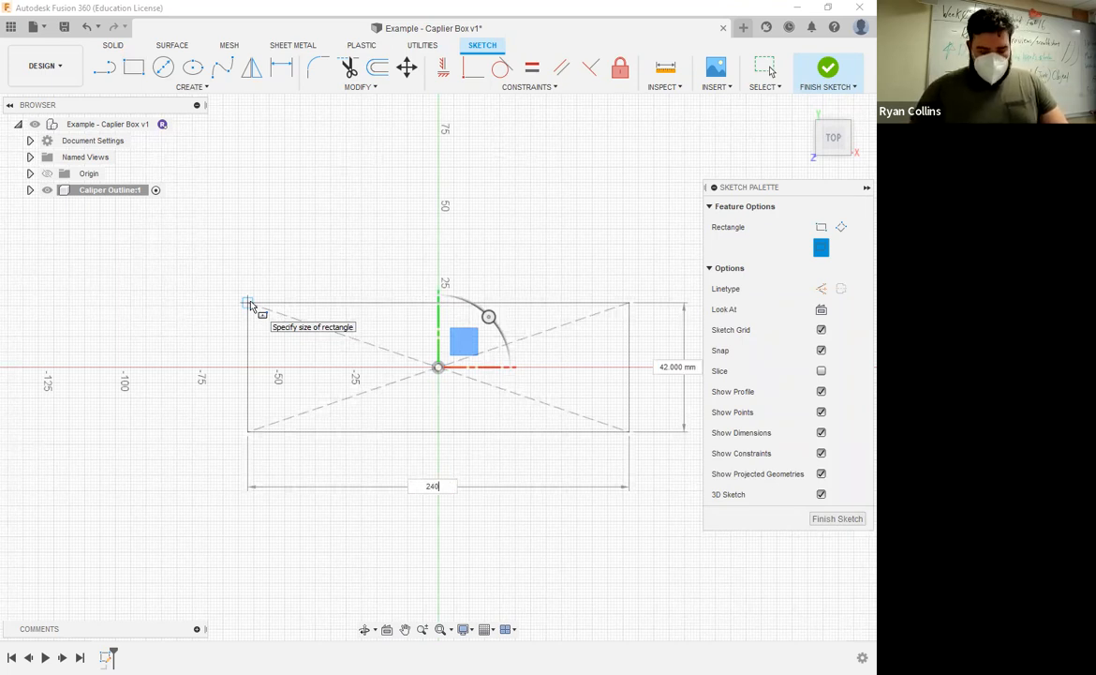
pyautogui.press('Tab')
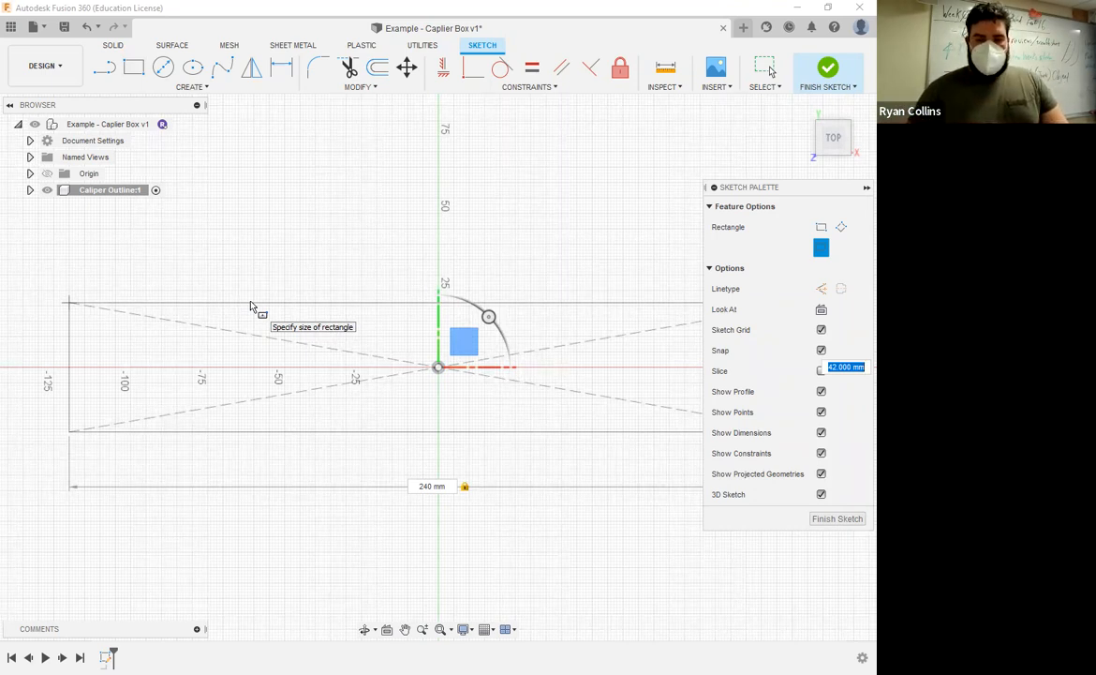
pyautogui.scroll(2, 250, 306)
pyautogui.scroll(-2, 298, 329)
pyautogui.write('15')
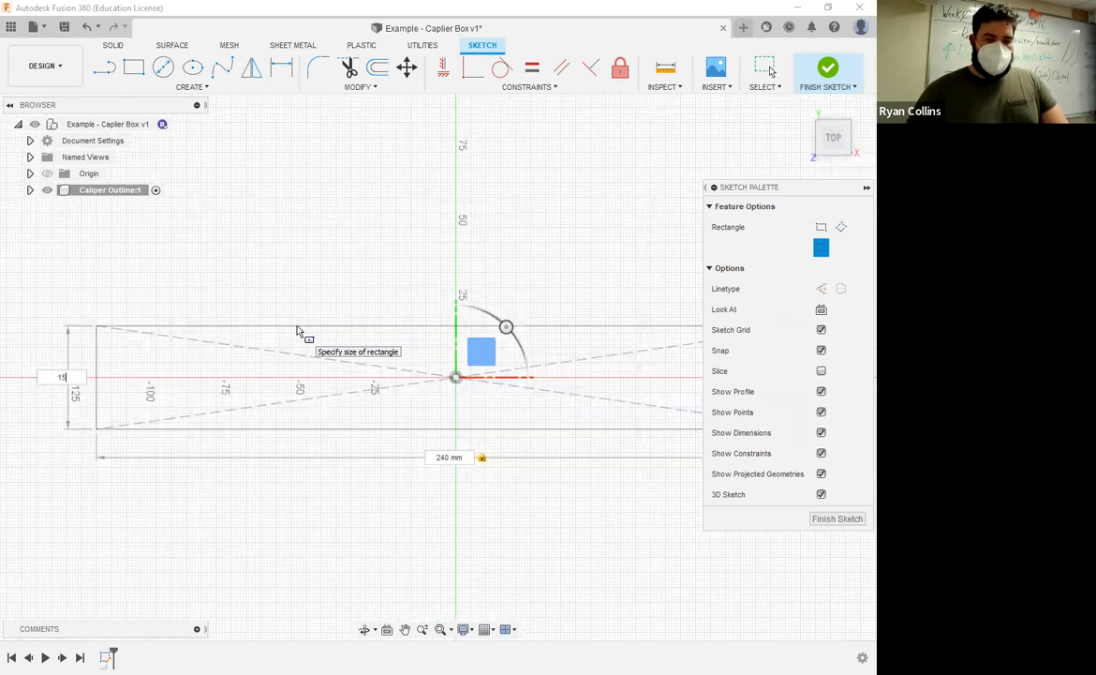
pyautogui.press('Return')
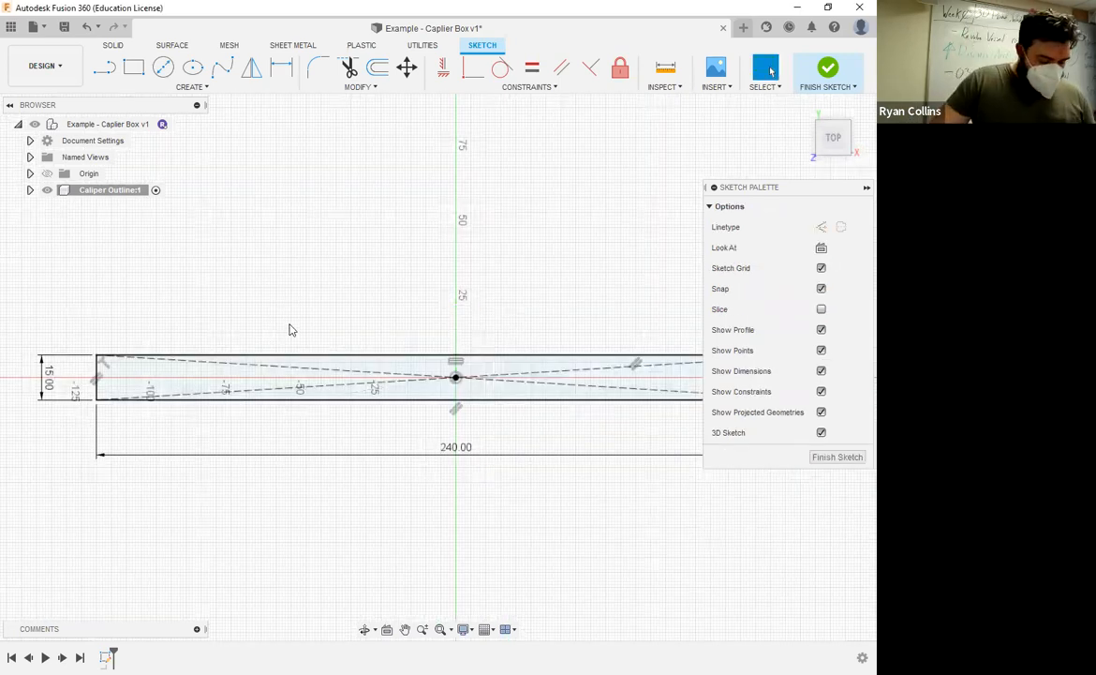
pyautogui.moveTo(264, 300)
pyautogui.mouseDown(button='middle')
pyautogui.moveTo(358, 235)
pyautogui.moveTo(349, 229)
pyautogui.mouseUp(button='middle')
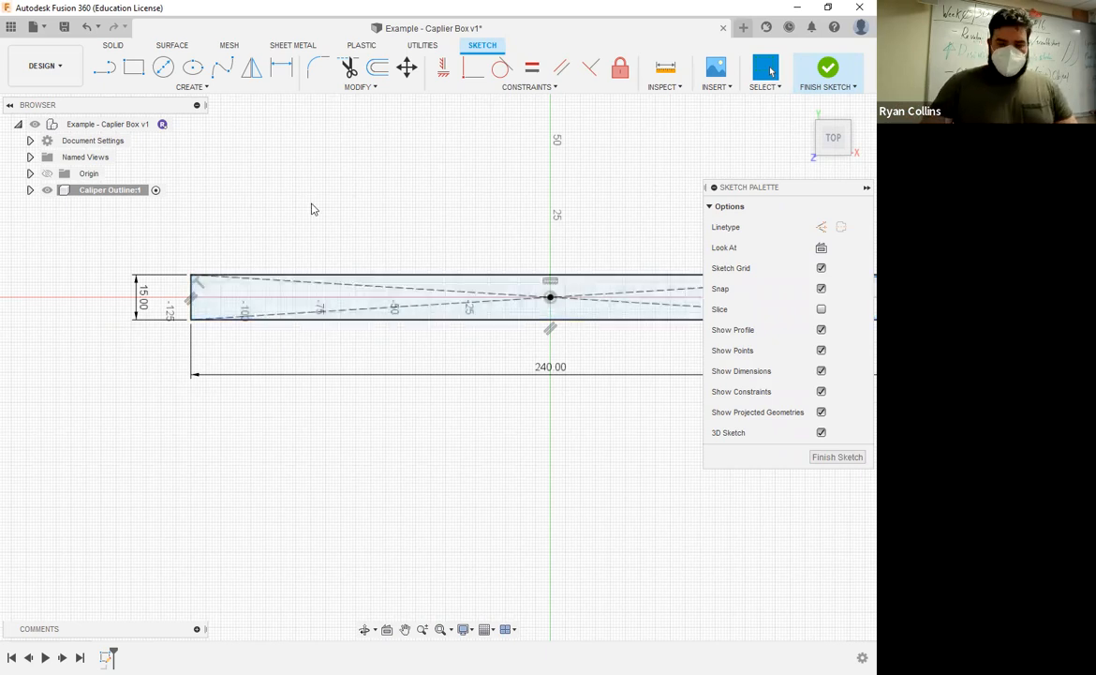
pyautogui.scroll(-2, 380, 216)
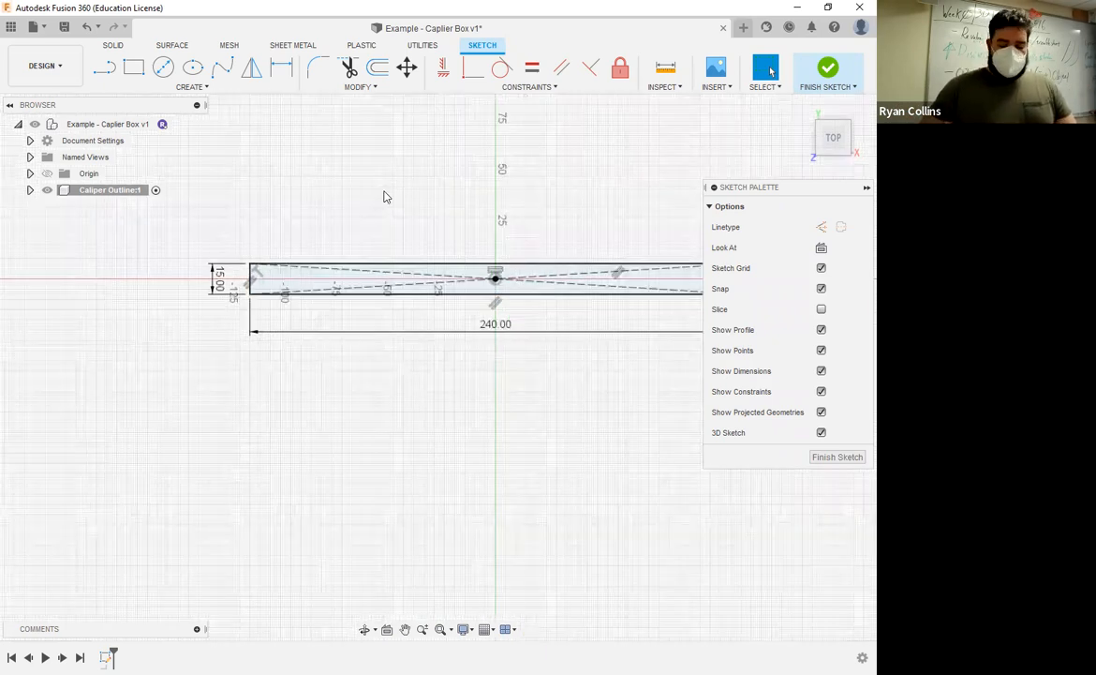
pyautogui.scroll(-2, 385, 196)
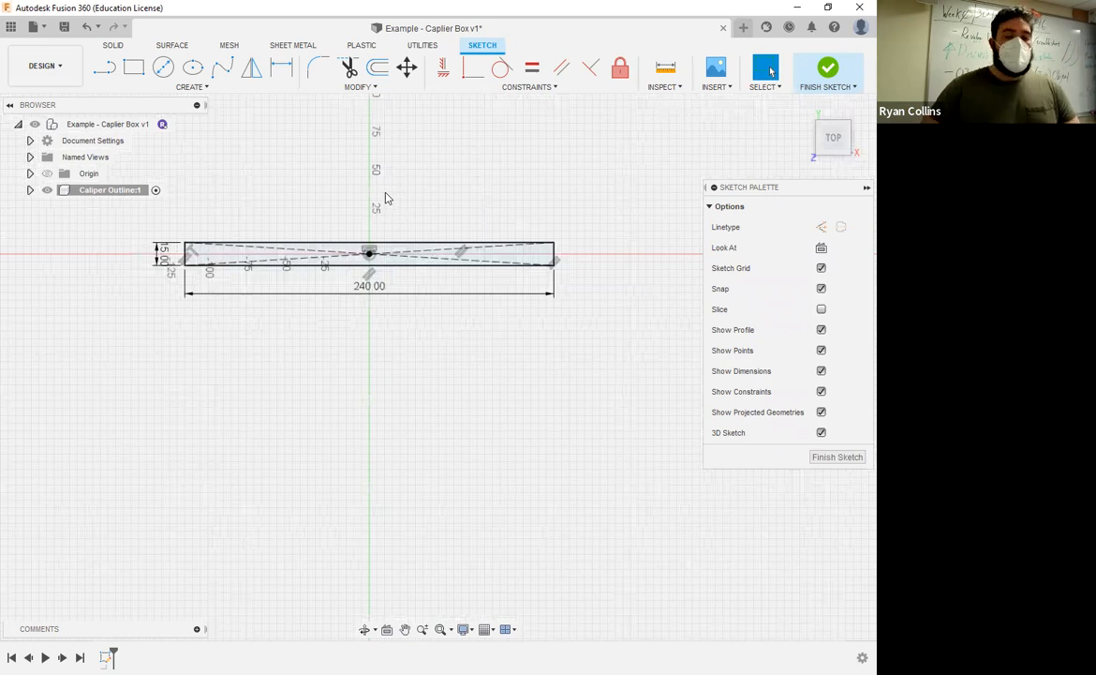
pyautogui.scroll(-2, 253, 248)
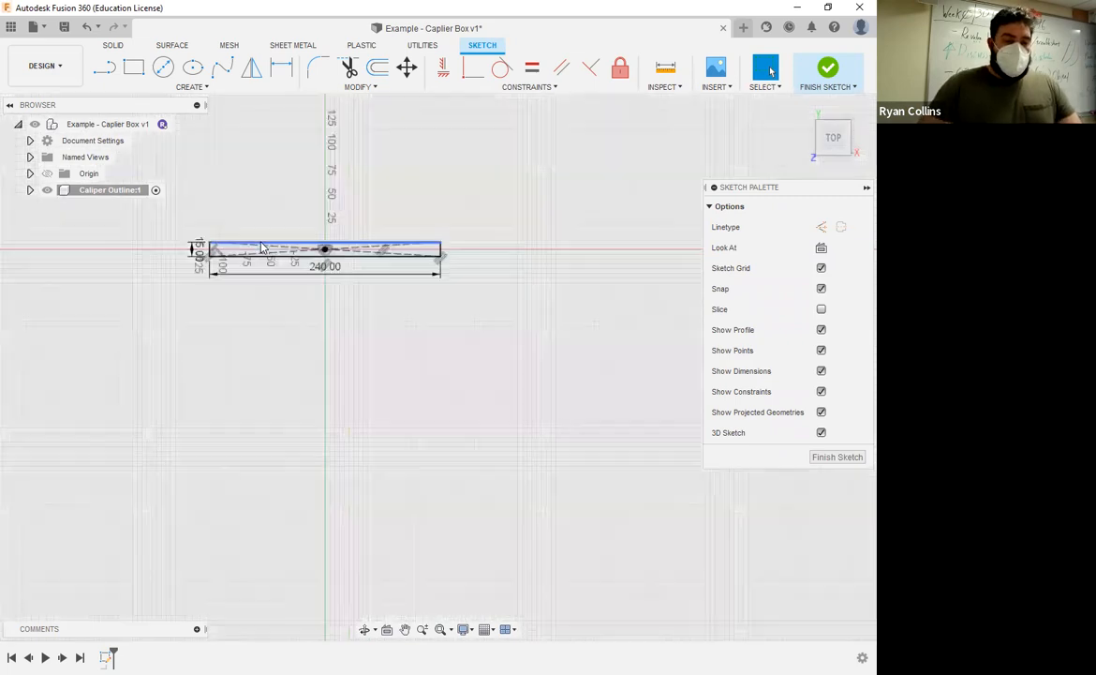
pyautogui.scroll(2, 262, 248)
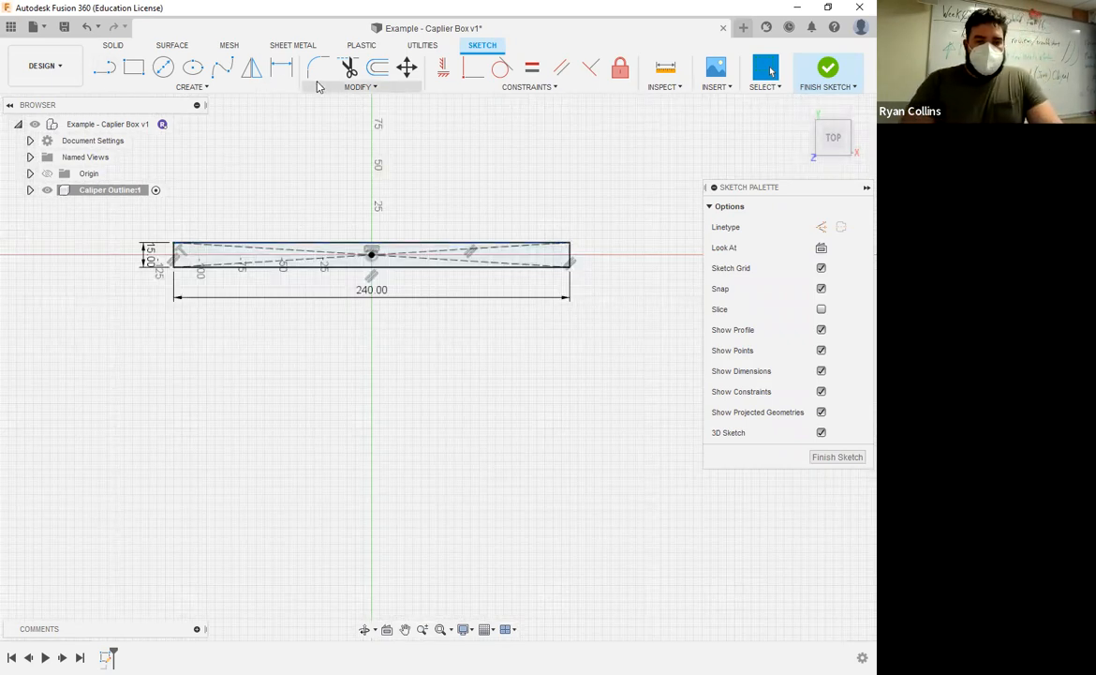
pyautogui.click(179, 87)
pyautogui.moveTo(132, 116)
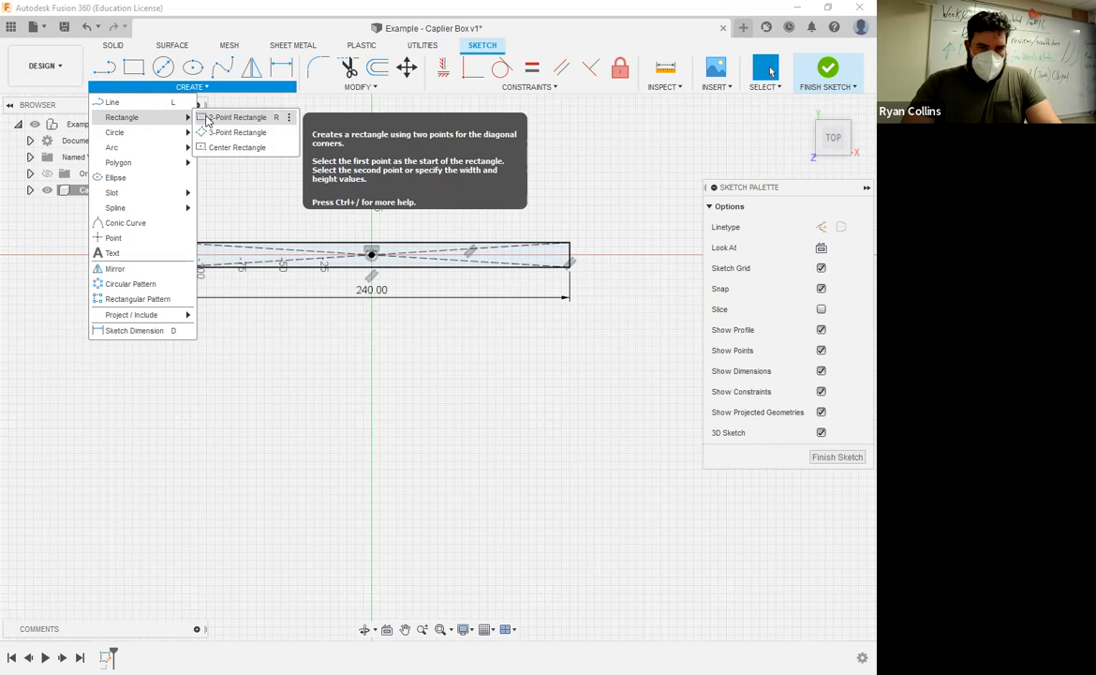
pyautogui.click(208, 119)
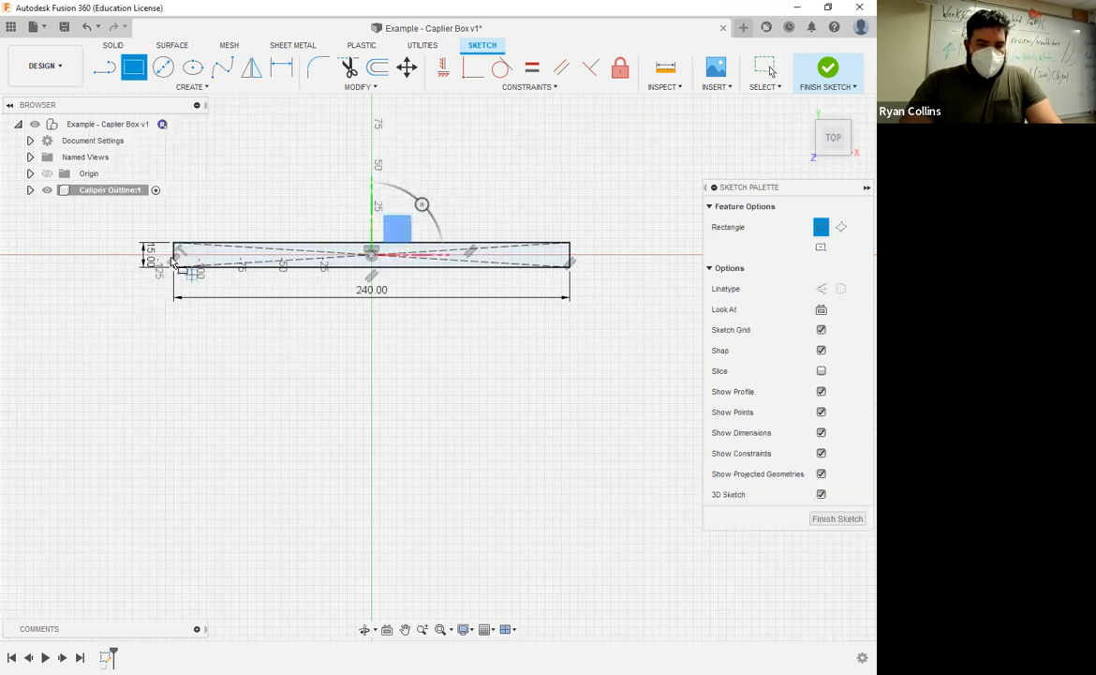
pyautogui.scroll(4, 173, 259)
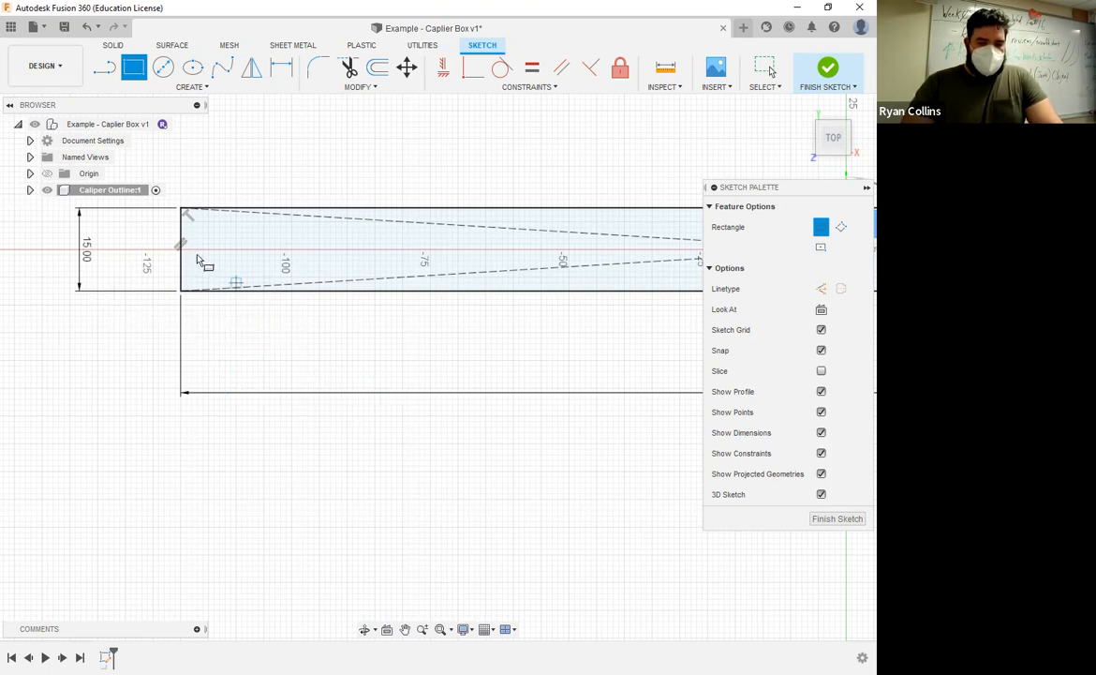
pyautogui.scroll(-4, 114, 320)
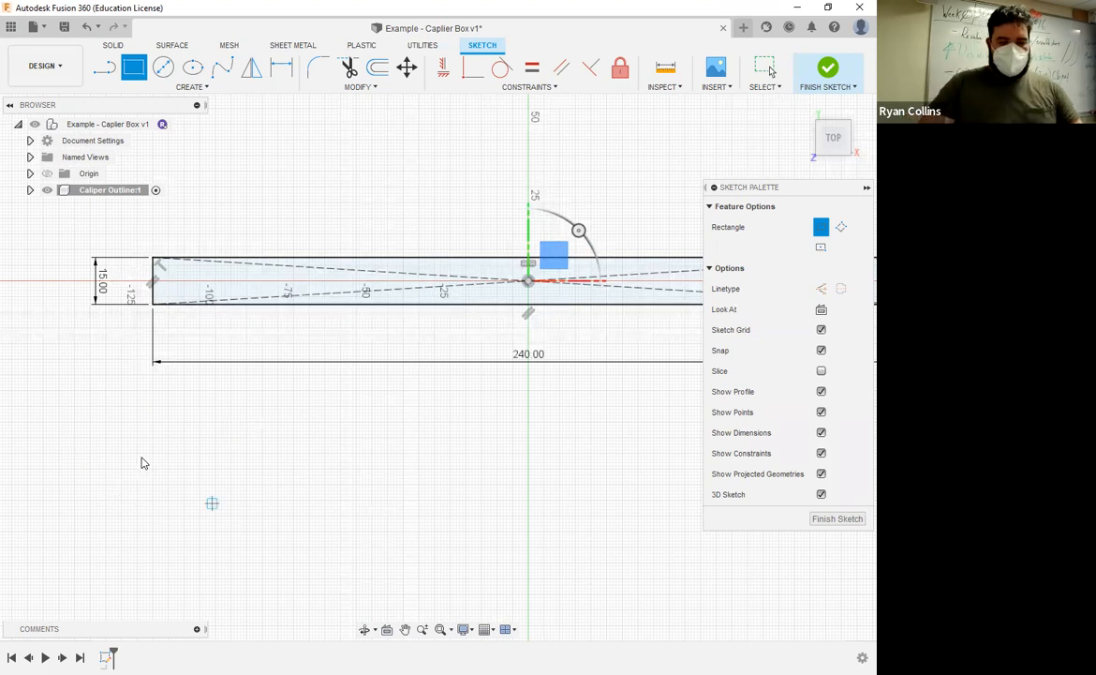
pyautogui.press('Escape')
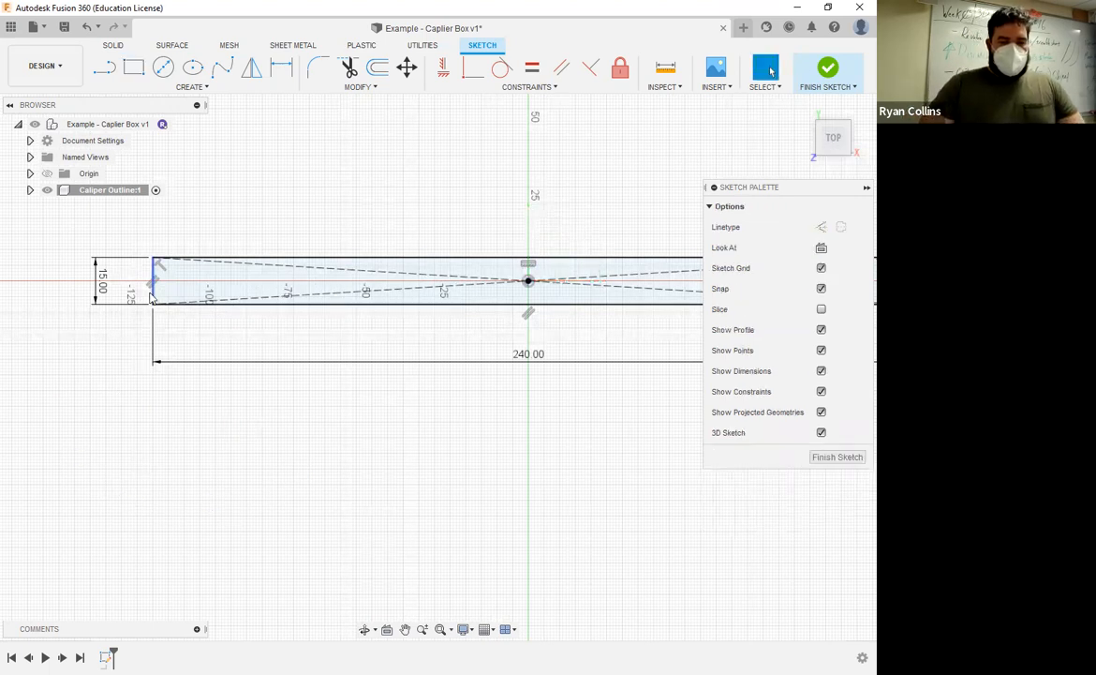
# Sketch a two-point rectangle 25 mm wide and 50 mm high, extending down and inward from the midpoint of the long bar's left edge.
pyautogui.rightClick(184, 402)
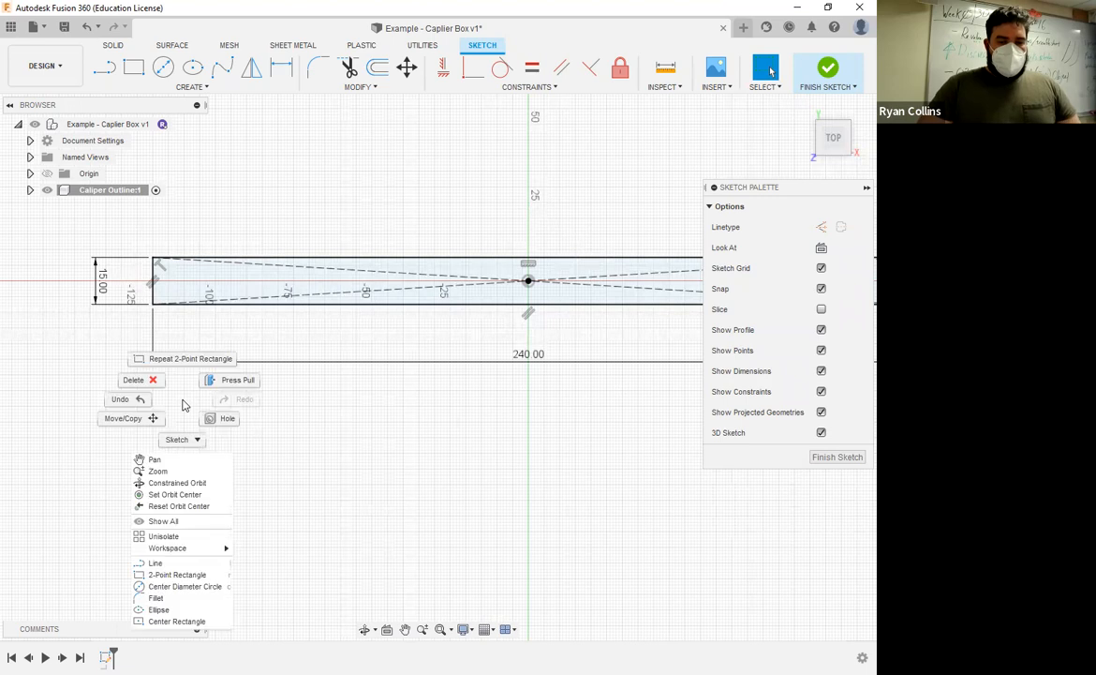
pyautogui.click(186, 367)
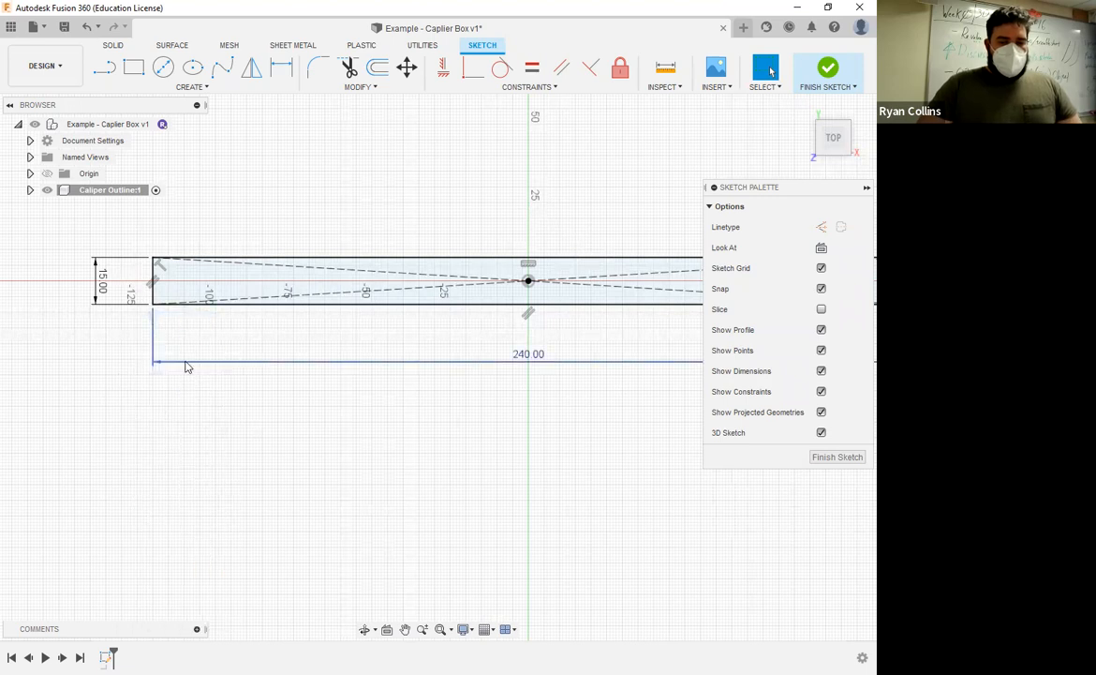
pyautogui.click(154, 281)
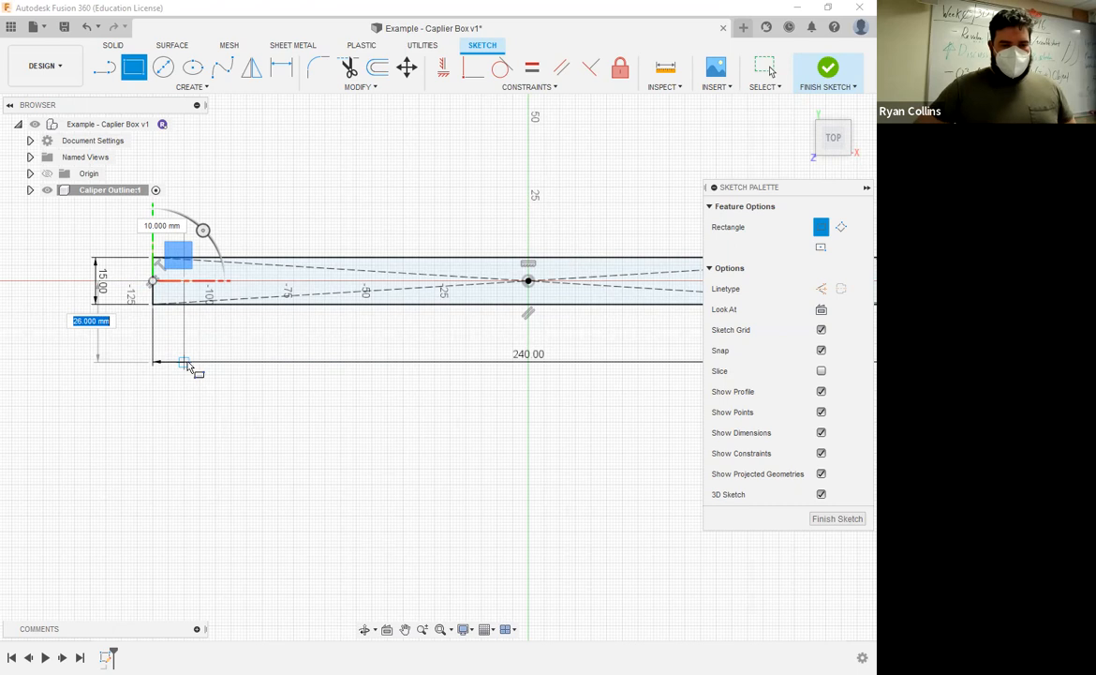
pyautogui.press('Tab')
pyautogui.write('25')
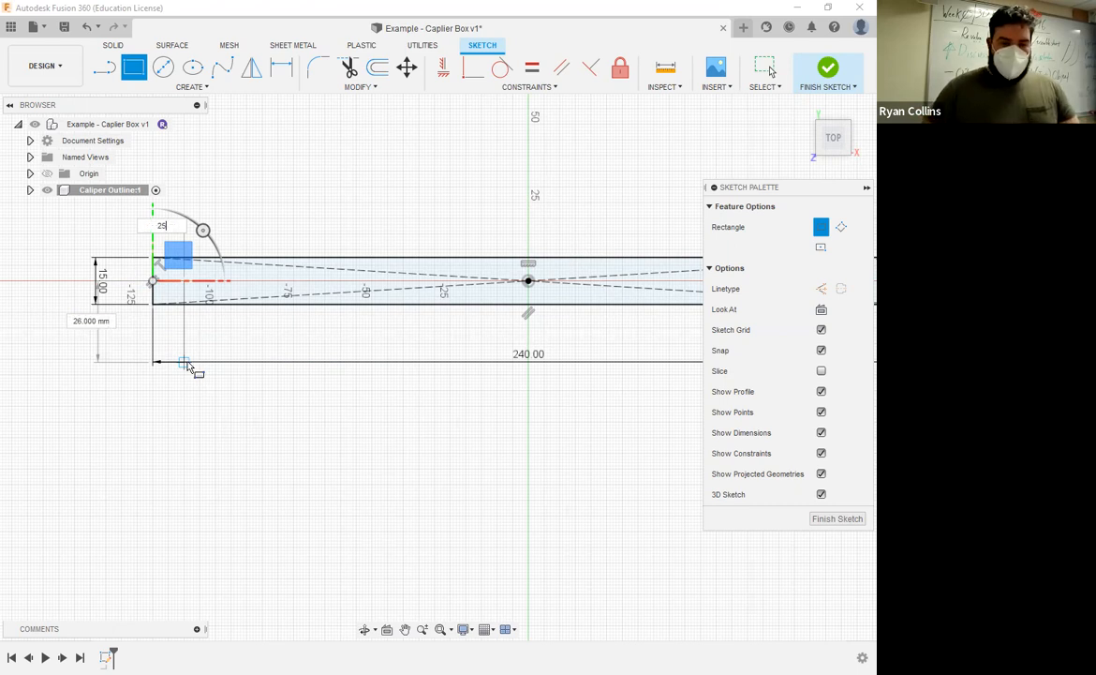
pyautogui.press('Tab')
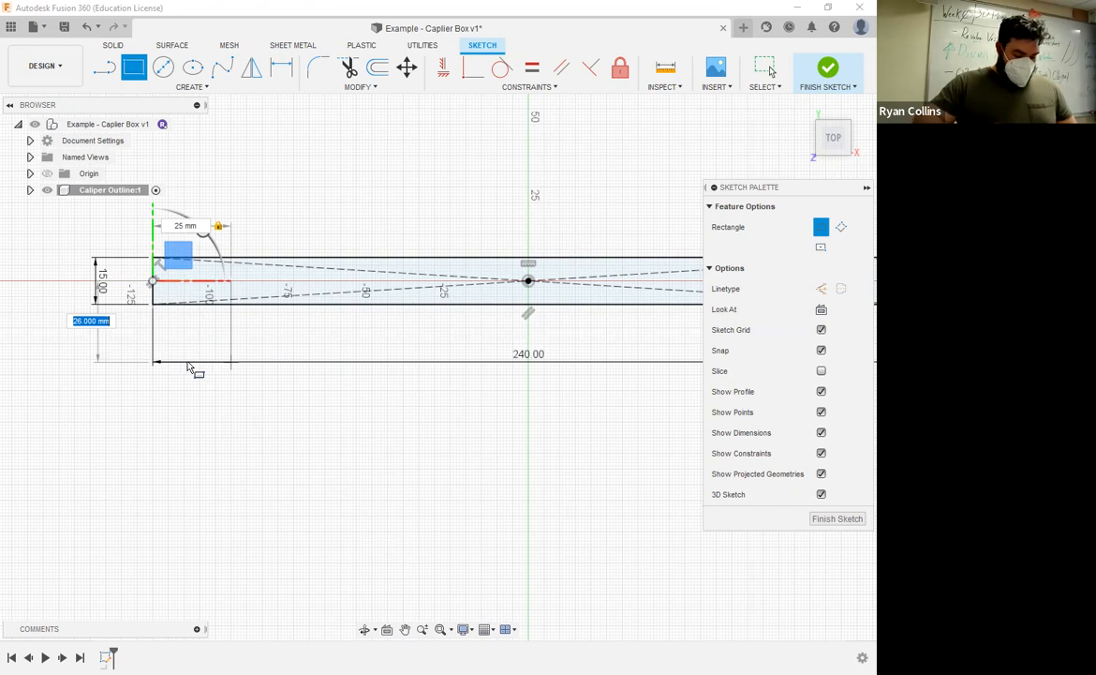
pyautogui.write('50')
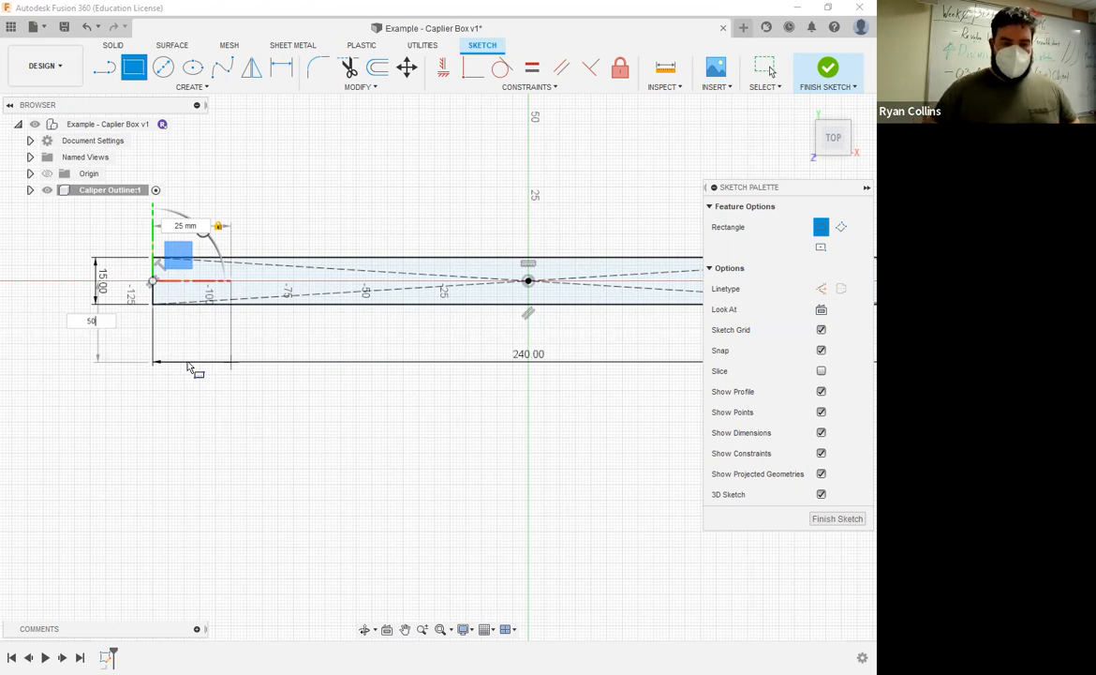
pyautogui.press('Return')
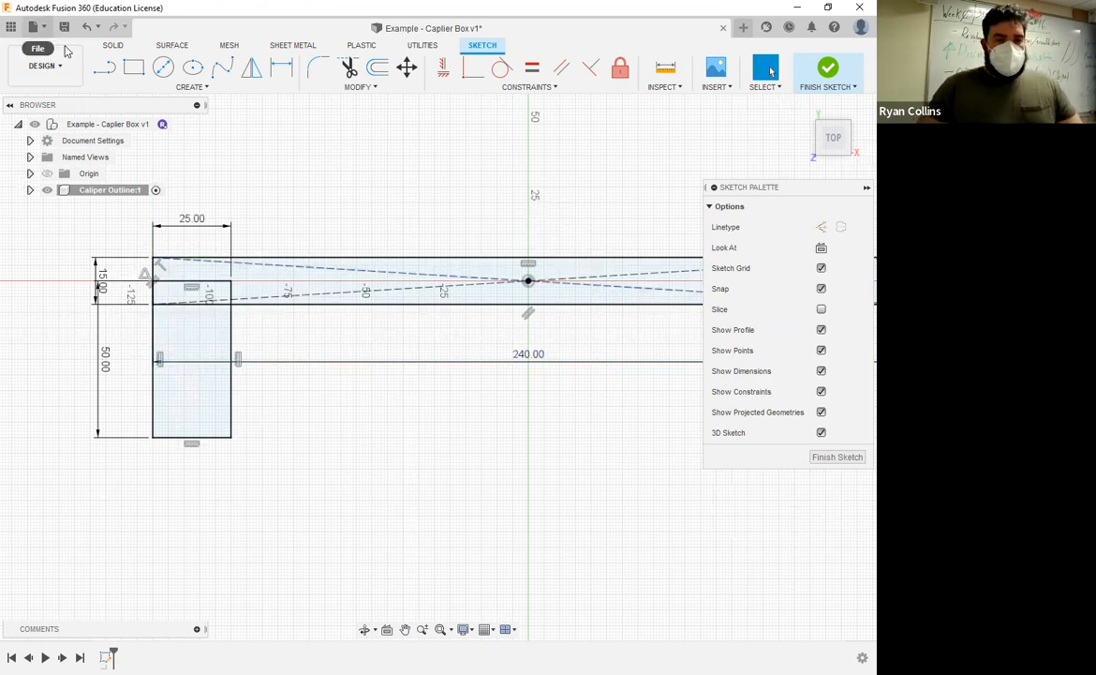
# Sketch a 30 mm vertical construction line upward from the midpoint of the 25 mm rectangle's bottom edge.
pyautogui.press('l')
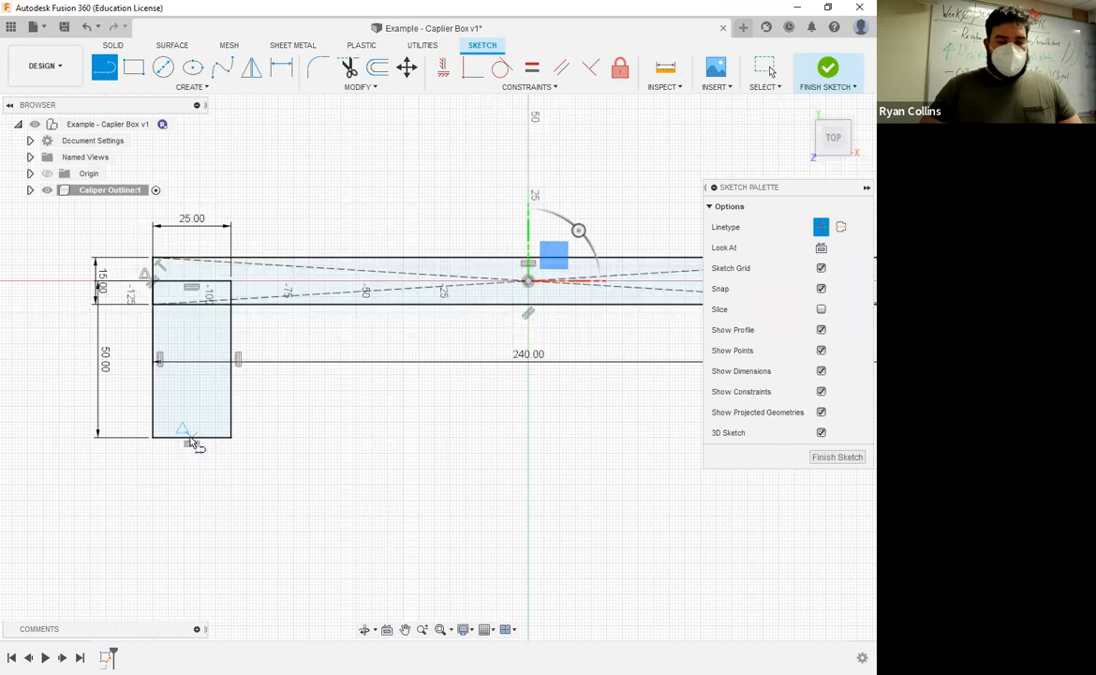
pyautogui.click(191, 438)
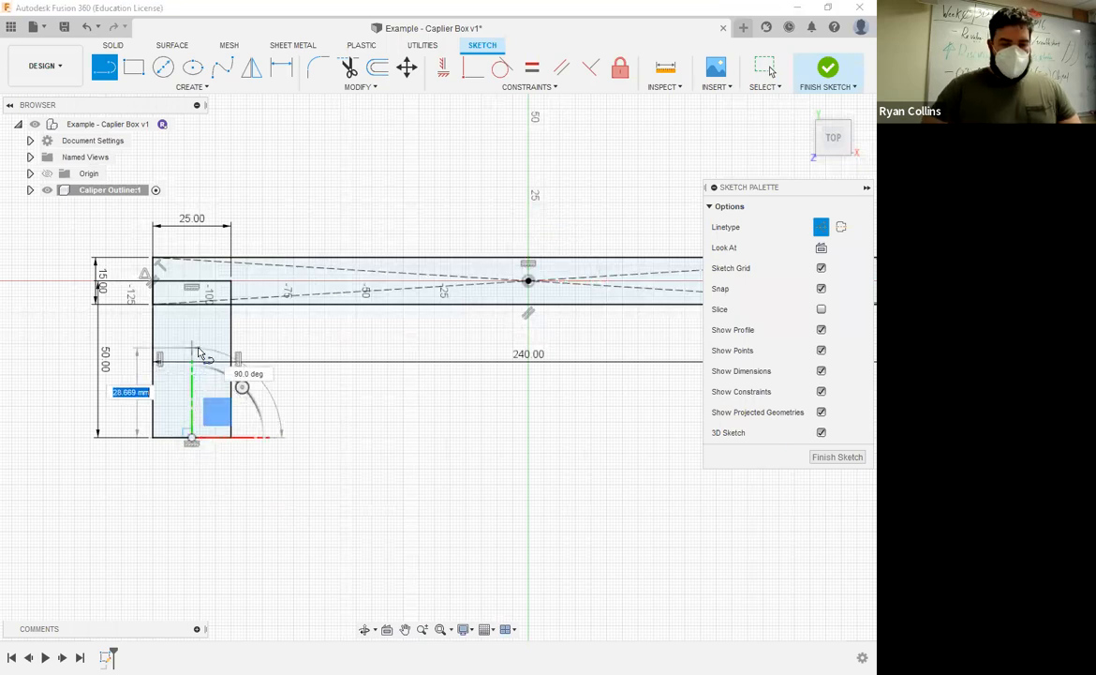
pyautogui.write('30')
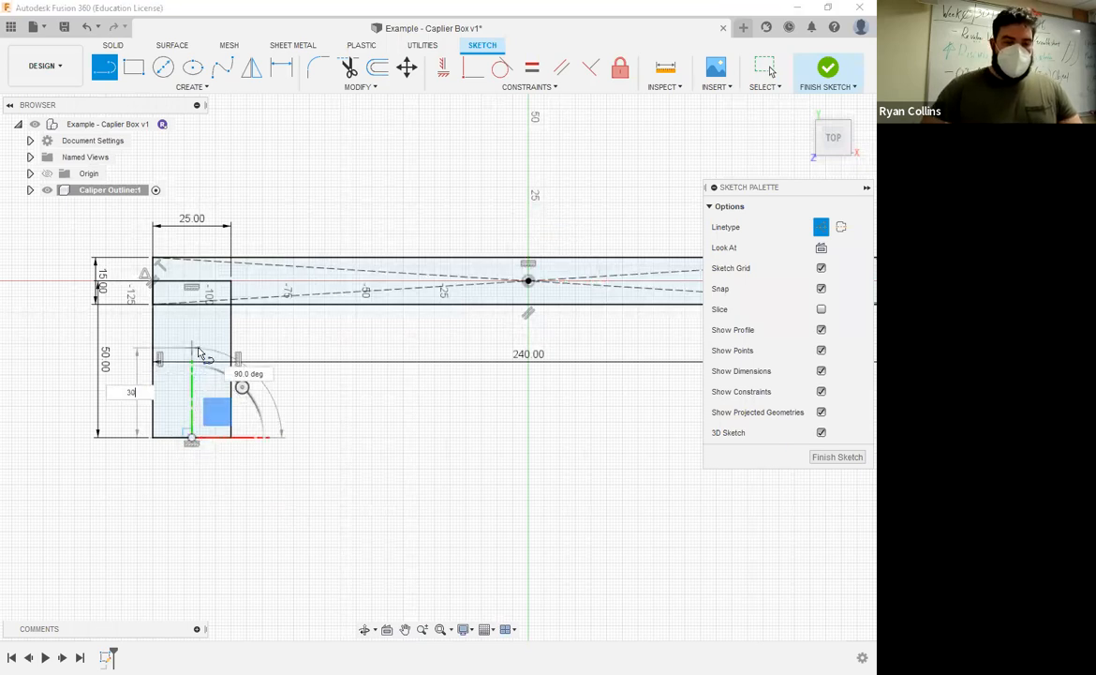
pyautogui.press('Return')
pyautogui.press('Escape')
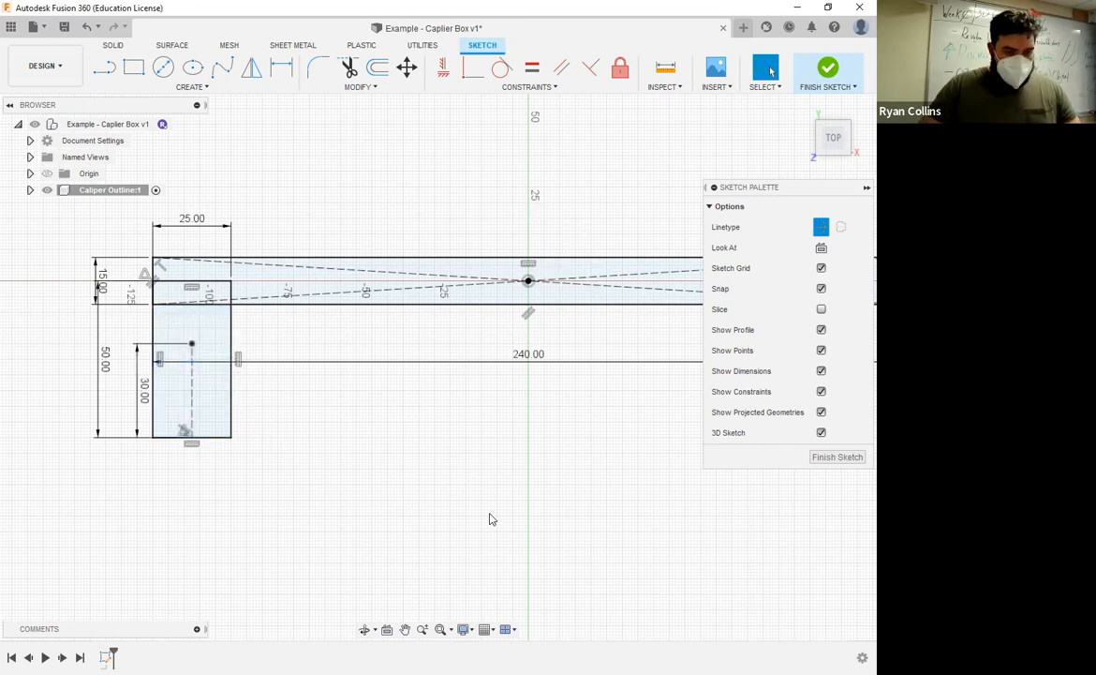
# Add a horizontal construction line from the upper end of the 30 mm line to the rectangle's left edge.
pyautogui.click(104, 67)
pyautogui.click(191, 344)
pyautogui.click(162, 343)
pyautogui.press('Escape')
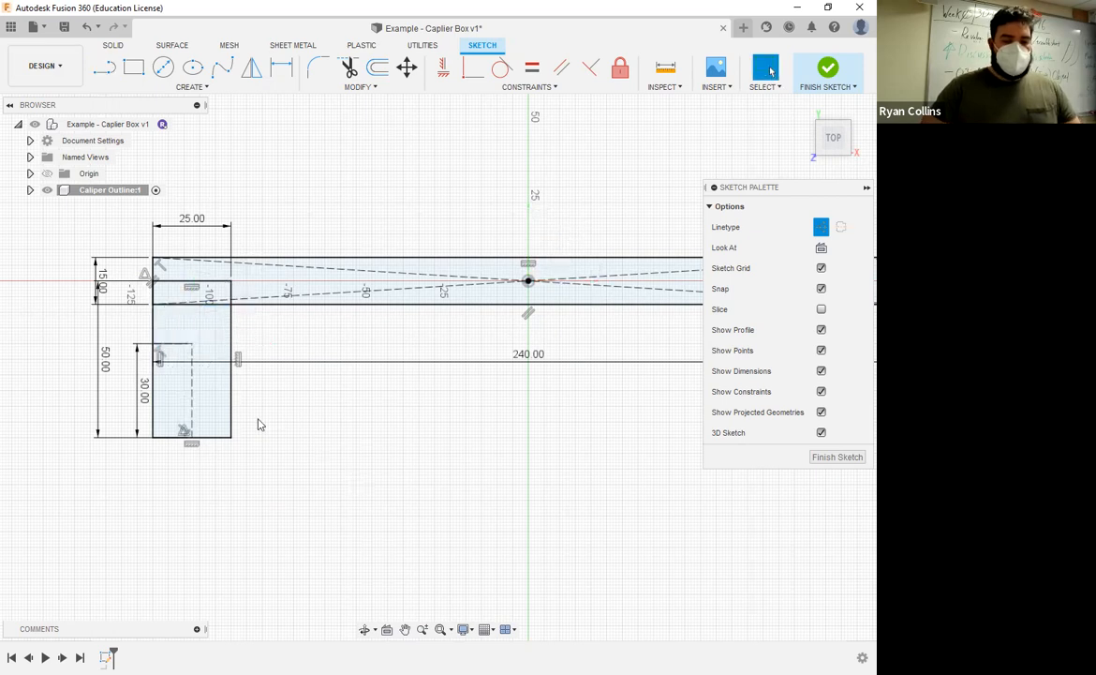
# Sketch two connected solid lines from the construction line's end on the left edge, through a lower inner point, to the bottom edge's midpoint.
pyautogui.scroll(-3, 275, 421)
pyautogui.moveTo(302, 441)
pyautogui.mouseDown(button='middle')
pyautogui.moveTo(448, 387)
pyautogui.moveTo(454, 485)
pyautogui.moveTo(538, 383)
pyautogui.mouseUp(button='middle')
pyautogui.scroll(5, 453, 486)
pyautogui.click(507, 448)
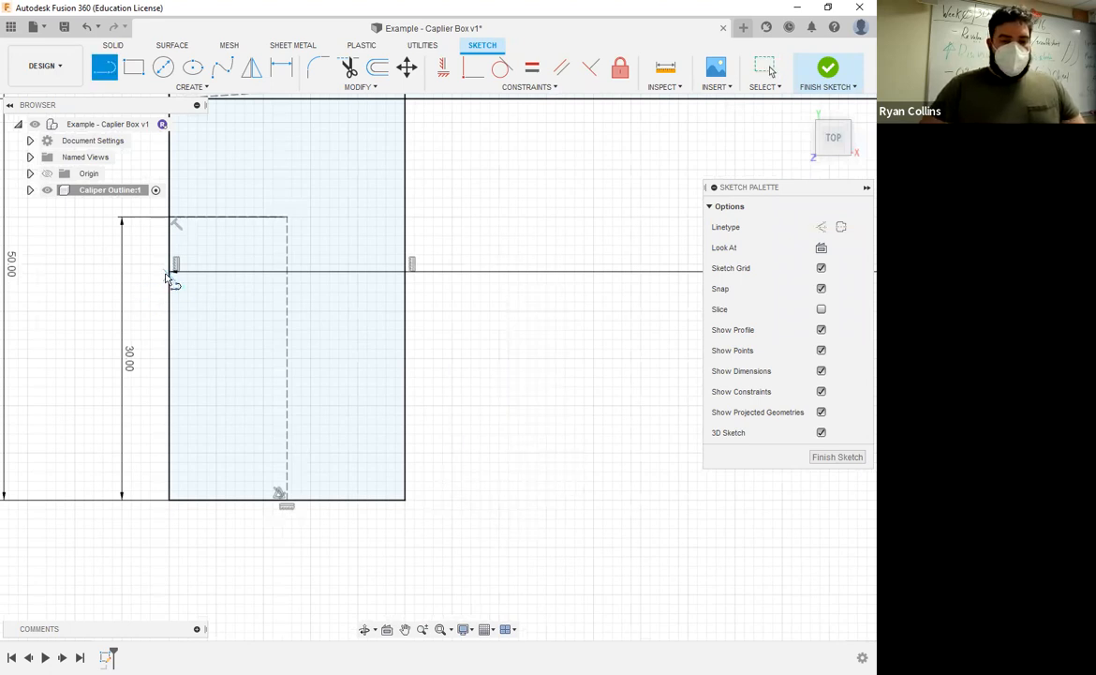
pyautogui.click(170, 217)
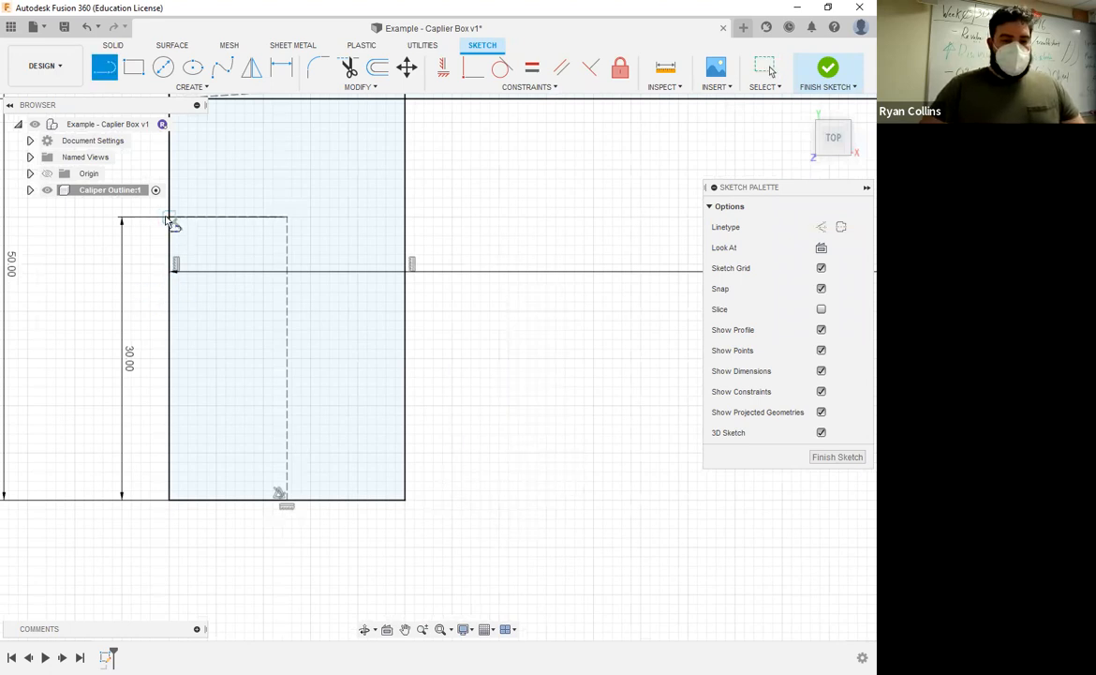
pyautogui.click(206, 425)
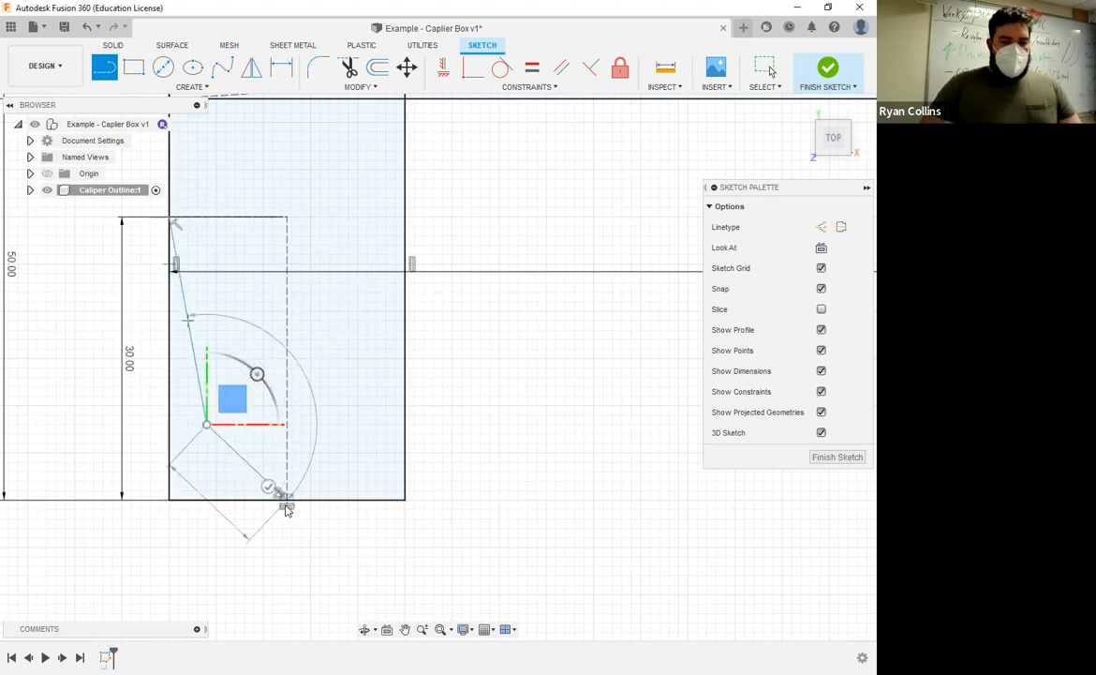
pyautogui.click(287, 504)
pyautogui.press('Escape')
pyautogui.scroll(-3, 215, 497)
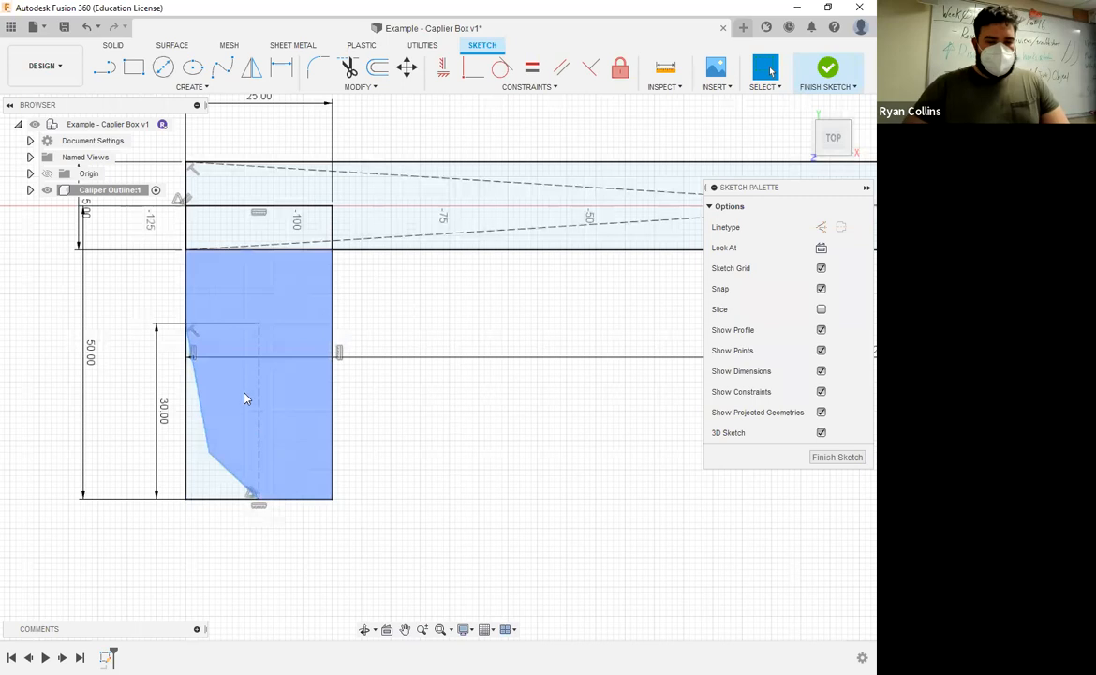
# Sketch a 15 mm horizontal line along the long bar's top edge, starting at its upper-left corner.
pyautogui.scroll(3, 220, 318)
pyautogui.scroll(-4, 306, 183)
pyautogui.moveTo(330, 258); pyautogui.dragTo(348, 333, button='middle')
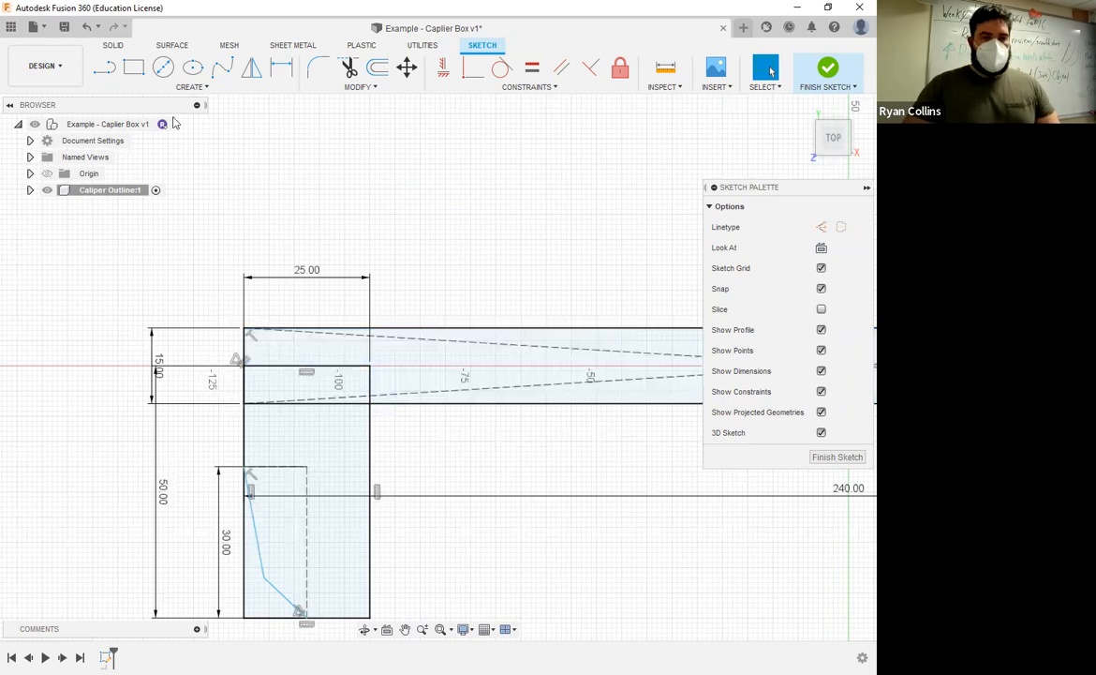
pyautogui.click(105, 68)
pyautogui.click(244, 329)
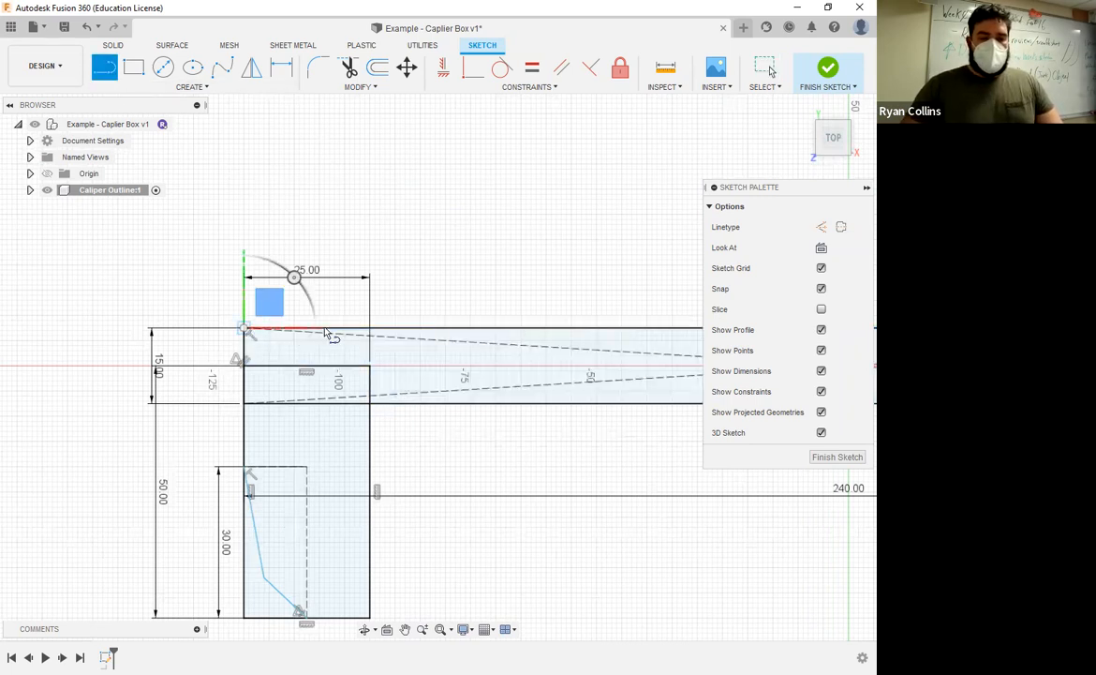
pyautogui.write('15')
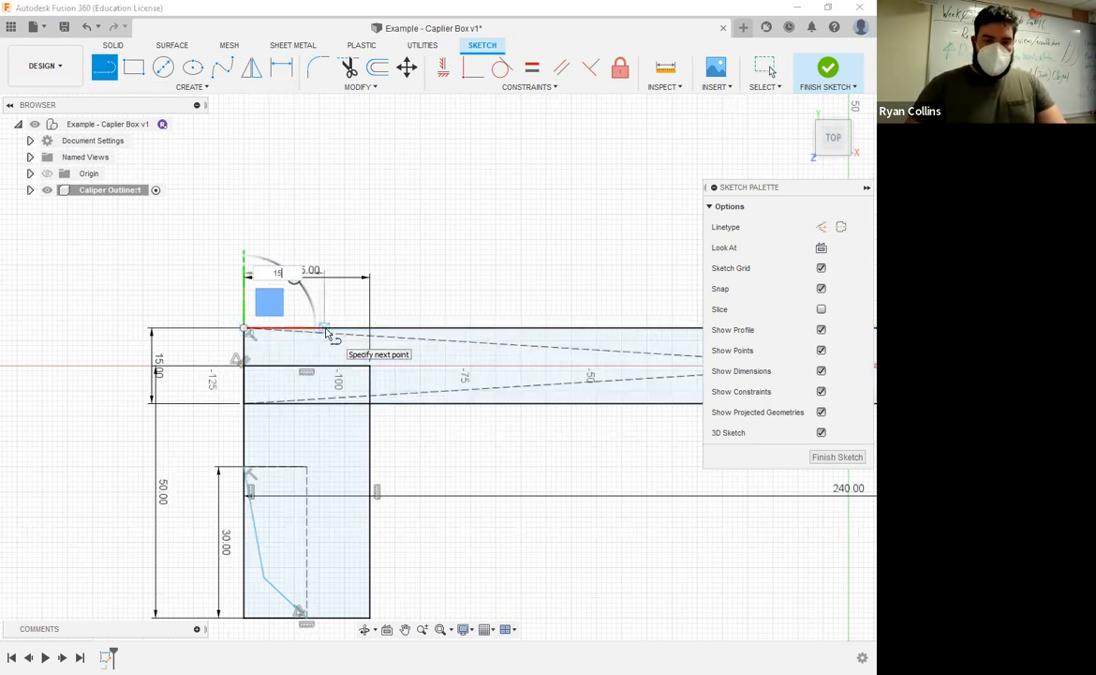
pyautogui.press('Return')
pyautogui.press('Escape')
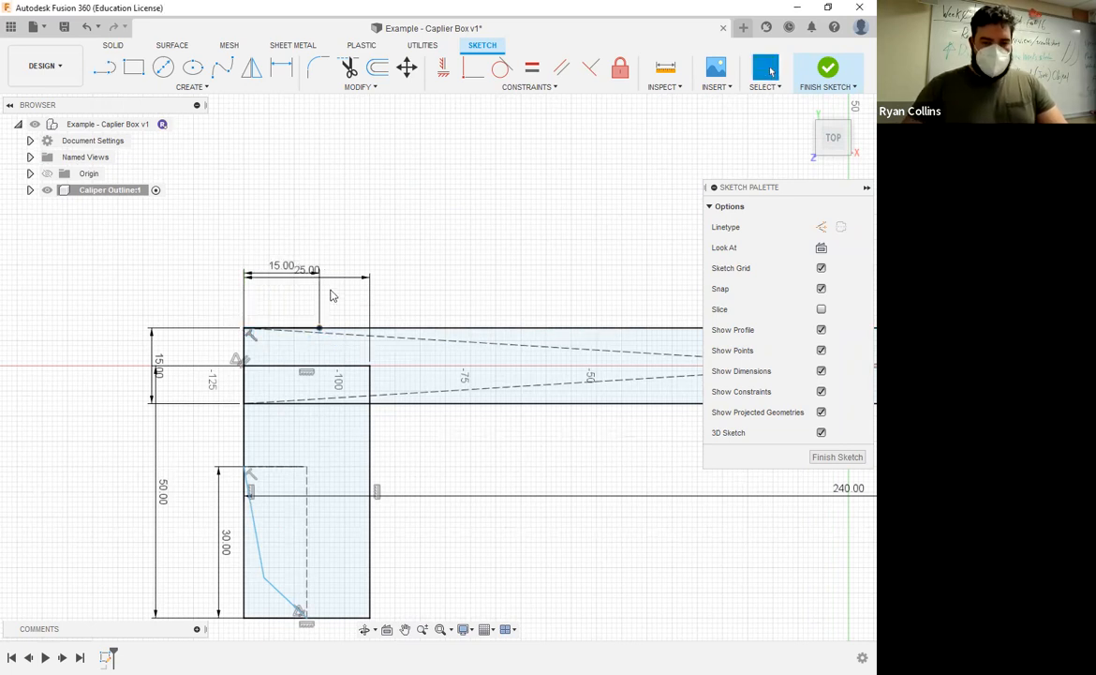
# Sketch a 15 mm vertical line upward from the right end of the 15 mm line on the bar's top edge.
pyautogui.rightClick(337, 217)
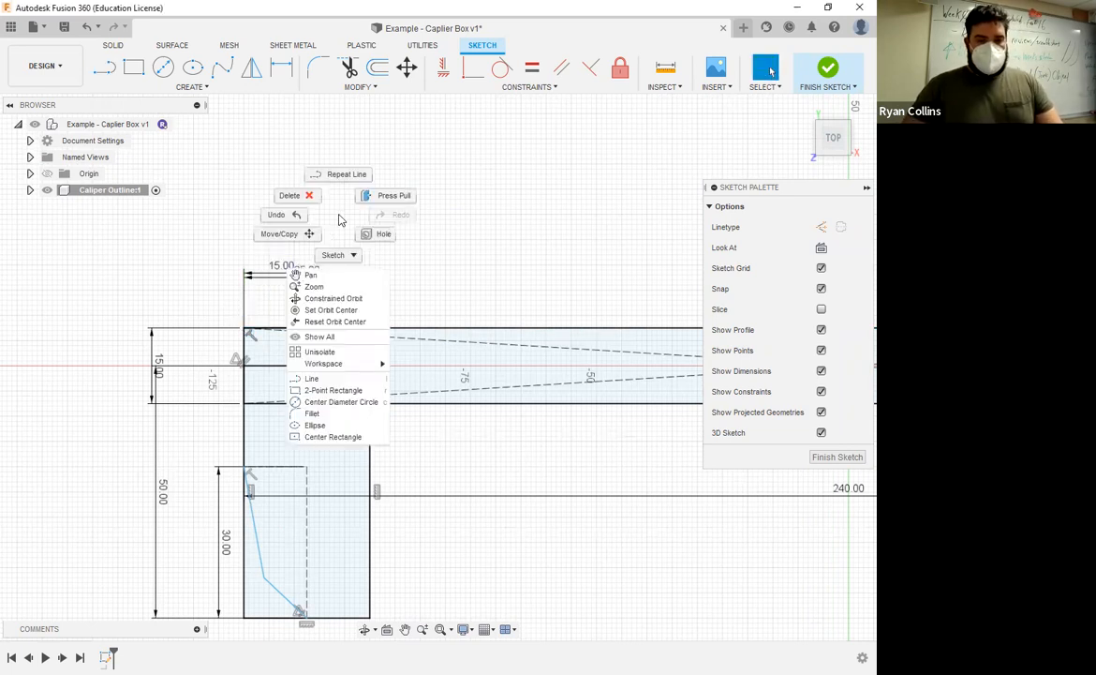
pyautogui.click(342, 173)
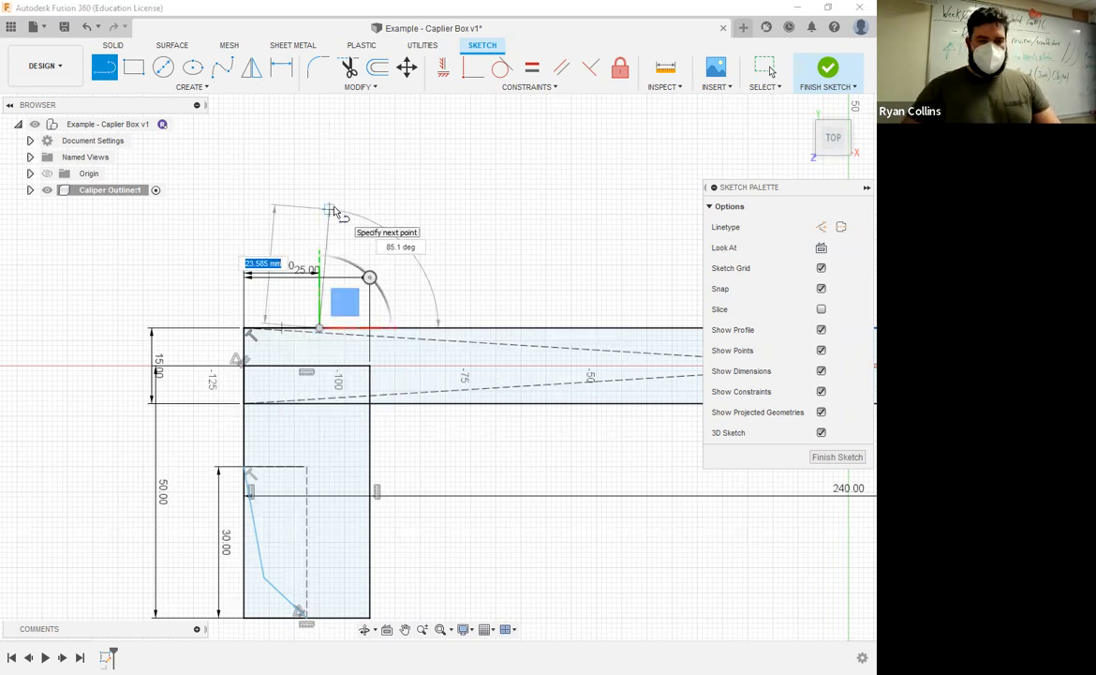
pyautogui.write('15')
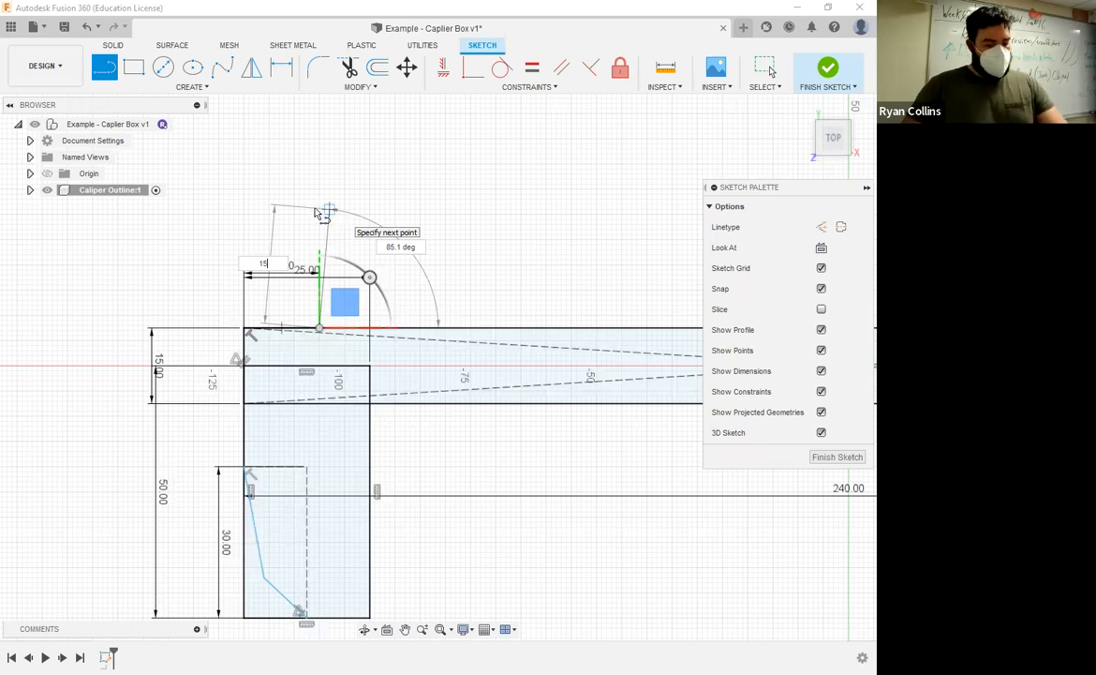
pyautogui.press('Return')
pyautogui.scroll(-2, 401, 213)
pyautogui.press('Escape')
pyautogui.scroll(4, 401, 213)
pyautogui.moveTo(401, 212); pyautogui.dragTo(350, 155, button='middle')
pyautogui.click(223, 69)
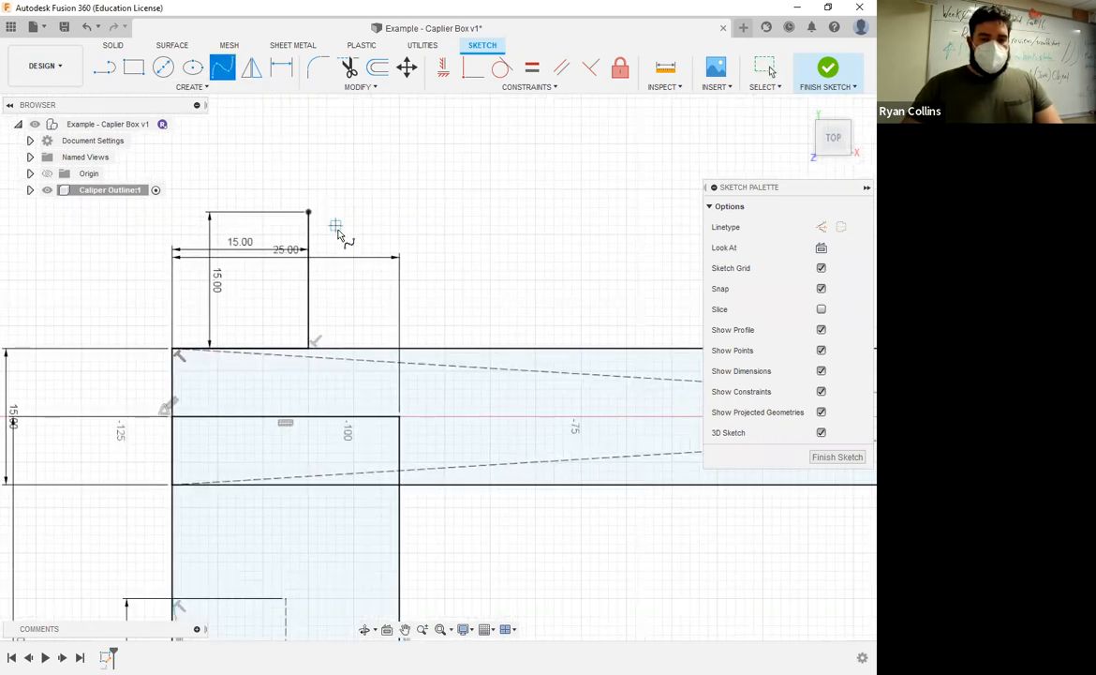
pyautogui.click(308, 214)
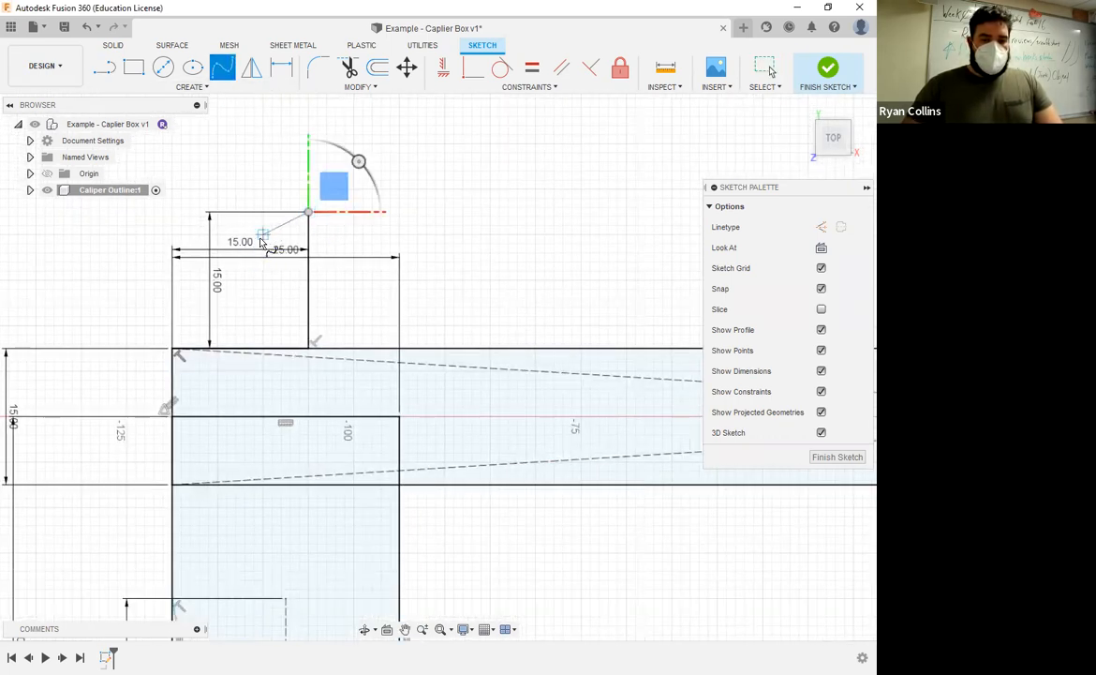
pyautogui.click(171, 349)
pyautogui.press('Escape')
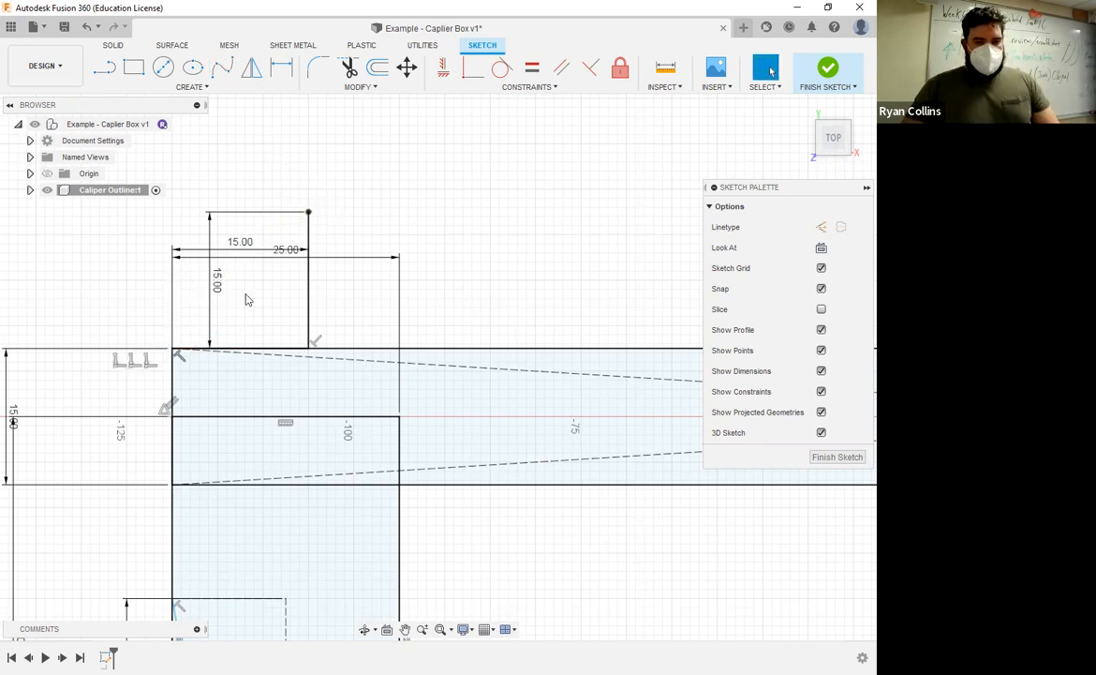
pyautogui.click(325, 368)
# Draw a spline from the 15 mm vertical line's upper end, through one intermediate point, to the bar's upper-left corner.
pyautogui.scroll(-3, 354, 404)
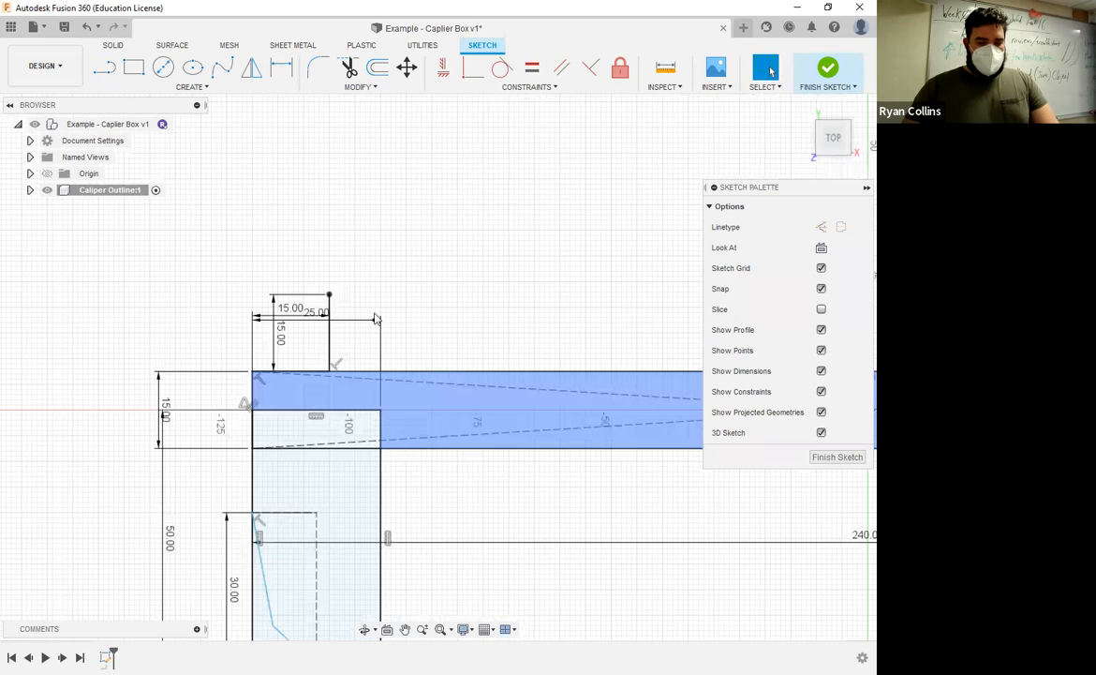
pyautogui.scroll(-3, 394, 313)
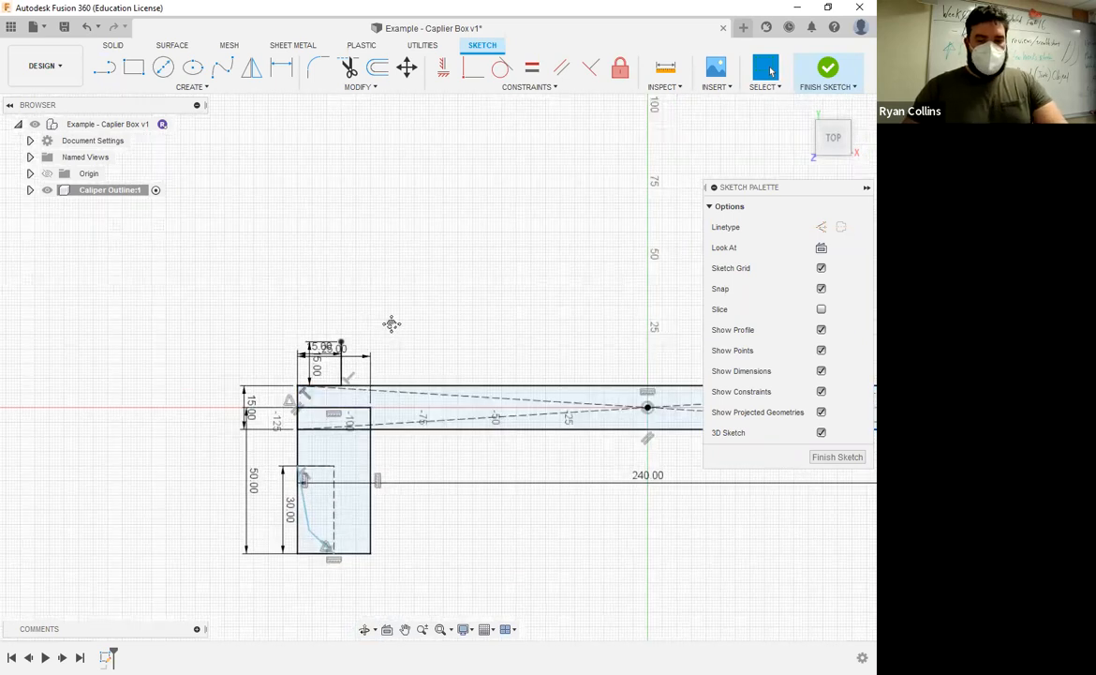
pyautogui.scroll(3, 406, 206)
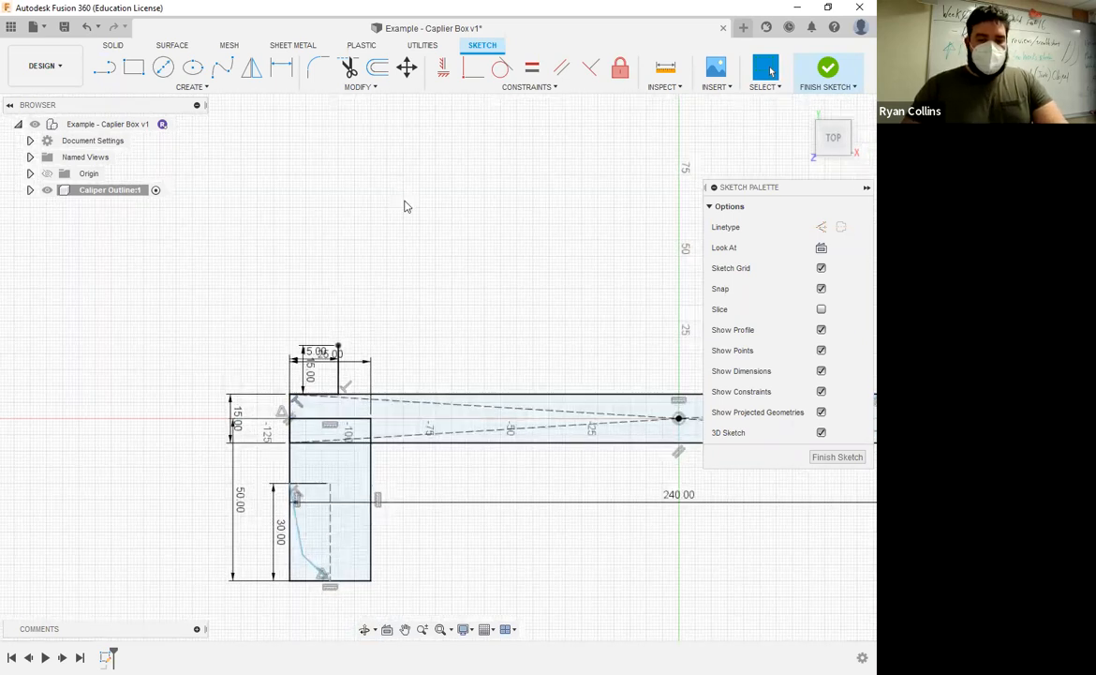
pyautogui.rightClick(301, 203)
pyautogui.click(305, 155)
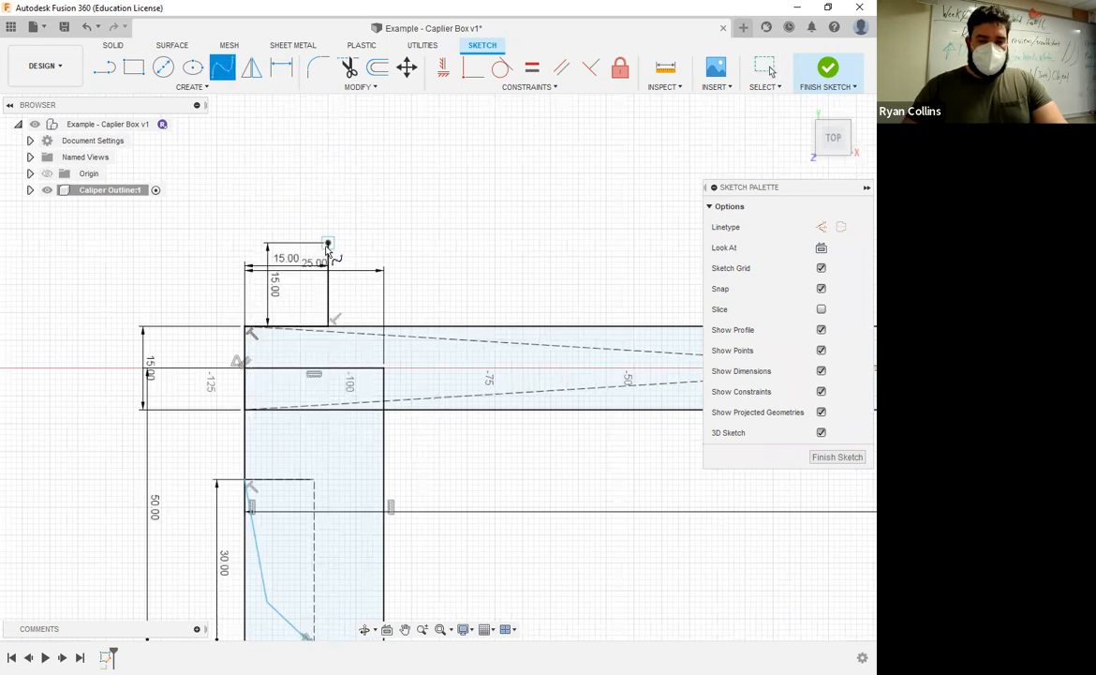
pyautogui.click(328, 244)
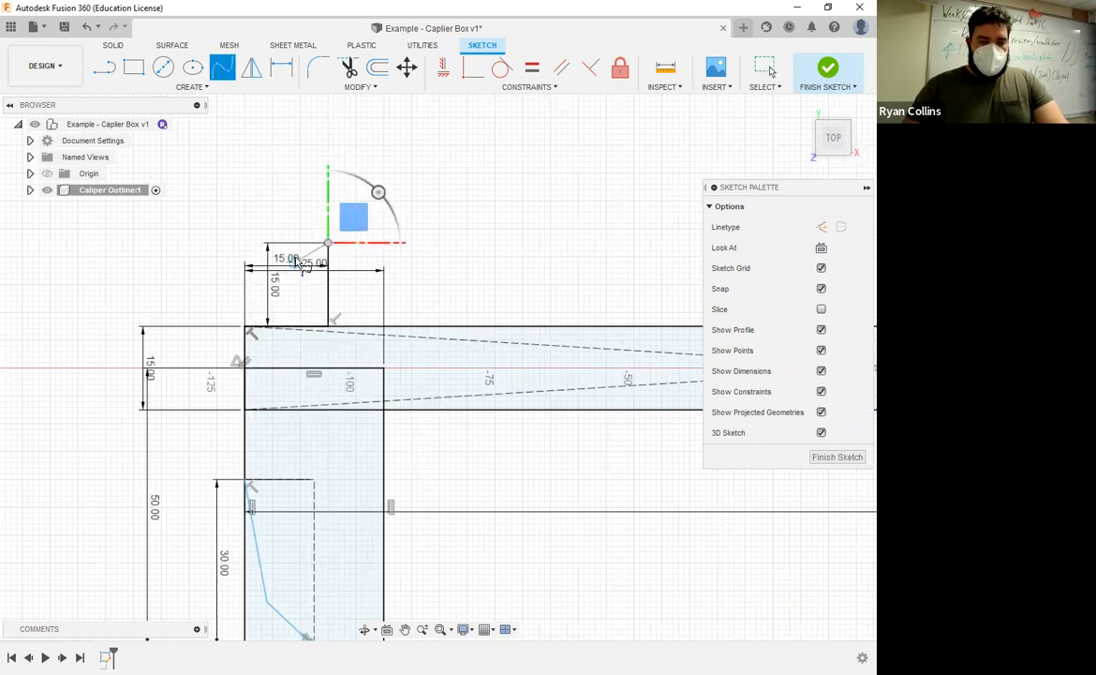
pyautogui.click(246, 326)
pyautogui.press('Escape')
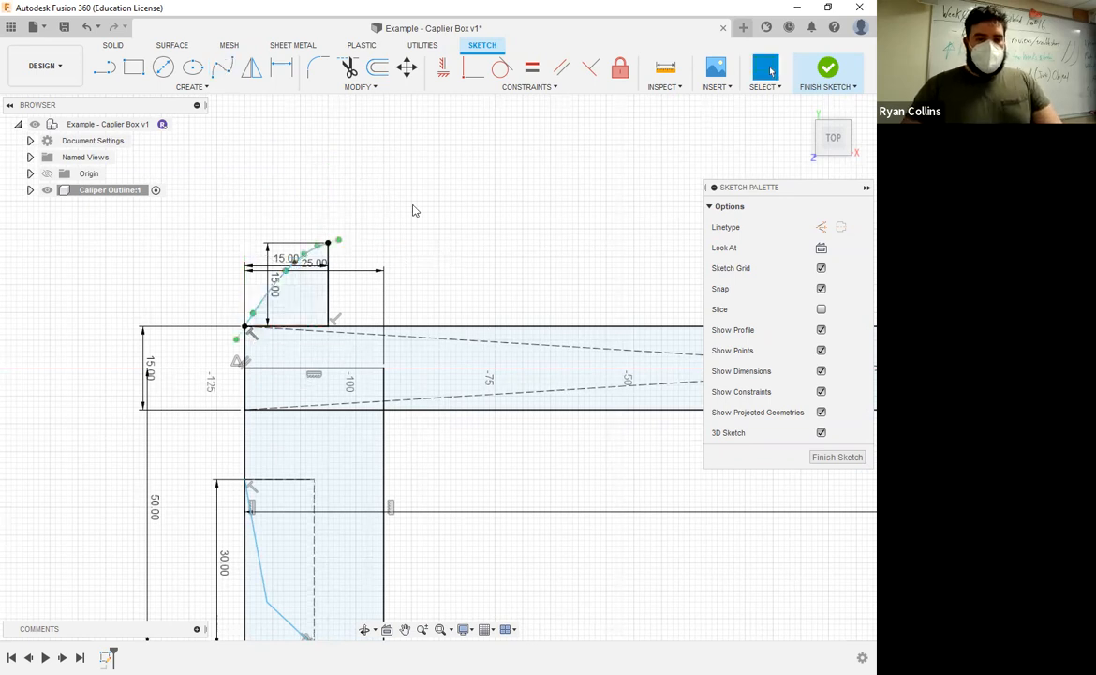
# Mirror the spline and the two angled lower-jaw lines about the jaw's vertical construction line.
pyautogui.scroll(-2, 405, 253)
pyautogui.click(251, 71)
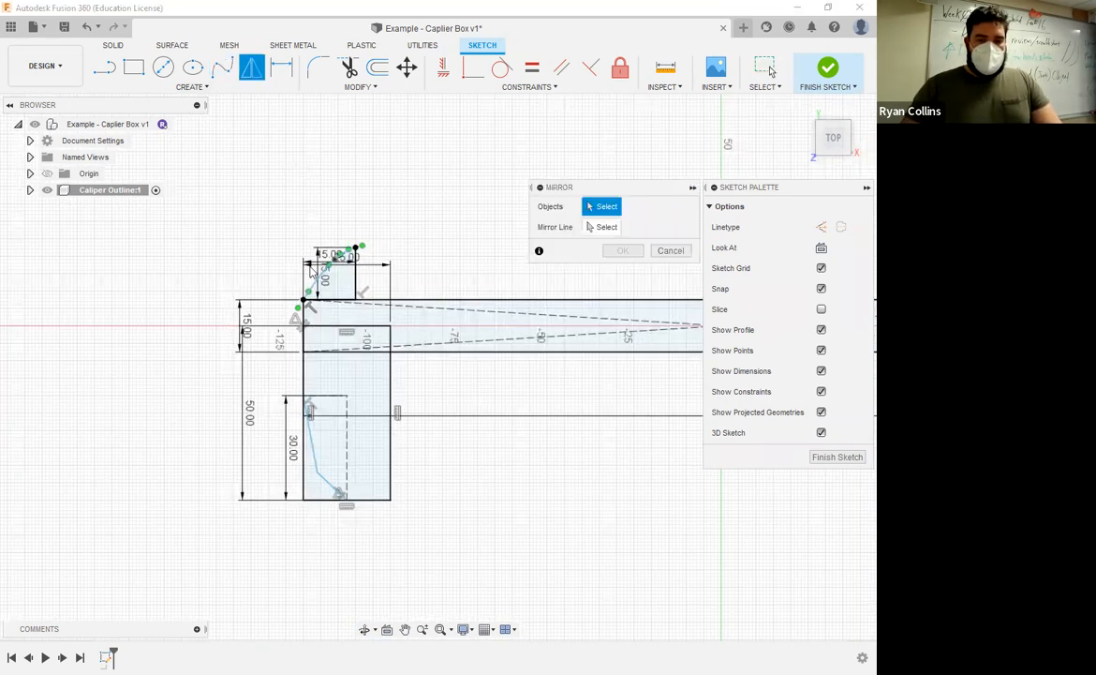
pyautogui.scroll(2, 246, 276)
pyautogui.click(325, 284)
pyautogui.moveTo(319, 587); pyautogui.dragTo(274, 445, button='middle')
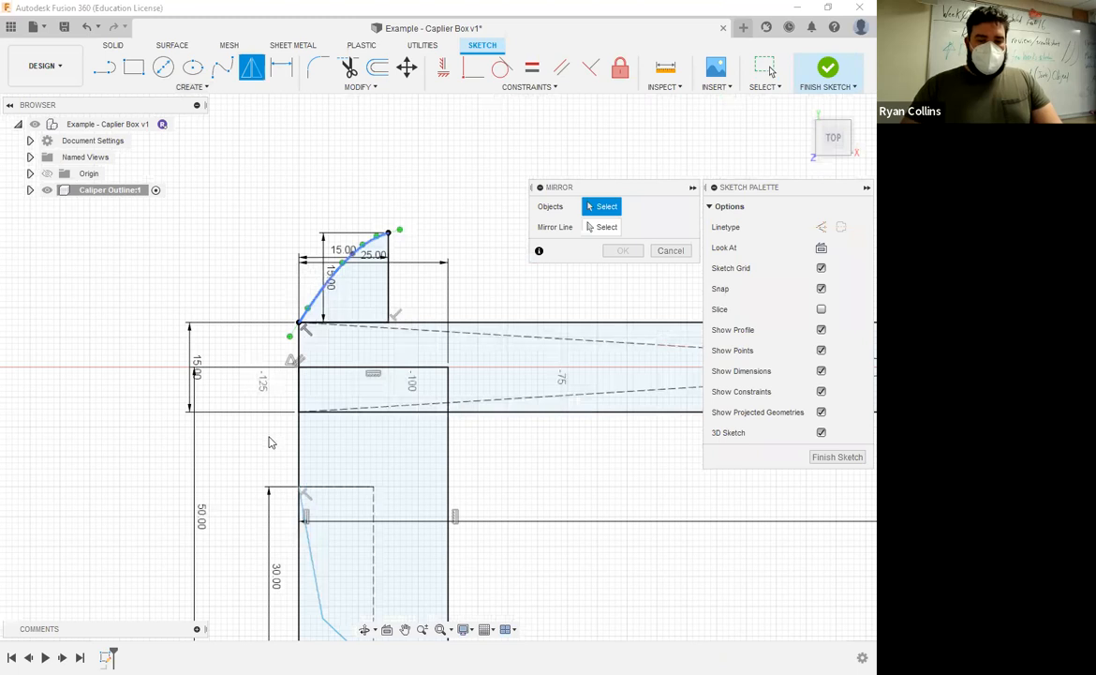
pyautogui.click(289, 491)
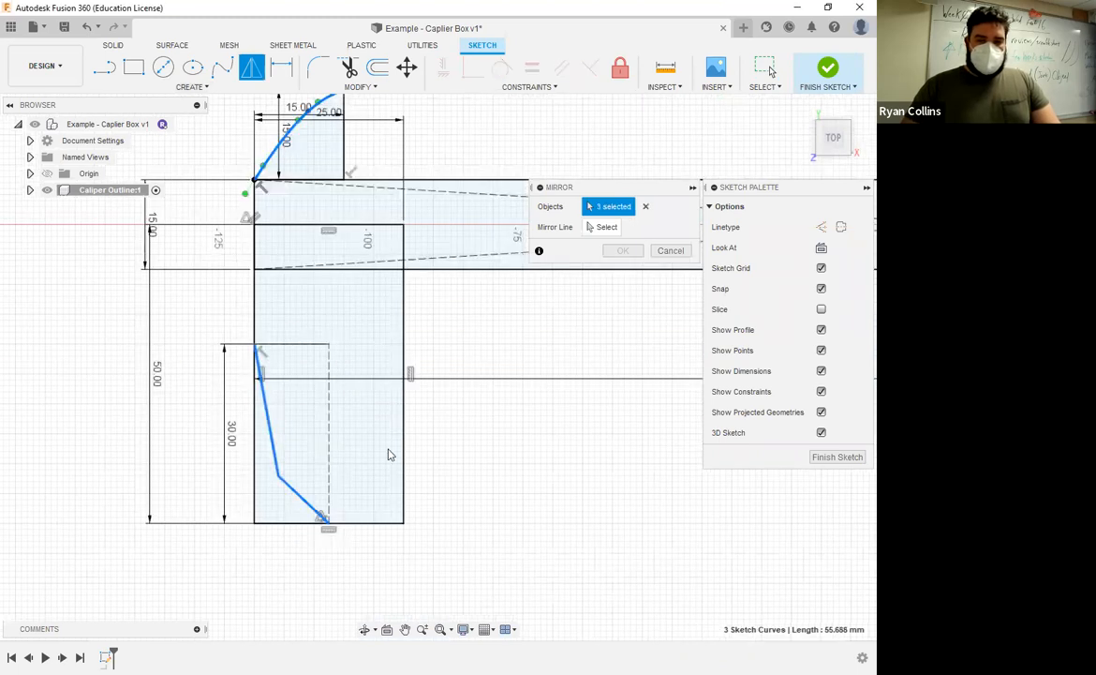
pyautogui.scroll(-2, 387, 450)
pyautogui.click(592, 228)
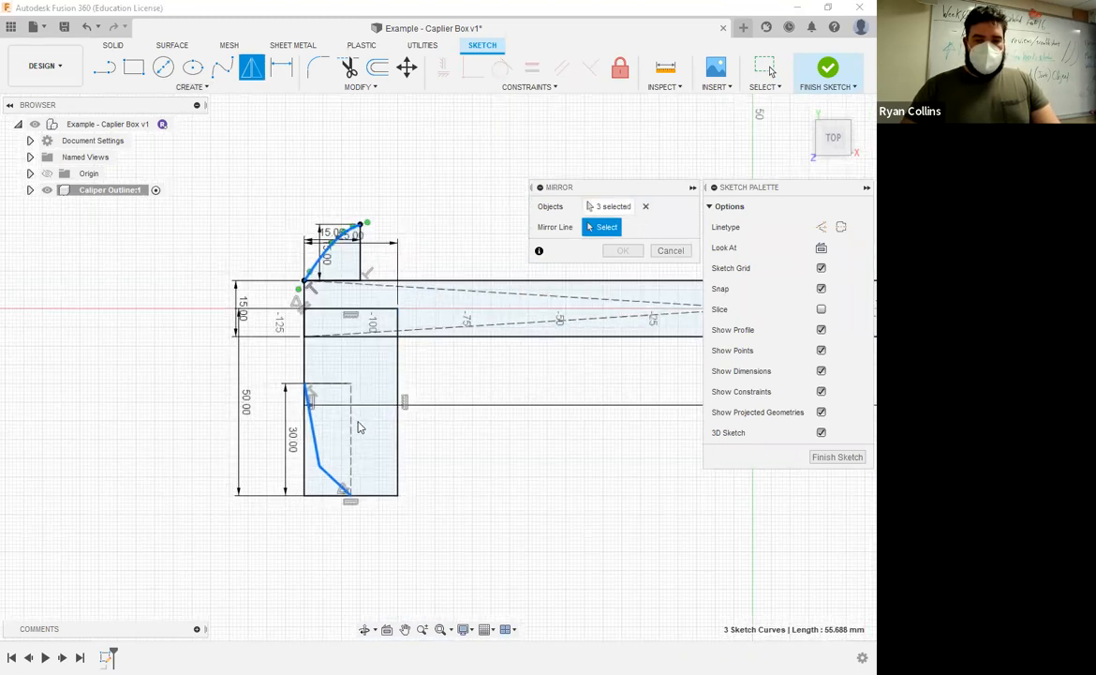
pyautogui.click(353, 429)
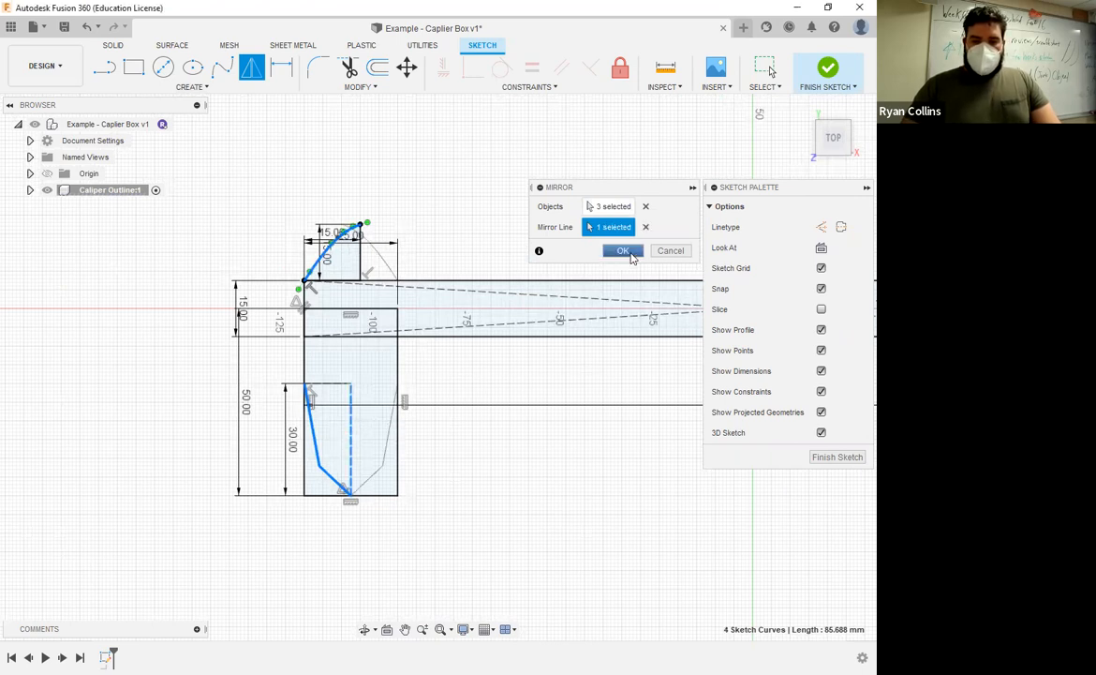
pyautogui.click(633, 257)
# Sketch a vertical line from the crossing point of the two splines down to the bar's top edge.
pyautogui.scroll(5, 353, 257)
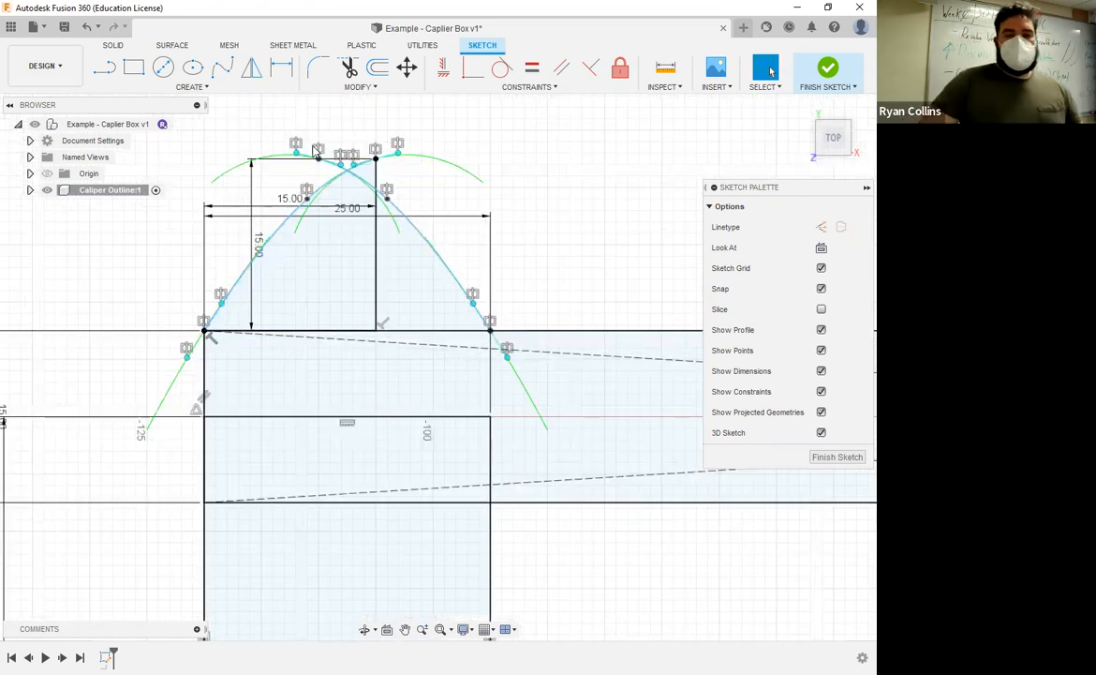
pyautogui.click(104, 67)
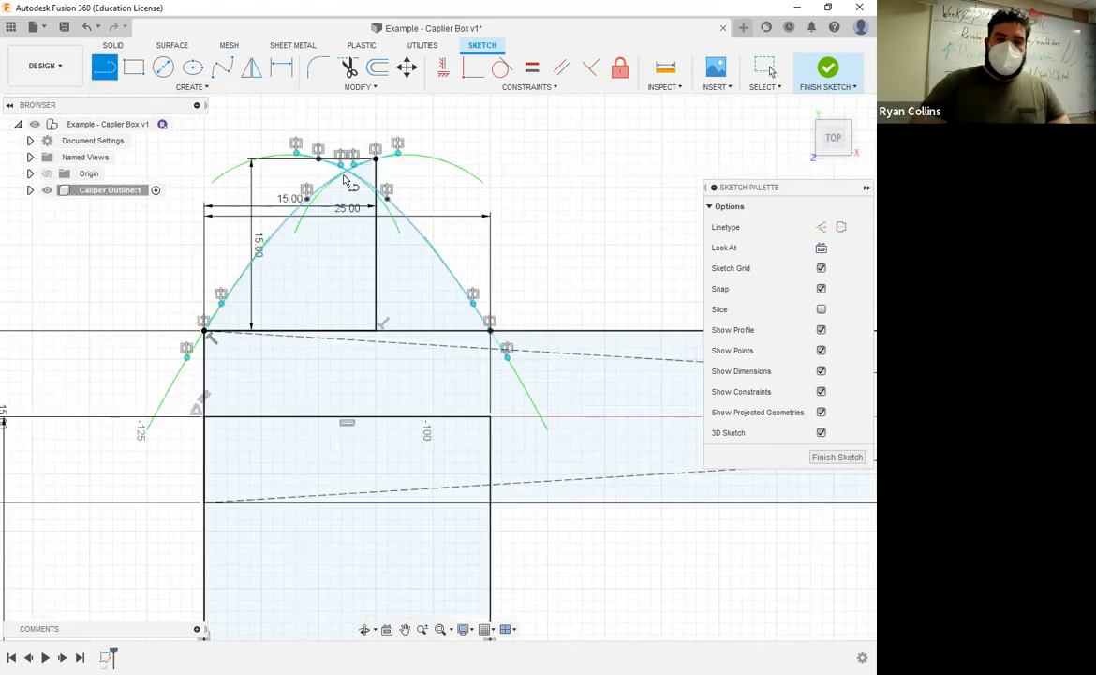
pyautogui.click(346, 169)
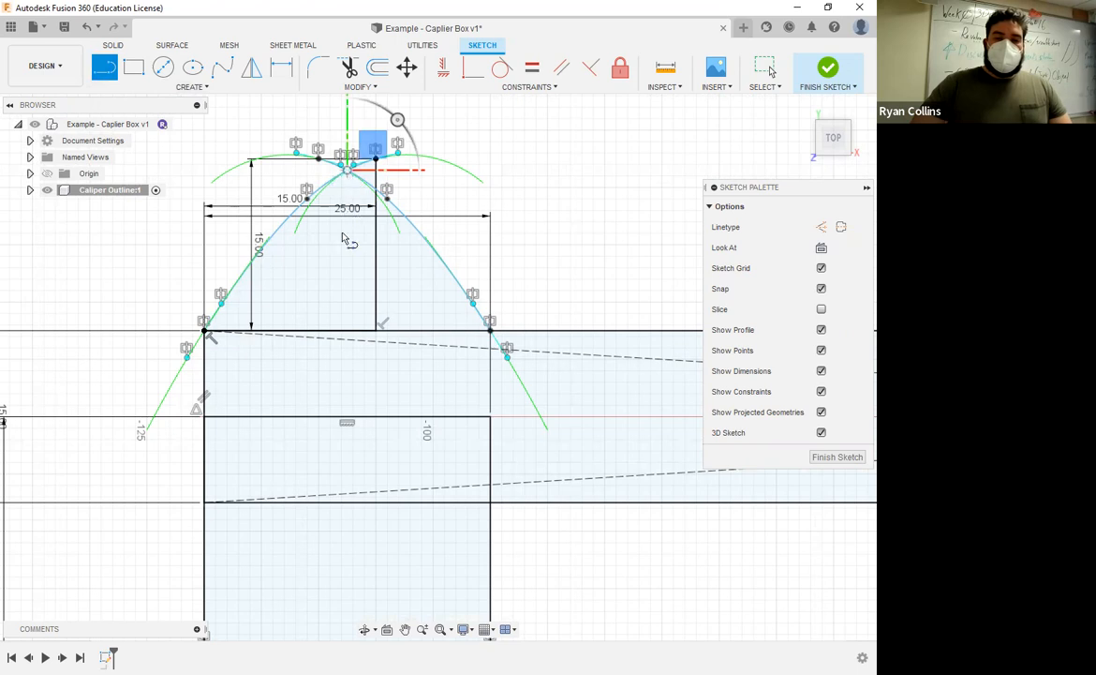
pyautogui.click(348, 331)
pyautogui.press('Escape')
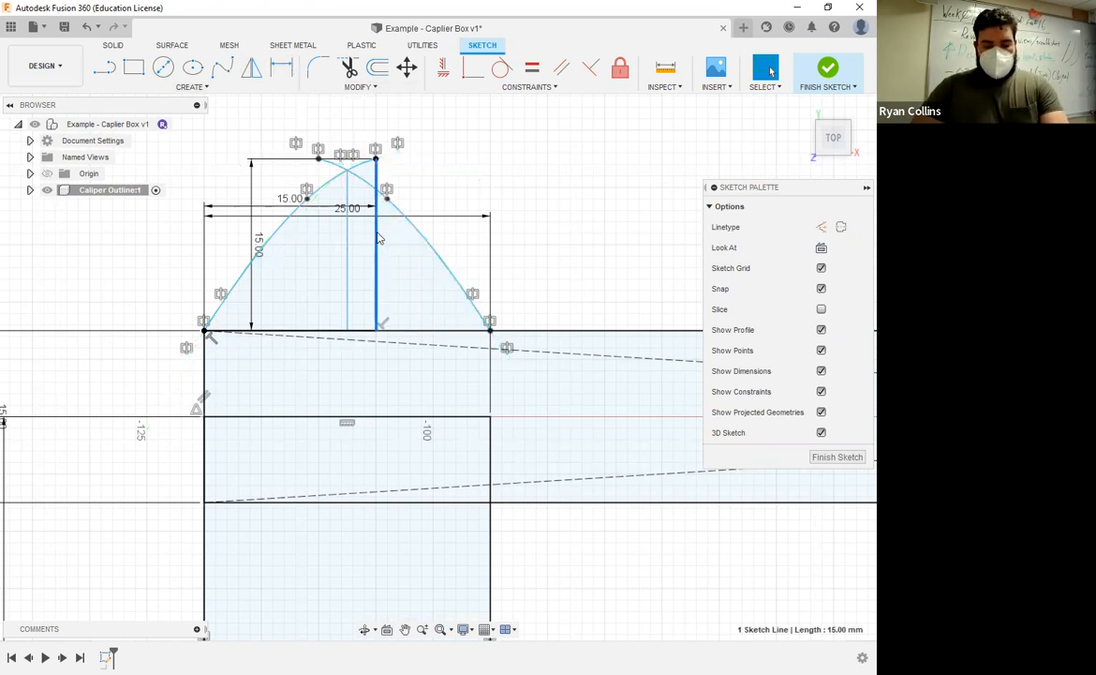
# Delete the 15 mm vertical line and trim the spline ends that extend past their crossing point.
pyautogui.scroll(-5, 489, 238)
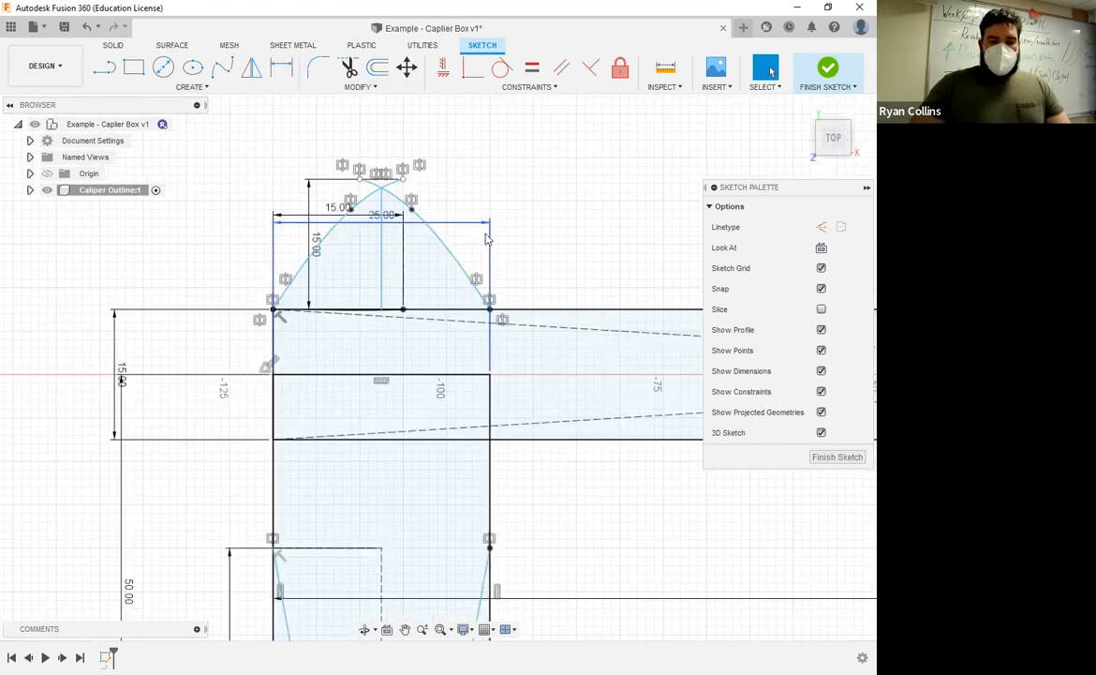
pyautogui.scroll(4, 488, 238)
pyautogui.click(347, 68)
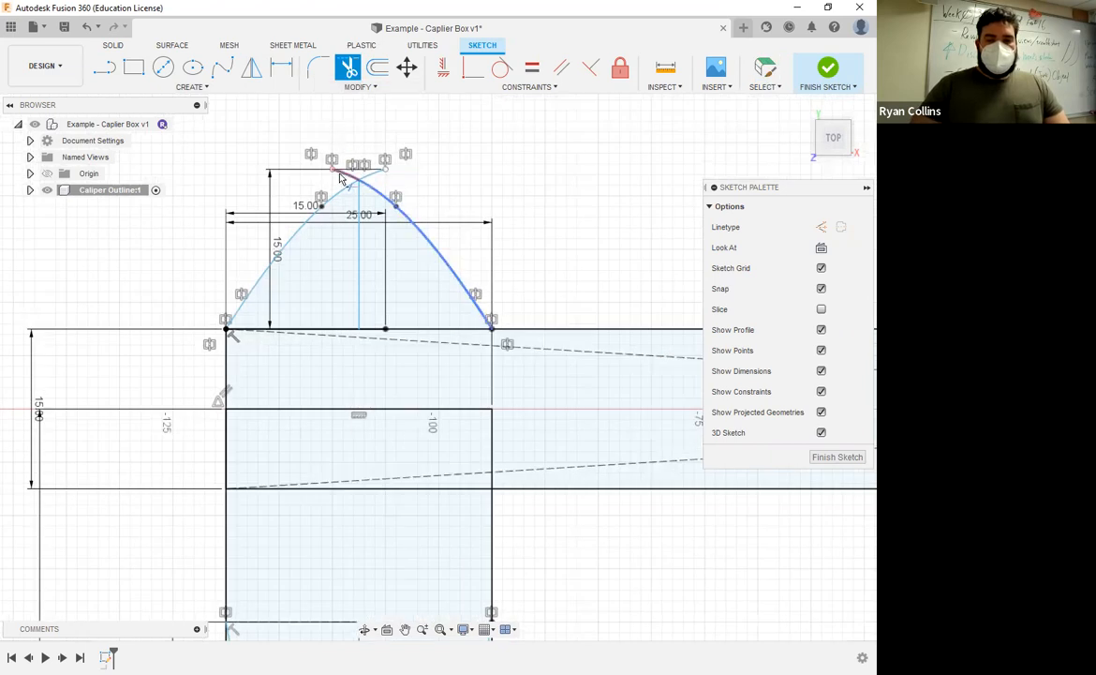
pyautogui.click(342, 177)
pyautogui.scroll(-4, 516, 291)
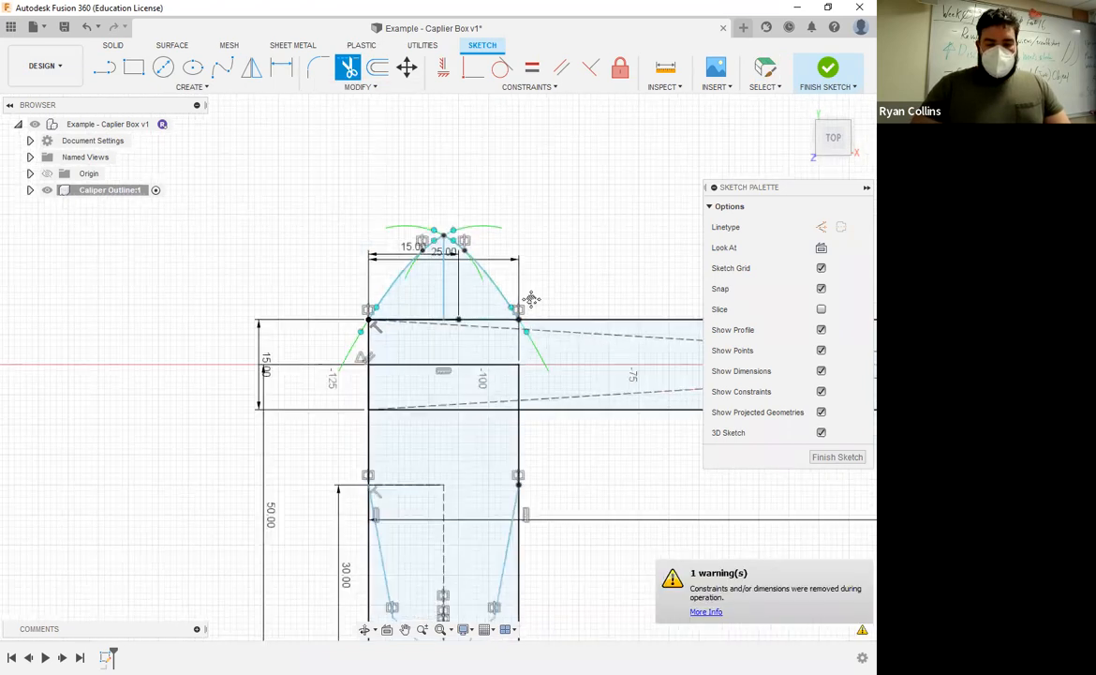
pyautogui.scroll(-1, 520, 300)
pyautogui.press('Escape')
# Sketch a rectangle 55 mm wide and 25 mm high from the upper jaw centre line's lower end, extending down and right, and finish the sketch.
pyautogui.moveTo(584, 514); pyautogui.dragTo(577, 445, button='middle')
pyautogui.moveTo(435, 387); pyautogui.dragTo(424, 338, button='middle')
pyautogui.scroll(-2, 428, 369)
pyautogui.moveTo(529, 391); pyautogui.dragTo(429, 368, button='middle')
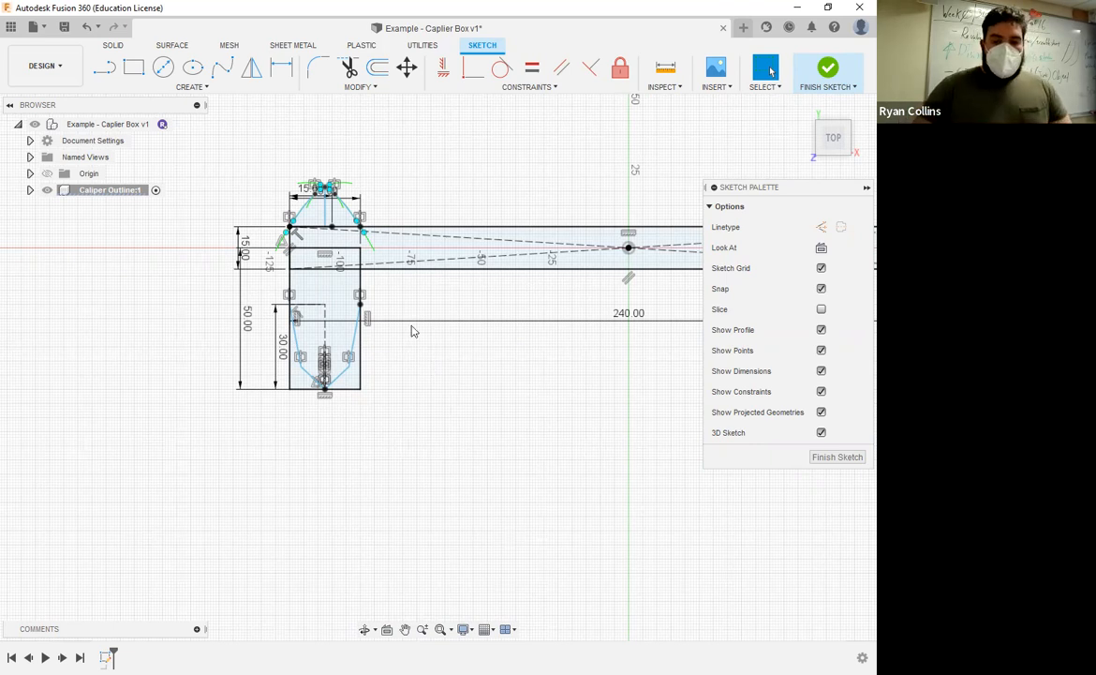
pyautogui.press('r')
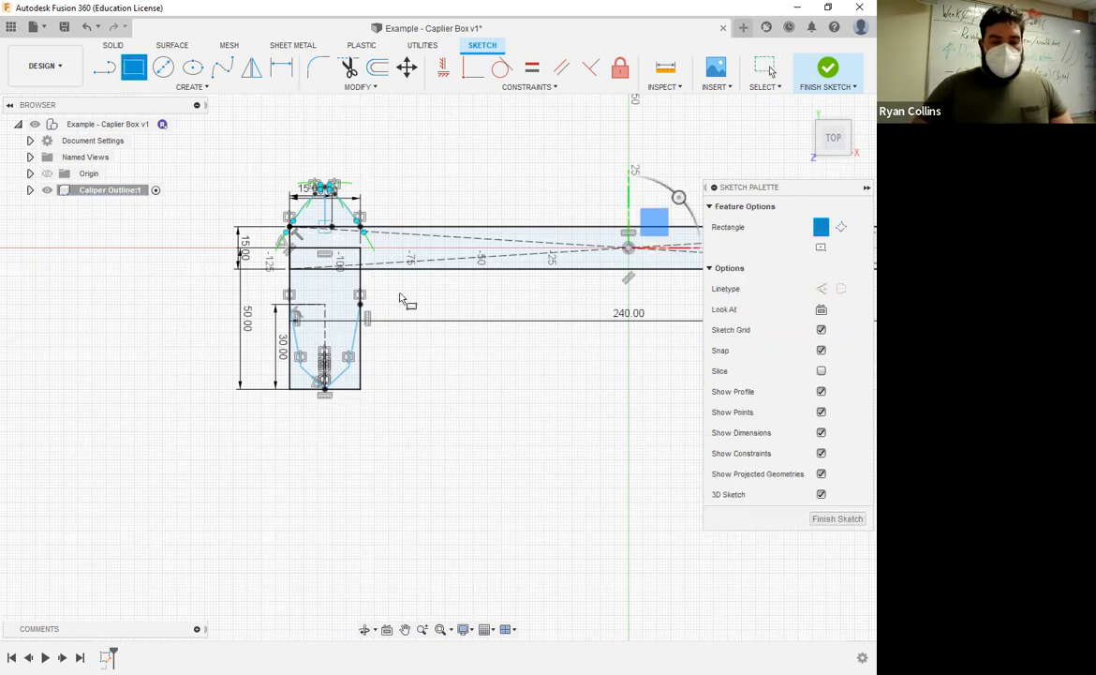
pyautogui.click(325, 226)
pyautogui.write('25')
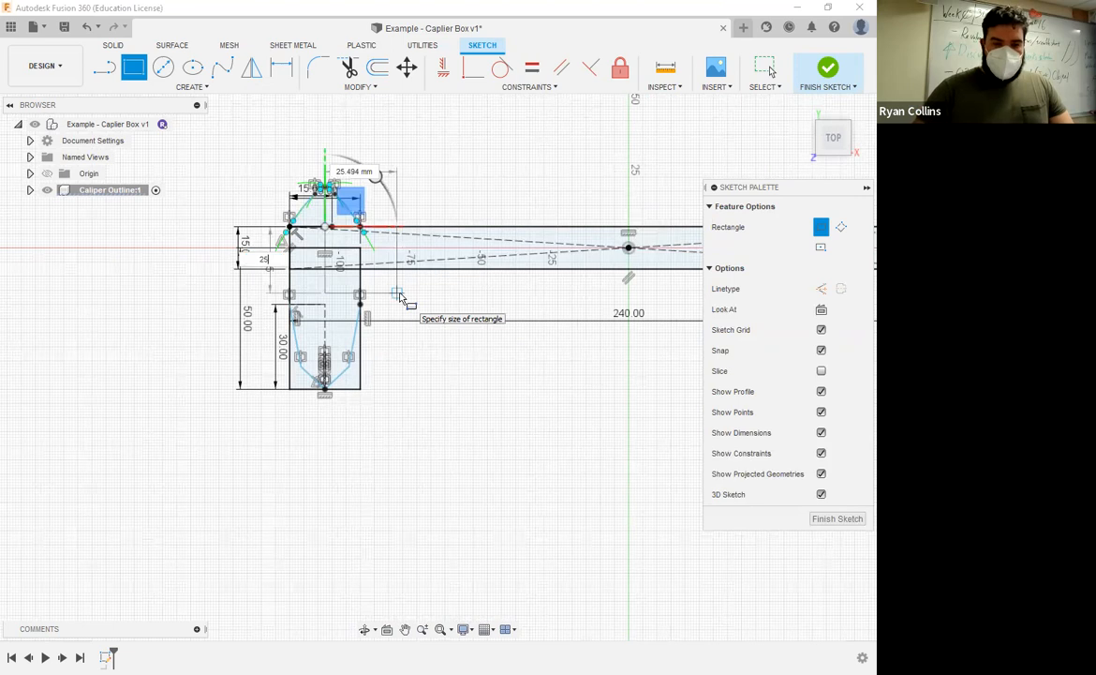
pyautogui.press('Tab')
pyautogui.write('55')
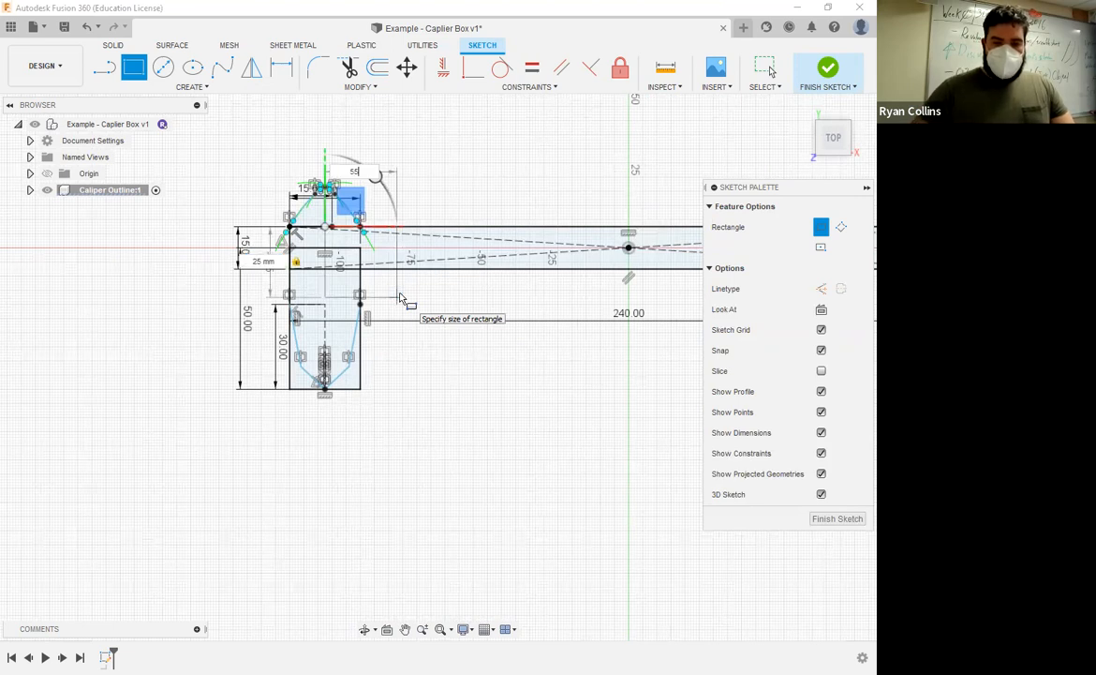
pyautogui.press('Return')
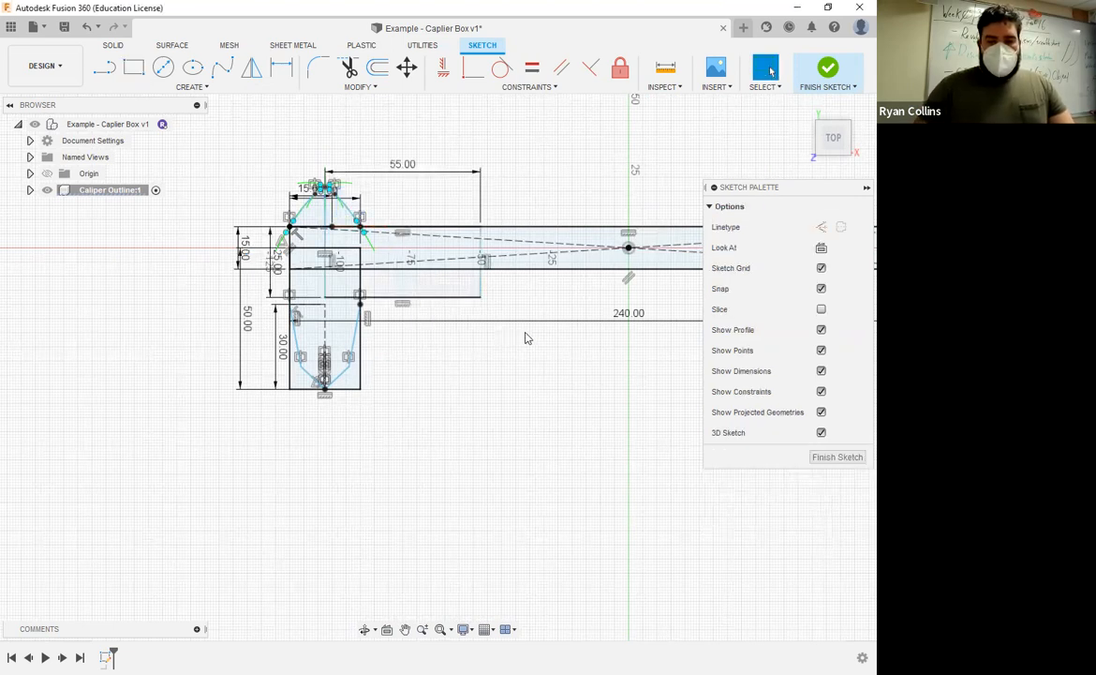
pyautogui.scroll(5, 526, 338)
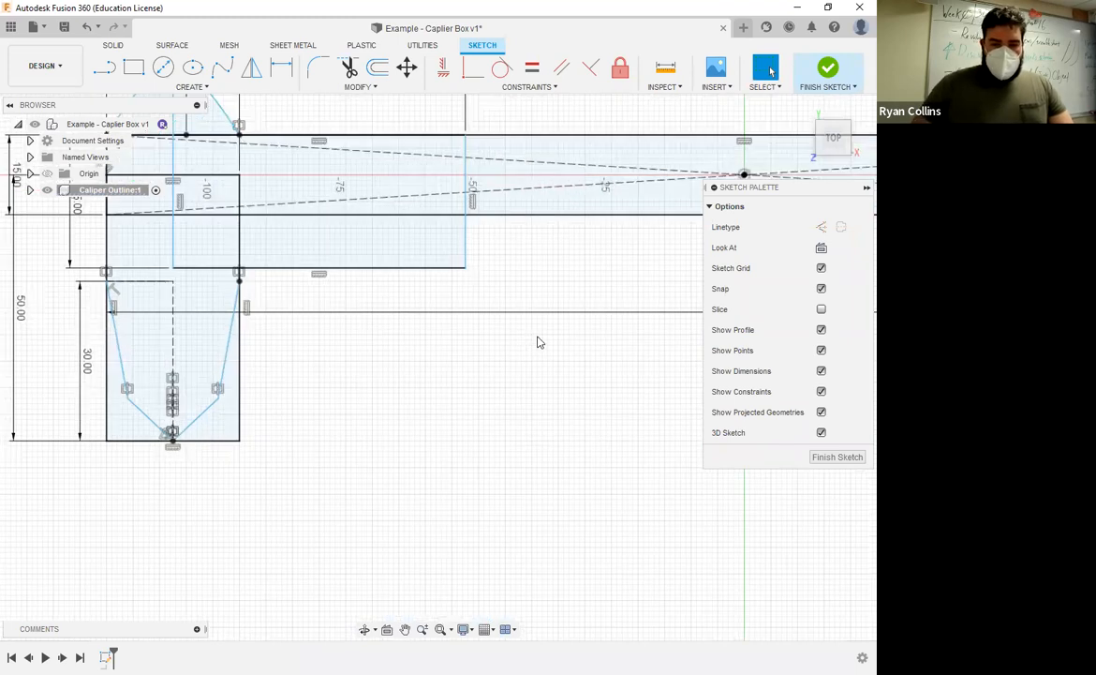
pyautogui.scroll(-3, 537, 342)
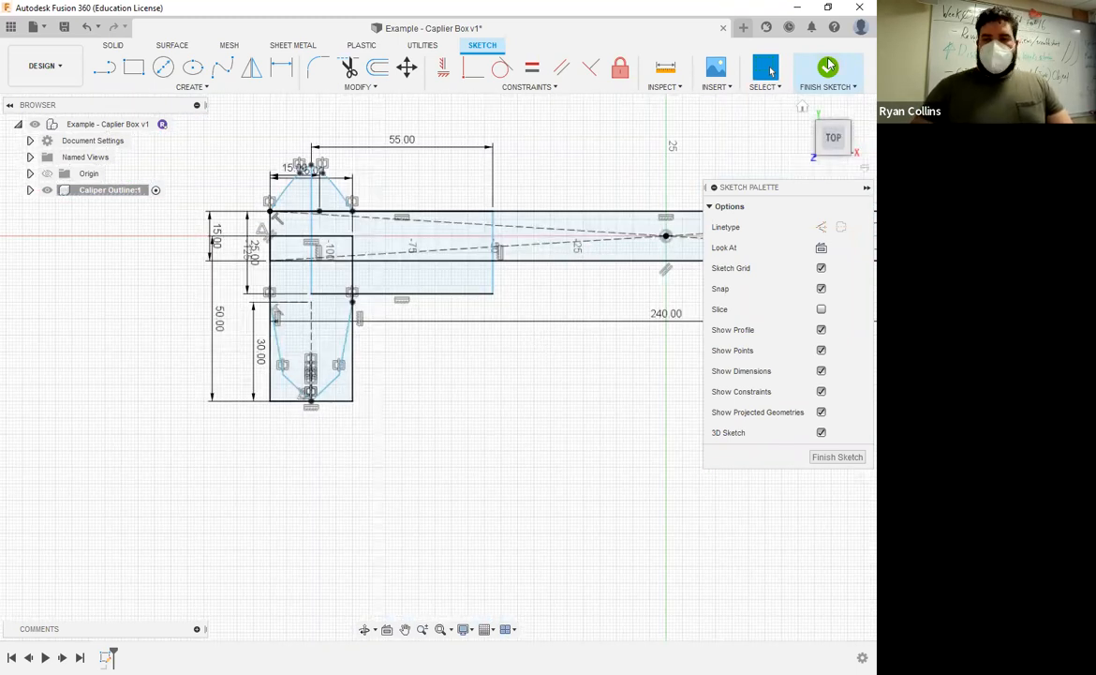
pyautogui.click(829, 66)
# Extrude the jaw profiles and the long bar section beyond the 55 mm rectangle 5 mm as new bodies.
pyautogui.scroll(-3, 597, 421)
pyautogui.moveTo(438, 377); pyautogui.dragTo(262, 334, button='middle')
pyautogui.moveTo(464, 376)
pyautogui.keyDown('shift'); pyautogui.mouseDown(button='middle')
pyautogui.moveTo(481, 377)
pyautogui.moveTo(480, 357)
pyautogui.mouseUp(button='middle'); pyautogui.keyUp('shift')
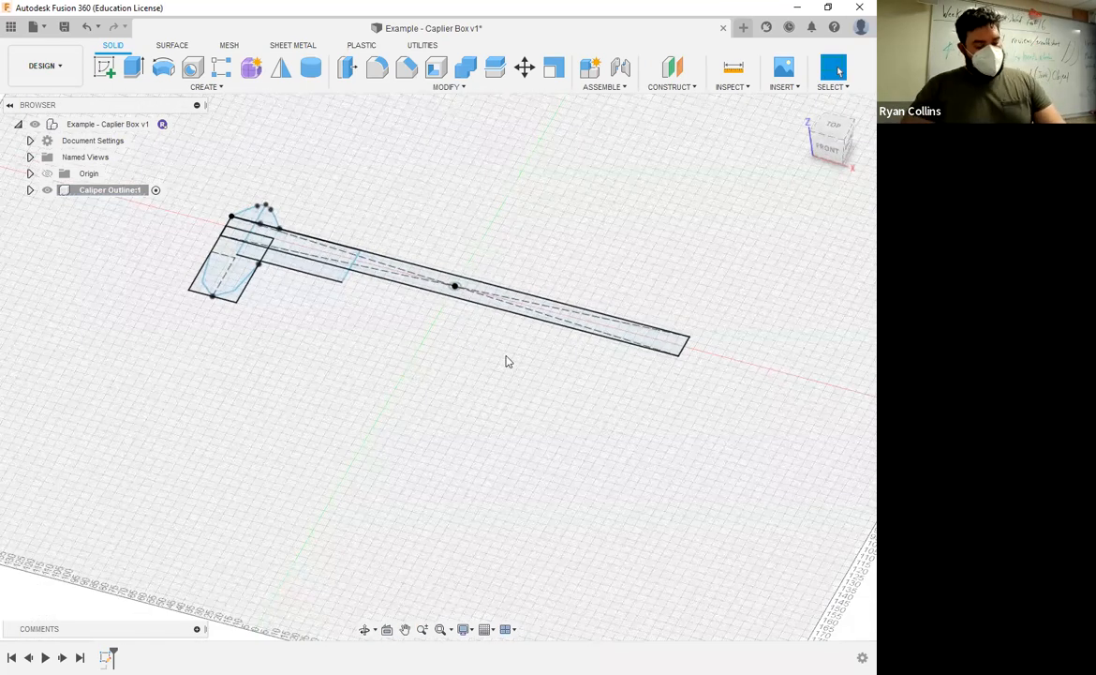
pyautogui.press('q')
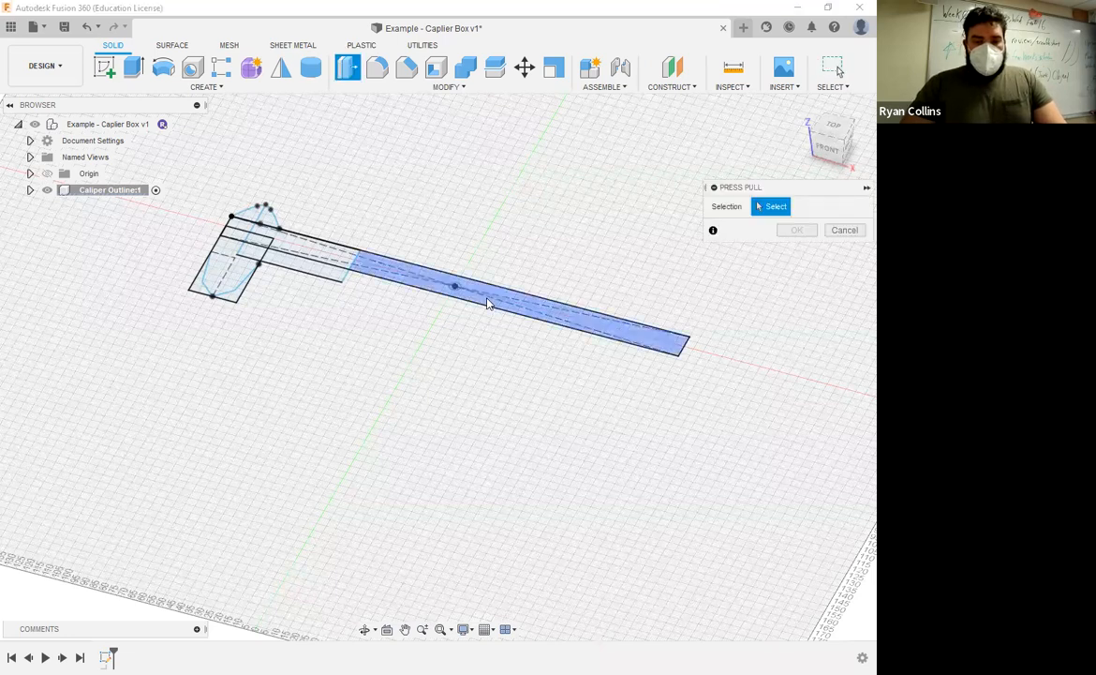
pyautogui.click(222, 269)
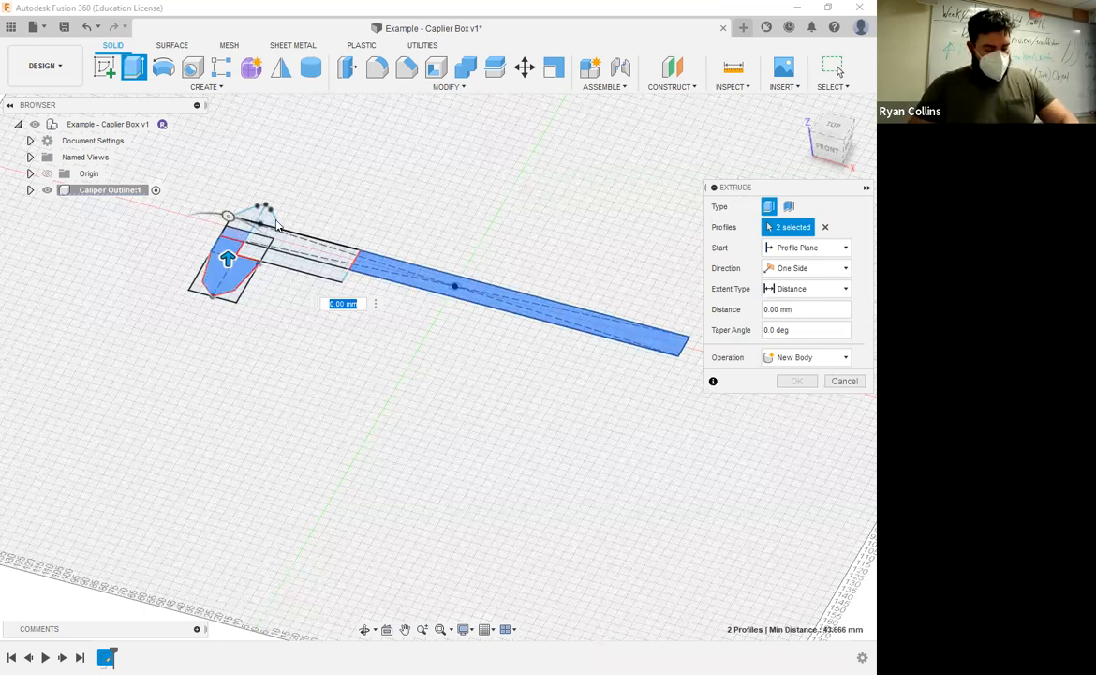
pyautogui.click(277, 223)
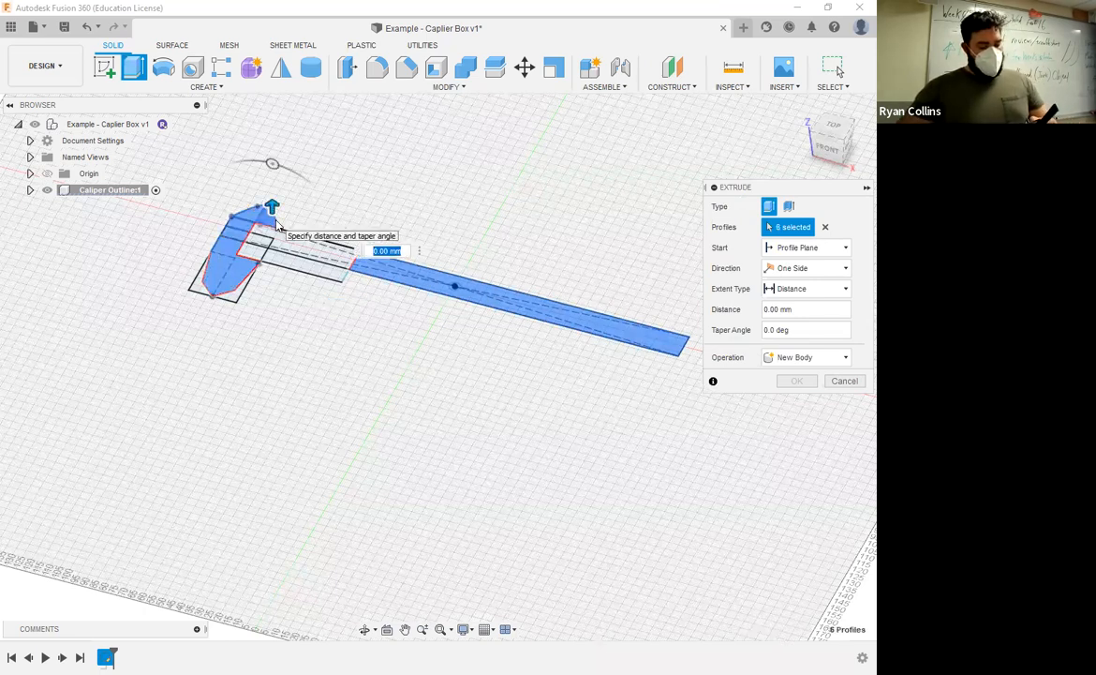
pyautogui.write('5')
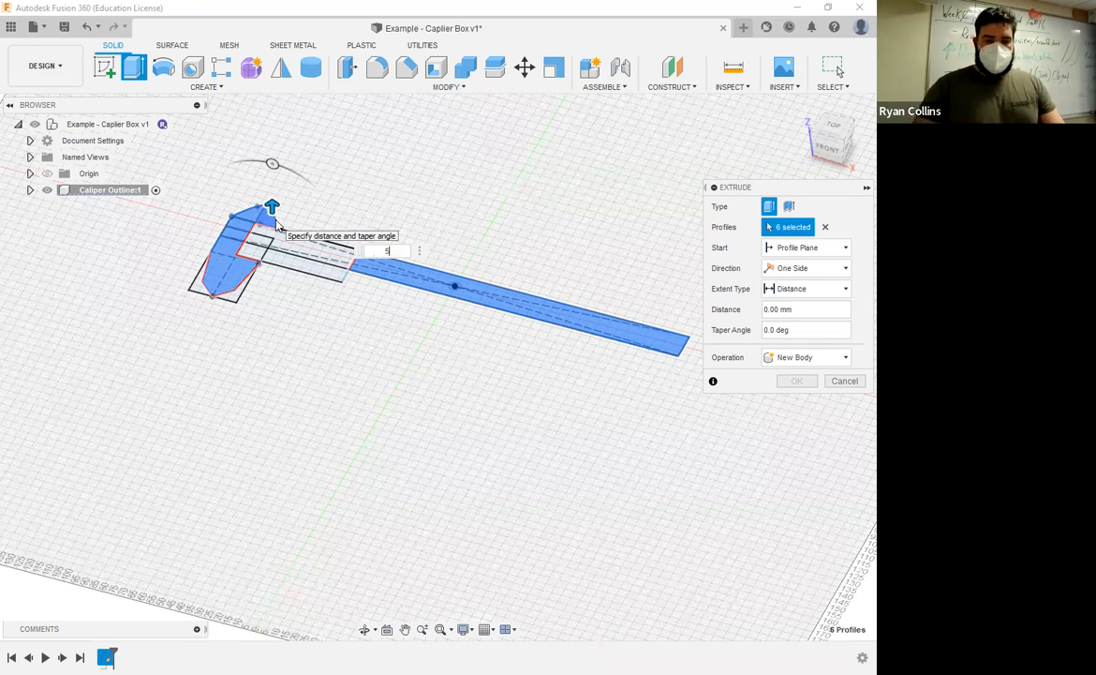
pyautogui.press('Return')
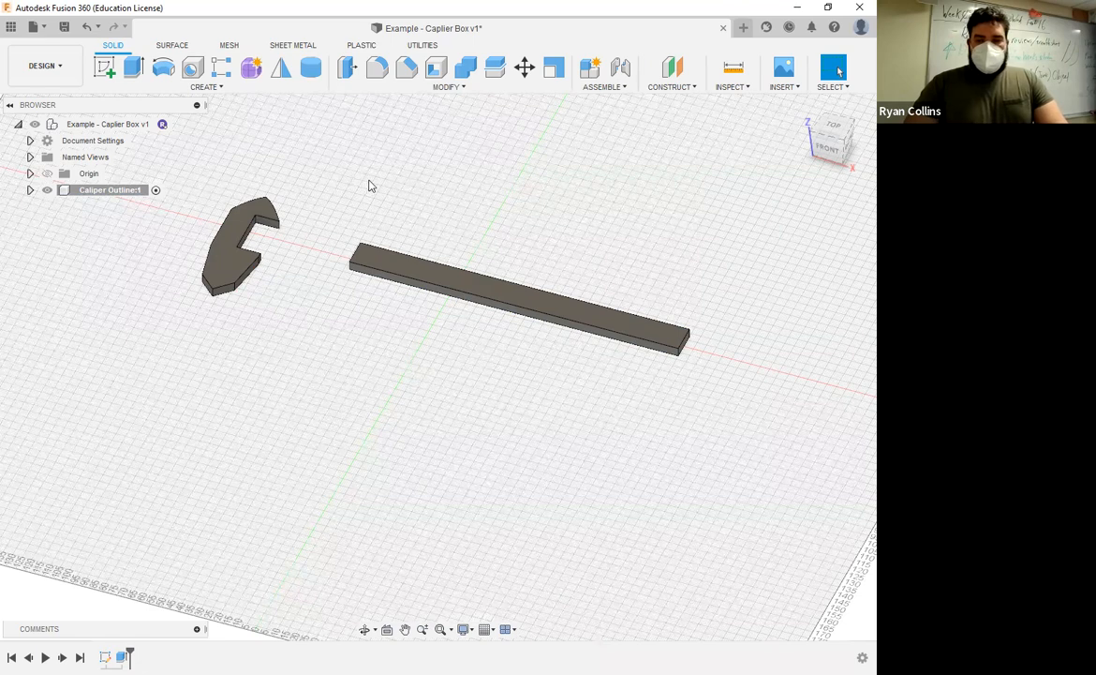
# Show the outline sketch and extrude the four profiles inside the 55 by 25 mm rectangle 15 mm with the Join operation.
pyautogui.press('q')
pyautogui.click(31, 190)
pyautogui.click(42, 239)
pyautogui.click(59, 239)
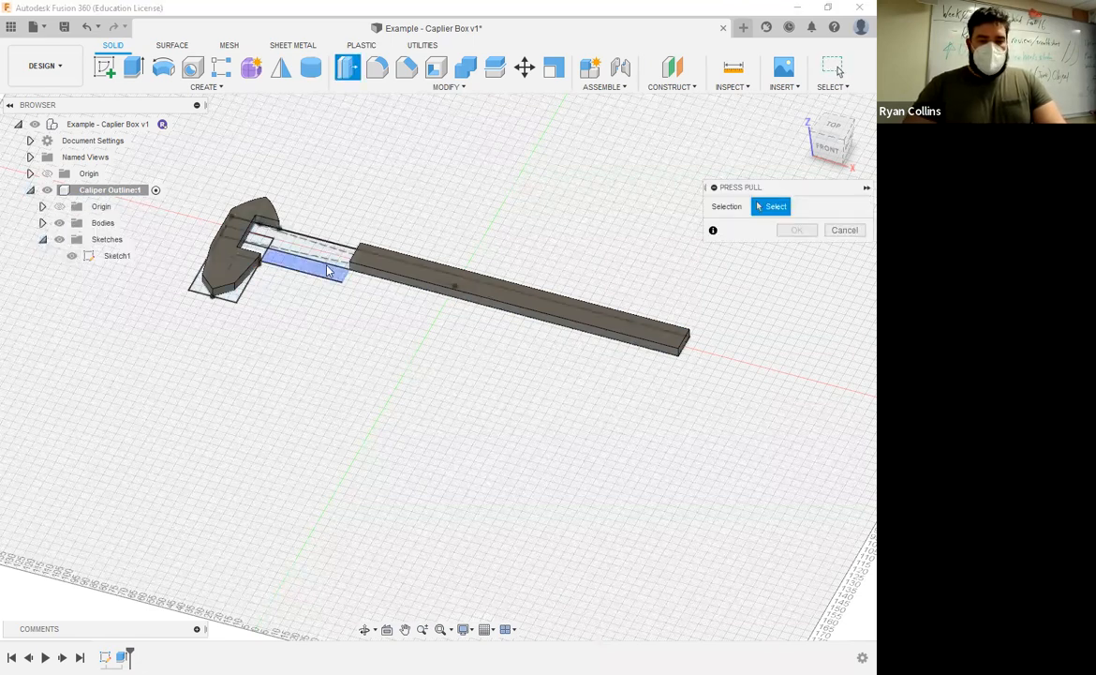
pyautogui.click(268, 246)
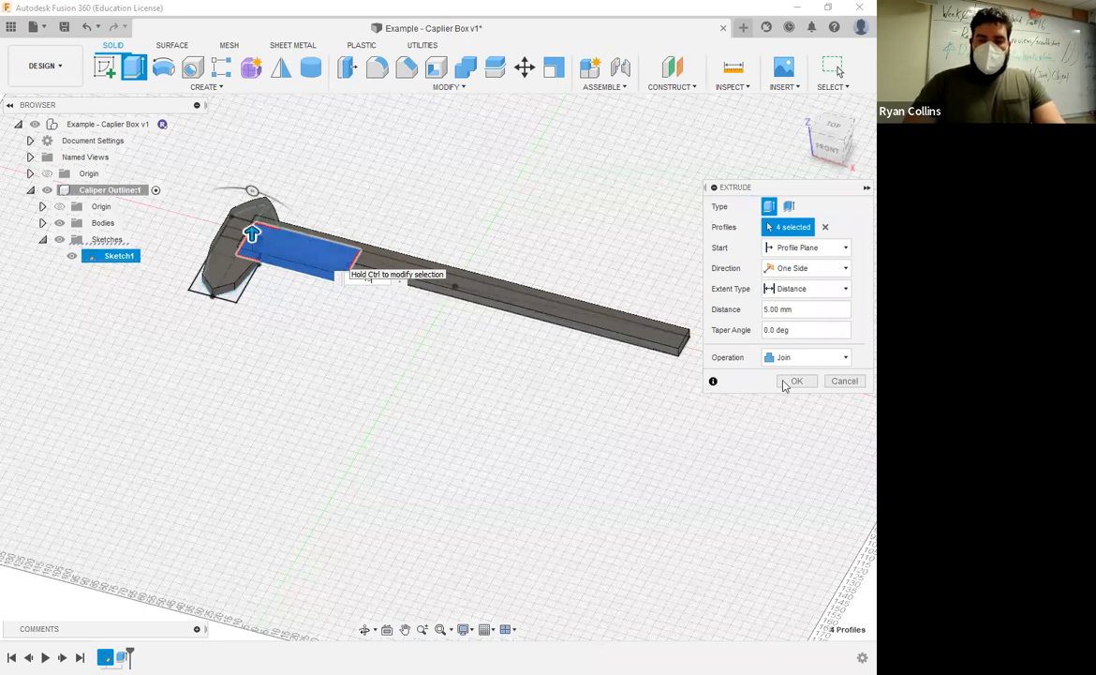
pyautogui.write('15')
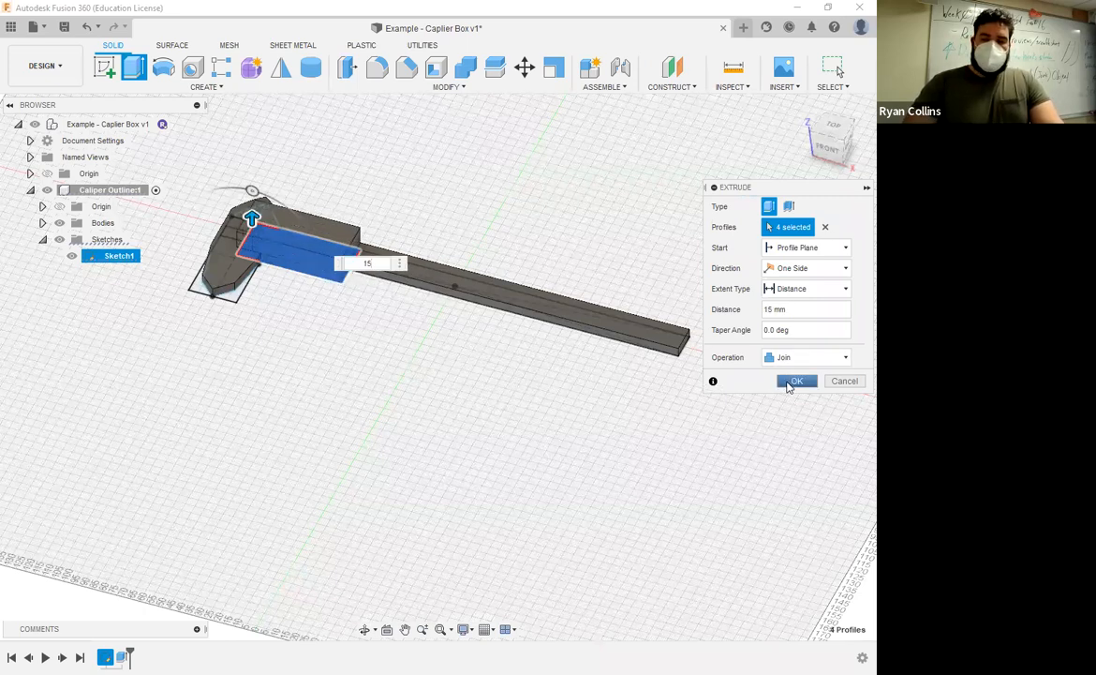
pyautogui.press('Return')
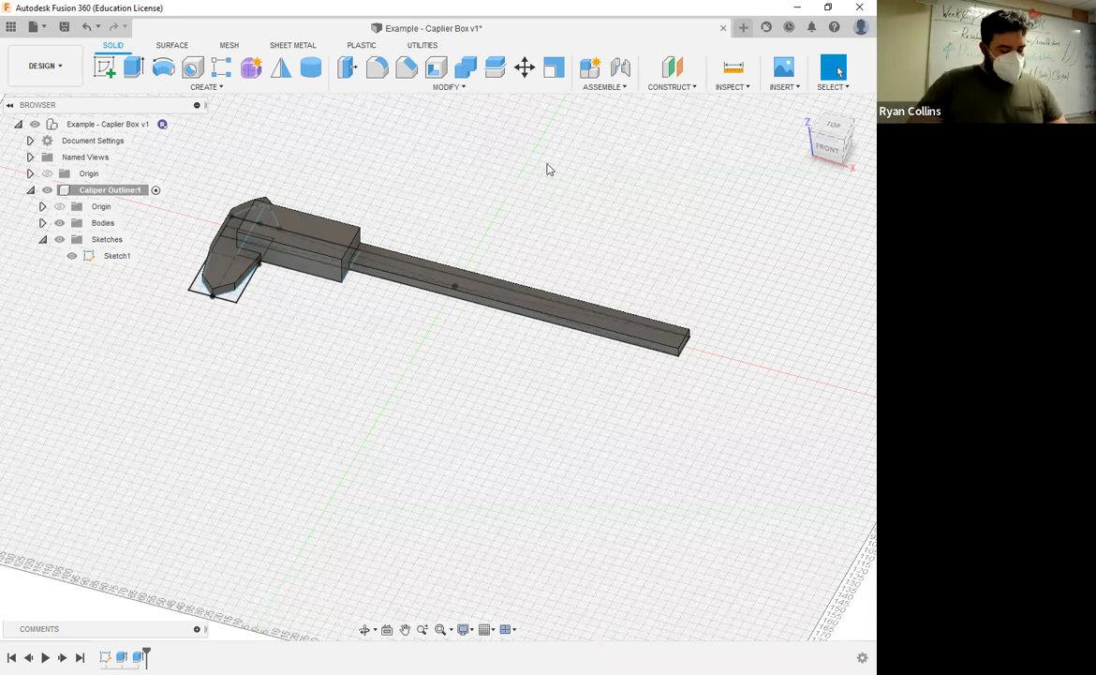
# Save the design as a new version with the description "Callier Modeled".
pyautogui.hotkey('ctrl', 's')
pyautogui.press('BackSpace')
pyautogui.press('BackSpace')
pyautogui.press('BackSpace')
pyautogui.press('BackSpace')
pyautogui.press('BackSpace')
pyautogui.press('BackSpace')
pyautogui.press('BackSpace')
pyautogui.press('BackSpace')
pyautogui.press('BackSpace')
pyautogui.press('BackSpace')
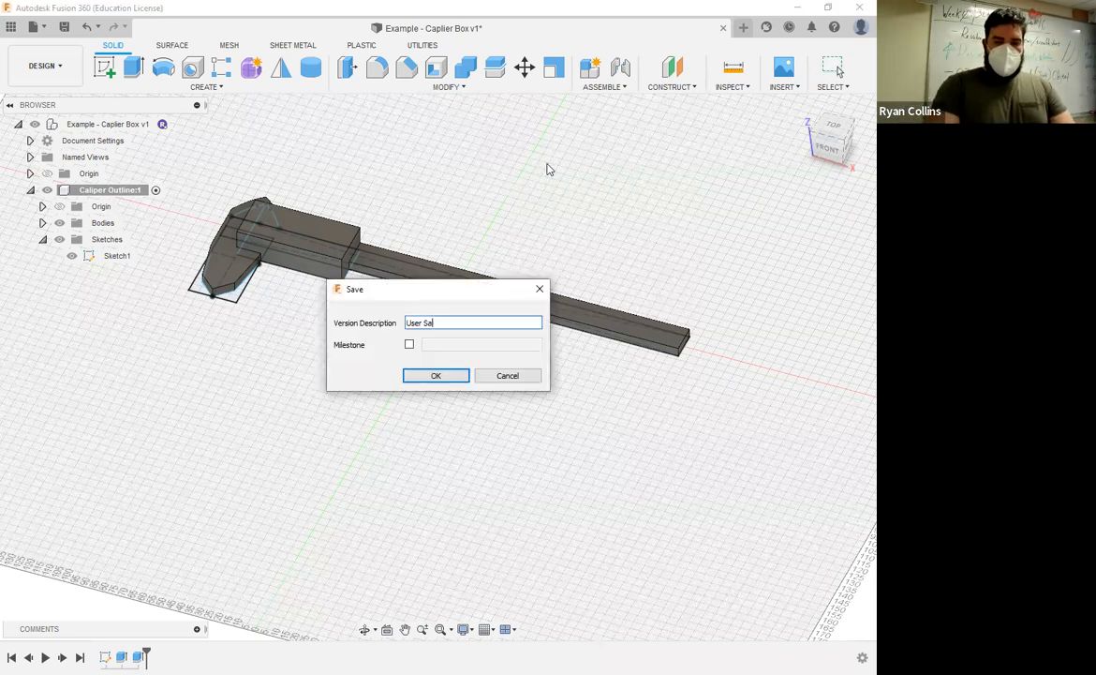
pyautogui.write('Callier Modeled')
pyautogui.press('Return')
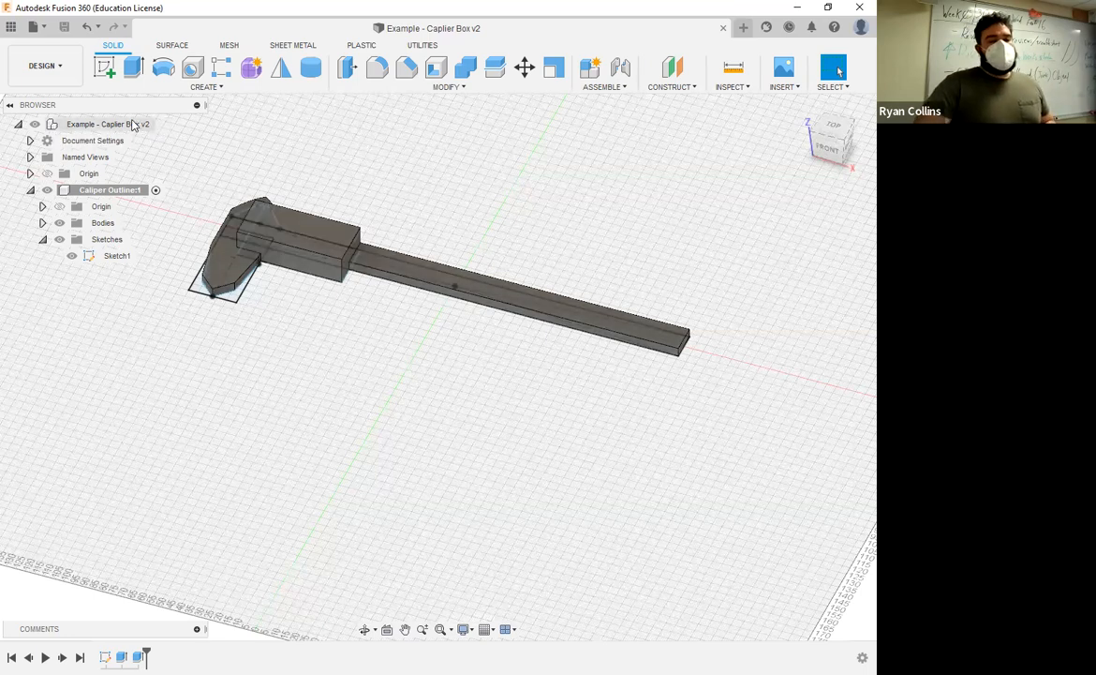
# Activate the top-level assembly and create an active internal component named Bottom in it.
pyautogui.click(162, 124)
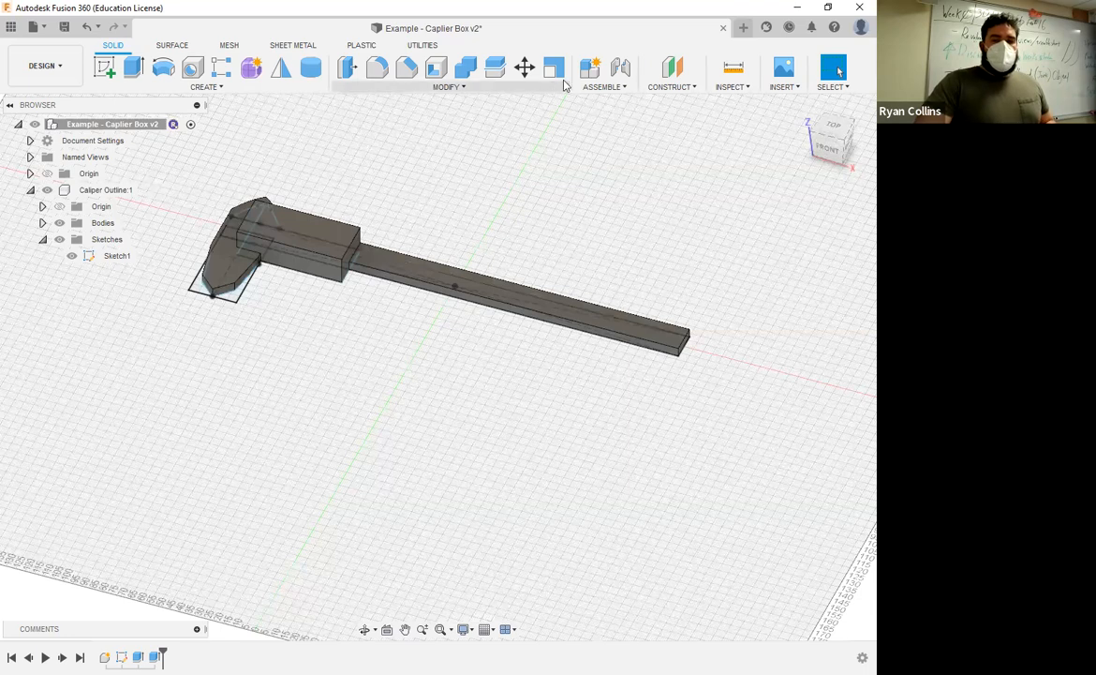
pyautogui.click(590, 67)
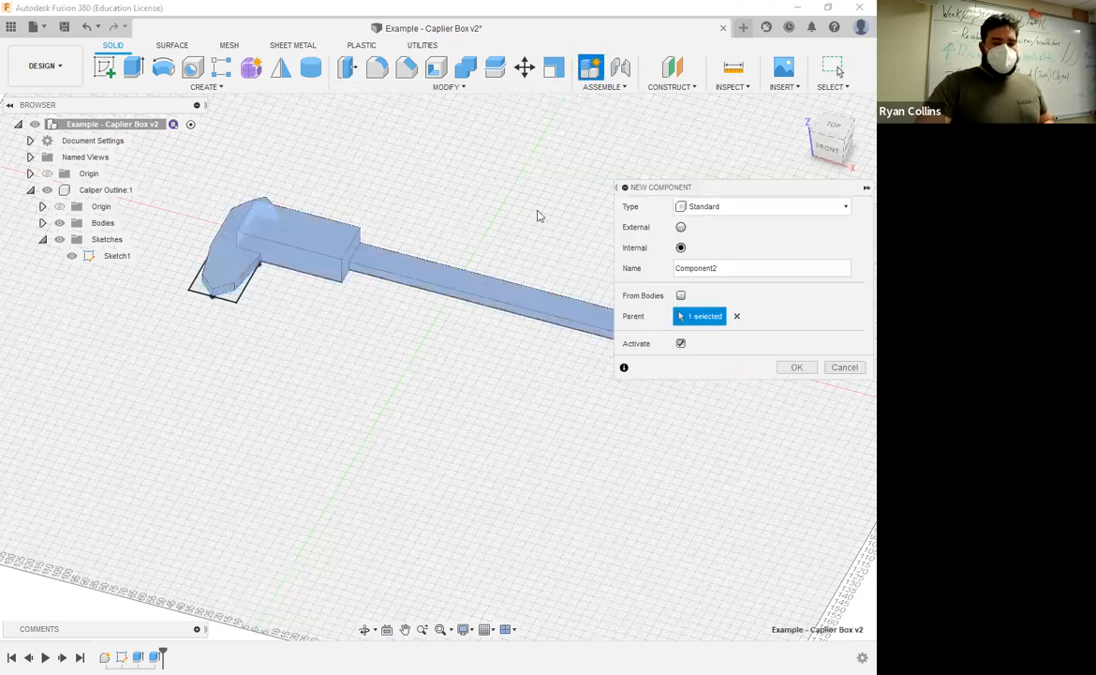
pyautogui.moveTo(746, 267); pyautogui.dragTo(638, 274)
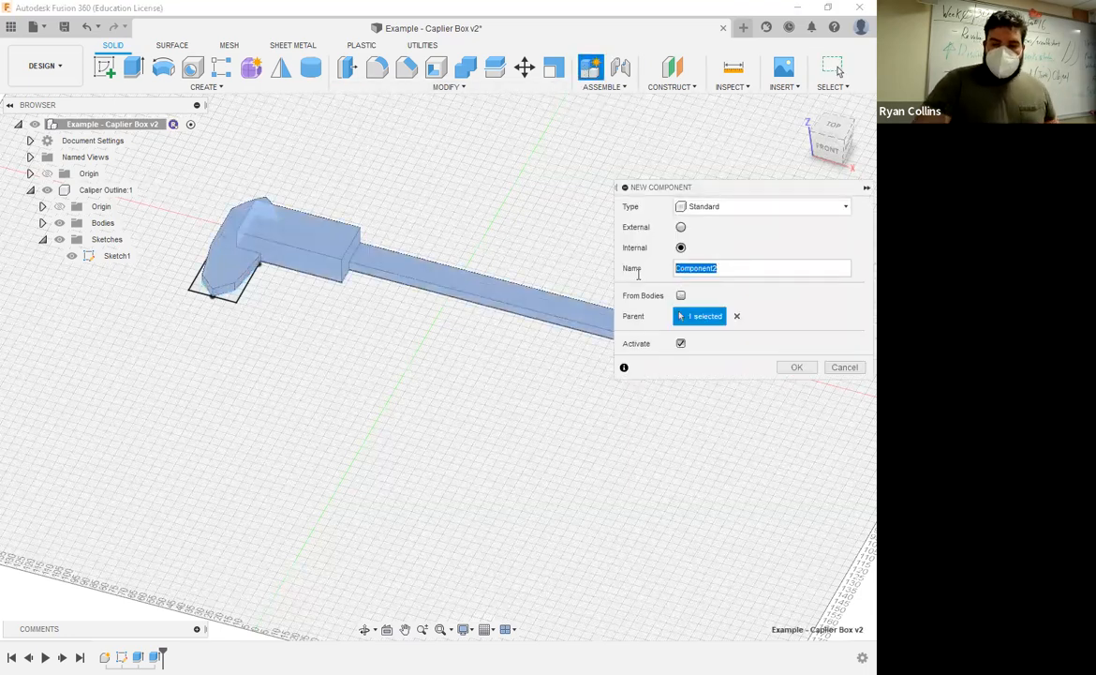
pyautogui.write('Bottom')
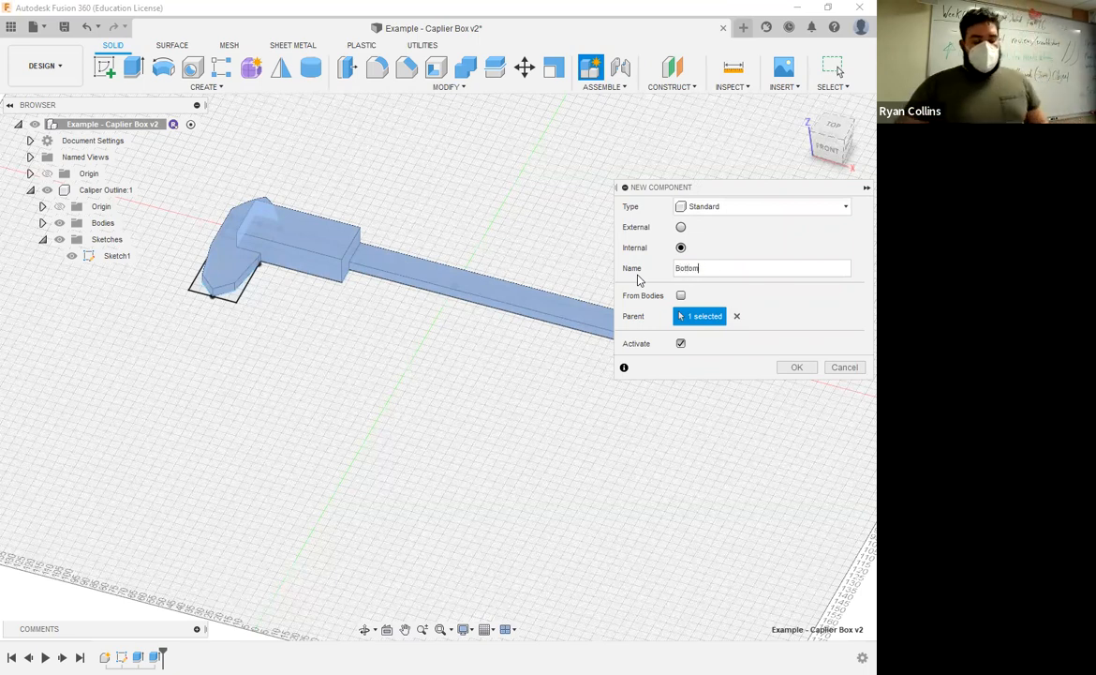
pyautogui.click(798, 368)
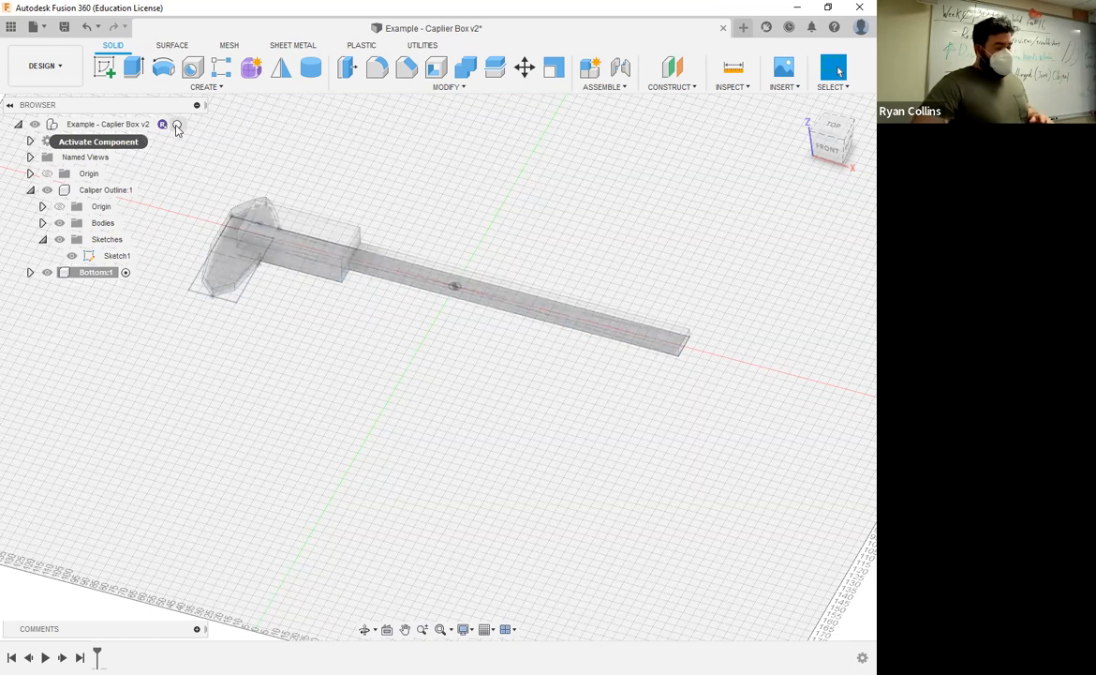
# Create a component named Top under the top-level assembly without activating it, and turn on component color cycling.
pyautogui.click(177, 126)
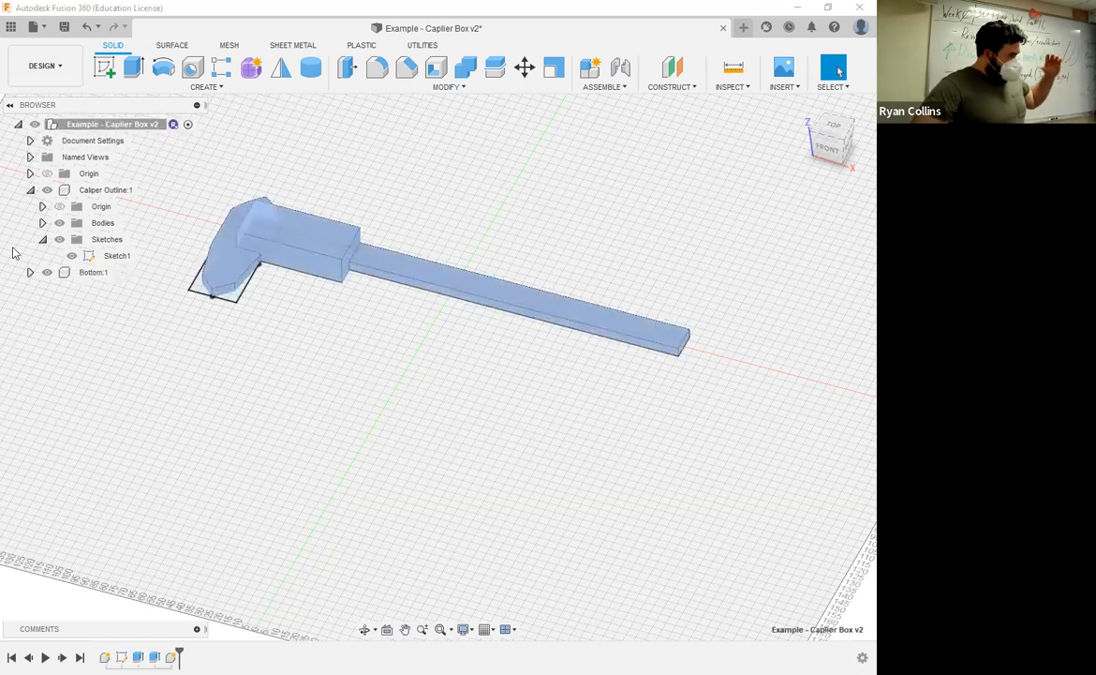
pyautogui.click(588, 67)
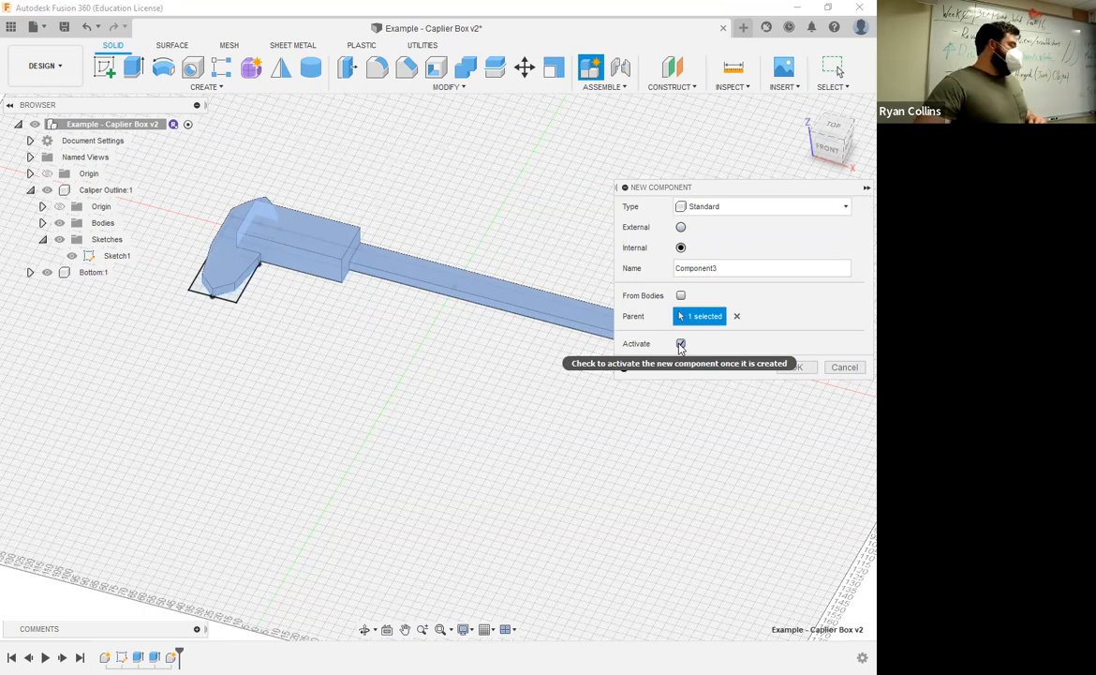
pyautogui.click(681, 344)
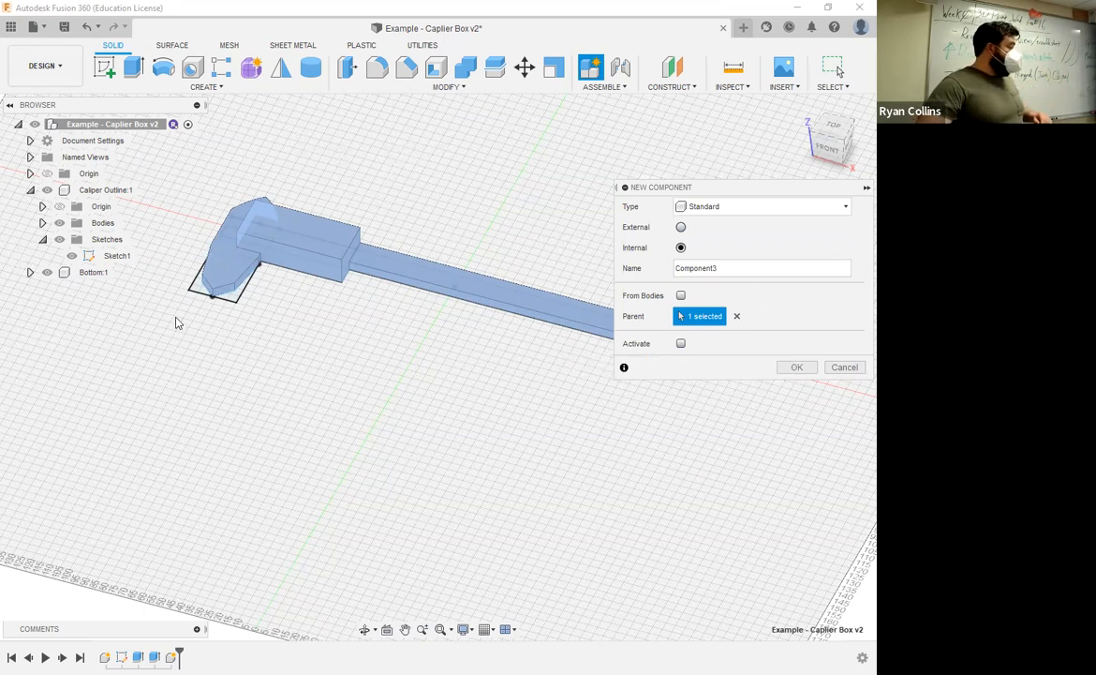
pyautogui.doubleClick(694, 268)
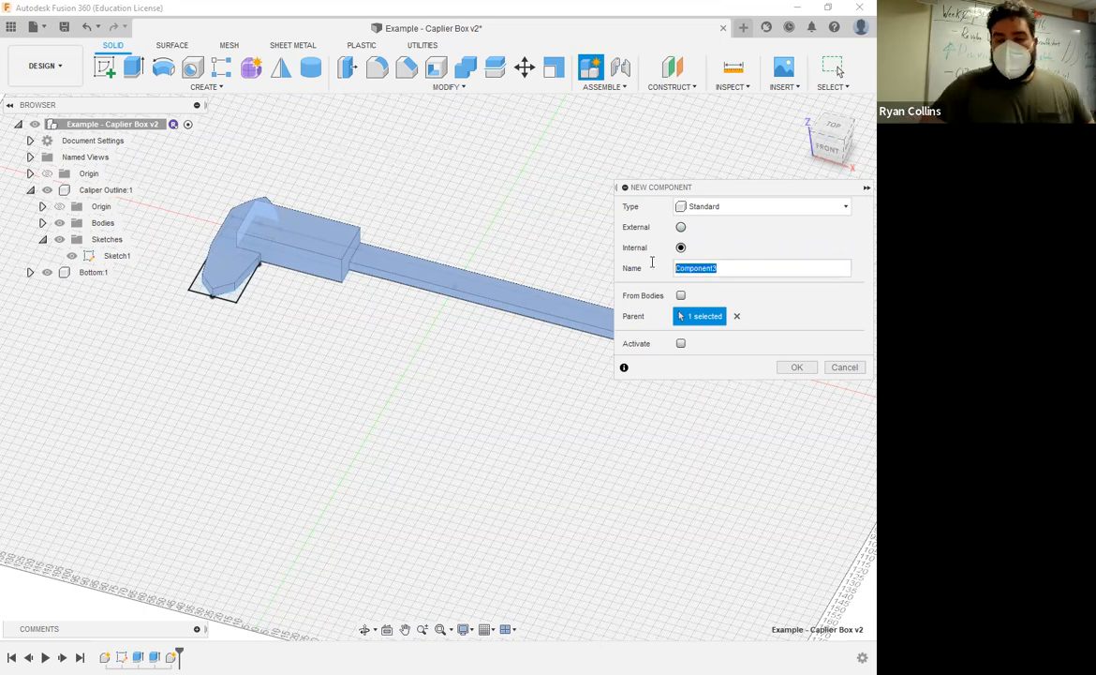
pyautogui.write('Top')
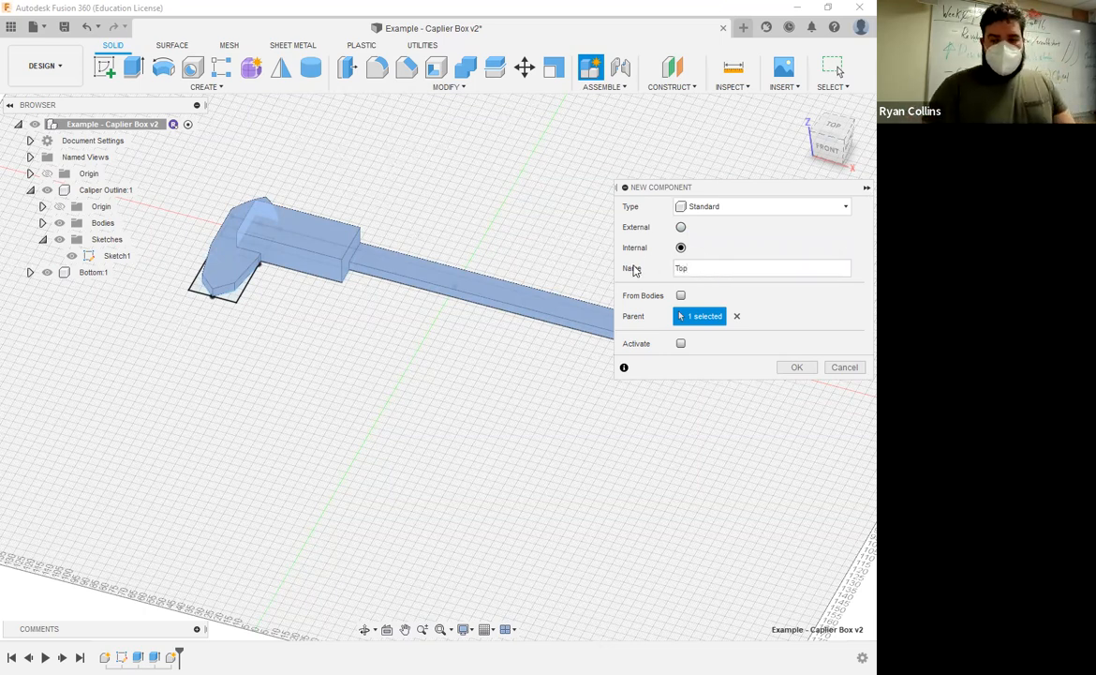
pyautogui.press('Return')
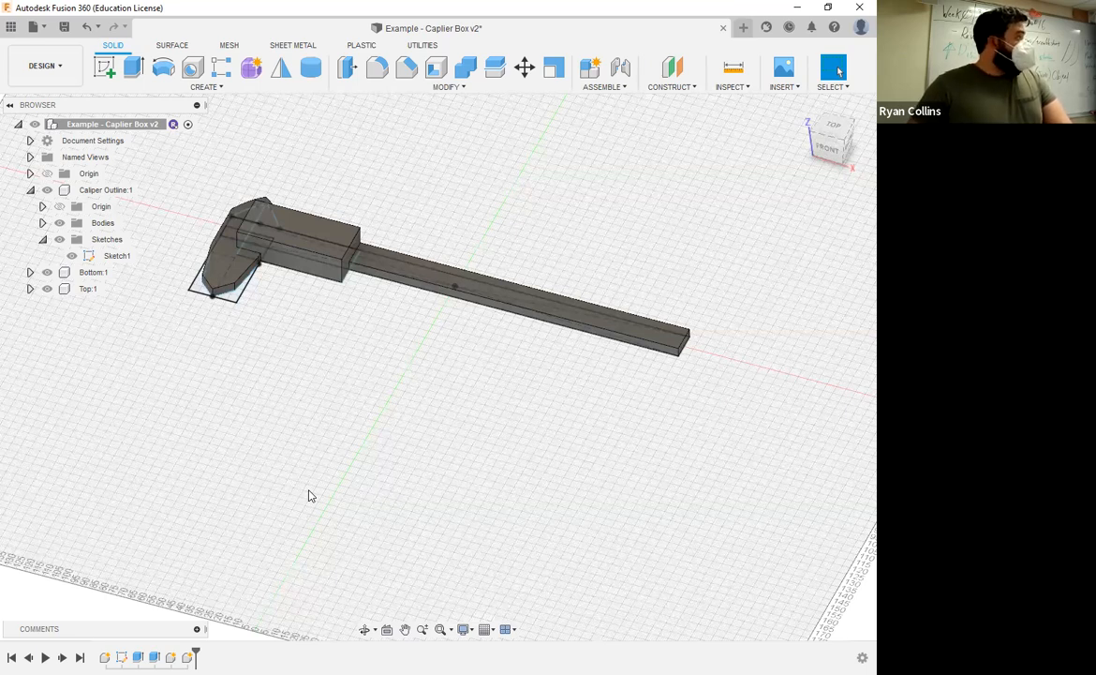
pyautogui.hotkey('shift', 'n')
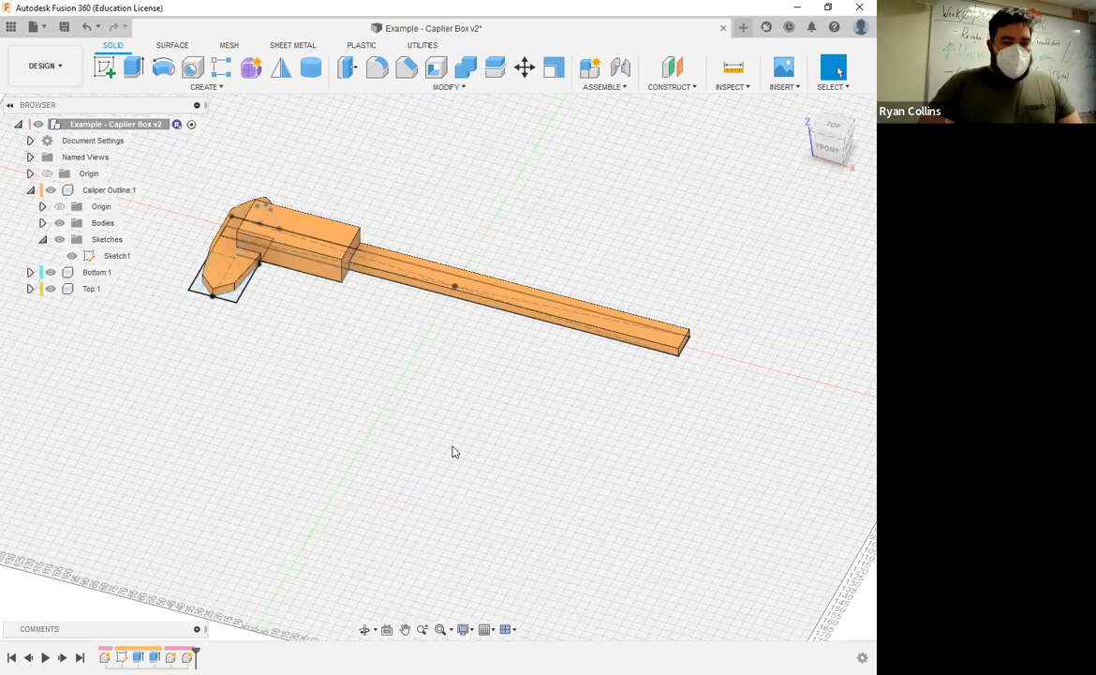
# Measure the caliper's overall length from the bar's far end corner to the sketch point on the jaw's outer edge.
pyautogui.moveTo(469, 440)
pyautogui.keyDown('shift'); pyautogui.mouseDown(button='middle')
pyautogui.moveTo(482, 432)
pyautogui.moveTo(489, 448)
pyautogui.mouseUp(button='middle'); pyautogui.keyUp('shift')
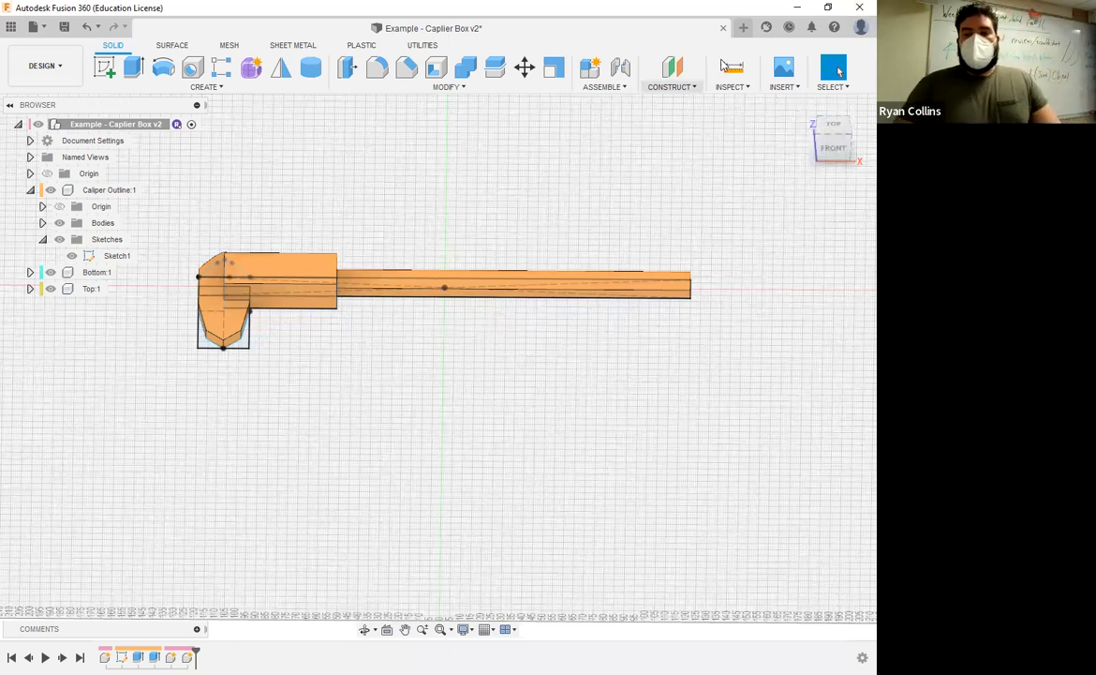
pyautogui.click(734, 65)
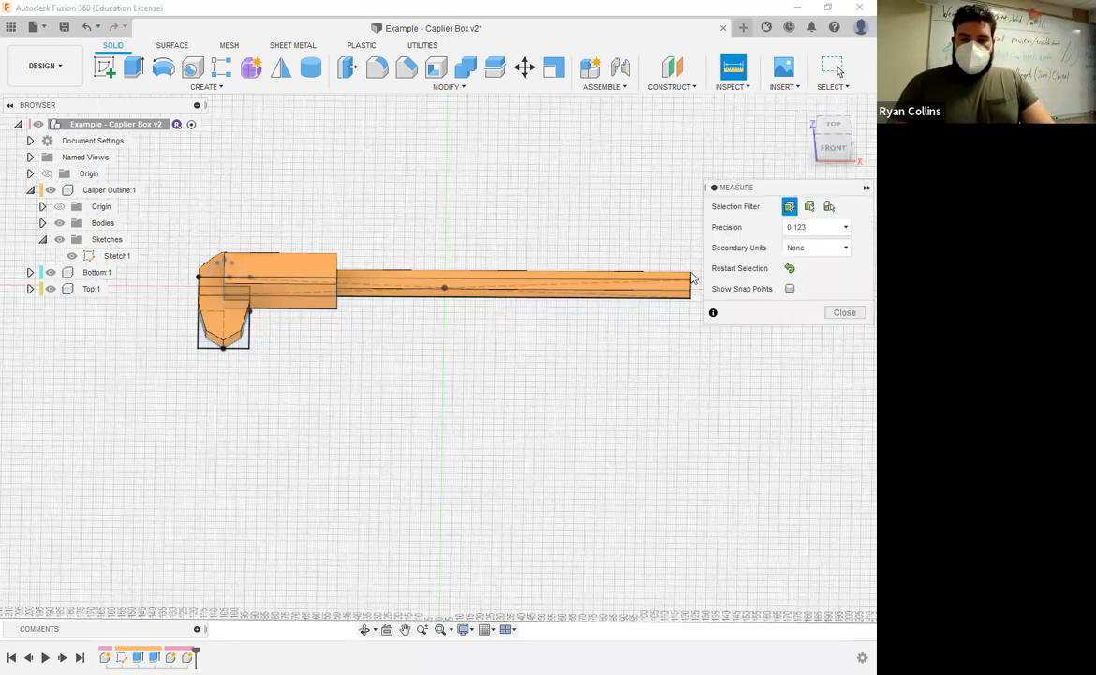
pyautogui.click(691, 274)
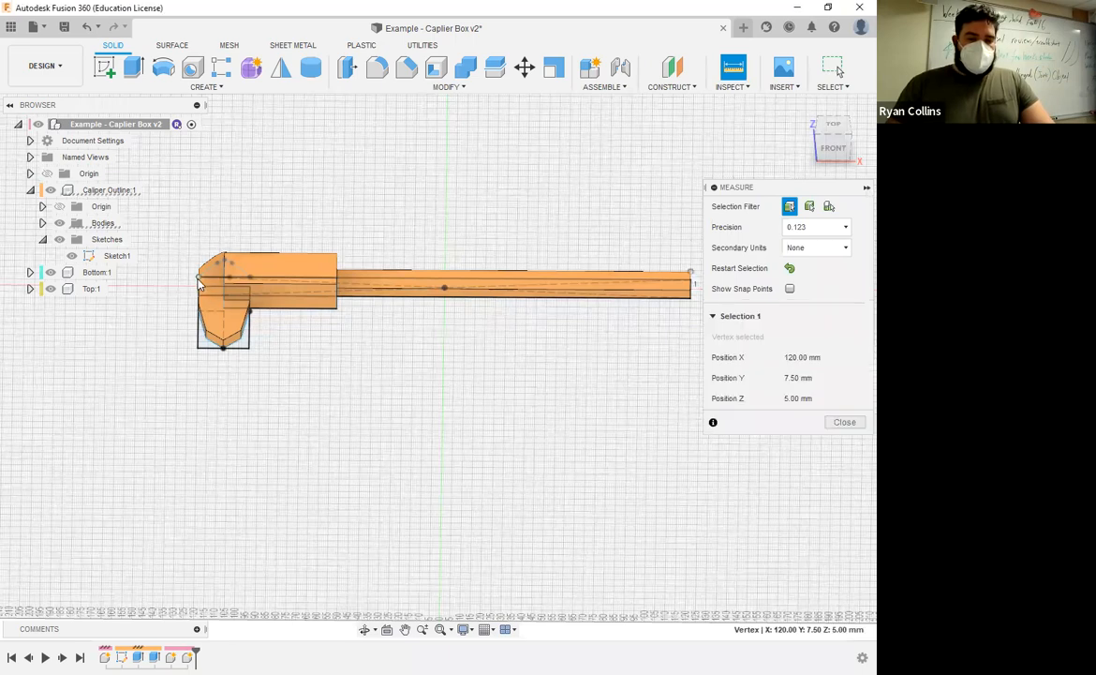
pyautogui.click(199, 277)
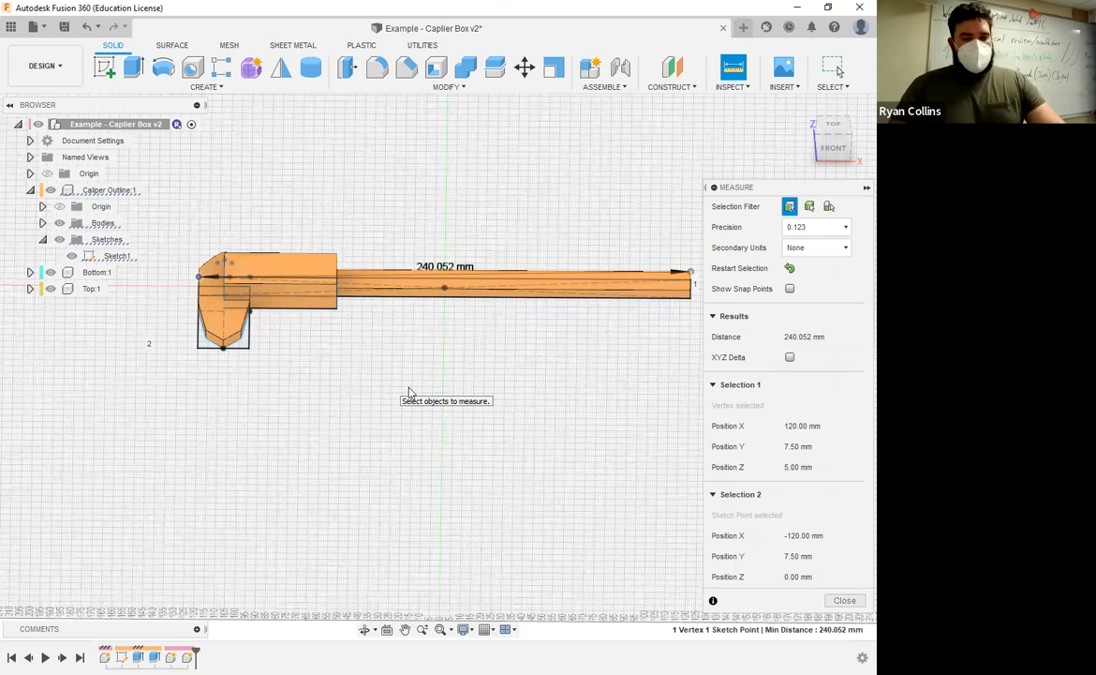
pyautogui.press('Escape')
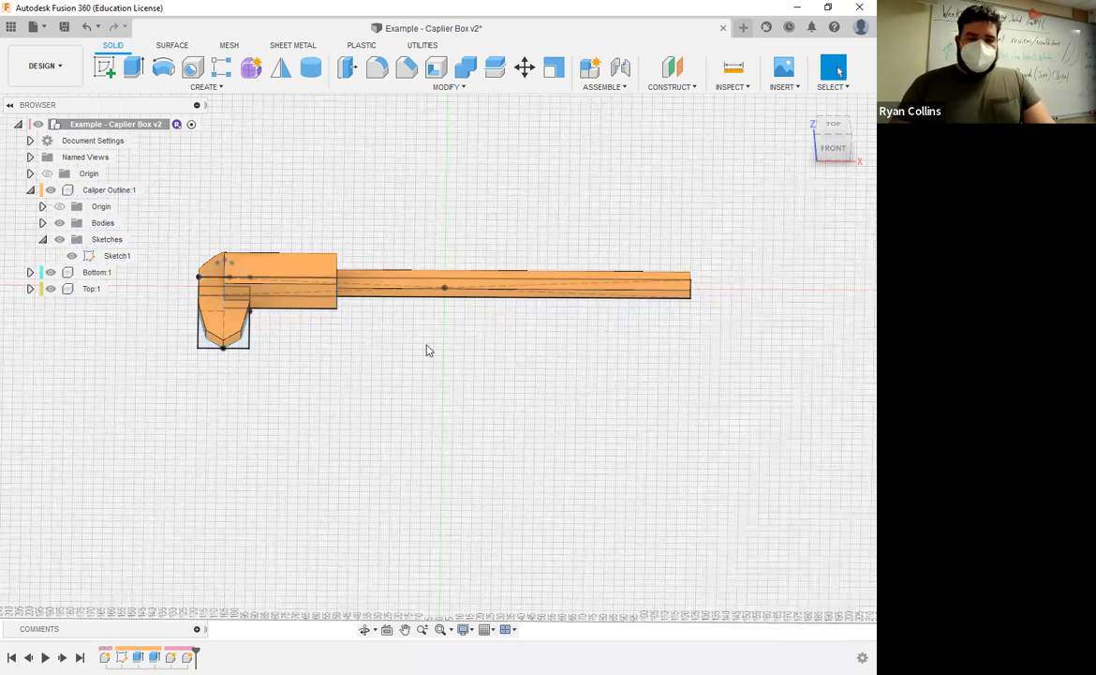
# Activate the Bottom component and start a sketch on the horizontal XY origin plane, viewed from the top.
pyautogui.click(123, 272)
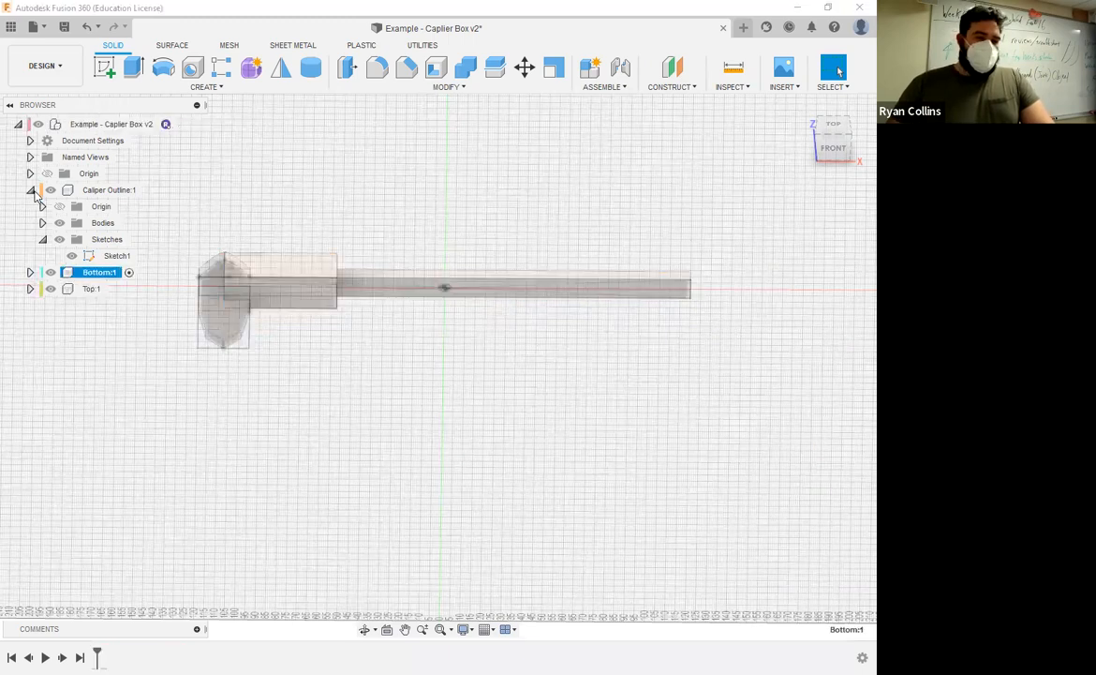
pyautogui.click(30, 189)
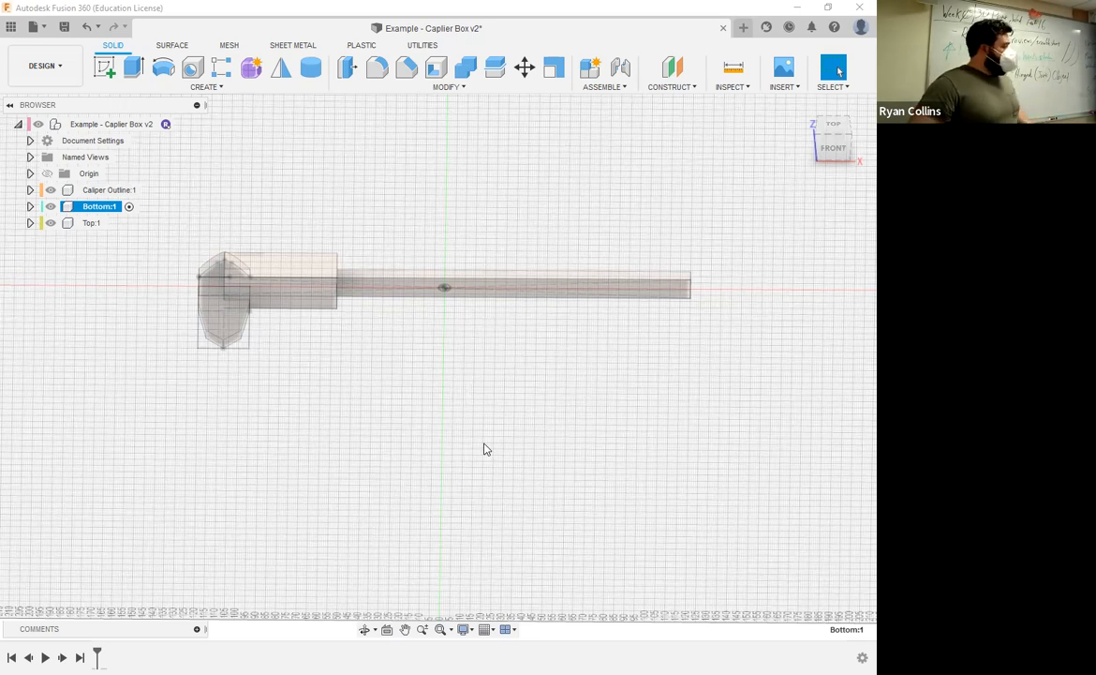
pyautogui.click(105, 61)
pyautogui.keyDown('shift'); pyautogui.moveTo(579, 459); pyautogui.dragTo(525, 333, button='middle'); pyautogui.keyUp('shift')
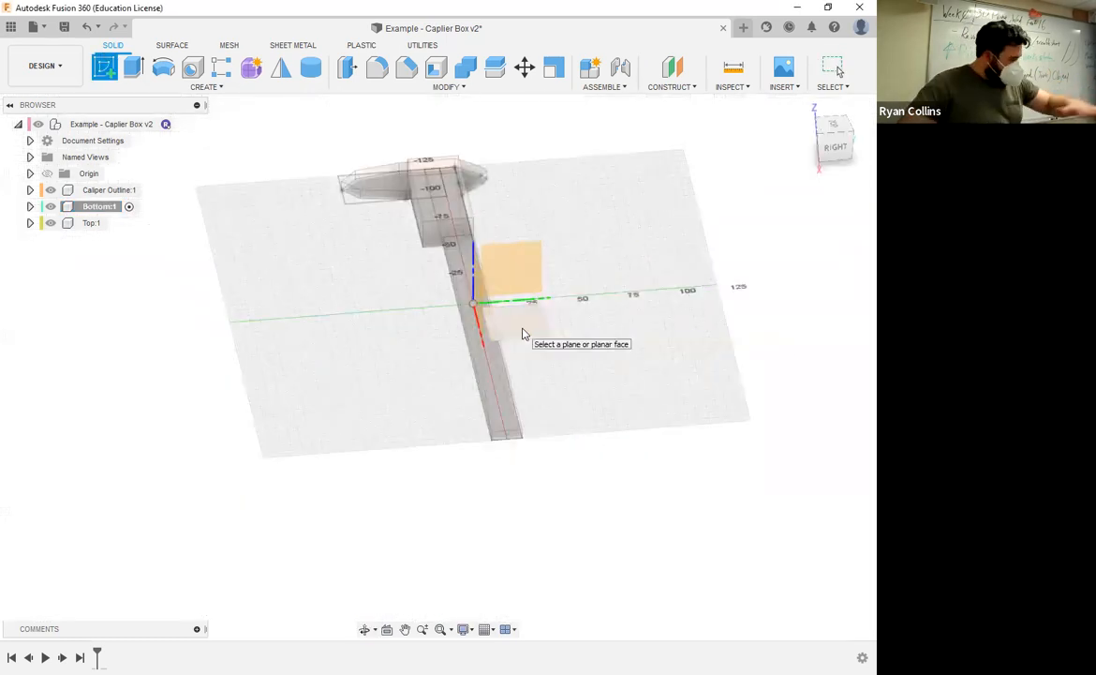
pyautogui.click(539, 339)
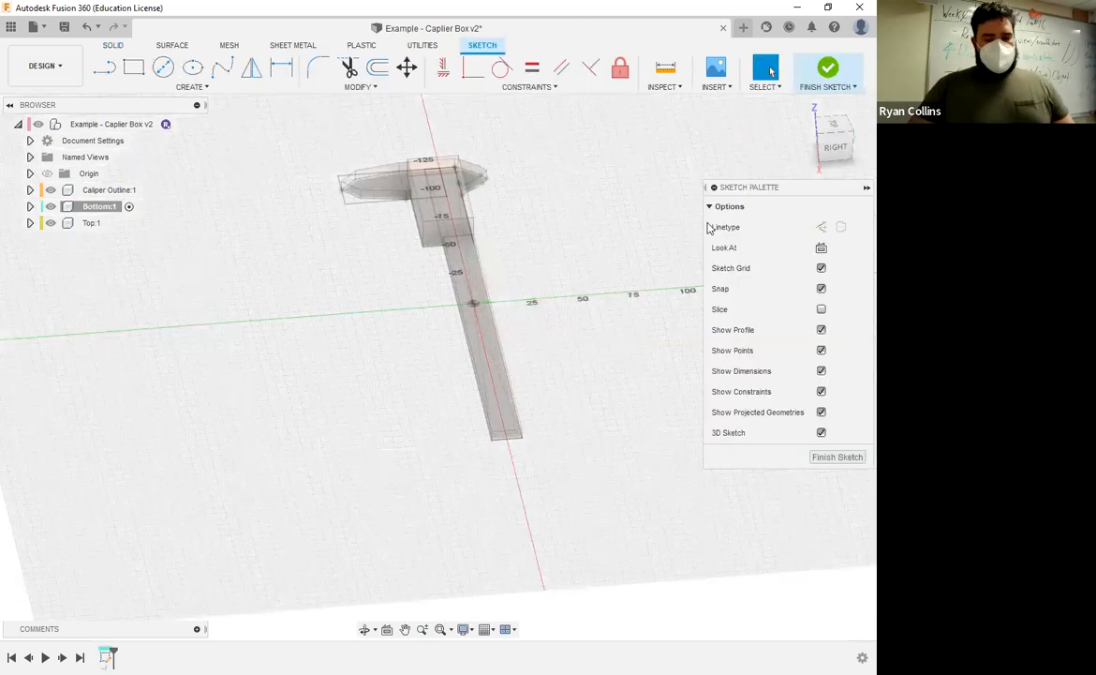
pyautogui.click(834, 129)
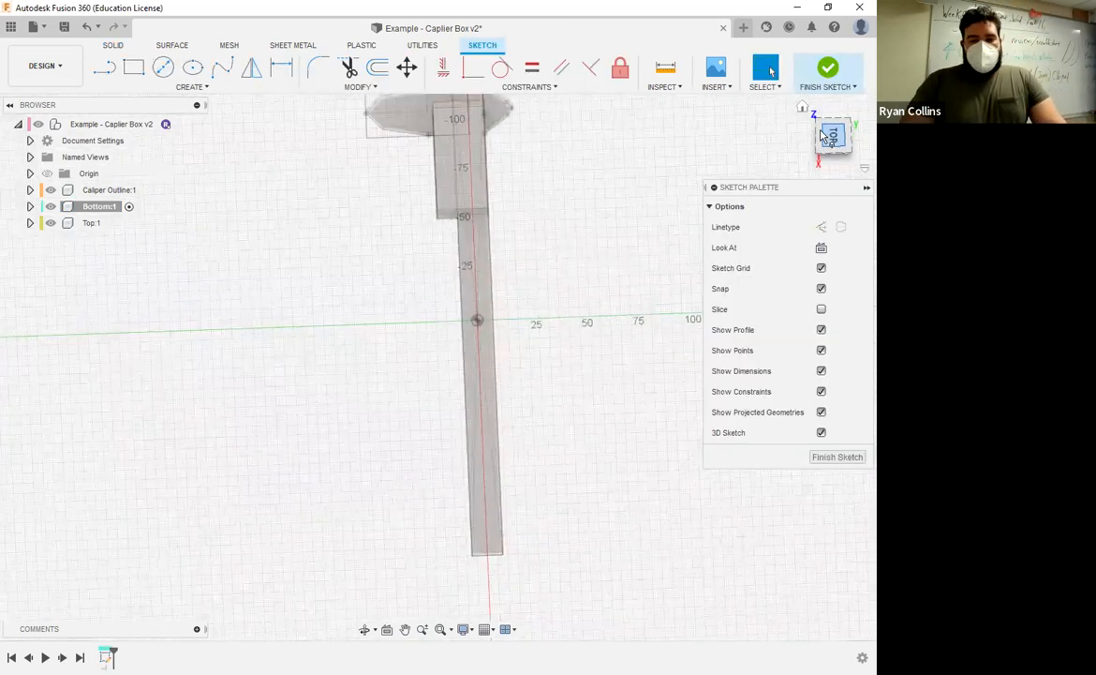
pyautogui.click(847, 105)
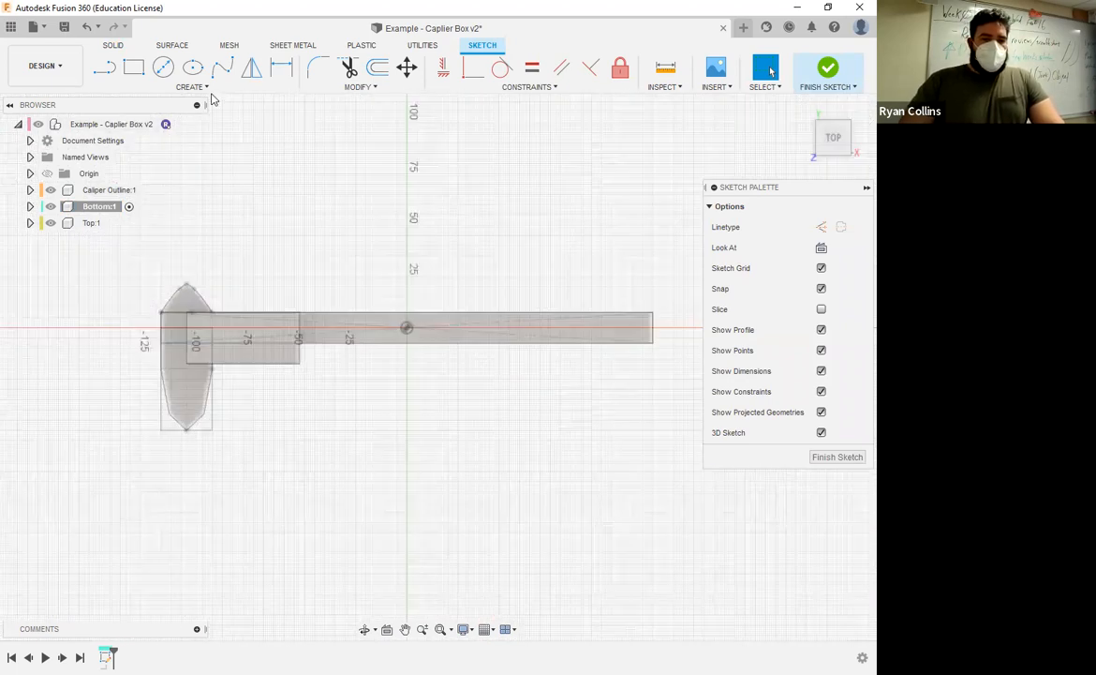
# Sketch a center rectangle 260 mm wide and 100 mm high on the origin and select its profile.
pyautogui.click(169, 88)
pyautogui.moveTo(186, 117)
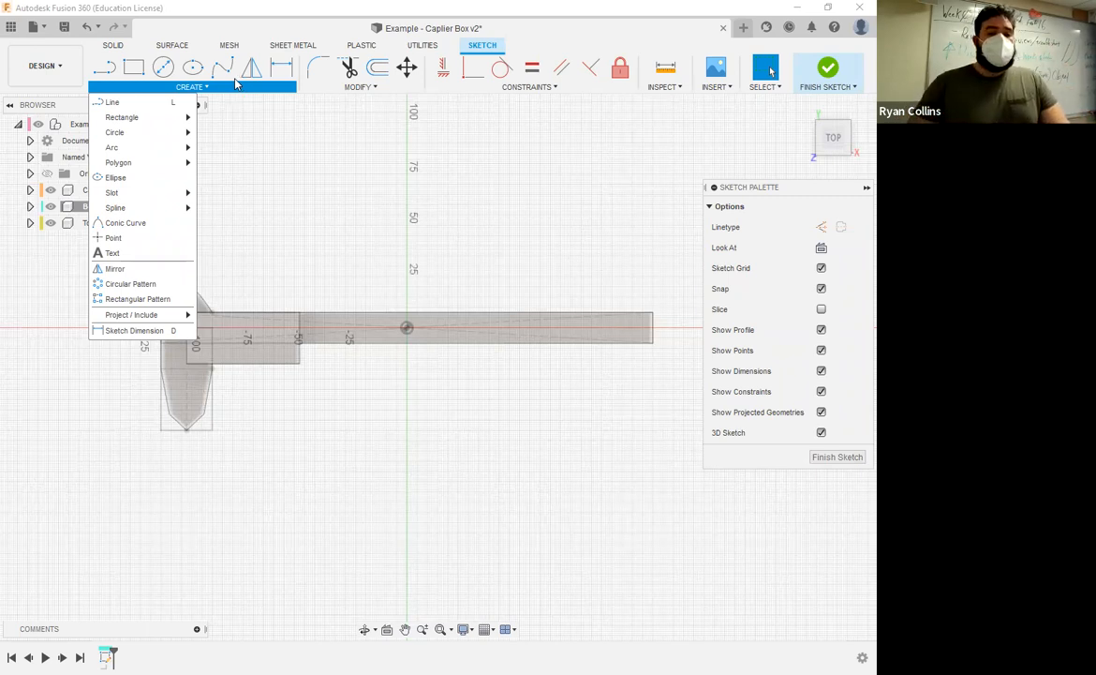
pyautogui.moveTo(150, 117)
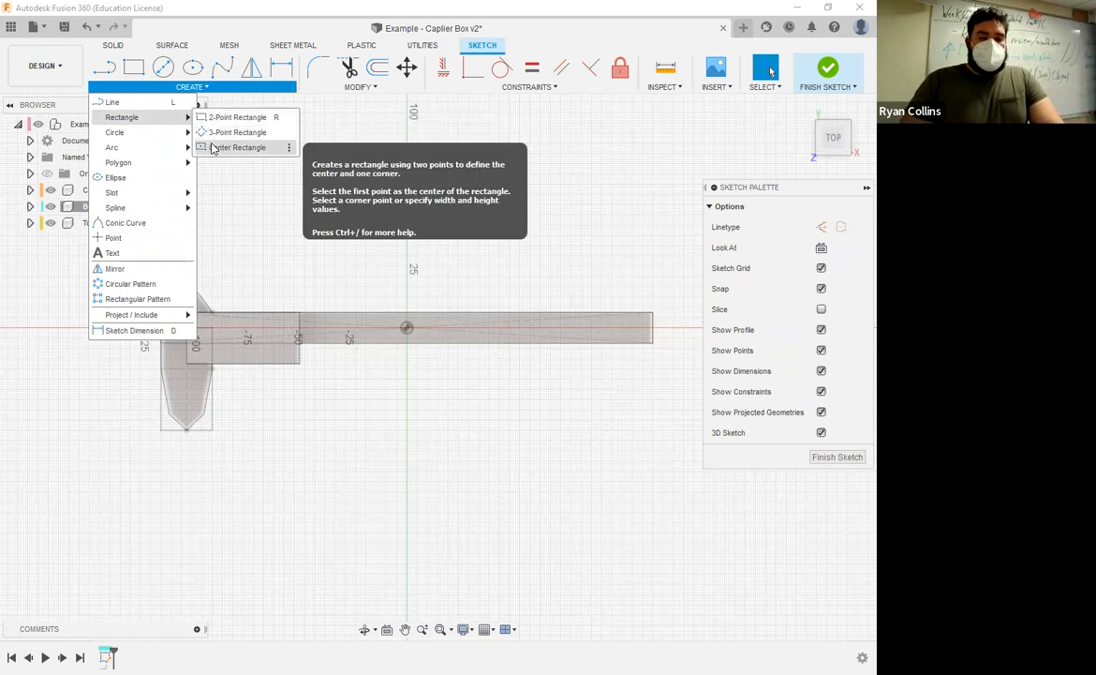
pyautogui.click(223, 147)
pyautogui.click(407, 327)
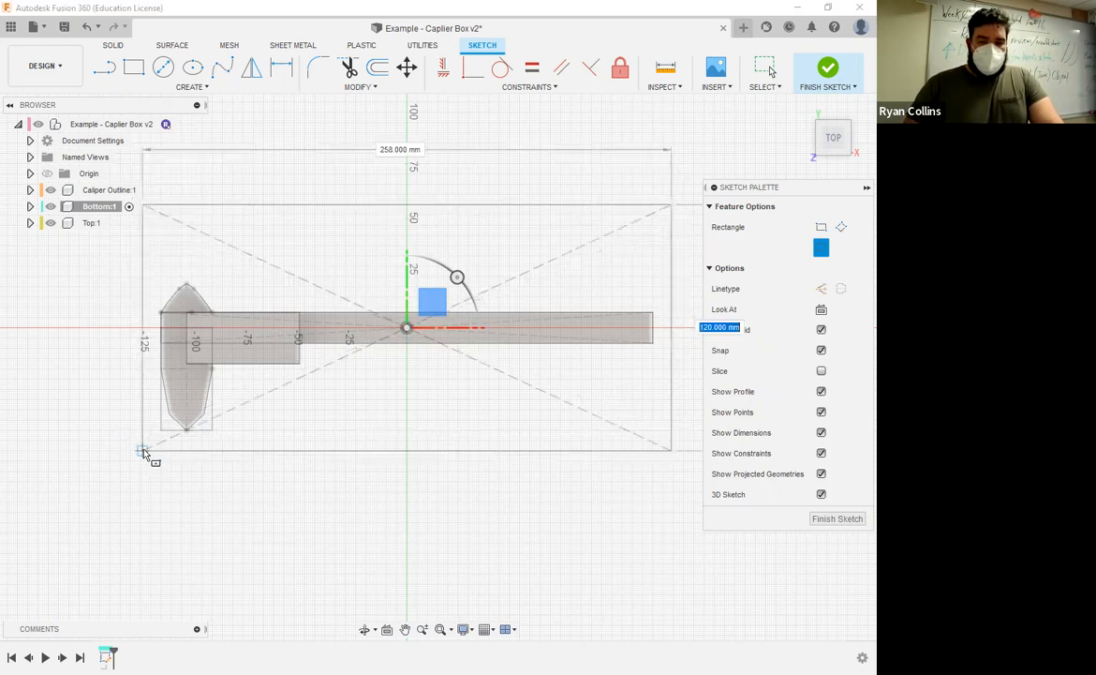
pyautogui.moveTo(143, 453); pyautogui.dragTo(71, 452, button='middle')
pyautogui.press('Tab')
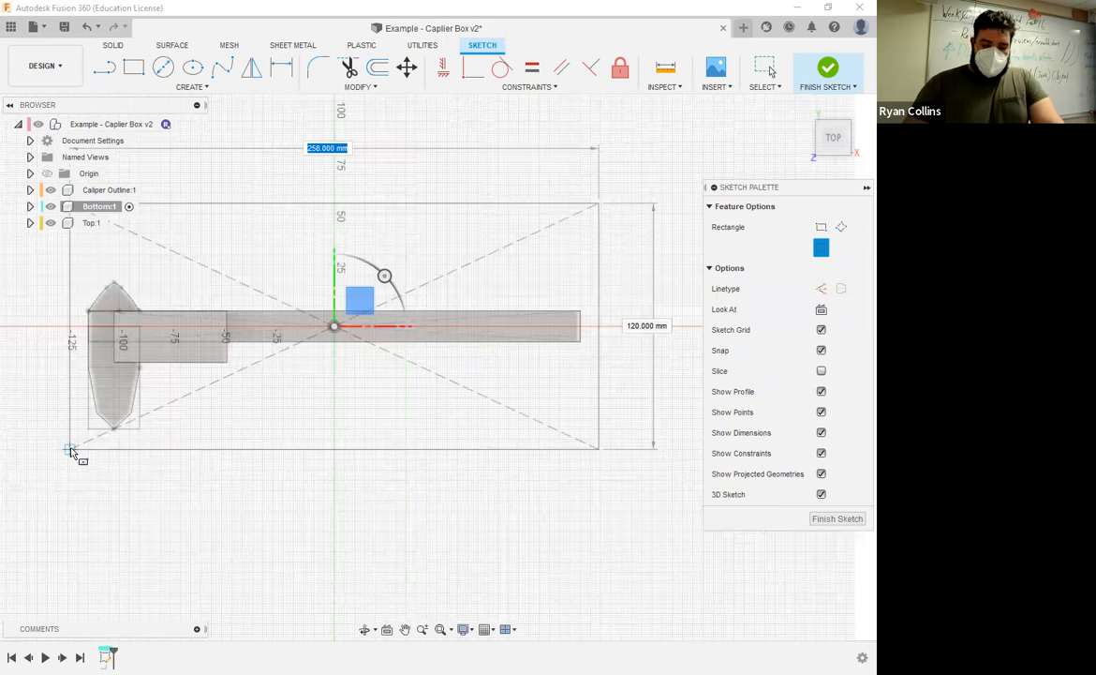
pyautogui.press('Tab')
pyautogui.write('260')
pyautogui.press('Tab')
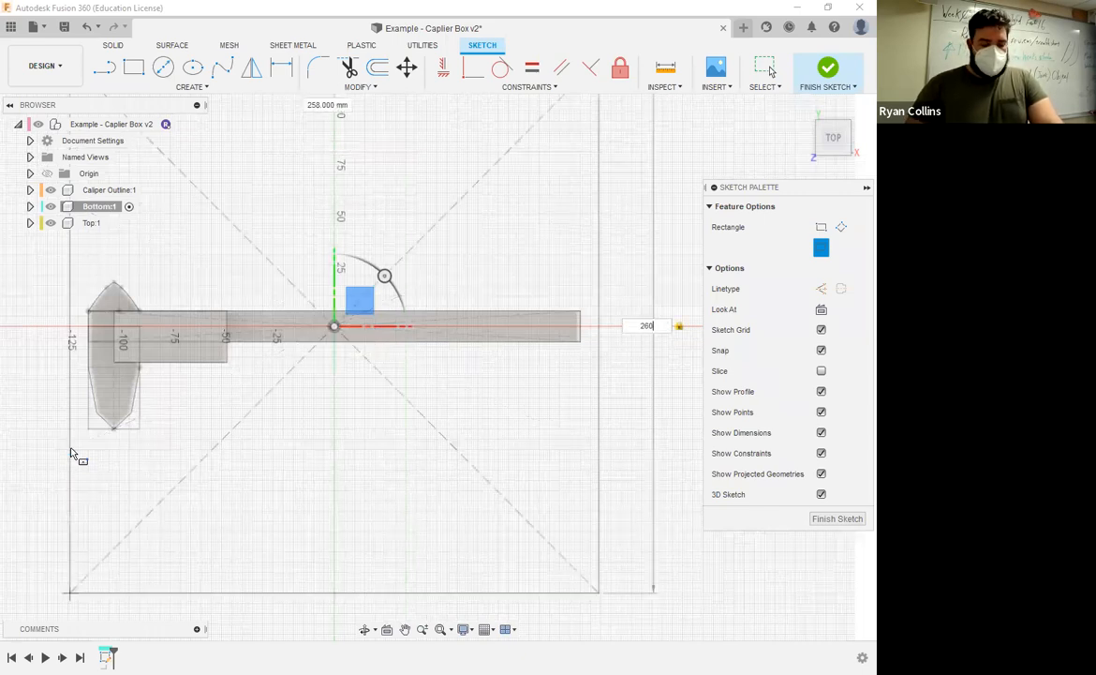
pyautogui.write('260')
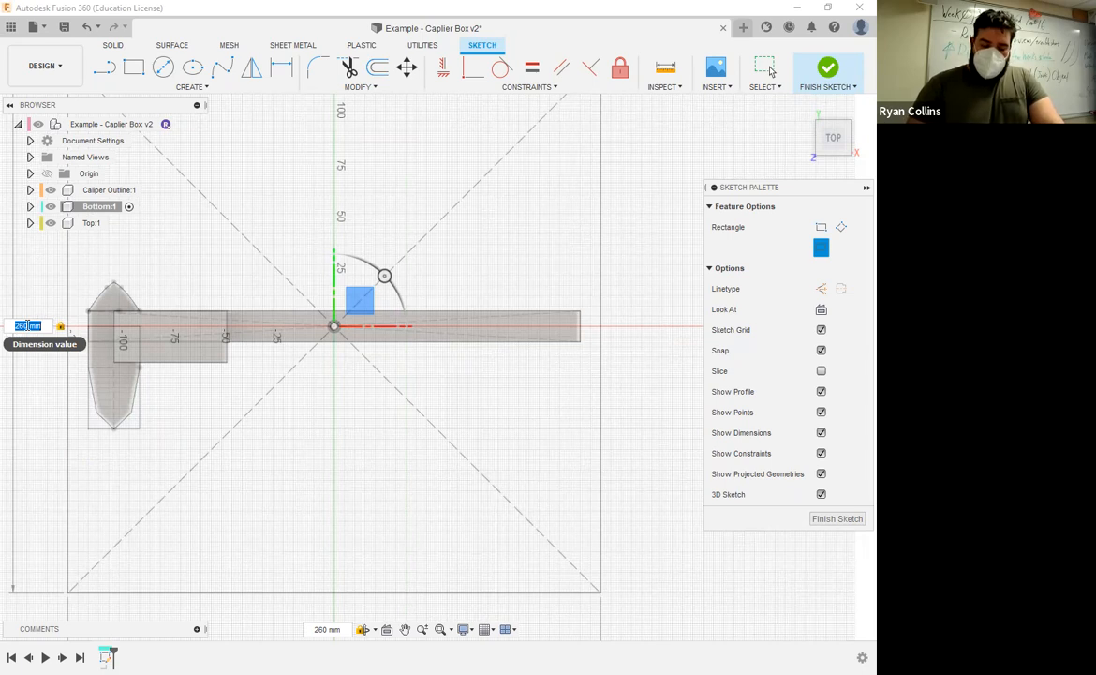
pyautogui.write('10')
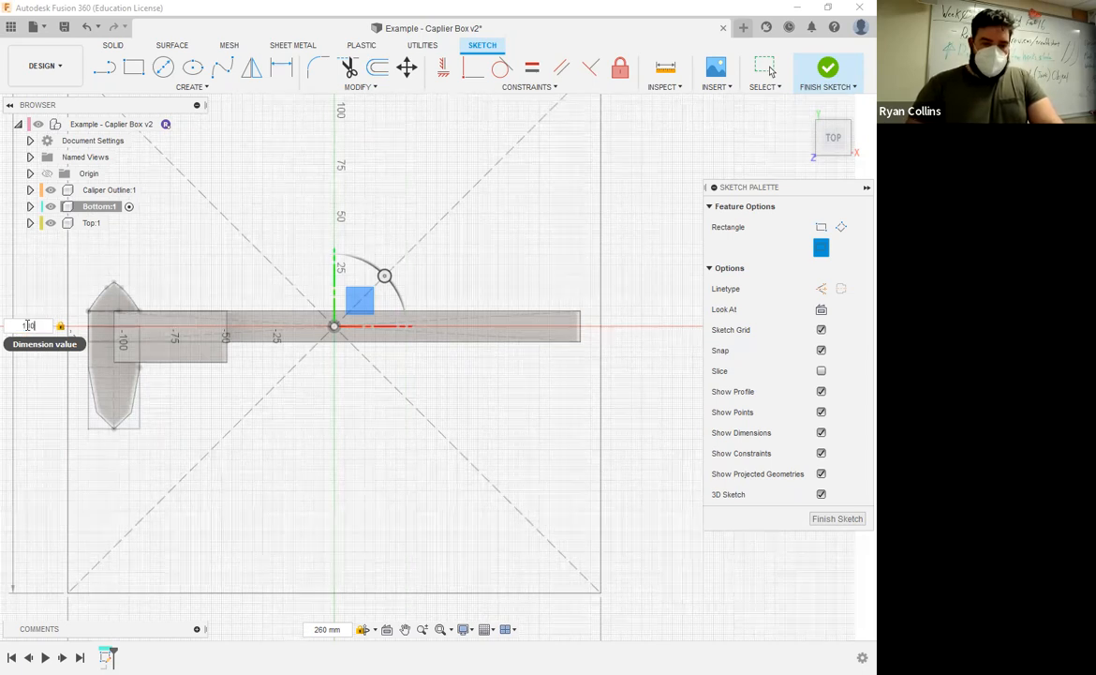
pyautogui.write('0')
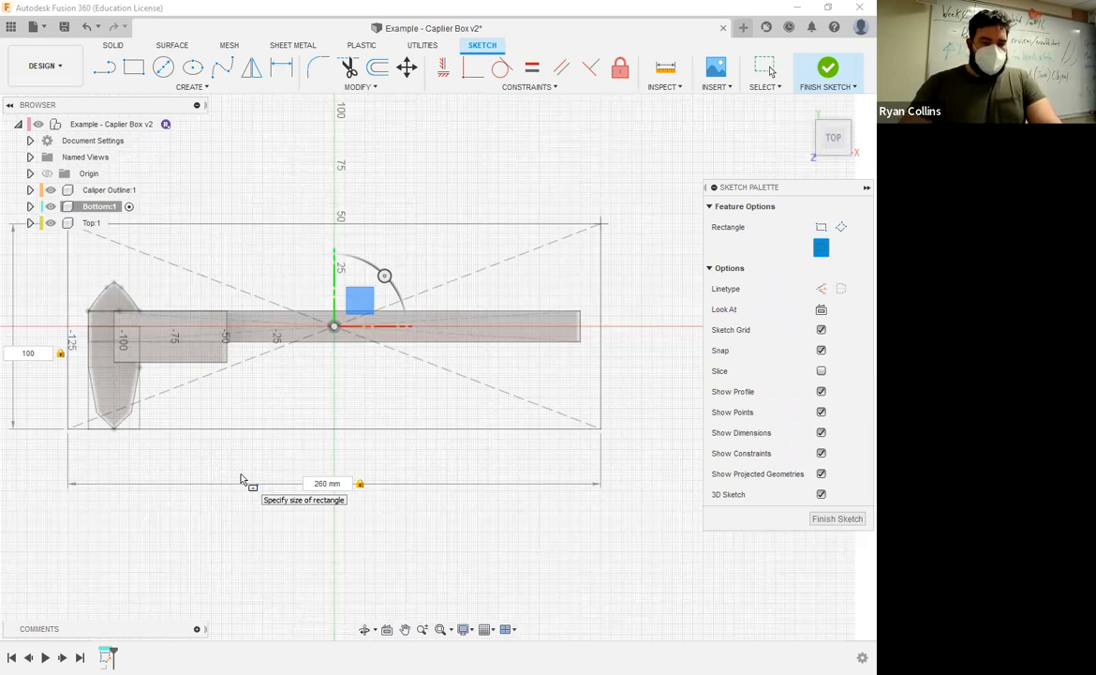
pyautogui.press('Return')
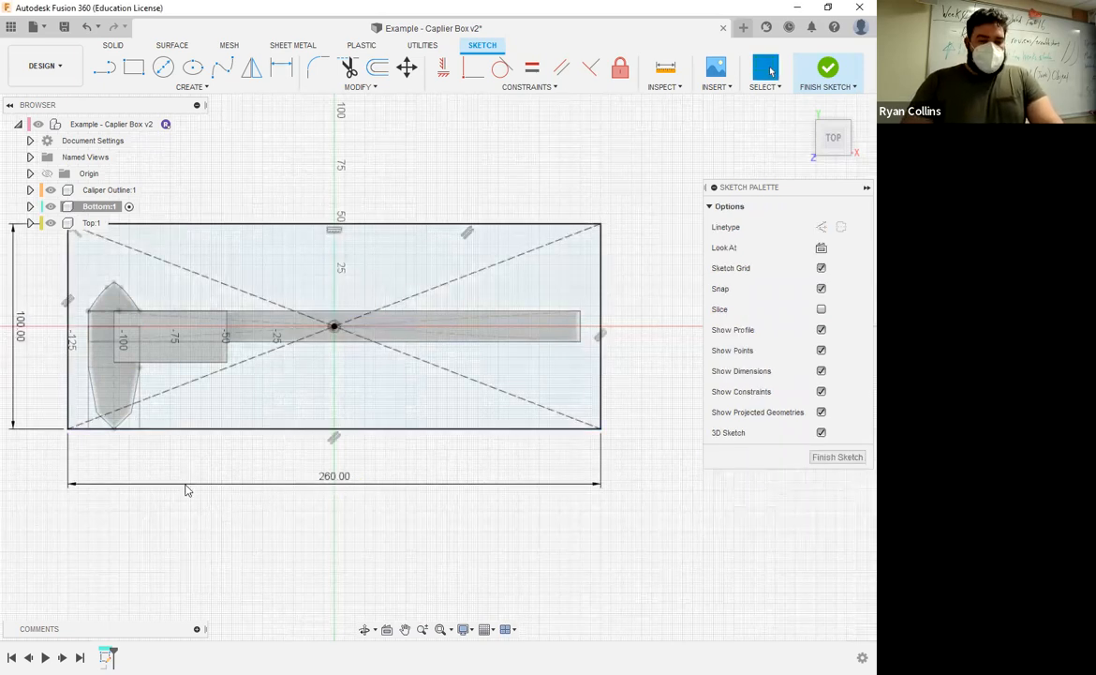
pyautogui.click(106, 357)
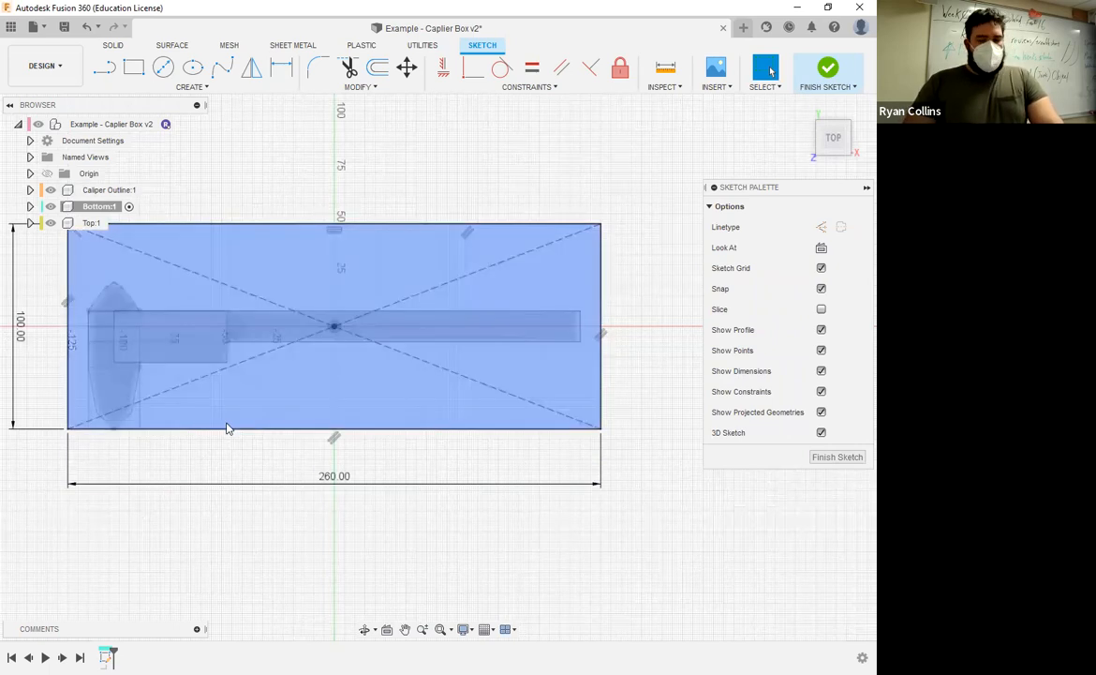
pyautogui.moveTo(403, 558); pyautogui.dragTo(477, 594, button='middle')
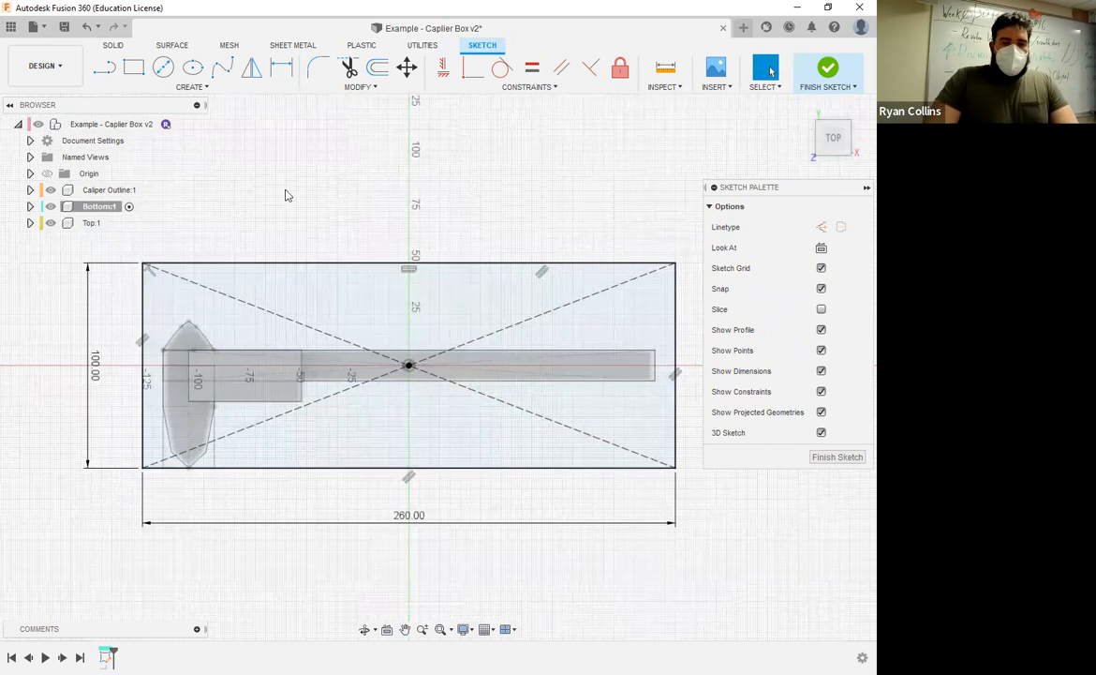
pyautogui.click(325, 69)
pyautogui.click(142, 291)
pyautogui.click(173, 265)
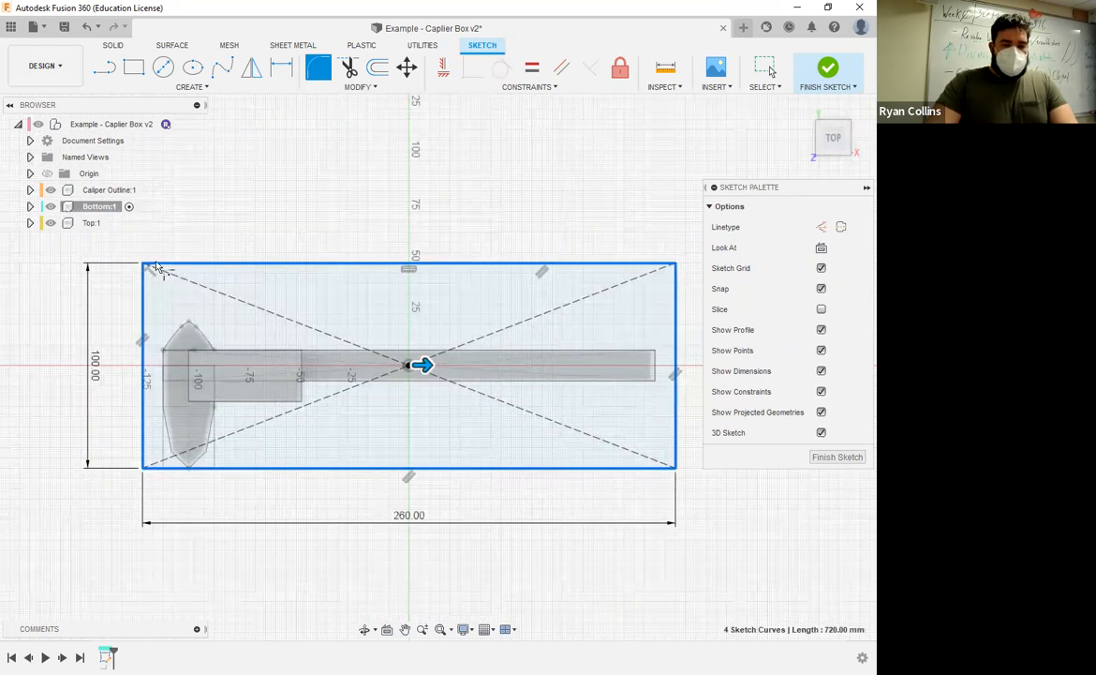
pyautogui.press('Escape')
# Fillet all four corners of the 260 × 100 mm rectangle with a 10 mm radius.
pyautogui.rightClick(268, 196)
pyautogui.click(264, 157)
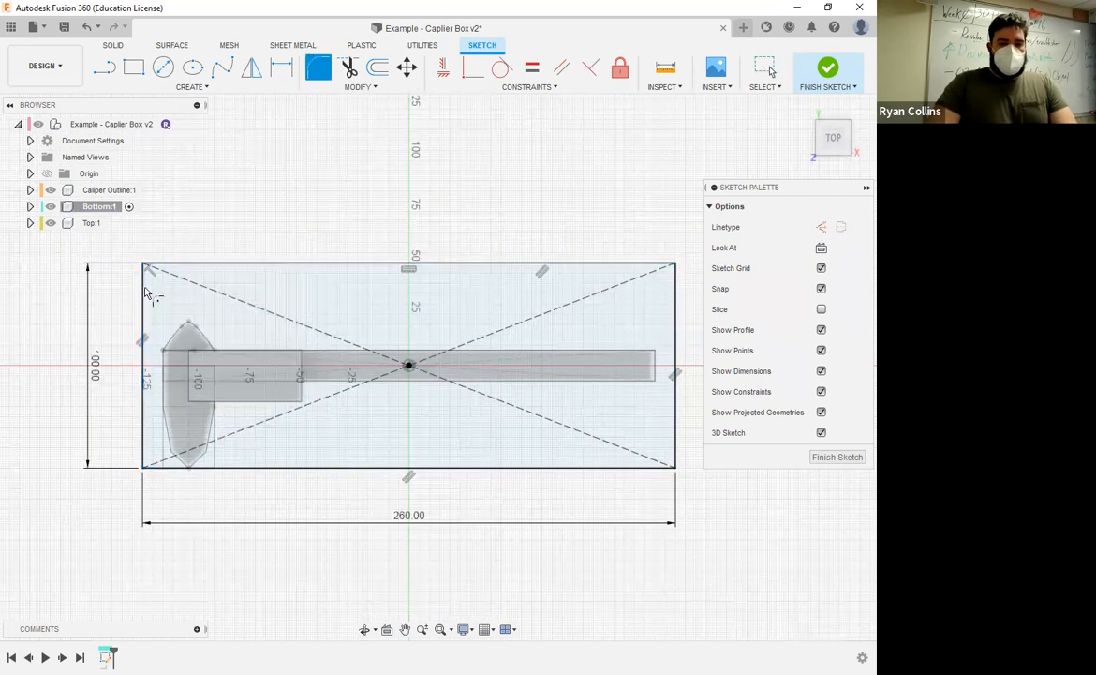
pyautogui.click(144, 298)
pyautogui.click(158, 264)
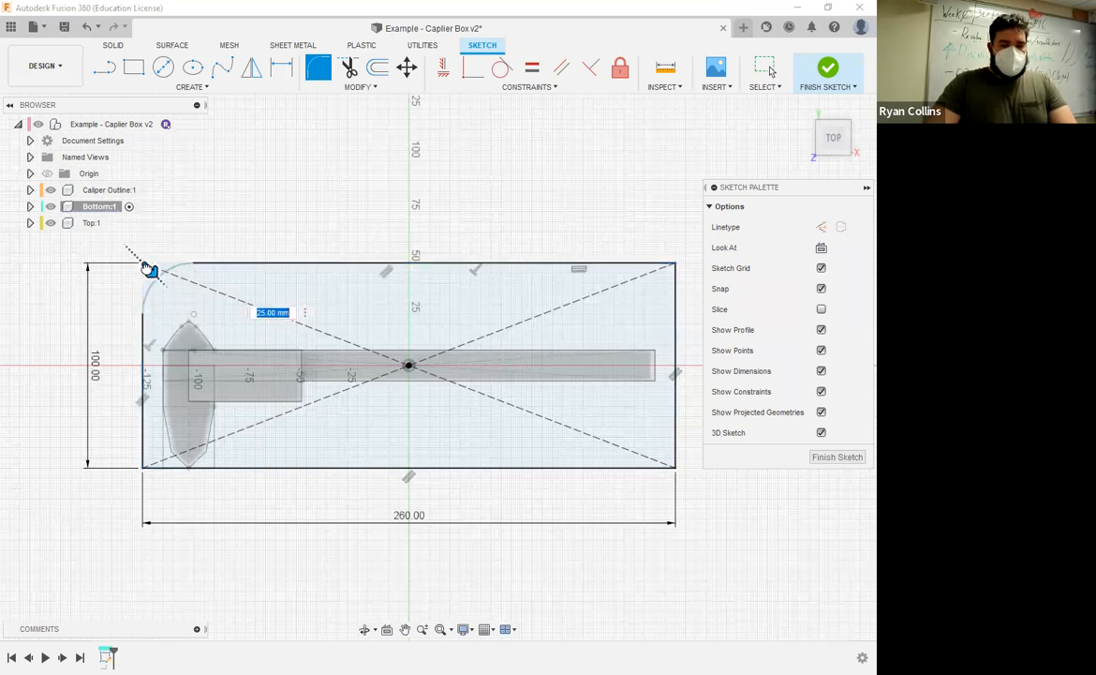
pyautogui.write('10')
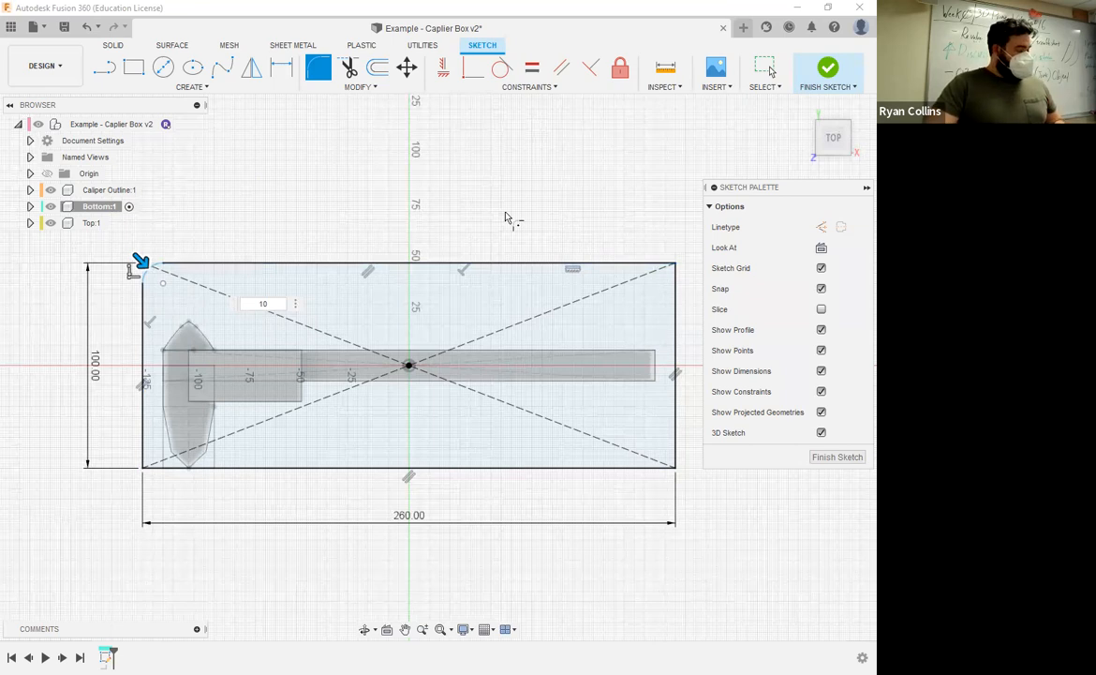
pyautogui.moveTo(557, 224); pyautogui.dragTo(505, 213, button='middle')
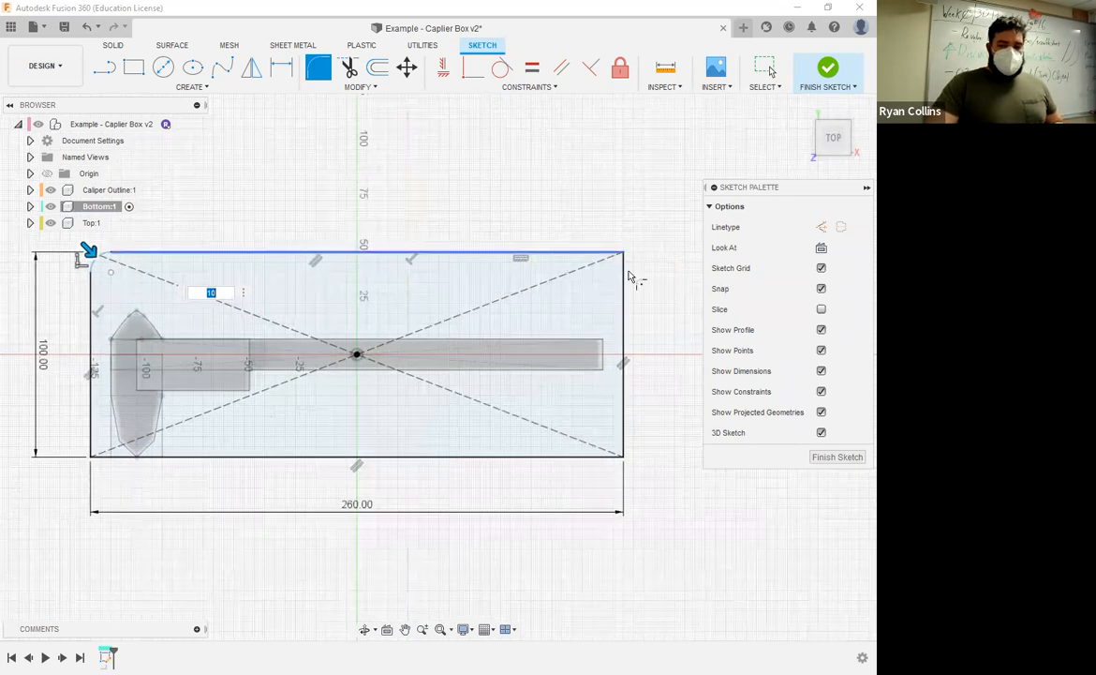
pyautogui.click(625, 402)
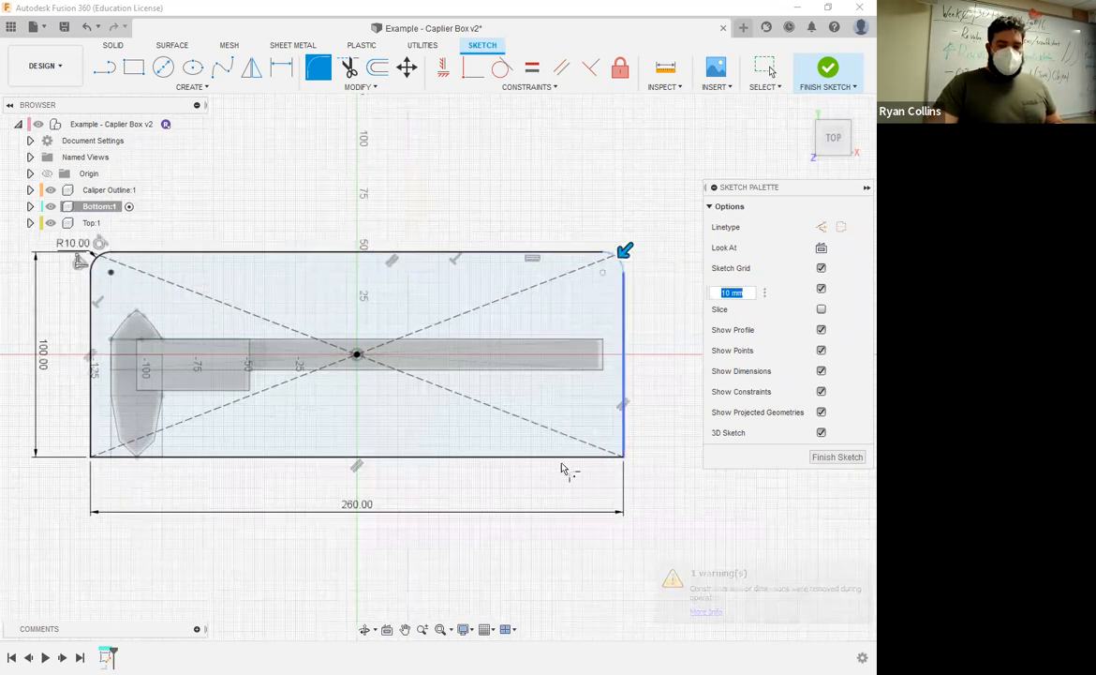
pyautogui.click(167, 456)
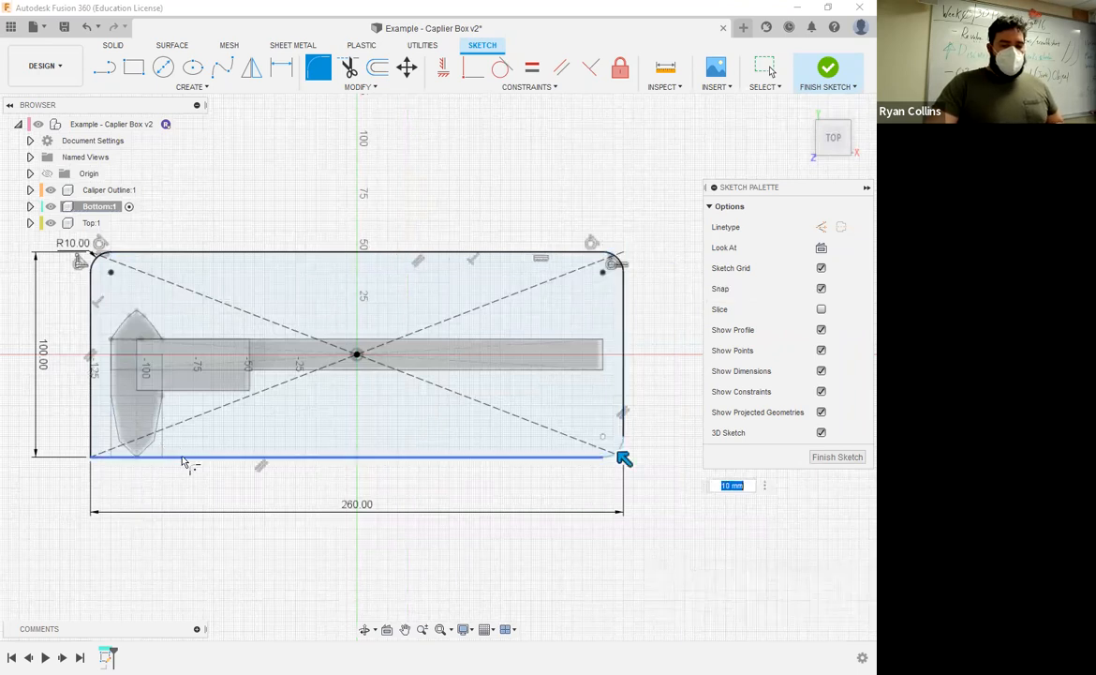
pyautogui.click(90, 446)
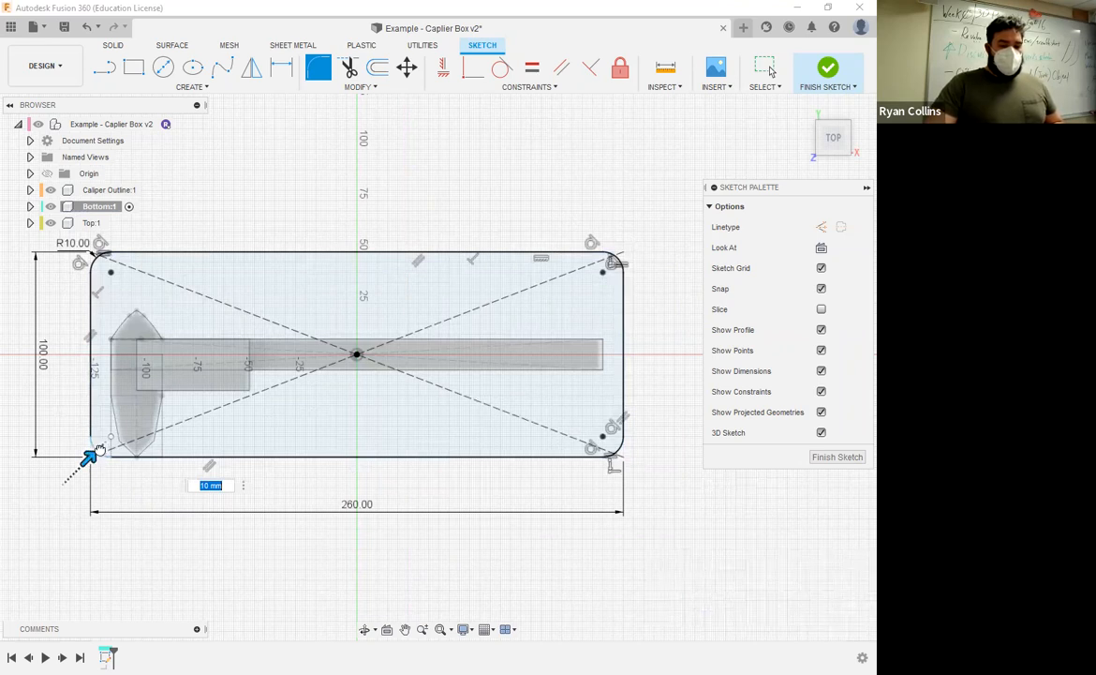
# Set the radius shared by the rectangle's corner fillets to 15 mm and complete the fillet.
pyautogui.write('10')
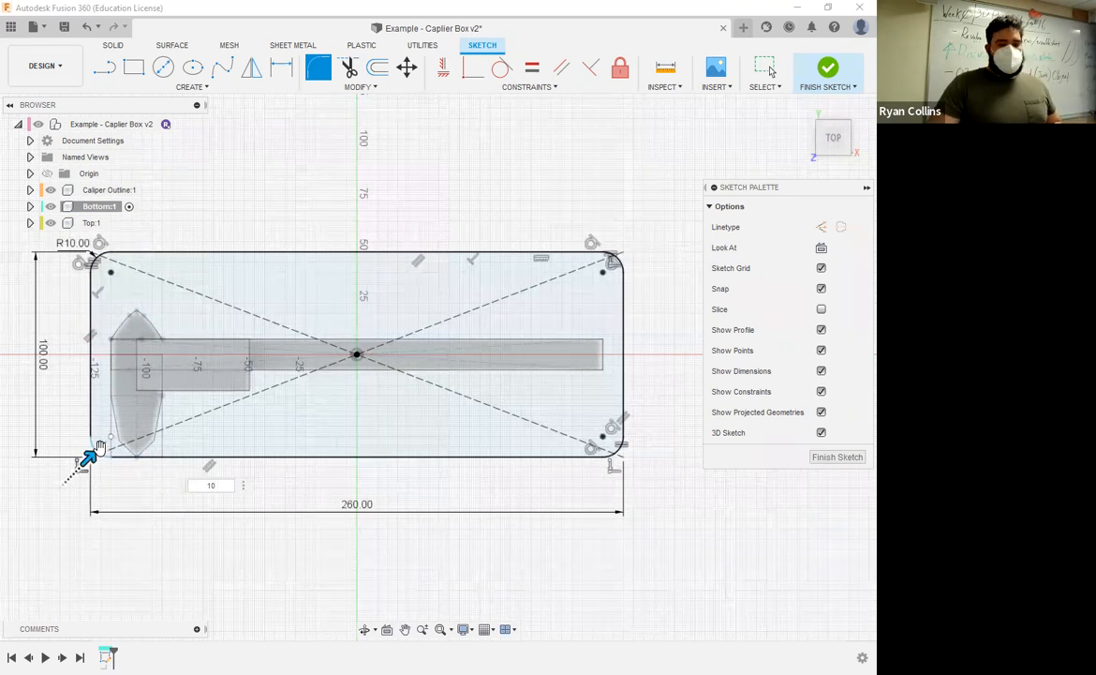
pyautogui.press('BackSpace')
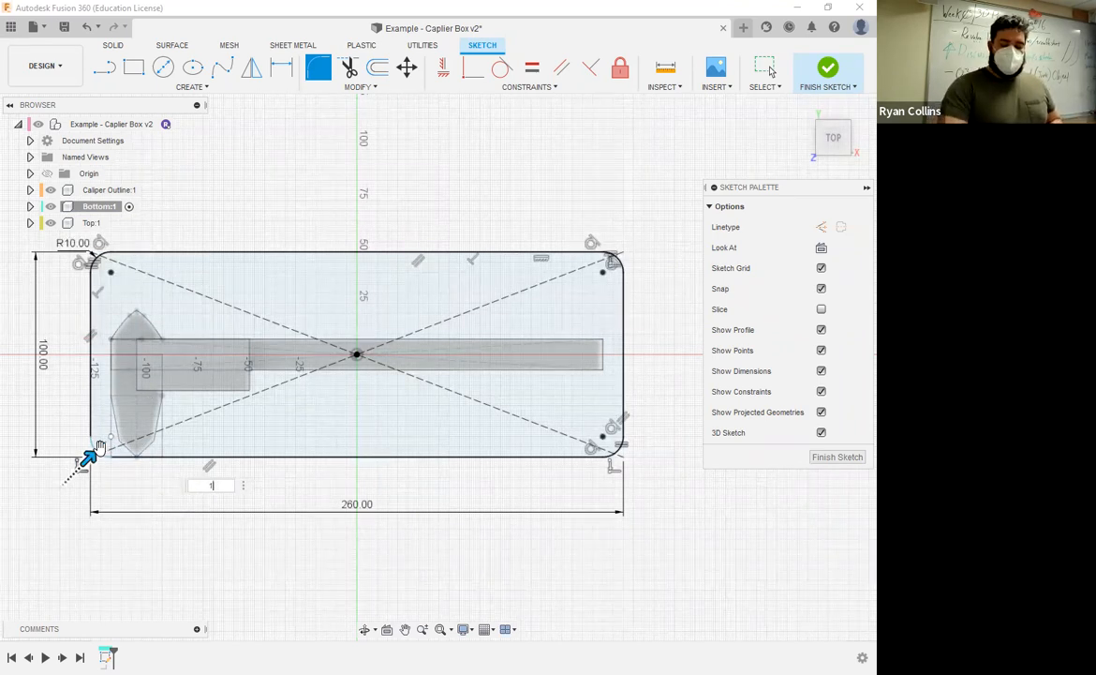
pyautogui.write('5')
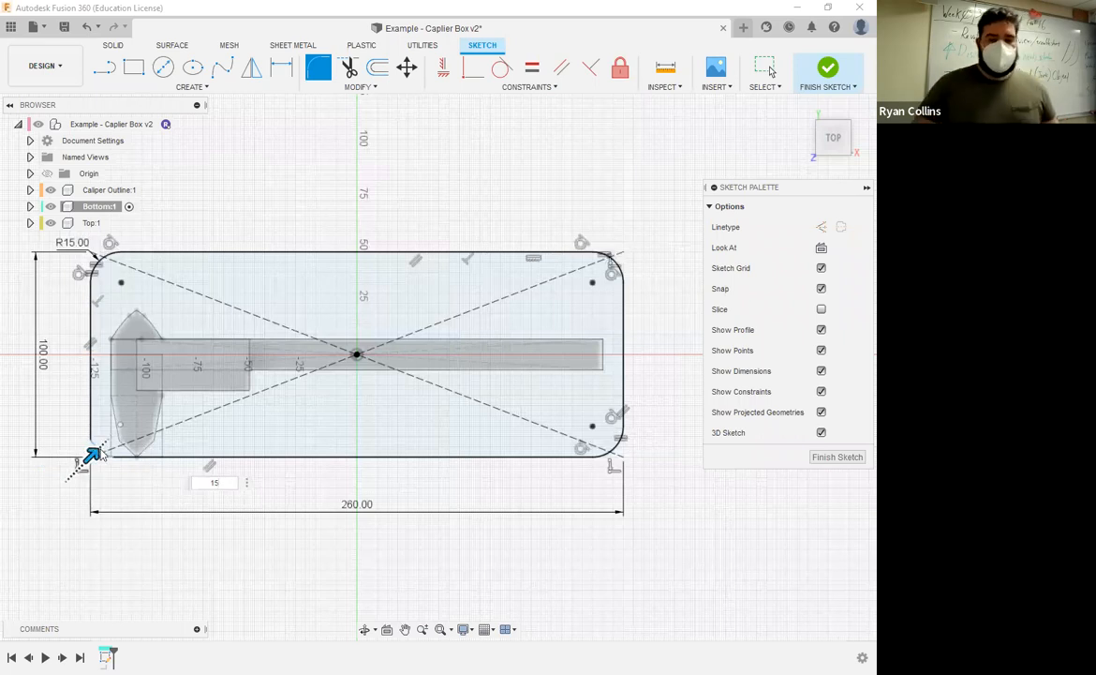
pyautogui.press('Return')
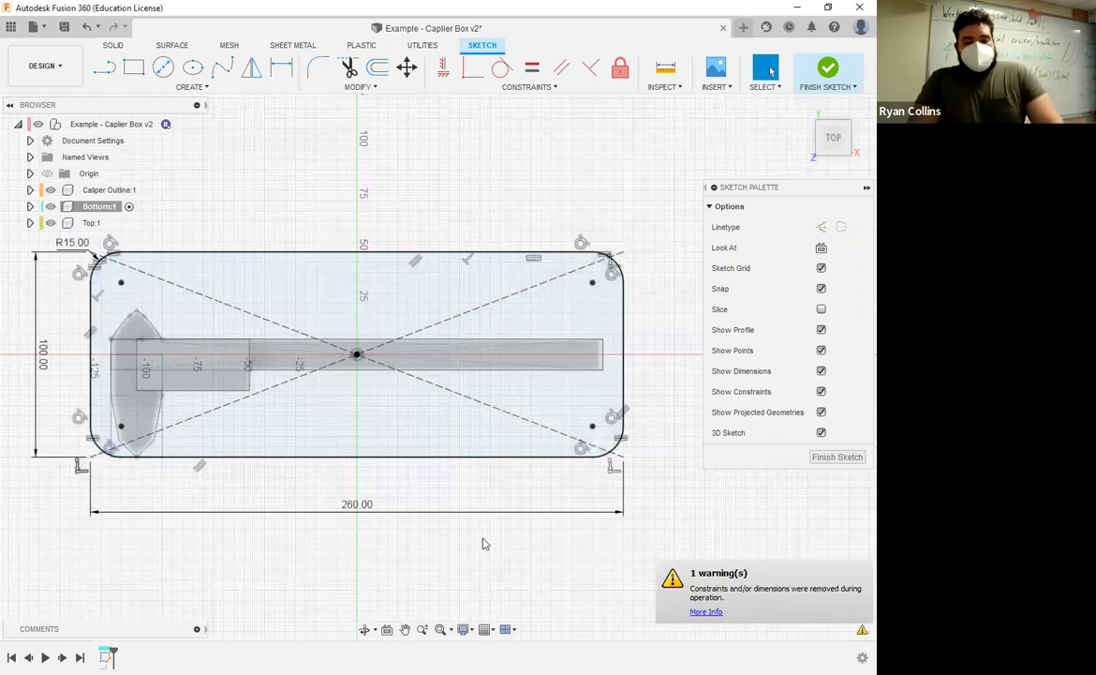
# Offset the rounded rectangle 3 mm inward as a closed chain and finish the sketch.
pyautogui.moveTo(439, 550)
pyautogui.keyDown('shift'); pyautogui.mouseDown(button='middle')
pyautogui.moveTo(424, 506)
pyautogui.moveTo(436, 506)
pyautogui.mouseUp(button='middle'); pyautogui.keyUp('shift')
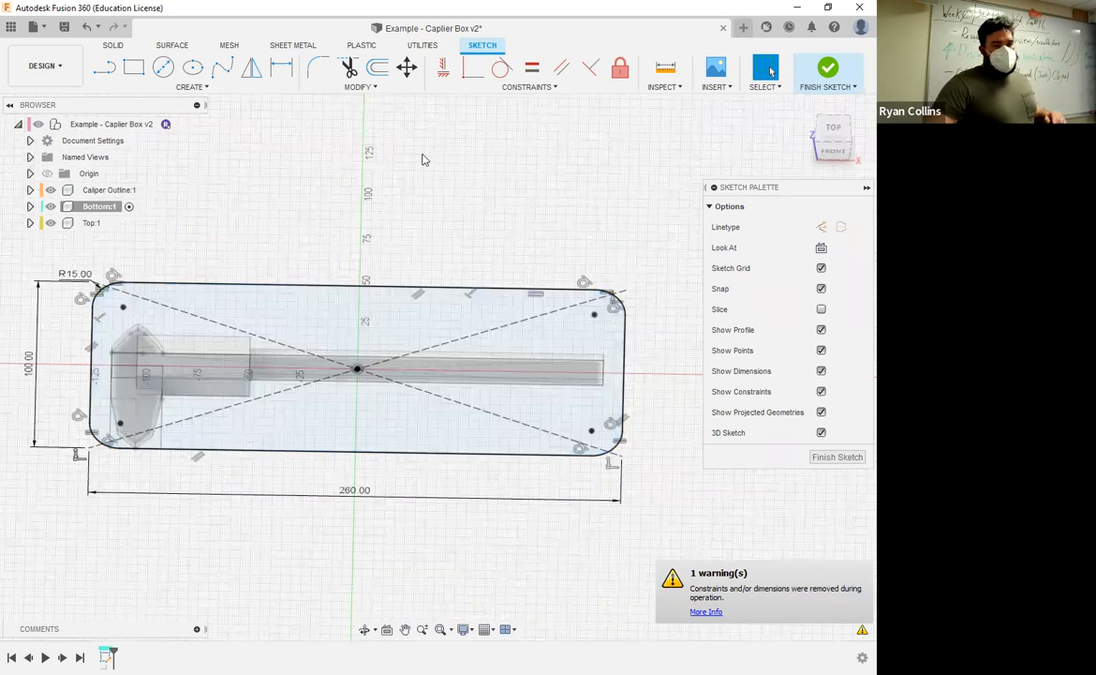
pyautogui.click(377, 66)
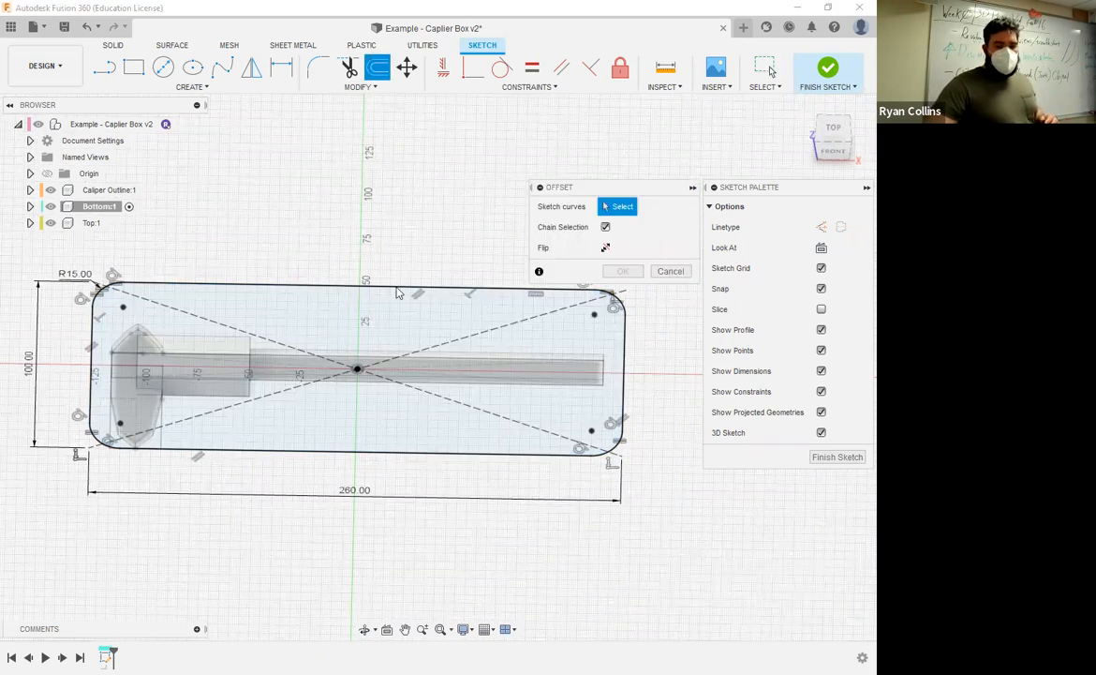
pyautogui.click(396, 286)
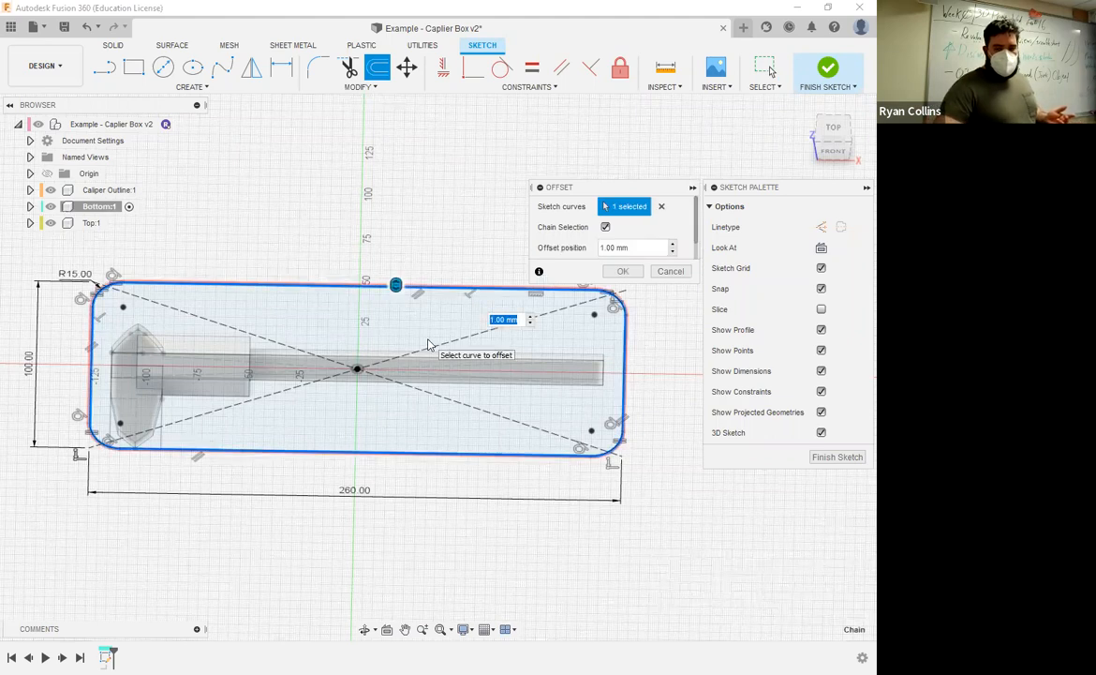
pyautogui.write('3')
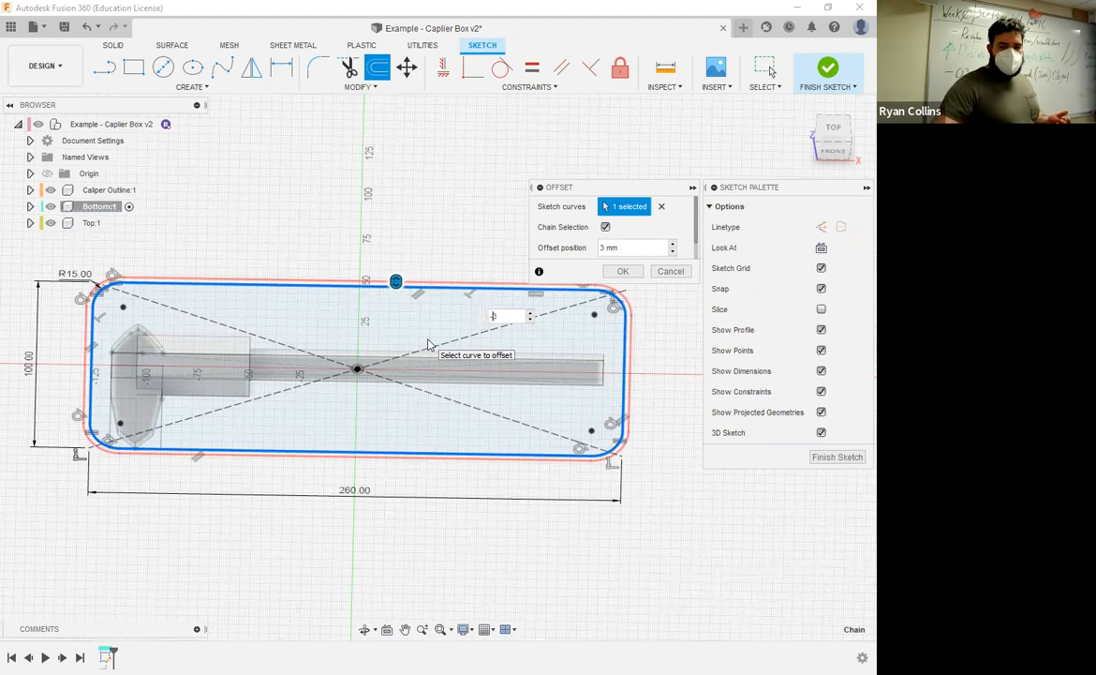
pyautogui.write('-')
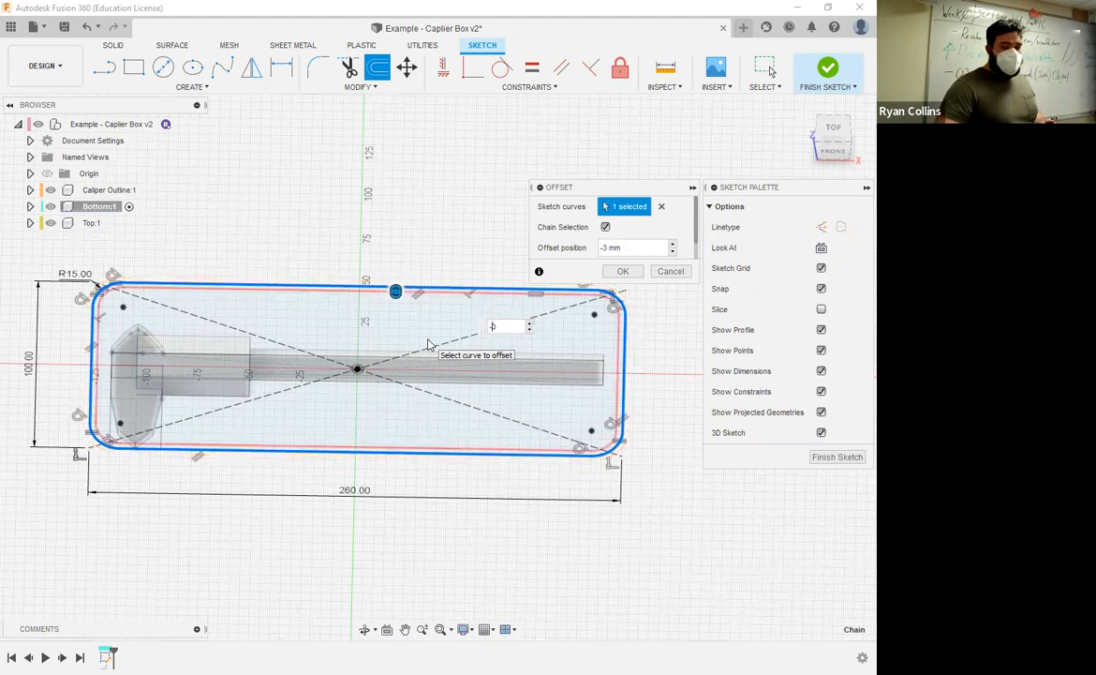
pyautogui.press('Return')
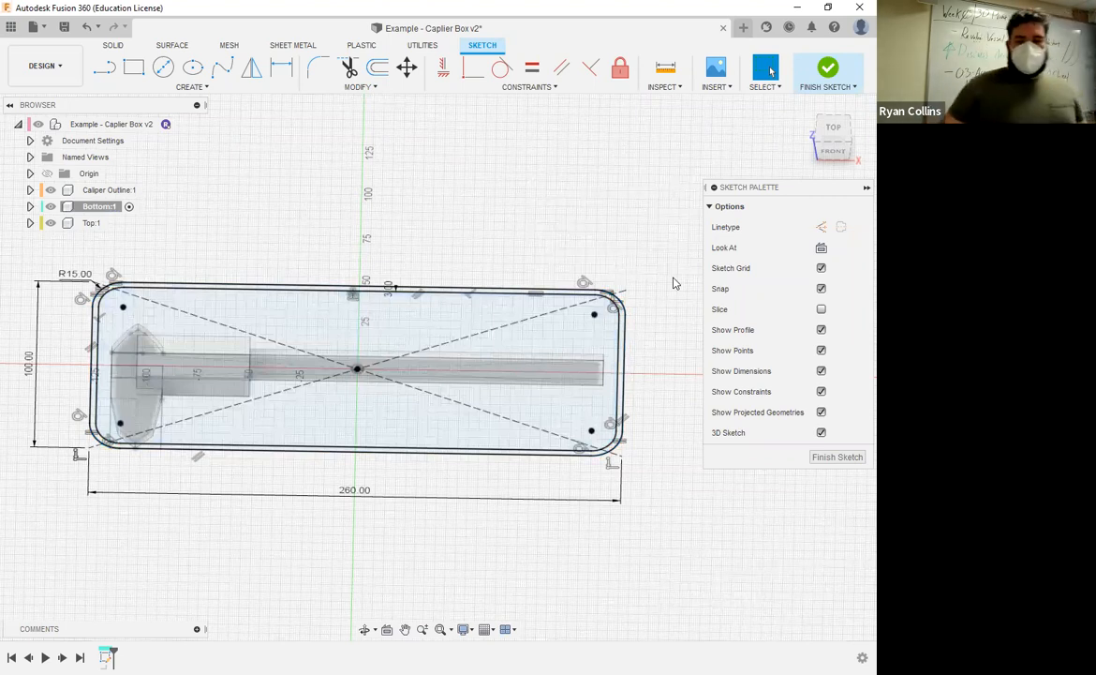
pyautogui.click(847, 79)
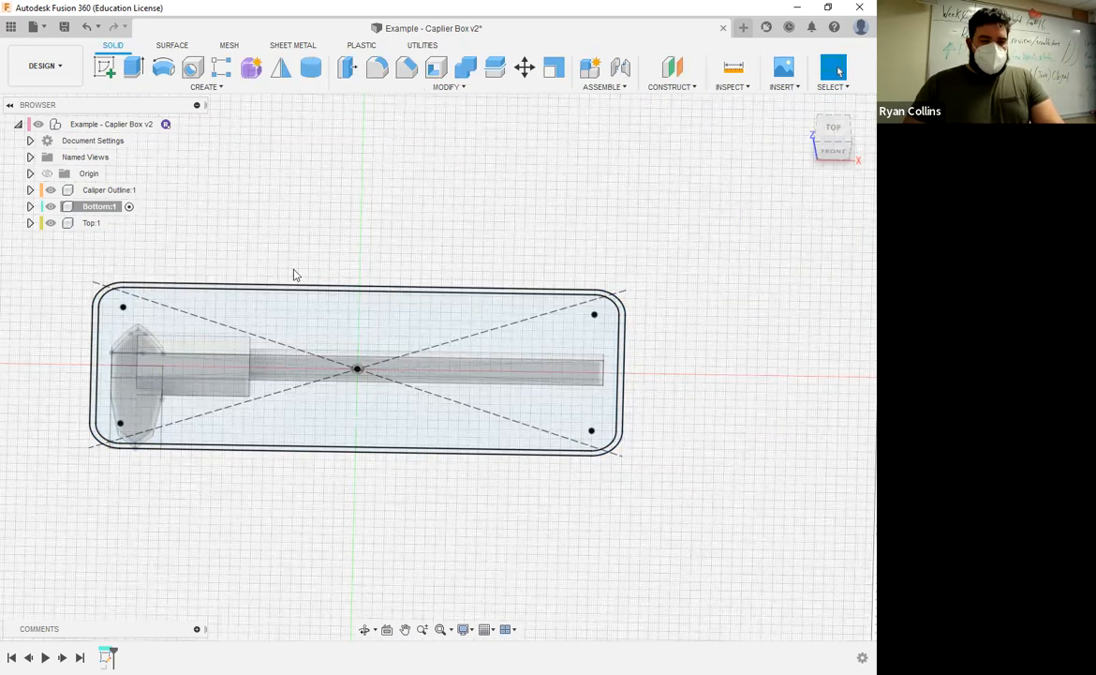
# Activate the Caliper Outline component, move it 15 mm in the positive Y direction, and capture its position.
pyautogui.click(133, 189)
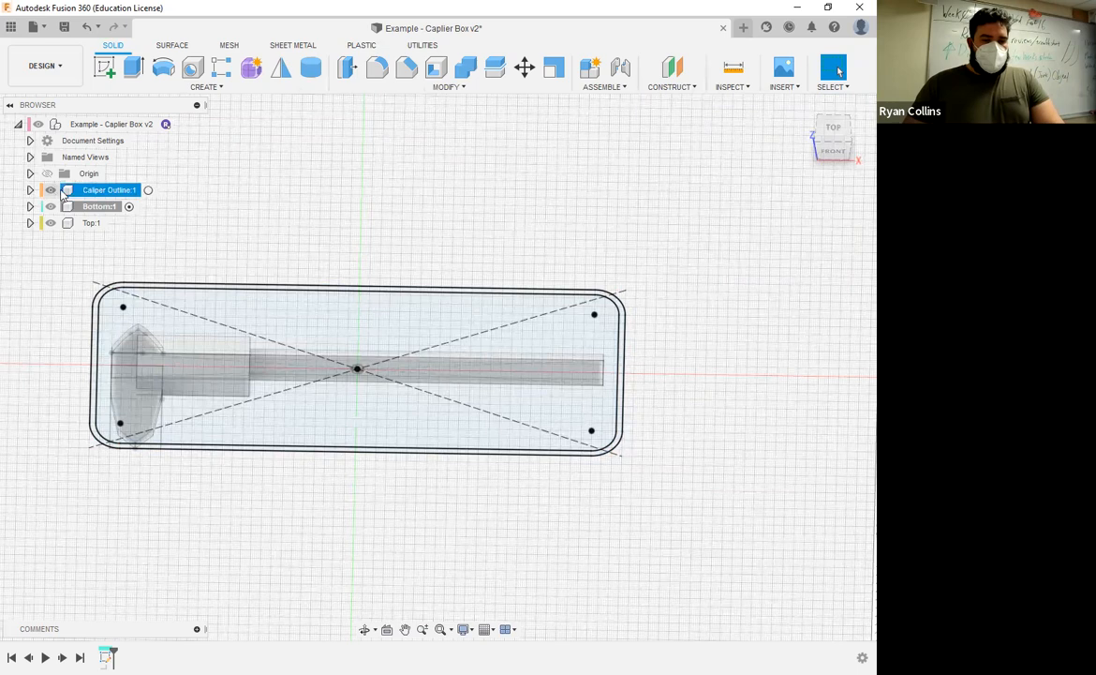
pyautogui.click(149, 190)
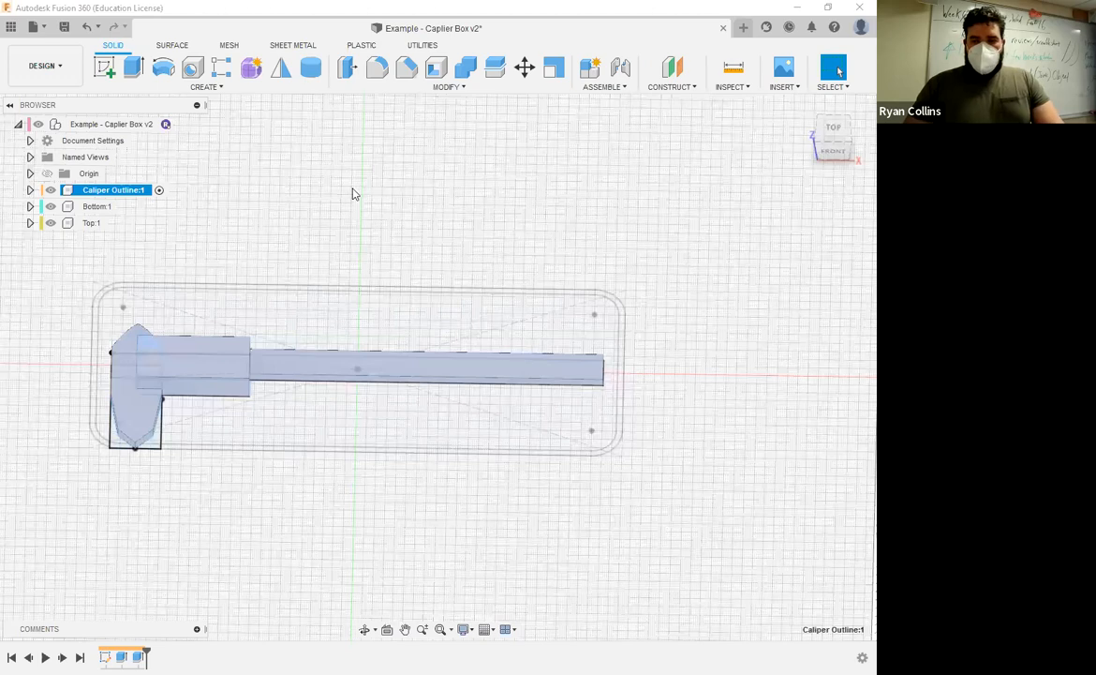
pyautogui.press('m')
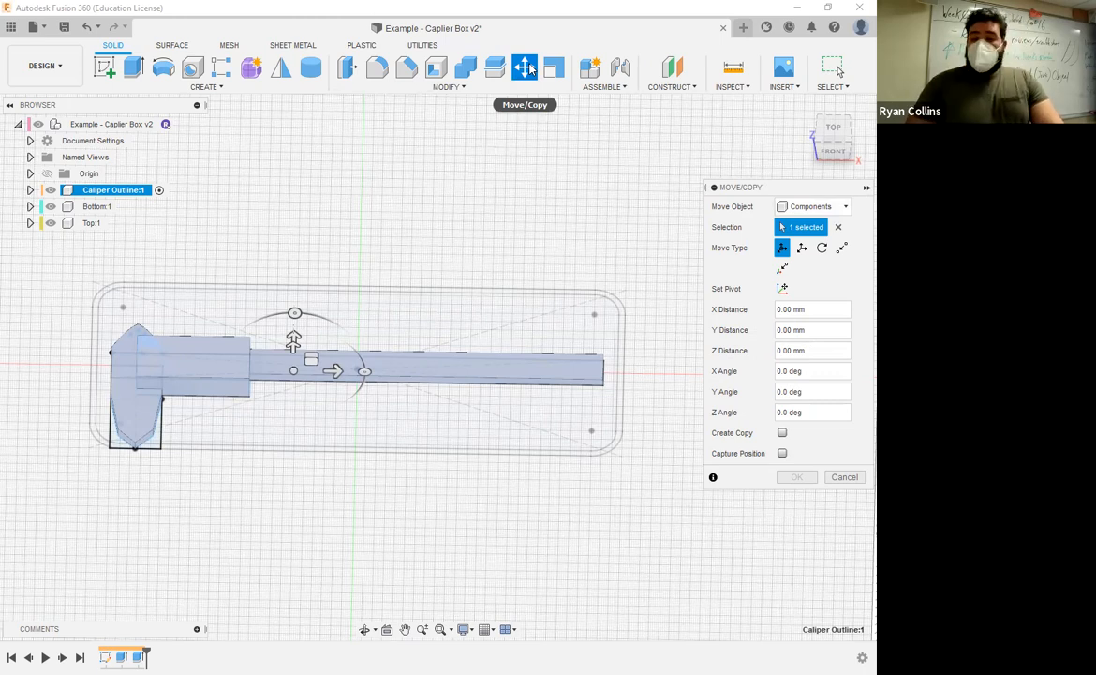
pyautogui.click(811, 208)
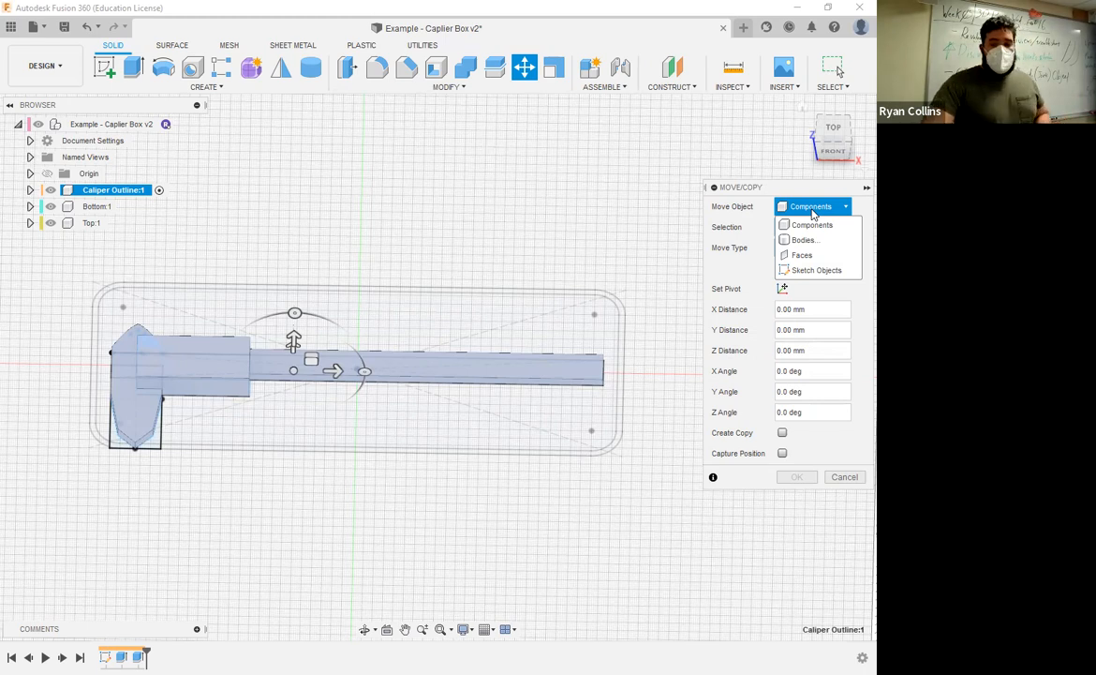
pyautogui.click(600, 416)
pyautogui.click(834, 132)
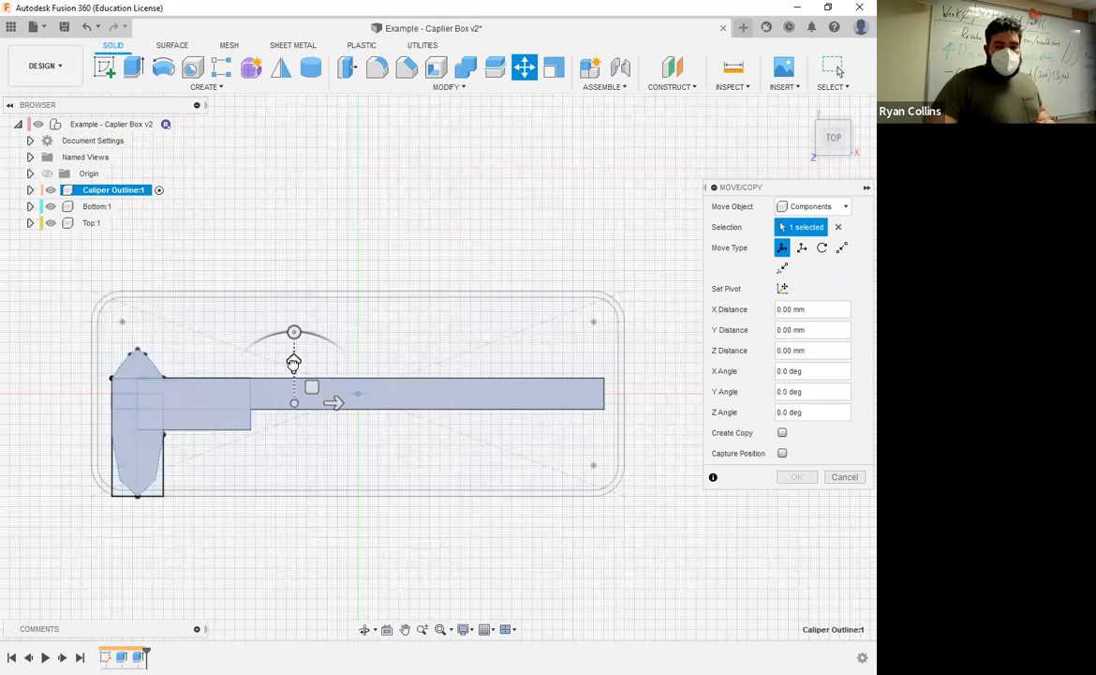
pyautogui.moveTo(294, 361); pyautogui.dragTo(294, 331)
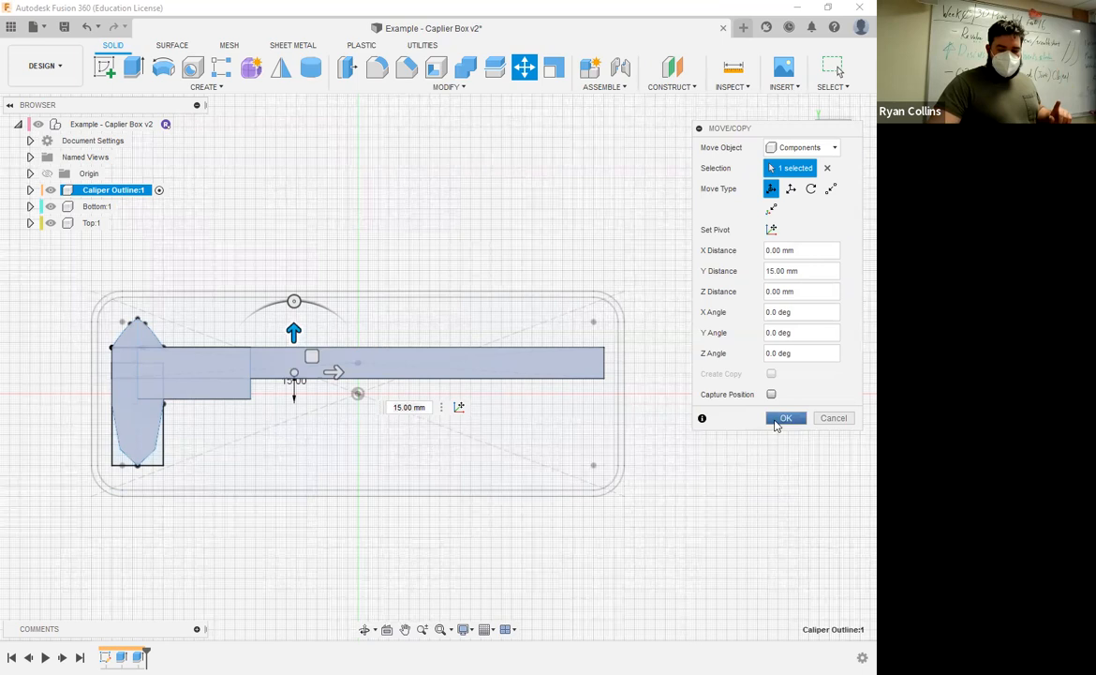
pyautogui.click(786, 417)
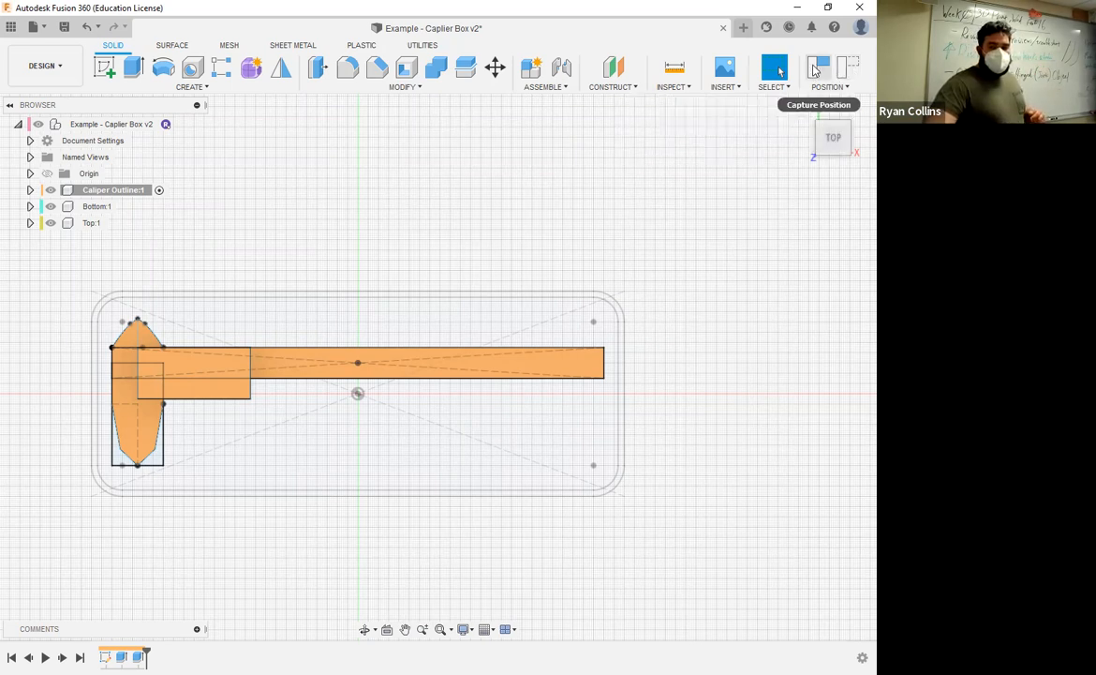
pyautogui.click(814, 71)
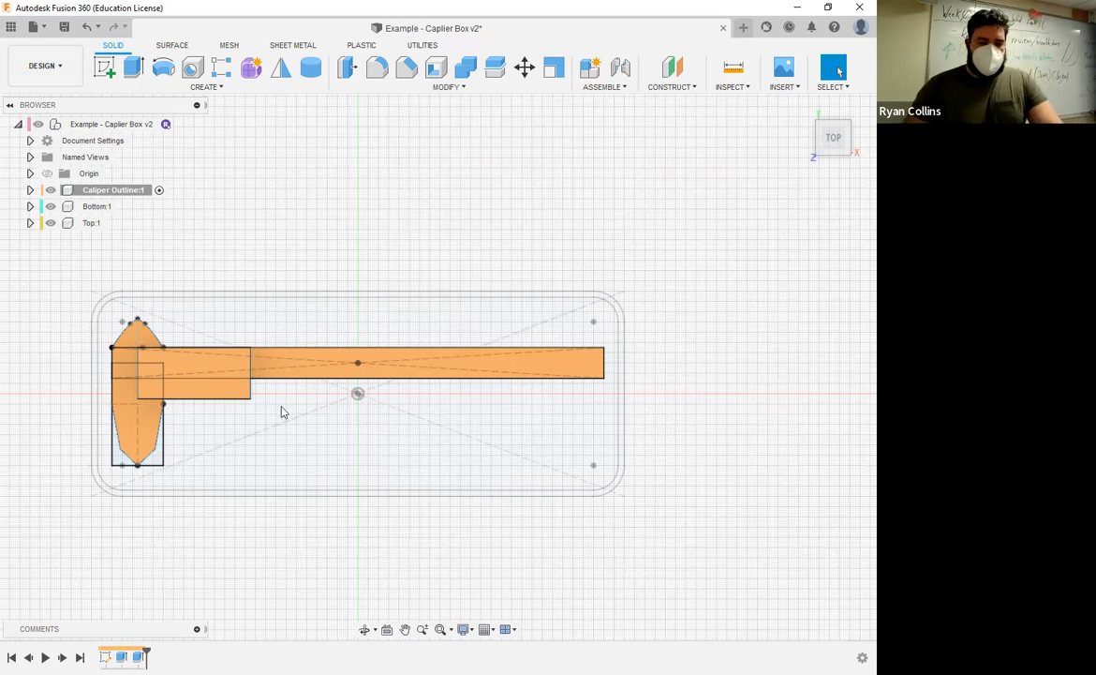
# Activate the Bottom component again.
pyautogui.moveTo(742, 289)
pyautogui.keyDown('shift'); pyautogui.mouseDown(button='middle')
pyautogui.moveTo(800, 211)
pyautogui.moveTo(575, 308)
pyautogui.mouseUp(button='middle'); pyautogui.keyUp('shift')
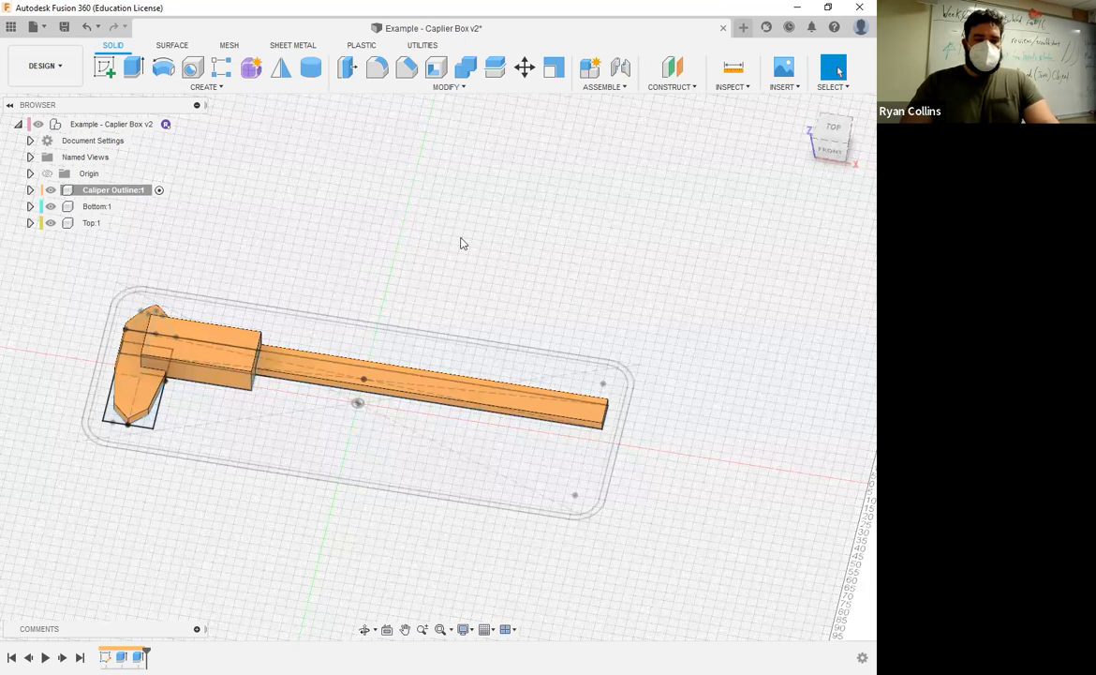
pyautogui.click(122, 206)
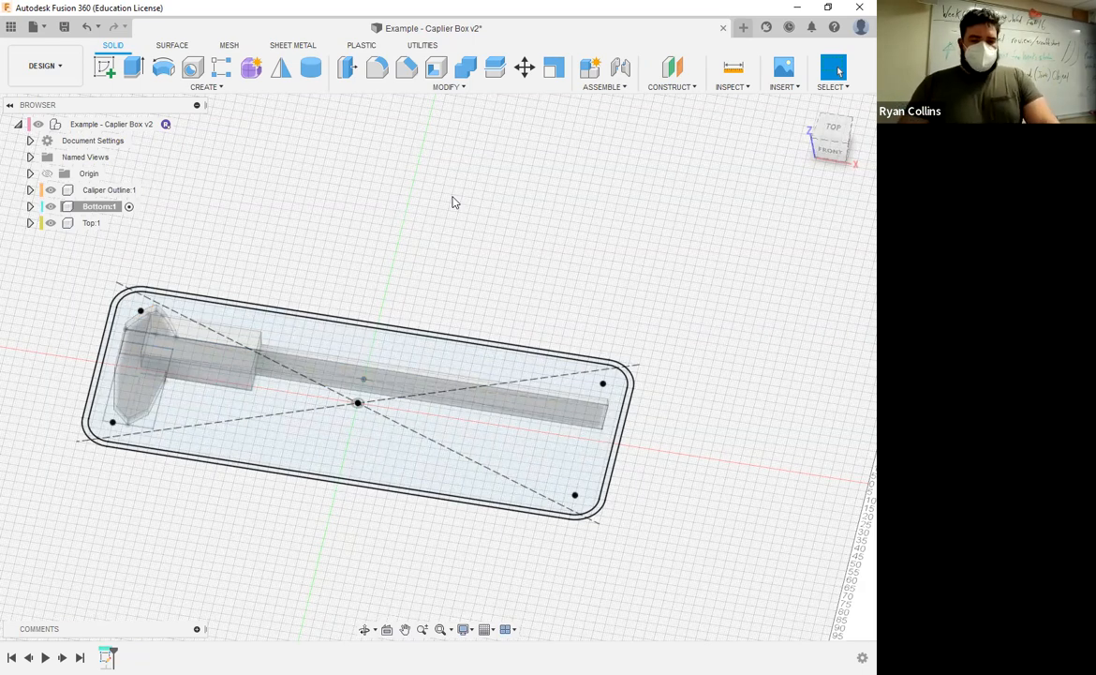
pyautogui.press('e')
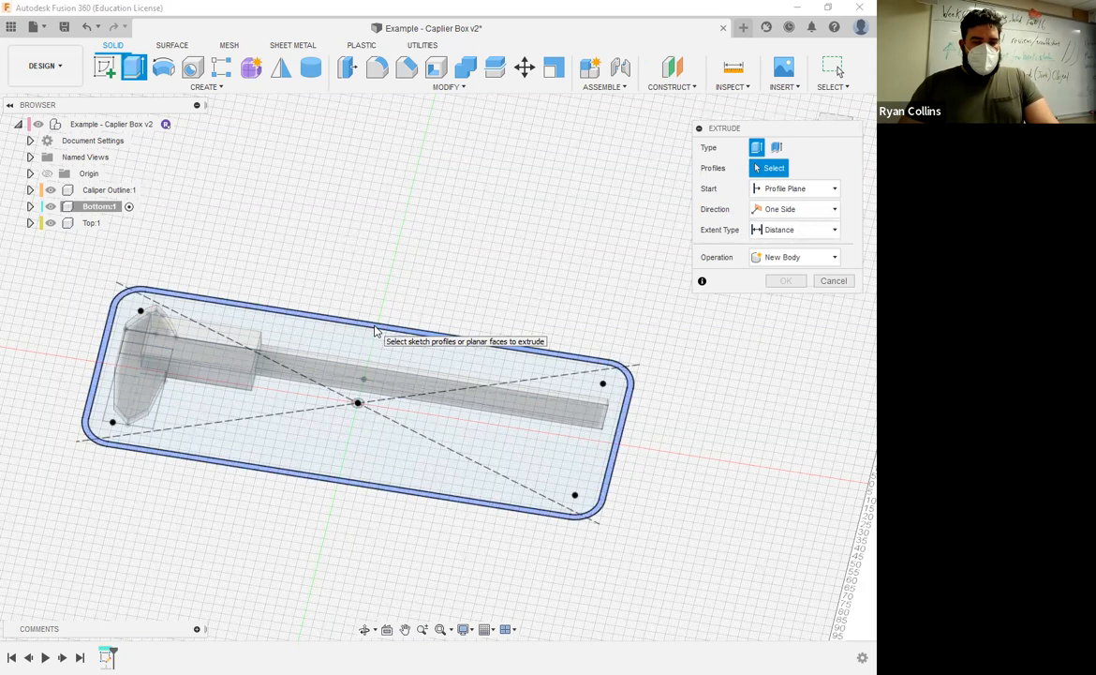
pyautogui.click(340, 372)
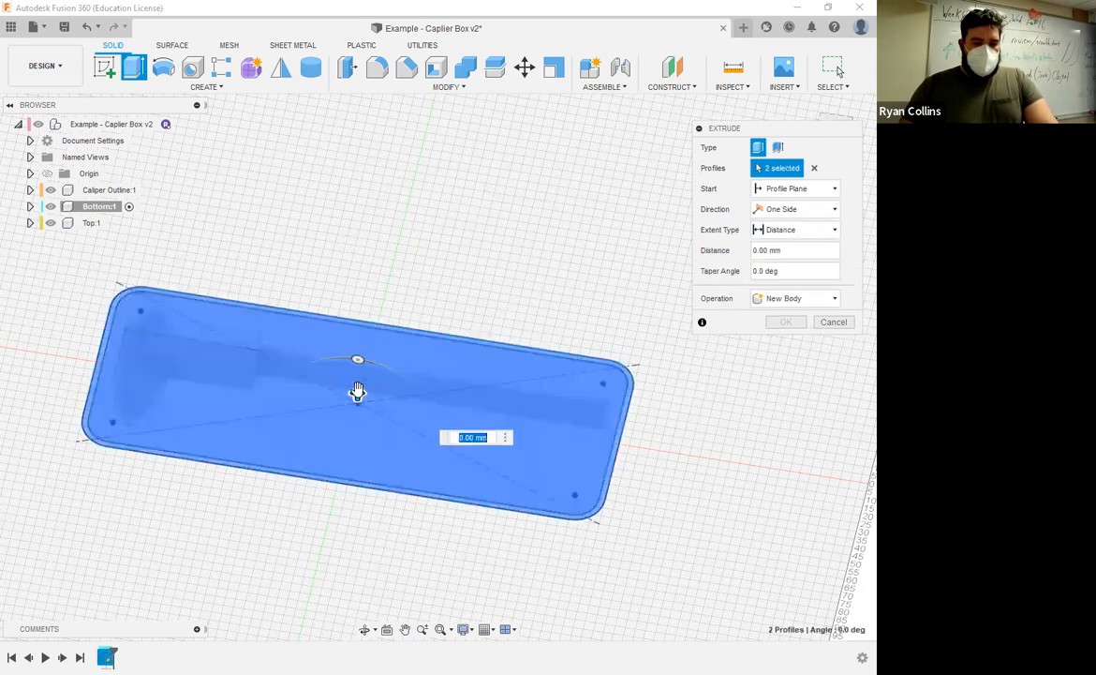
pyautogui.press('Escape')
pyautogui.rightClick(359, 255)
pyautogui.click(369, 221)
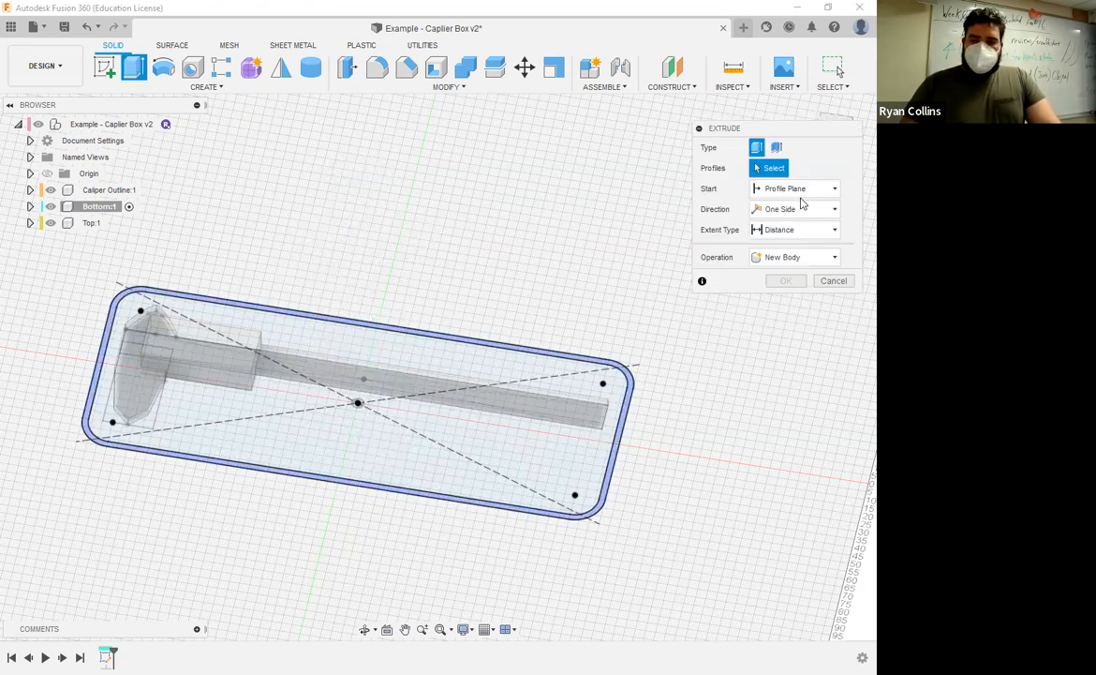
pyautogui.click(394, 347)
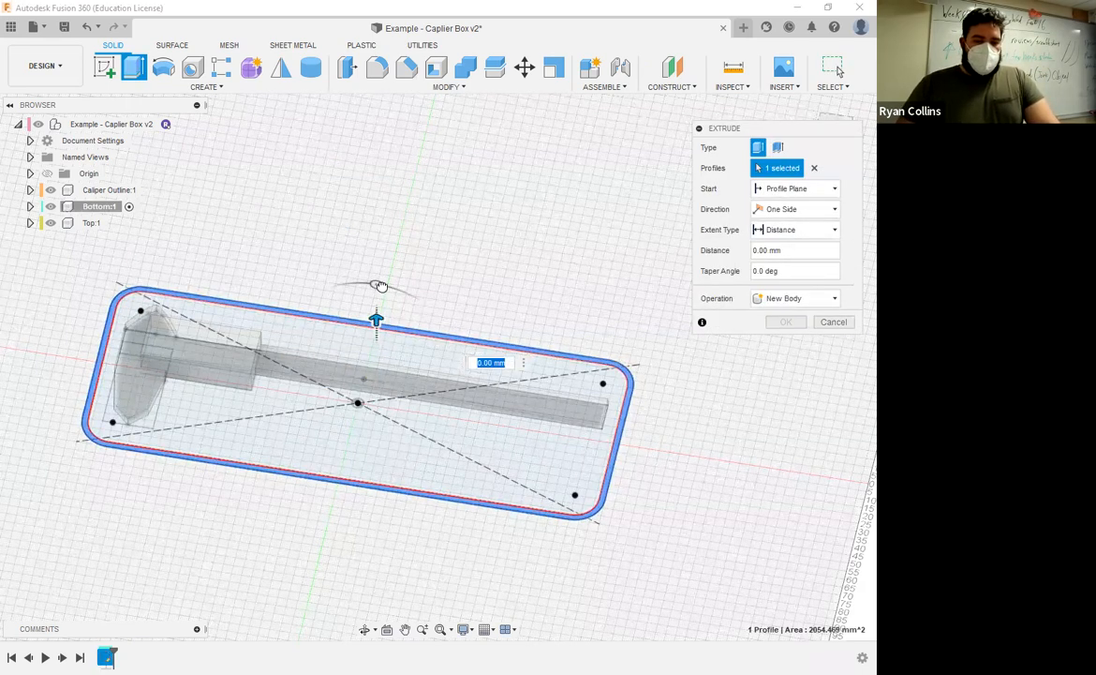
pyautogui.moveTo(376, 319); pyautogui.dragTo(384, 282)
pyautogui.keyDown('shift'); pyautogui.moveTo(446, 249); pyautogui.dragTo(447, 221, button='middle'); pyautogui.keyUp('shift')
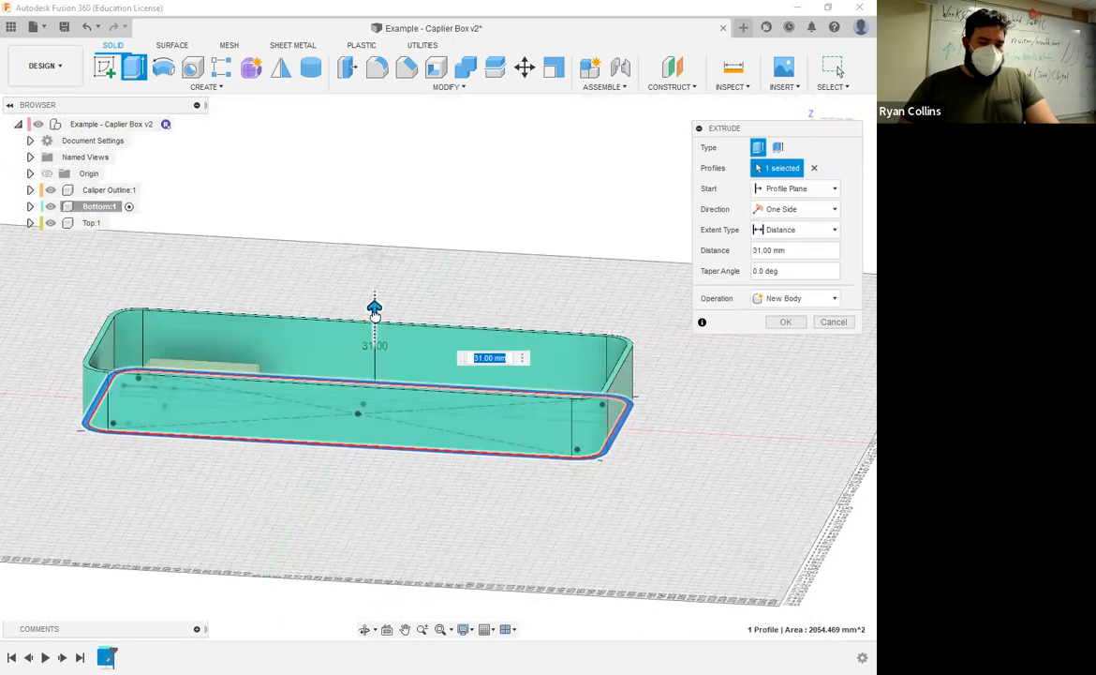
pyautogui.moveTo(375, 312); pyautogui.dragTo(375, 324)
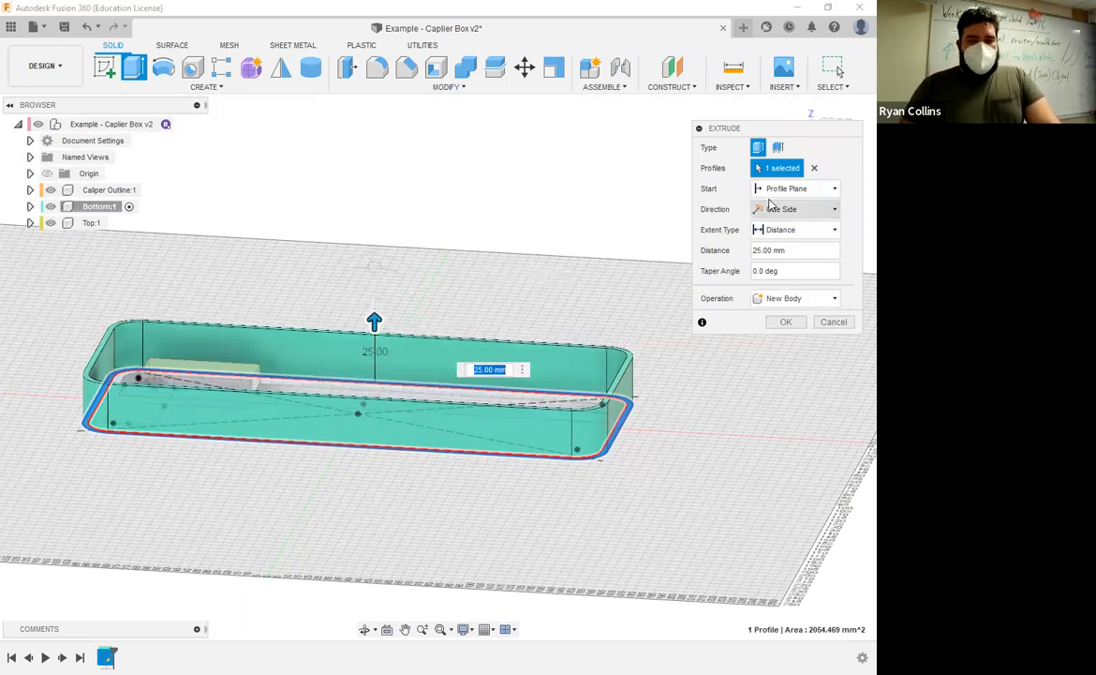
pyautogui.click(815, 169)
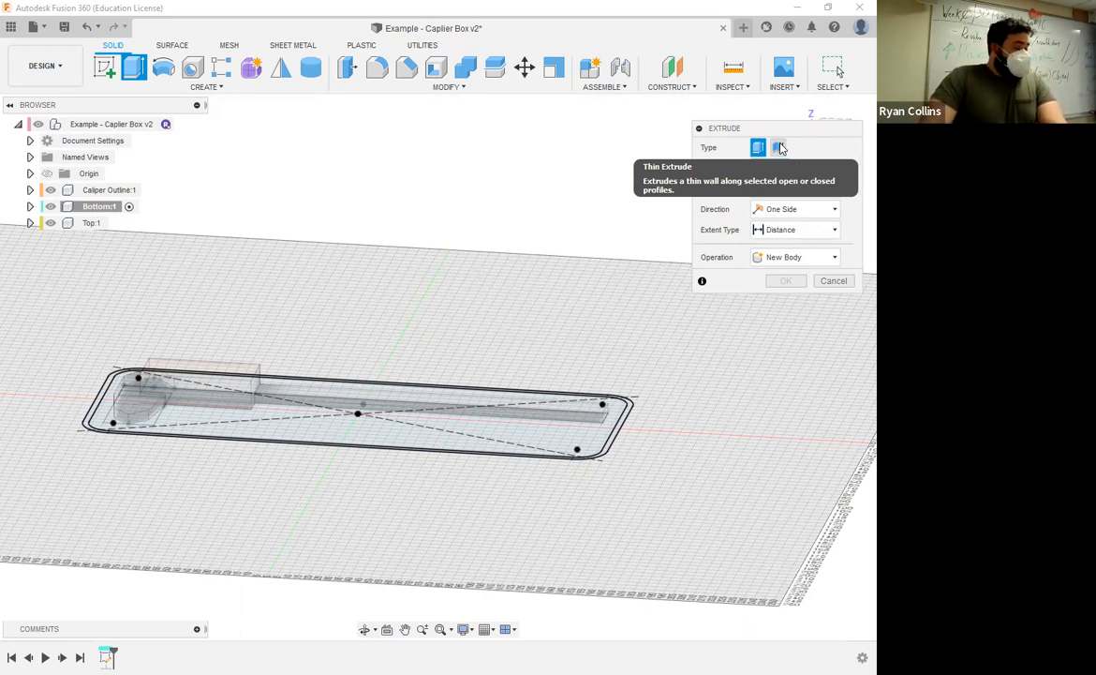
# Thin-extrude the outer rounded rectangle 18 mm upward as a new body with a 3 mm wall thickness on Side 1.
pyautogui.click(781, 148)
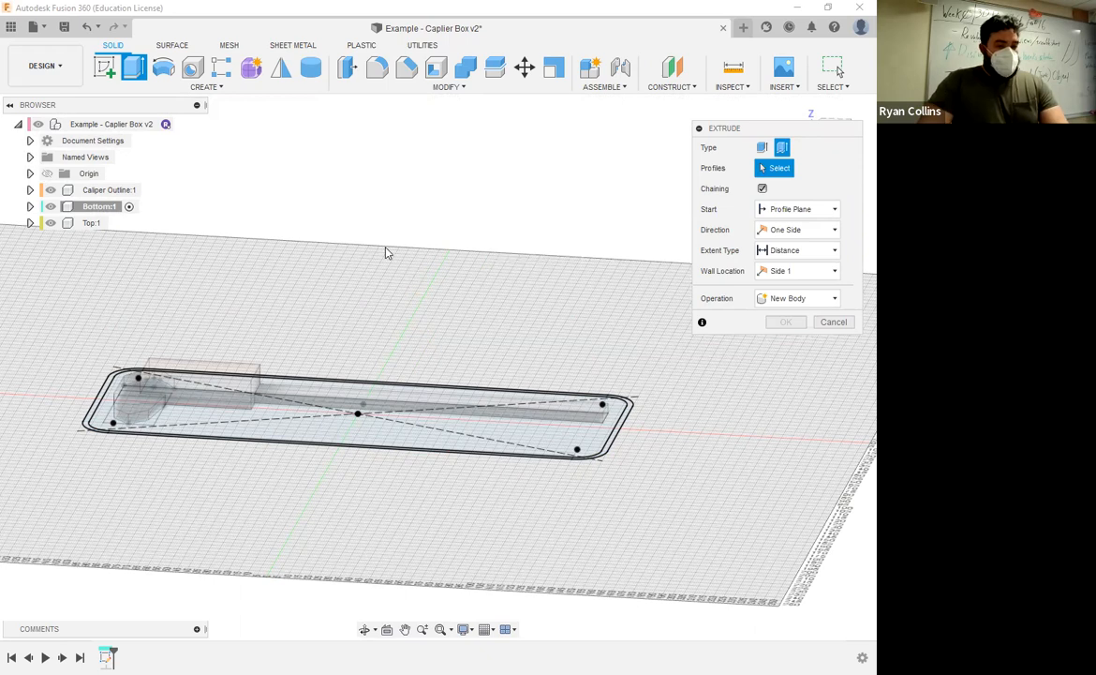
pyautogui.keyDown('shift'); pyautogui.moveTo(344, 325); pyautogui.dragTo(345, 326, button='middle'); pyautogui.keyUp('shift')
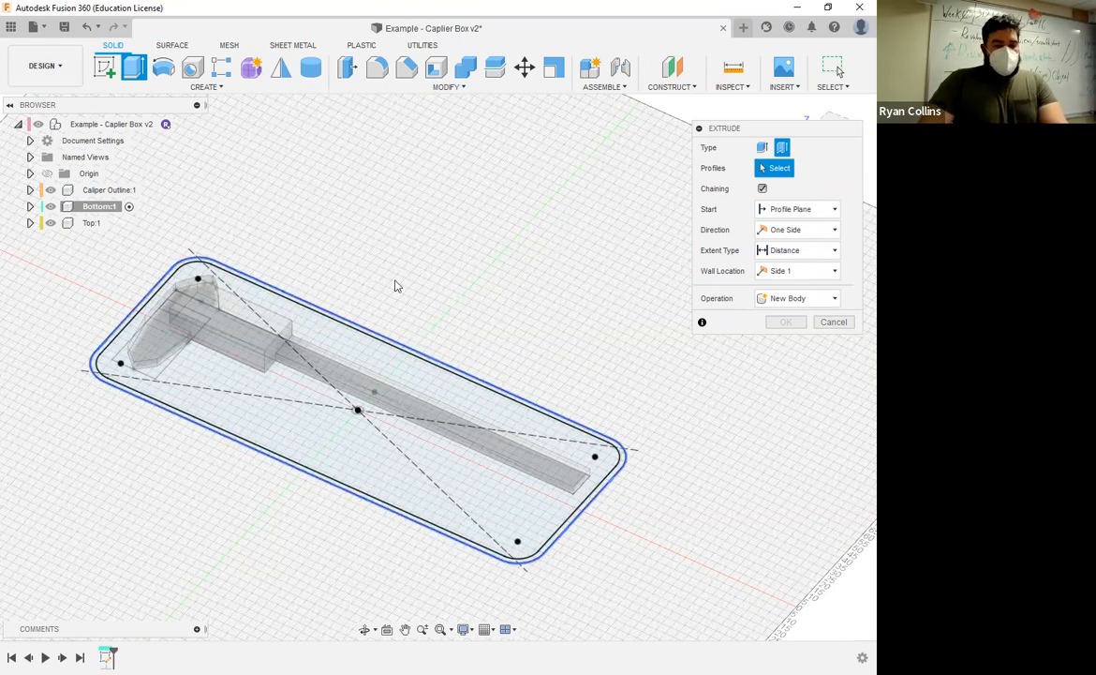
pyautogui.click(238, 331)
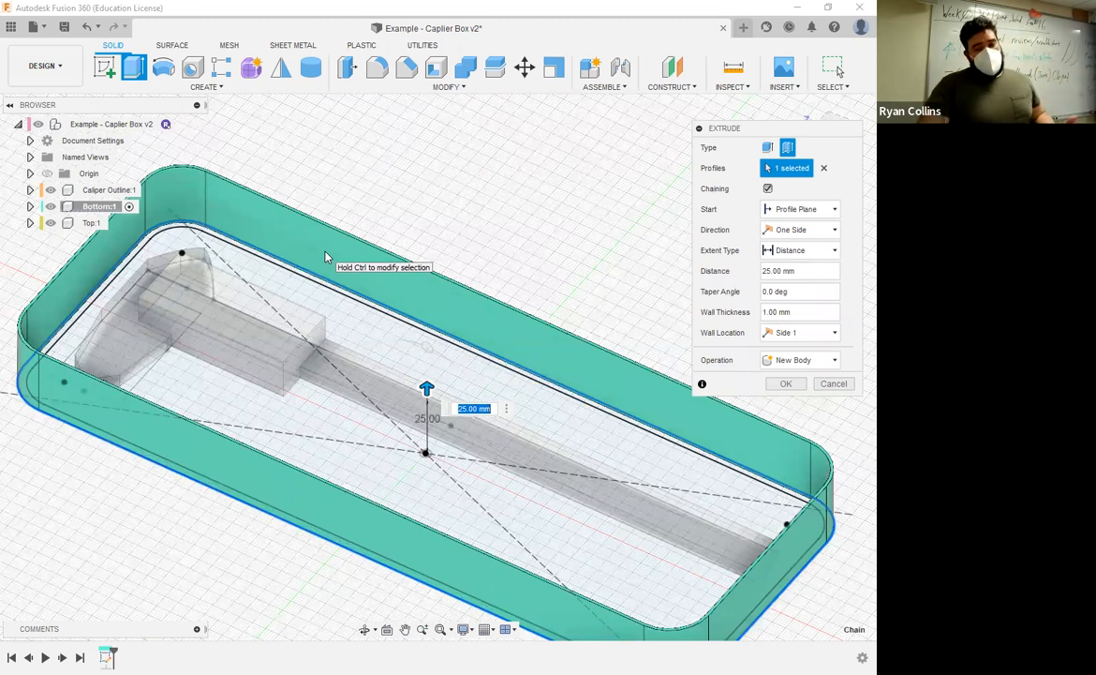
pyautogui.click(791, 317)
pyautogui.write('3')
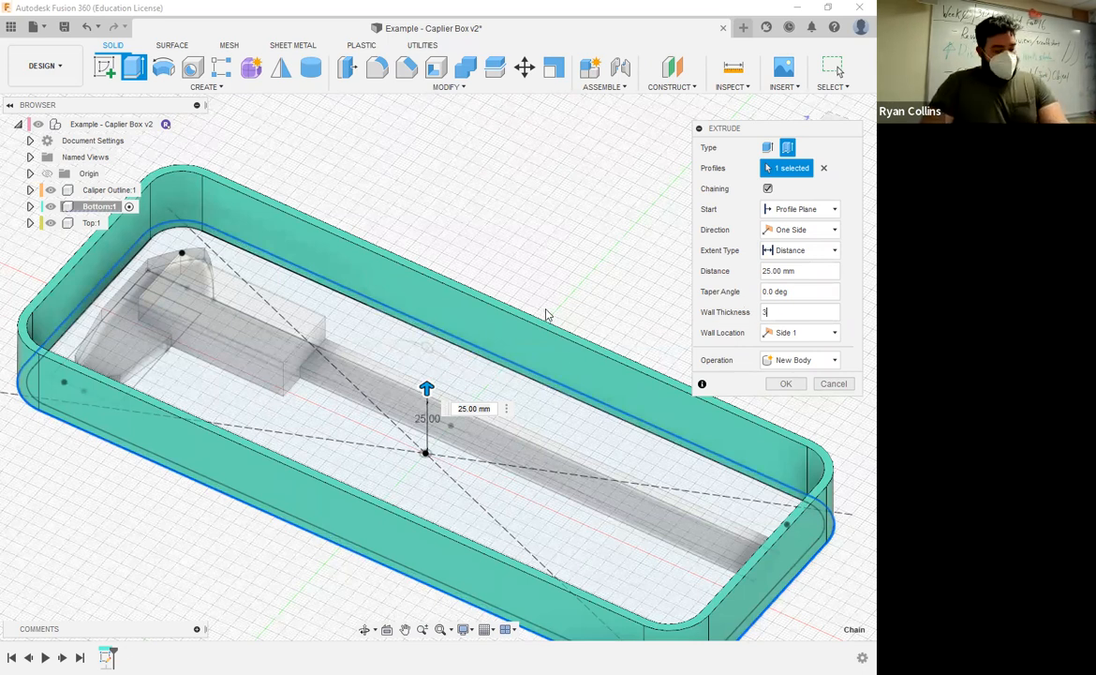
pyautogui.keyDown('shift'); pyautogui.moveTo(547, 315); pyautogui.dragTo(565, 264, button='middle'); pyautogui.keyUp('shift')
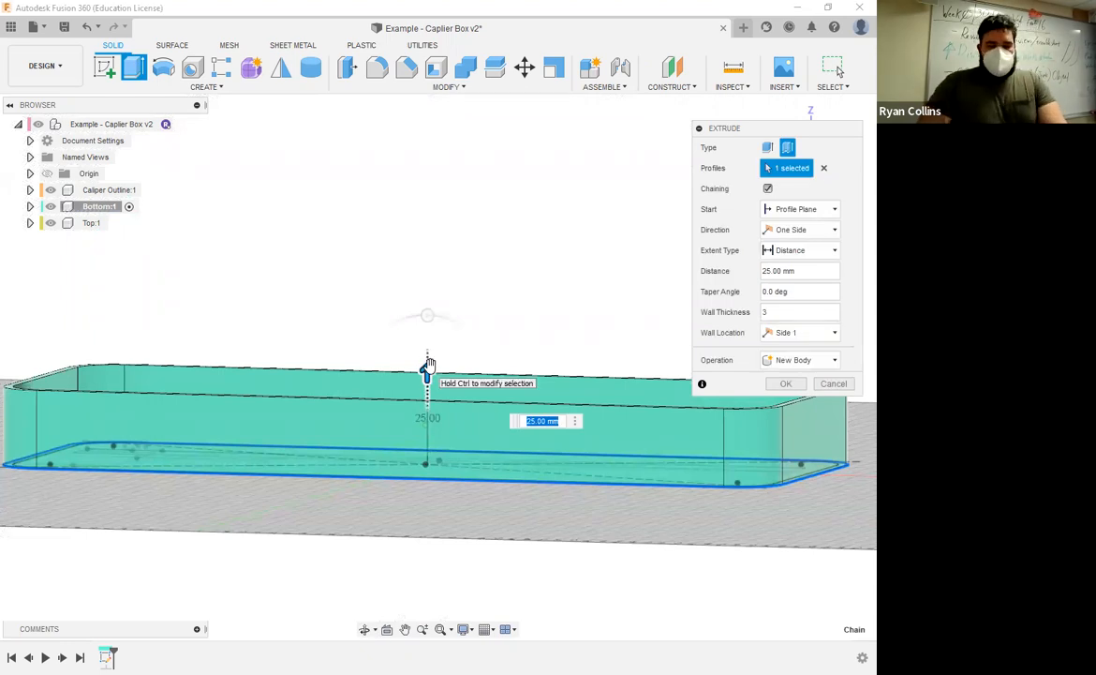
pyautogui.write('18')
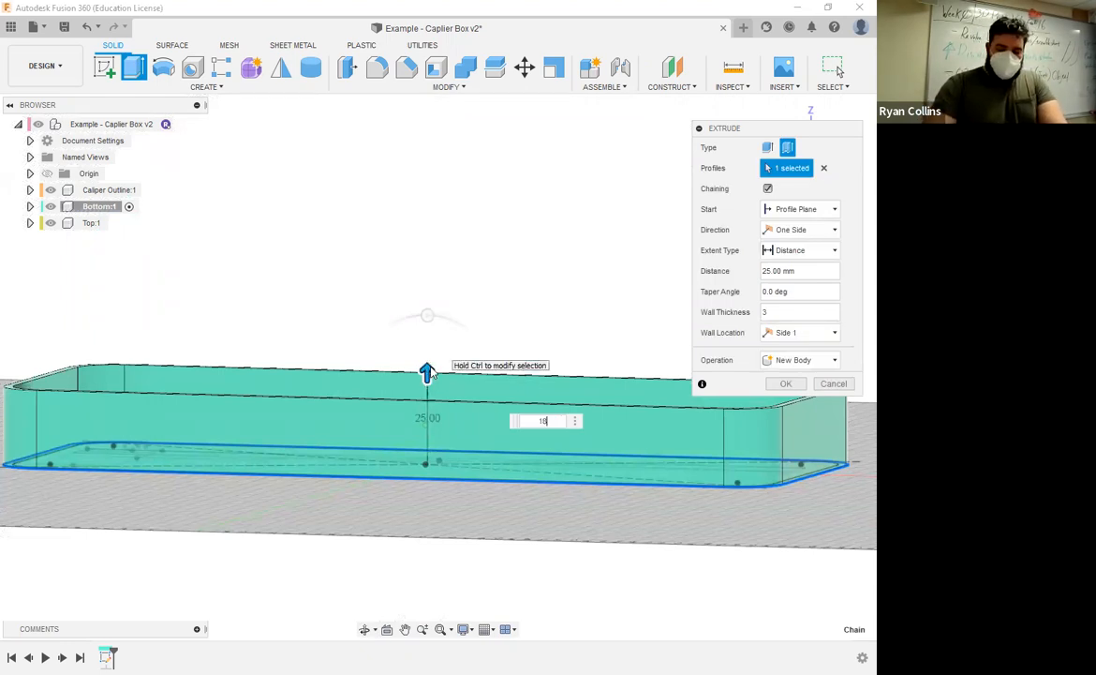
pyautogui.press('Return')
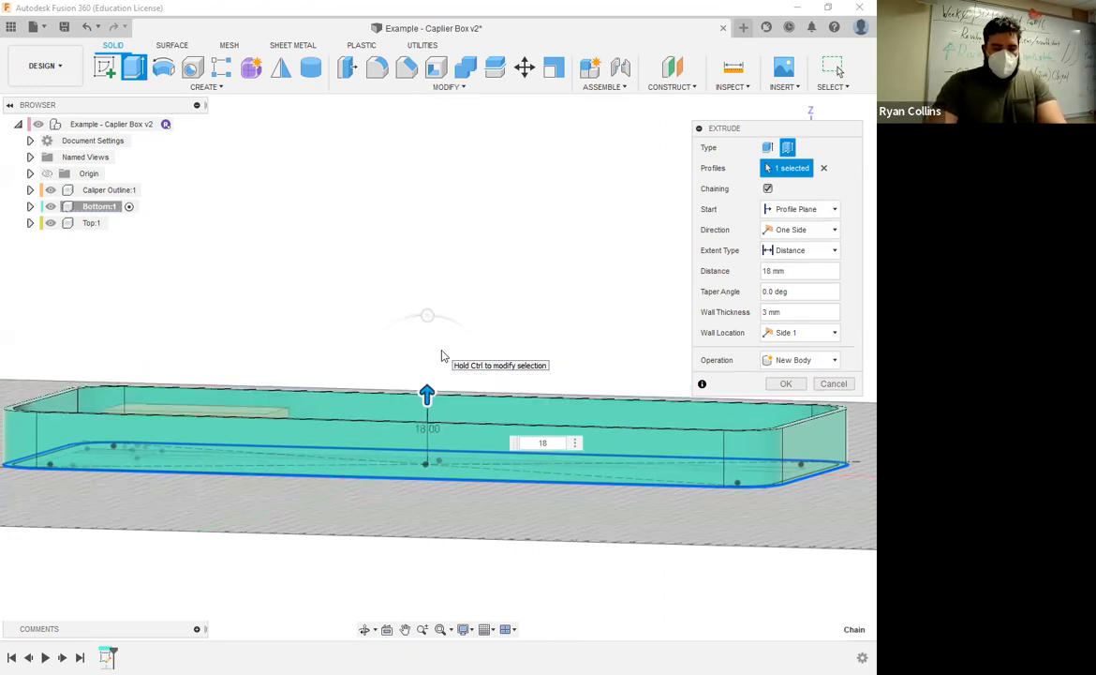
pyautogui.press('Return')
# Start another regular extrusion and make the Bottom component's Sketch1 visible again.
pyautogui.keyDown('shift'); pyautogui.moveTo(453, 394); pyautogui.dragTo(350, 316, button='middle'); pyautogui.keyUp('shift')
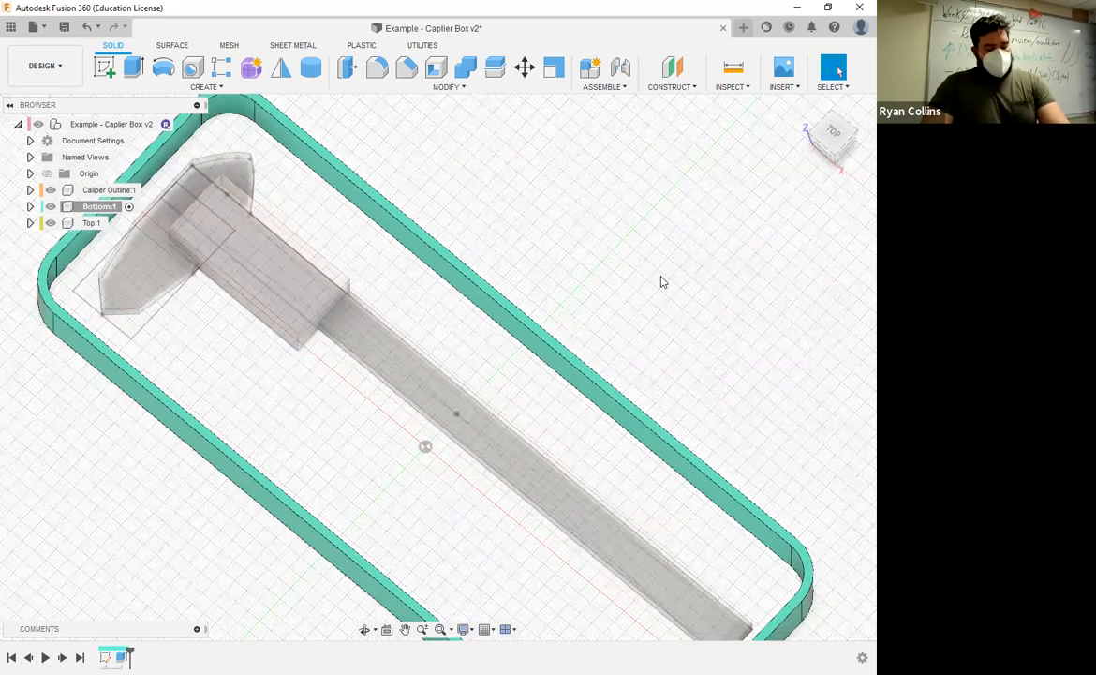
pyautogui.press('e')
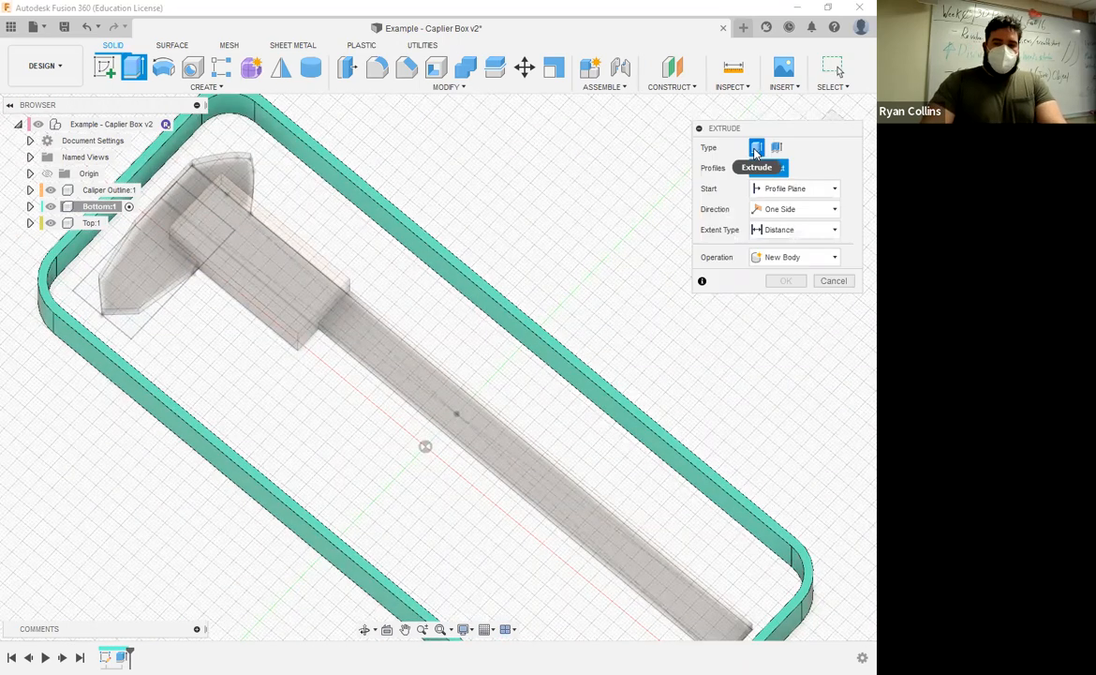
pyautogui.keyDown('shift'); pyautogui.moveTo(583, 307); pyautogui.dragTo(281, 249, button='middle'); pyautogui.keyUp('shift')
pyautogui.click(30, 206)
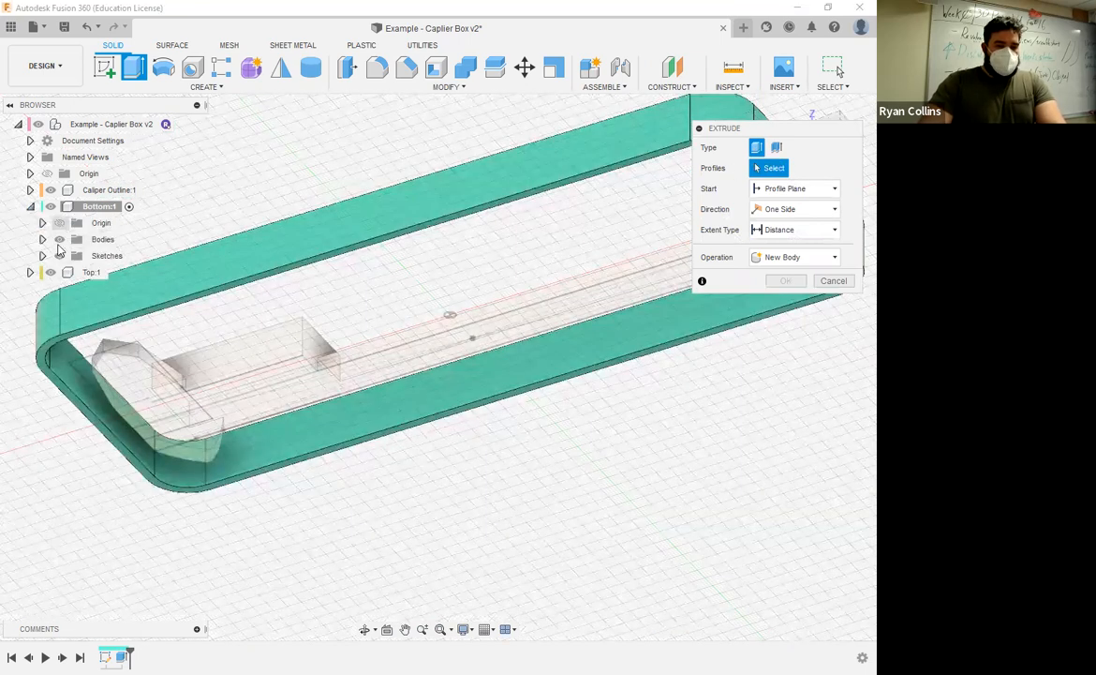
pyautogui.click(43, 256)
pyautogui.click(73, 273)
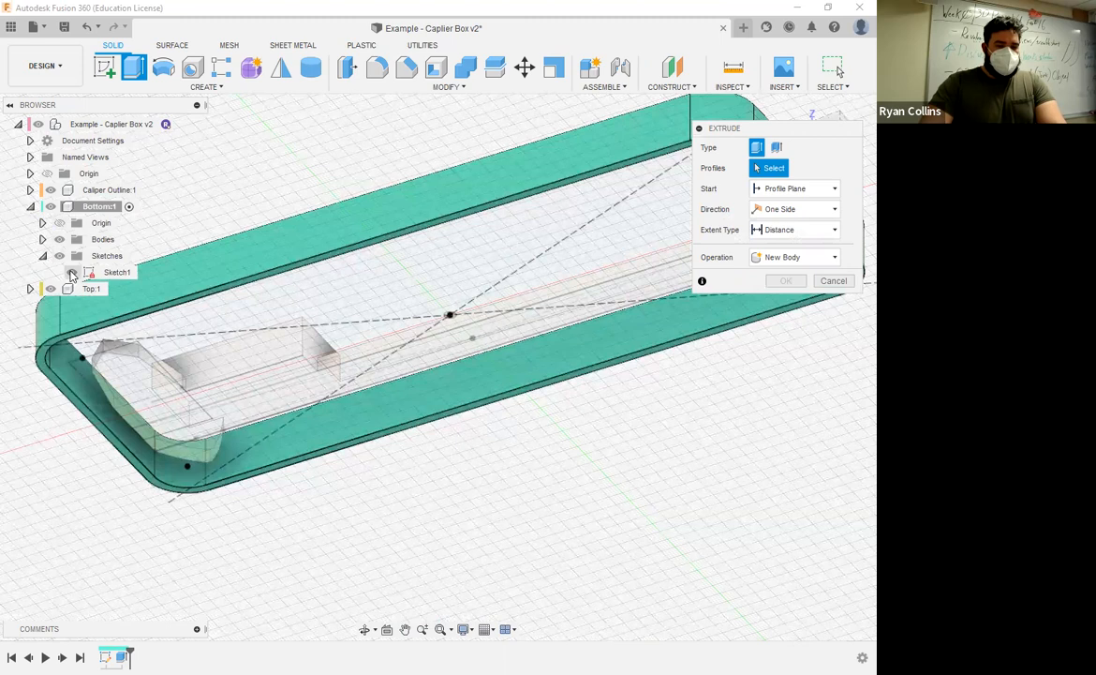
pyautogui.click(31, 206)
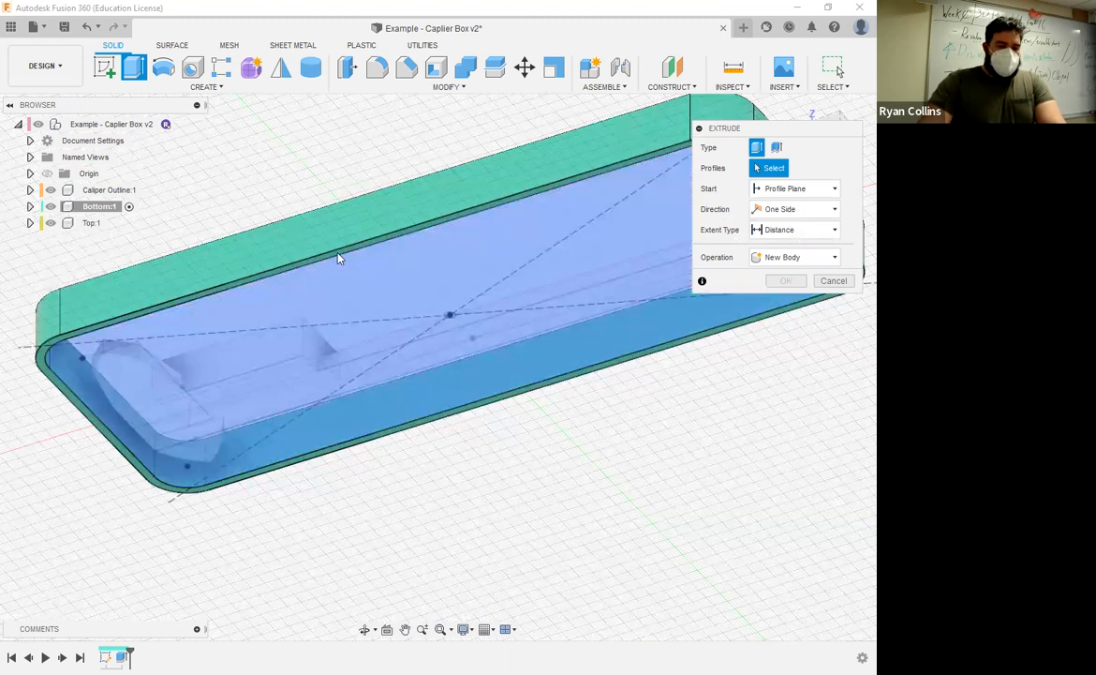
# Extrude the inner area and border profiles by -2 mm, joined to the walls as the box floor.
pyautogui.click(350, 313)
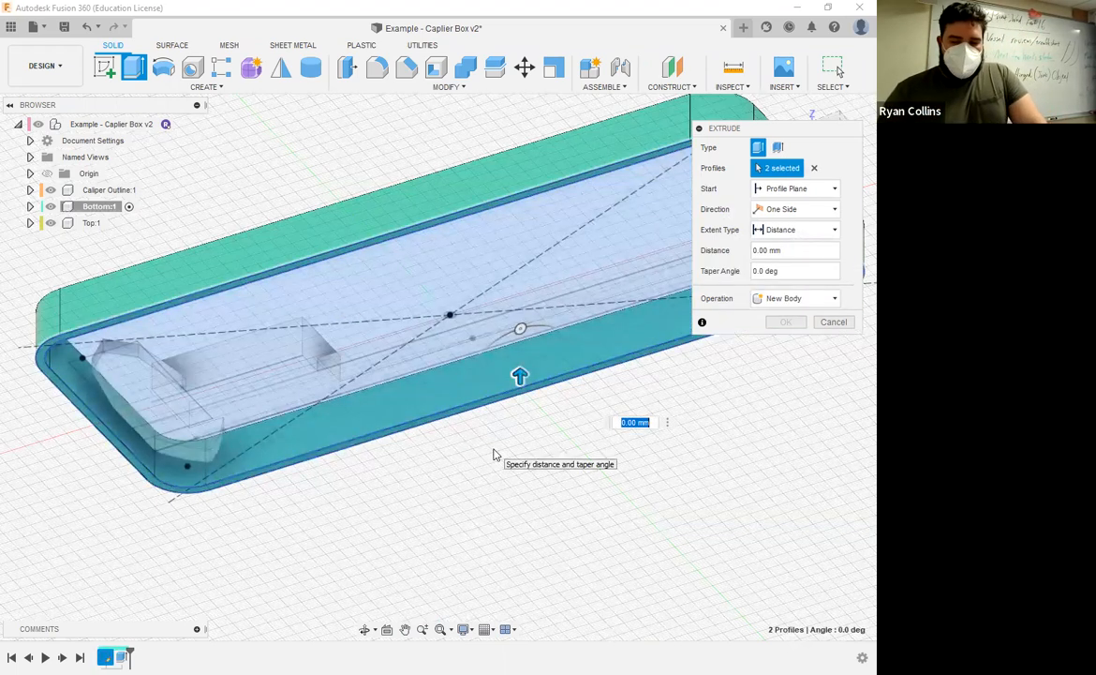
pyautogui.write('-2')
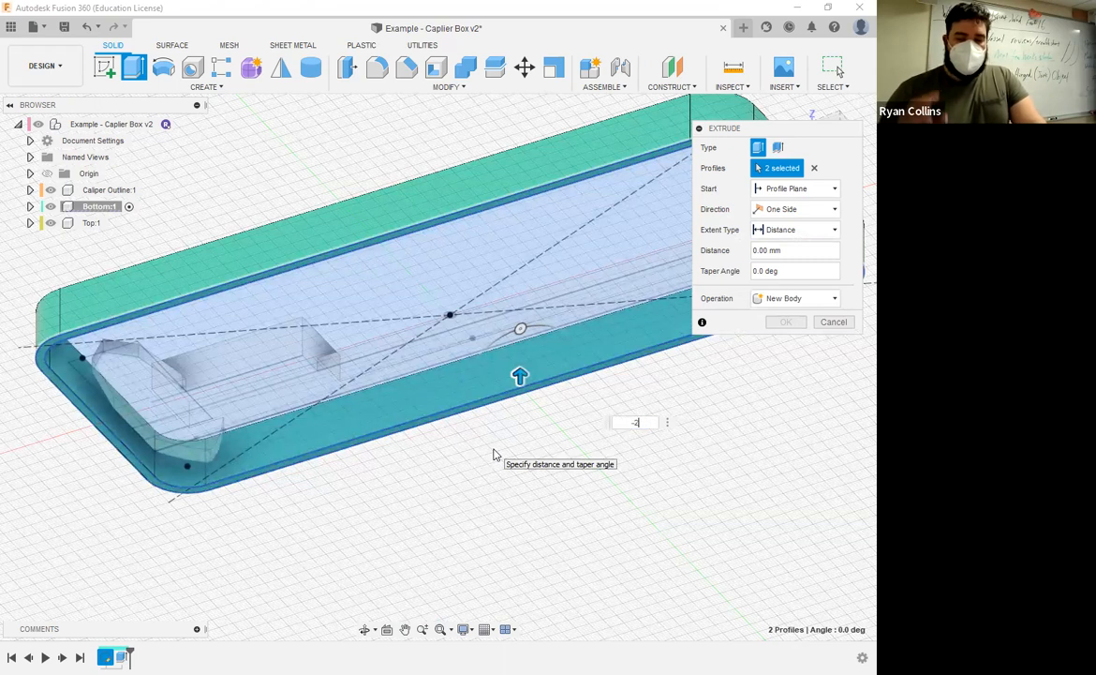
pyautogui.moveTo(392, 461)
pyautogui.keyDown('shift'); pyautogui.mouseDown(button='middle')
pyautogui.moveTo(389, 487)
pyautogui.moveTo(394, 470)
pyautogui.moveTo(396, 478)
pyautogui.mouseUp(button='middle'); pyautogui.keyUp('shift')
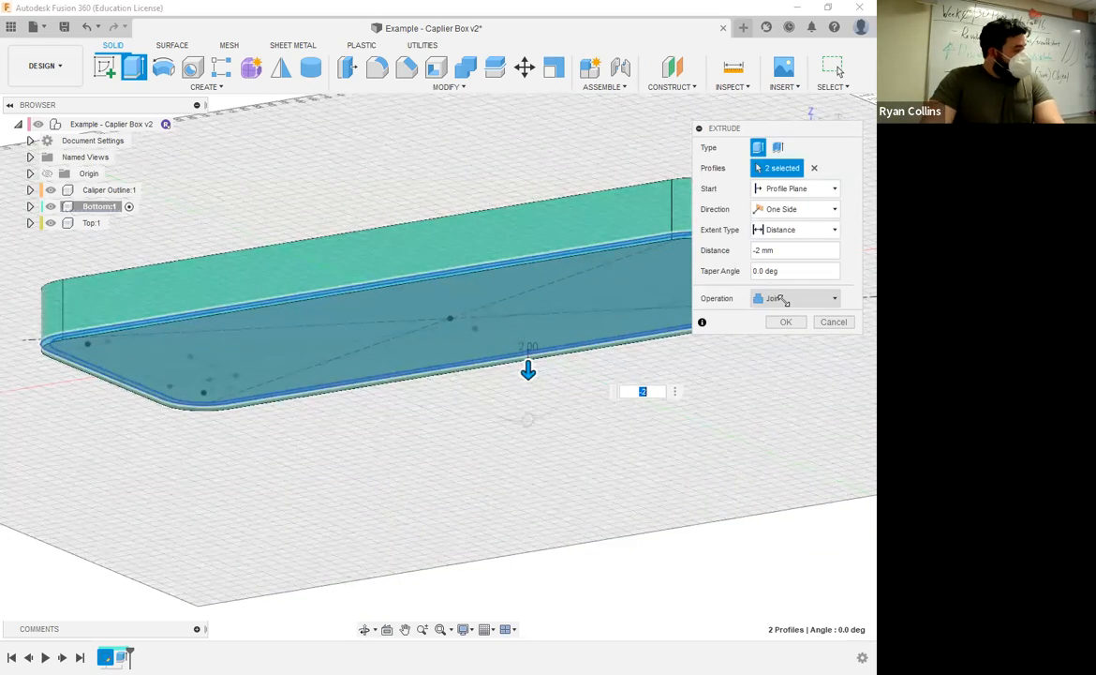
pyautogui.click(786, 322)
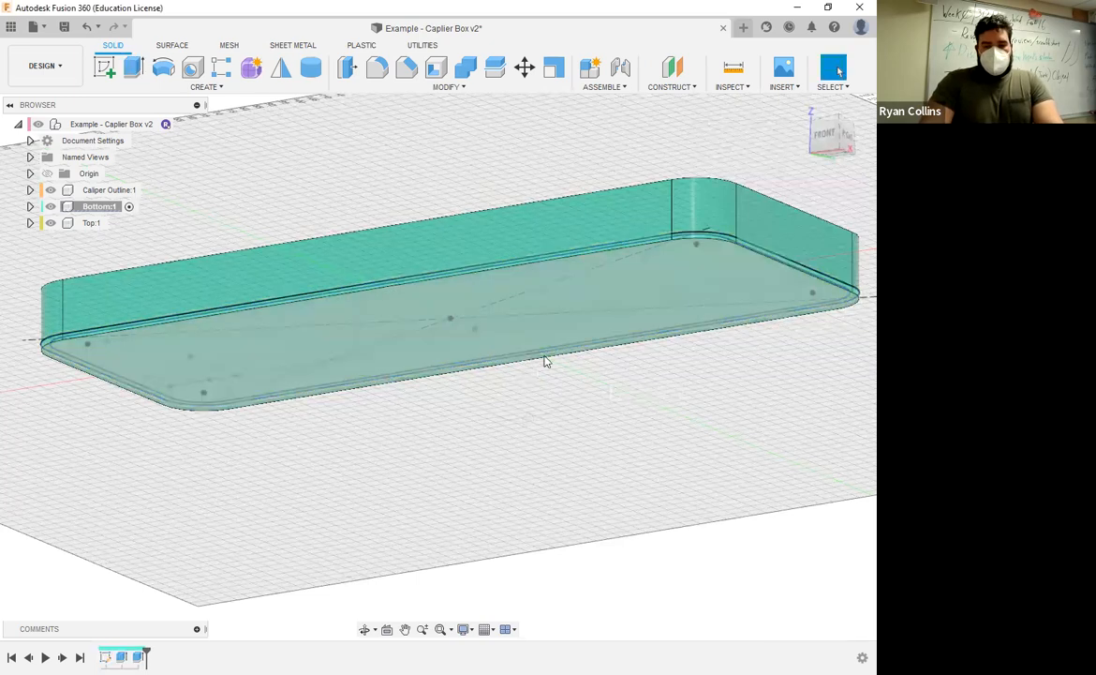
# Save the design with the version description "Bottom Modeled".
pyautogui.keyDown('shift'); pyautogui.moveTo(663, 385); pyautogui.dragTo(679, 424, button='middle'); pyautogui.keyUp('shift')
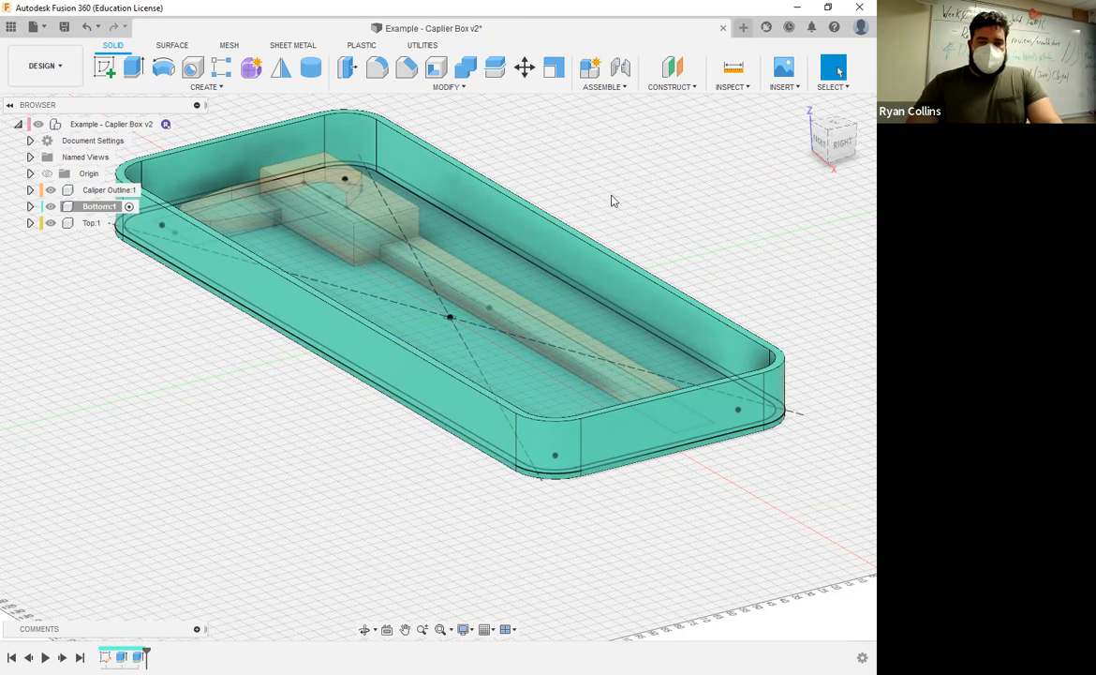
pyautogui.moveTo(272, 429); pyautogui.dragTo(345, 495, button='middle')
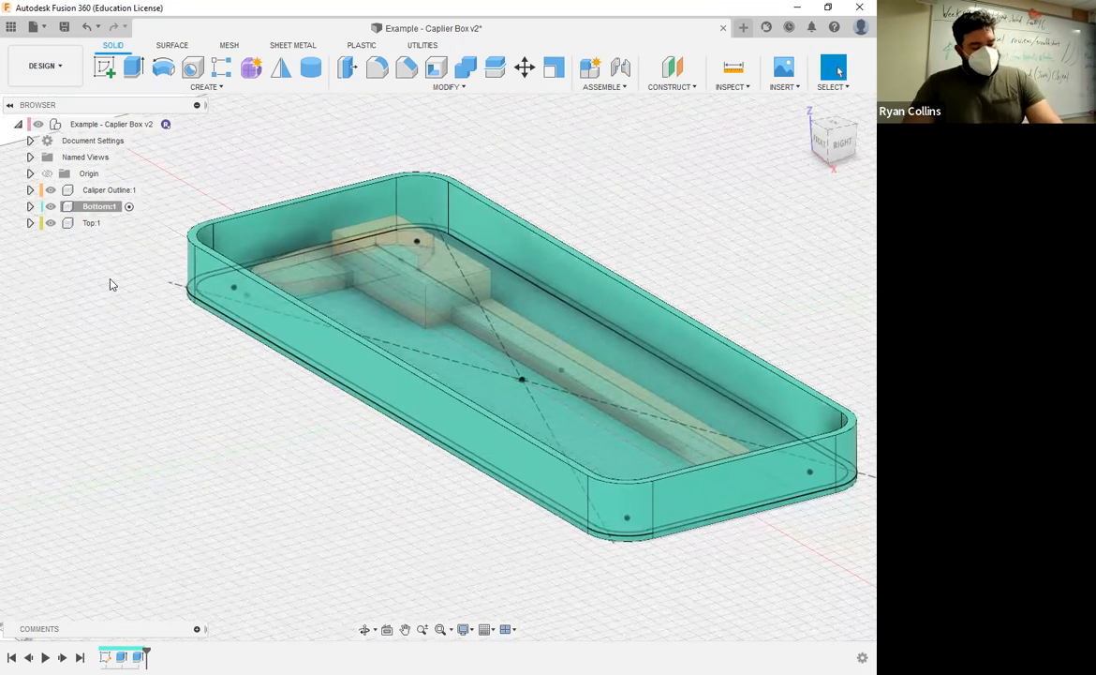
pyautogui.hotkey('ctrl', 's')
pyautogui.press('BackSpace')
pyautogui.press('BackSpace')
pyautogui.press('BackSpace')
pyautogui.press('BackSpace')
pyautogui.press('BackSpace')
pyautogui.press('BackSpace')
pyautogui.press('BackSpace')
pyautogui.press('BackSpace')
pyautogui.press('BackSpace')
pyautogui.write('Bottom Modeled')
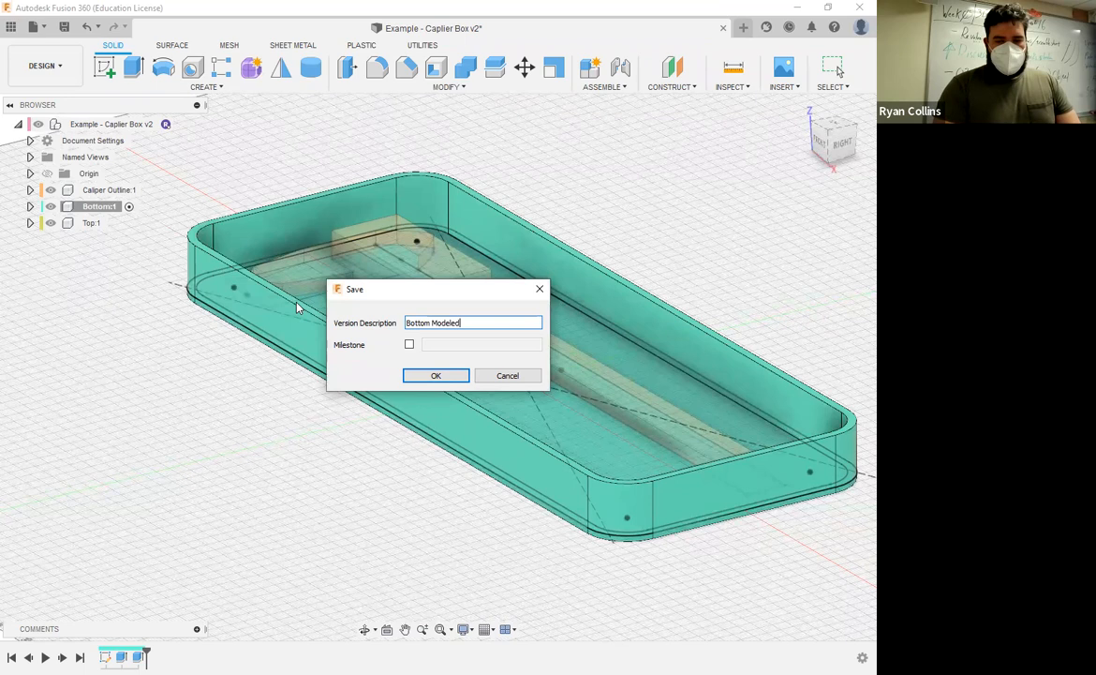
pyautogui.press('Return')
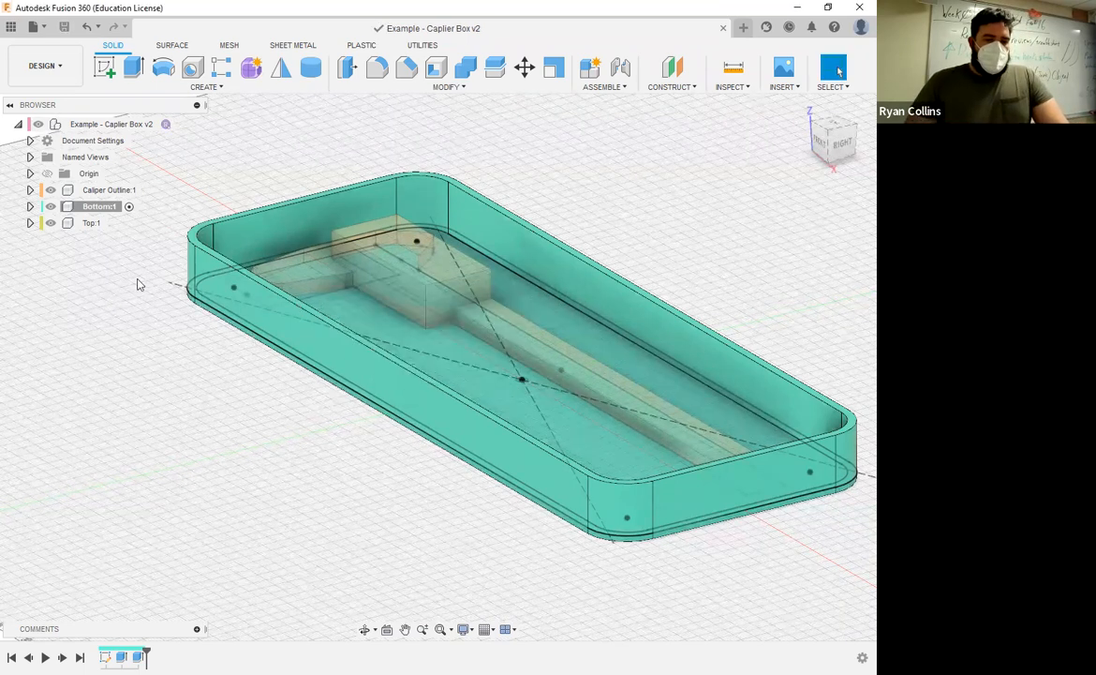
# Activate the Top component and start a new sketch in it.
pyautogui.click(99, 223)
pyautogui.click(116, 223)
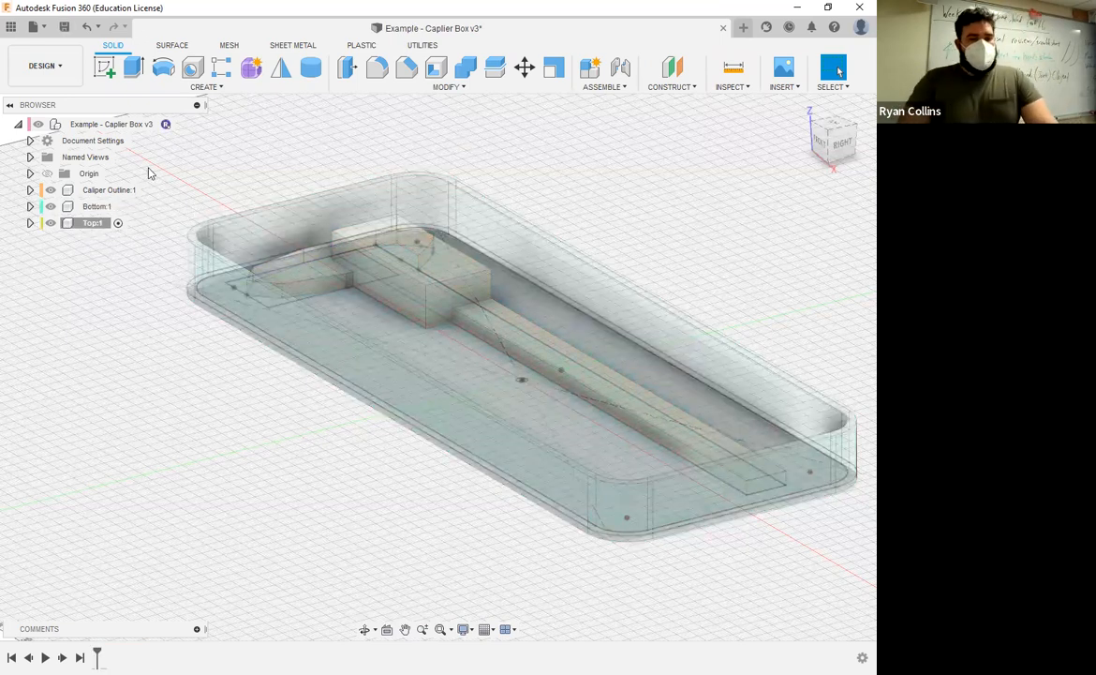
pyautogui.click(105, 67)
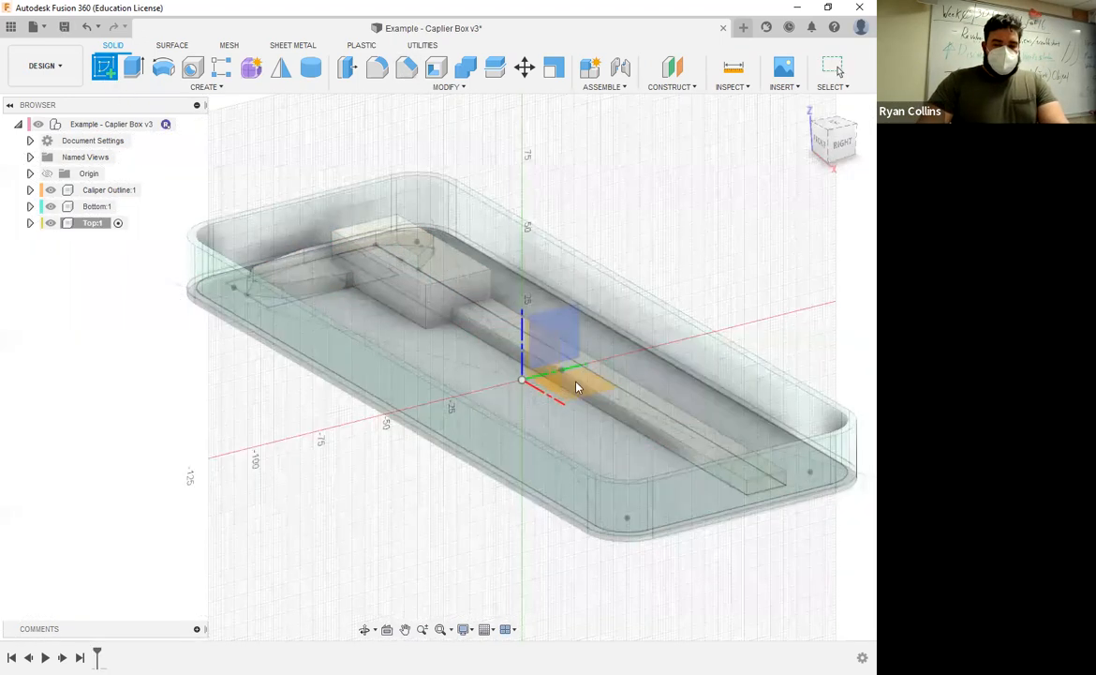
pyautogui.moveTo(566, 383)
pyautogui.keyDown('shift'); pyautogui.mouseDown(button='middle')
pyautogui.moveTo(567, 366)
pyautogui.moveTo(565, 405)
pyautogui.mouseUp(button='middle'); pyautogui.keyUp('shift')
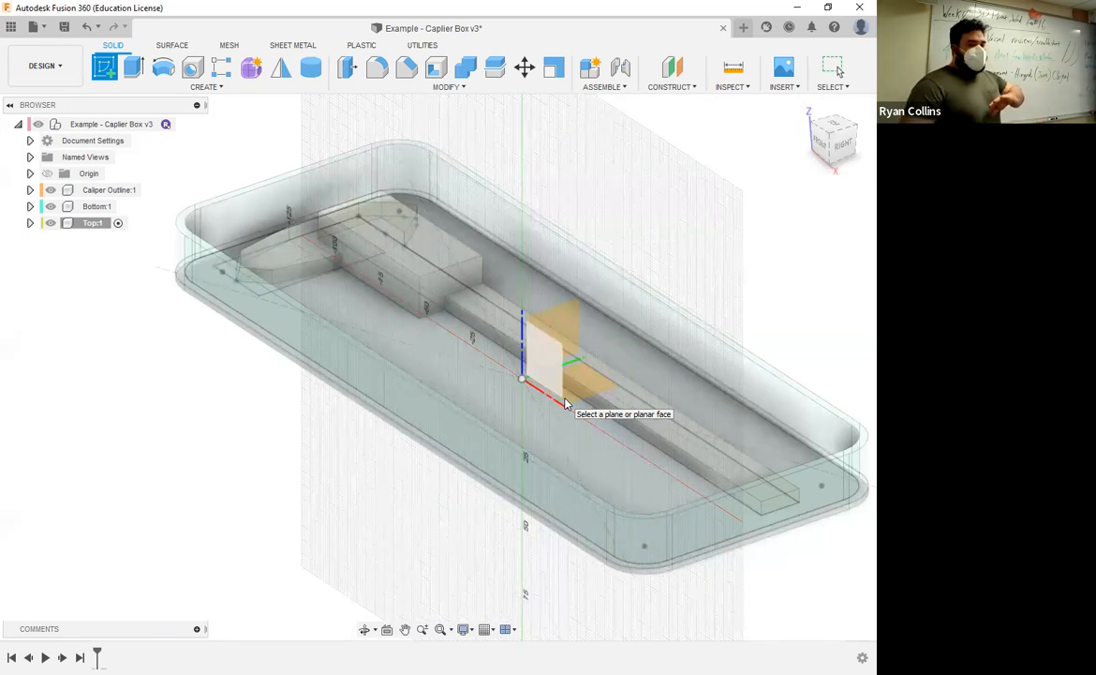
pyautogui.click(51, 223)
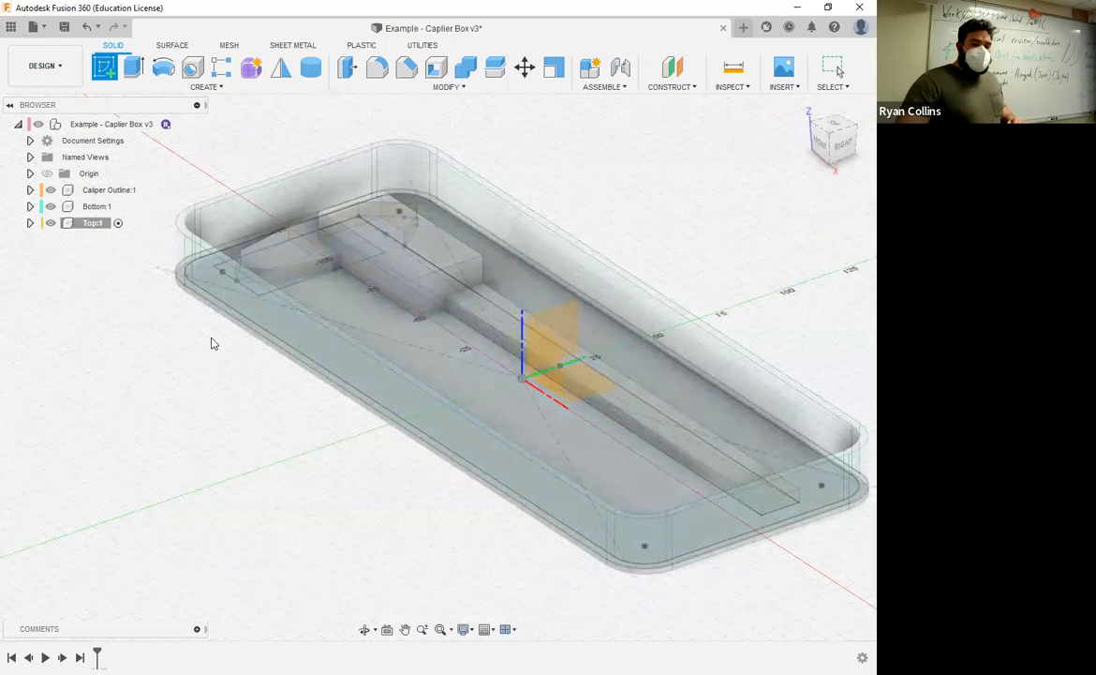
# Change the display environment to Tranquility Blue.
pyautogui.scroll(3, 211, 344)
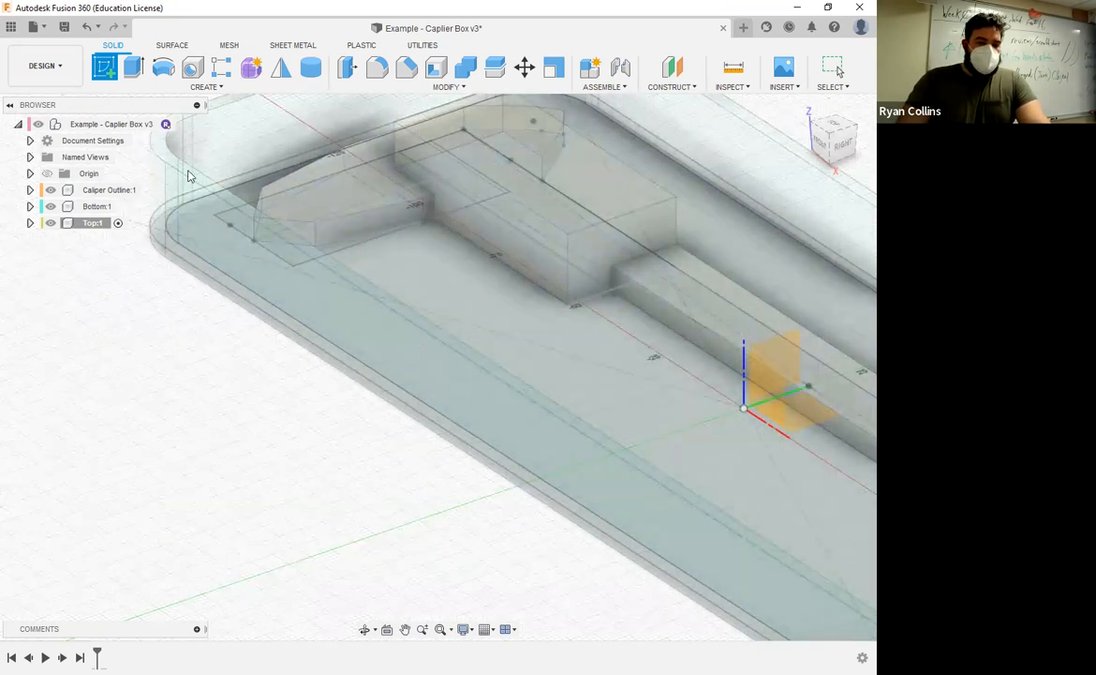
pyautogui.moveTo(226, 277); pyautogui.dragTo(398, 442, button='middle')
pyautogui.scroll(3, 302, 291)
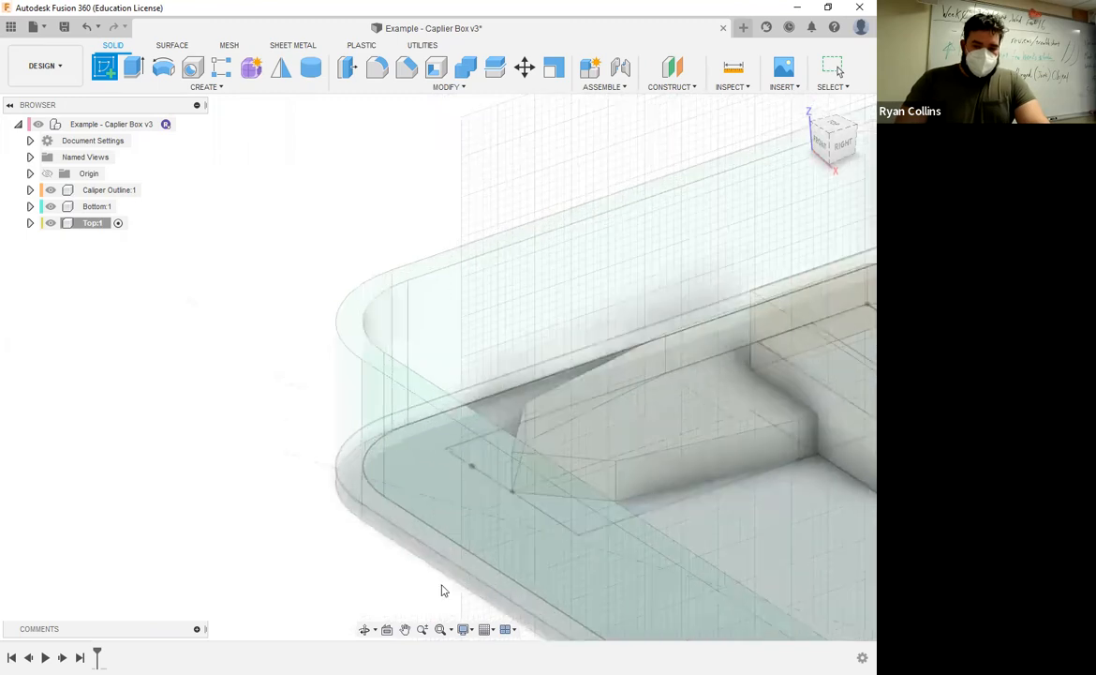
pyautogui.click(463, 629)
pyautogui.moveTo(511, 535)
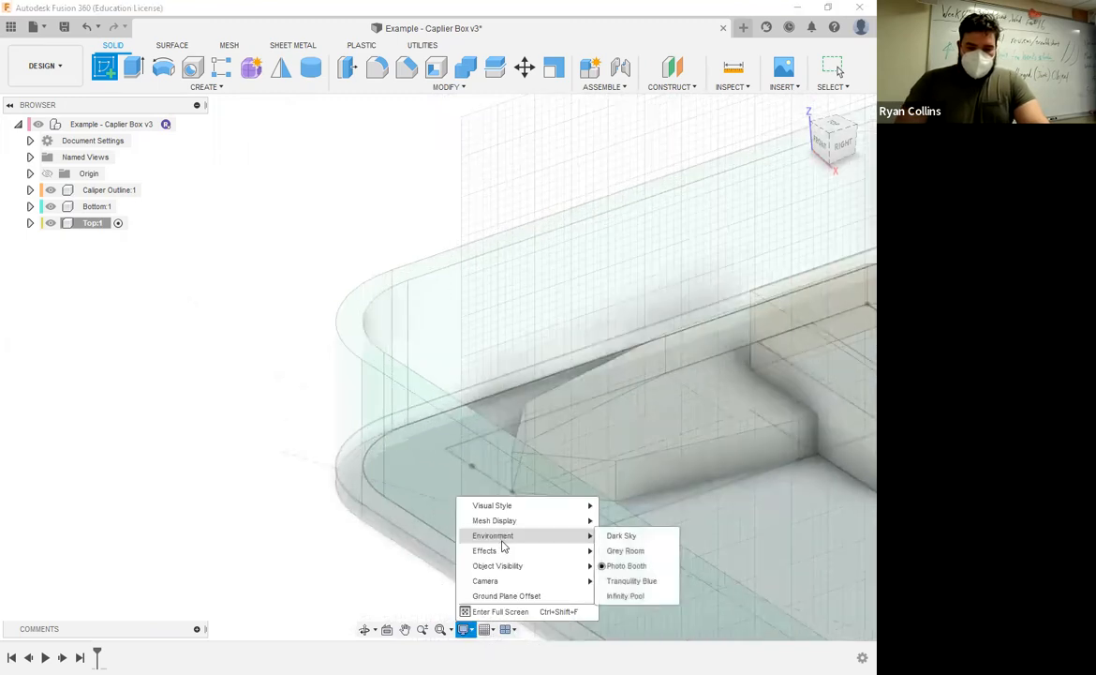
pyautogui.click(632, 581)
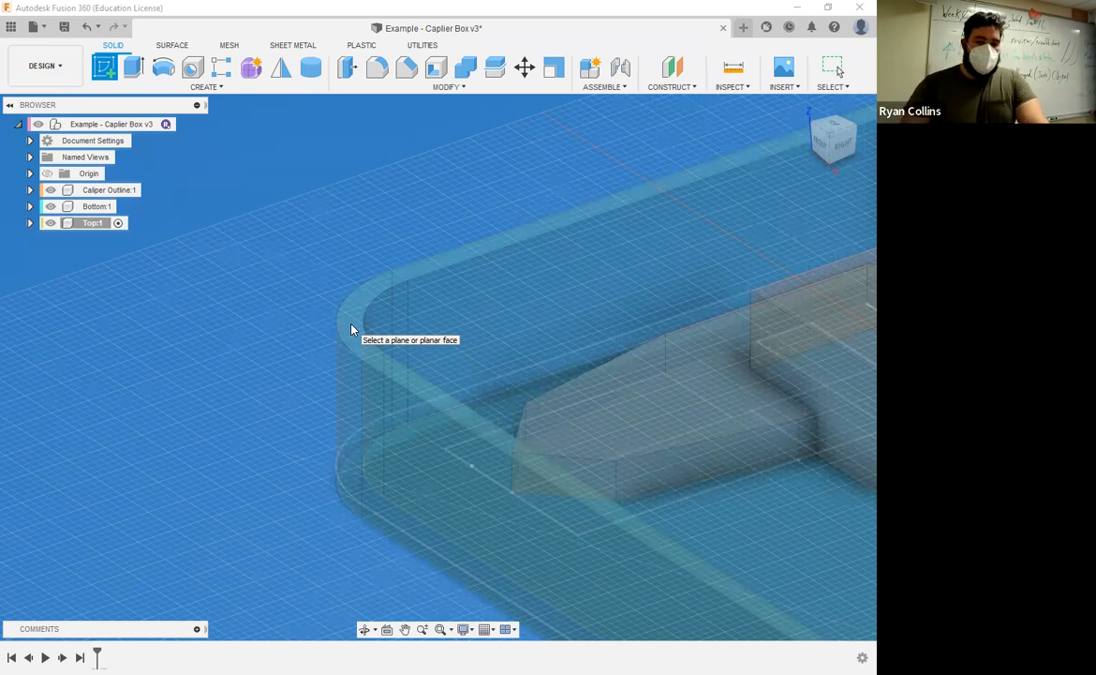
# Place the Top component's sketch on the upper rim face of the bottom box's wall.
pyautogui.click(352, 329)
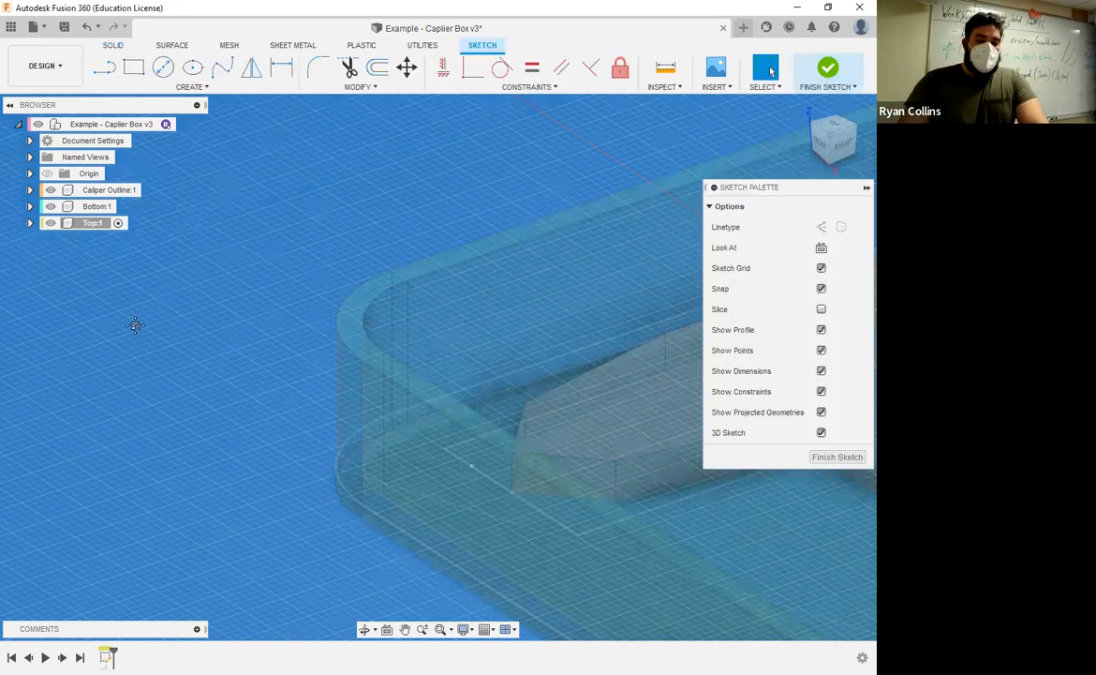
pyautogui.moveTo(499, 181); pyautogui.dragTo(203, 298, button='middle')
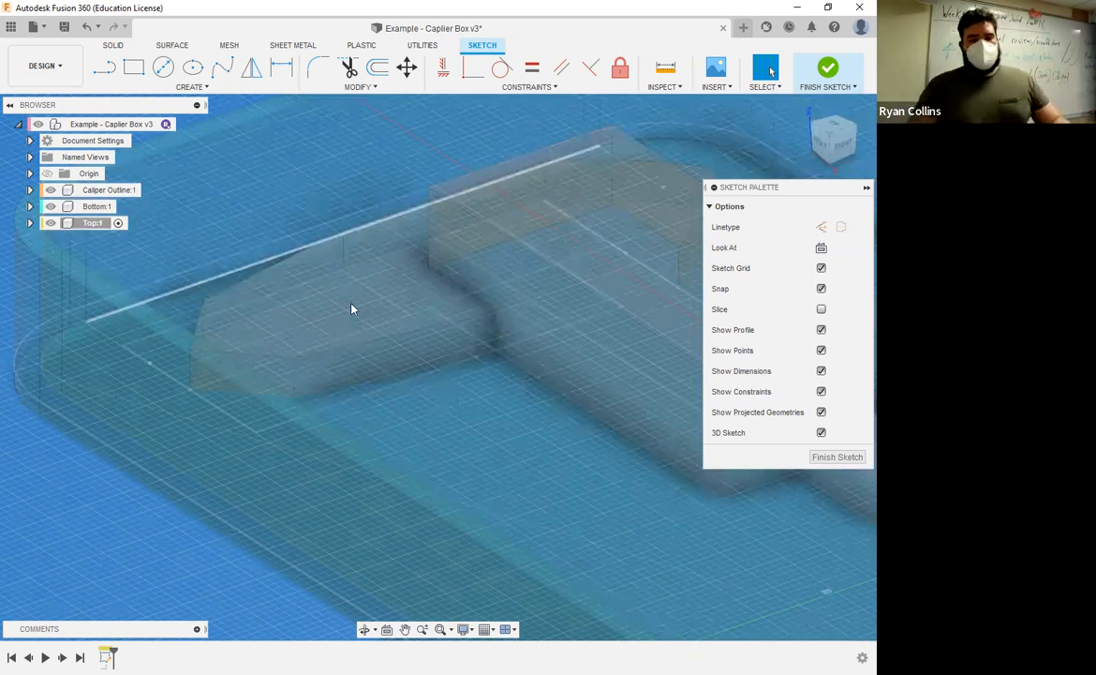
# Start projecting the bottom box's upper outer rim into the Top sketch, picking the rear long edge and the edges at the caliper beam's tip end.
pyautogui.scroll(-5, 352, 309)
pyautogui.moveTo(375, 253)
pyautogui.keyDown('shift'); pyautogui.mouseDown(button='middle')
pyautogui.moveTo(401, 233)
pyautogui.moveTo(431, 245)
pyautogui.mouseUp(button='middle'); pyautogui.keyUp('shift')
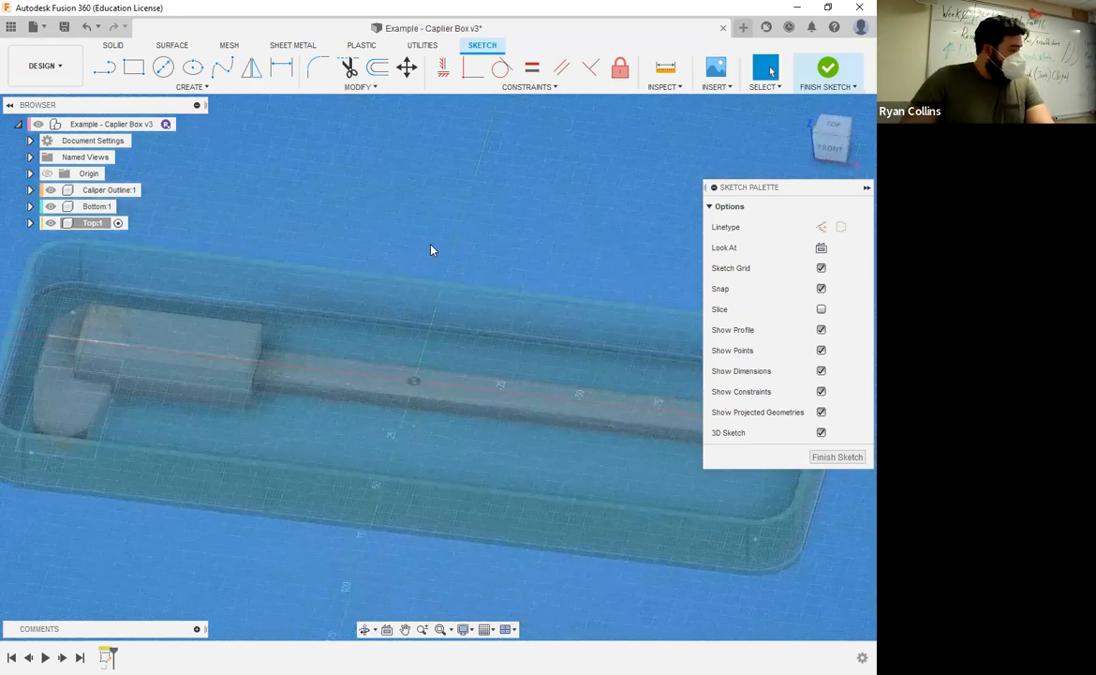
pyautogui.scroll(-3, 478, 306)
pyautogui.moveTo(507, 339); pyautogui.dragTo(413, 328, button='middle')
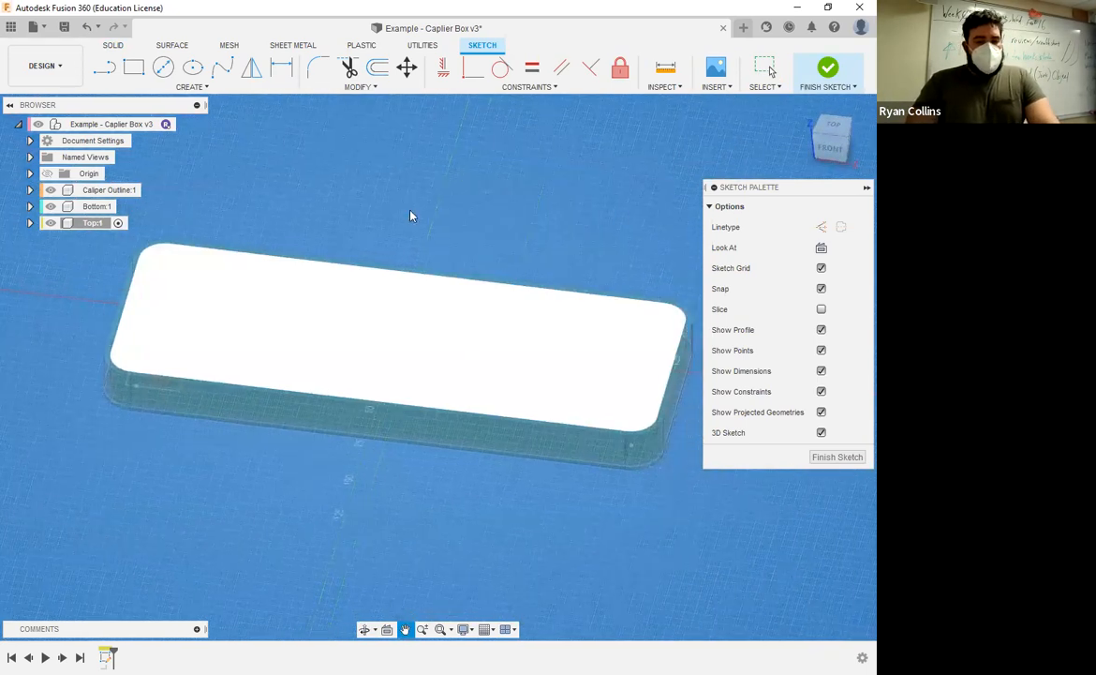
pyautogui.keyDown('shift'); pyautogui.moveTo(480, 224); pyautogui.dragTo(457, 226, button='middle'); pyautogui.keyUp('shift')
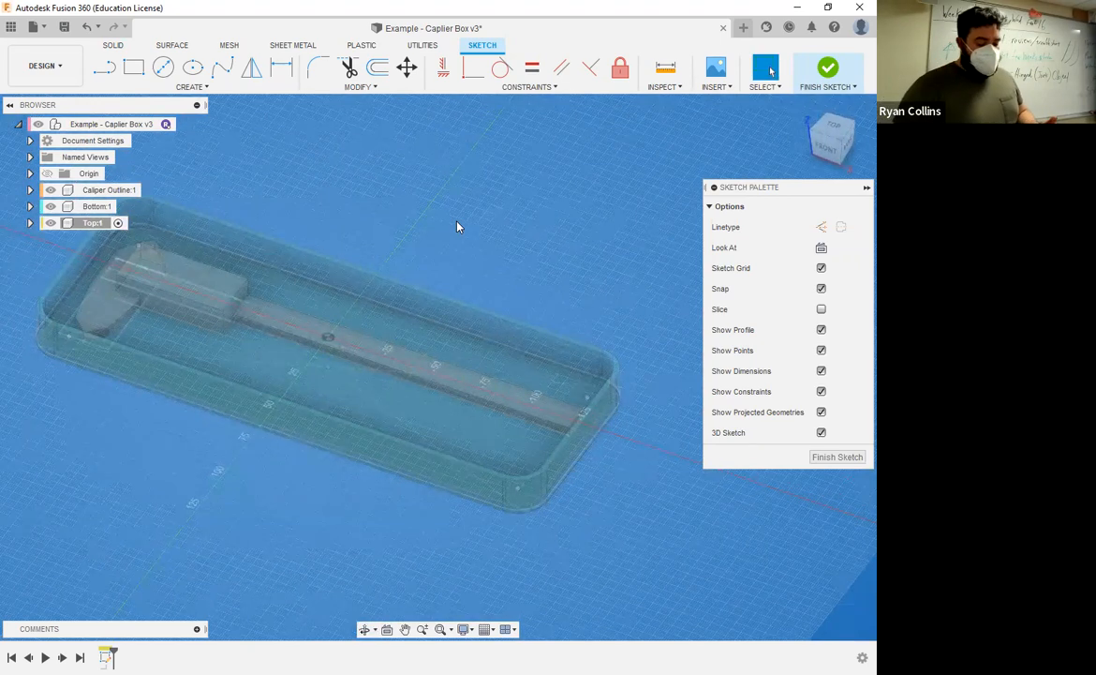
pyautogui.press('p')
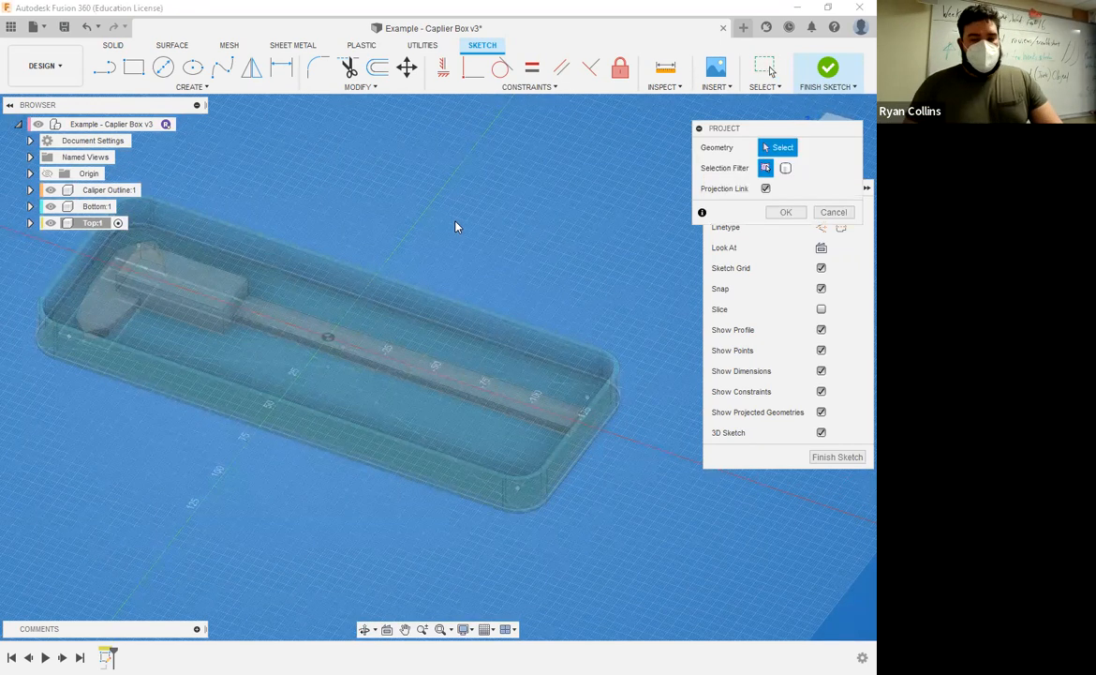
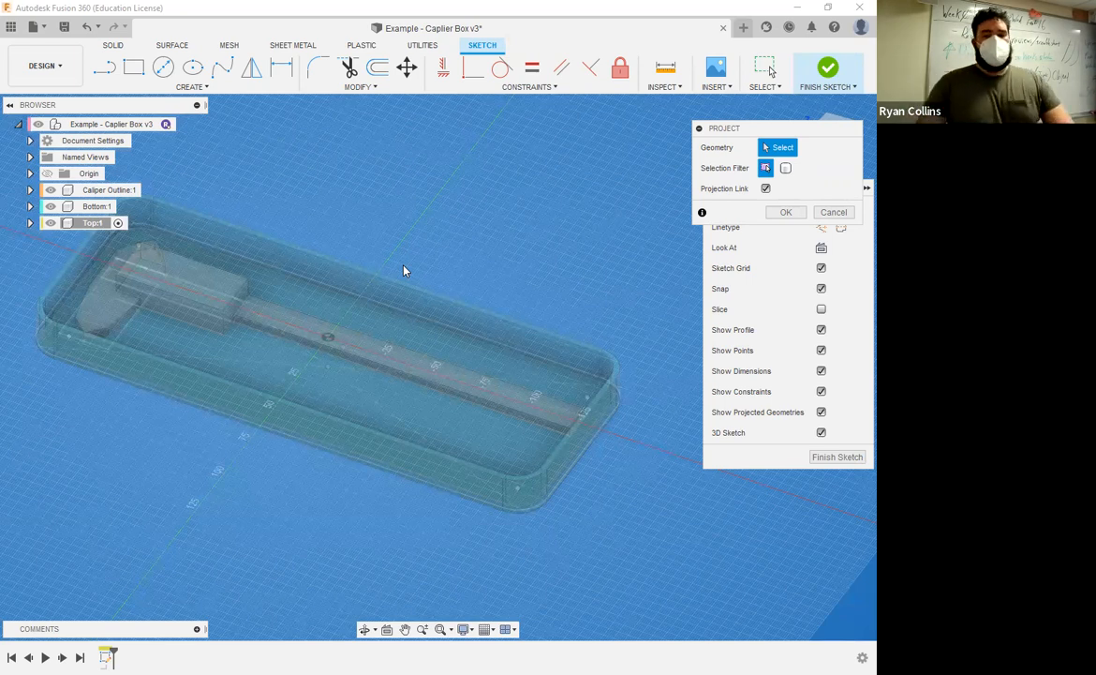
pyautogui.scroll(-3, 416, 256)
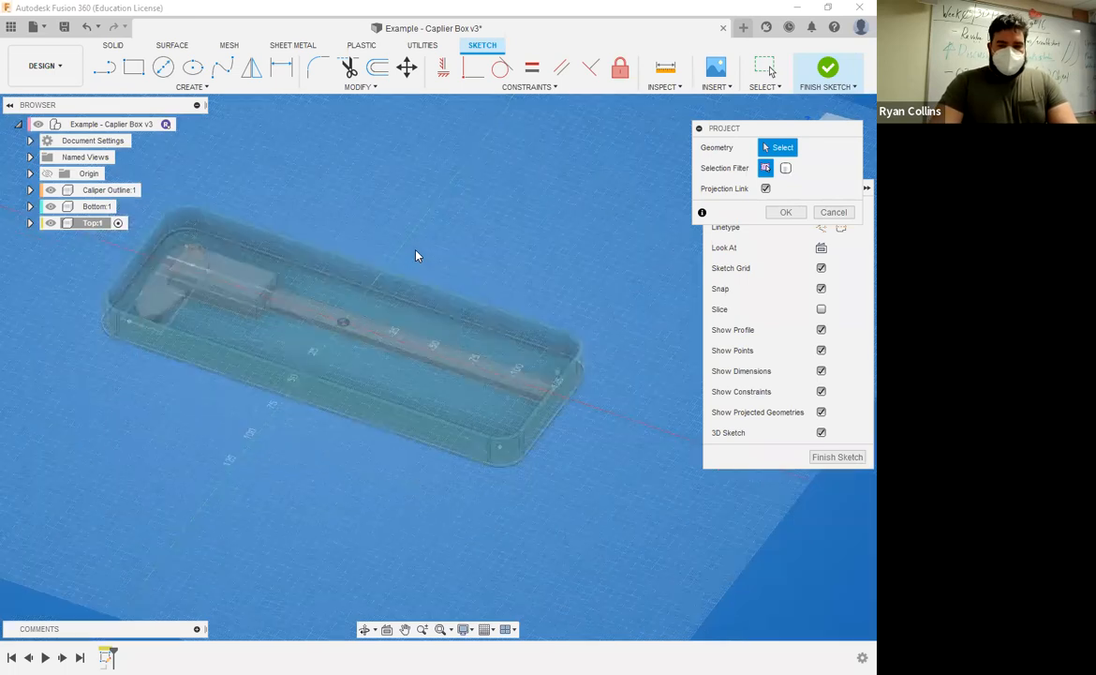
pyautogui.scroll(5, 433, 308)
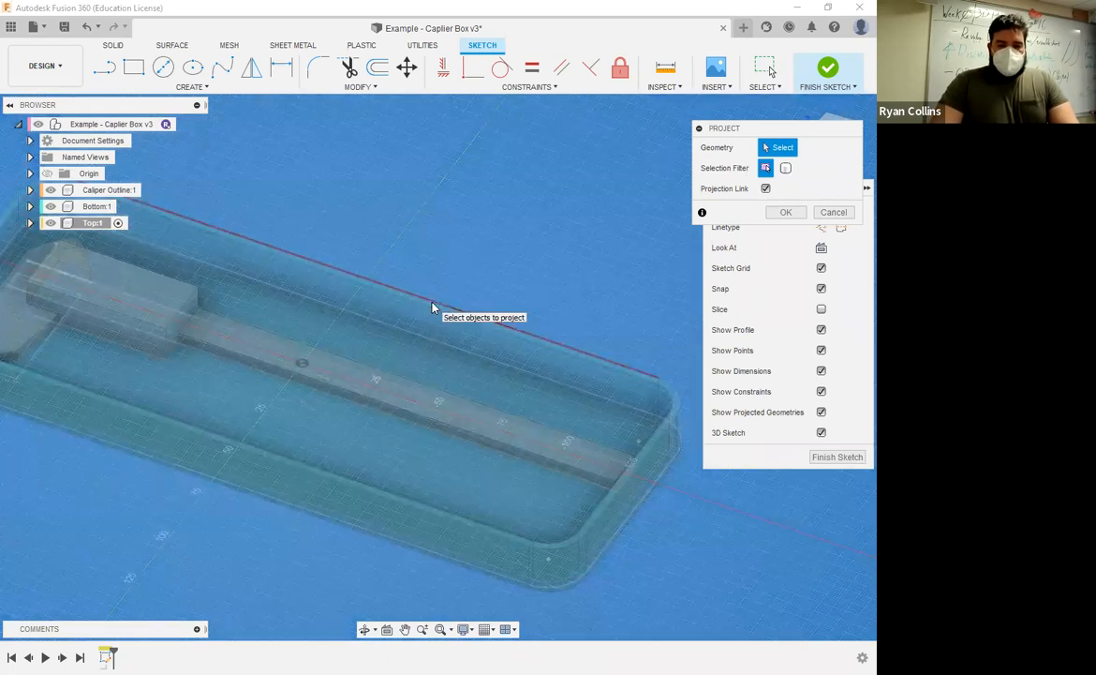
pyautogui.click(562, 352)
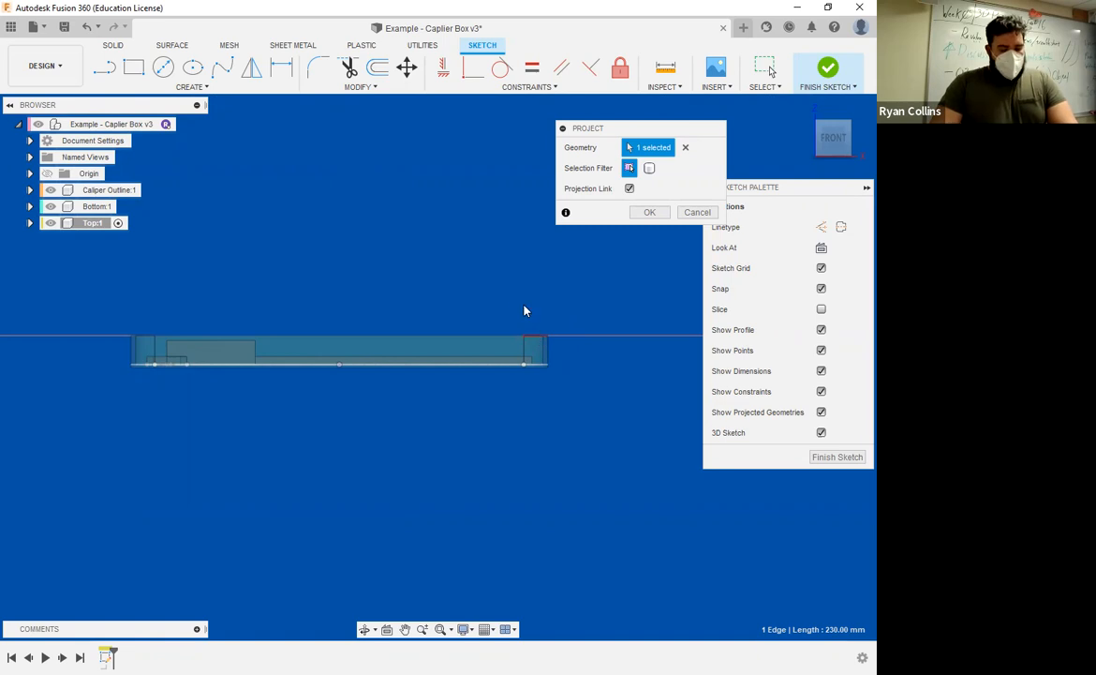
pyautogui.keyDown('shift'); pyautogui.moveTo(521, 309); pyautogui.dragTo(522, 374, button='middle'); pyautogui.keyUp('shift')
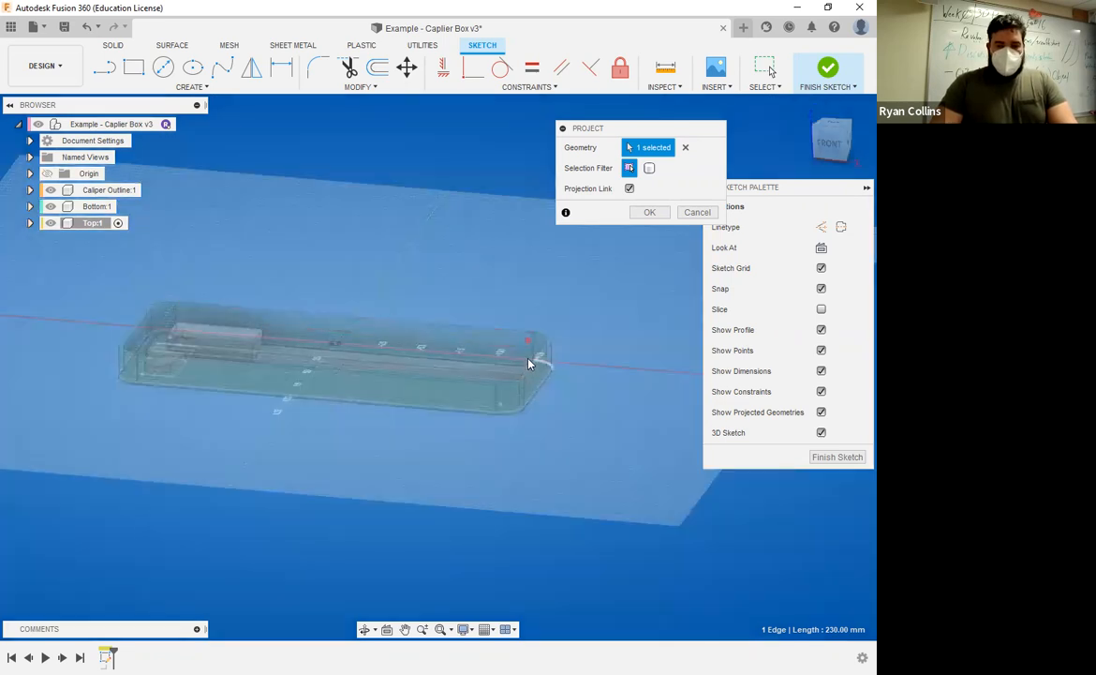
pyautogui.scroll(3, 579, 323)
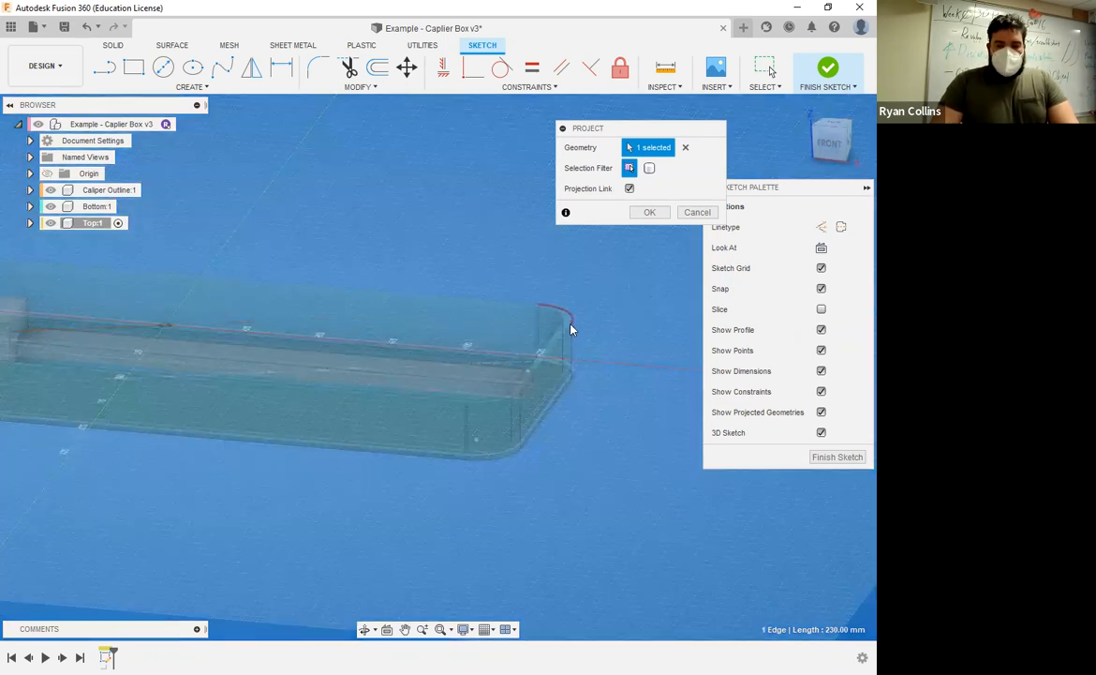
pyautogui.click(492, 409)
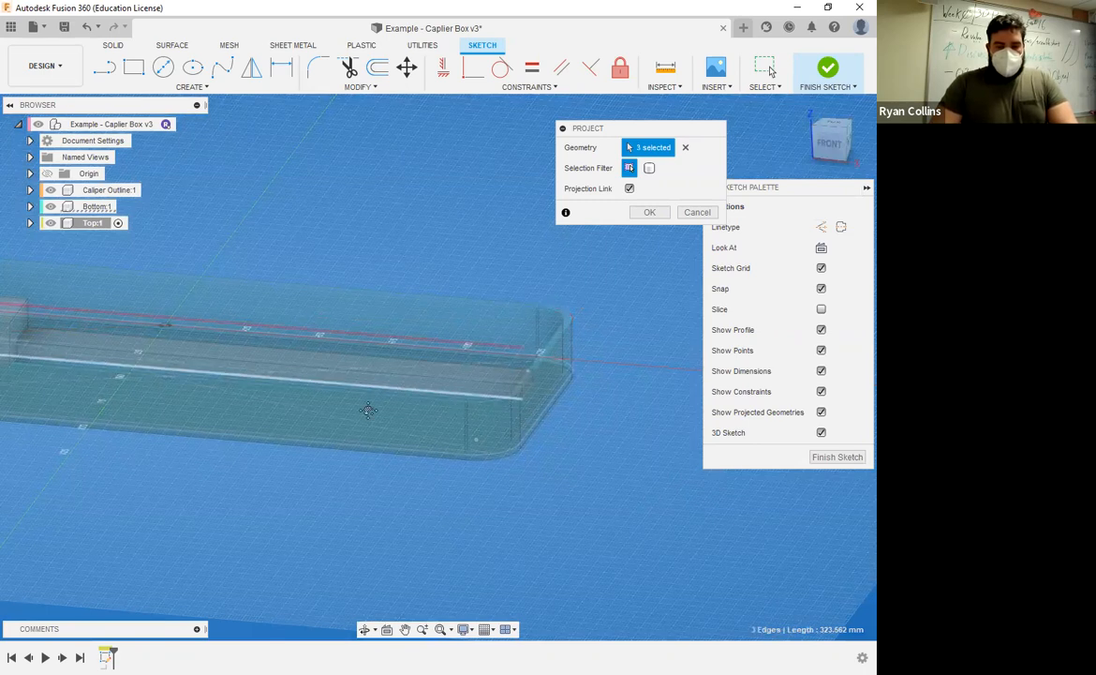
# Add the front long edge and the edges and corner arcs at the caliper's jaw end to complete the projection's outer rim selection.
pyautogui.moveTo(369, 411); pyautogui.dragTo(693, 448, button='middle')
pyautogui.moveTo(250, 392); pyautogui.dragTo(390, 409, button='middle')
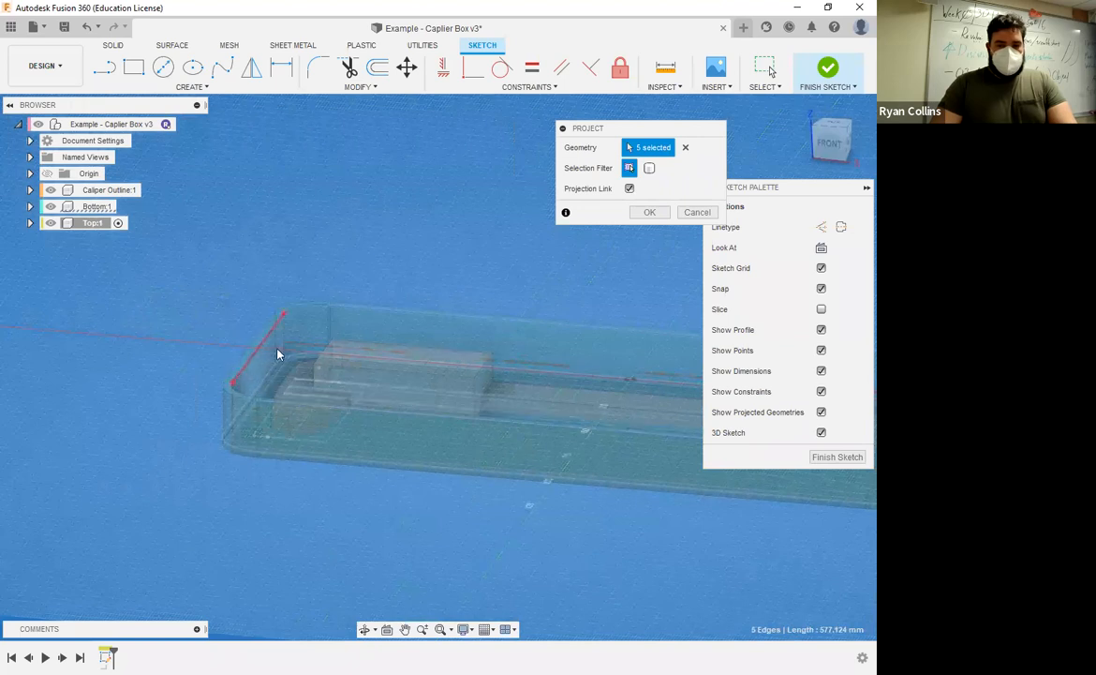
pyautogui.click(232, 388)
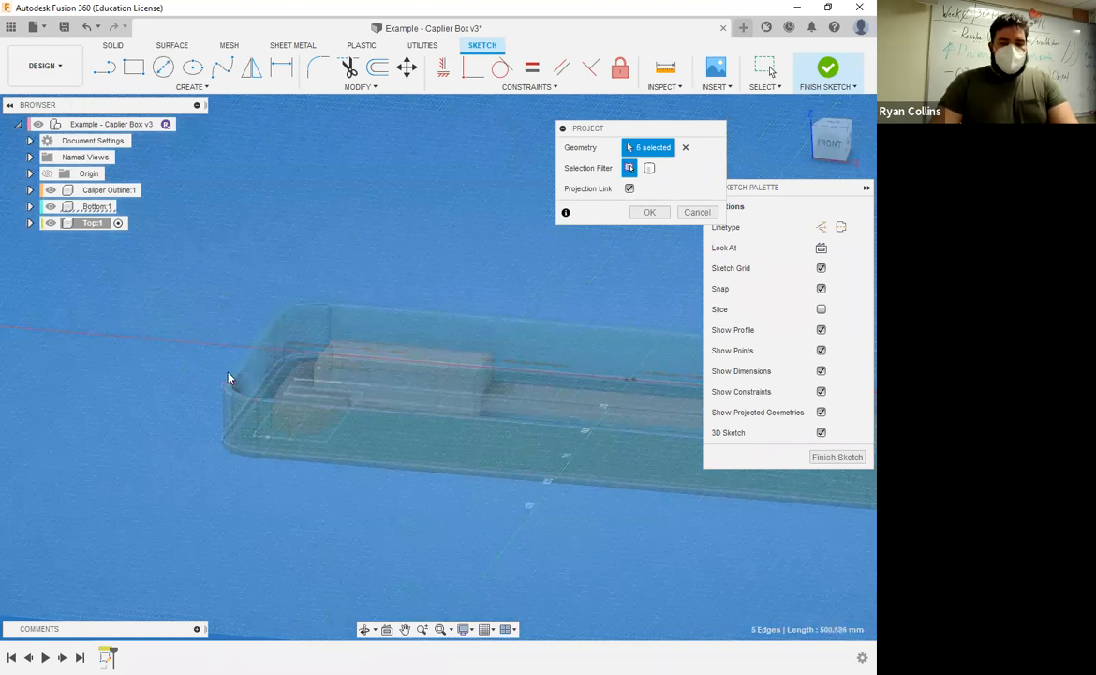
pyautogui.click(289, 303)
pyautogui.click(356, 304)
pyautogui.moveTo(507, 308); pyautogui.dragTo(445, 301, button='middle')
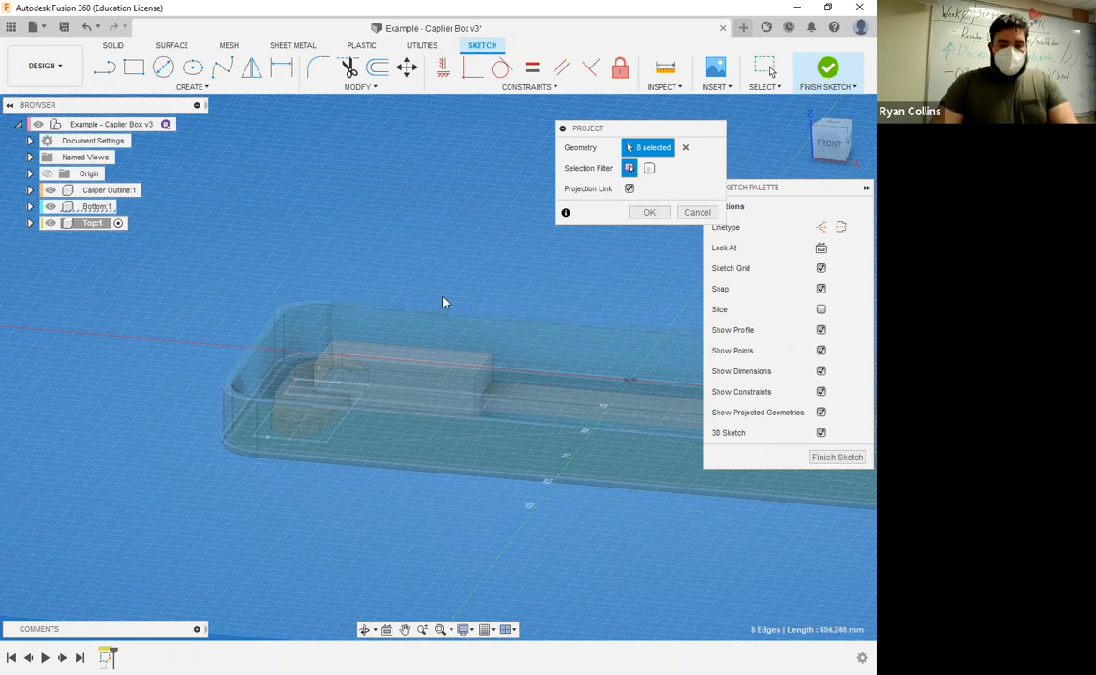
pyautogui.click(420, 311)
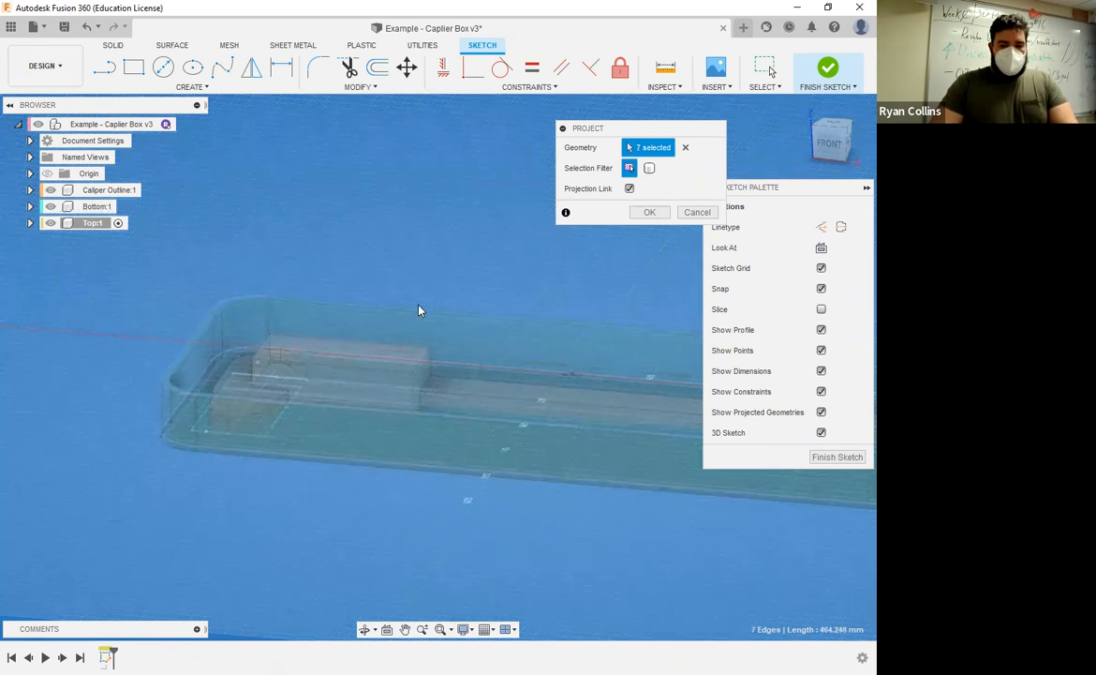
pyautogui.scroll(1, 275, 310)
pyautogui.click(275, 309)
pyautogui.scroll(4, 434, 428)
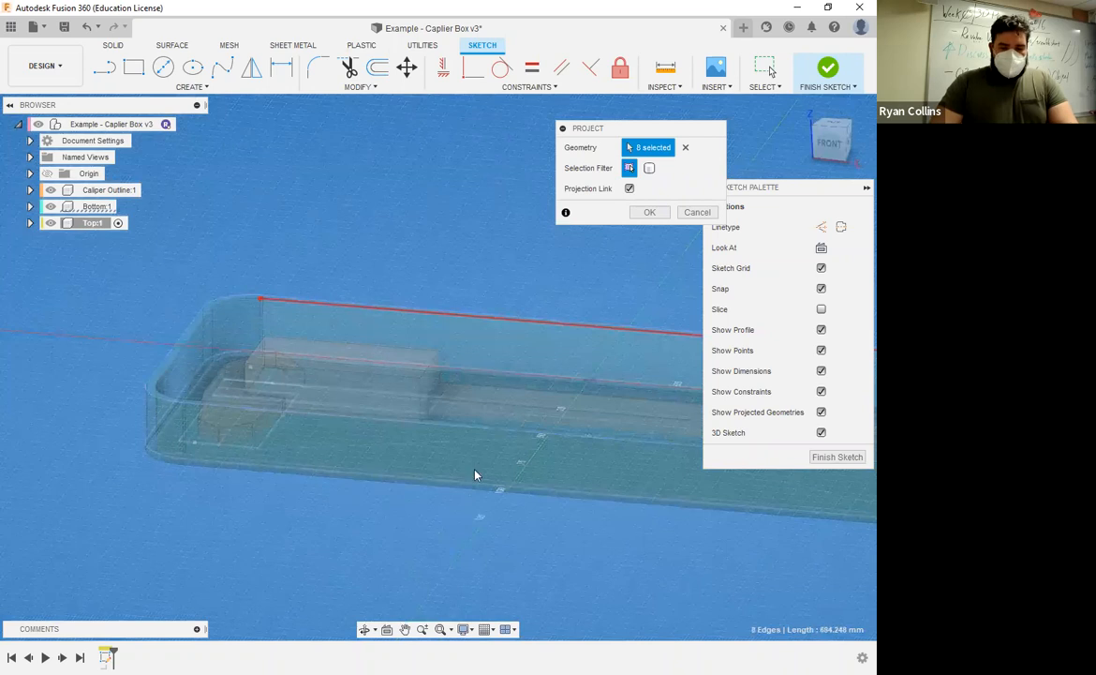
# Change the display environment to Photo Booth.
pyautogui.click(466, 632)
pyautogui.moveTo(497, 535)
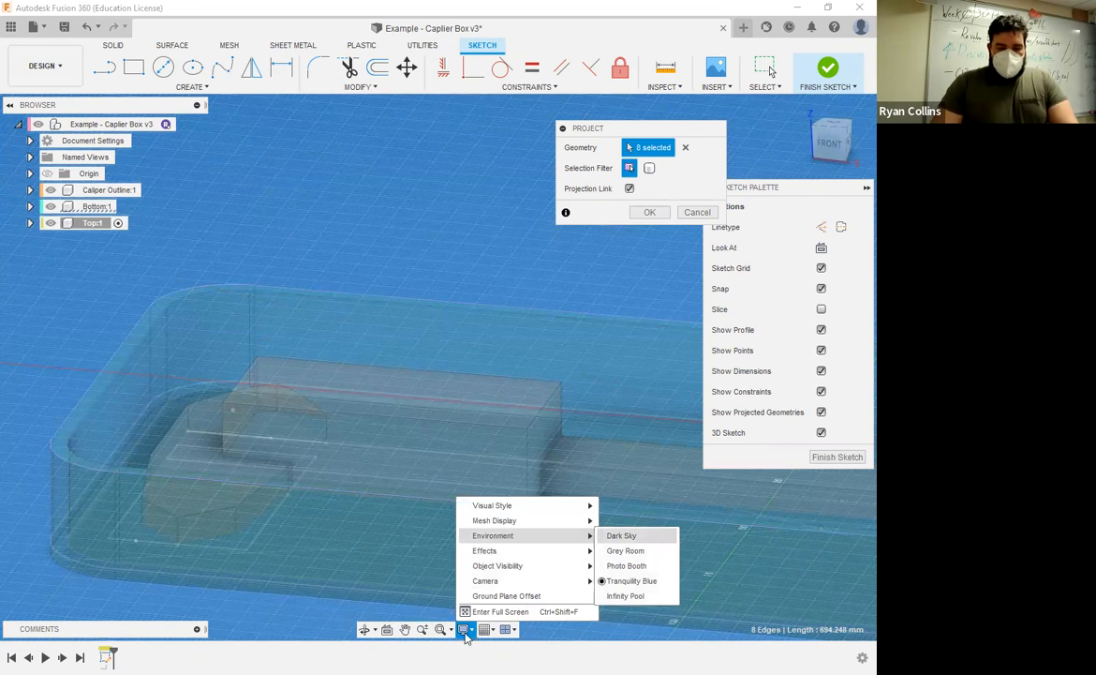
pyautogui.click(607, 536)
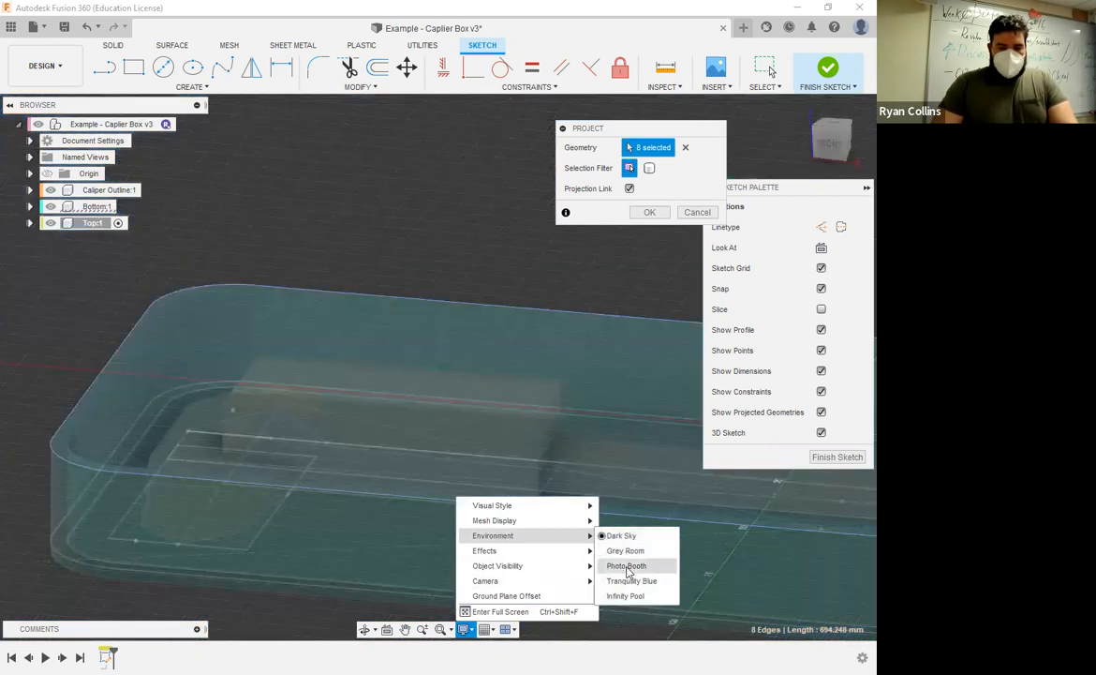
pyautogui.click(627, 566)
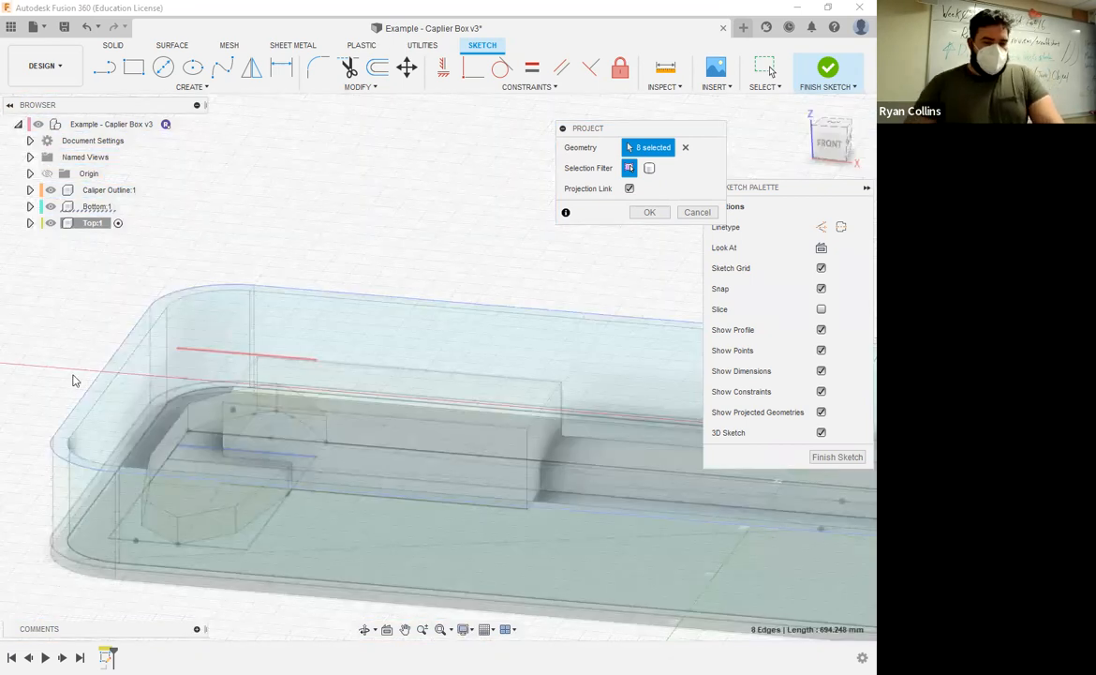
# Check the selected outer rim edges up close and apply their projection to the Top sketch.
pyautogui.scroll(5, 94, 375)
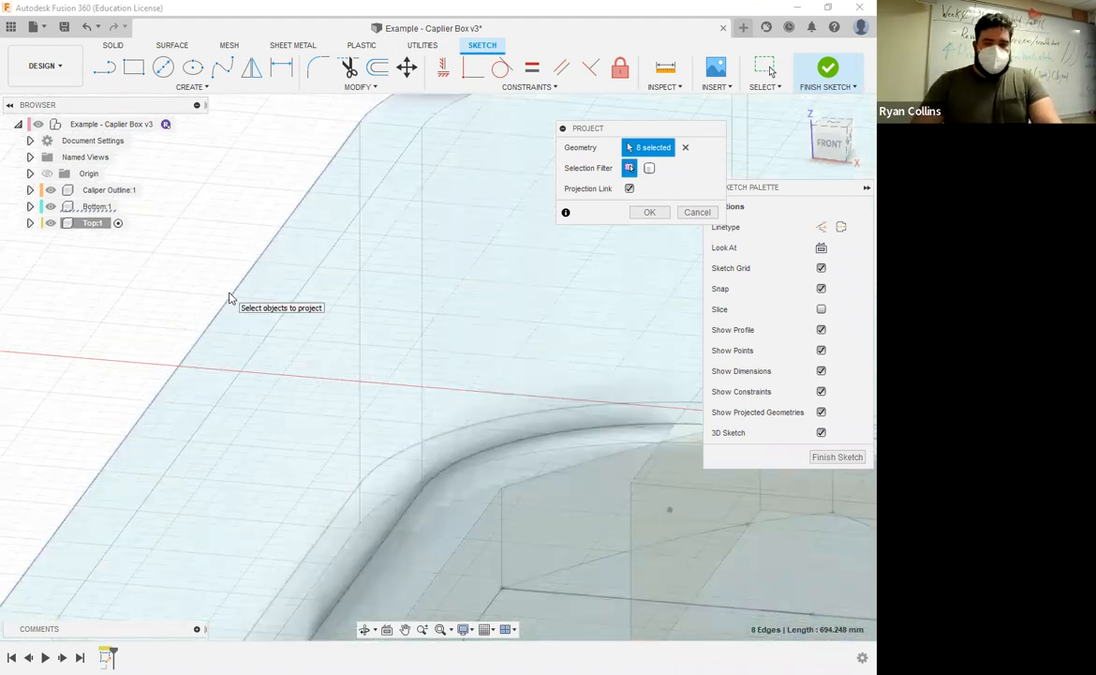
pyautogui.scroll(-5, 609, 192)
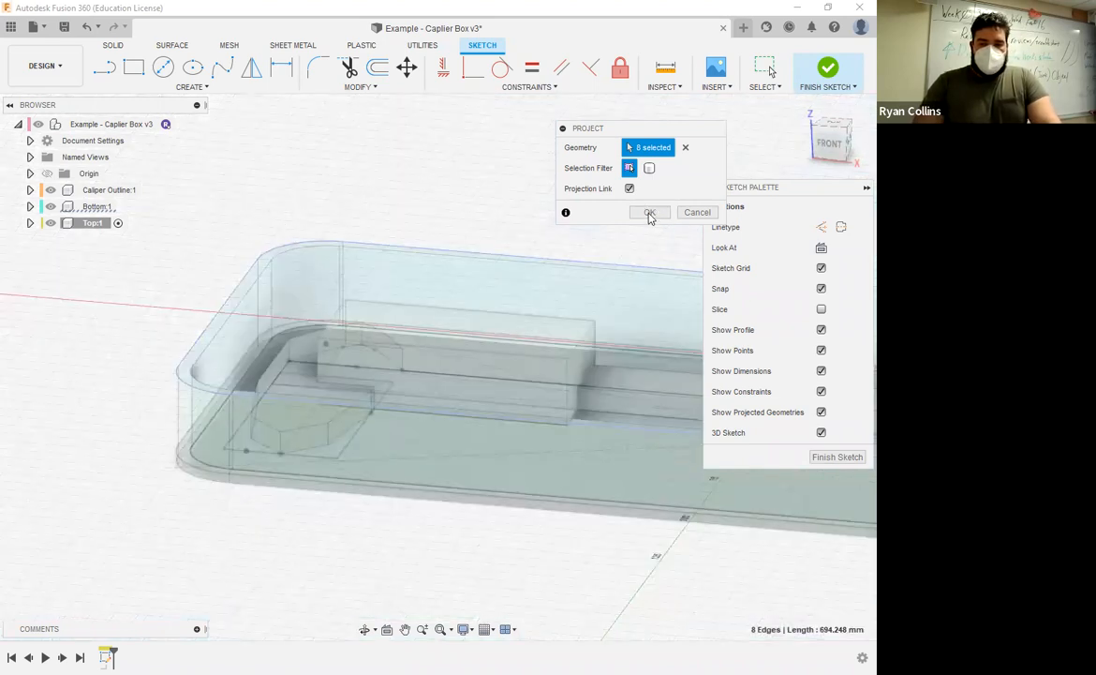
pyautogui.click(649, 213)
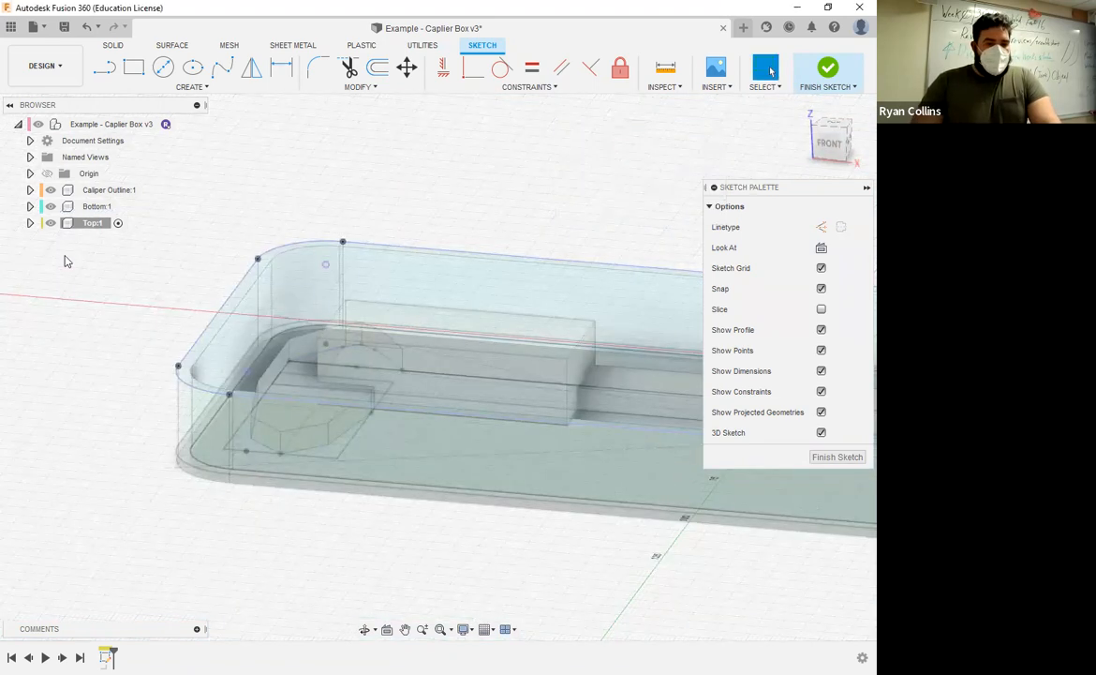
# Hide the Bottom component to inspect the projected rounded-rectangle outline, and finish the Top component's sketch.
pyautogui.click(97, 206)
pyautogui.press('v')
pyautogui.moveTo(293, 518); pyautogui.dragTo(93, 482, button='middle')
pyautogui.scroll(-4, 502, 509)
pyautogui.moveTo(501, 509); pyautogui.dragTo(267, 436, button='middle')
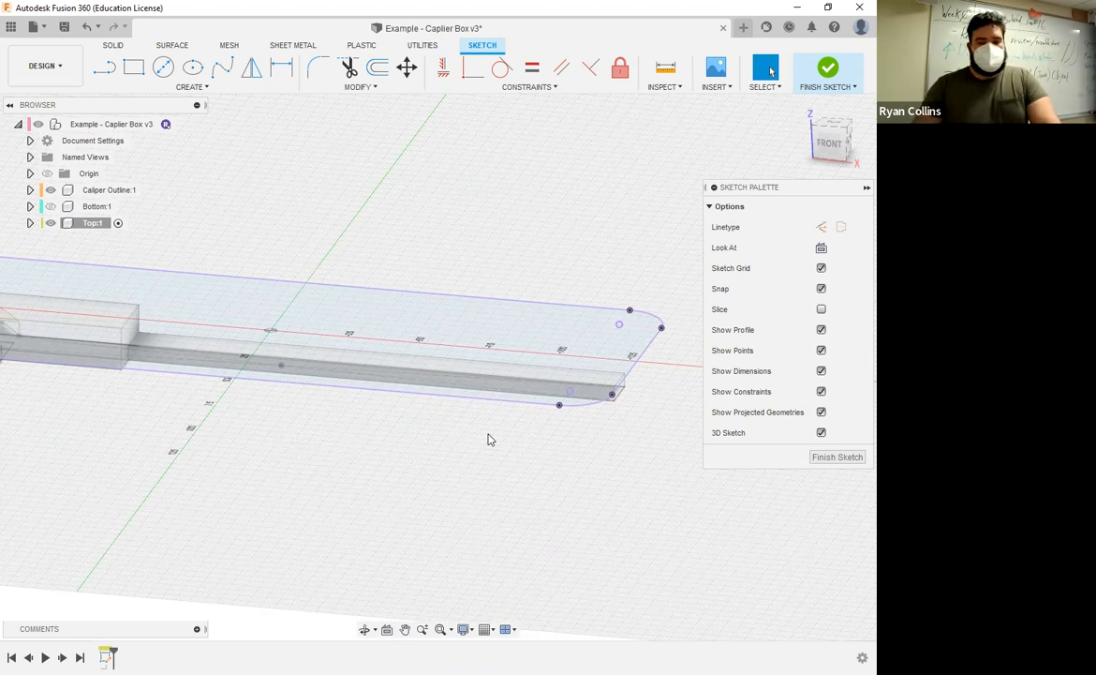
pyautogui.moveTo(208, 377); pyautogui.dragTo(414, 443, button='middle')
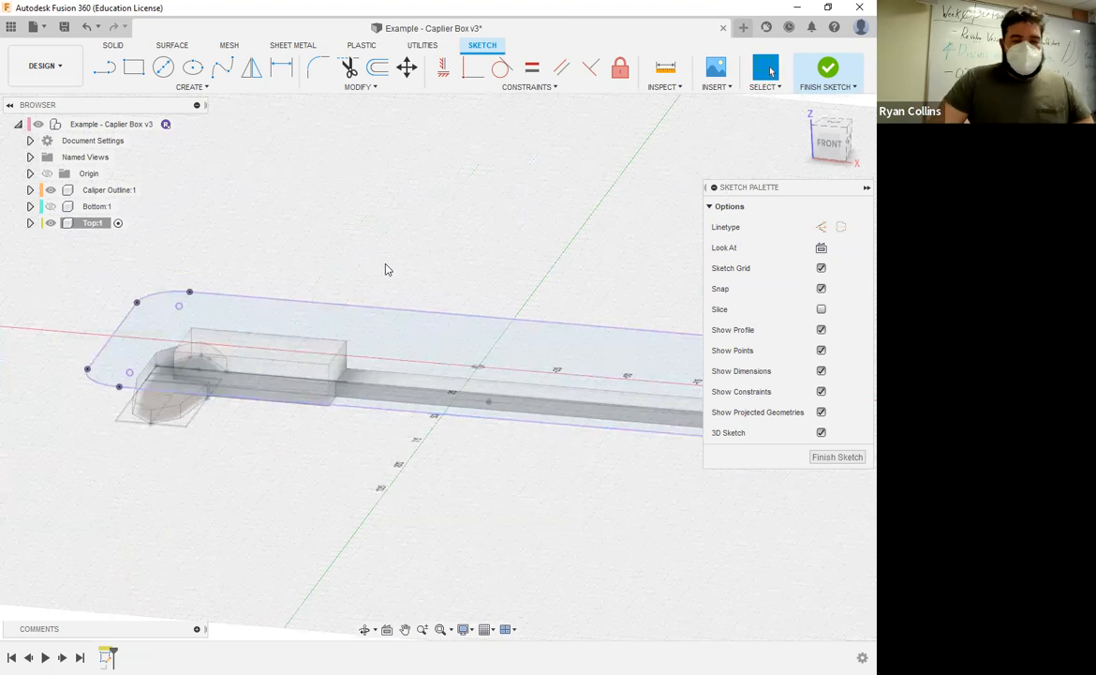
pyautogui.scroll(-5, 392, 277)
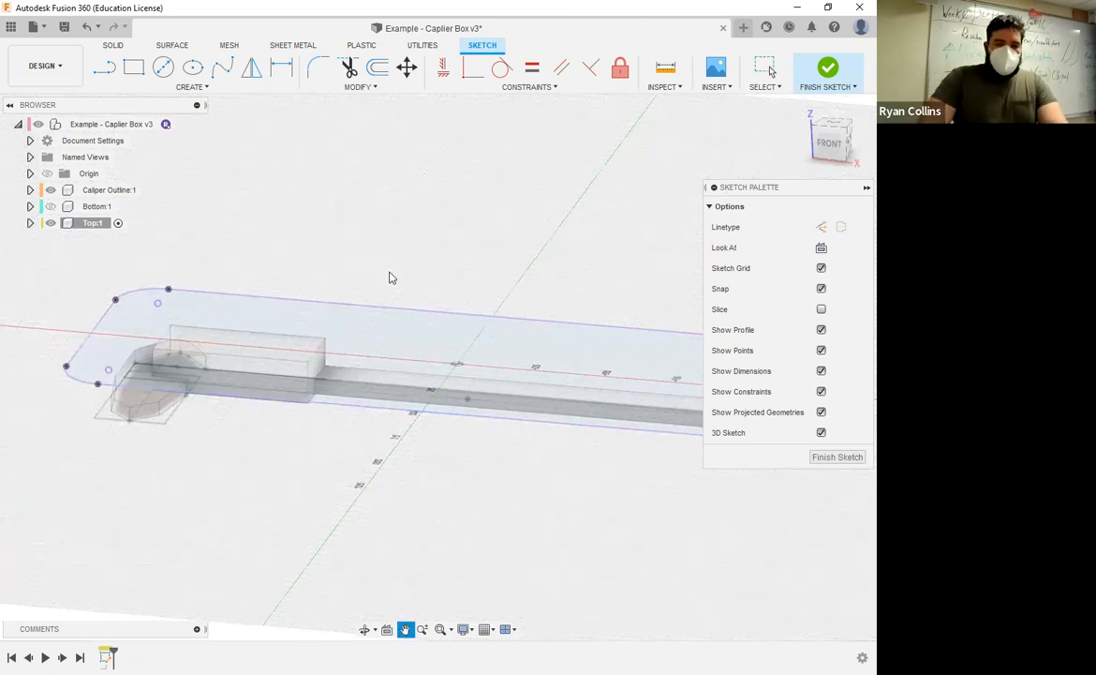
pyautogui.click(829, 74)
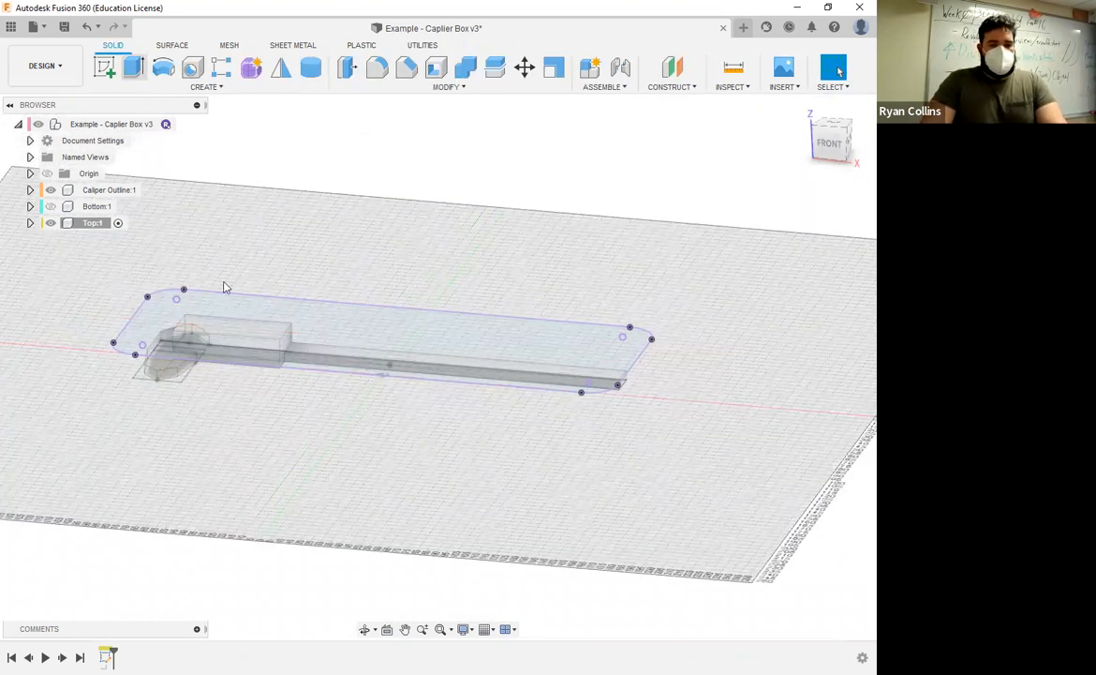
# Extrude the narrow rim profile 2 mm upward as a new body in the Top component, and show the Bottom component again.
pyautogui.press('e')
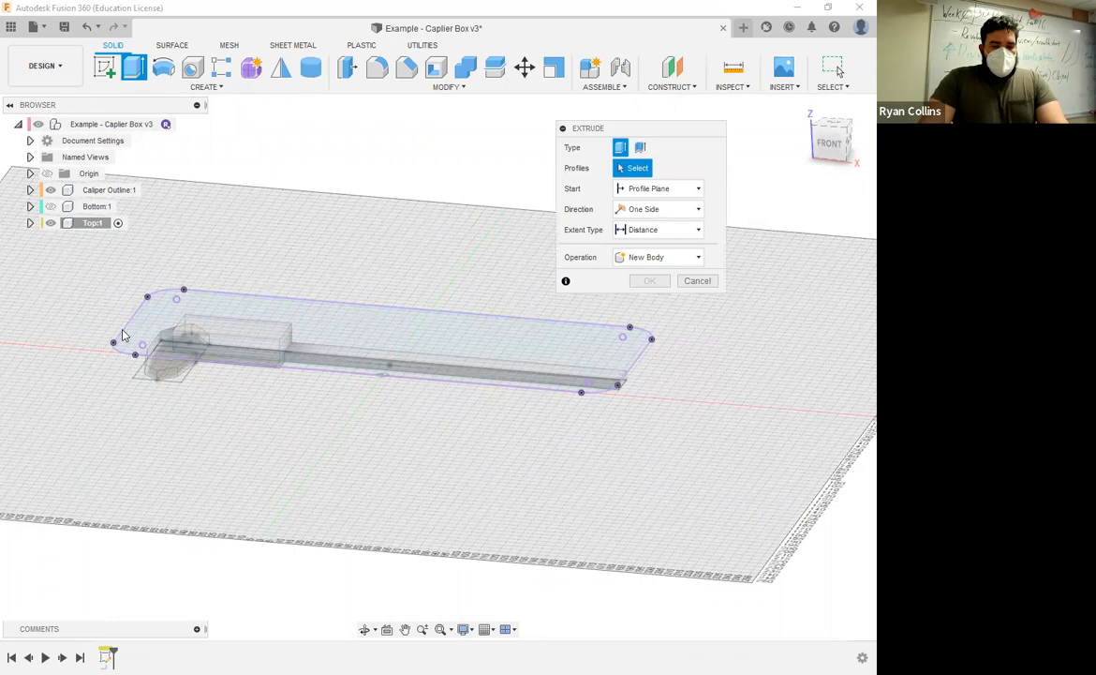
pyautogui.scroll(5, 131, 328)
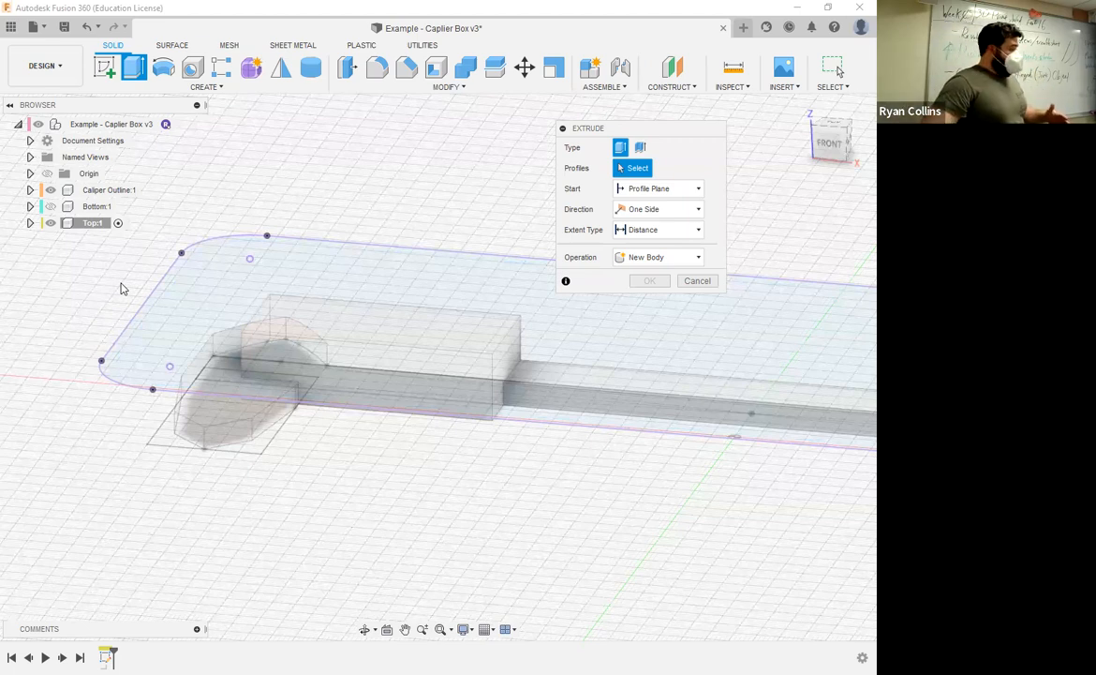
pyautogui.click(51, 207)
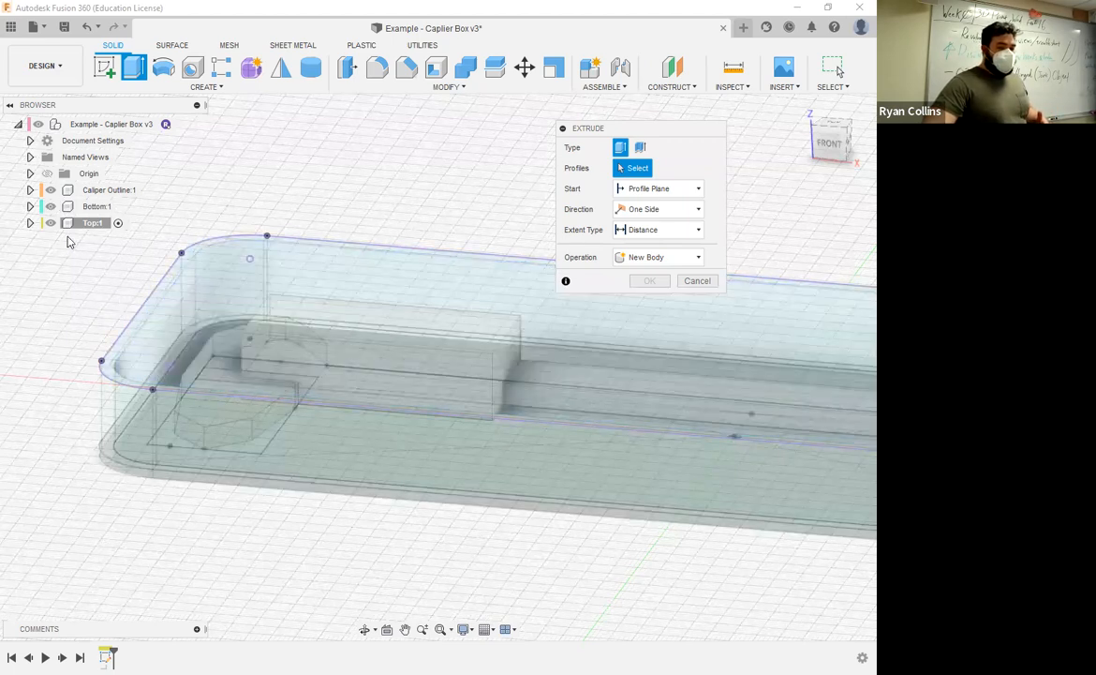
pyautogui.click(51, 207)
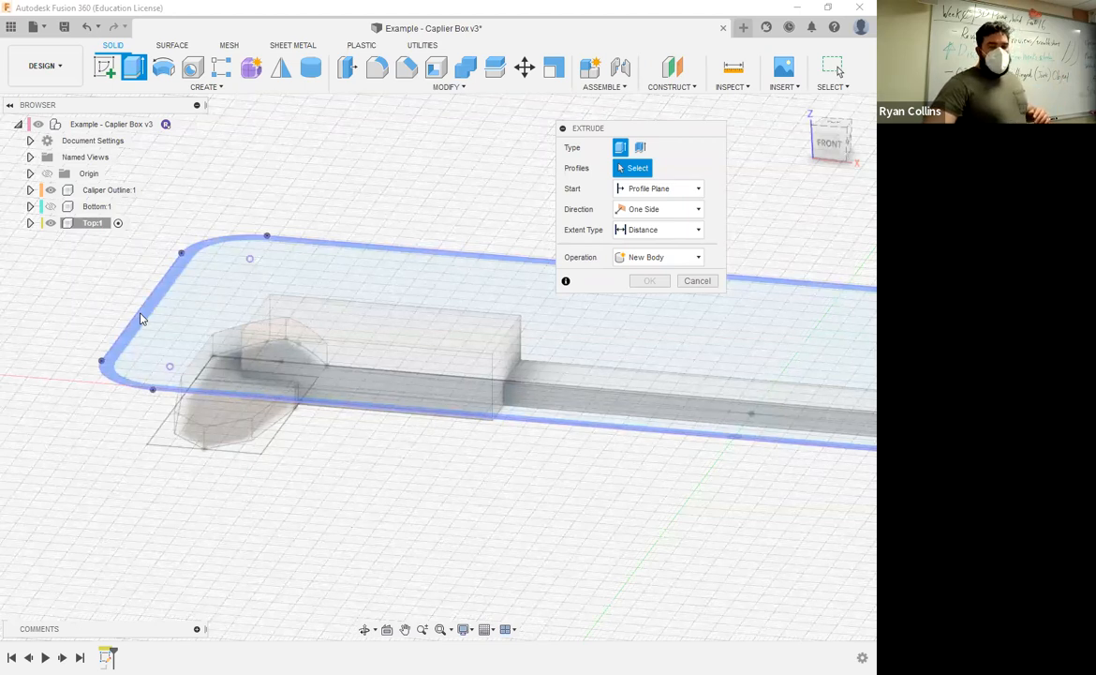
pyautogui.click(141, 319)
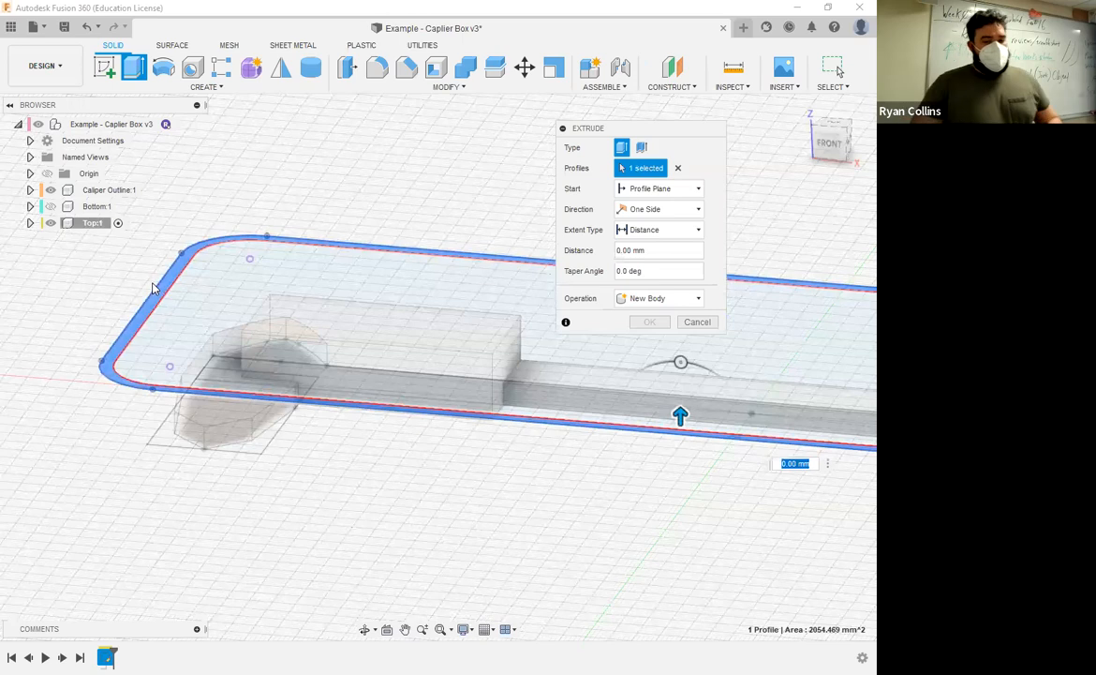
pyautogui.moveTo(724, 387); pyautogui.dragTo(656, 387, button='middle')
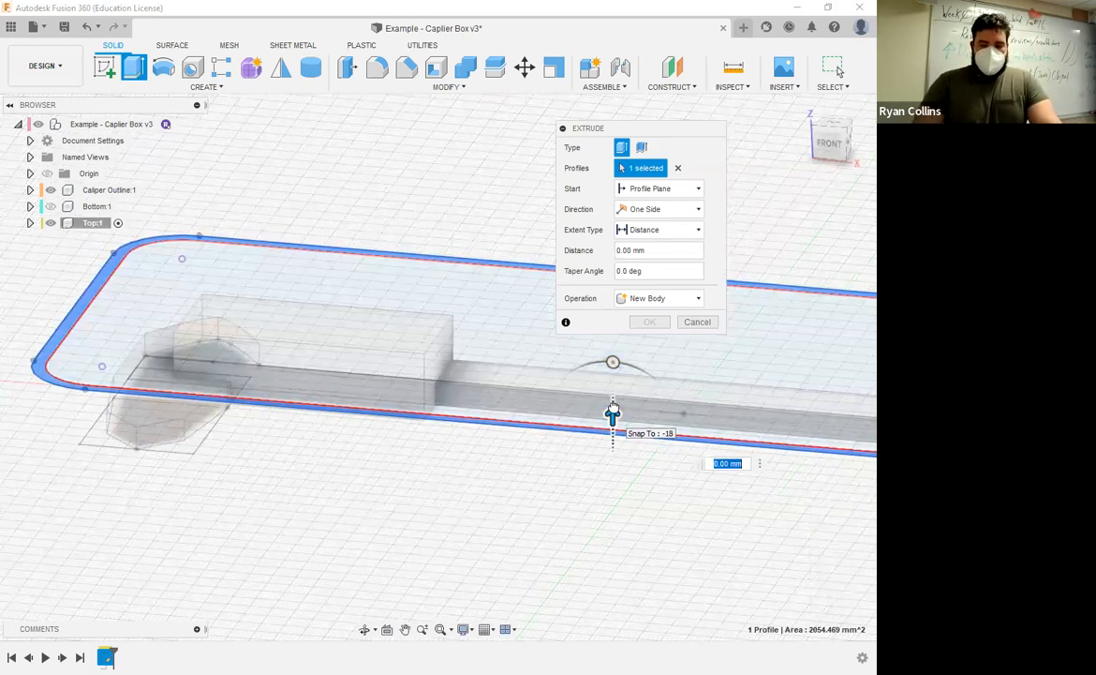
pyautogui.moveTo(612, 407); pyautogui.dragTo(613, 398)
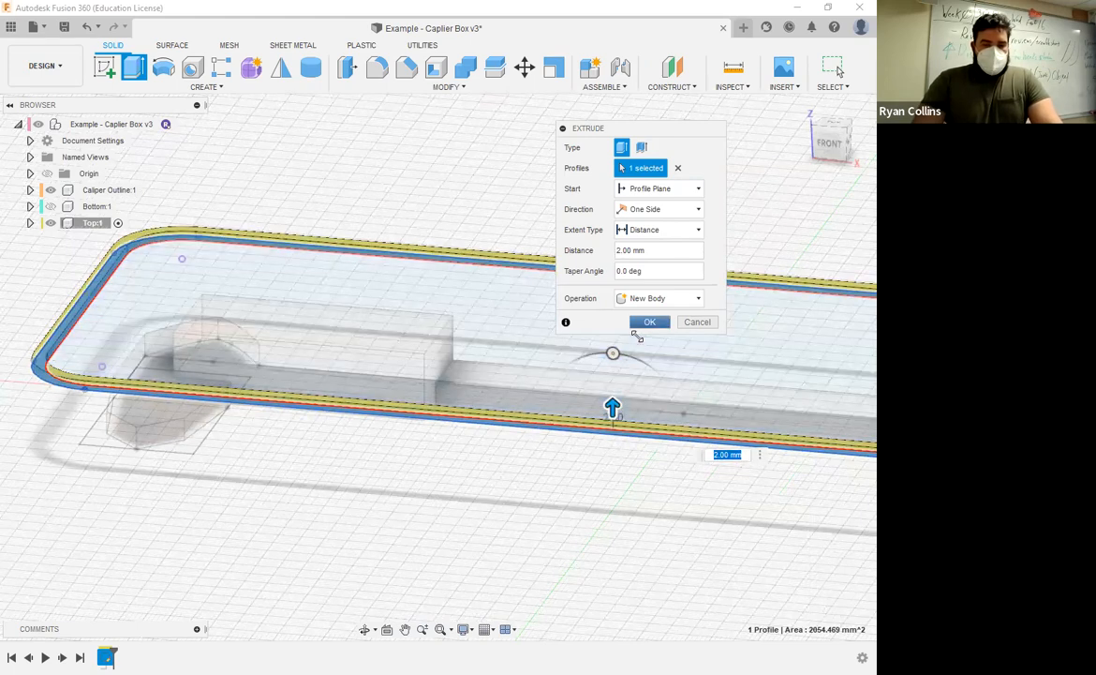
pyautogui.click(649, 322)
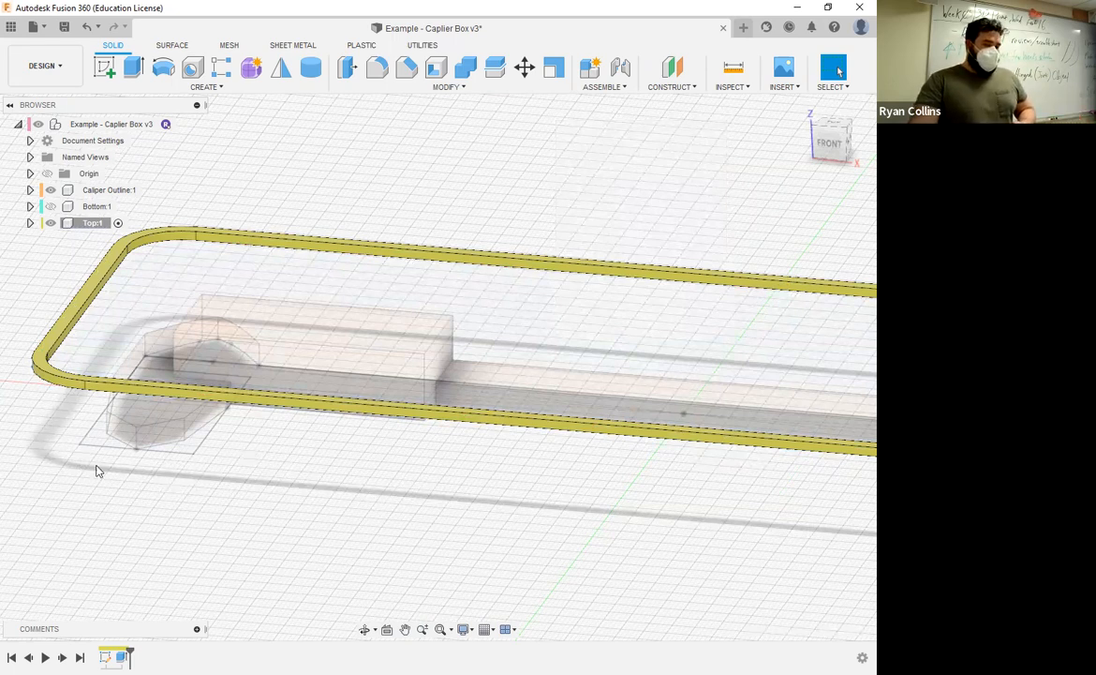
pyautogui.click(51, 207)
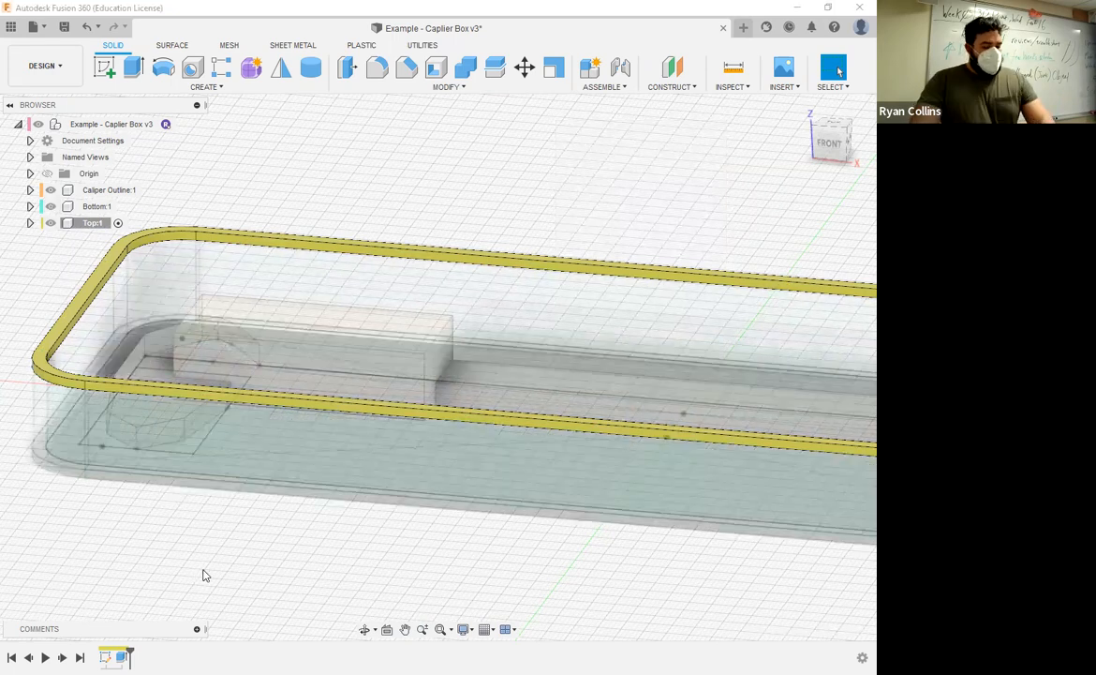
# Hide the Bottom component and show the Top component's sketch for a new extrusion.
pyautogui.keyDown('shift'); pyautogui.moveTo(223, 539); pyautogui.dragTo(328, 497, button='middle'); pyautogui.keyUp('shift')
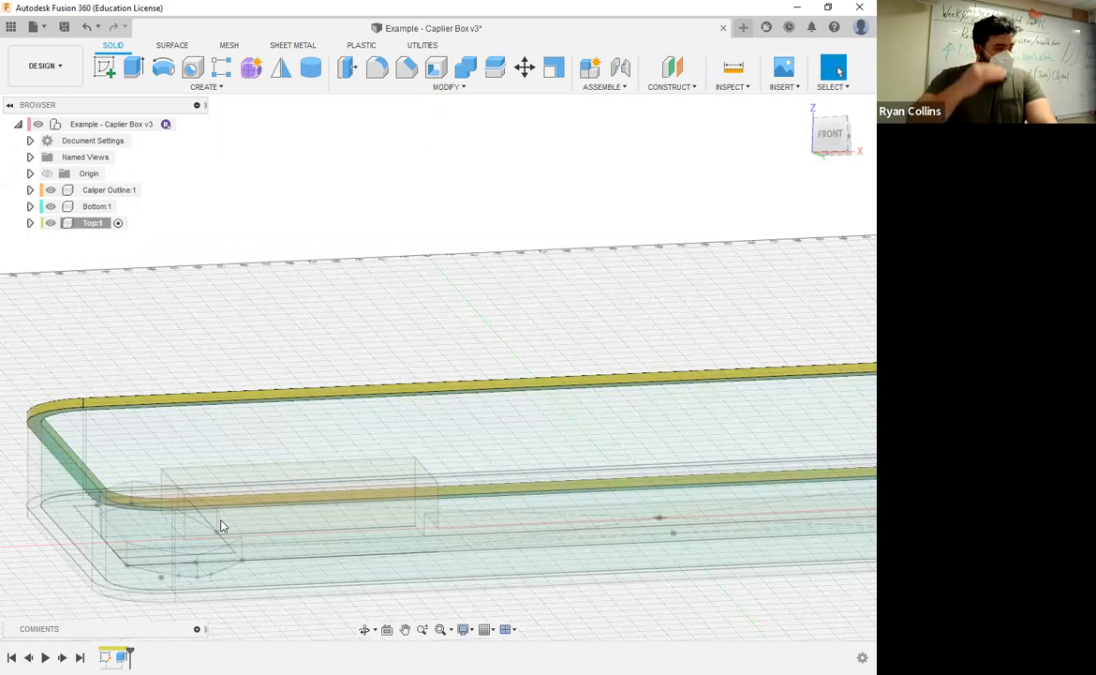
pyautogui.keyDown('shift'); pyautogui.moveTo(222, 526); pyautogui.dragTo(50, 346, button='middle'); pyautogui.keyUp('shift')
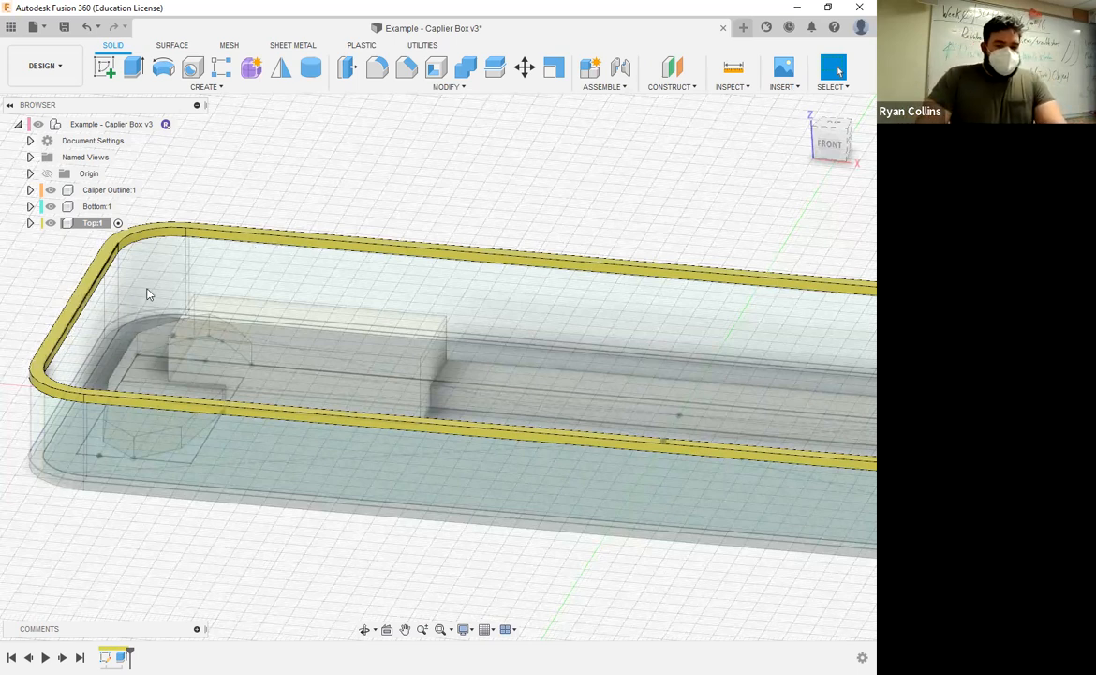
pyautogui.scroll(-3, 382, 274)
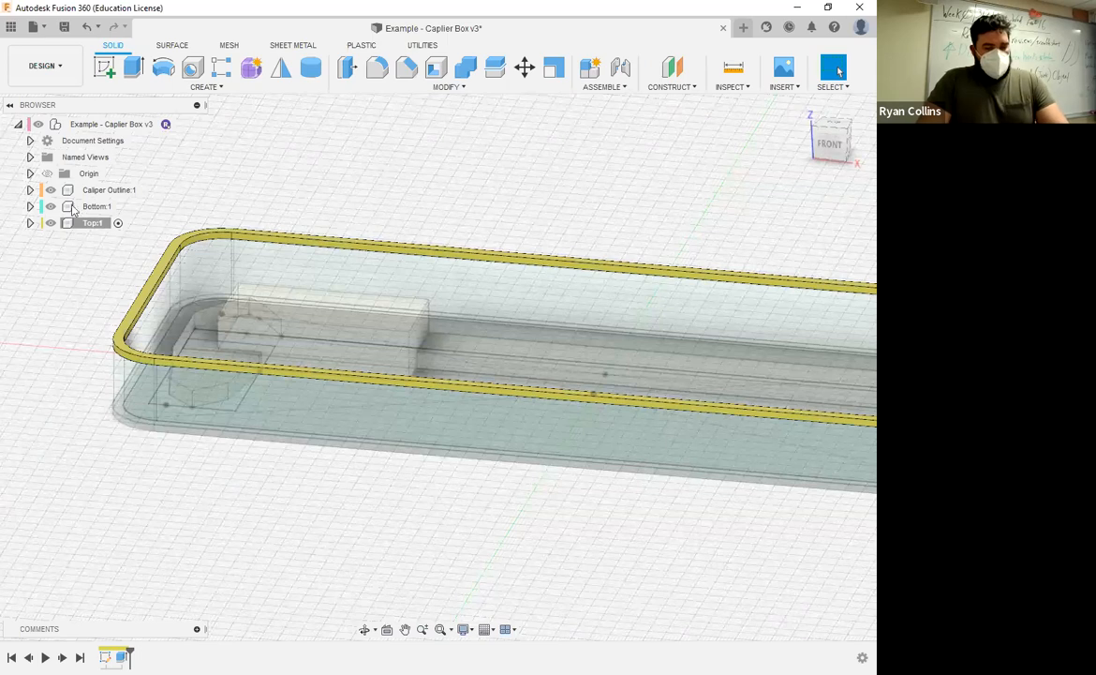
pyautogui.click(50, 207)
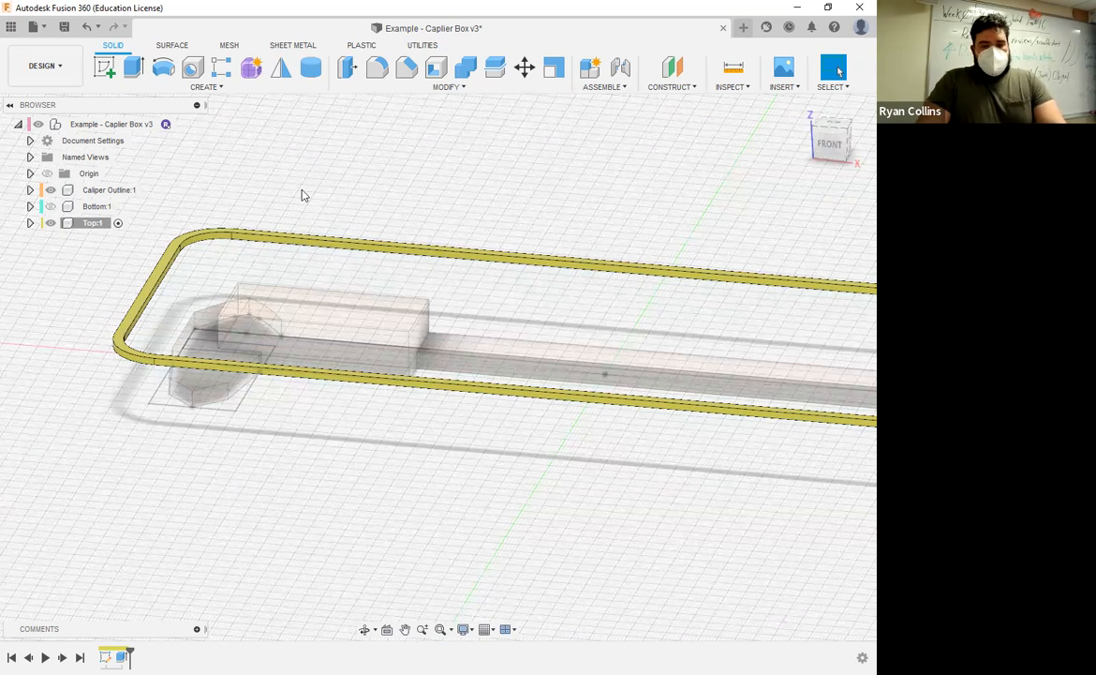
pyautogui.press('e')
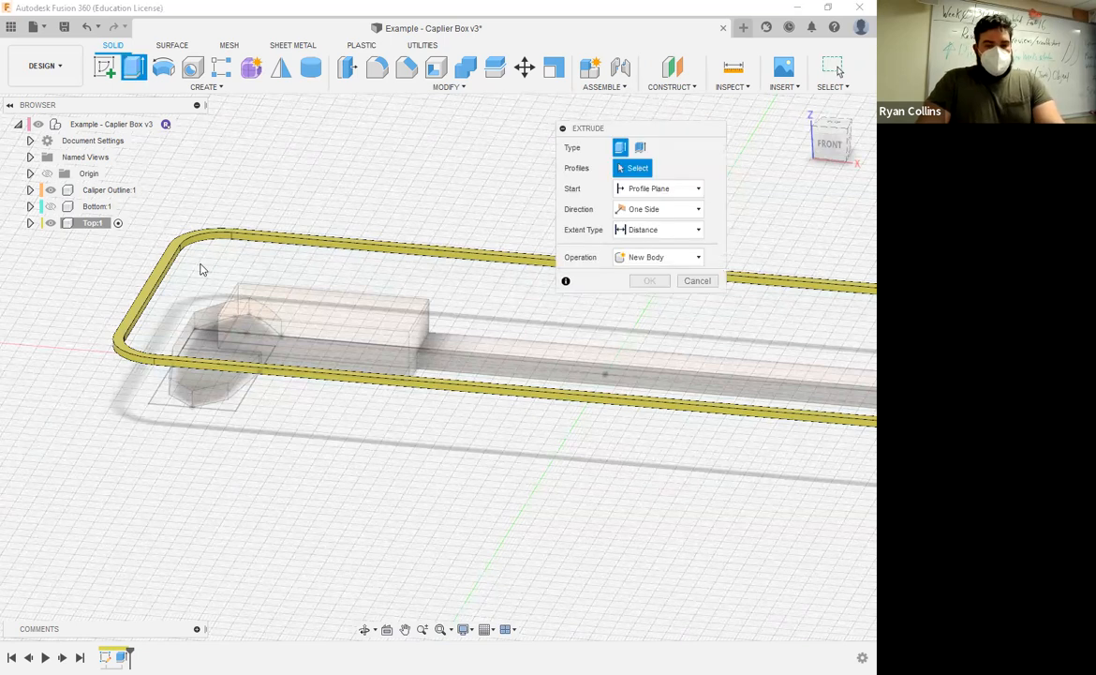
pyautogui.click(30, 223)
pyautogui.click(41, 272)
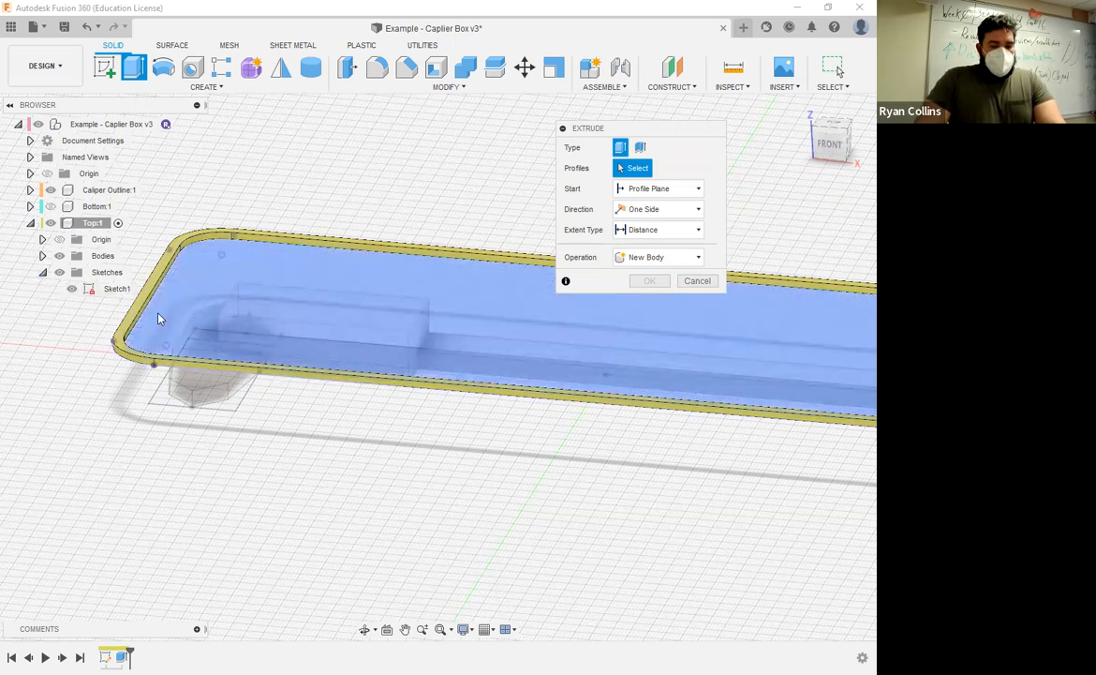
# Choose both the inner area and the narrow rim as extrusion profiles and set the distance to 2 mm.
pyautogui.moveTo(191, 311)
pyautogui.keyDown('shift'); pyautogui.mouseDown(button='middle')
pyautogui.moveTo(176, 253)
pyautogui.moveTo(200, 300)
pyautogui.mouseUp(button='middle'); pyautogui.keyUp('shift')
pyautogui.click(172, 307)
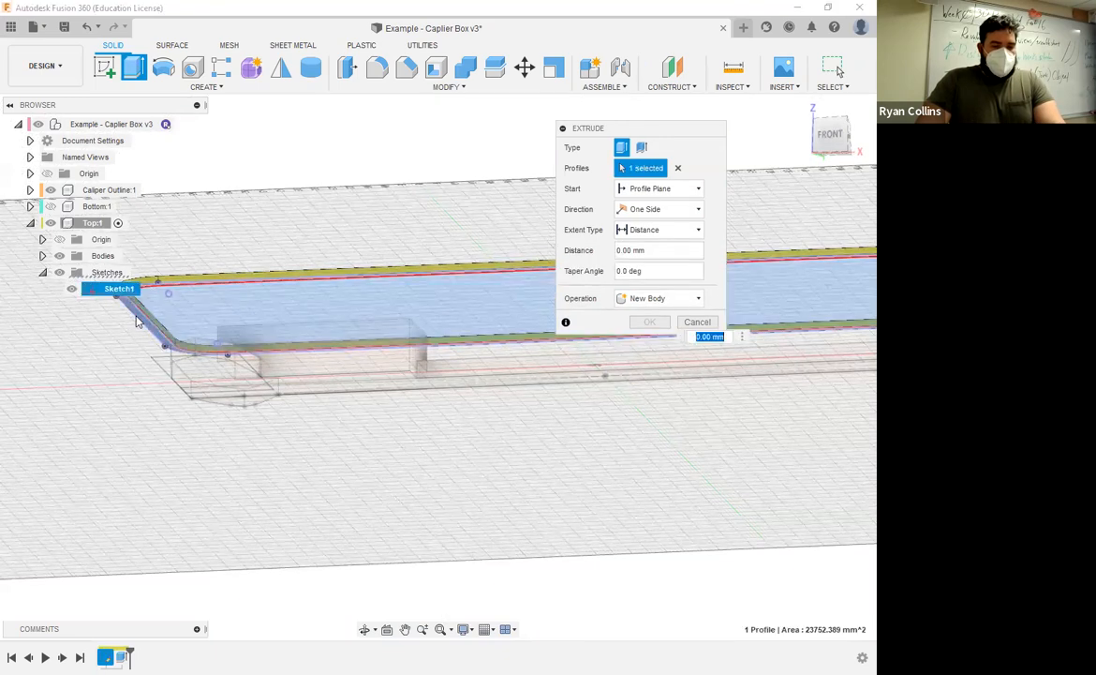
pyautogui.keyDown('shift'); pyautogui.moveTo(276, 212); pyautogui.dragTo(271, 293, button='middle'); pyautogui.keyUp('shift')
pyautogui.write('2')
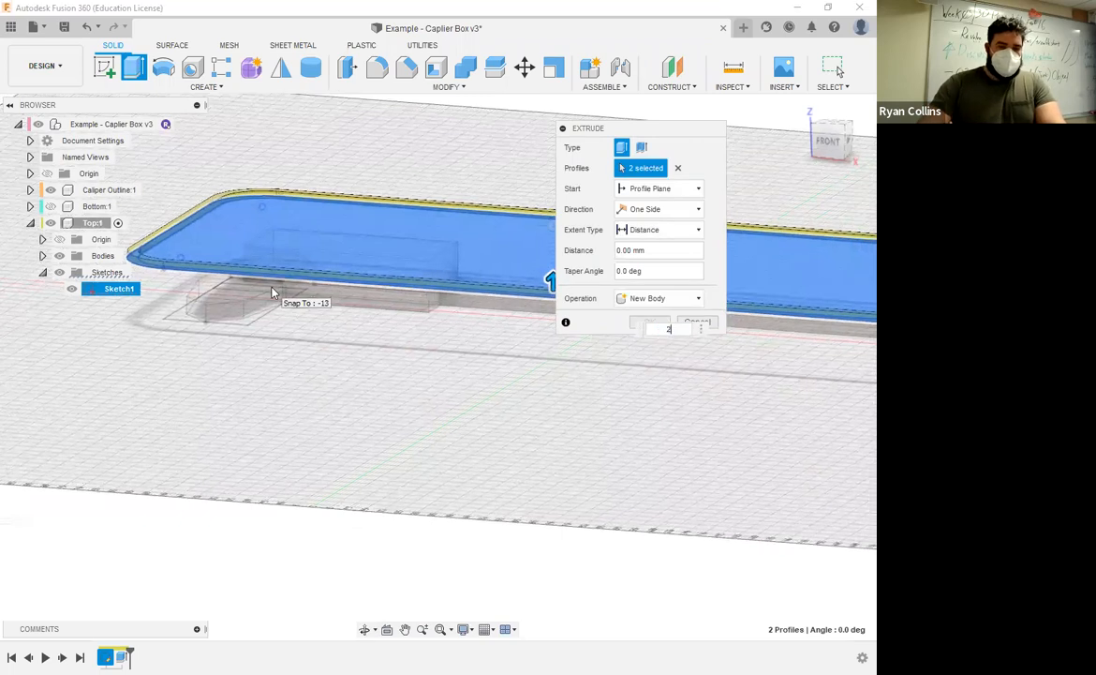
pyautogui.keyDown('shift'); pyautogui.moveTo(288, 385); pyautogui.dragTo(285, 380, button='middle'); pyautogui.keyUp('shift')
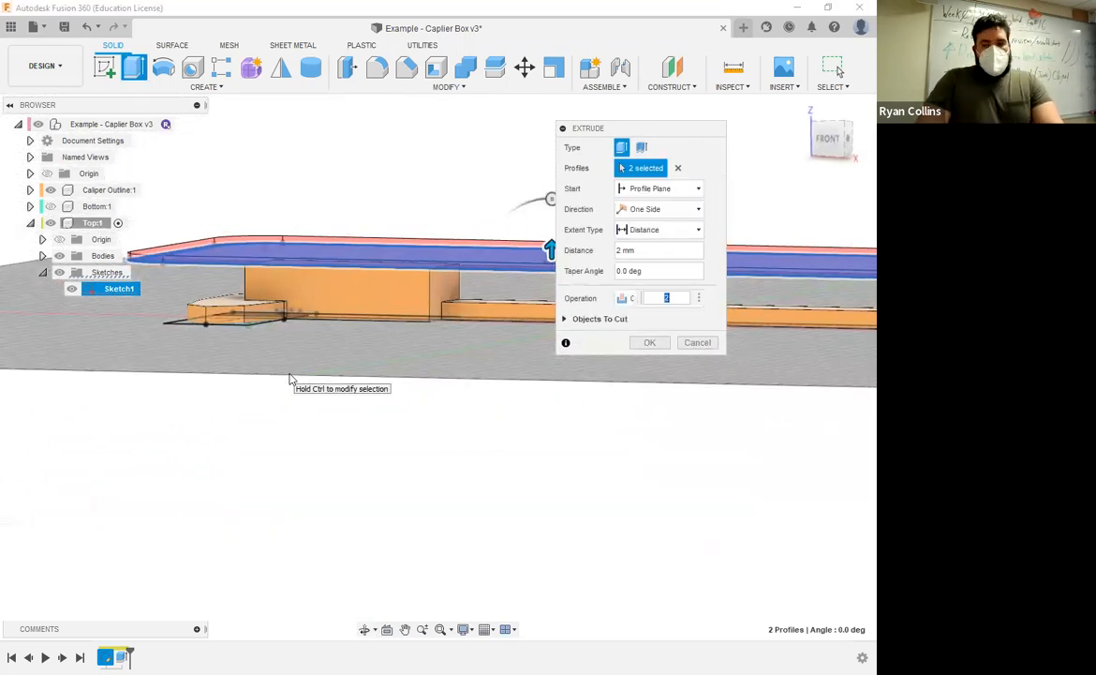
# Set the extrusion to start from an object and change its distance to 0 mm.
pyautogui.click(648, 191)
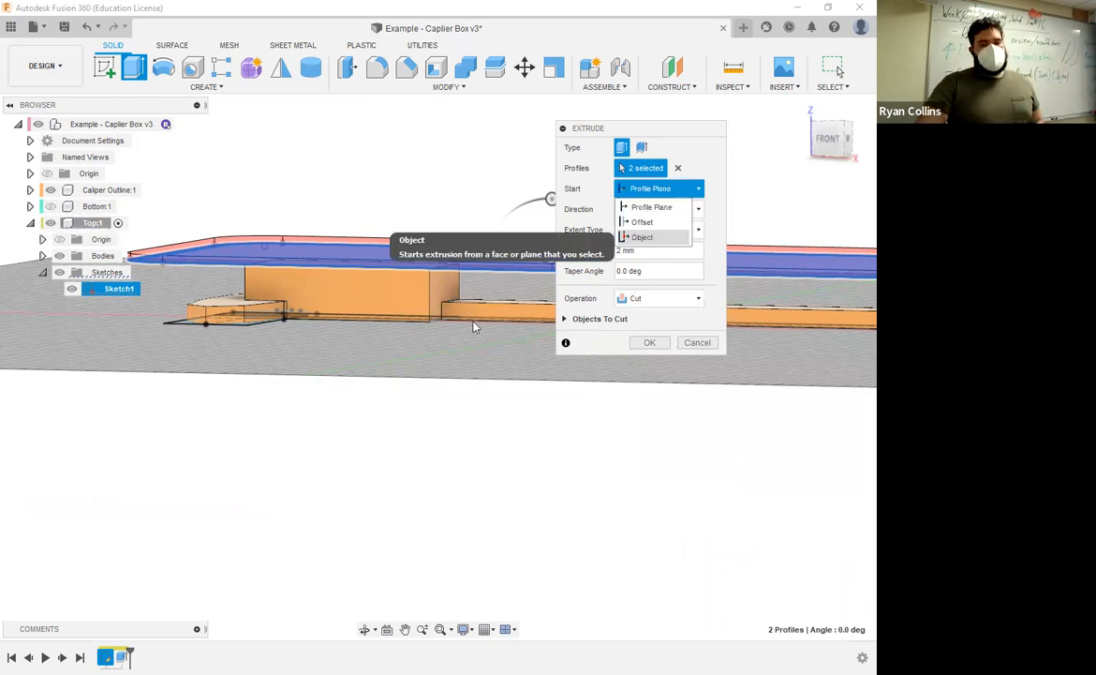
pyautogui.click(655, 237)
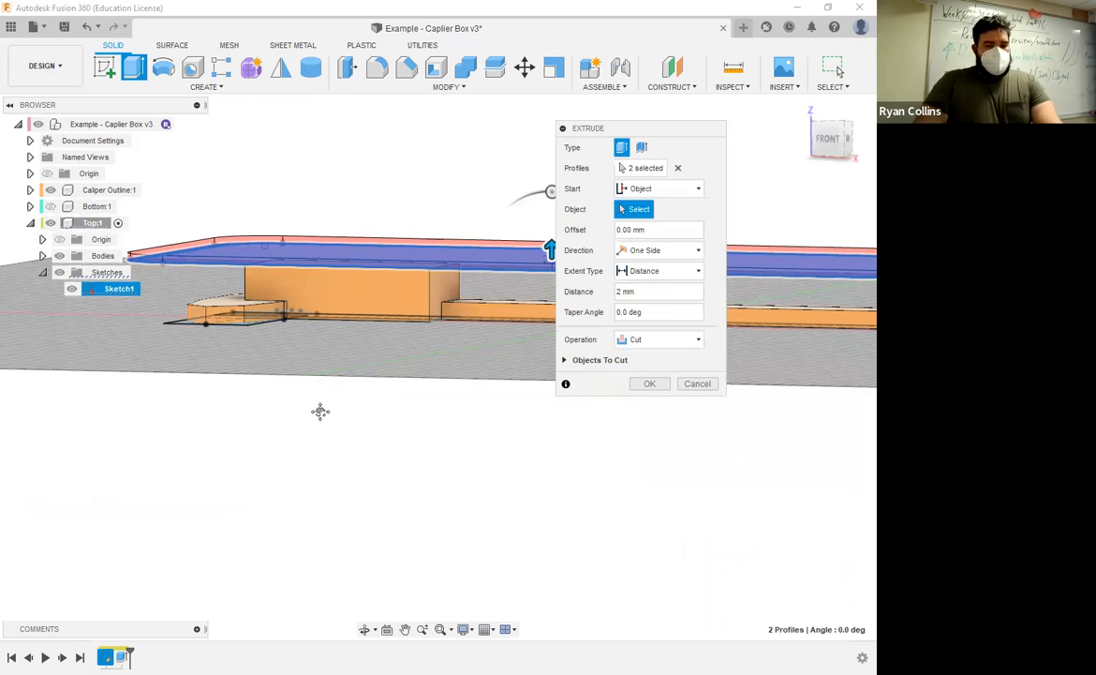
pyautogui.keyDown('shift'); pyautogui.moveTo(253, 246); pyautogui.dragTo(247, 236, button='middle'); pyautogui.keyUp('shift')
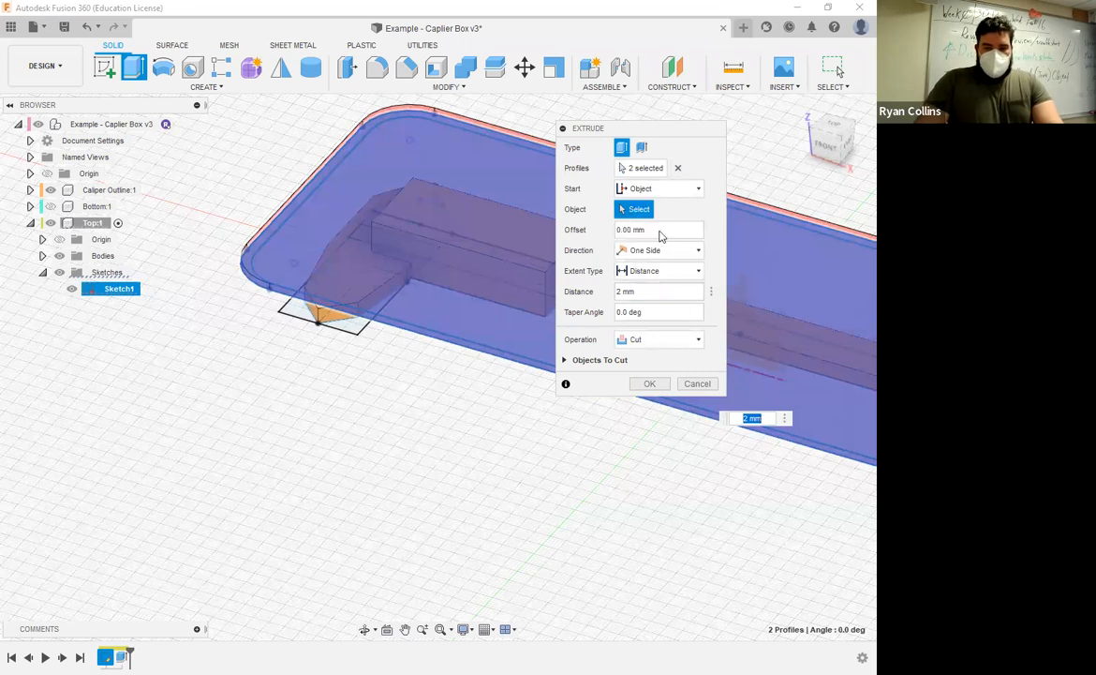
pyautogui.click(652, 291)
pyautogui.write('0')
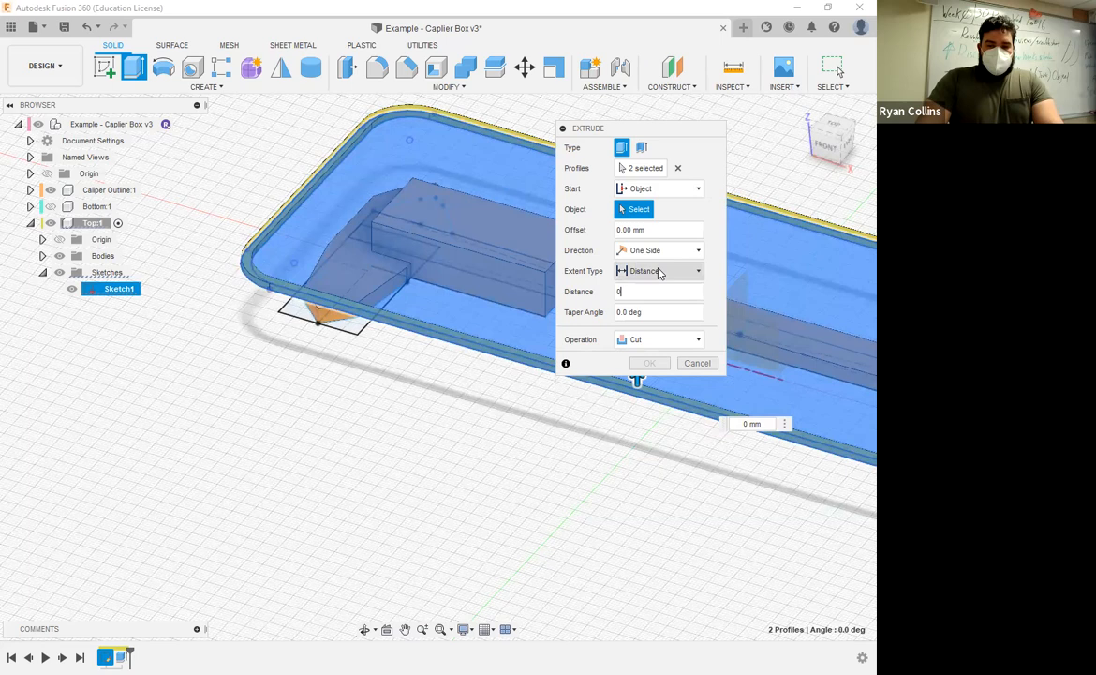
pyautogui.click(656, 272)
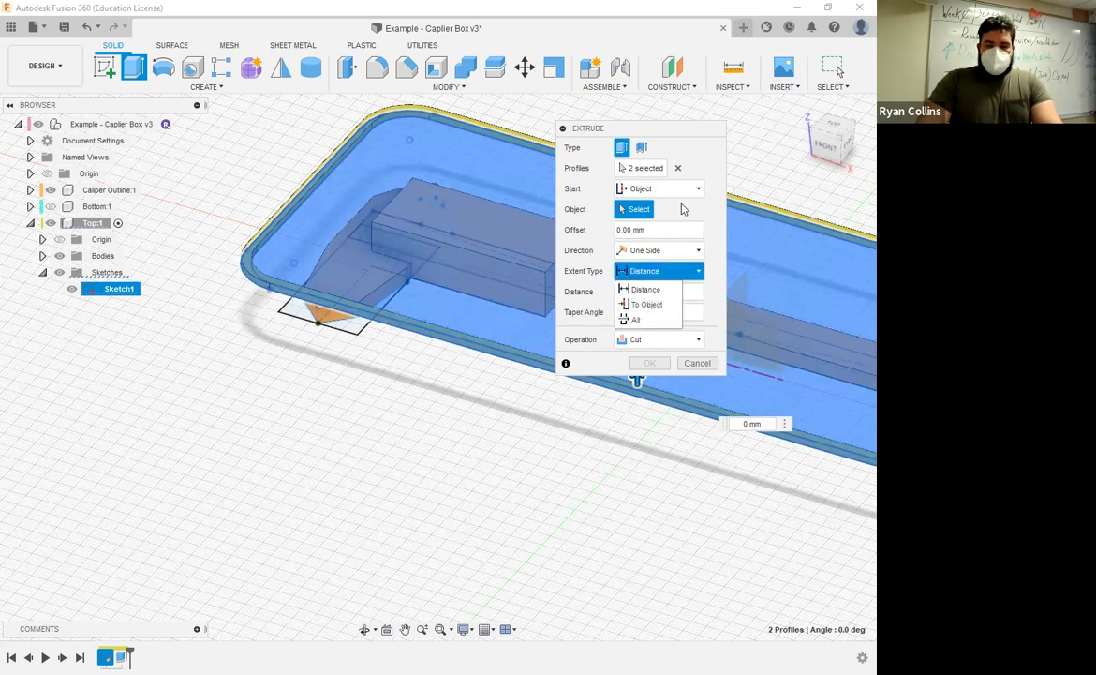
pyautogui.click(685, 210)
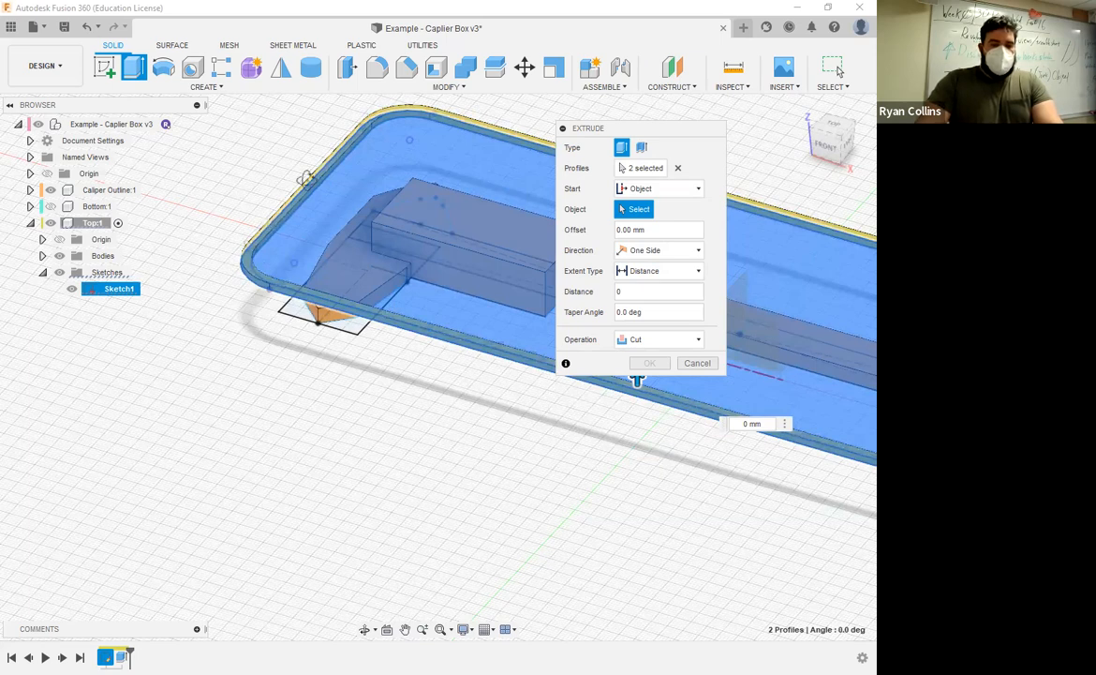
# Use the existing rim's top face as the start object and extrude the lid plate 2 mm upward, joined to the rim.
pyautogui.scroll(4, 311, 172)
pyautogui.keyDown('shift'); pyautogui.moveTo(310, 173); pyautogui.dragTo(308, 206, button='middle'); pyautogui.keyUp('shift')
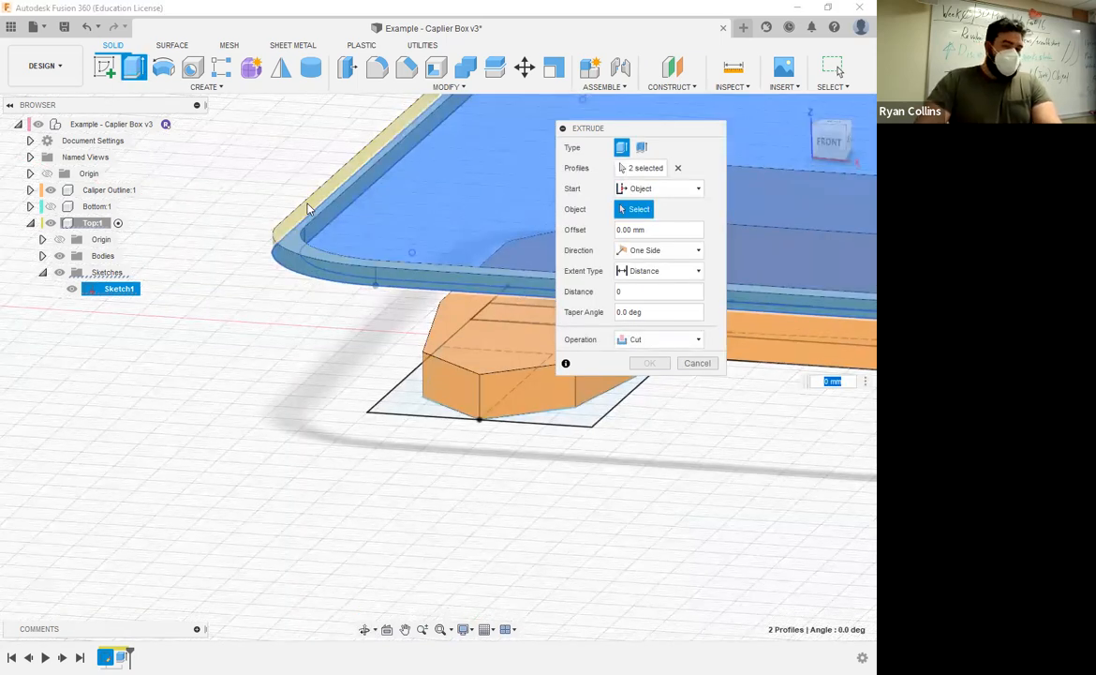
pyautogui.click(310, 208)
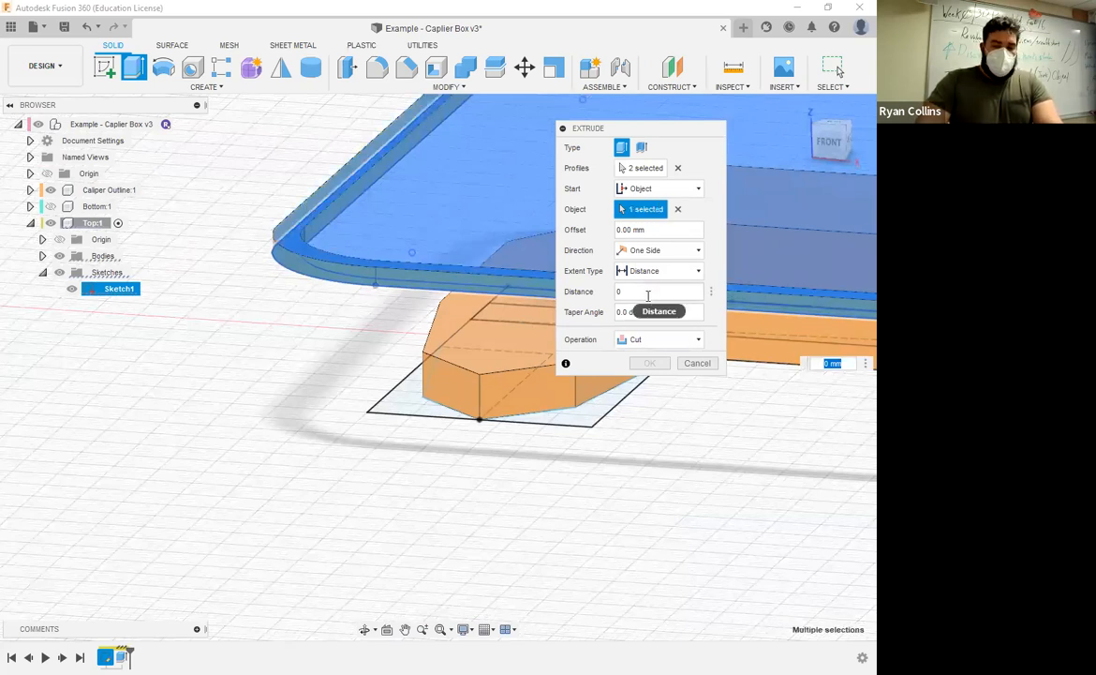
pyautogui.click(617, 293)
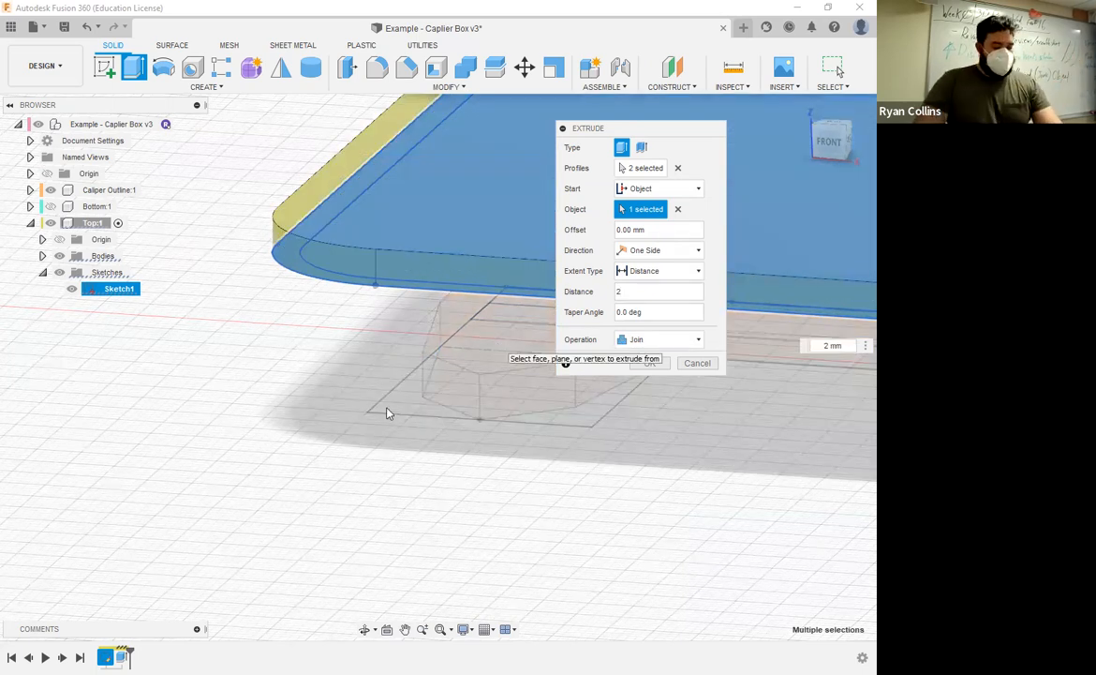
pyautogui.keyDown('shift'); pyautogui.moveTo(360, 366); pyautogui.dragTo(328, 296, button='middle'); pyautogui.keyUp('shift')
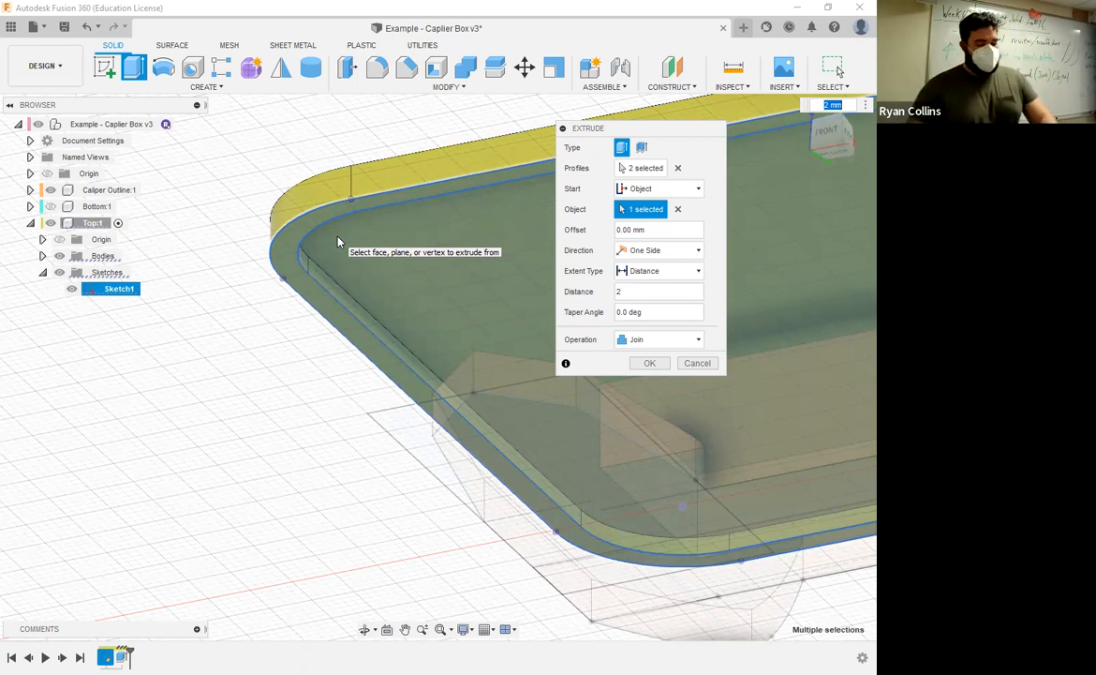
pyautogui.scroll(3, 440, 322)
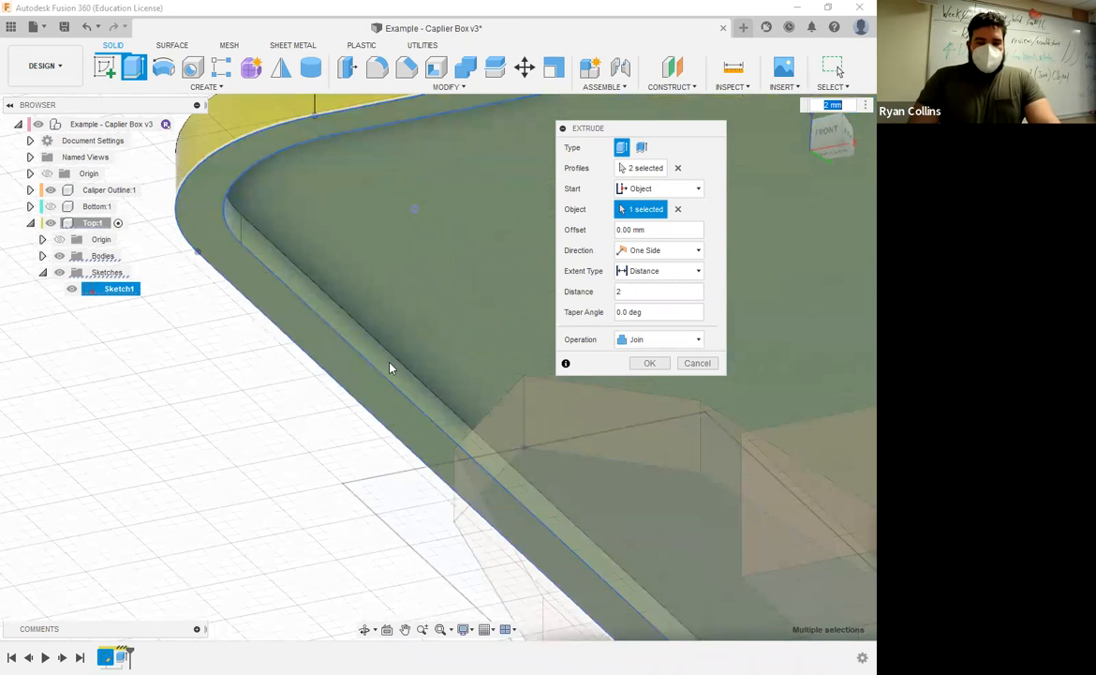
pyautogui.scroll(-1, 392, 368)
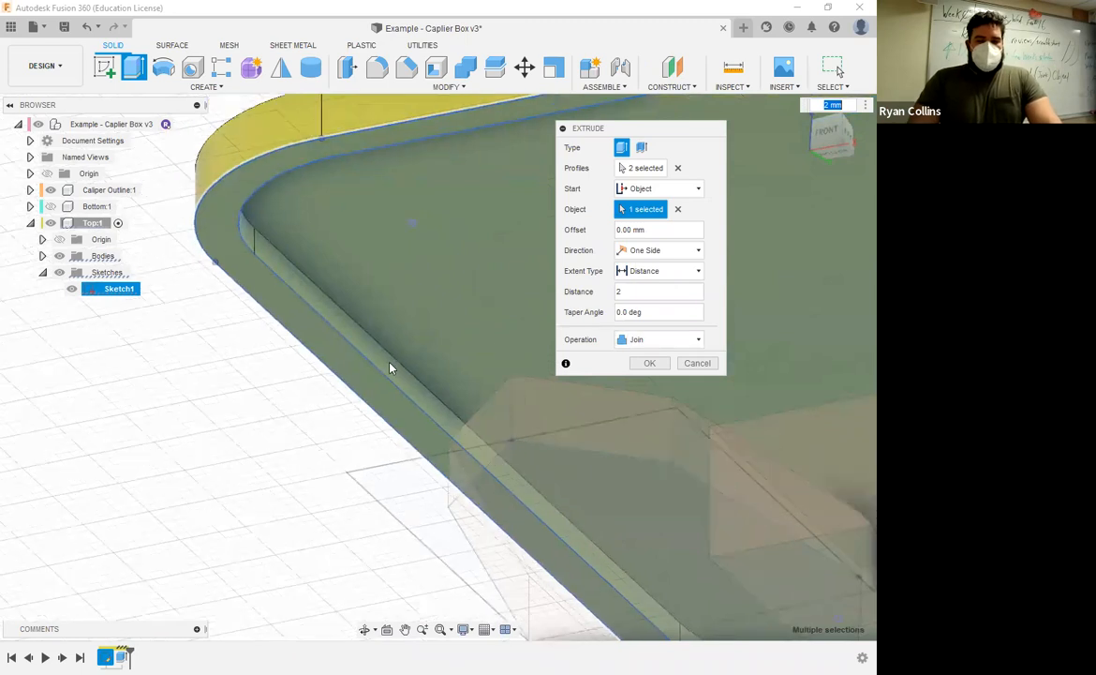
pyautogui.click(648, 362)
# Show the Bottom component again and activate the top-level assembly.
pyautogui.moveTo(521, 336)
pyautogui.keyDown('shift'); pyautogui.mouseDown(button='middle')
pyautogui.moveTo(628, 320)
pyautogui.moveTo(539, 333)
pyautogui.mouseUp(button='middle'); pyautogui.keyUp('shift')
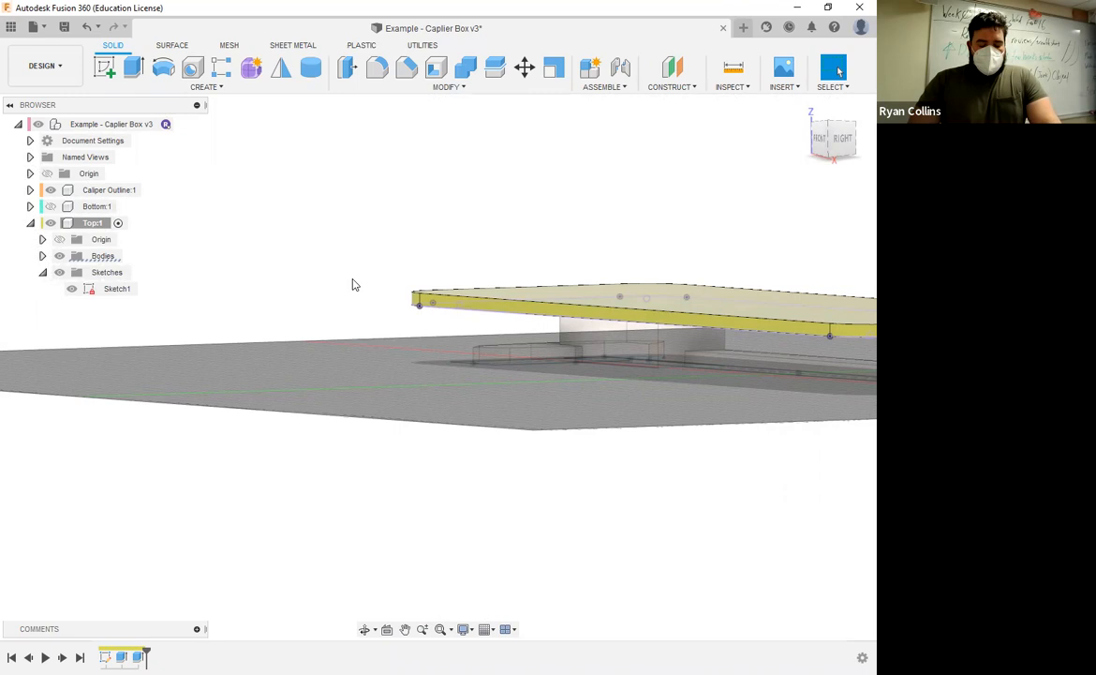
pyautogui.click(30, 222)
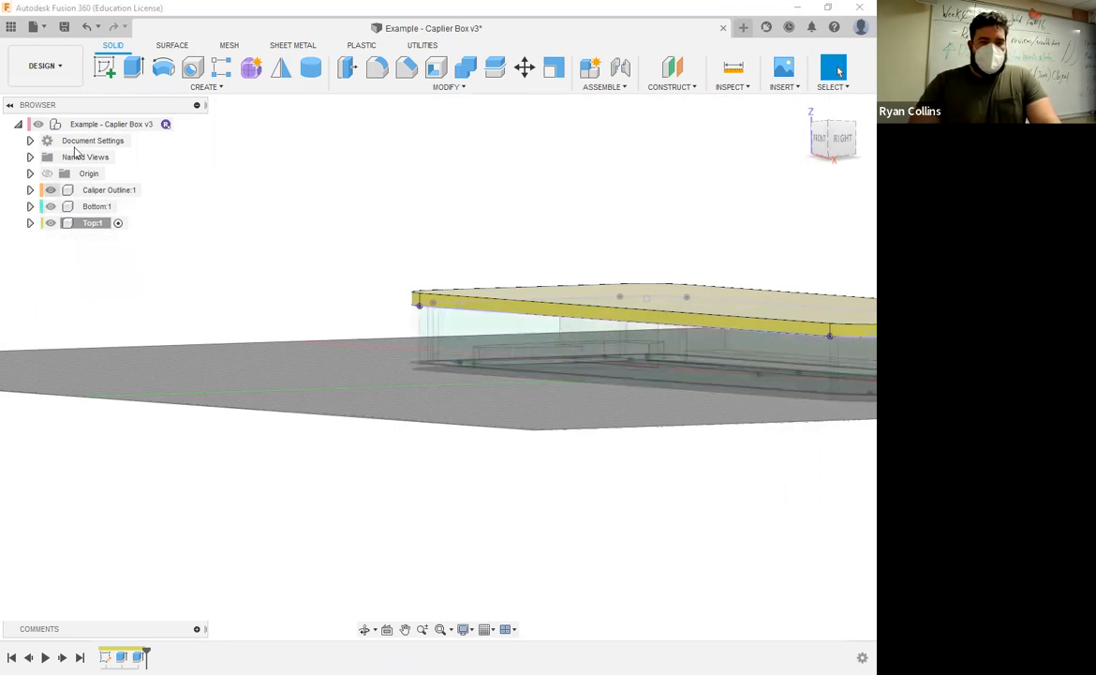
pyautogui.click(178, 123)
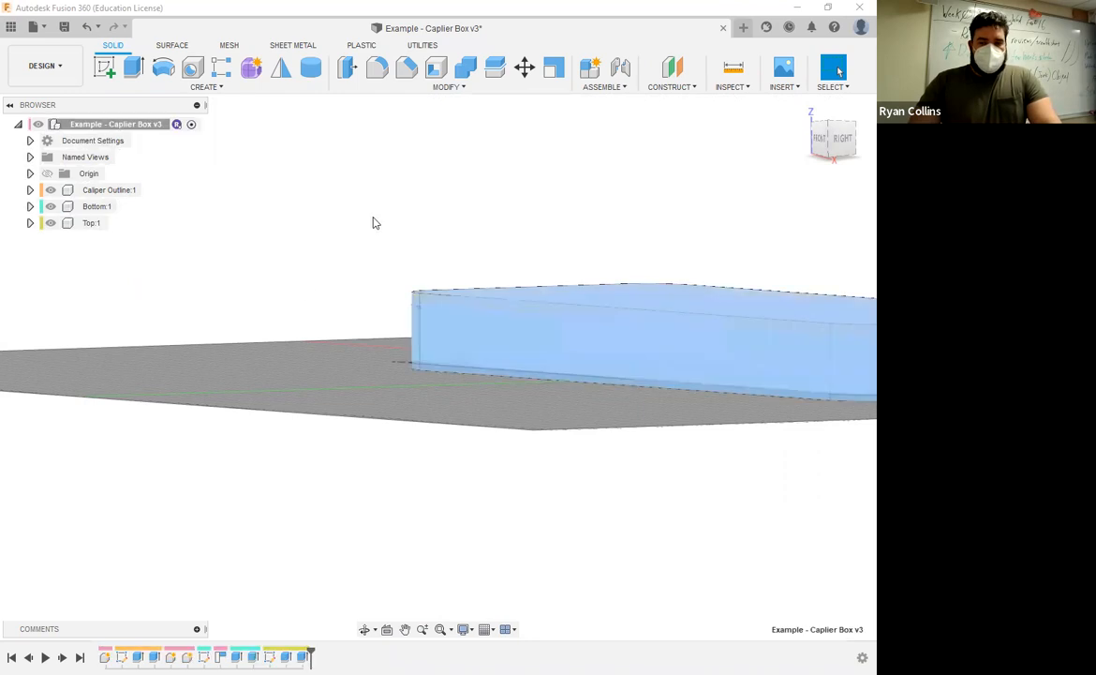
# Hide the Top component's sketches and collapse its contents in the component tree.
pyautogui.moveTo(347, 235); pyautogui.dragTo(59, 264, button='middle')
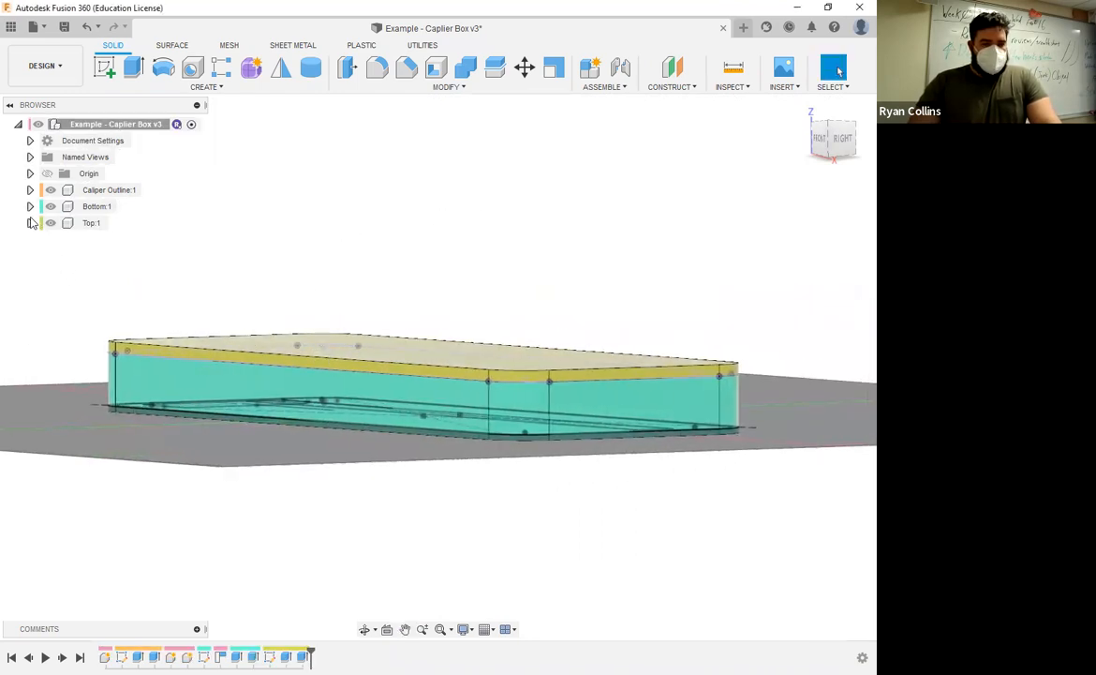
pyautogui.click(30, 222)
pyautogui.click(58, 272)
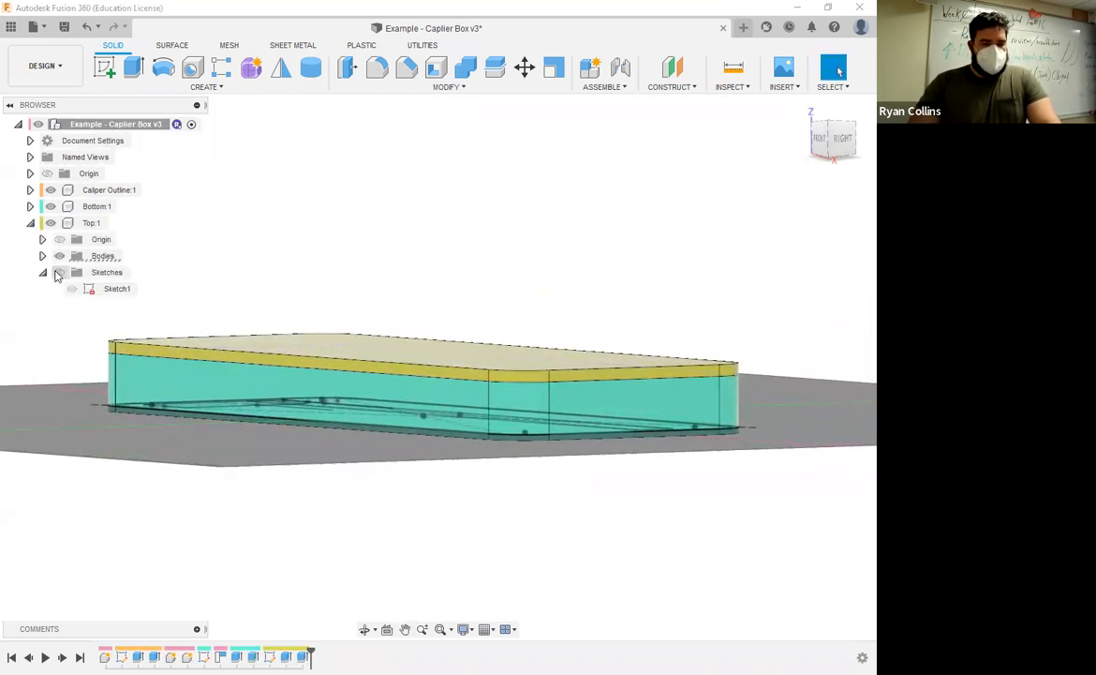
pyautogui.click(30, 222)
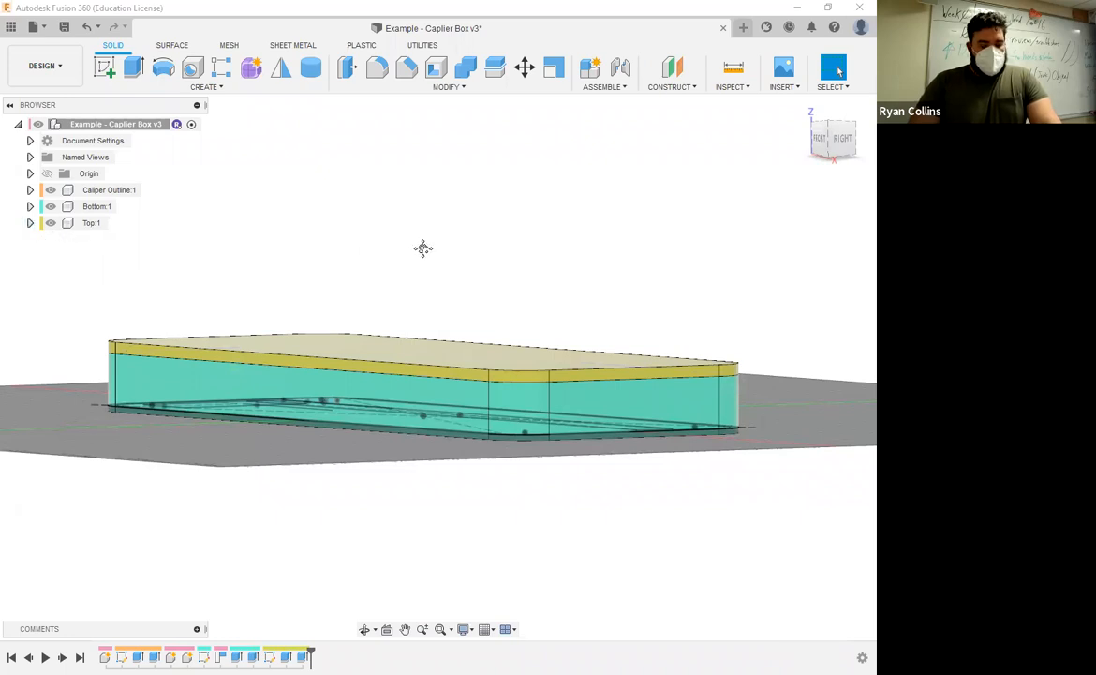
# Save the design with the version description "Lid Modeled".
pyautogui.hotkey('ctrl', 's')
pyautogui.moveTo(457, 322); pyautogui.dragTo(407, 324)
pyautogui.write('Lid Modeled')
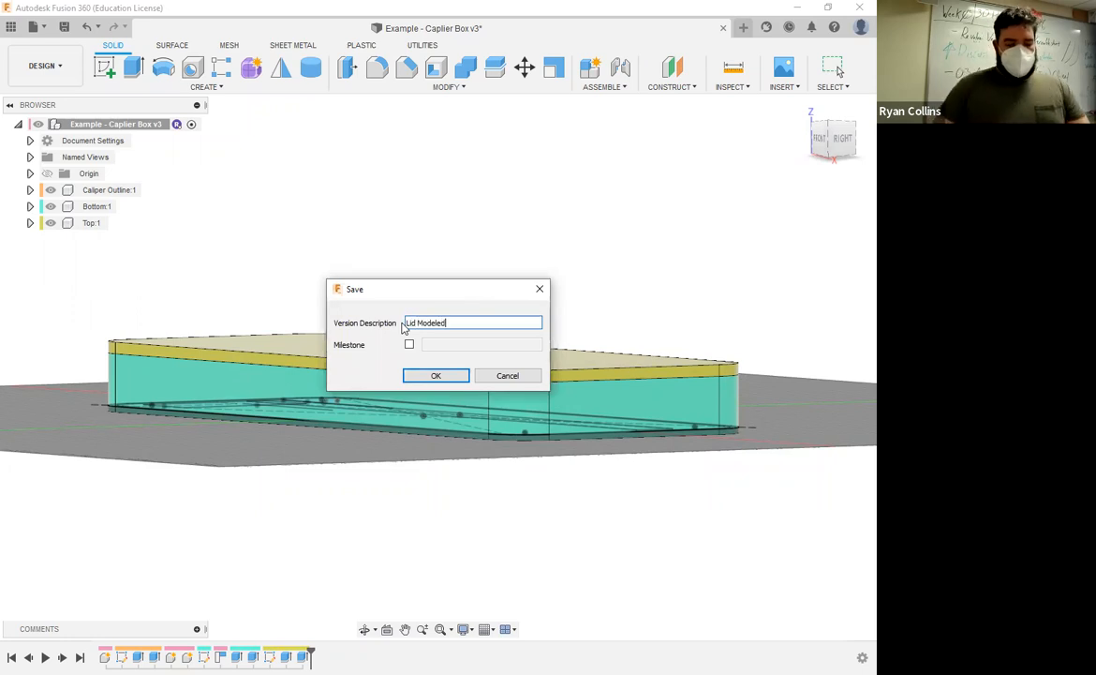
pyautogui.press('Return')
# Start a new sketch in the top-level assembly and show the origin planes.
pyautogui.keyDown('shift'); pyautogui.moveTo(568, 217); pyautogui.dragTo(595, 236, button='middle'); pyautogui.keyUp('shift')
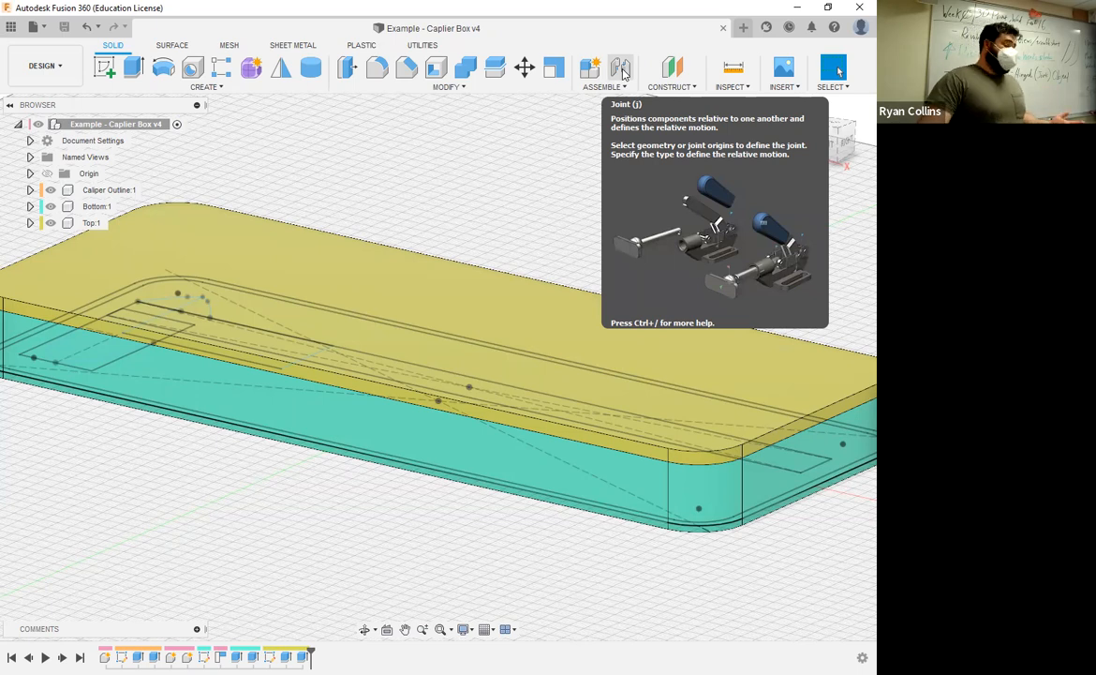
pyautogui.keyDown('shift'); pyautogui.moveTo(571, 250); pyautogui.dragTo(628, 312, button='middle'); pyautogui.keyUp('shift')
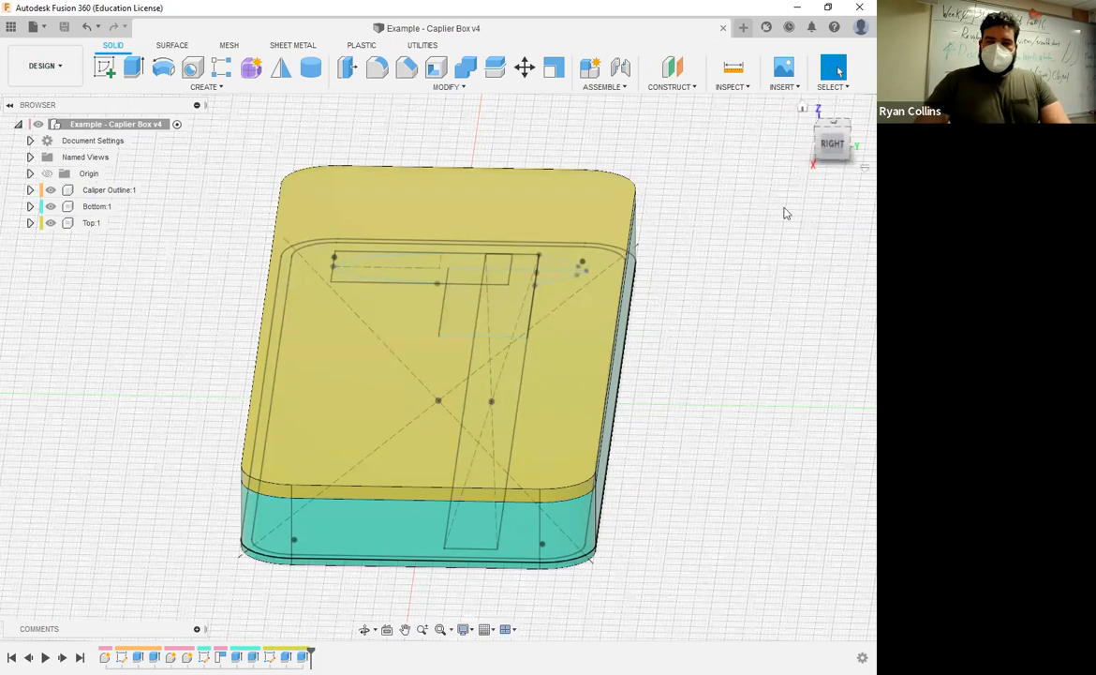
pyautogui.keyDown('shift'); pyautogui.moveTo(656, 318); pyautogui.dragTo(585, 324, button='middle'); pyautogui.keyUp('shift')
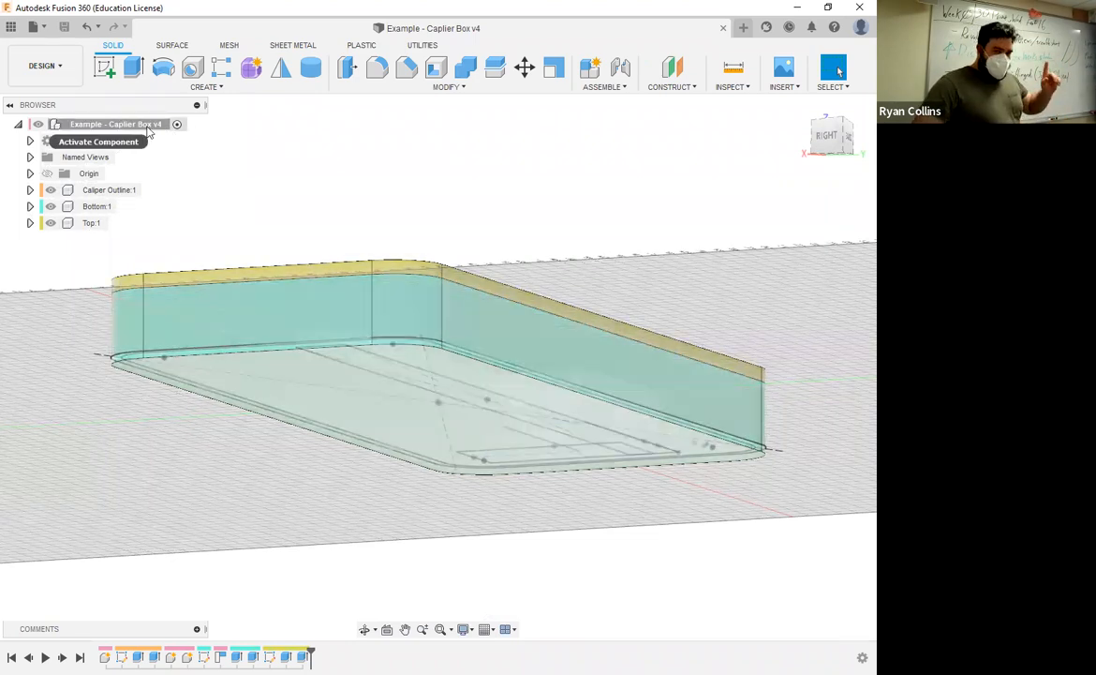
pyautogui.click(104, 67)
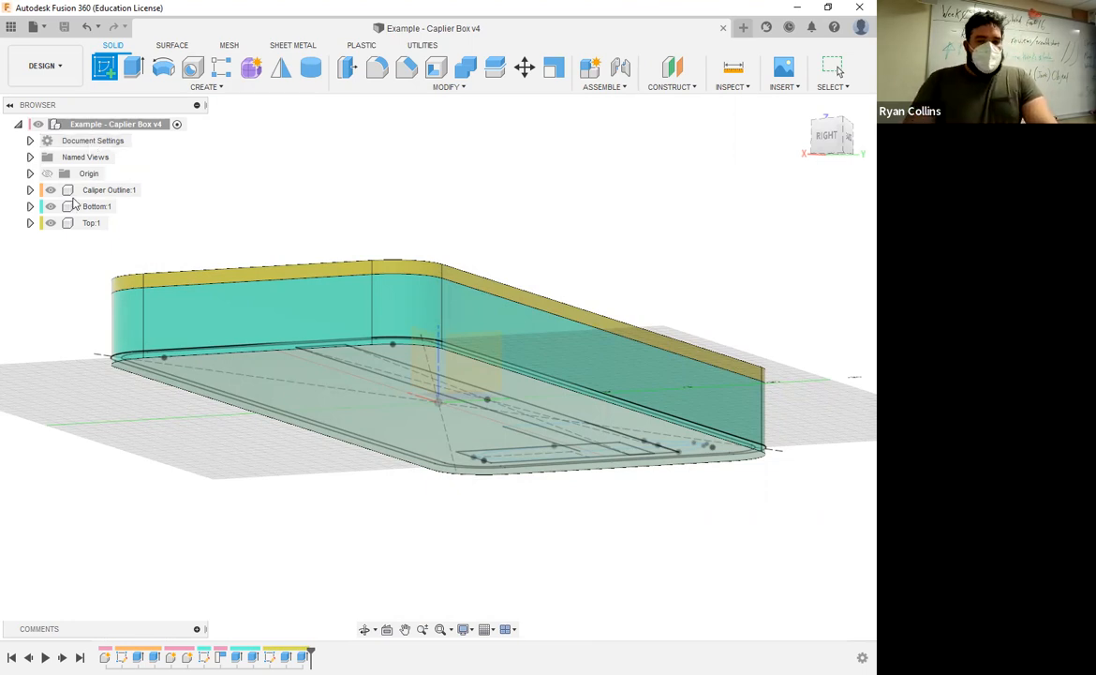
pyautogui.keyDown('shift'); pyautogui.moveTo(237, 198); pyautogui.dragTo(453, 179, button='middle'); pyautogui.keyUp('shift')
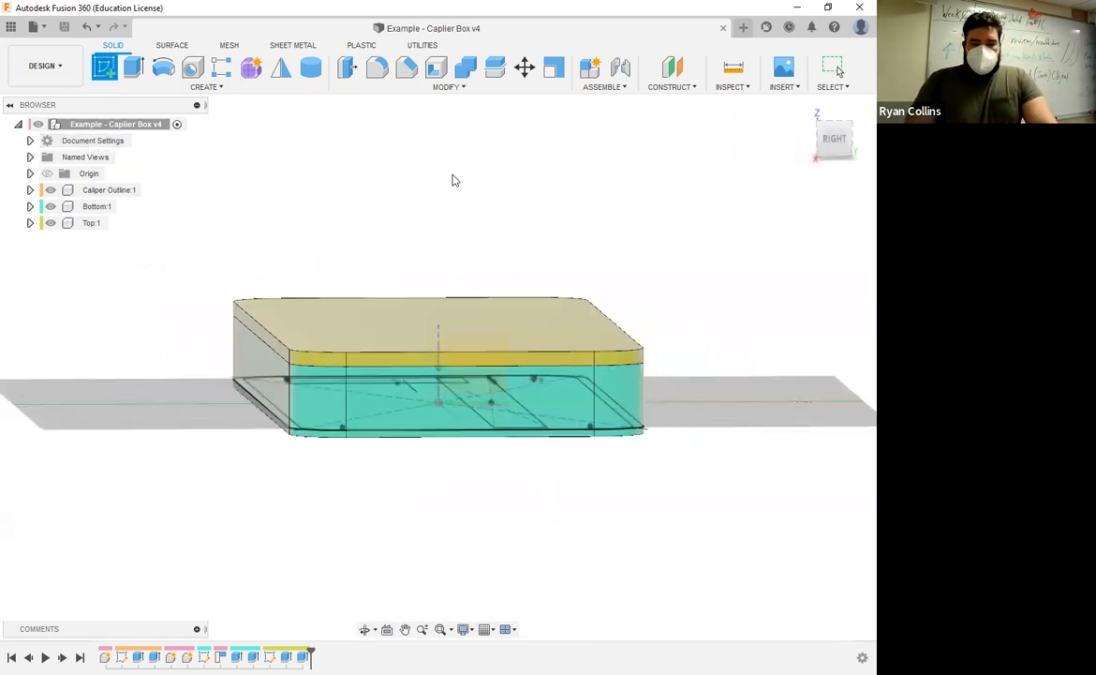
pyautogui.click(47, 173)
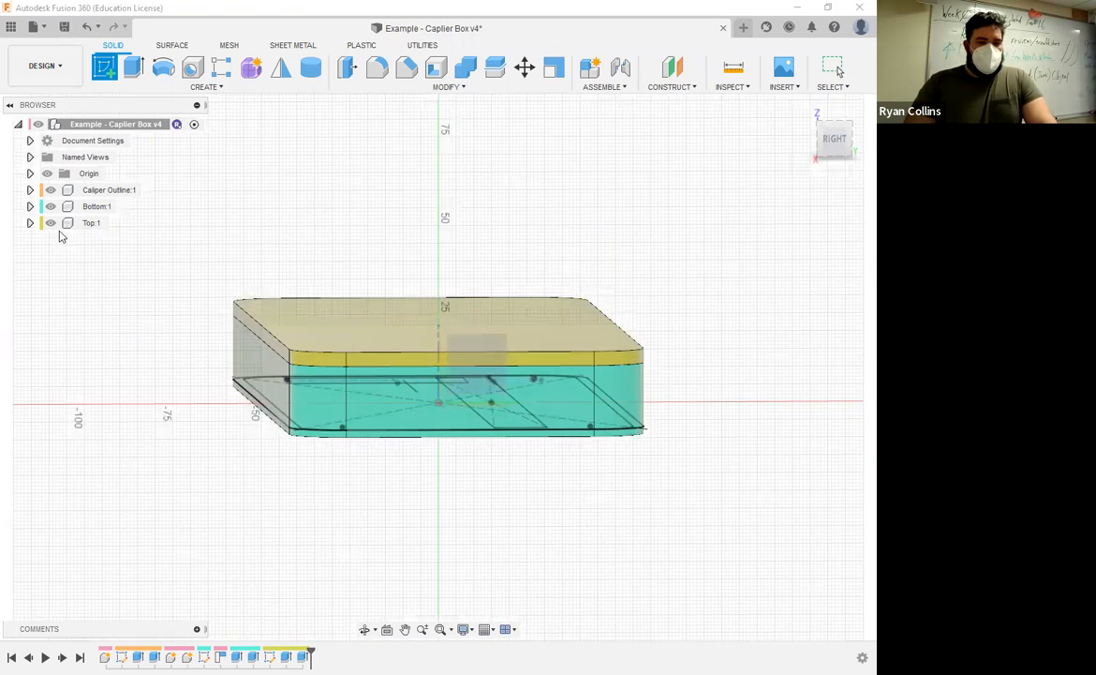
# Place the sketch on the YZ origin plane with Caliper Outline and Bottom hidden, and show Bottom again.
pyautogui.click(53, 192)
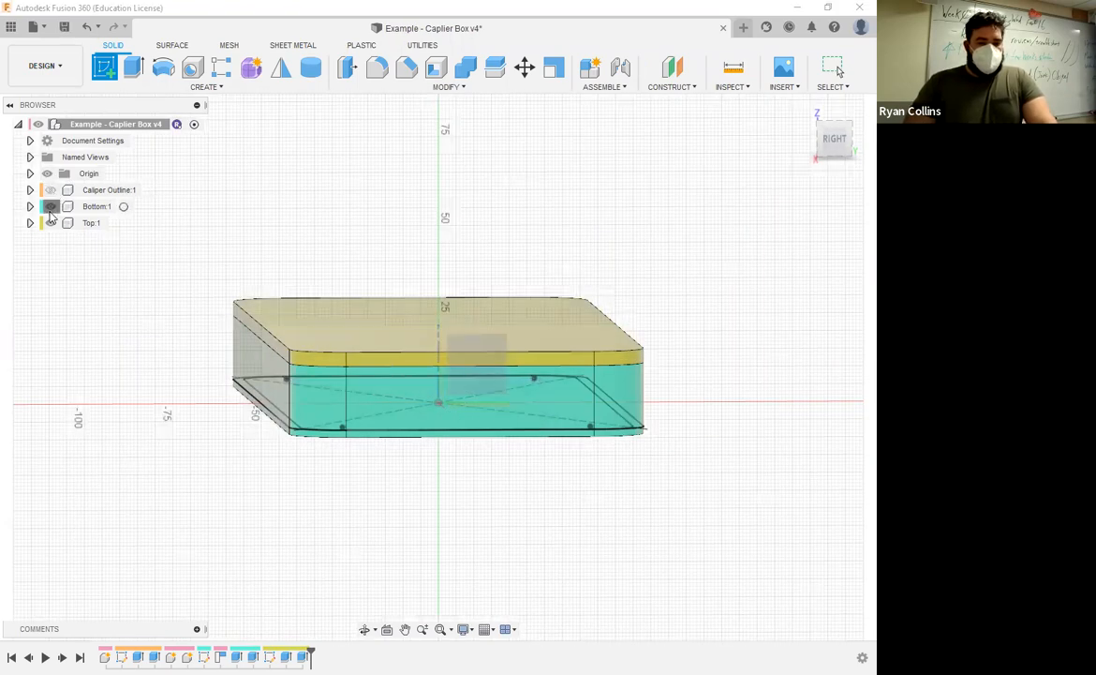
pyautogui.click(50, 207)
pyautogui.keyDown('shift'); pyautogui.moveTo(590, 314); pyautogui.dragTo(563, 382, button='middle'); pyautogui.keyUp('shift')
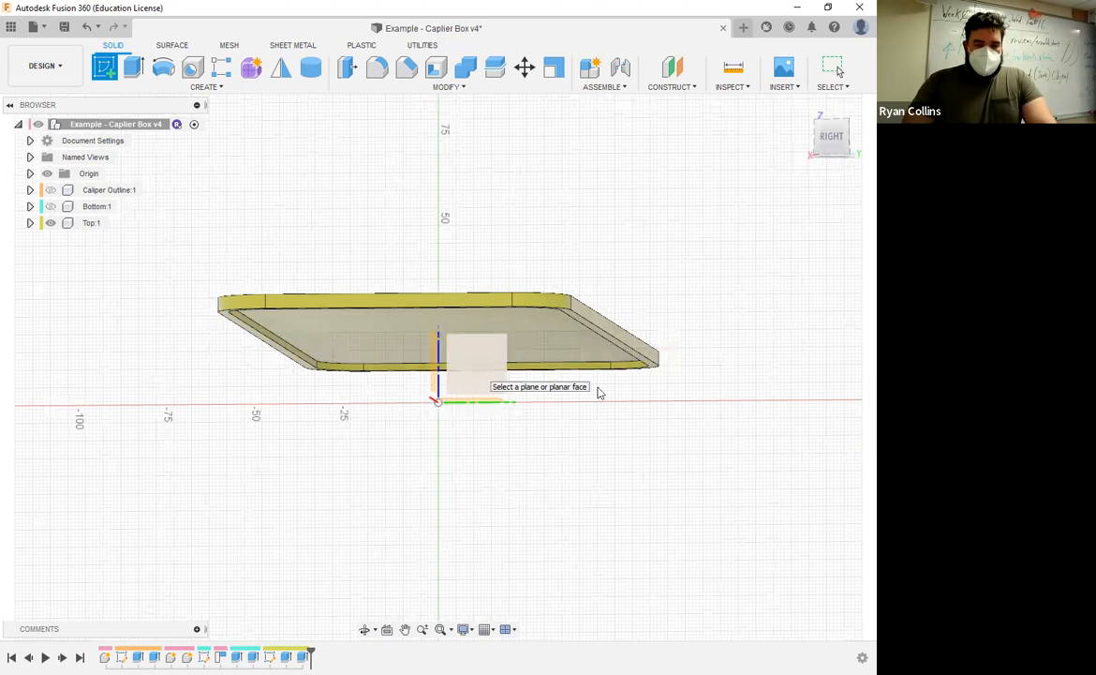
pyautogui.click(475, 373)
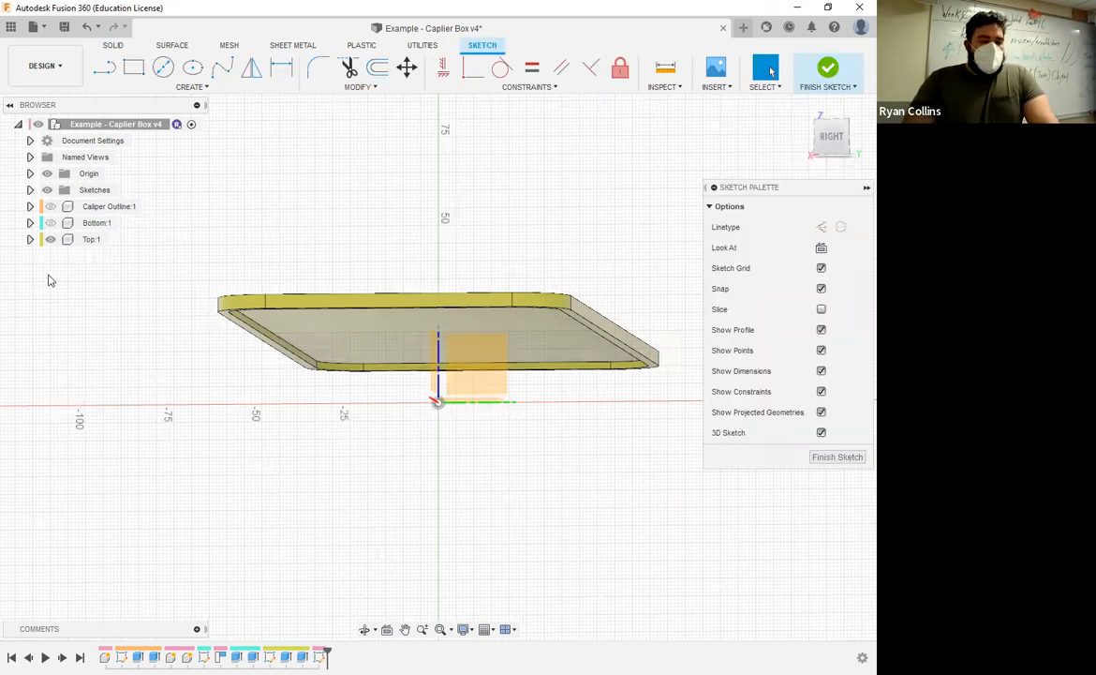
pyautogui.click(50, 223)
pyautogui.click(51, 223)
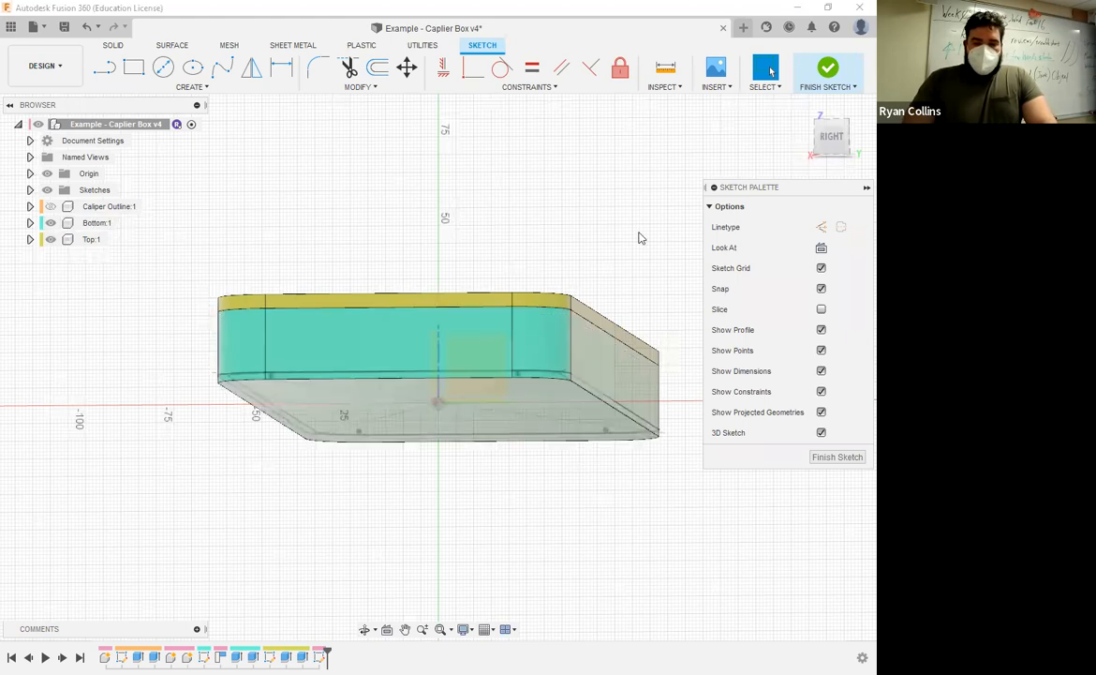
# Sketch a 5 mm 2-Point Circle outside the box in the right view, starting at the outer end of the Top and Bottom seam.
pyautogui.moveTo(627, 278); pyautogui.dragTo(523, 277, button='middle')
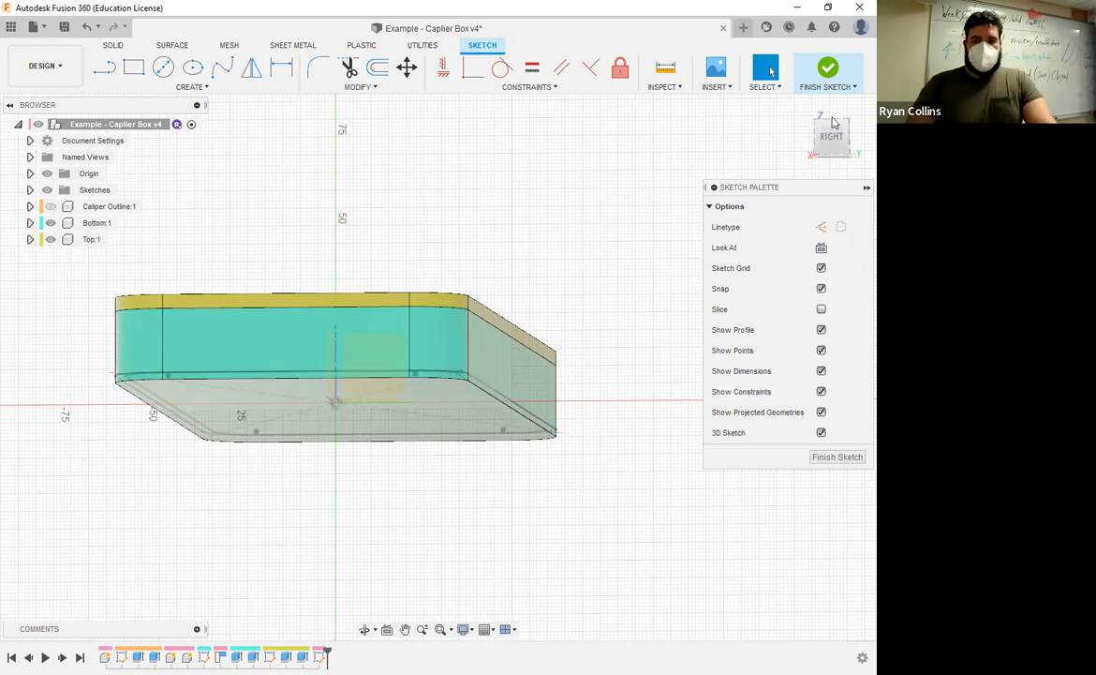
pyautogui.click(834, 146)
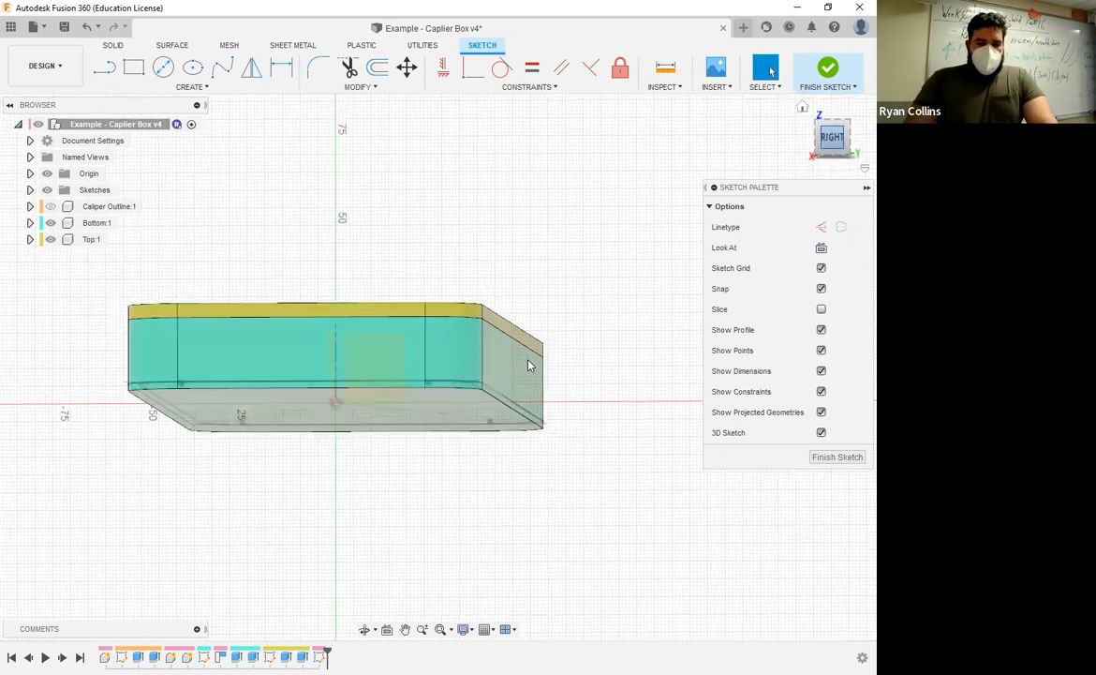
pyautogui.scroll(4, 504, 318)
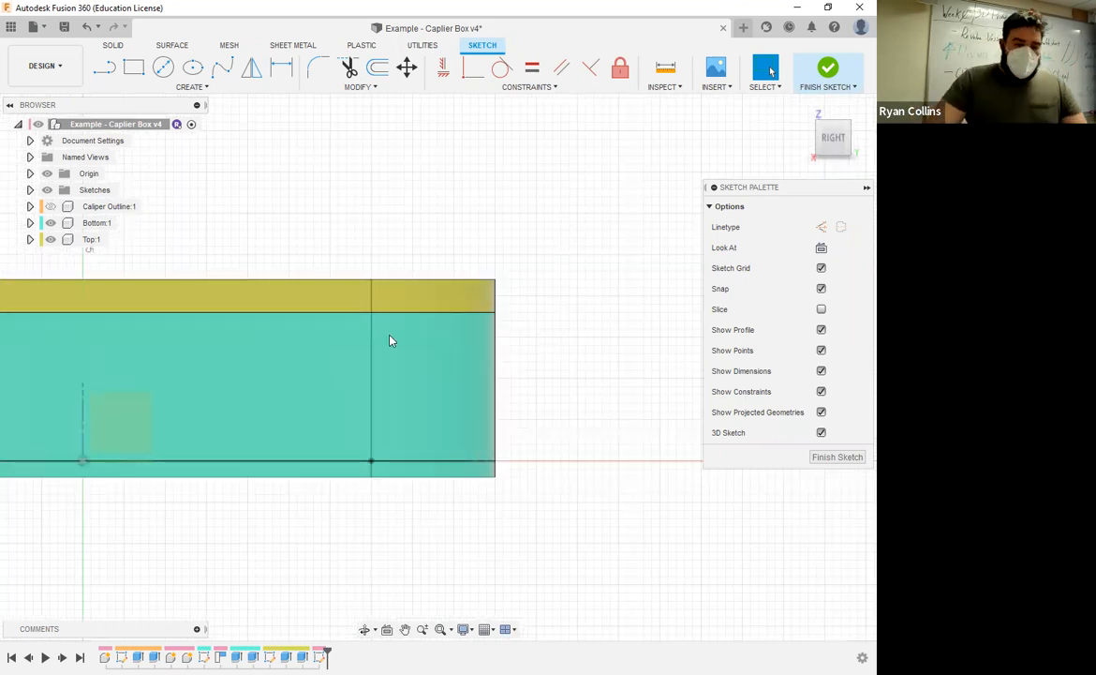
pyautogui.moveTo(625, 319); pyautogui.dragTo(514, 340, button='middle')
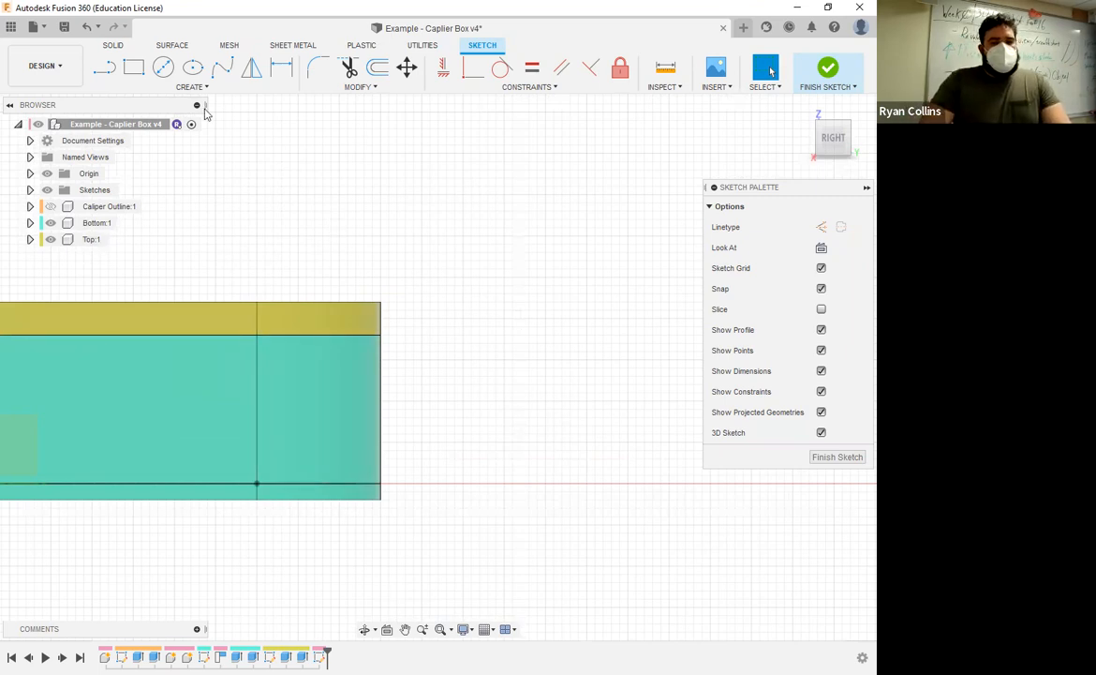
pyautogui.click(163, 67)
pyautogui.scroll(3, 419, 362)
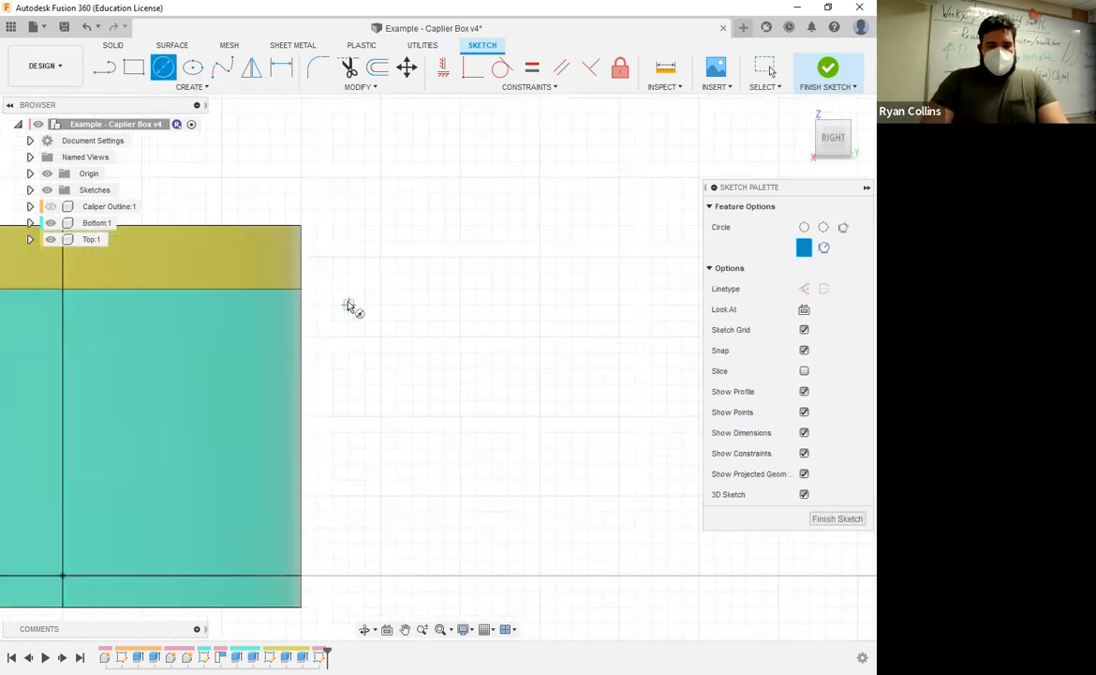
pyautogui.press('Escape')
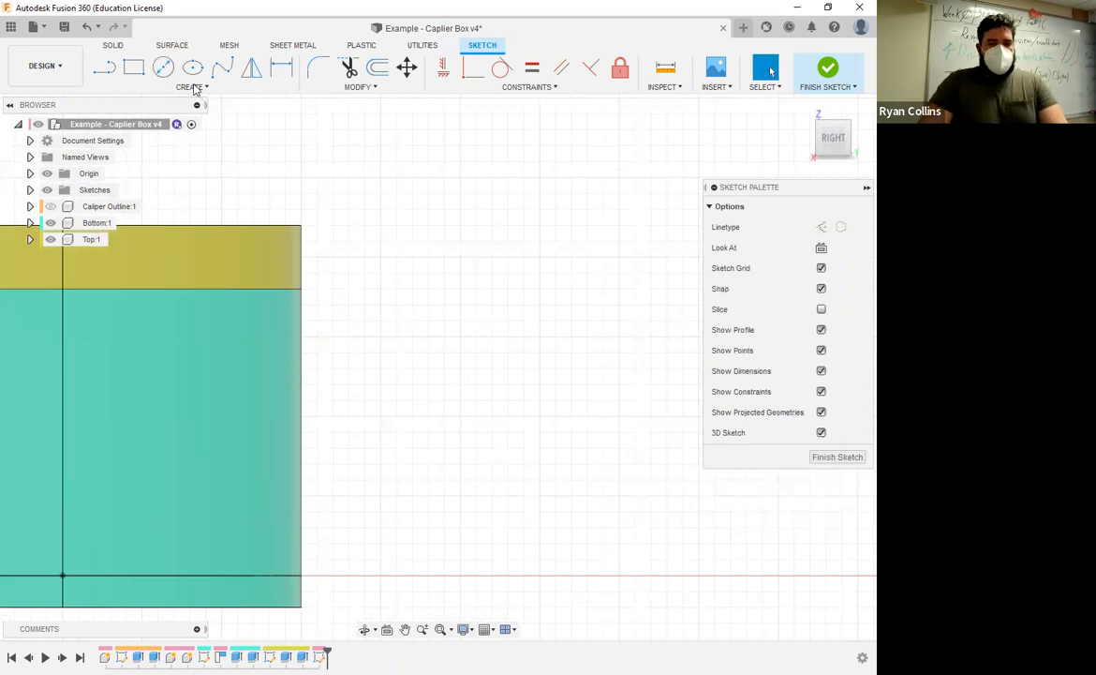
pyautogui.click(195, 89)
pyautogui.moveTo(162, 132)
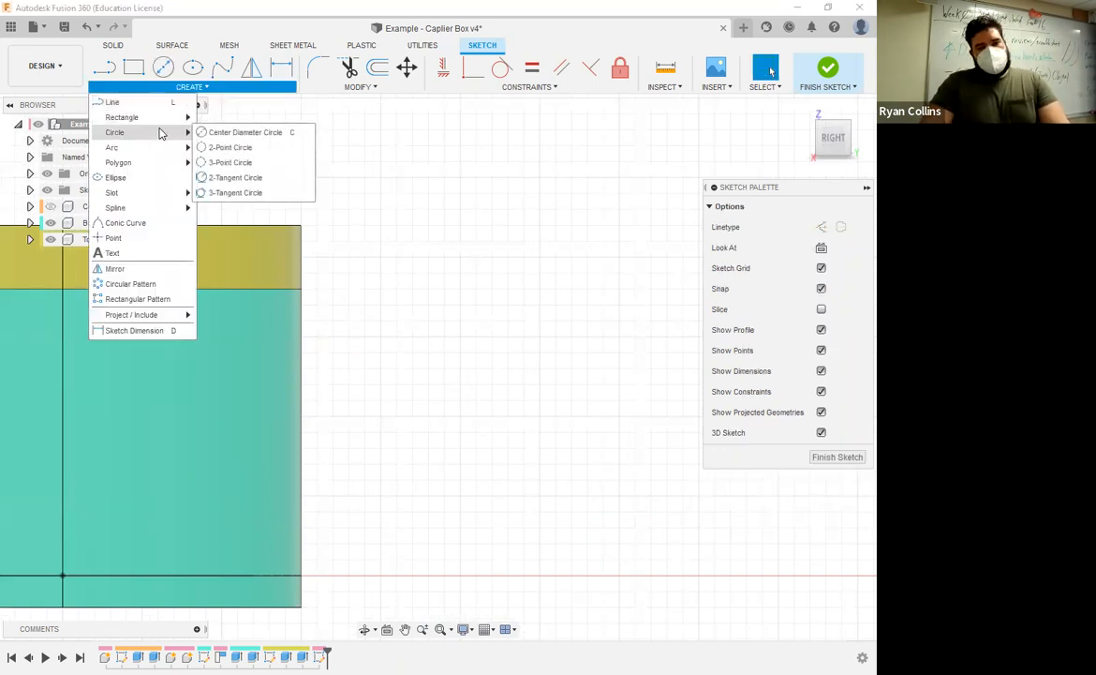
pyautogui.click(229, 147)
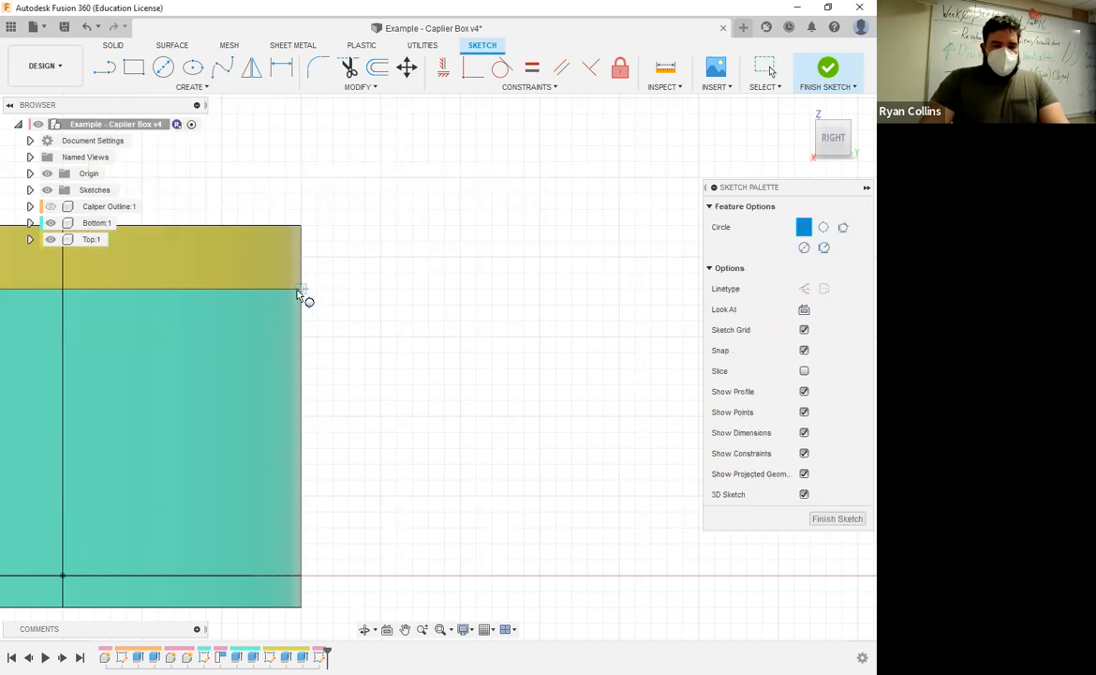
pyautogui.scroll(3, 308, 294)
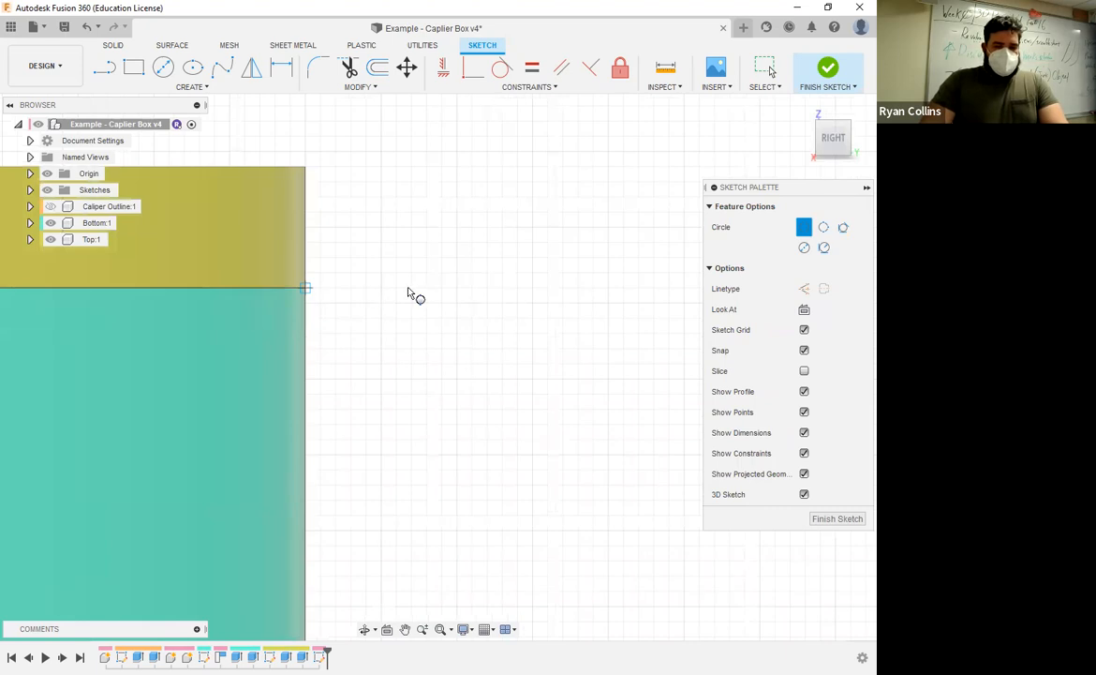
pyautogui.click(305, 287)
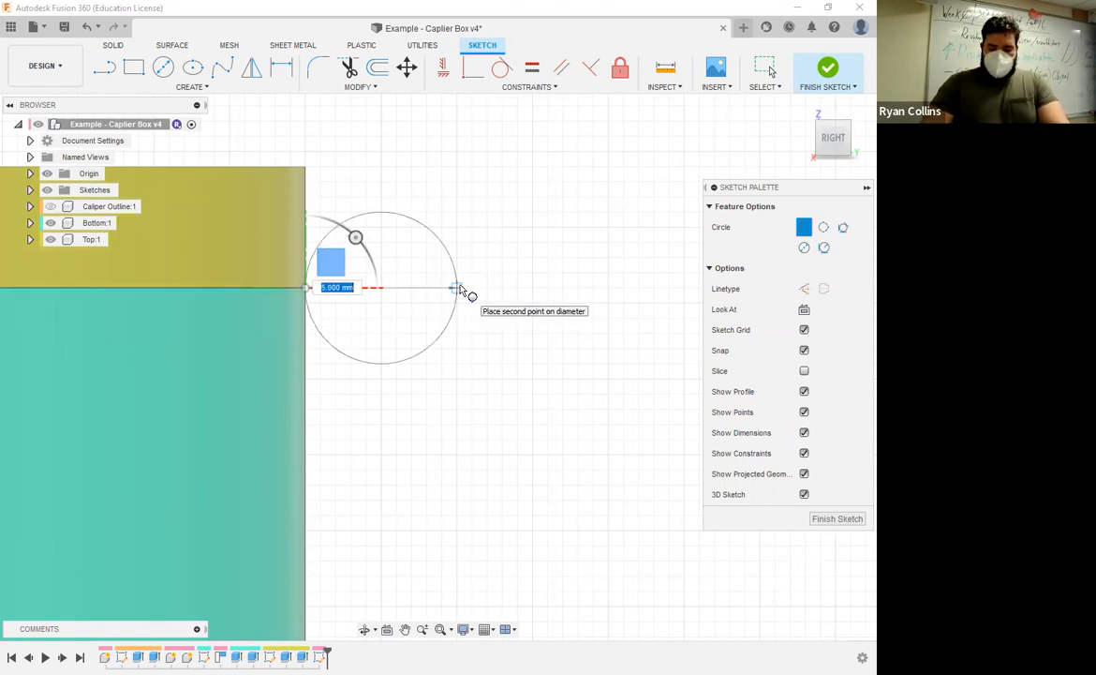
pyautogui.write('5')
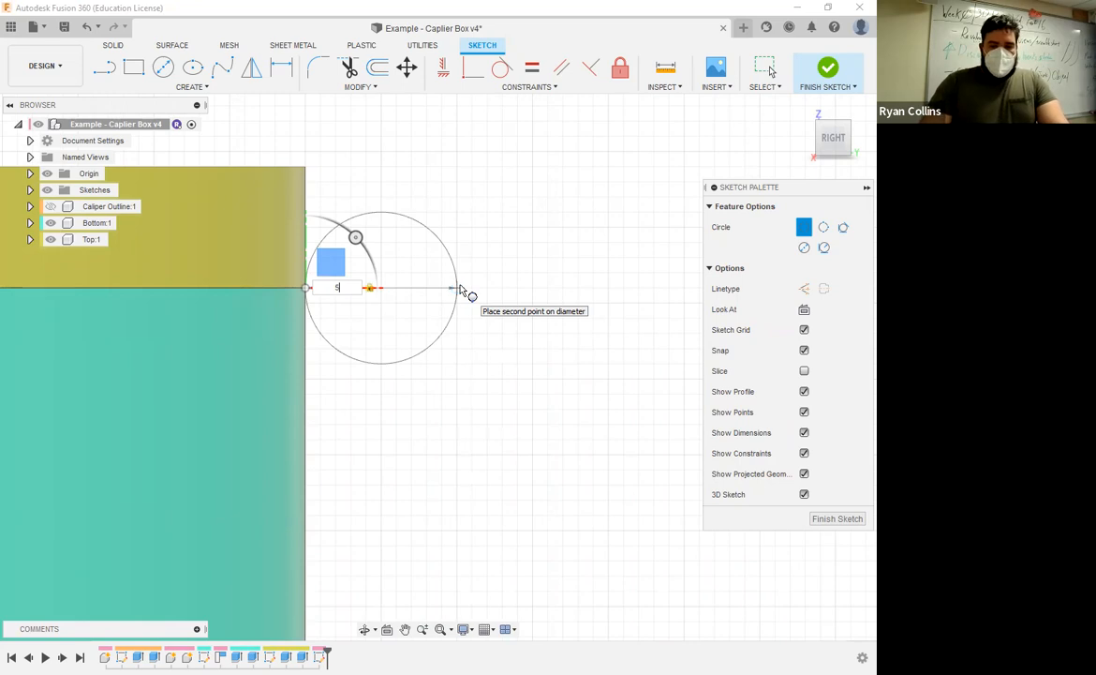
pyautogui.press('Return')
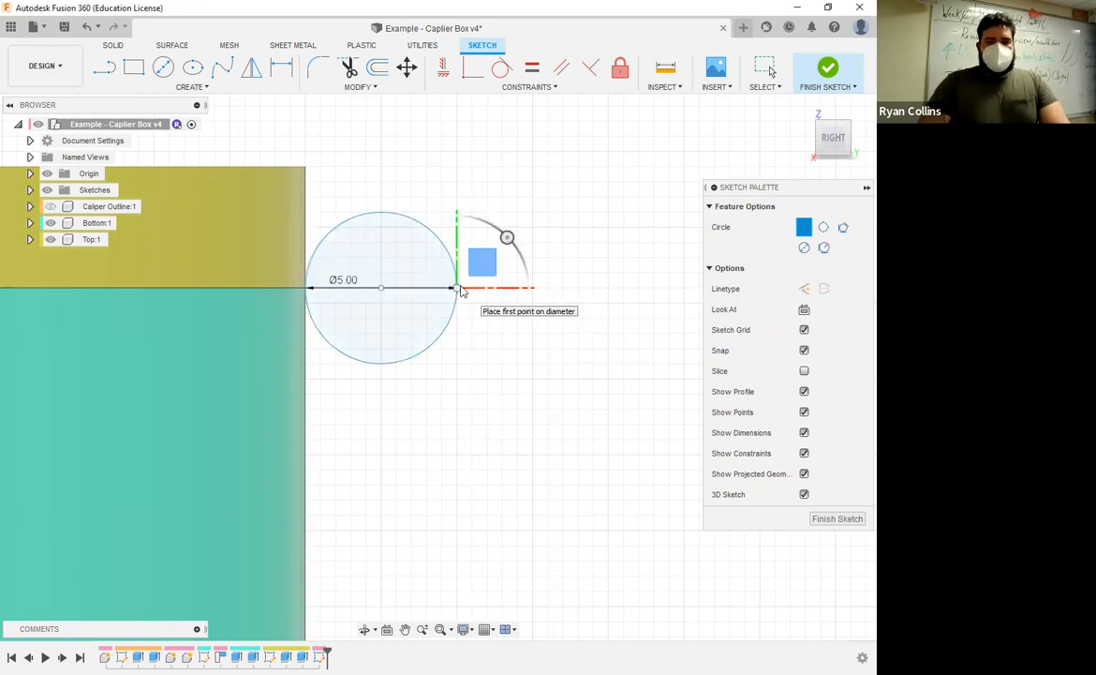
pyautogui.press('Escape')
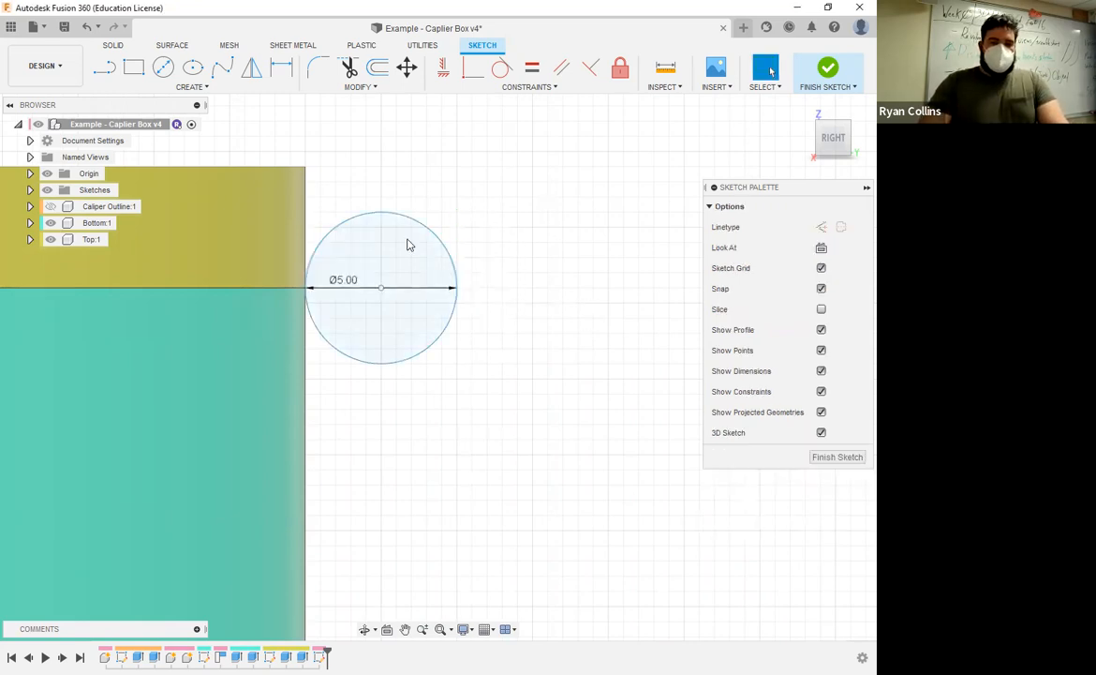
# Add a concentric 3 mm center-diameter circle inside the 5 mm circle.
pyautogui.click(163, 67)
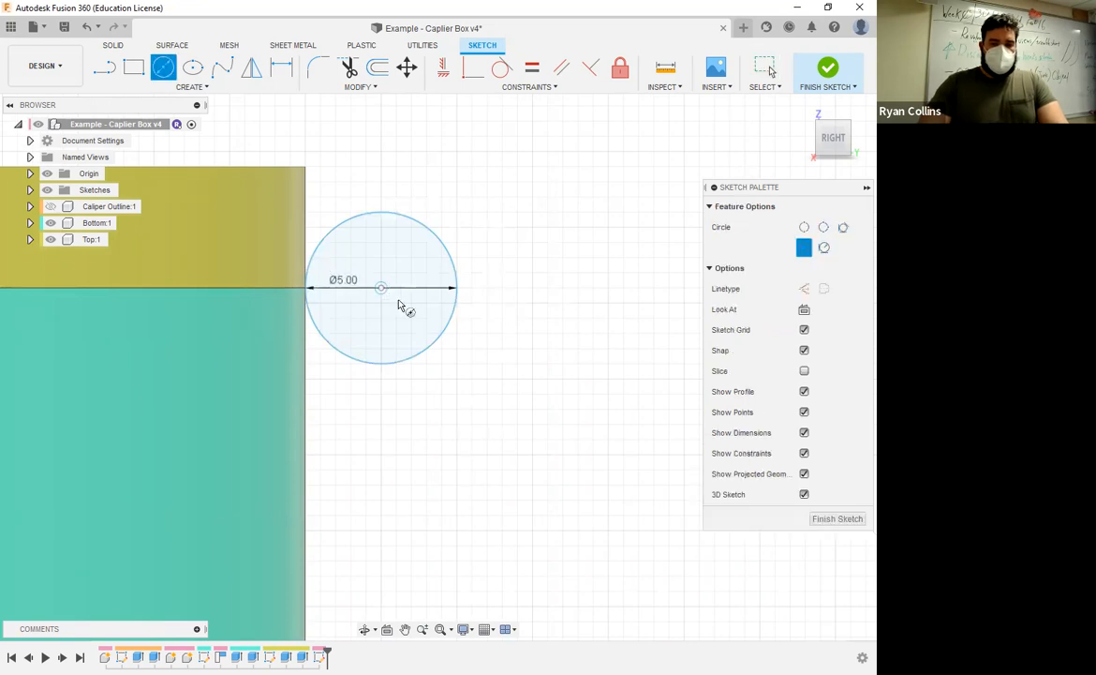
pyautogui.write('5')
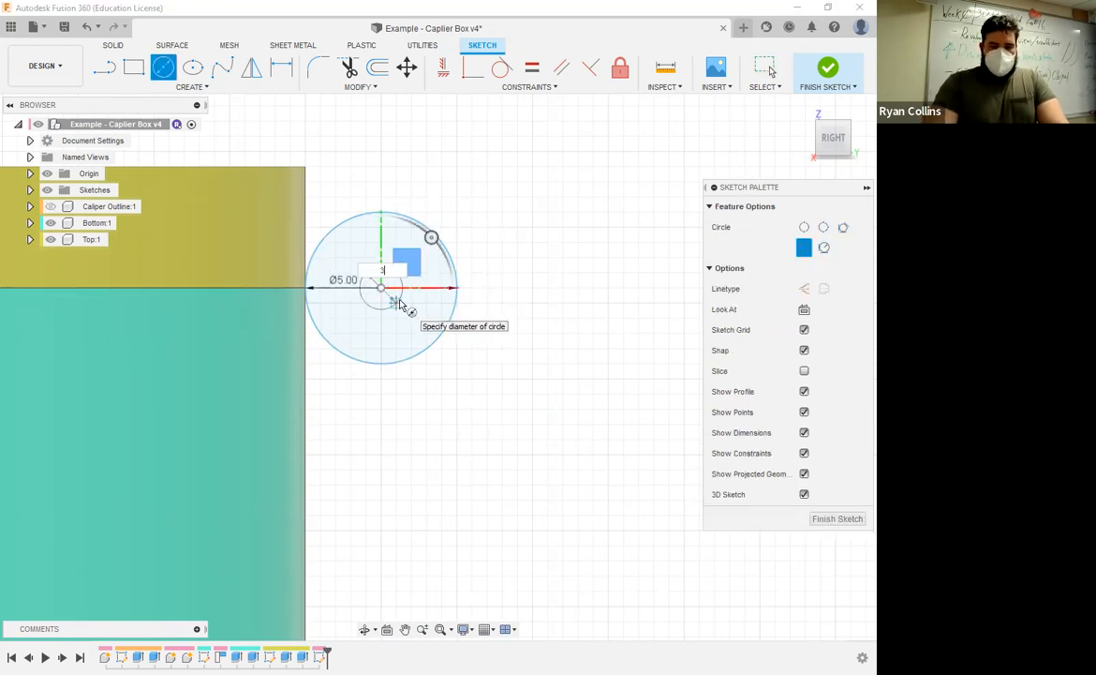
pyautogui.press('Return')
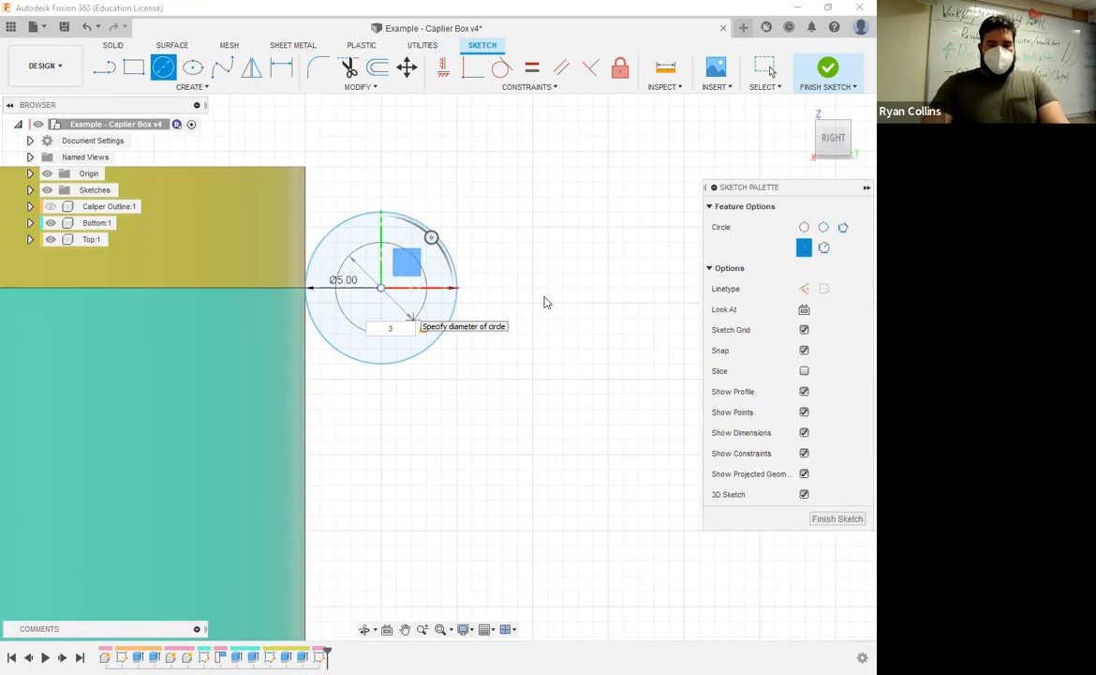
pyautogui.press('Escape')
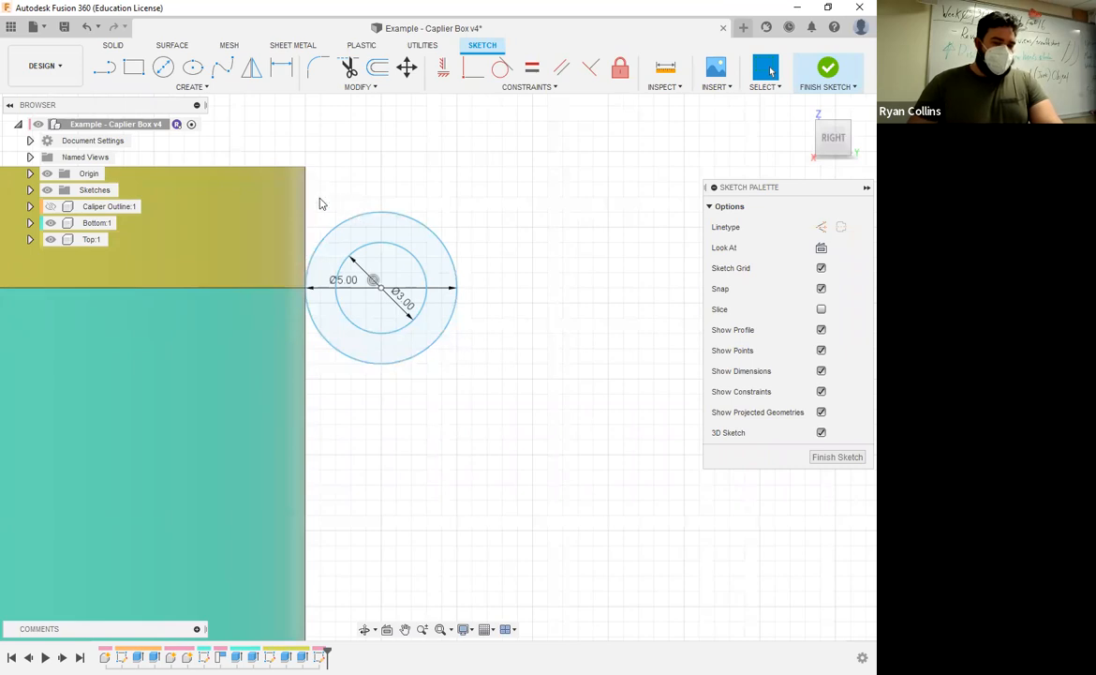
pyautogui.click(405, 245)
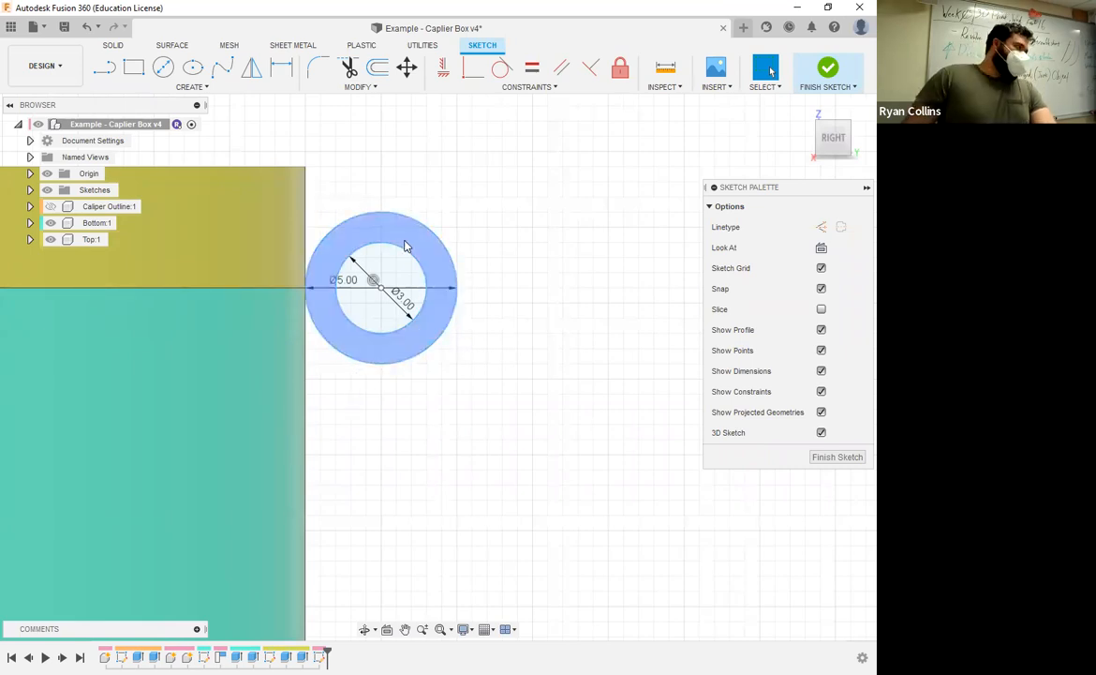
pyautogui.click(466, 217)
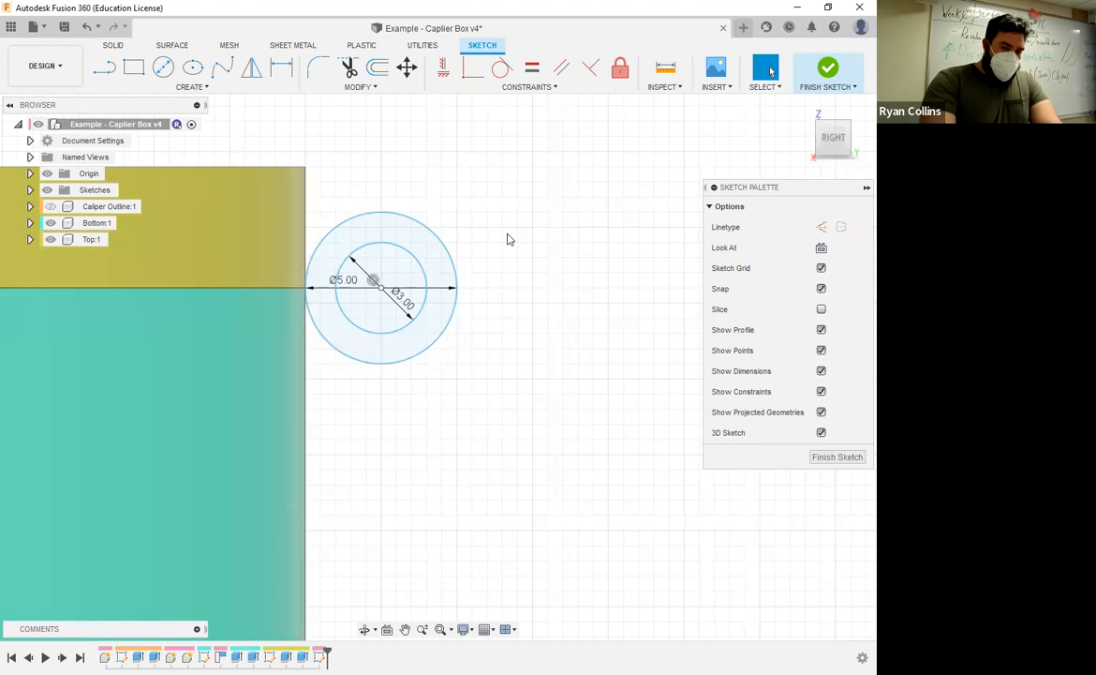
# Project the vertical outer edges of the Top and Bottom components beside the circles into the sketch.
pyautogui.press('p')
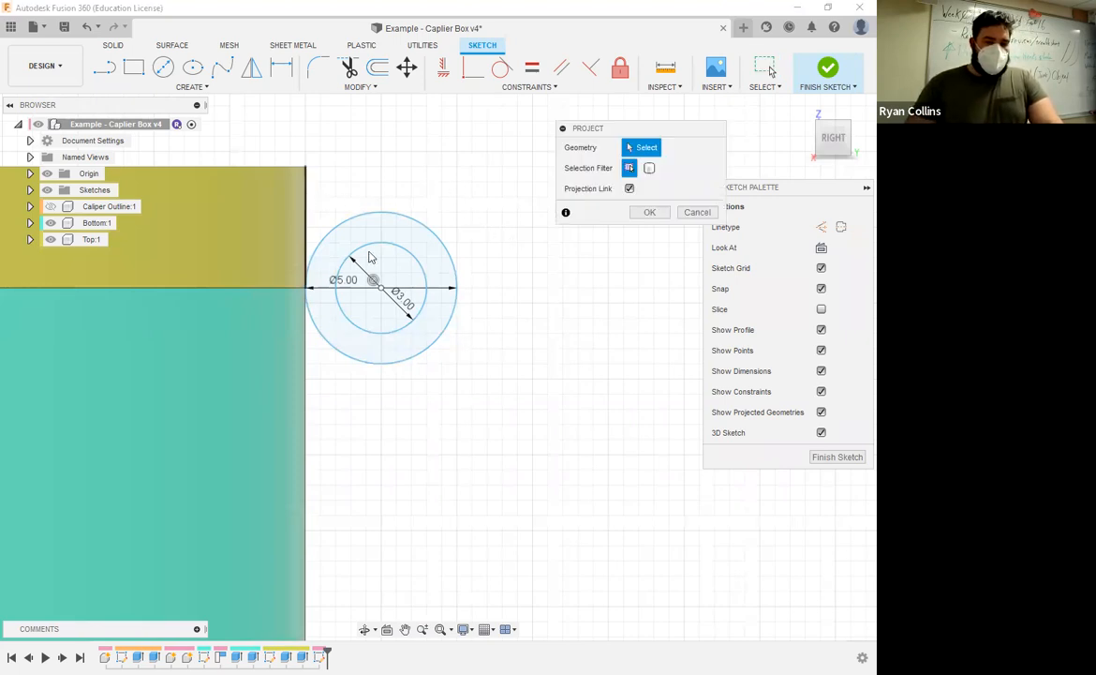
pyautogui.click(304, 378)
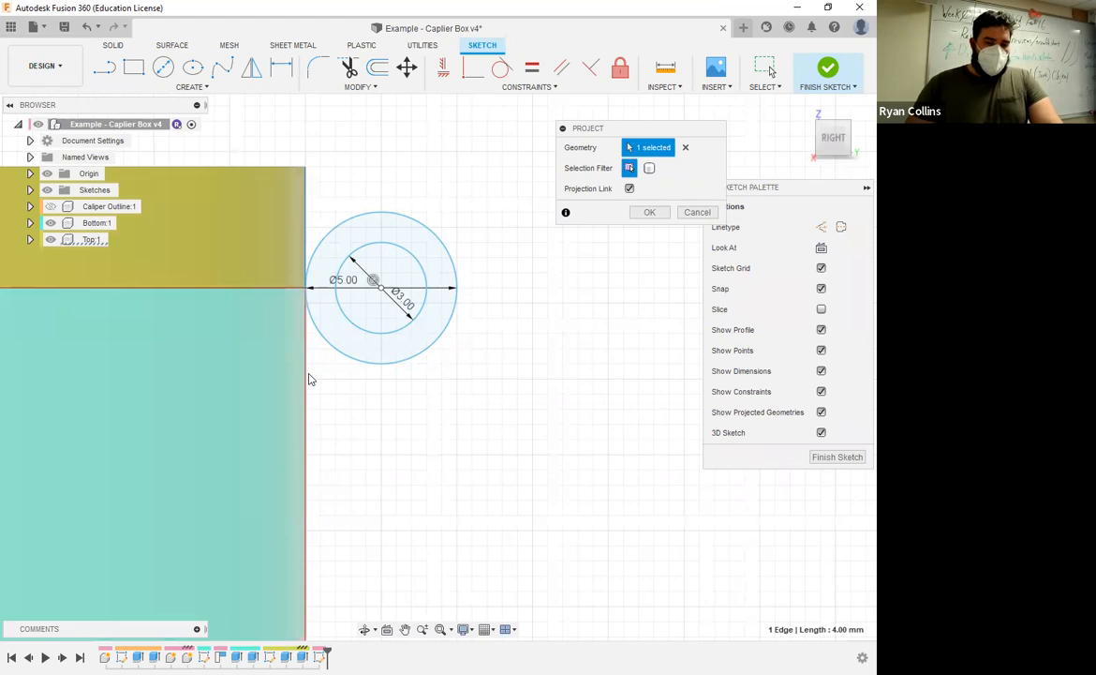
pyautogui.click(313, 374)
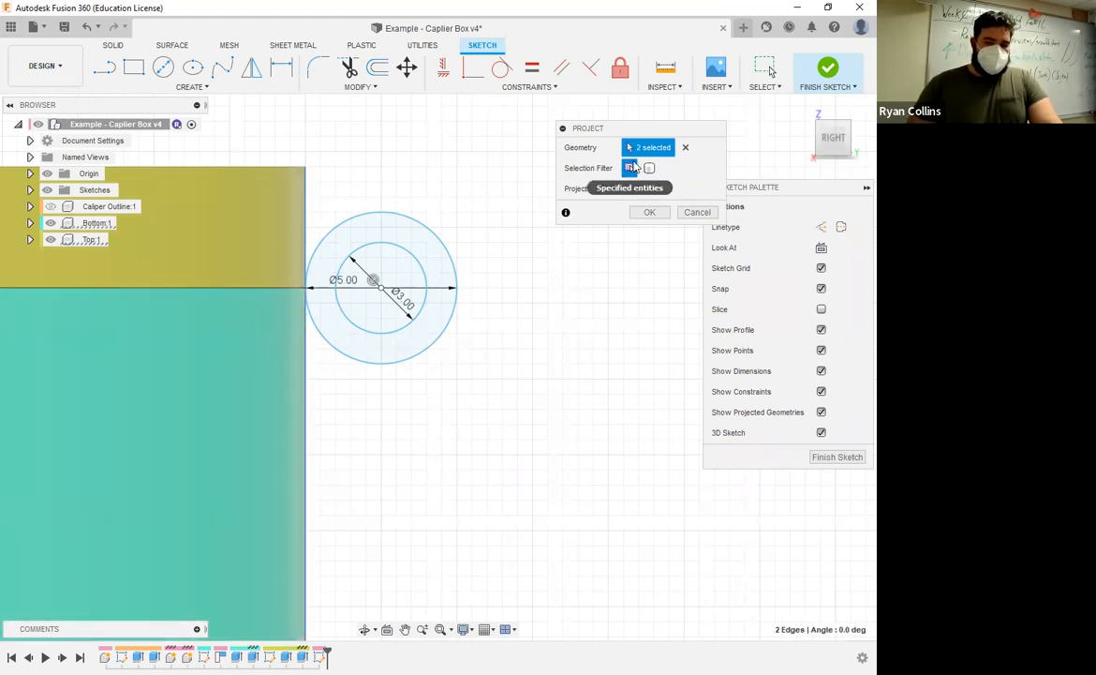
pyautogui.click(650, 213)
# Hide the Bottom and Top components to isolate the sketch geometry.
pyautogui.click(51, 223)
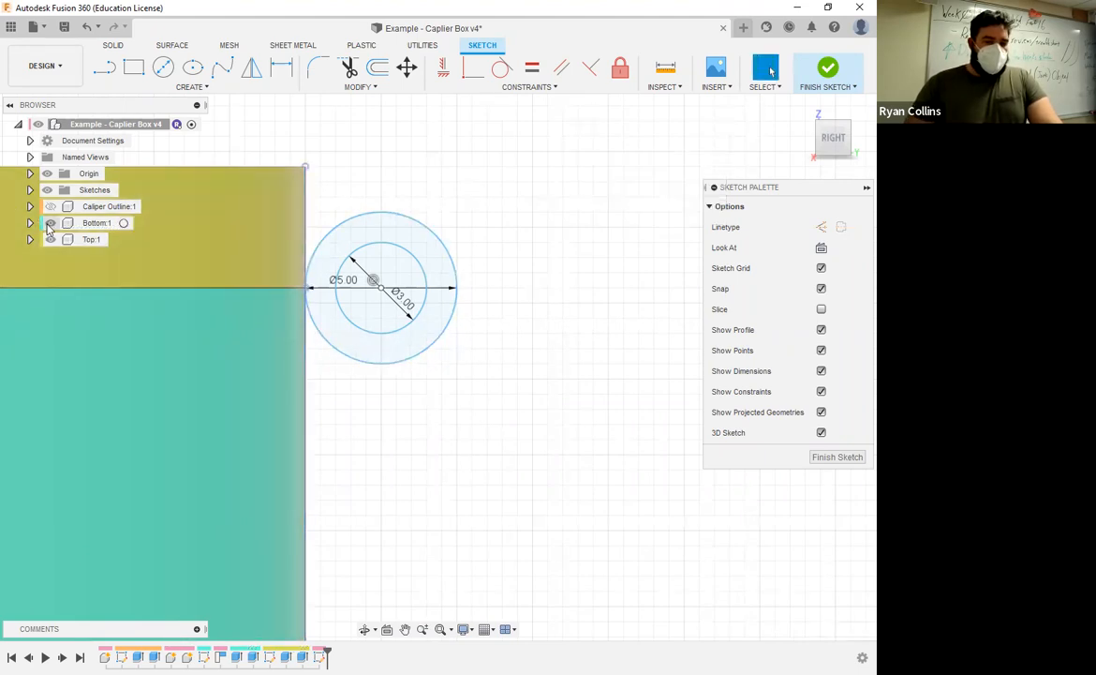
pyautogui.click(50, 223)
pyautogui.click(50, 239)
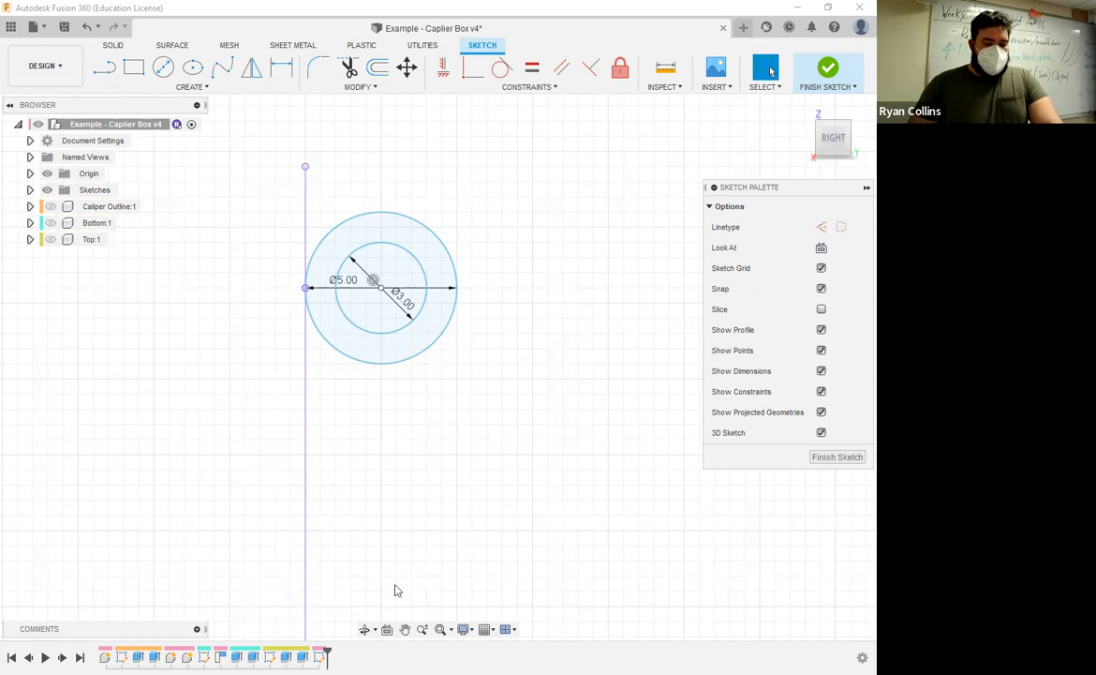
pyautogui.moveTo(335, 612); pyautogui.dragTo(330, 550, button='middle')
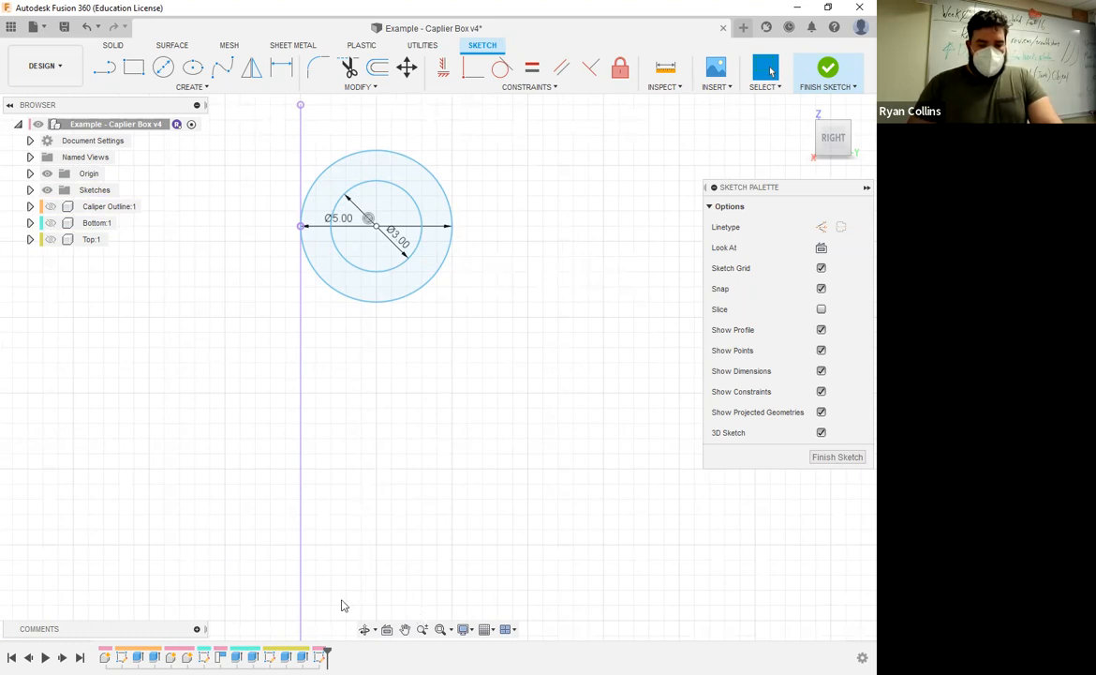
# Roll the timeline back to before the last lid extrusion and show the Top and Bottom components.
pyautogui.moveTo(325, 656); pyautogui.dragTo(293, 656)
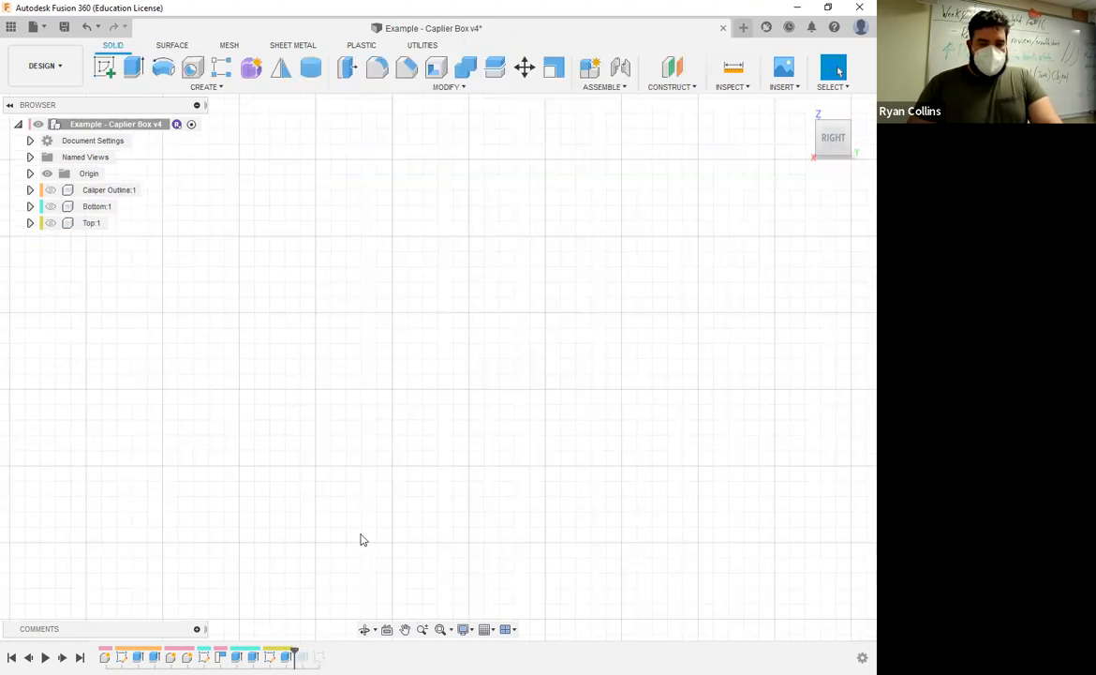
pyautogui.click(52, 223)
pyautogui.click(52, 207)
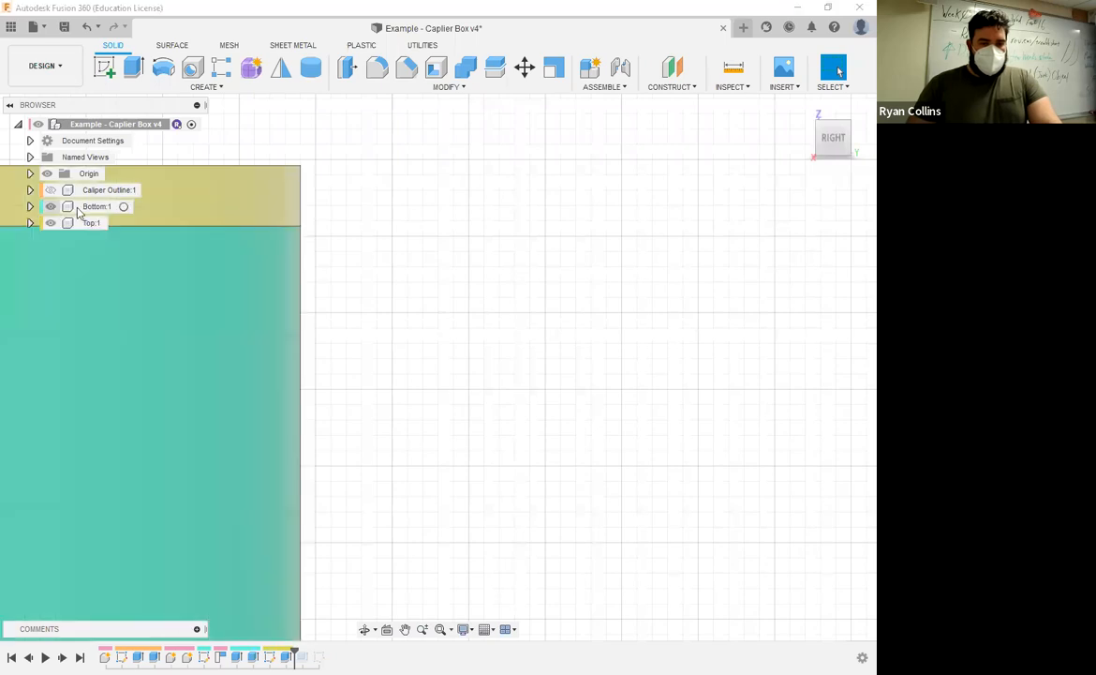
pyautogui.click(49, 224)
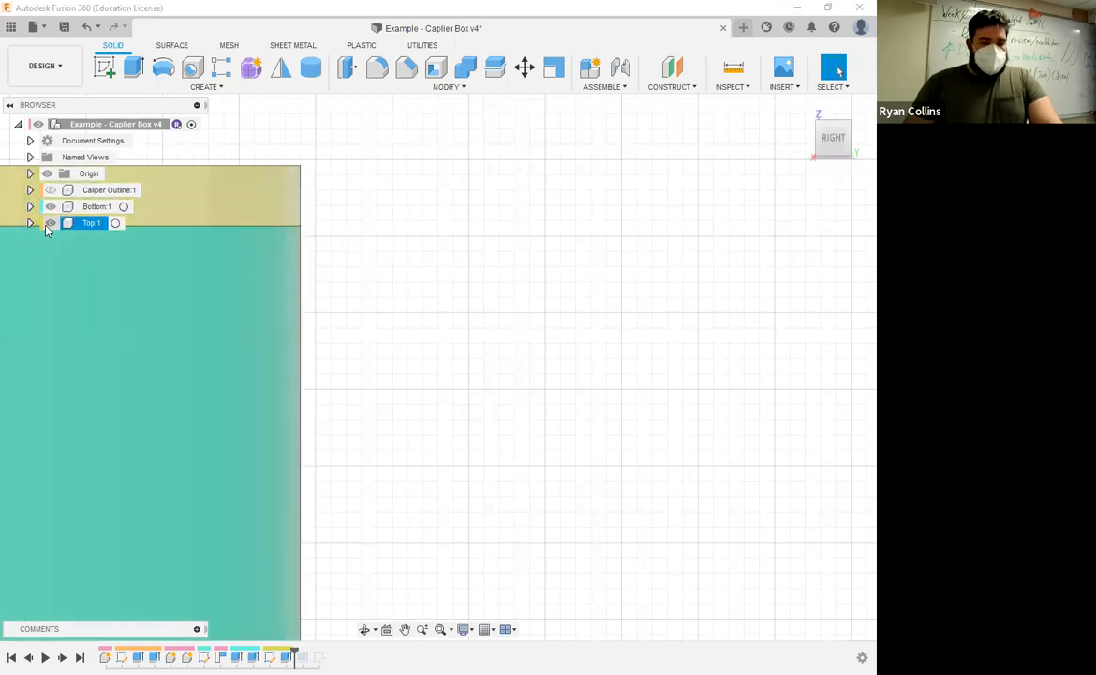
pyautogui.scroll(-3, 124, 328)
pyautogui.moveTo(325, 366); pyautogui.dragTo(368, 306, button='middle')
pyautogui.keyDown('shift'); pyautogui.moveTo(340, 219); pyautogui.dragTo(350, 230, button='middle'); pyautogui.keyUp('shift')
pyautogui.keyDown('shift'); pyautogui.moveTo(404, 262); pyautogui.dragTo(444, 296, button='middle'); pyautogui.keyUp('shift')
pyautogui.keyDown('shift'); pyautogui.moveTo(281, 593); pyautogui.dragTo(159, 603, button='middle'); pyautogui.keyUp('shift')
pyautogui.moveTo(159, 603); pyautogui.dragTo(224, 628, button='middle')
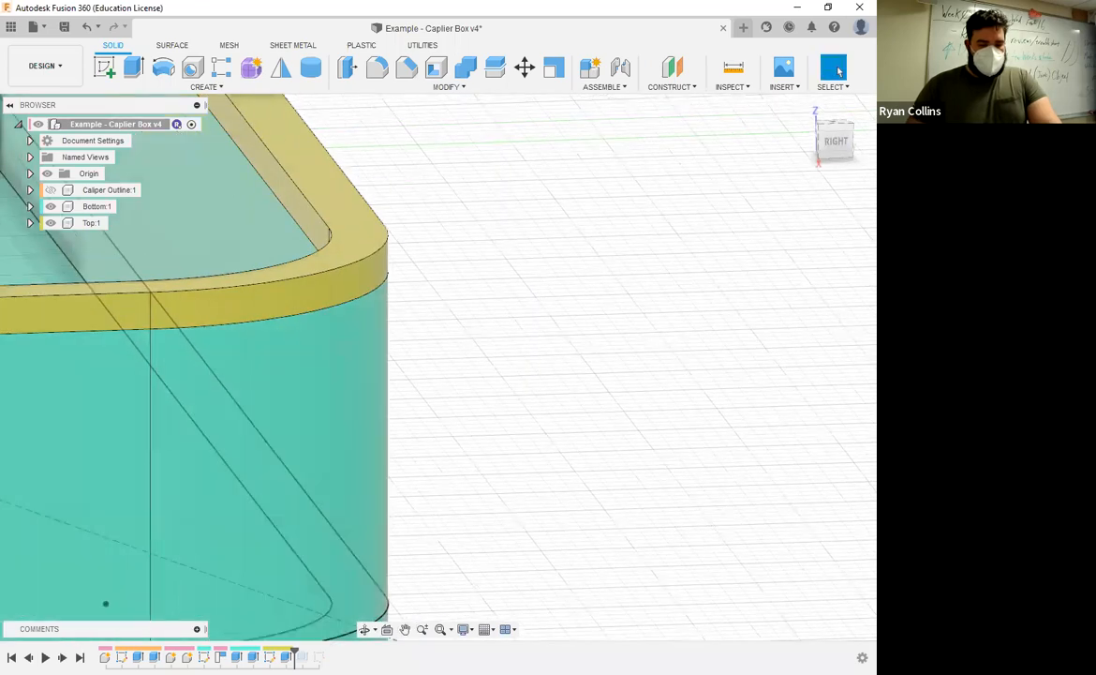
# Move the timeline marker to just before the circle sketch and fillet the lid's upper outer edge loop.
pyautogui.moveTo(294, 653); pyautogui.dragTo(311, 653)
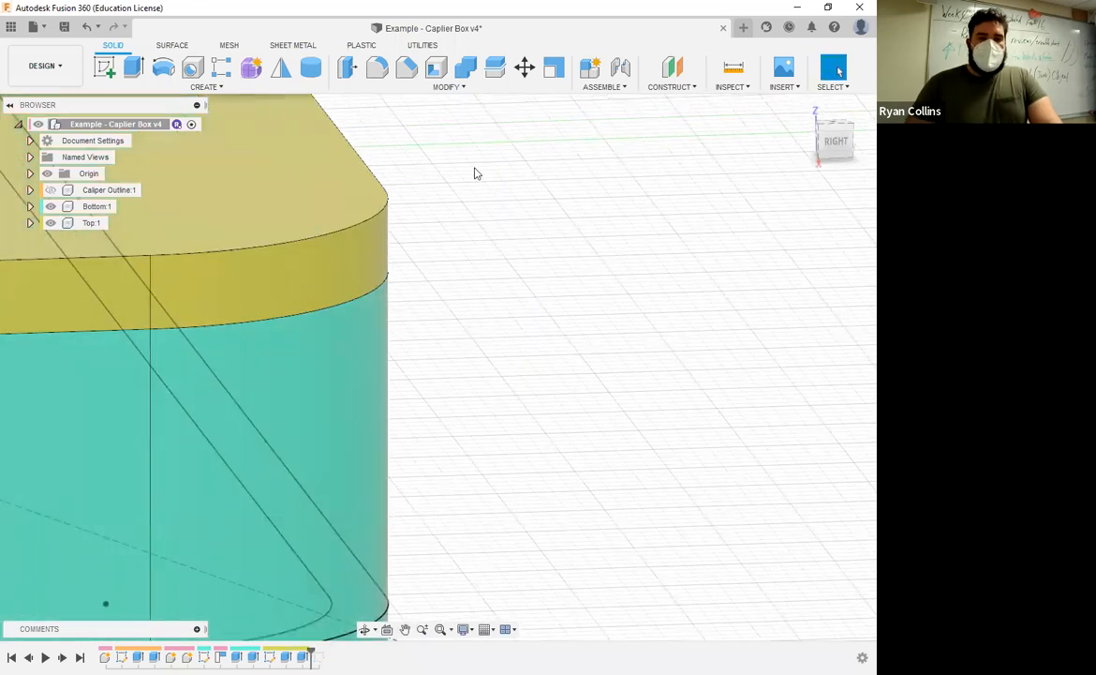
pyautogui.click(379, 73)
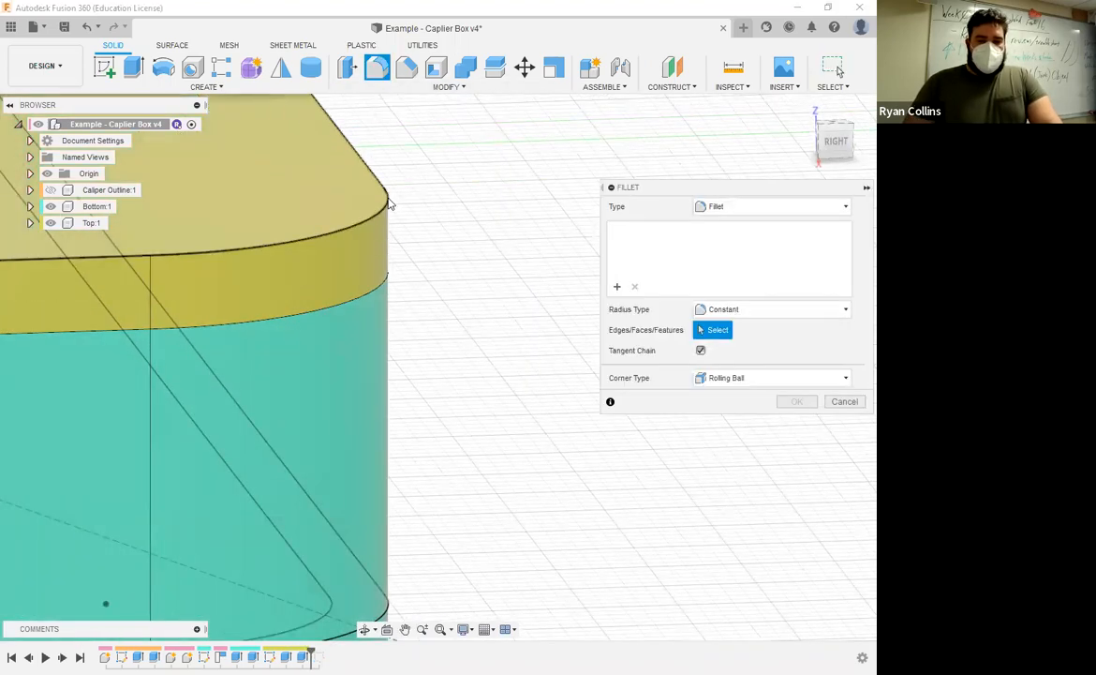
pyautogui.click(393, 192)
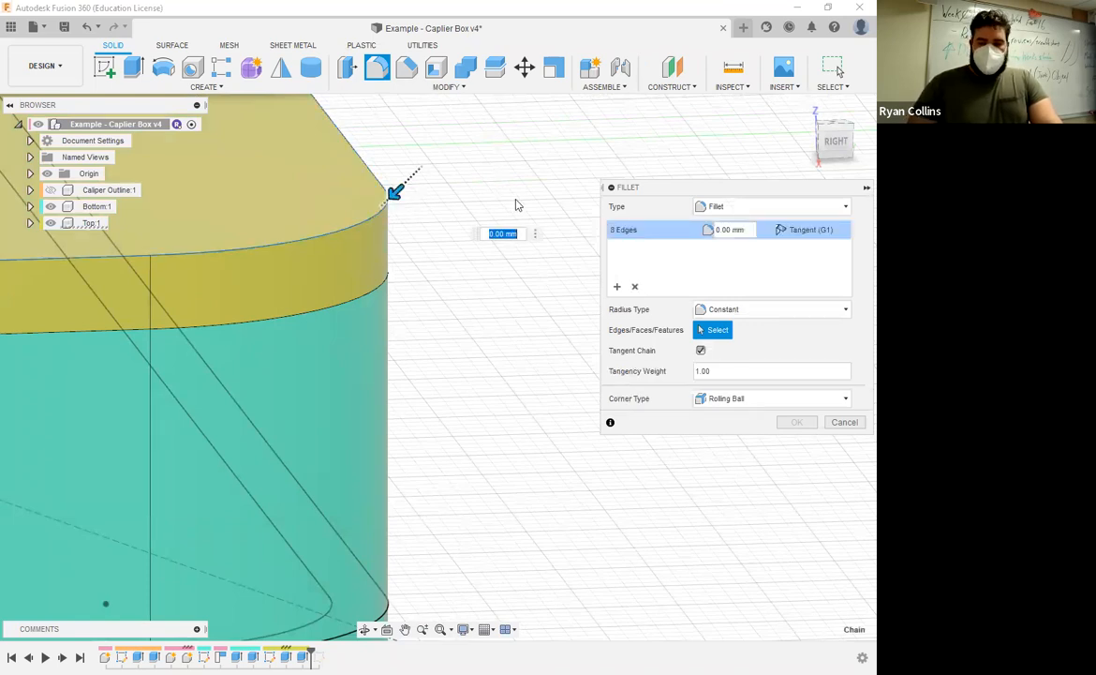
pyautogui.click(785, 423)
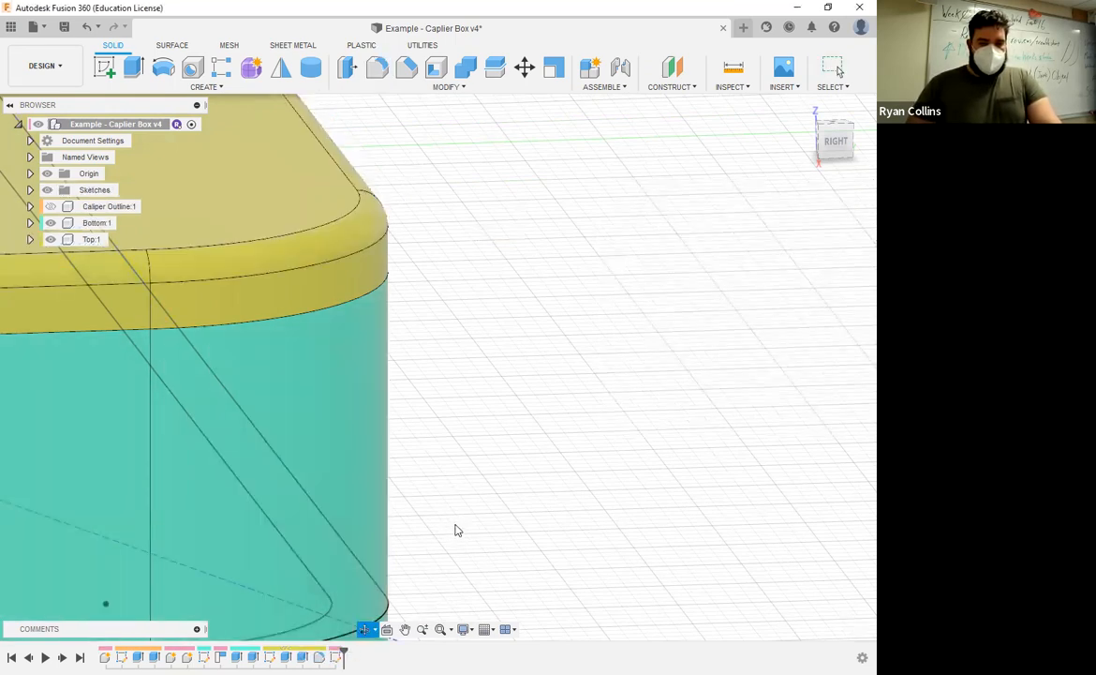
# Hide the Top component to examine the projected lid edge beside the circles in the right view.
pyautogui.click(834, 137)
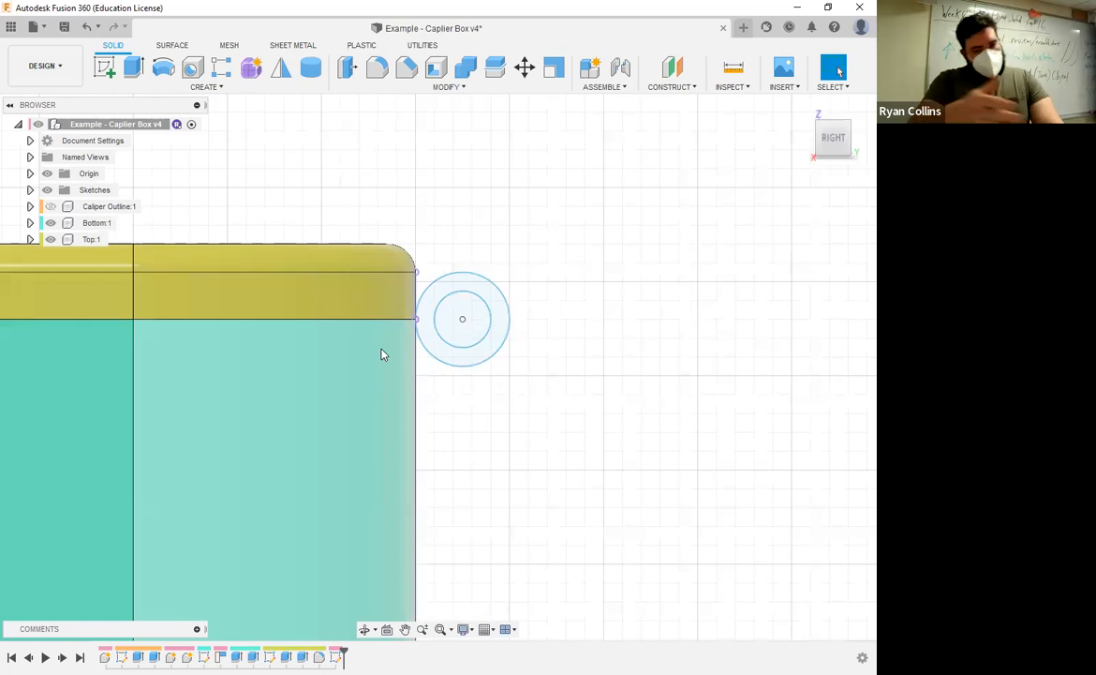
pyautogui.click(51, 240)
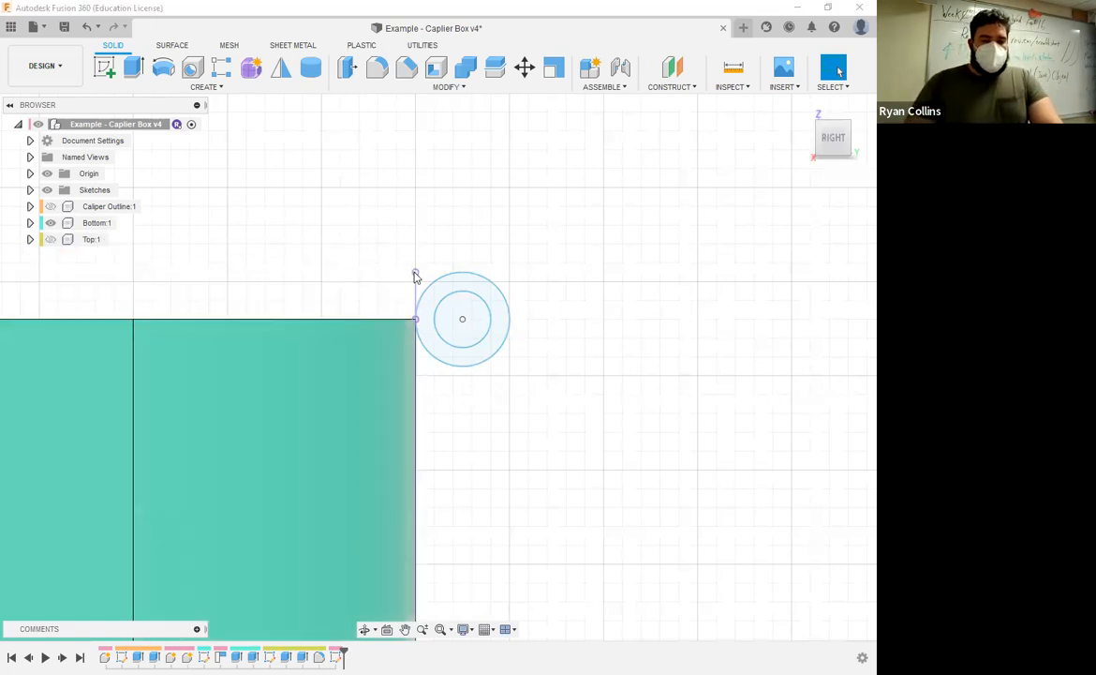
# Show the Top component and project the lid's rounded corner edge into the circle sketch with the projection link on.
pyautogui.click(51, 240)
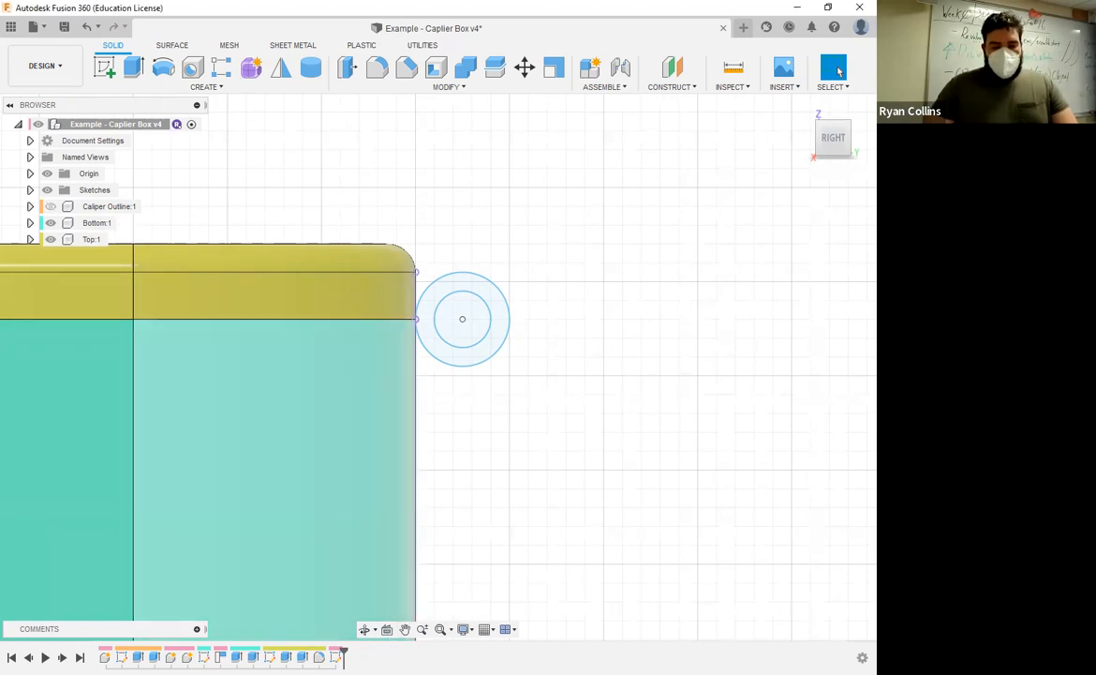
pyautogui.rightClick(337, 656)
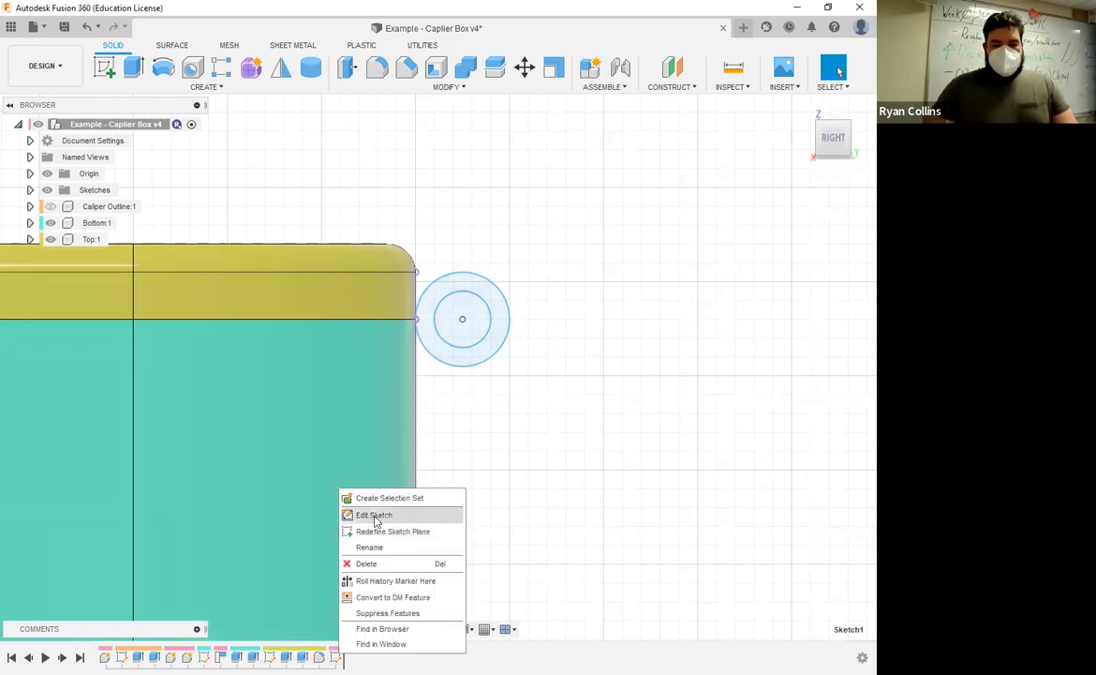
pyautogui.click(375, 516)
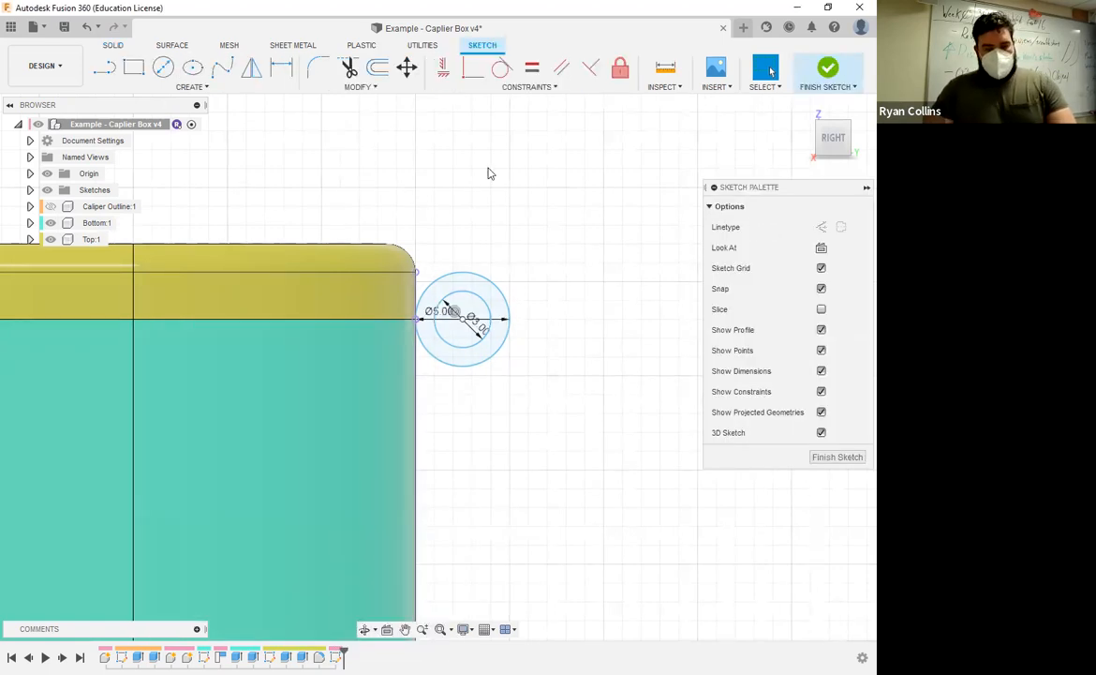
pyautogui.press('p')
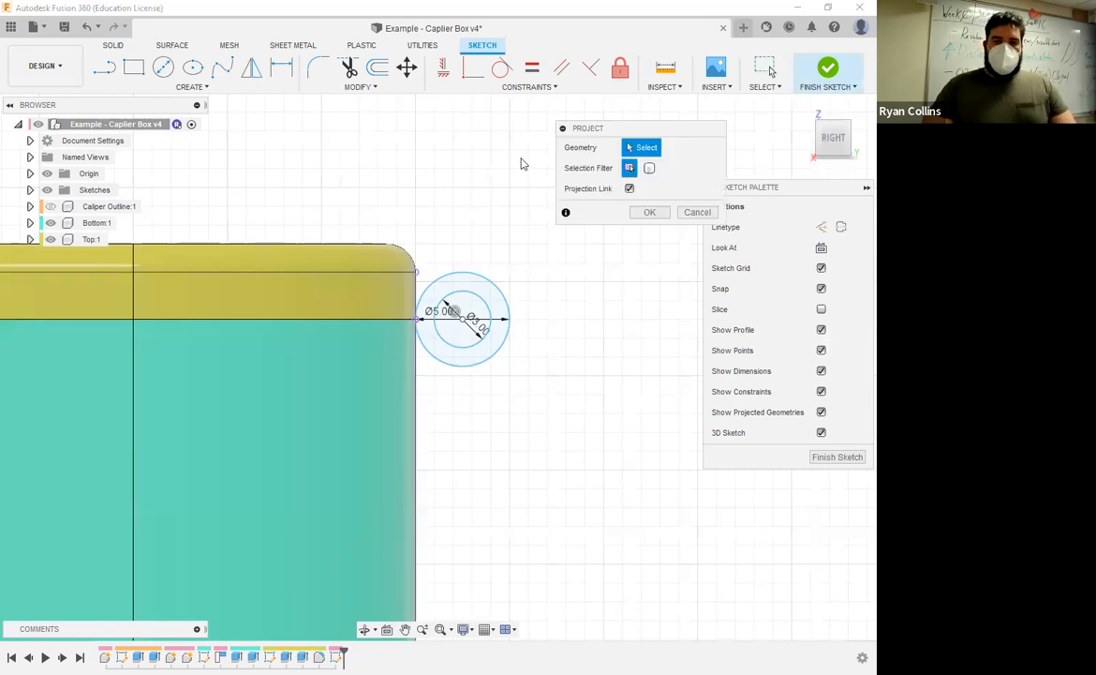
pyautogui.click(413, 262)
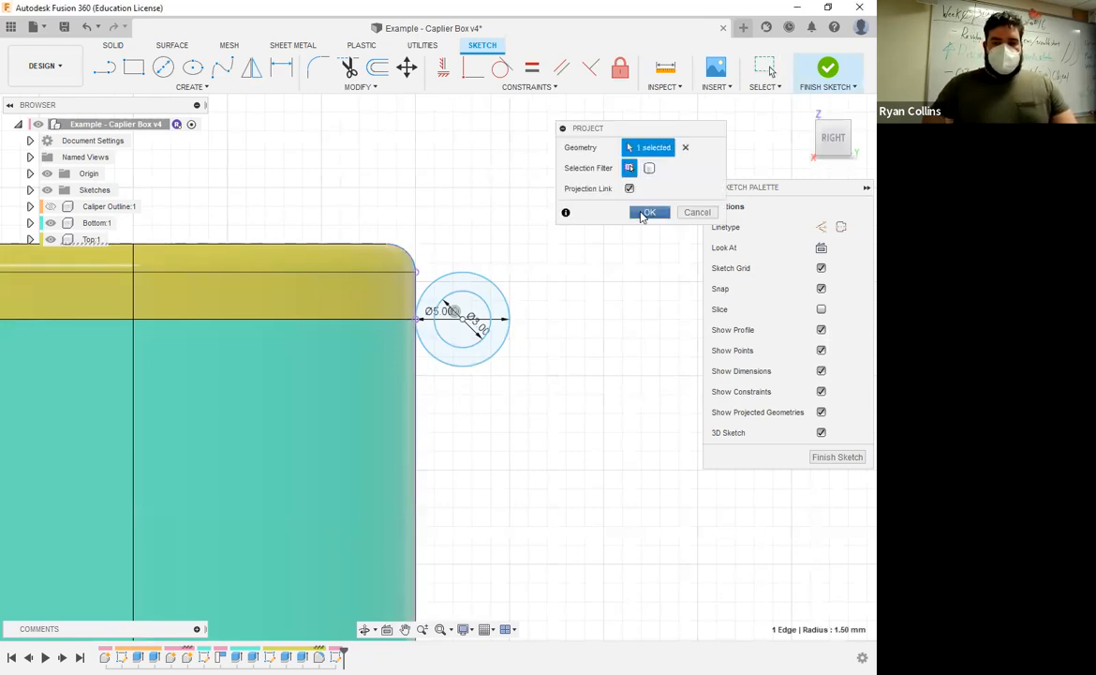
pyautogui.click(648, 212)
# Hide the components and draw a line about 3.1 mm long from the outer circle's top to the projected lid arc's midpoint.
pyautogui.click(51, 223)
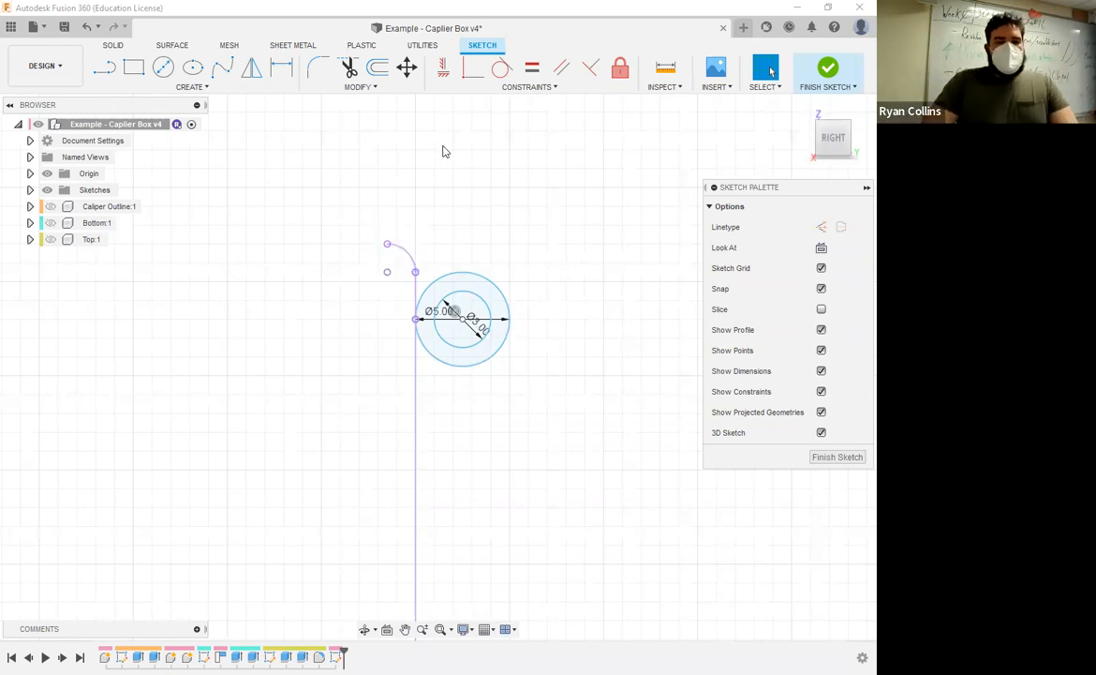
pyautogui.click(105, 71)
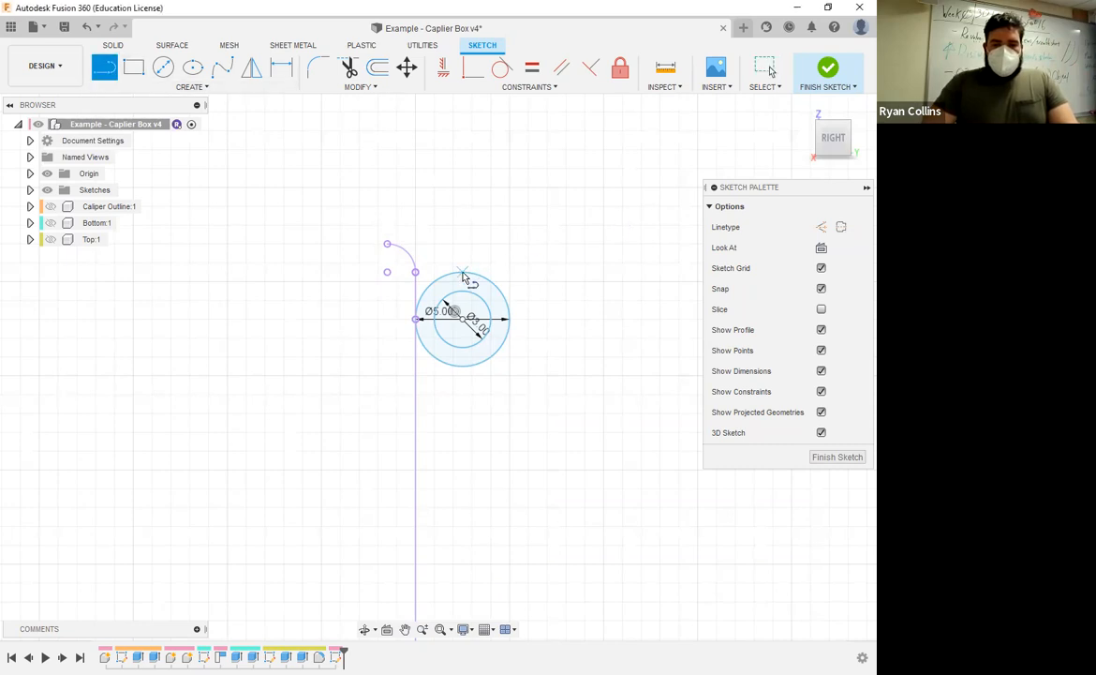
pyautogui.click(462, 272)
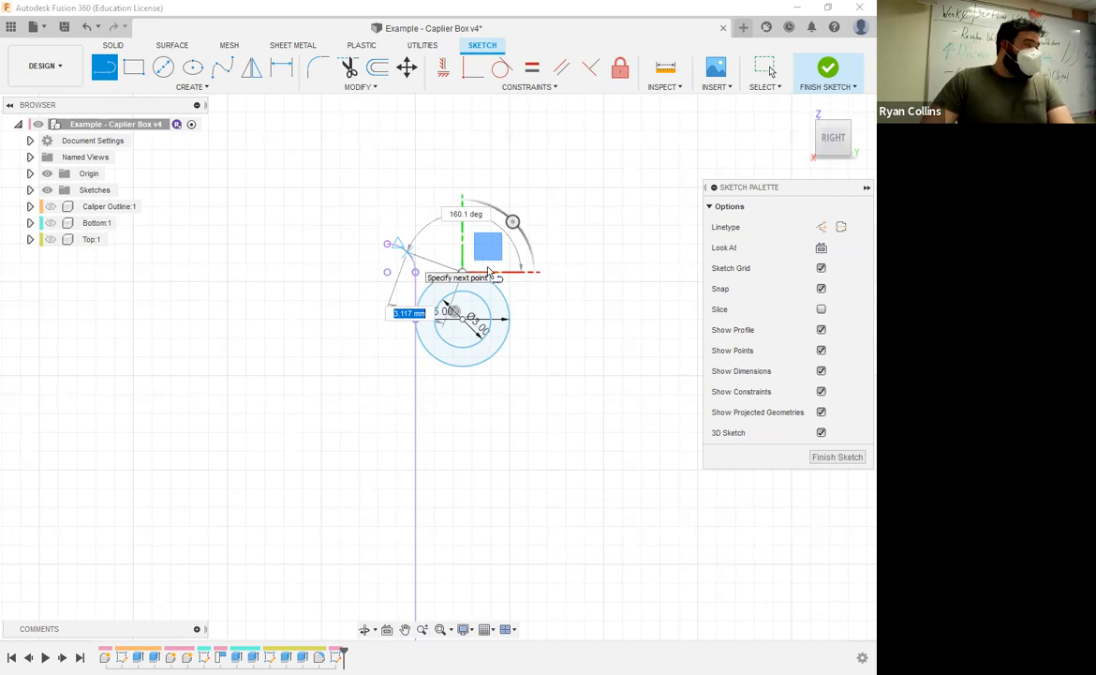
pyautogui.scroll(5, 487, 272)
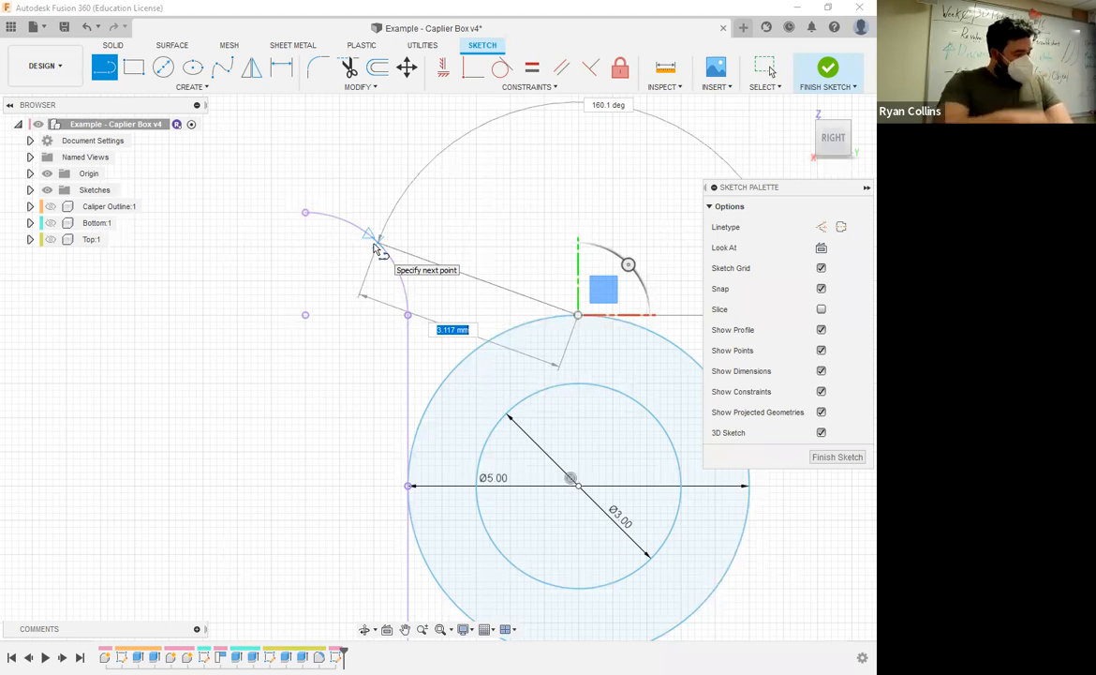
pyautogui.click(375, 245)
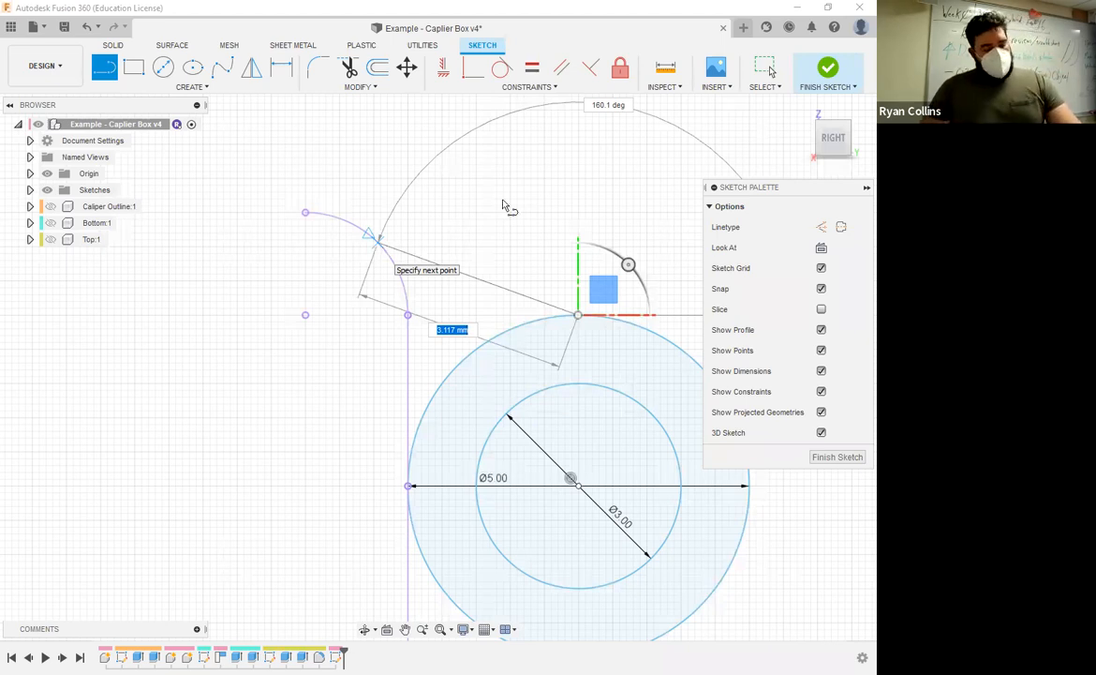
pyautogui.press('Escape')
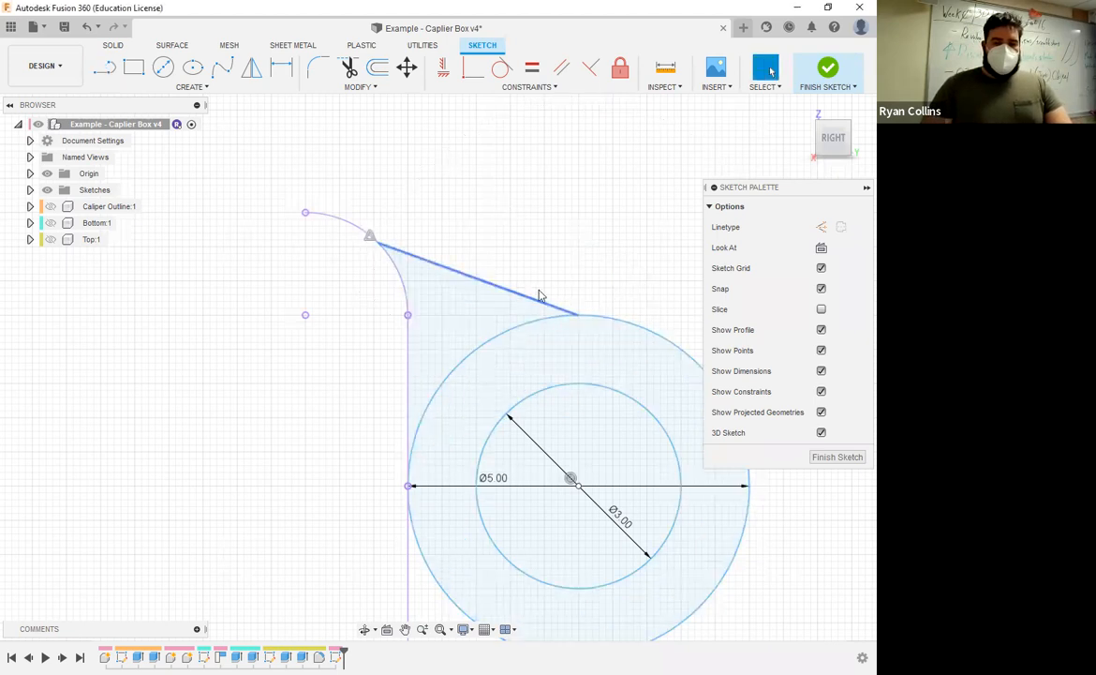
# Make the upper sloped line tangent to the 5 mm outer circle.
pyautogui.moveTo(526, 192); pyautogui.dragTo(514, 191, button='middle')
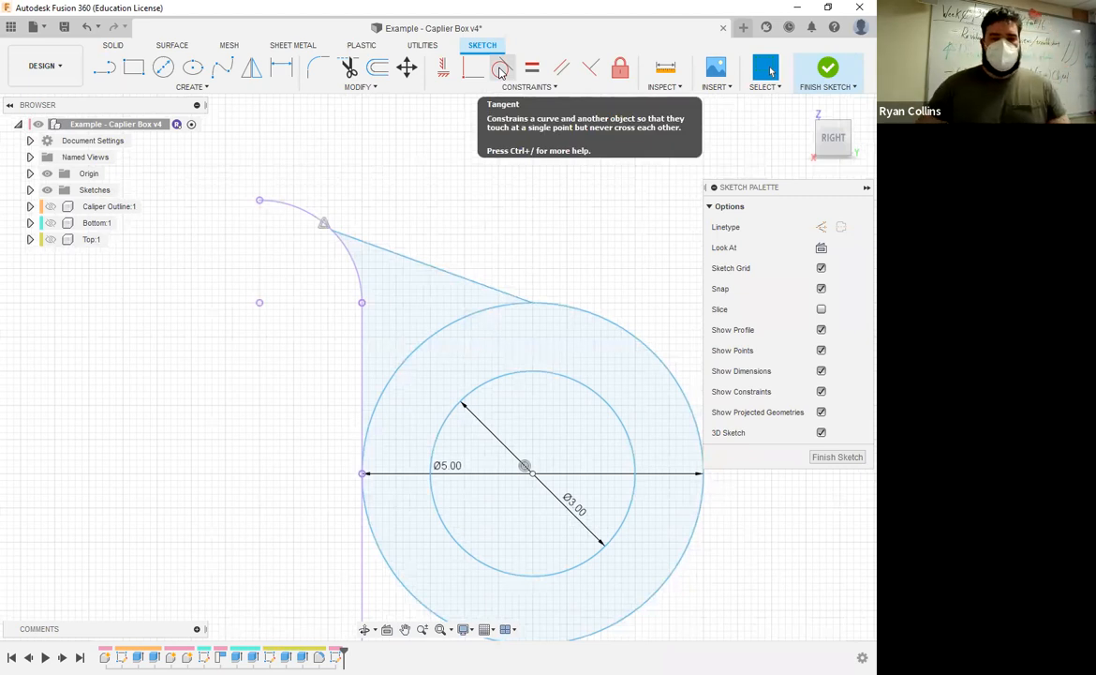
pyautogui.click(501, 72)
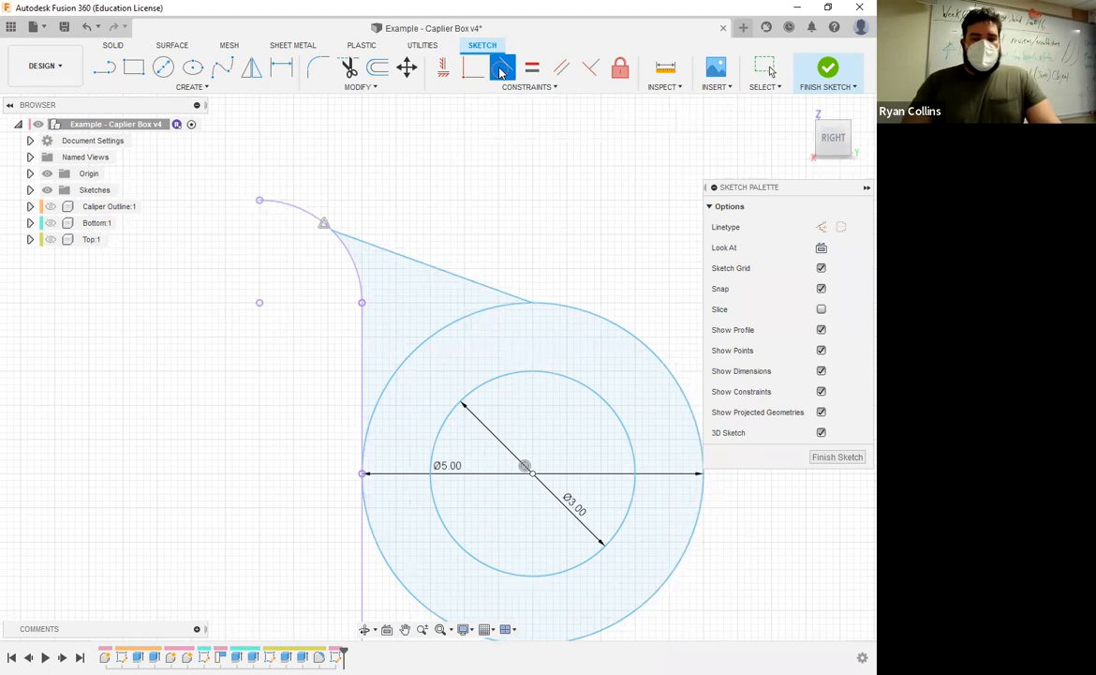
pyautogui.click(468, 284)
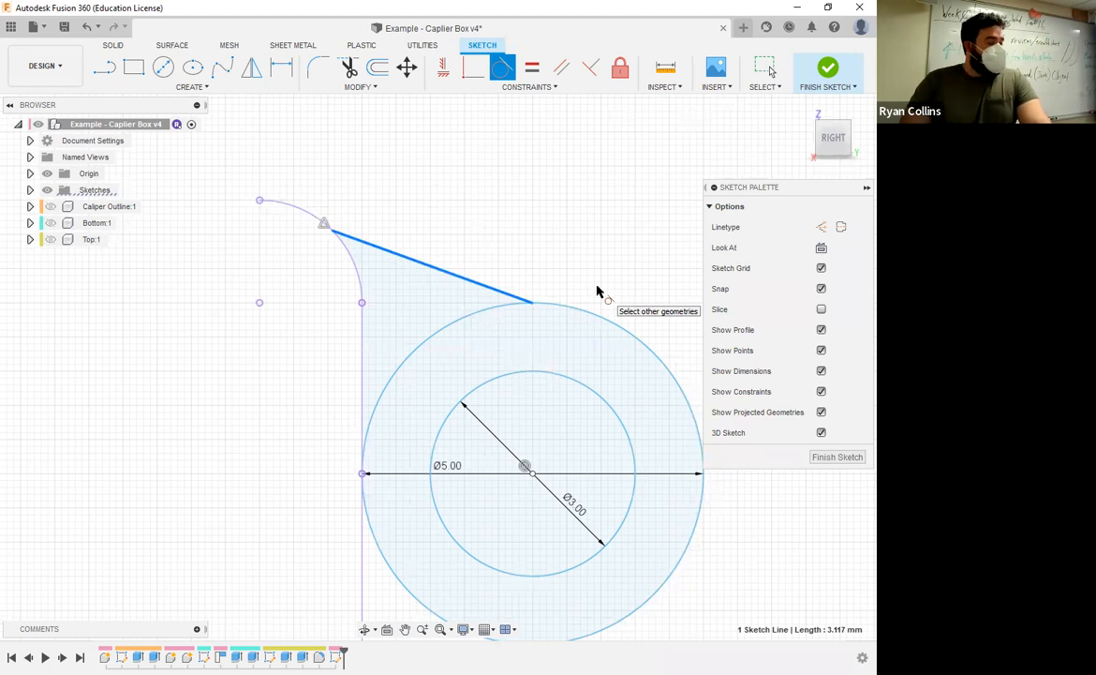
pyautogui.click(581, 311)
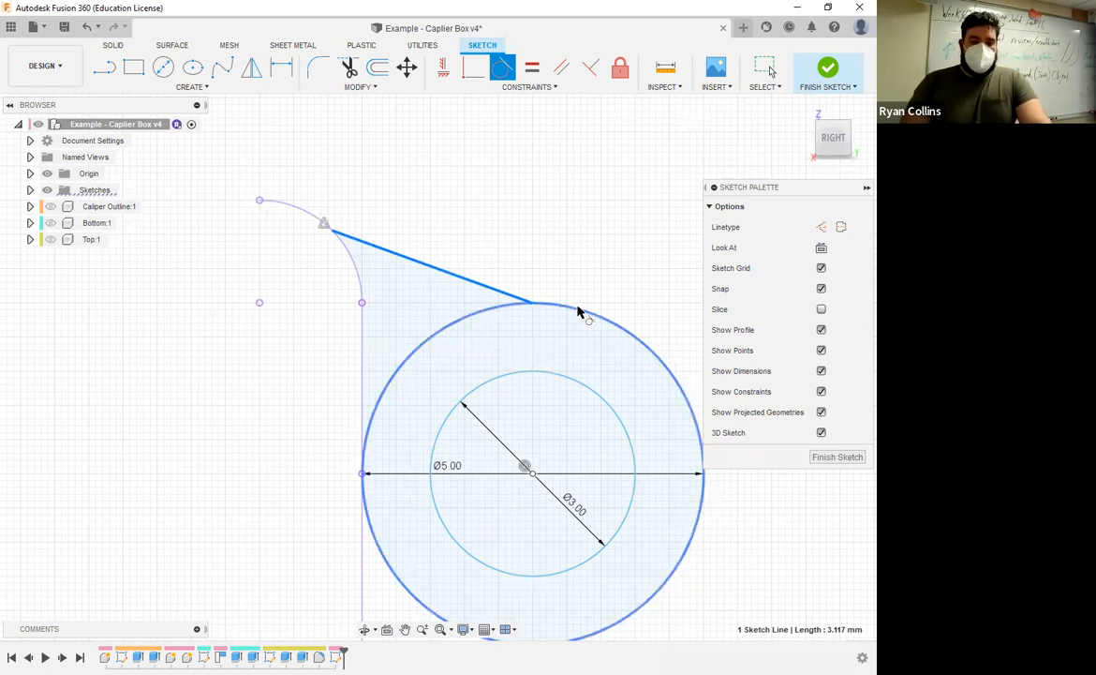
pyautogui.click(493, 279)
pyautogui.moveTo(507, 235); pyautogui.dragTo(584, 356, button='middle')
pyautogui.click(584, 356)
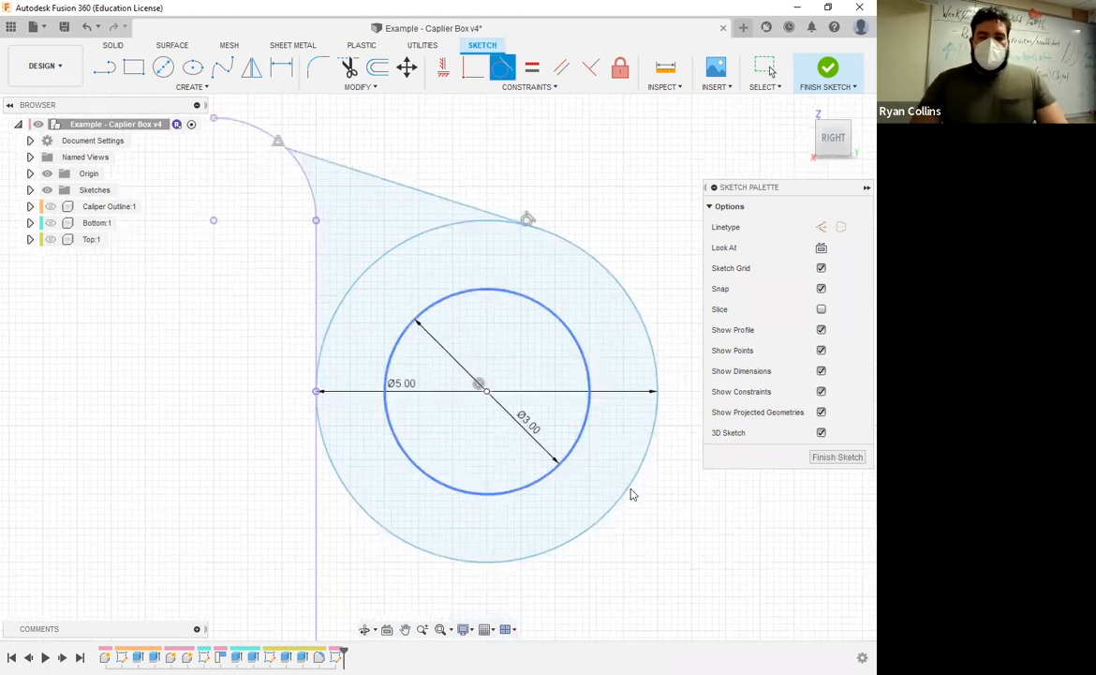
pyautogui.press('Escape')
# Draw a sloped line from the underside of the outer circle down to the projected vertical wall edge.
pyautogui.scroll(-3, 580, 276)
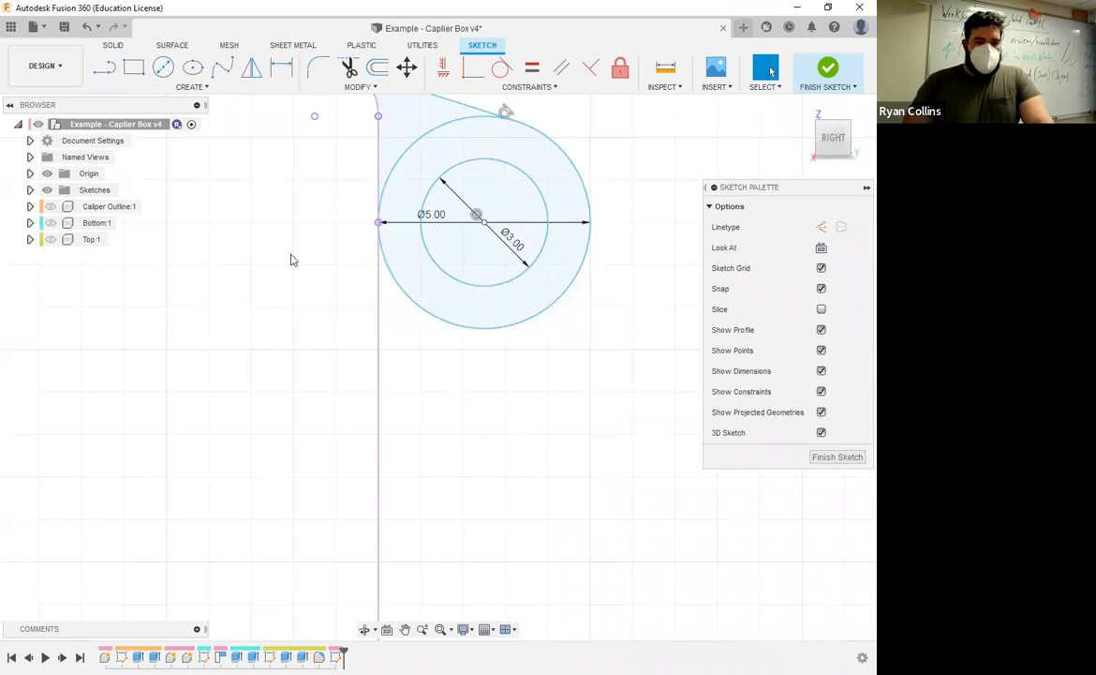
pyautogui.click(98, 69)
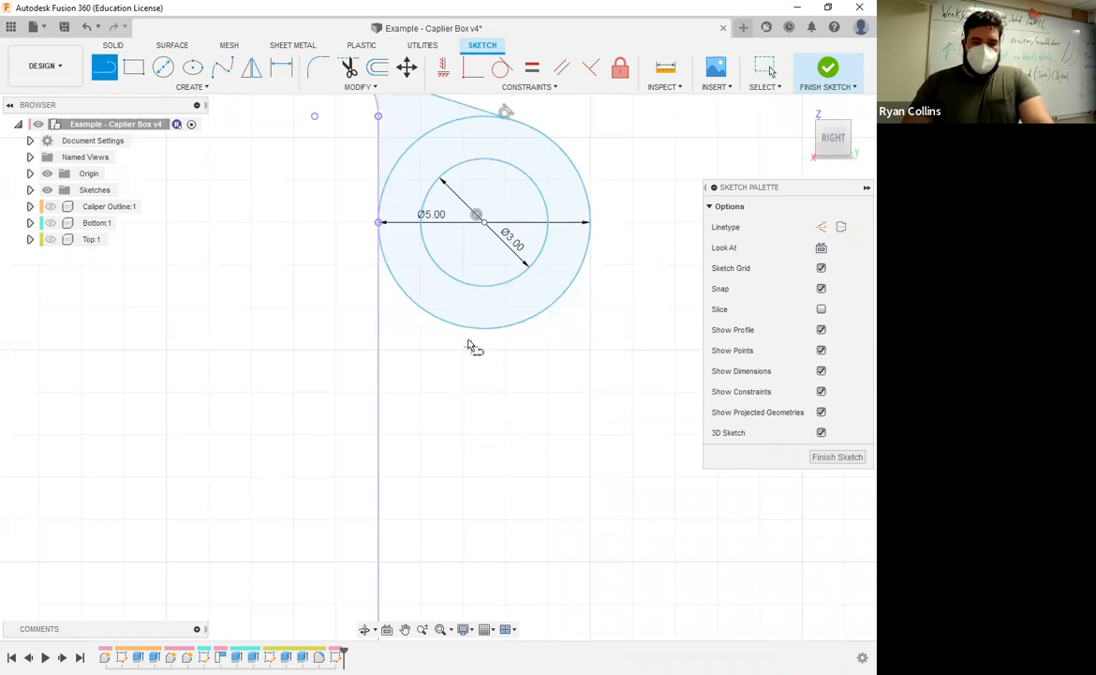
pyautogui.click(379, 486)
pyautogui.press('Escape')
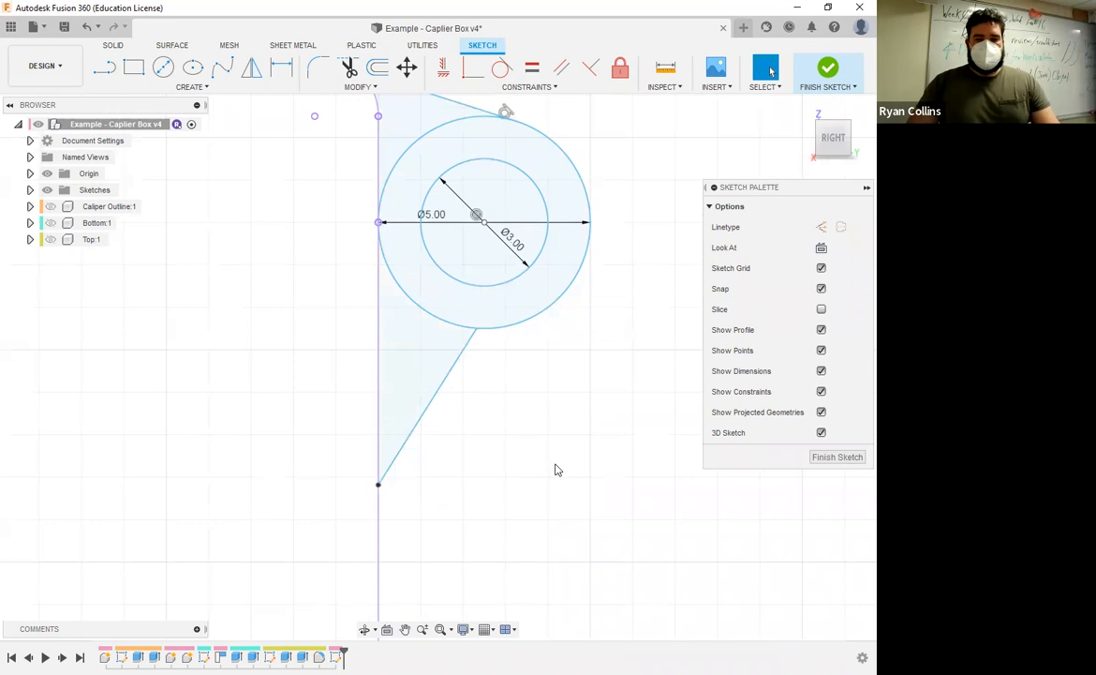
# Make the lower sloped line tangent to the outer circle and finish the sketch.
pyautogui.click(501, 67)
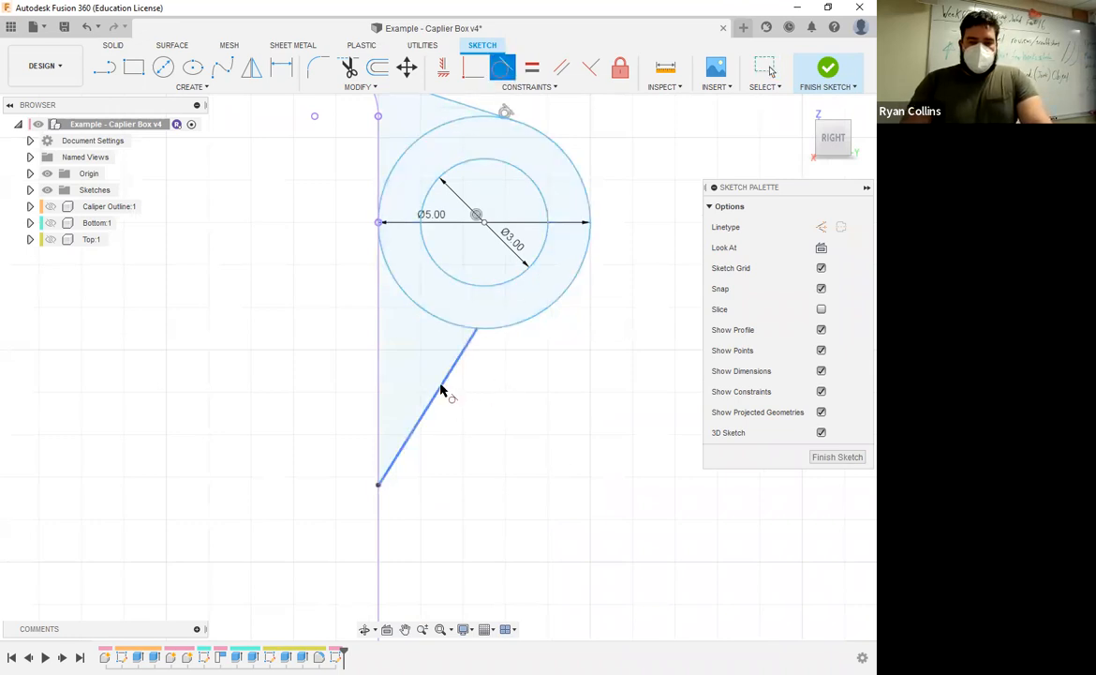
pyautogui.click(441, 389)
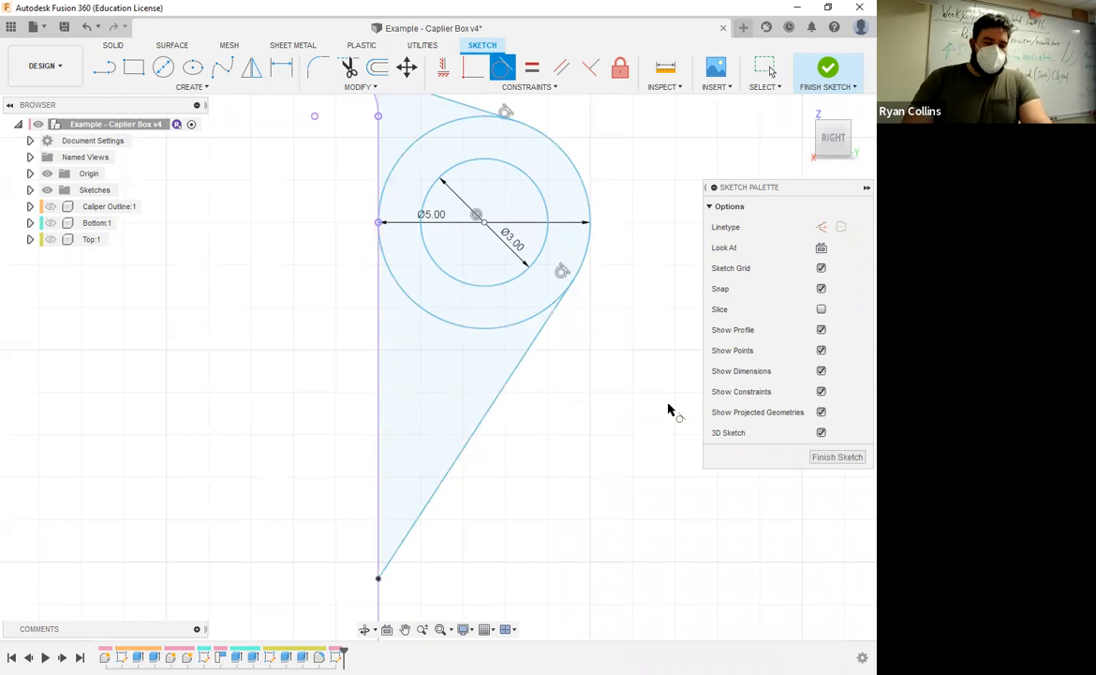
pyautogui.scroll(-2, 560, 469)
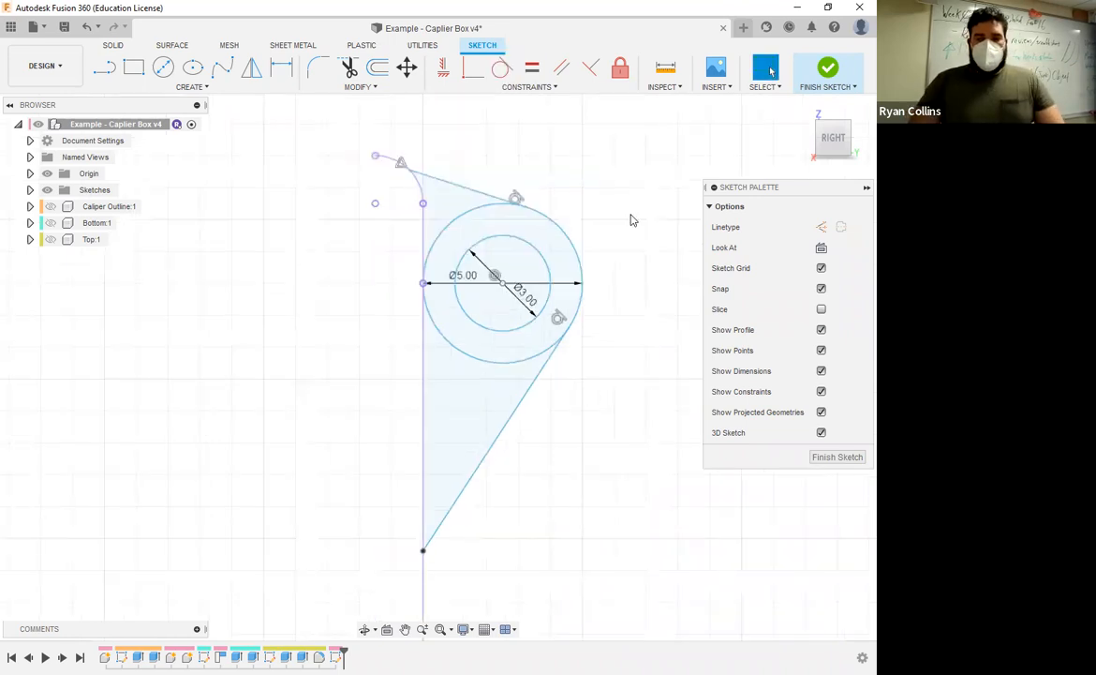
pyautogui.click(828, 69)
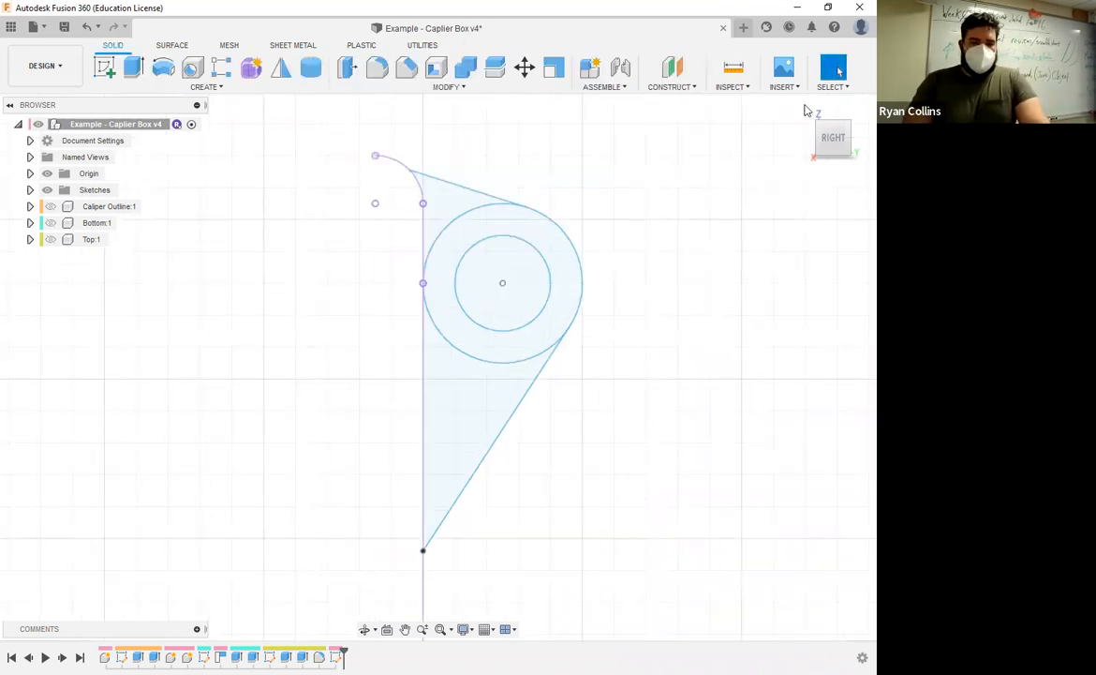
# Show the Bottom and Top components again alongside the hinge sketch.
pyautogui.click(93, 223)
pyautogui.click(51, 224)
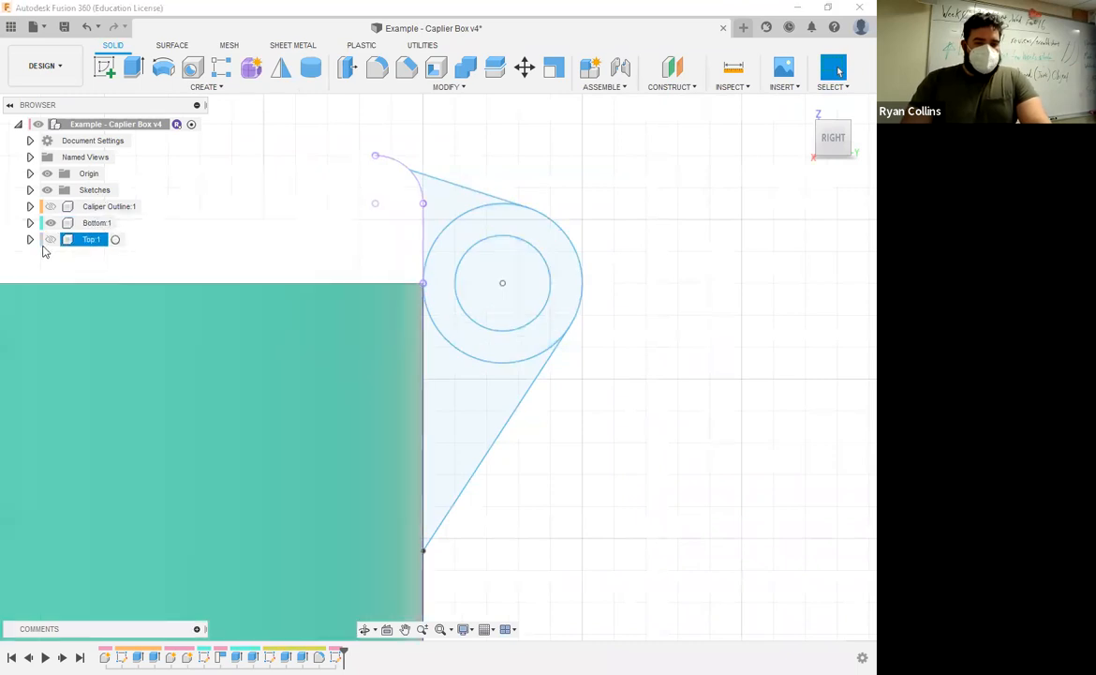
pyautogui.click(51, 241)
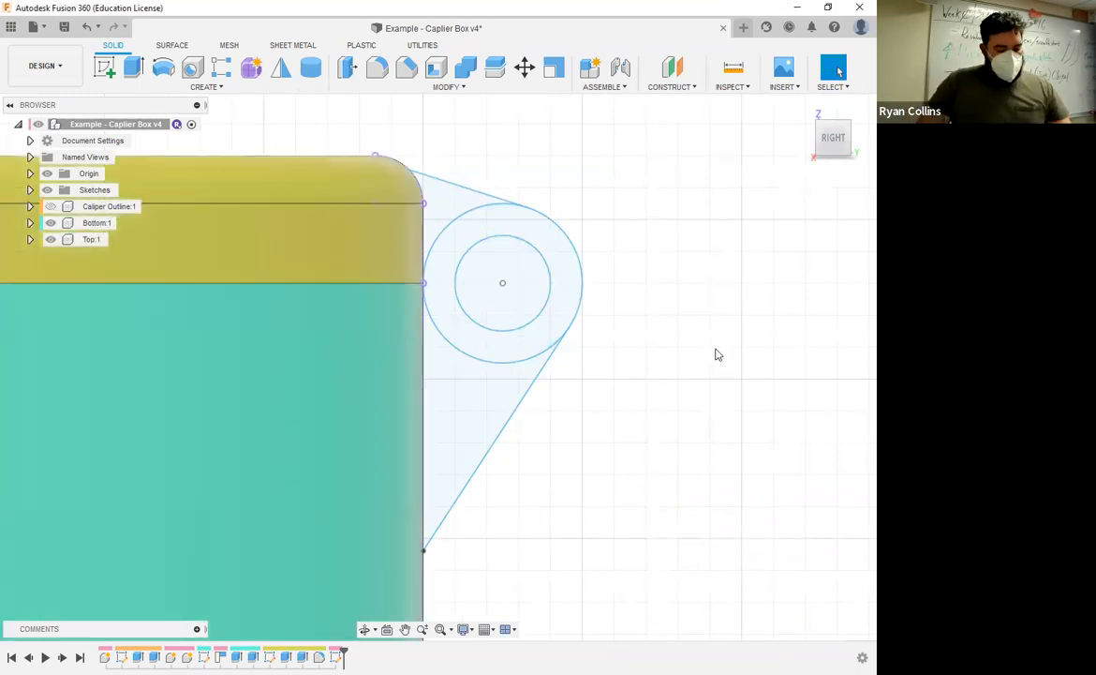
# Save the design with the version description "Hinge Sketched".
pyautogui.hotkey('ctrl', 's')
pyautogui.press('BackSpace')
pyautogui.press('BackSpace')
pyautogui.press('BackSpace')
pyautogui.press('BackSpace')
pyautogui.press('BackSpace')
pyautogui.press('BackSpace')
pyautogui.press('BackSpace')
pyautogui.press('BackSpace')
pyautogui.press('BackSpace')
pyautogui.press('BackSpace')
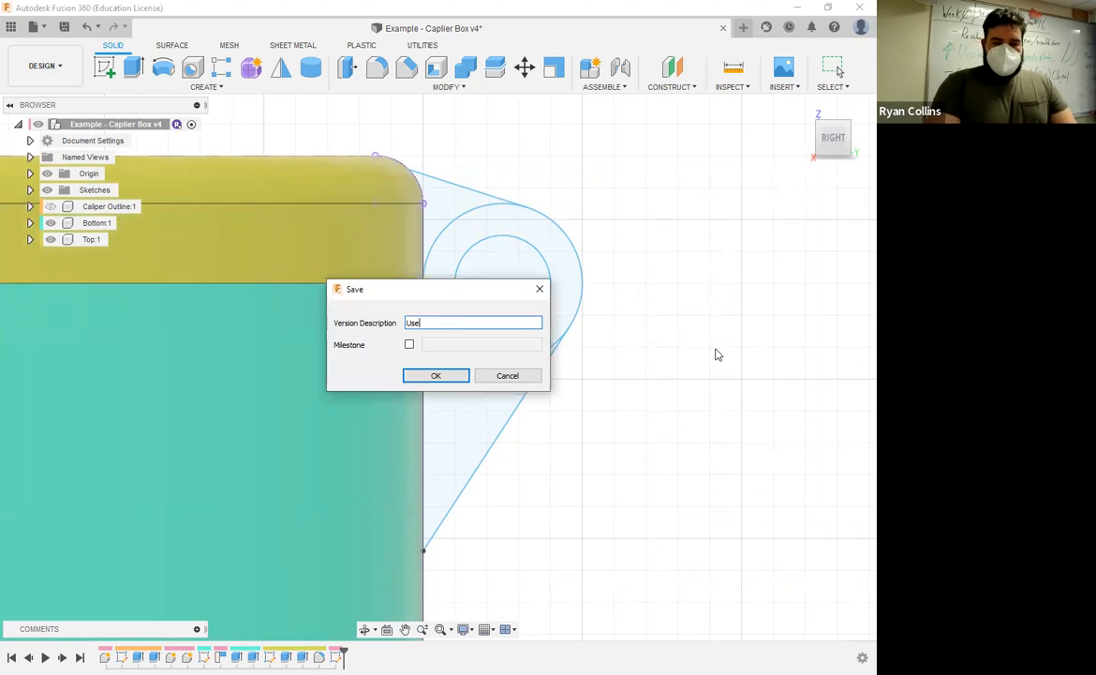
pyautogui.write('Hinged')
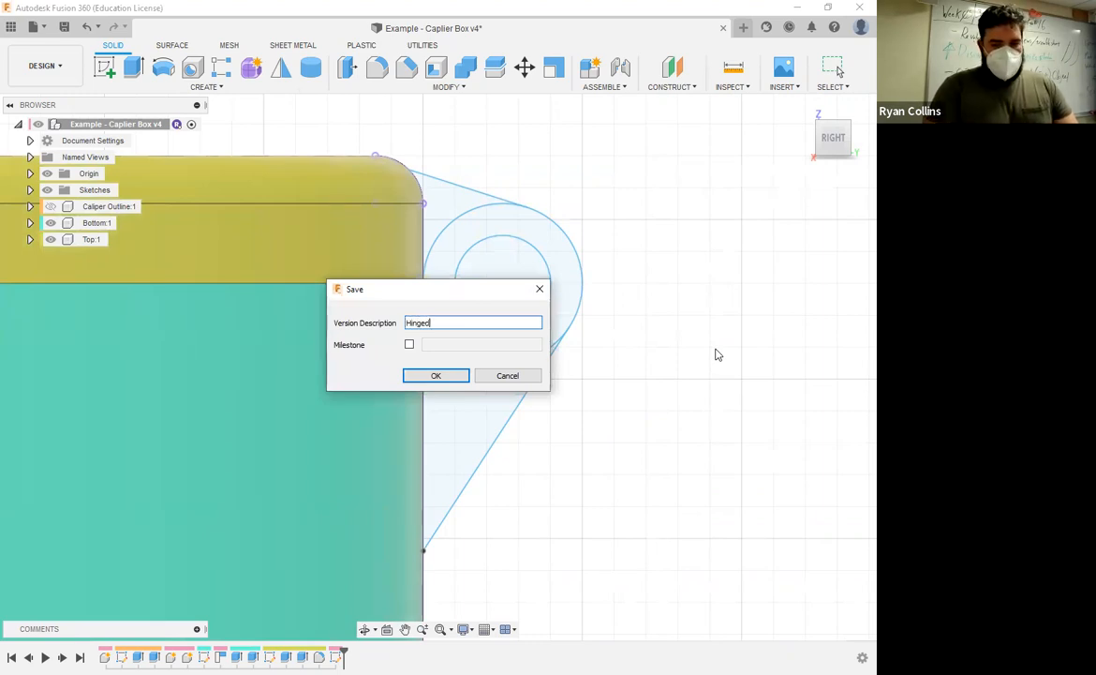
pyautogui.press('BackSpace')
pyautogui.write('Sketched')
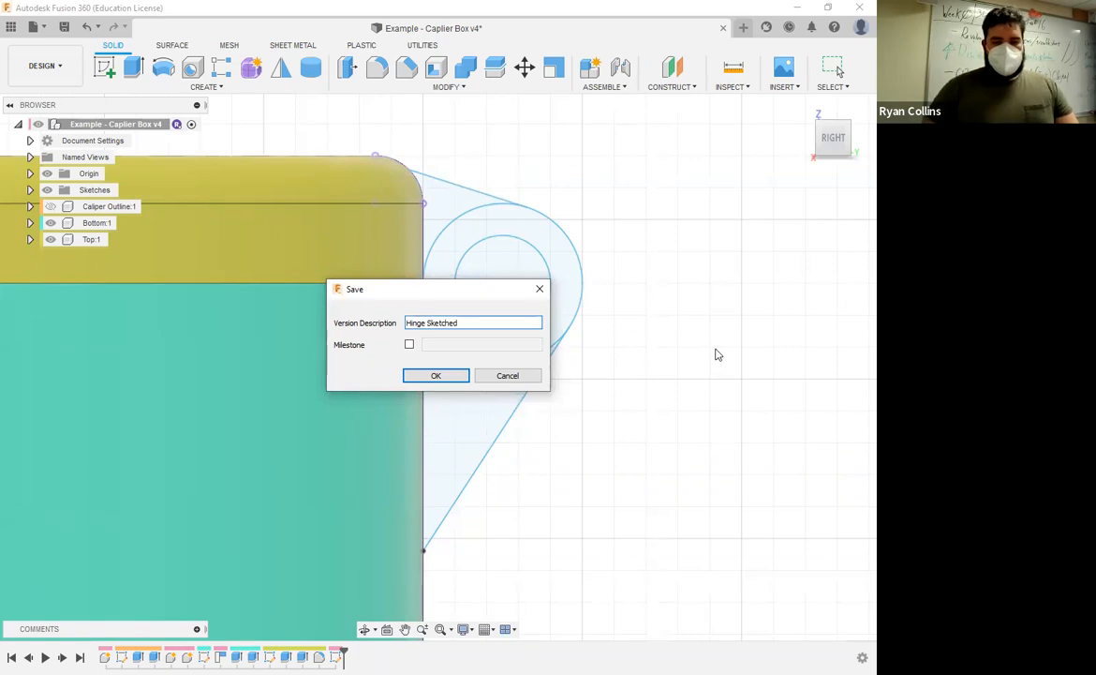
pyautogui.press('Return')
# Activate the Top component and extrude the hinge ring and upper wedge profiles 58 mm to one side, joined to the lid.
pyautogui.scroll(-4, 661, 365)
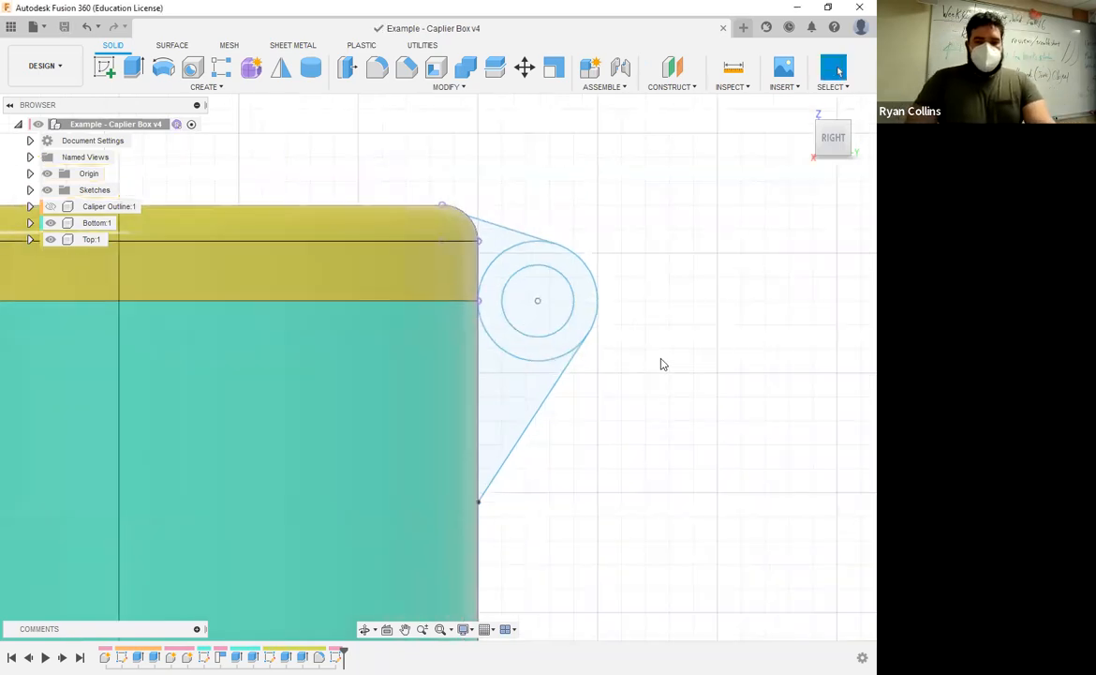
pyautogui.moveTo(661, 344)
pyautogui.keyDown('shift'); pyautogui.mouseDown(button='middle')
pyautogui.moveTo(621, 362)
pyautogui.moveTo(663, 354)
pyautogui.mouseUp(button='middle'); pyautogui.keyUp('shift')
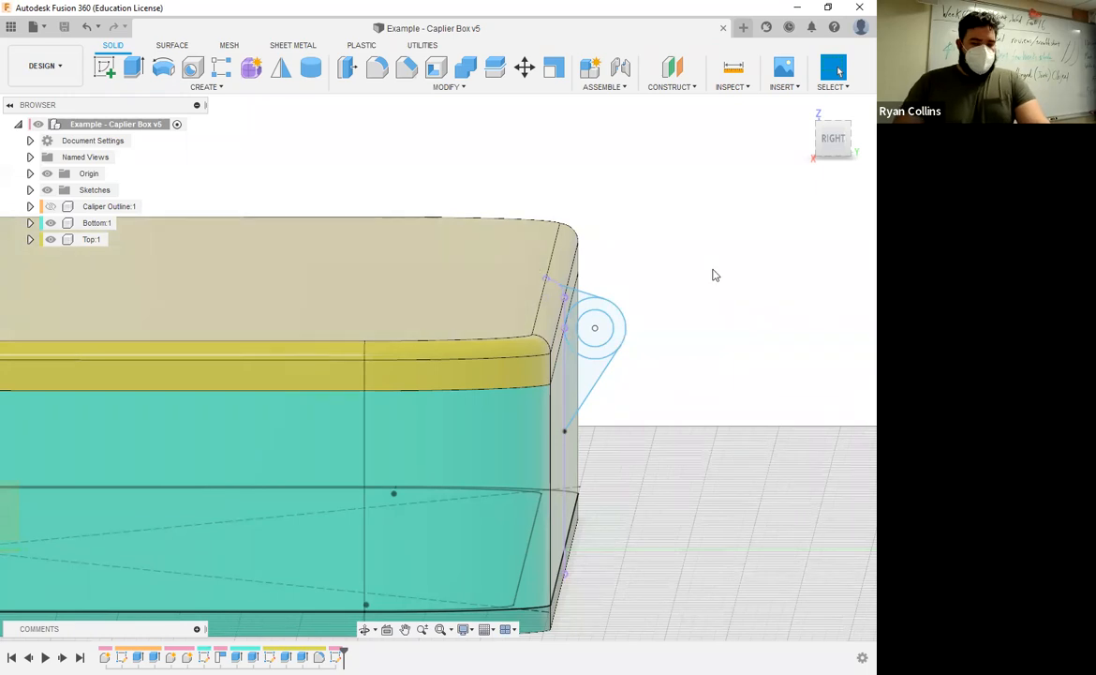
pyautogui.moveTo(765, 328)
pyautogui.keyDown('shift'); pyautogui.mouseDown(button='middle')
pyautogui.moveTo(753, 314)
pyautogui.moveTo(771, 324)
pyautogui.mouseUp(button='middle'); pyautogui.keyUp('shift')
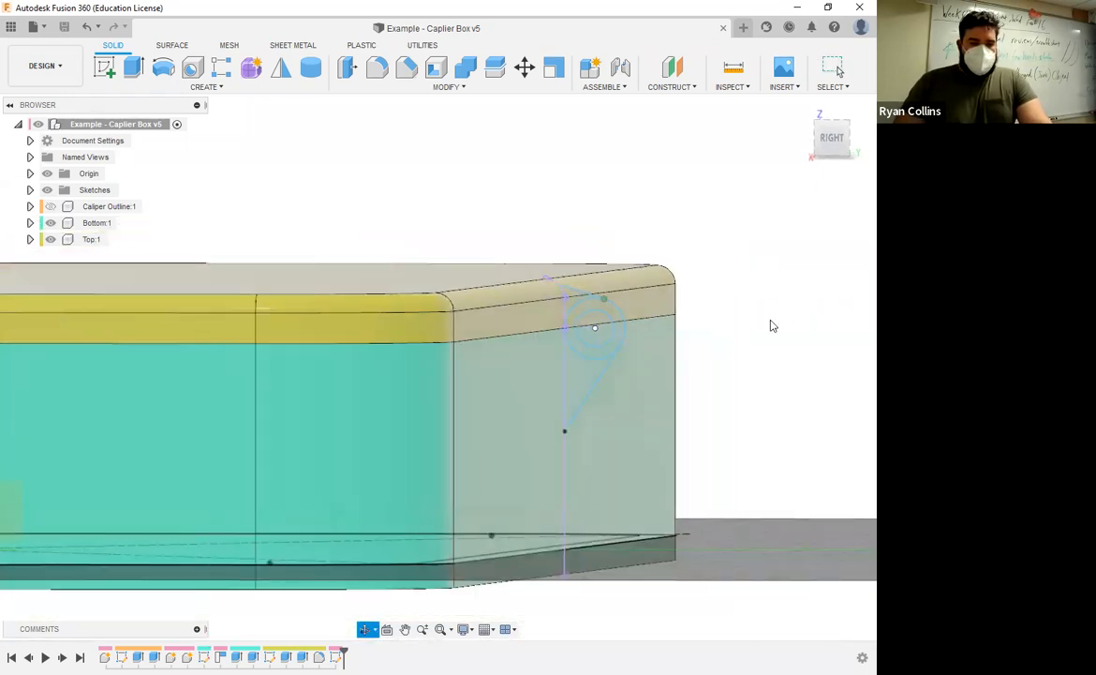
pyautogui.click(94, 240)
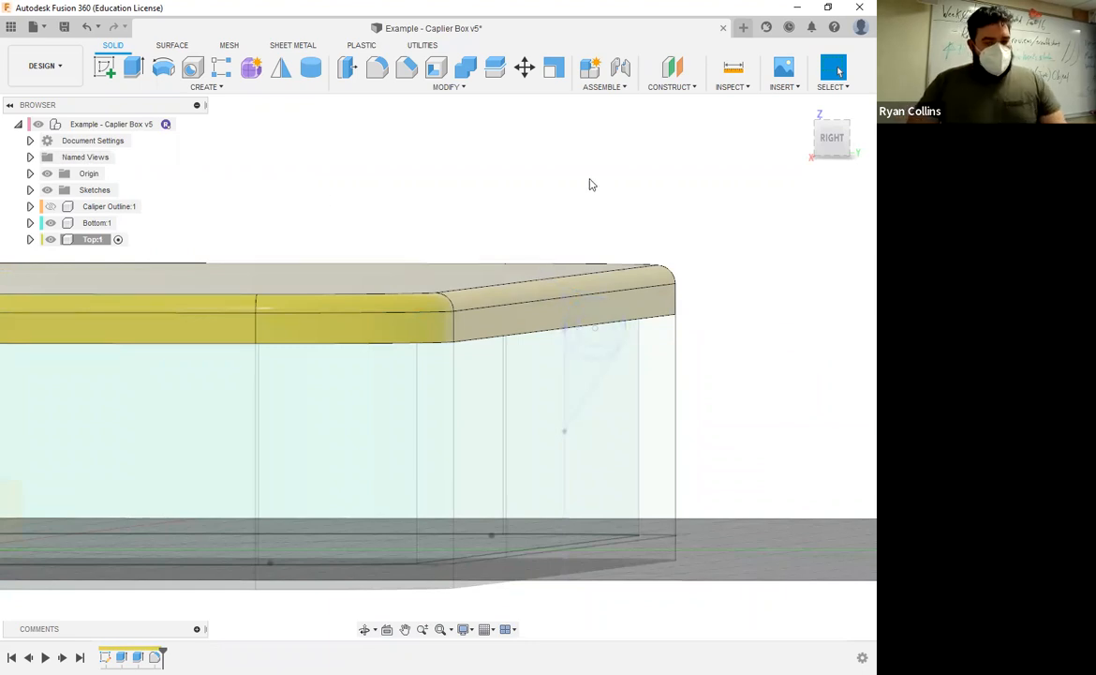
pyautogui.press('e')
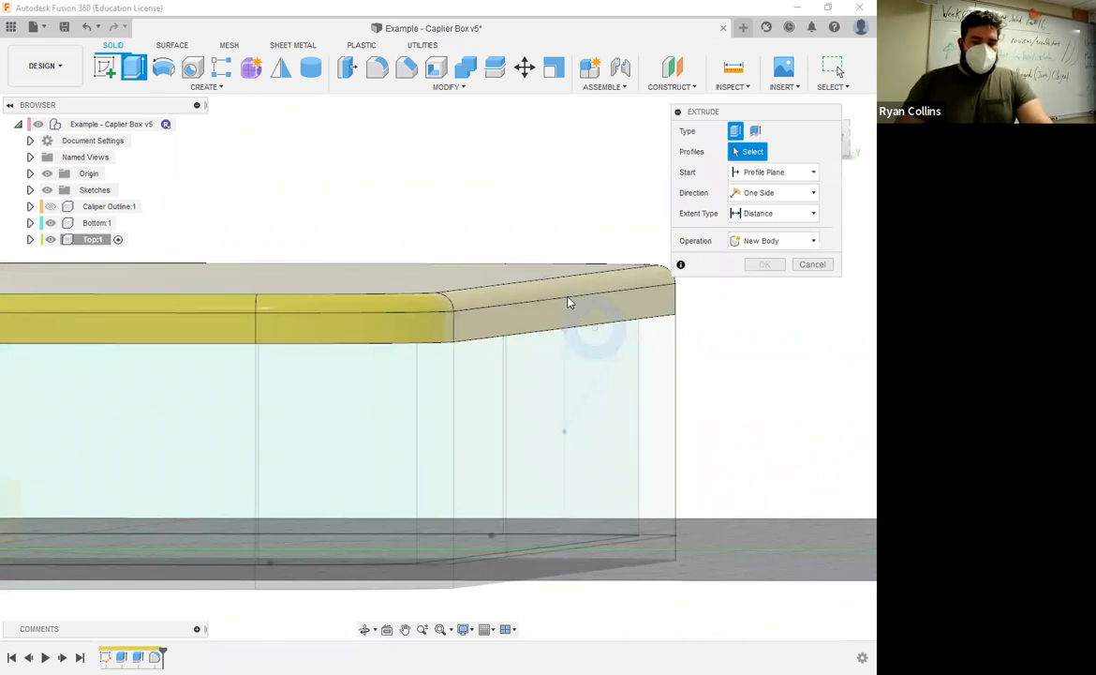
pyautogui.click(529, 301)
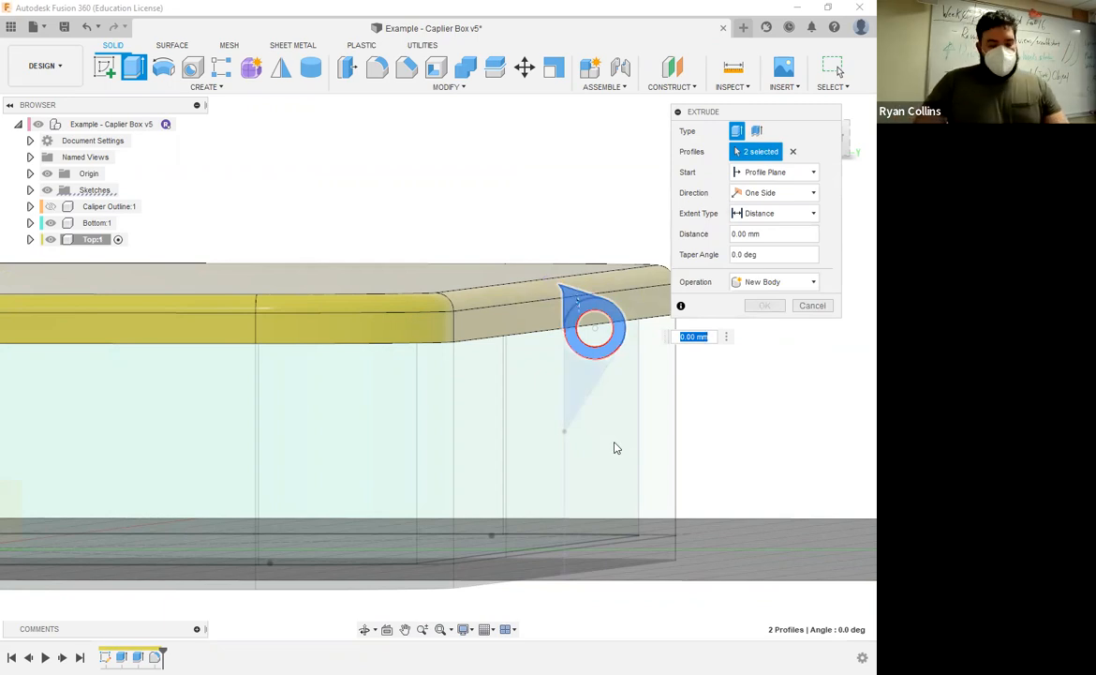
pyautogui.keyDown('shift'); pyautogui.moveTo(607, 450); pyautogui.dragTo(562, 435, button='middle'); pyautogui.keyUp('shift')
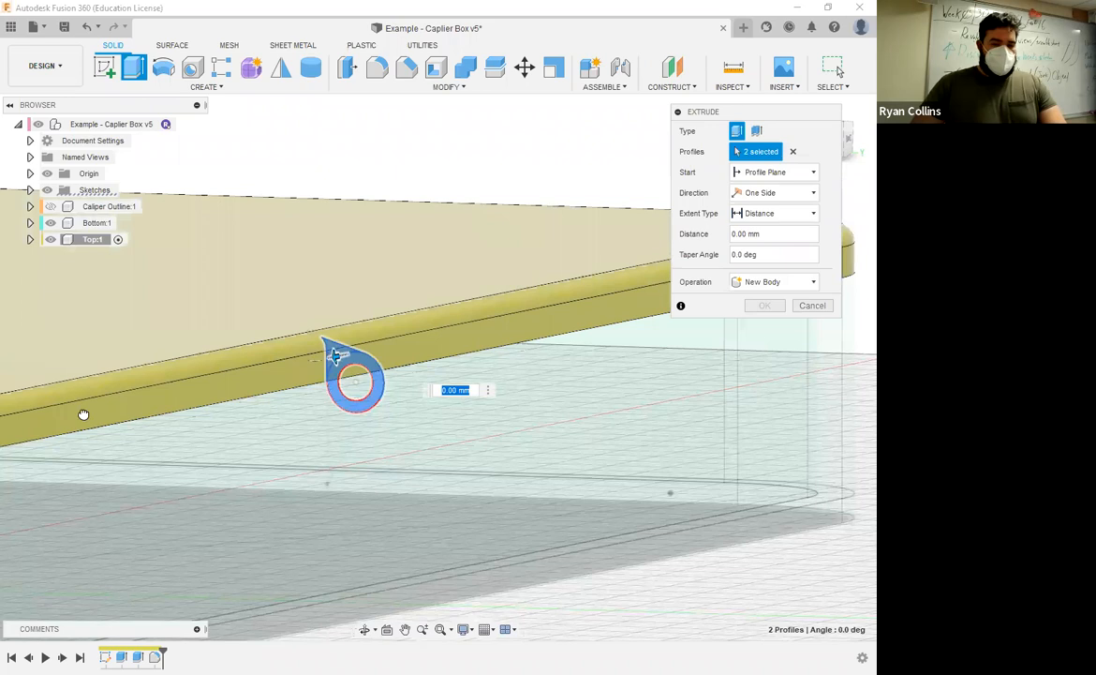
pyautogui.write('58')
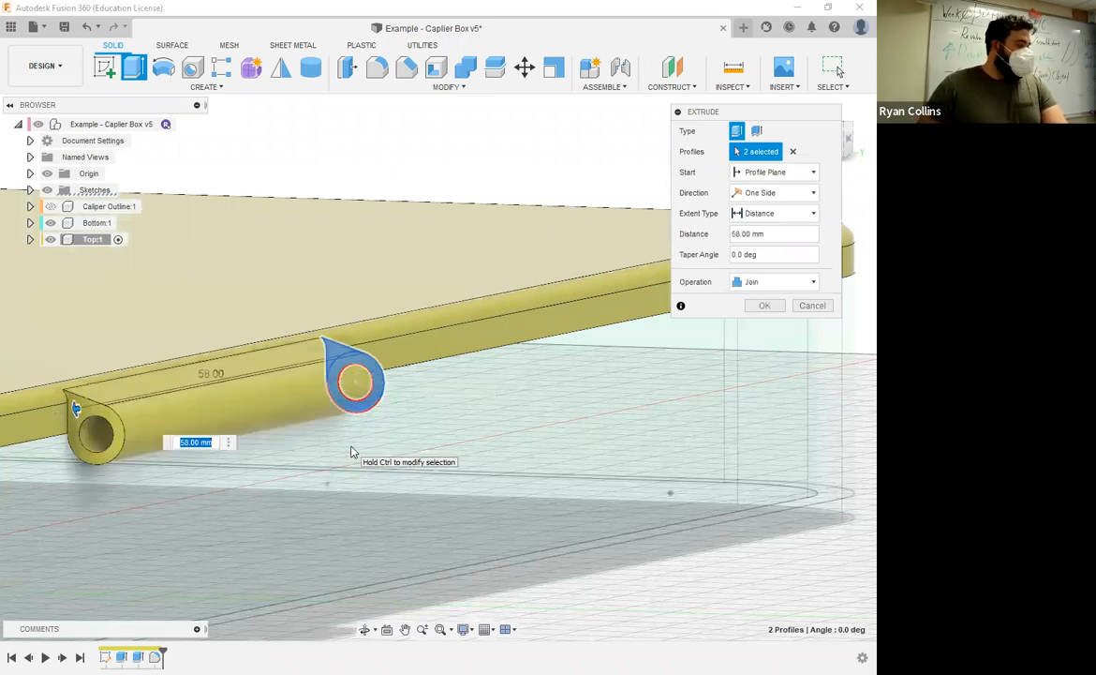
pyautogui.scroll(-3, 472, 504)
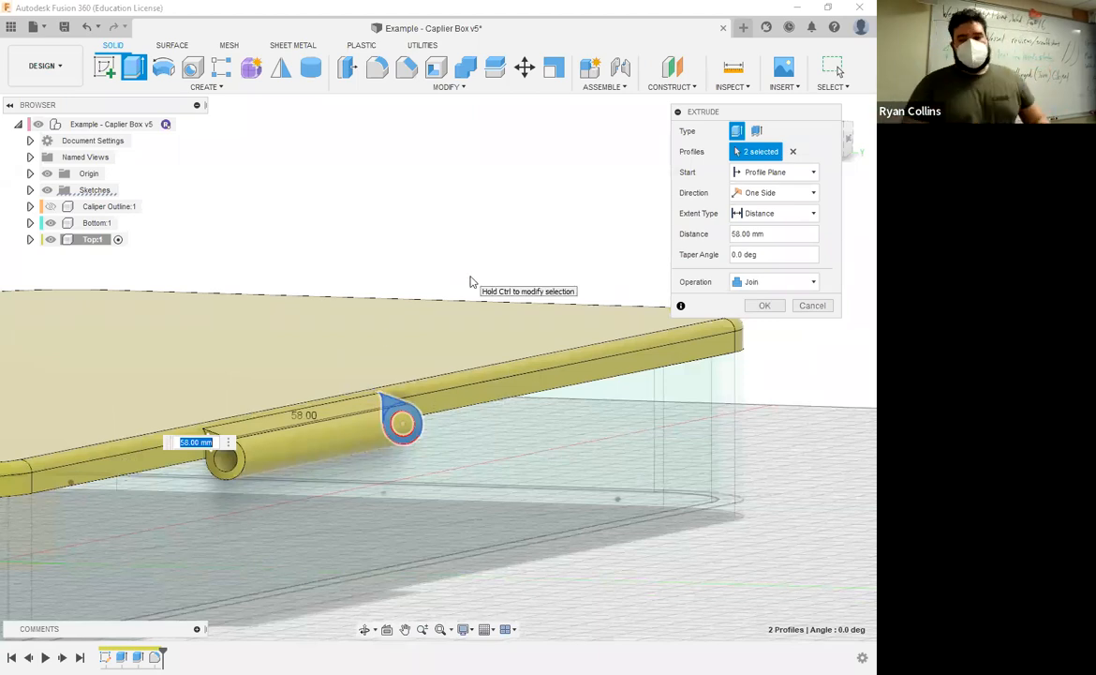
# Make the lid's hinge extrusion symmetric with a whole length of 60 mm and complete it as a Join.
pyautogui.click(772, 193)
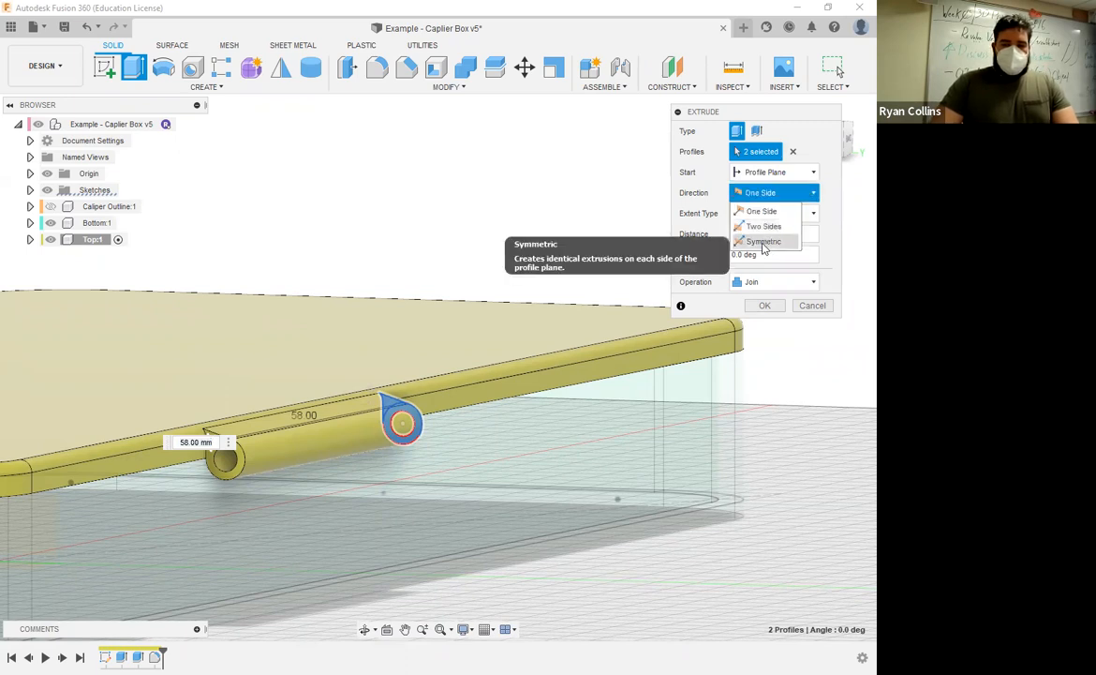
pyautogui.click(764, 241)
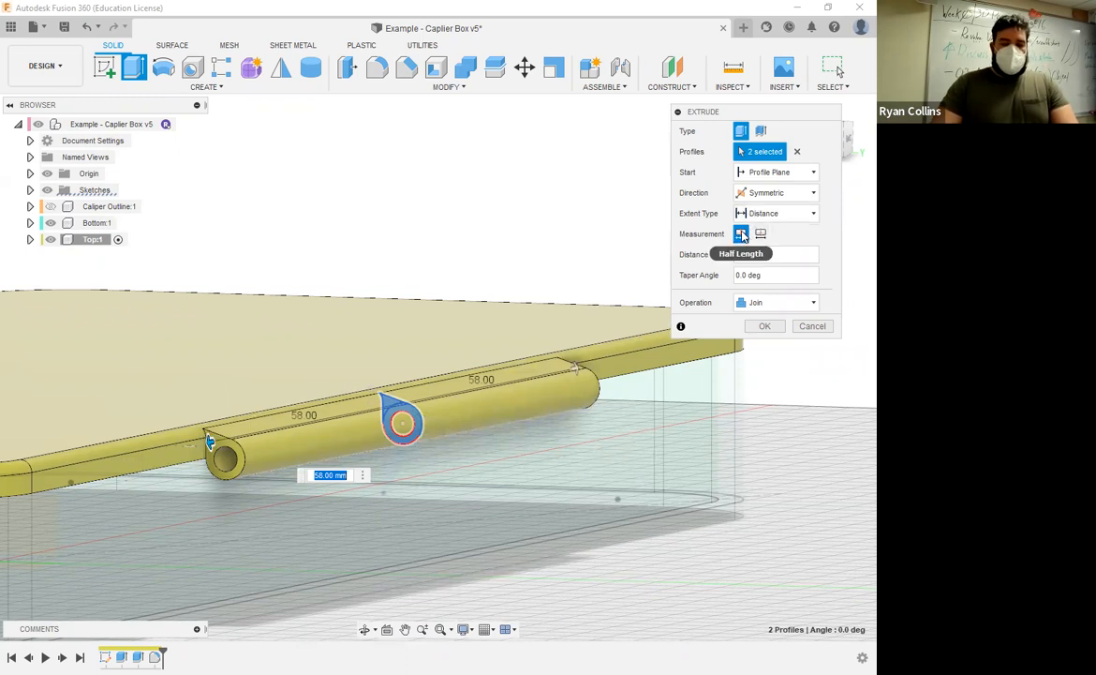
pyautogui.write('30')
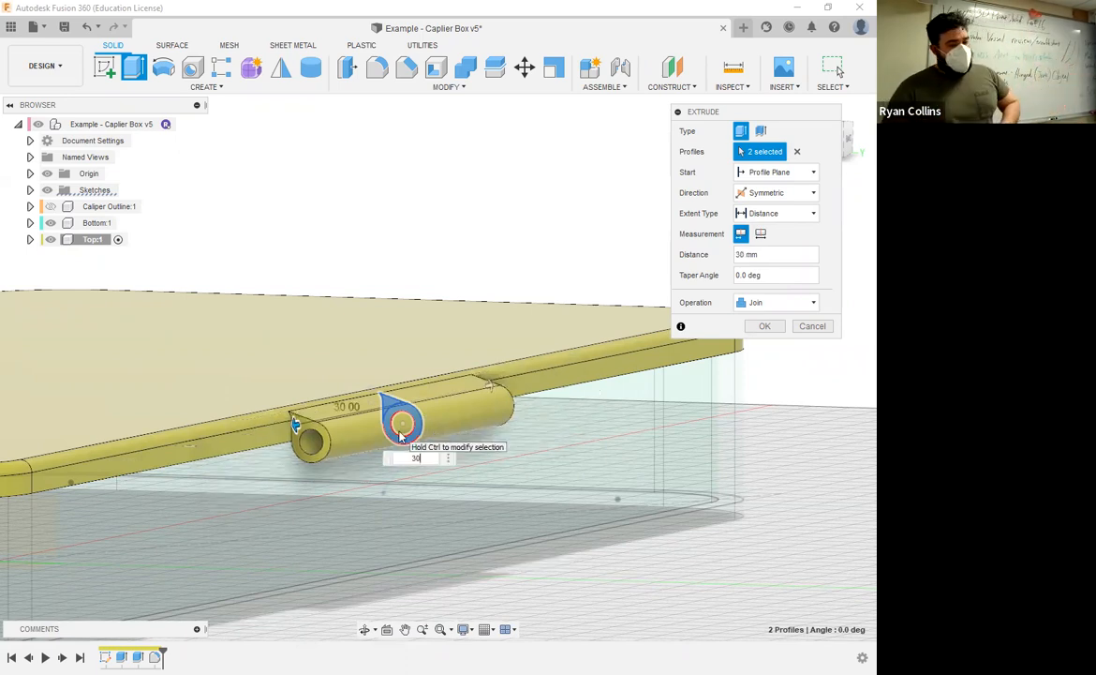
pyautogui.click(761, 235)
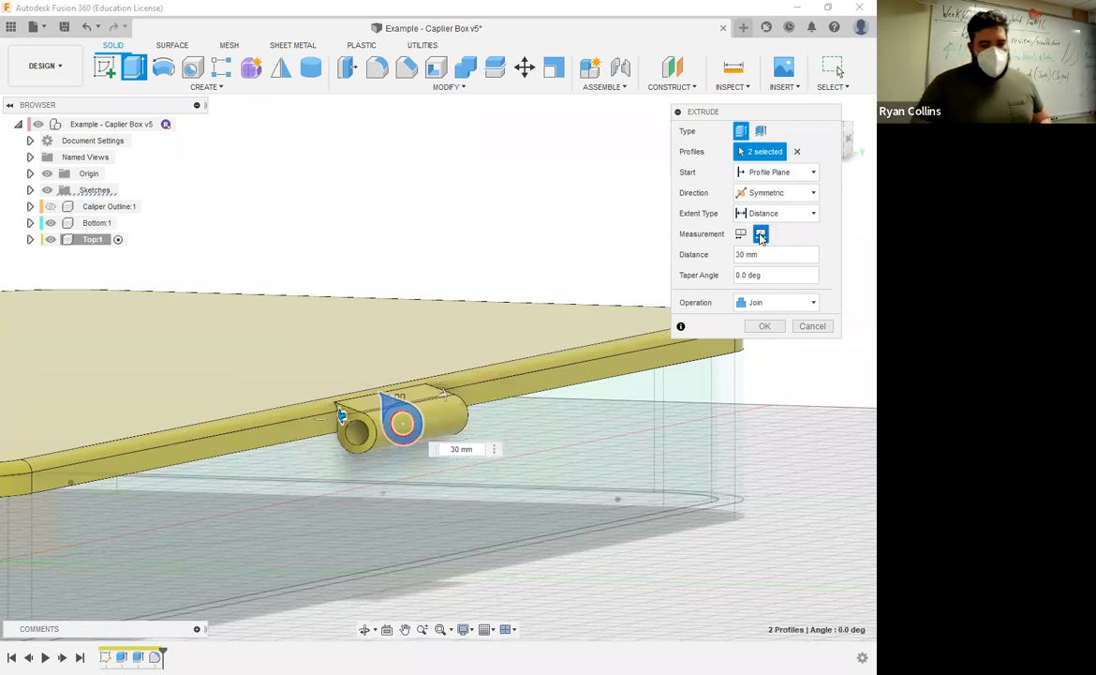
pyautogui.moveTo(762, 255); pyautogui.dragTo(718, 255)
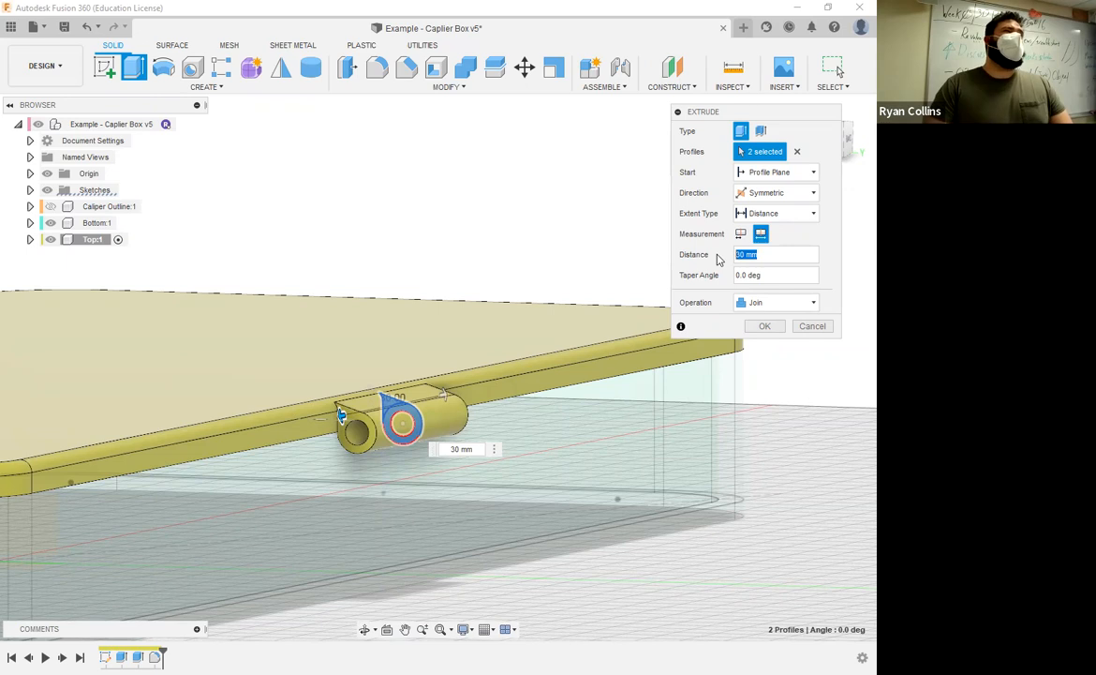
pyautogui.write('60')
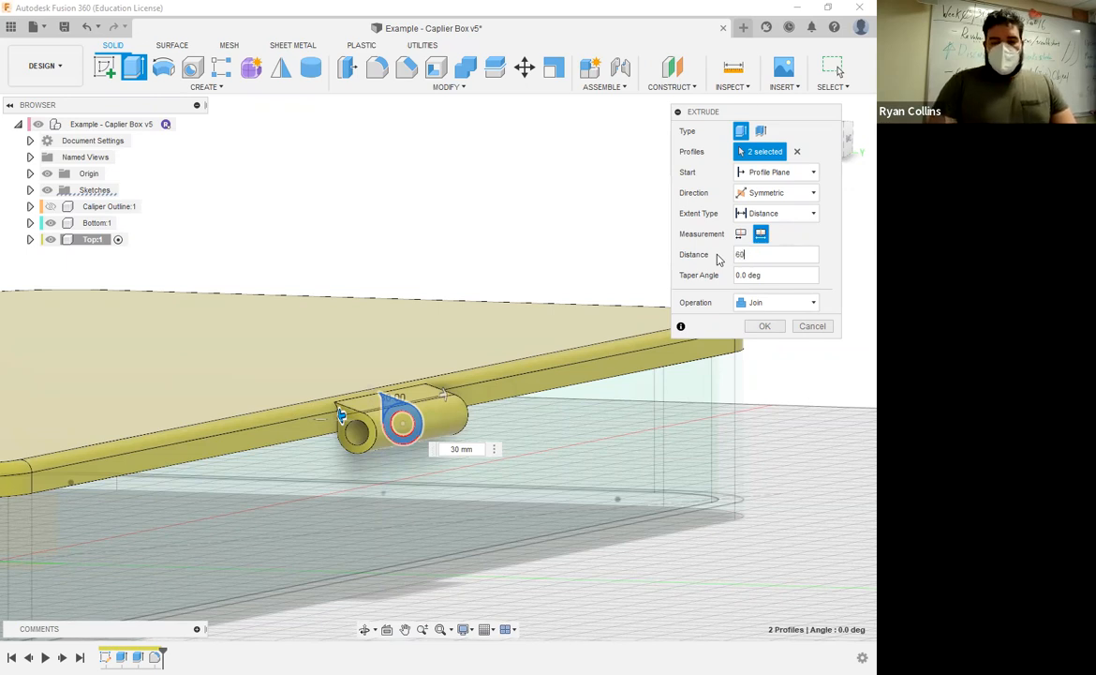
pyautogui.press('Return')
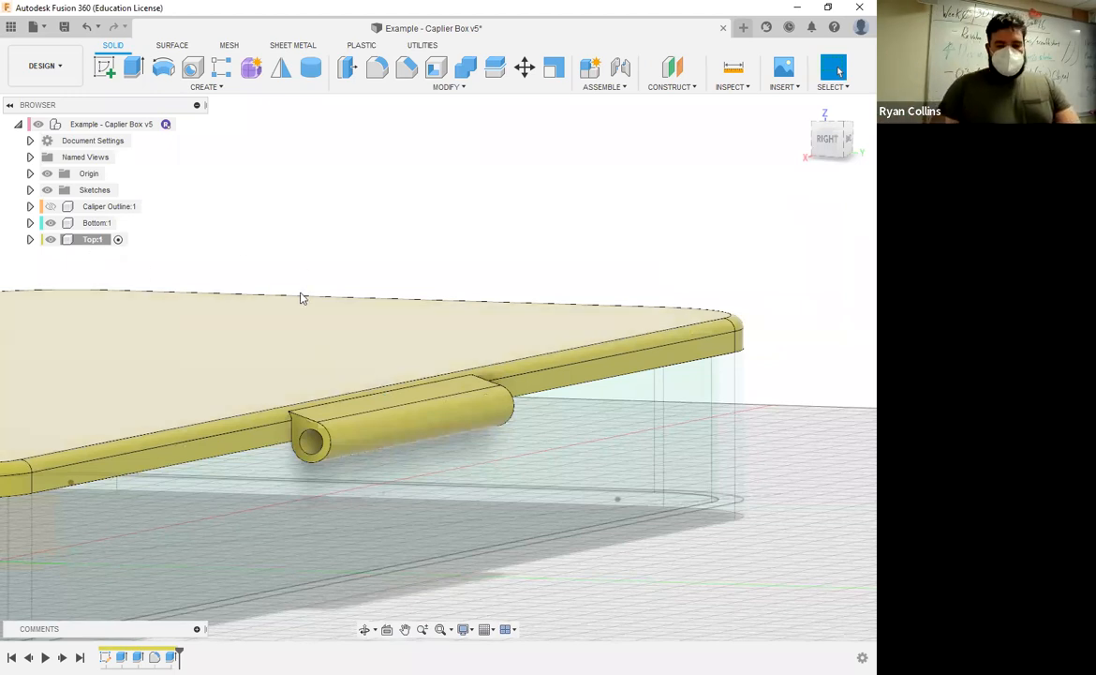
# Activate the Bottom component and select the hinge ring and lower wedge profiles for extrusion, hiding the Top component only during the selection.
pyautogui.click(124, 224)
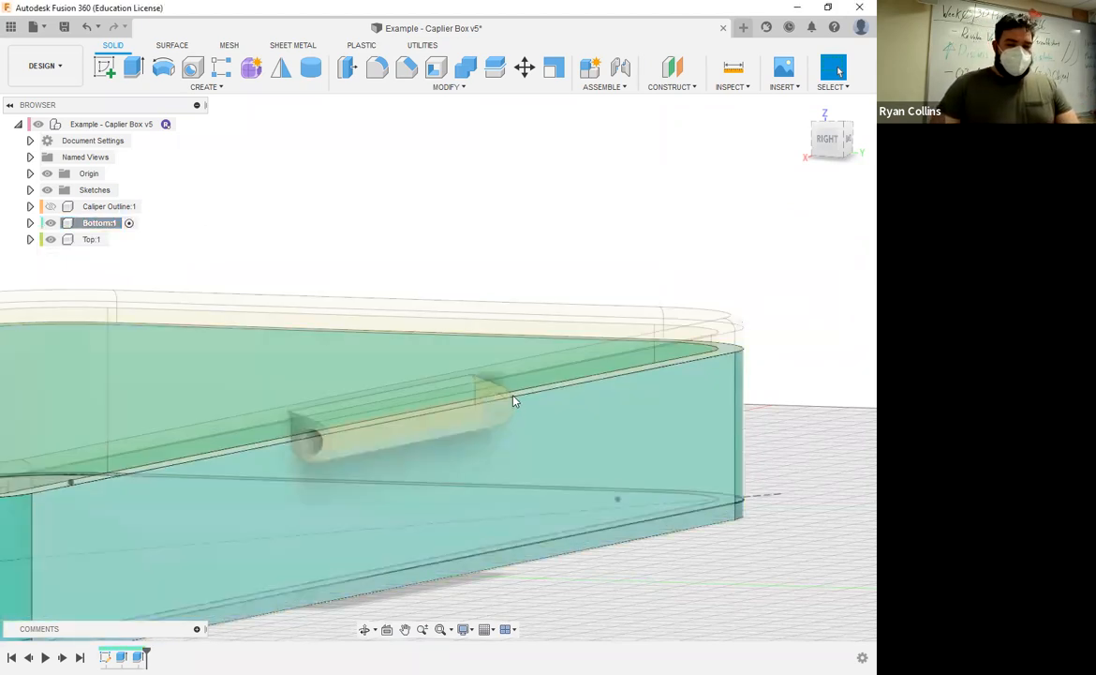
pyautogui.click(30, 191)
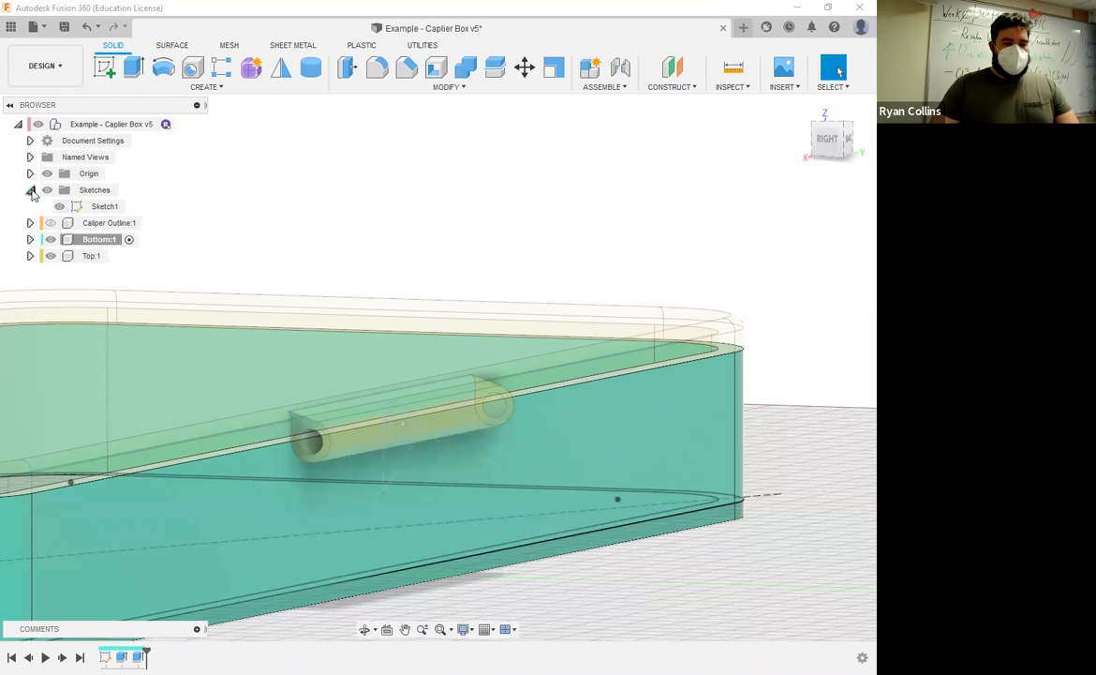
pyautogui.click(30, 190)
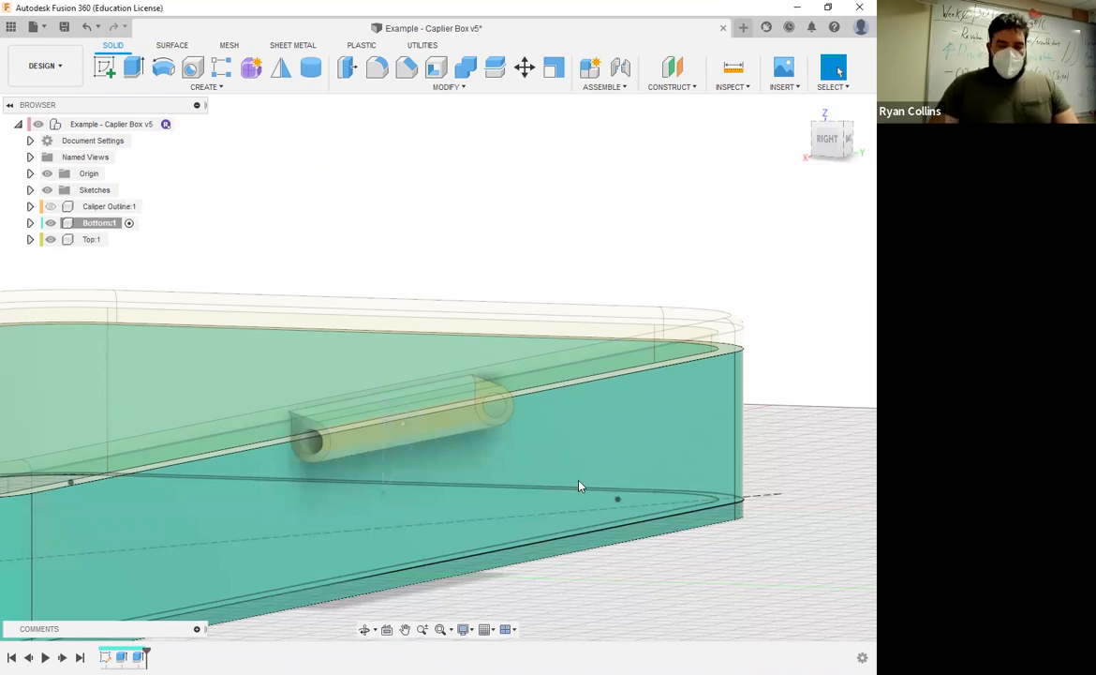
pyautogui.press('e')
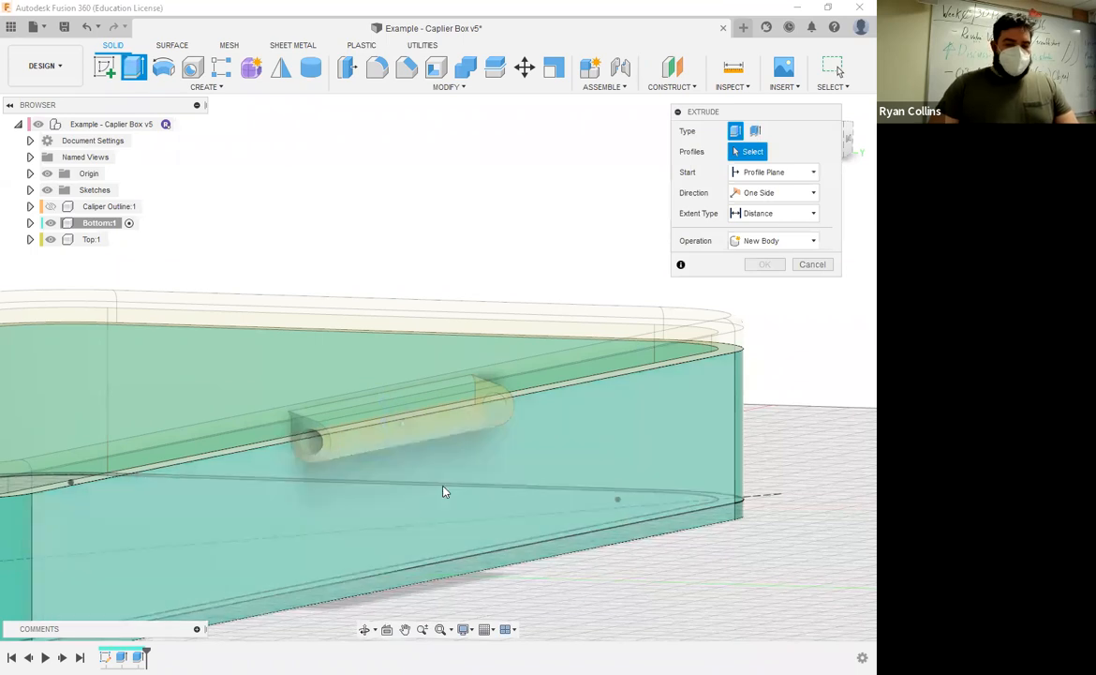
pyautogui.scroll(3, 375, 396)
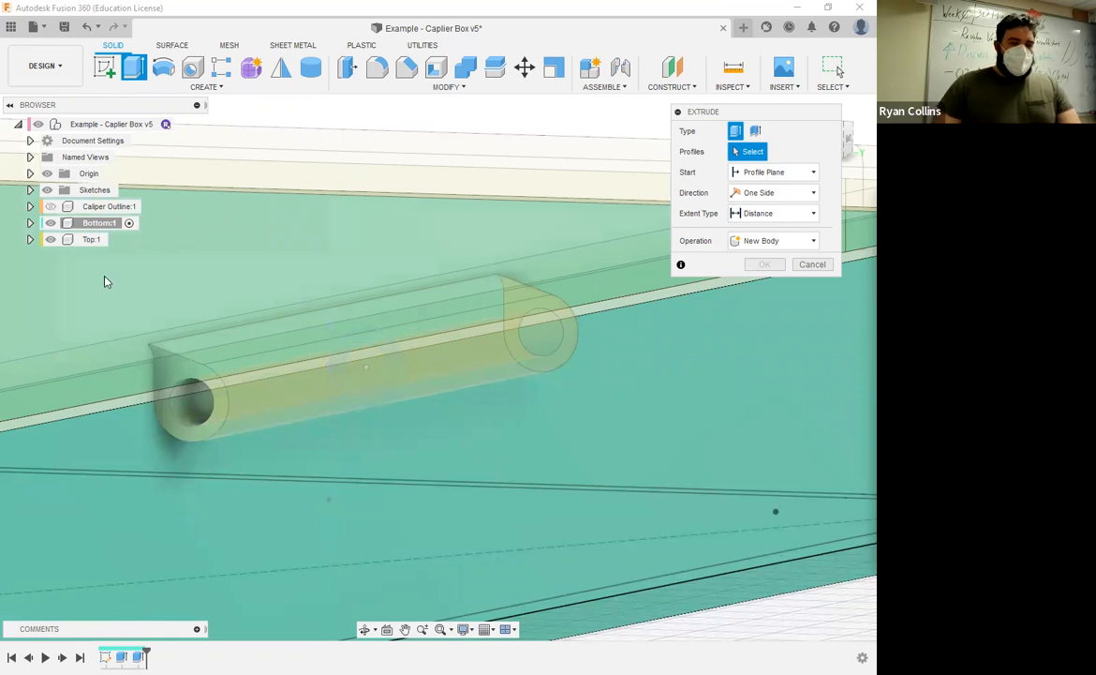
pyautogui.click(51, 239)
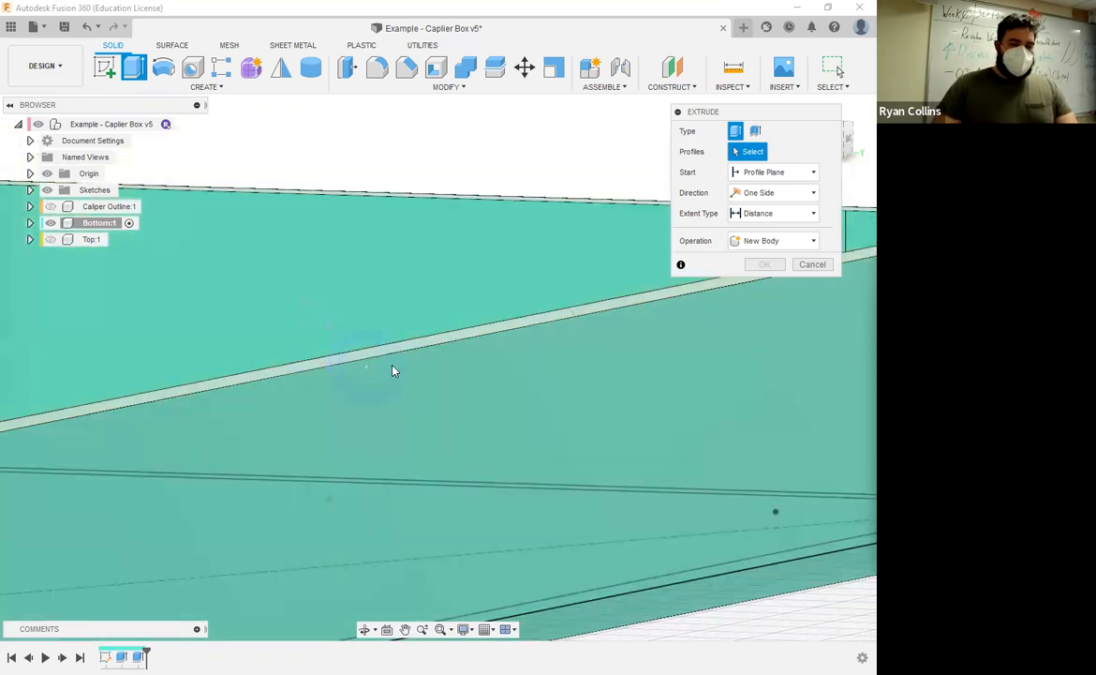
pyautogui.click(355, 434)
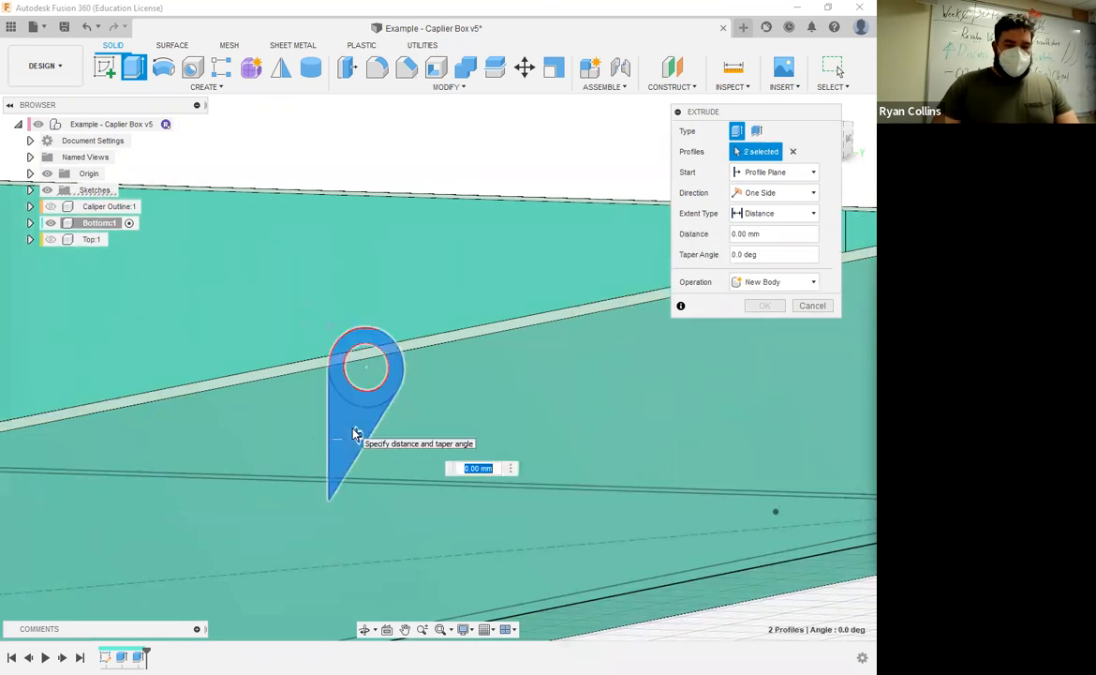
pyautogui.click(51, 240)
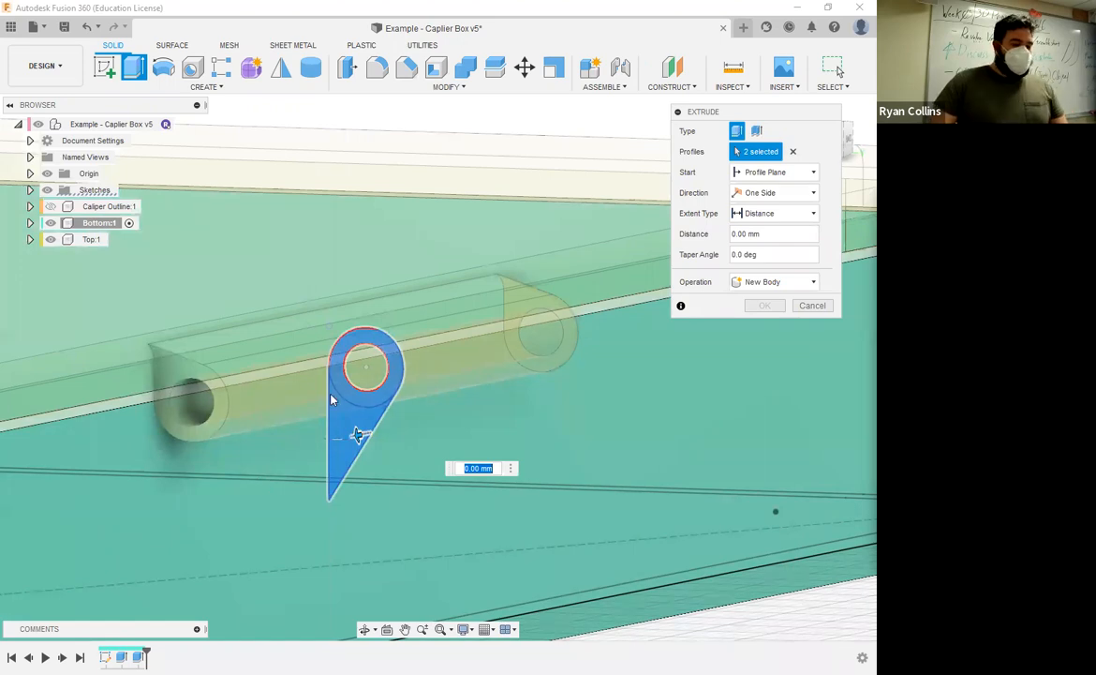
# Extrude the selected hinge profiles 15 mm outward, starting from the end face of the lid's hinge barrel and joined to the Bottom.
pyautogui.write('17')
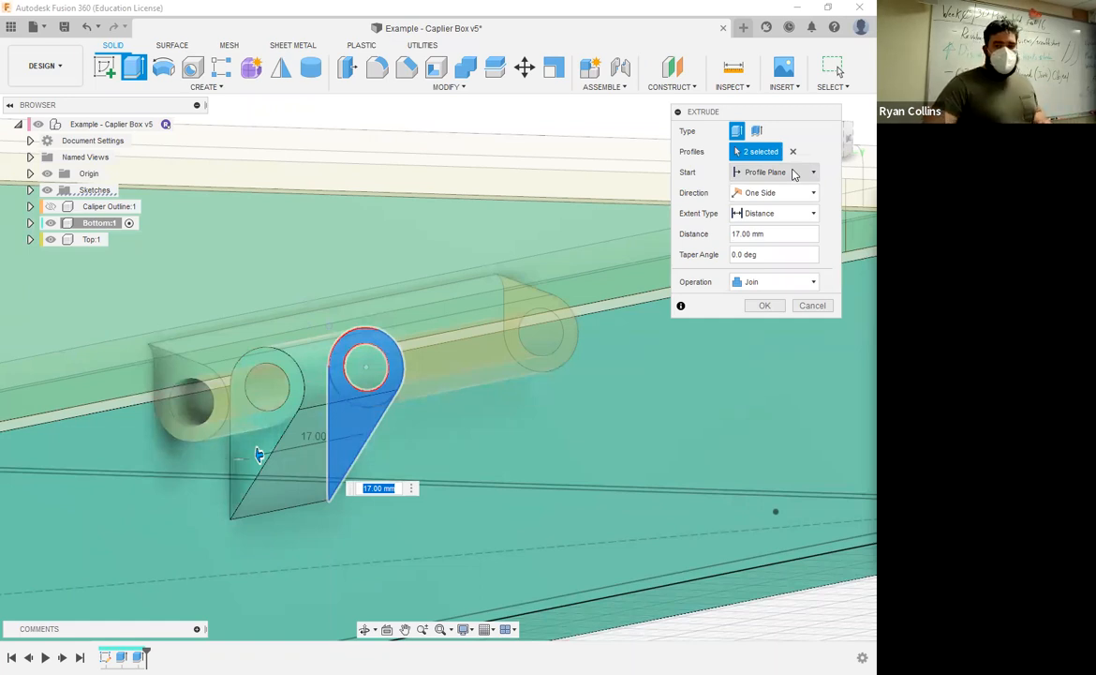
pyautogui.click(794, 173)
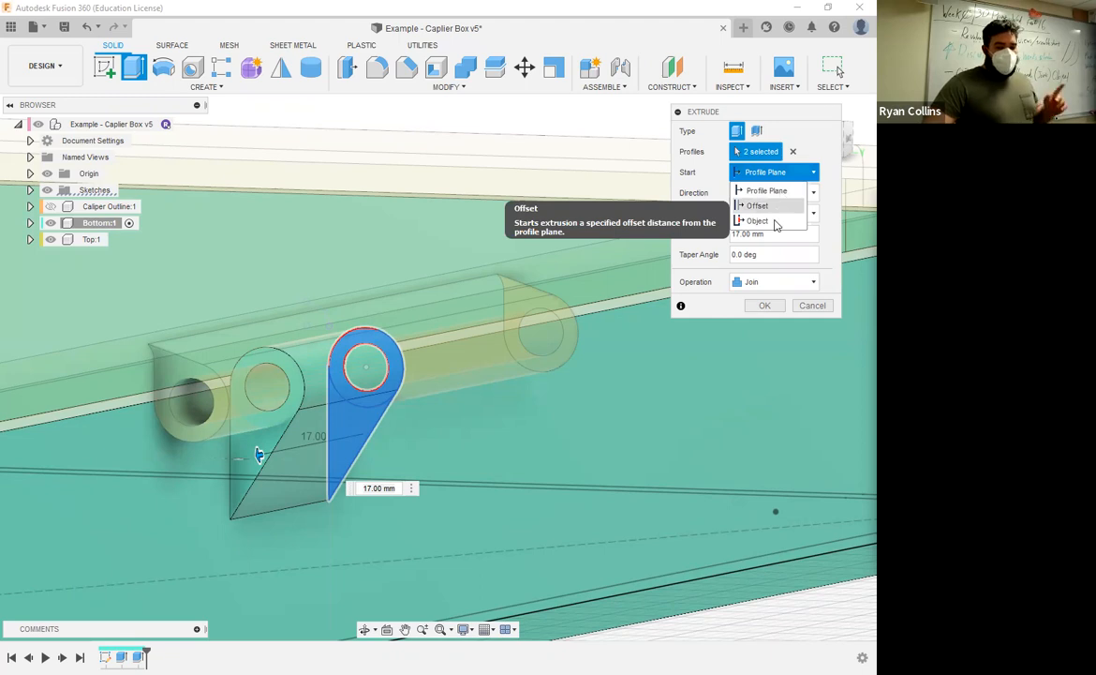
pyautogui.click(759, 221)
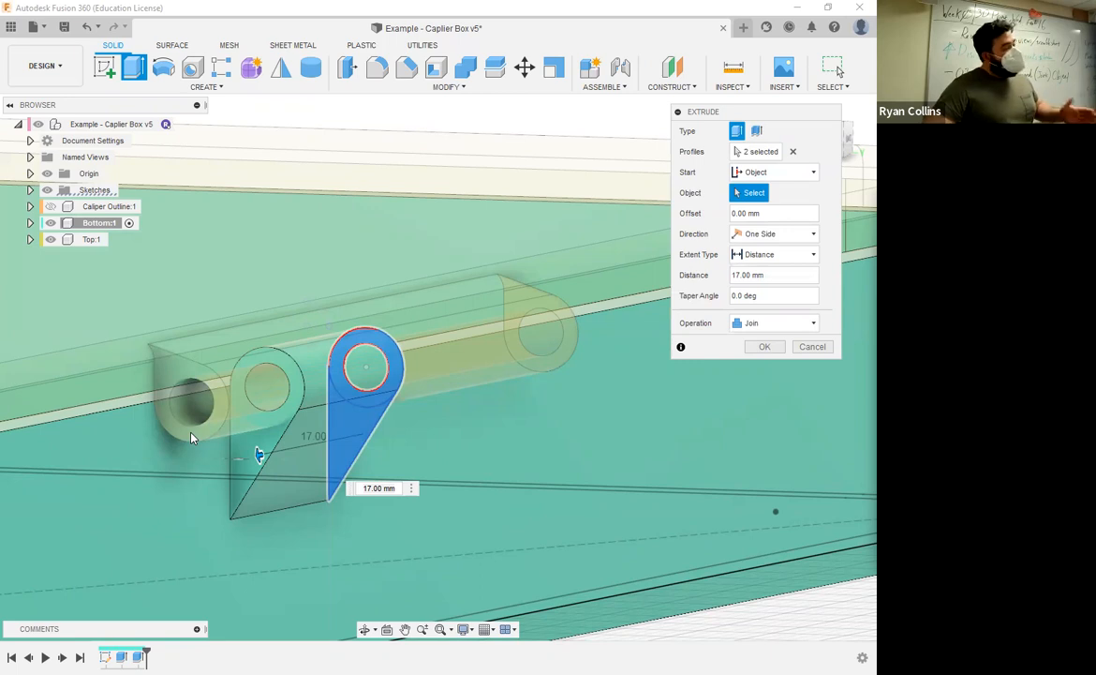
pyautogui.click(191, 438)
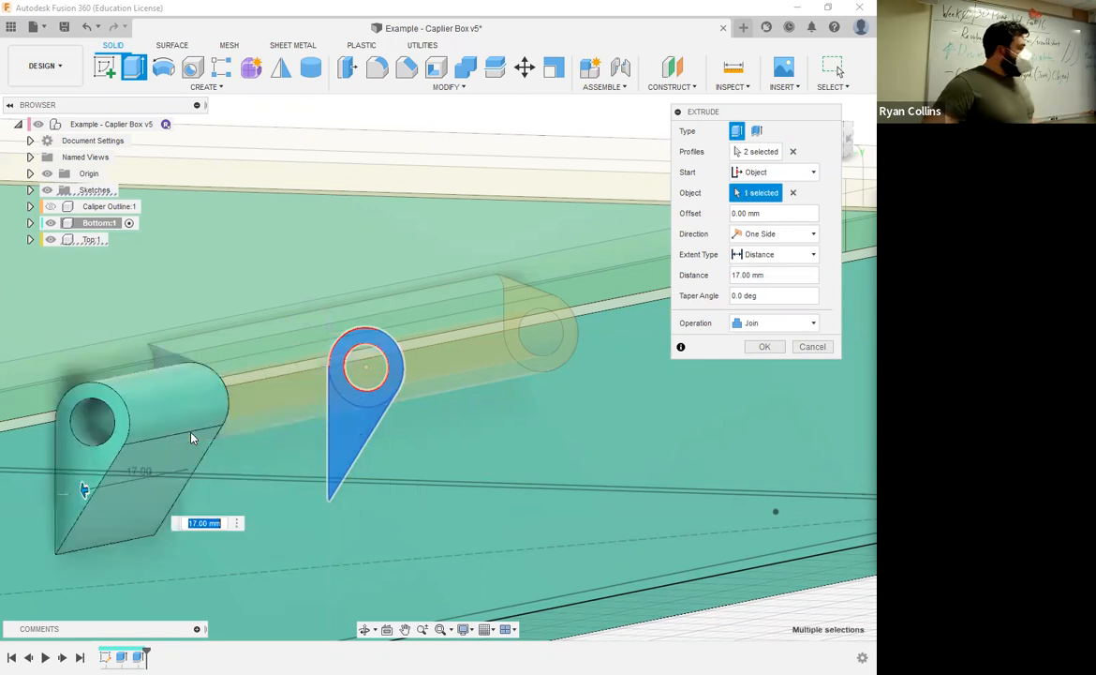
pyautogui.write('10')
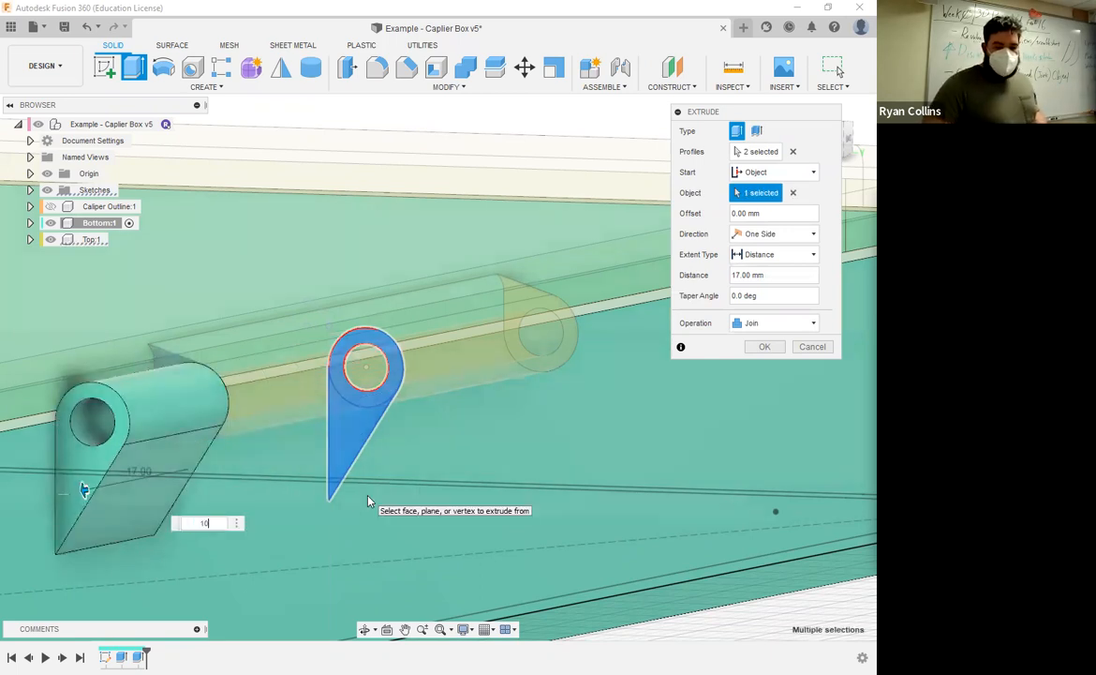
pyautogui.press('BackSpace')
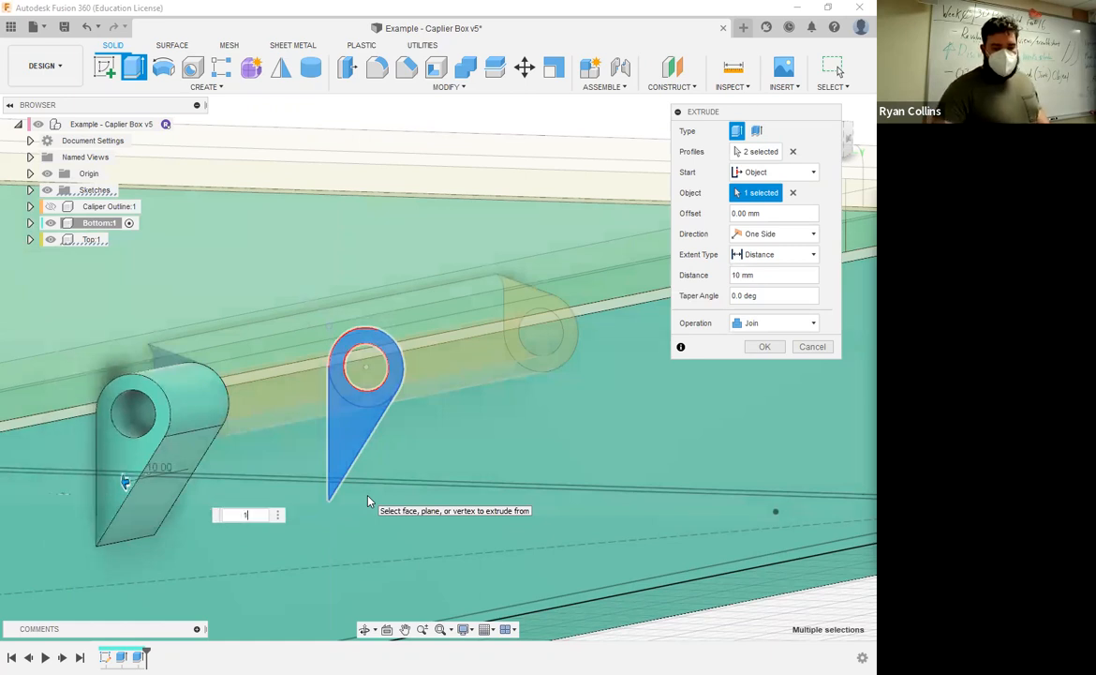
pyautogui.write('5')
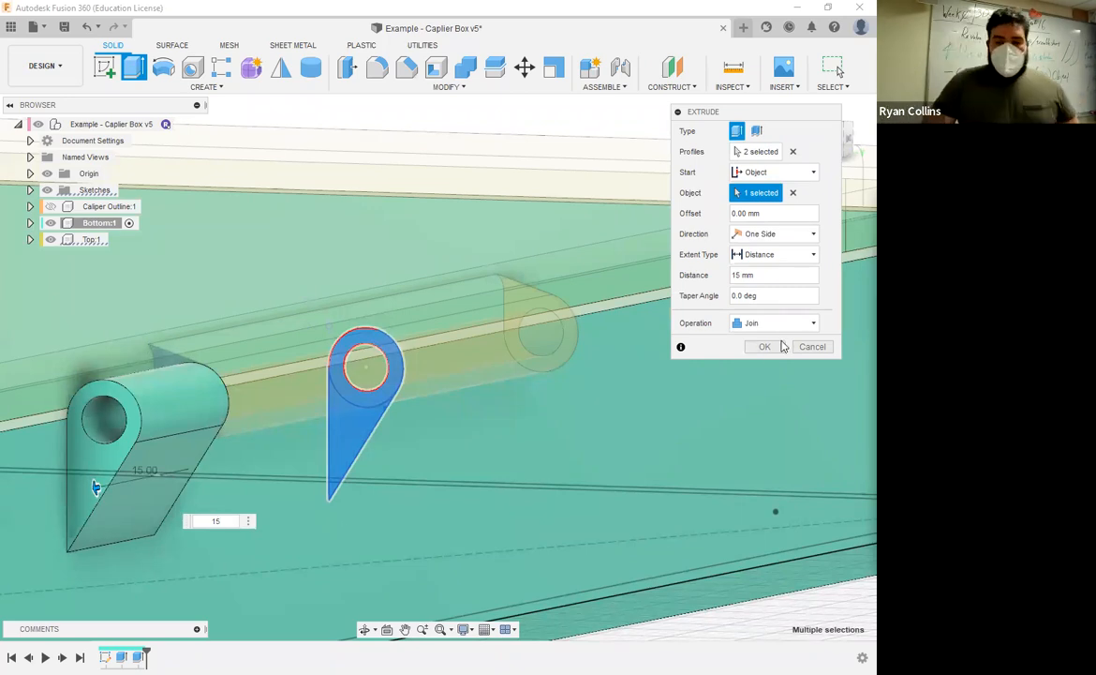
pyautogui.moveTo(187, 501); pyautogui.dragTo(294, 465, button='middle')
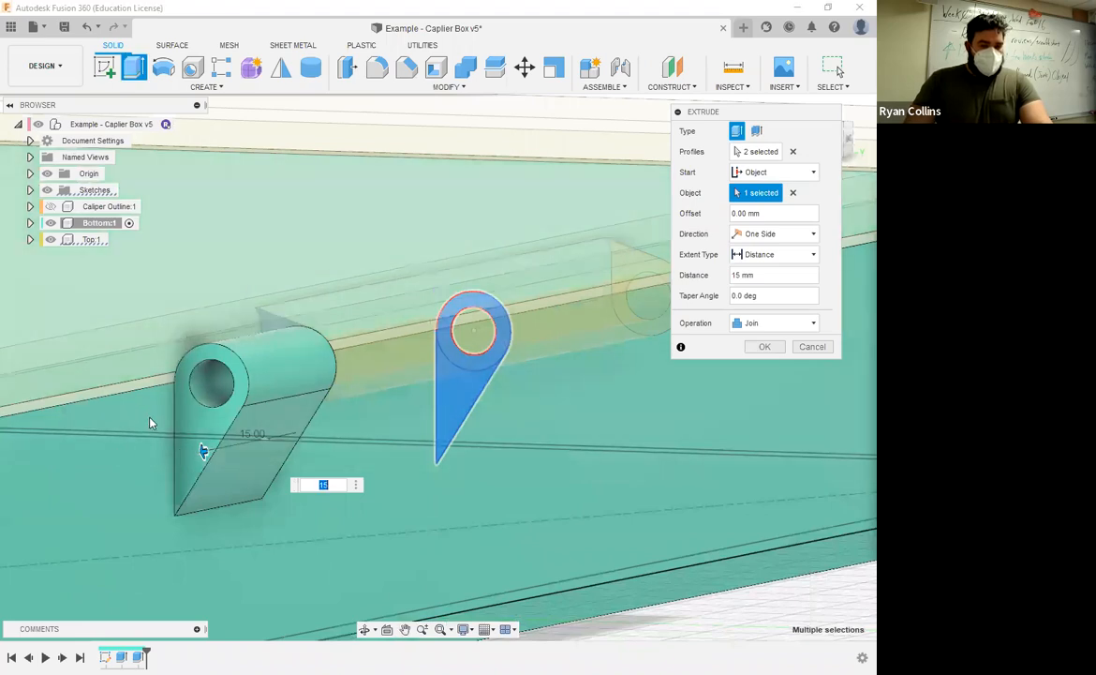
pyautogui.click(766, 346)
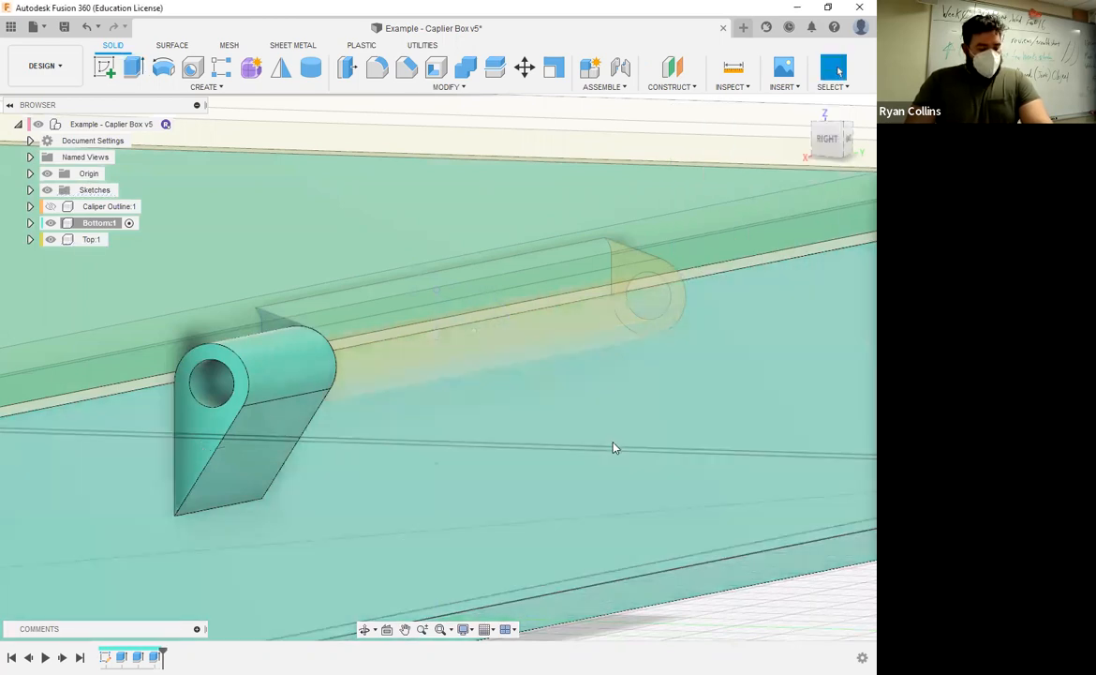
# Extrude the hinge ring and lower wedge profiles 15 mm outward from the opposite end face of the lid's hinge barrel, joined to the Bottom.
pyautogui.keyDown('shift'); pyautogui.moveTo(614, 445); pyautogui.dragTo(487, 438, button='middle'); pyautogui.keyUp('shift')
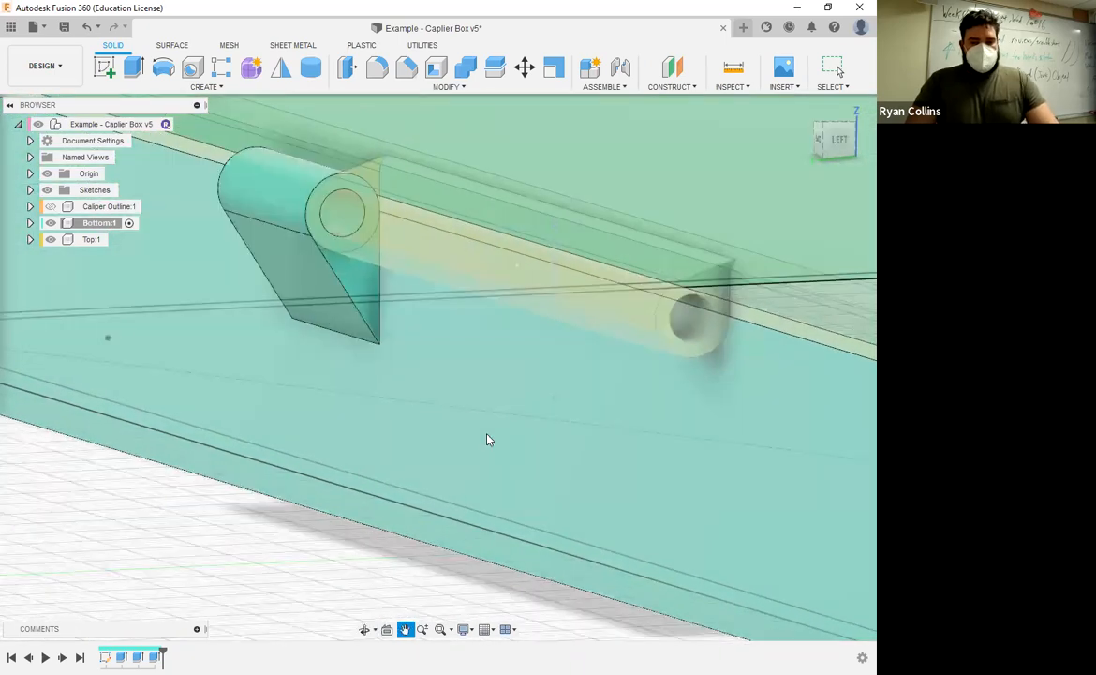
pyautogui.press('e')
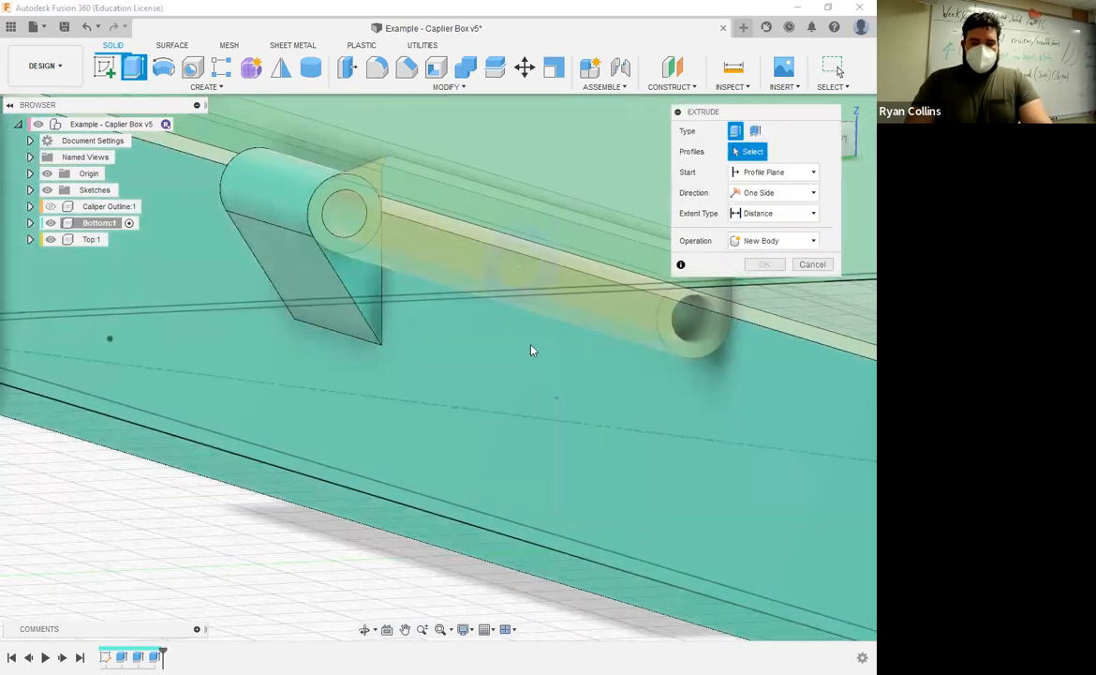
pyautogui.click(783, 173)
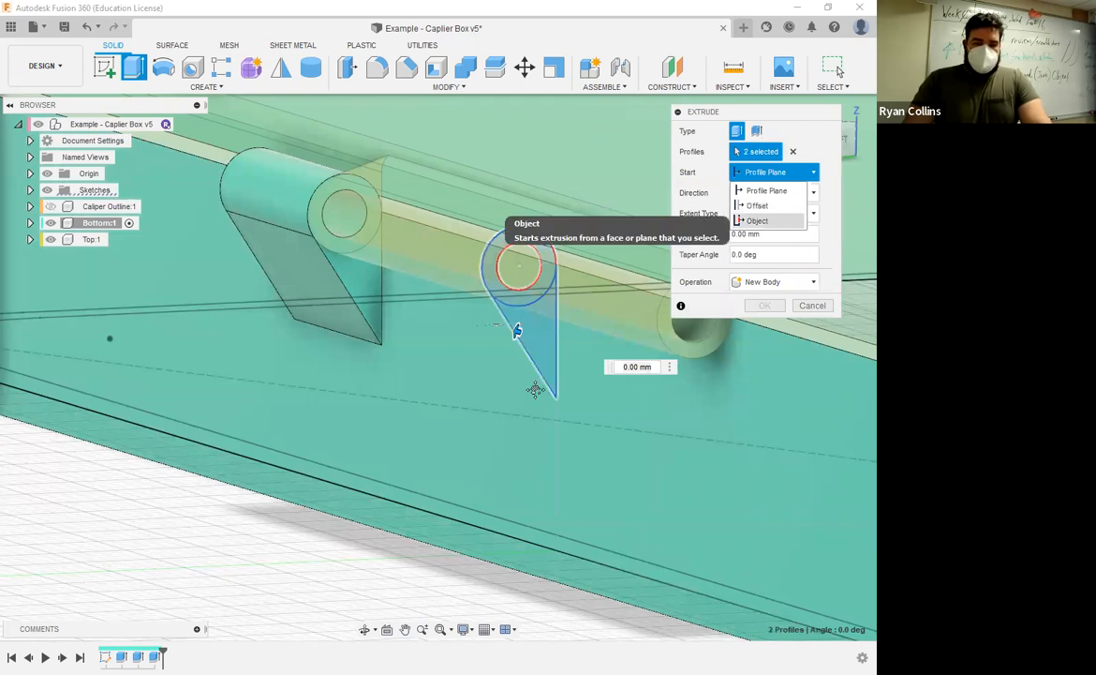
pyautogui.click(757, 220)
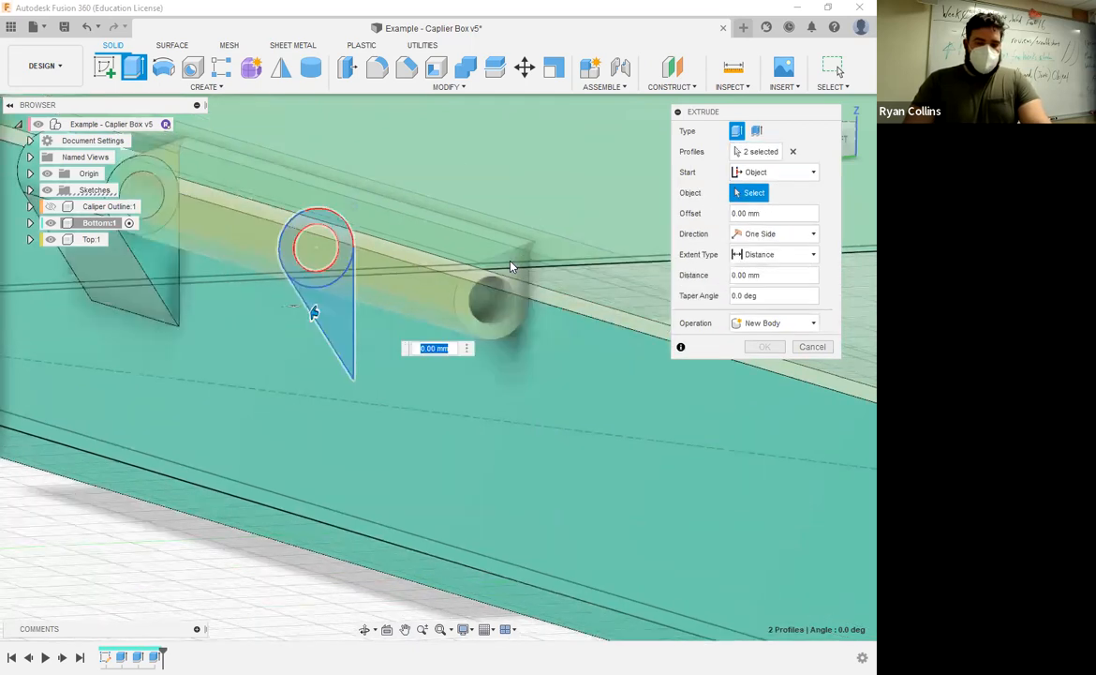
pyautogui.click(510, 267)
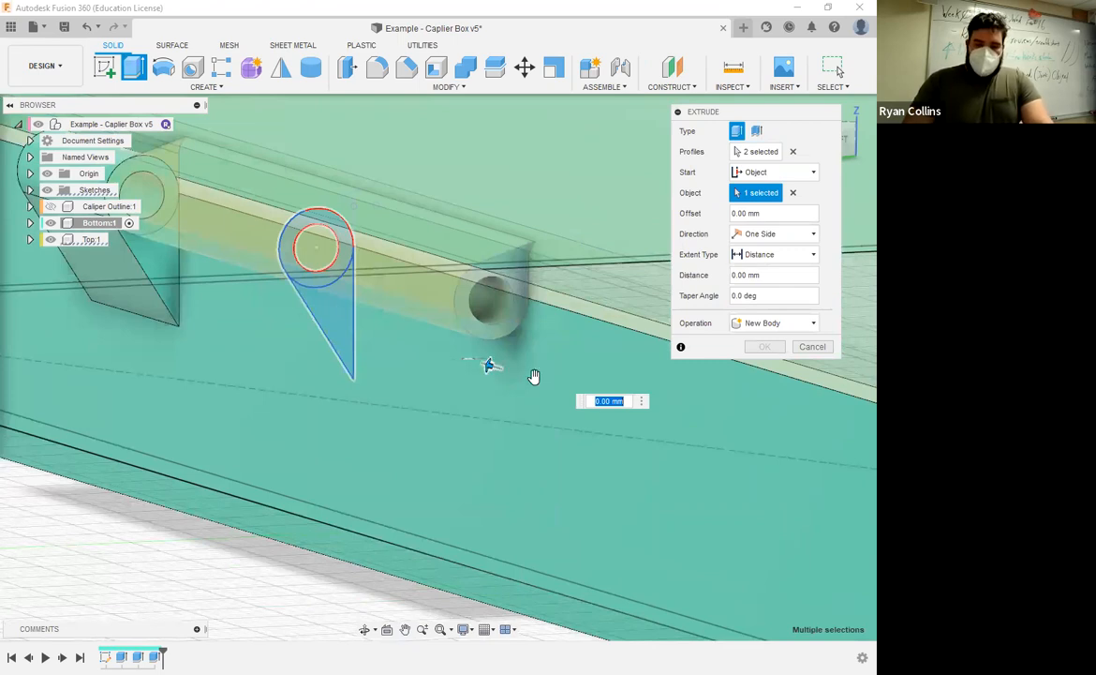
pyautogui.write('-15')
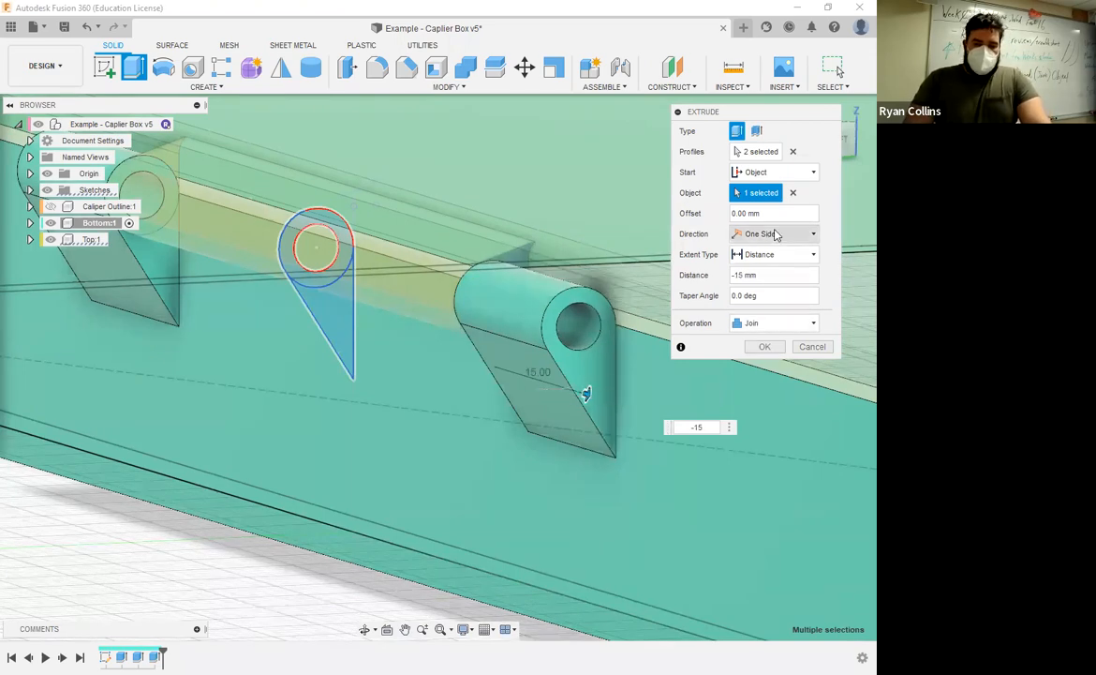
pyautogui.click(765, 347)
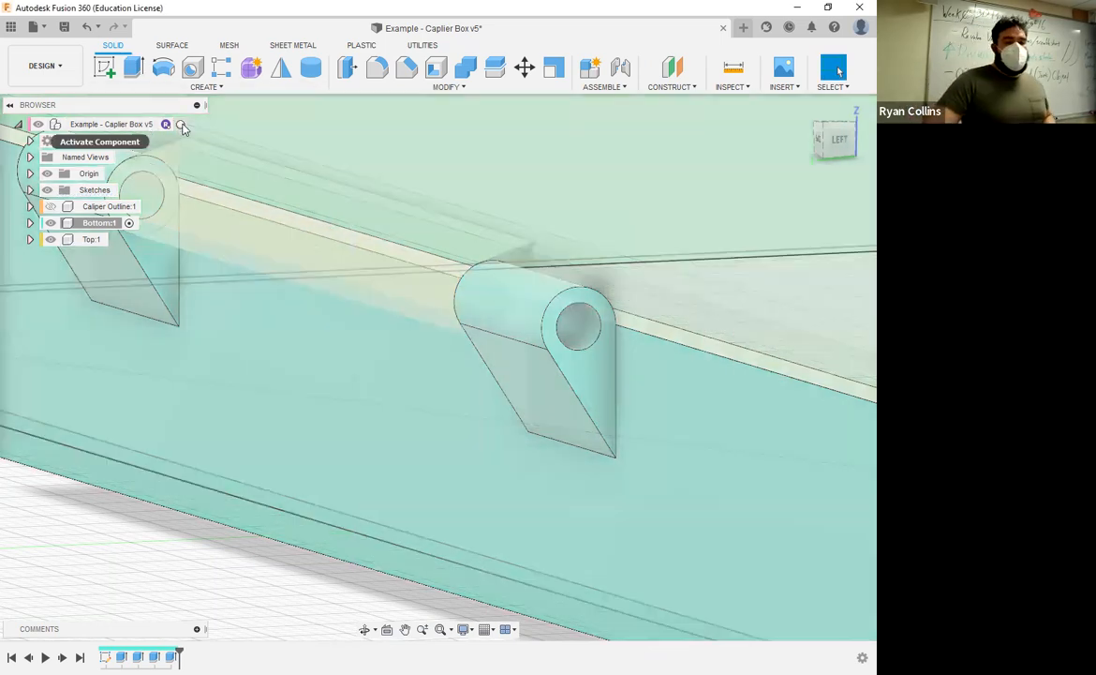
# Activate the root component and save the design with the version description "Hinge Modeled".
pyautogui.click(182, 126)
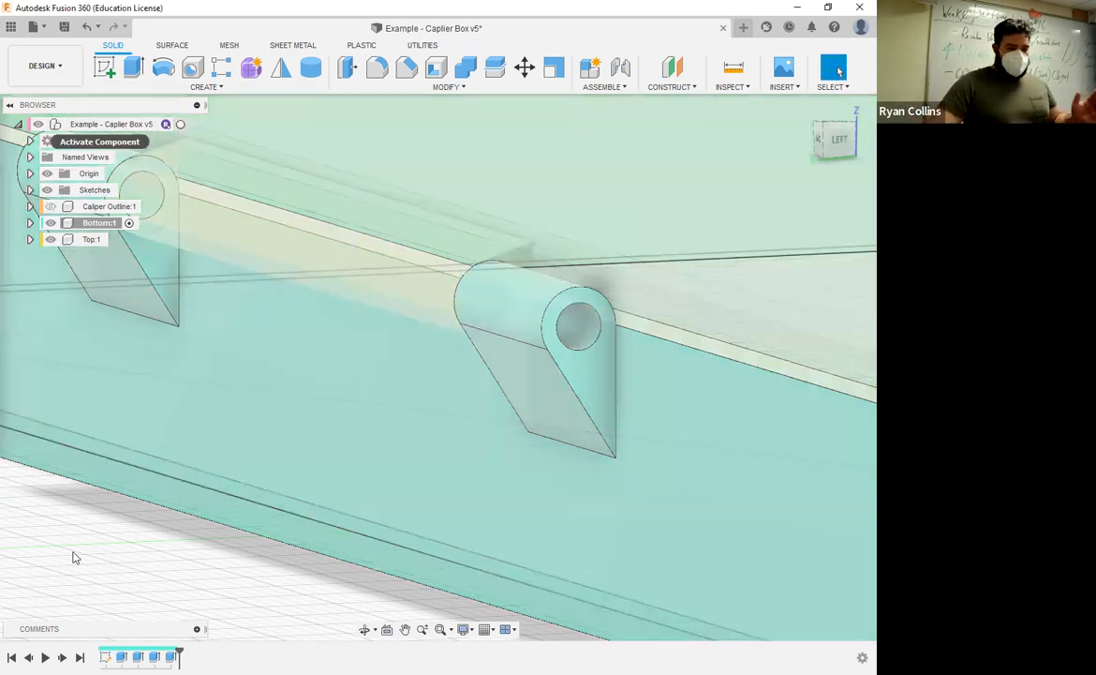
pyautogui.scroll(-4, 109, 547)
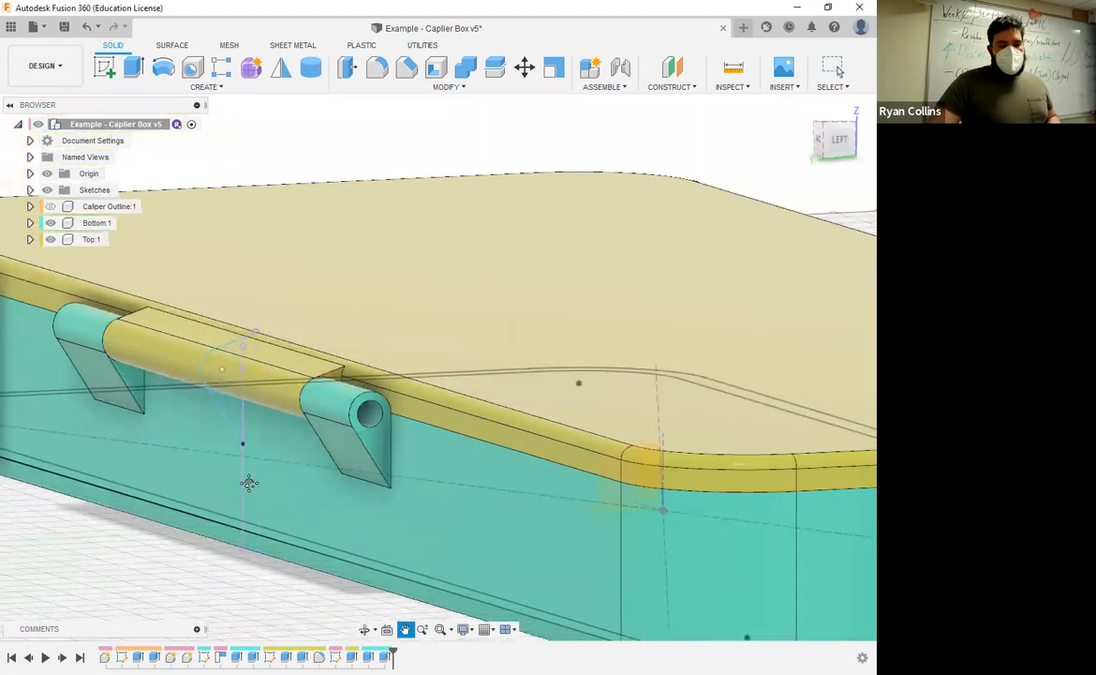
pyautogui.scroll(2, 250, 488)
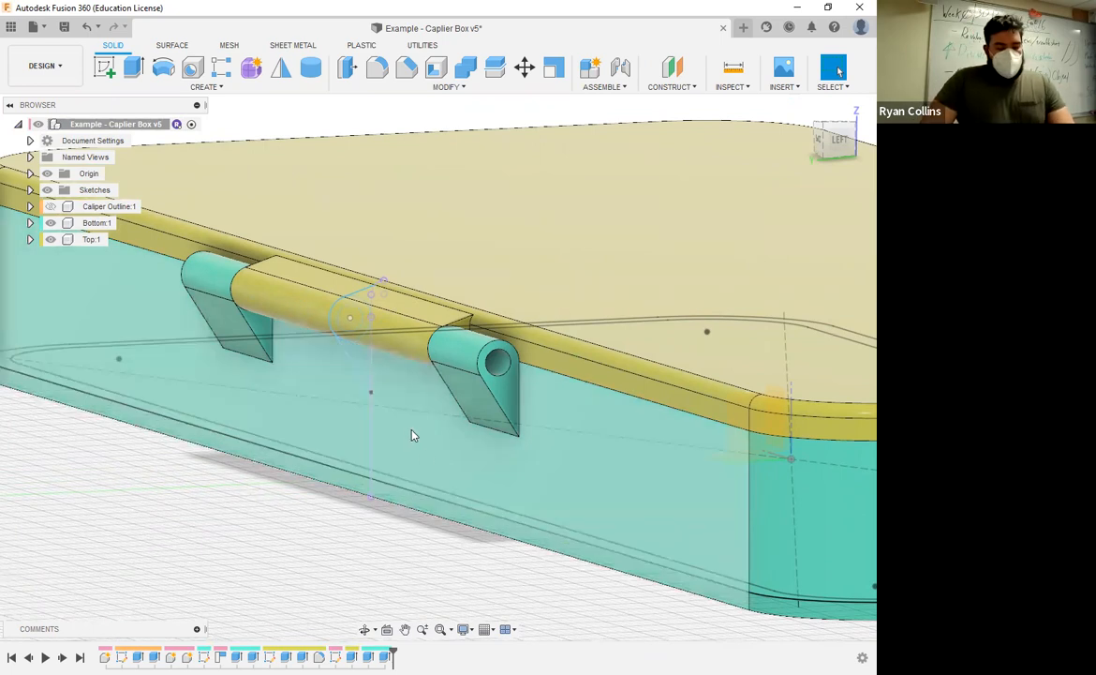
pyautogui.scroll(-8, 412, 435)
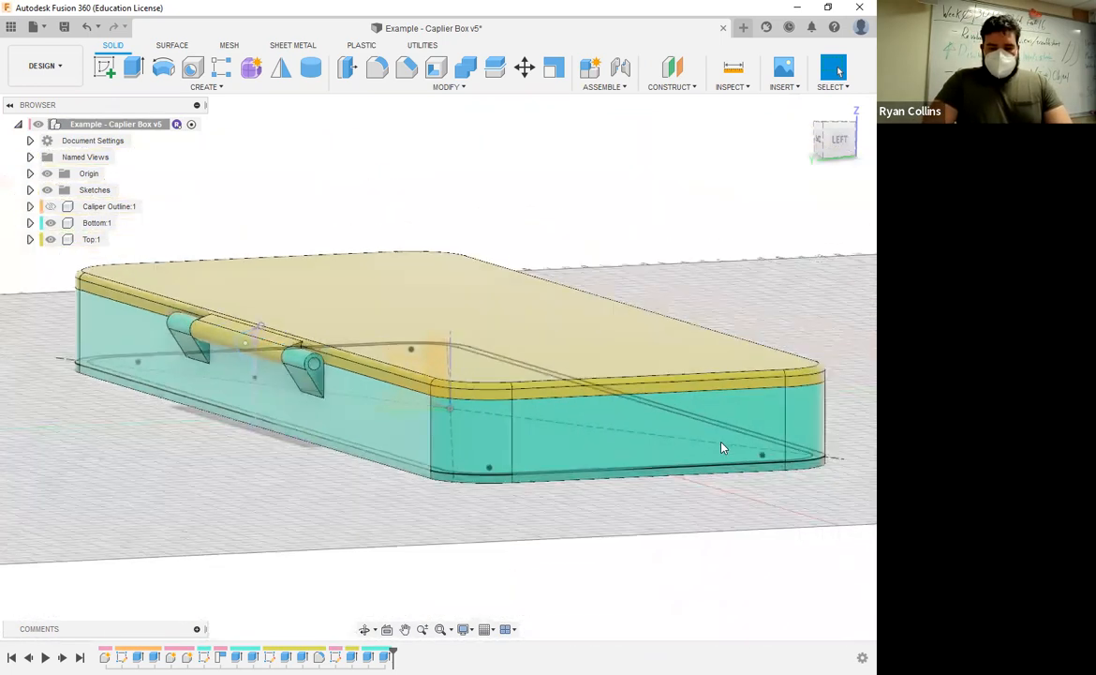
pyautogui.keyDown('shift'); pyautogui.moveTo(301, 507); pyautogui.dragTo(367, 258, button='middle'); pyautogui.keyUp('shift')
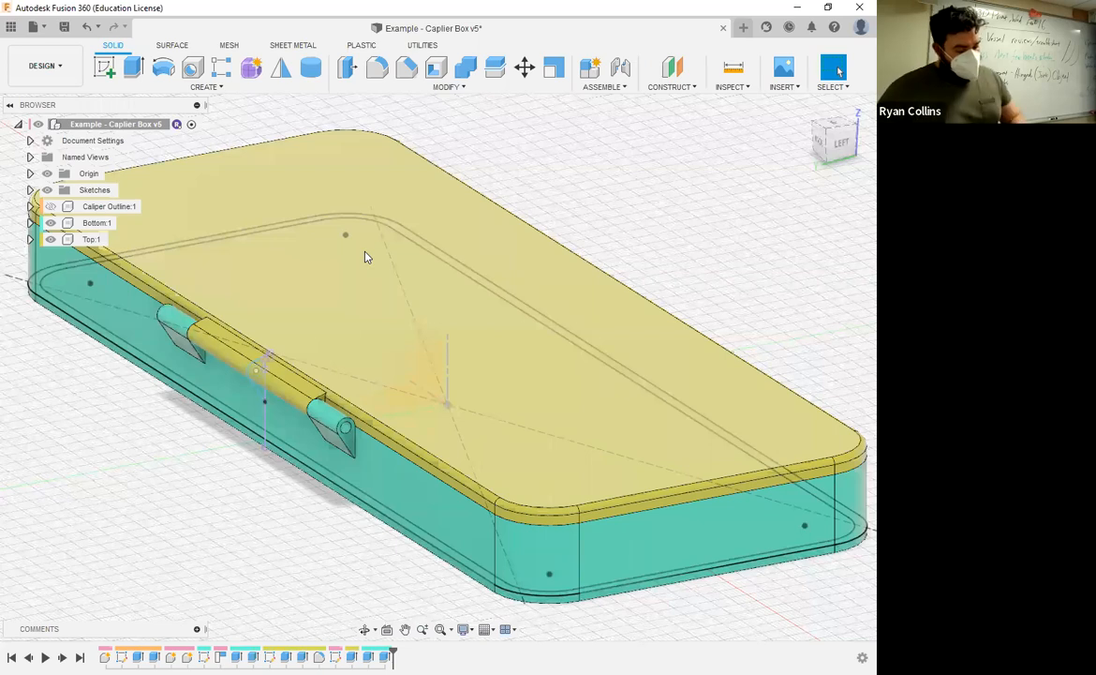
pyautogui.hotkey('ctrl', 's')
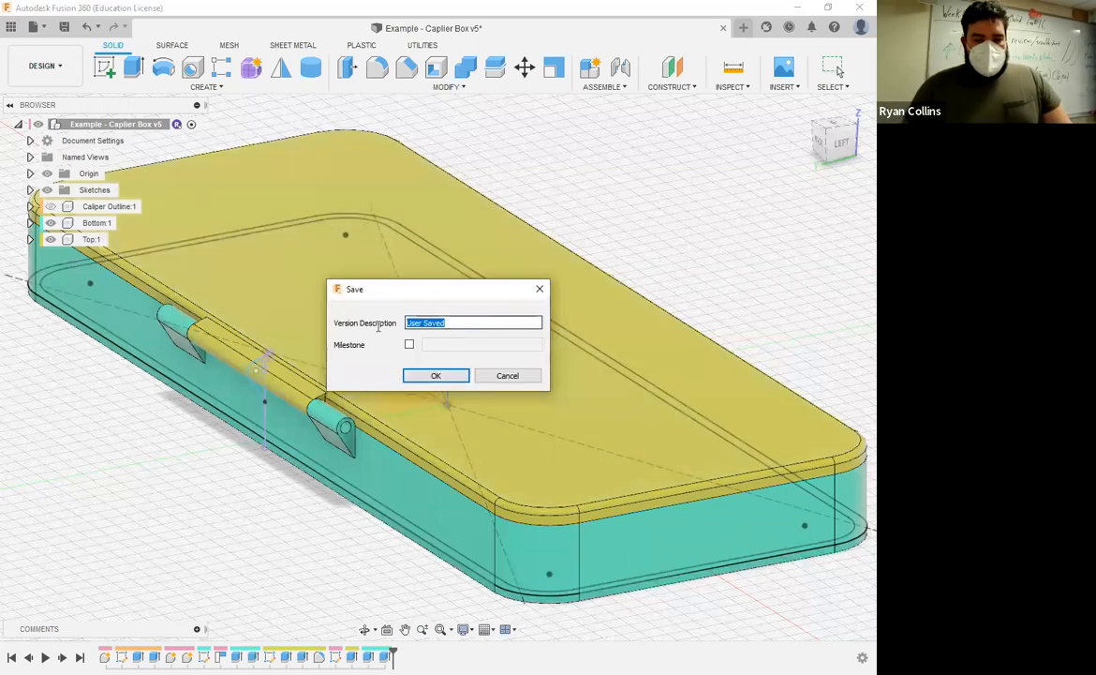
pyautogui.write('Hinge Modeled')
pyautogui.press('Return')
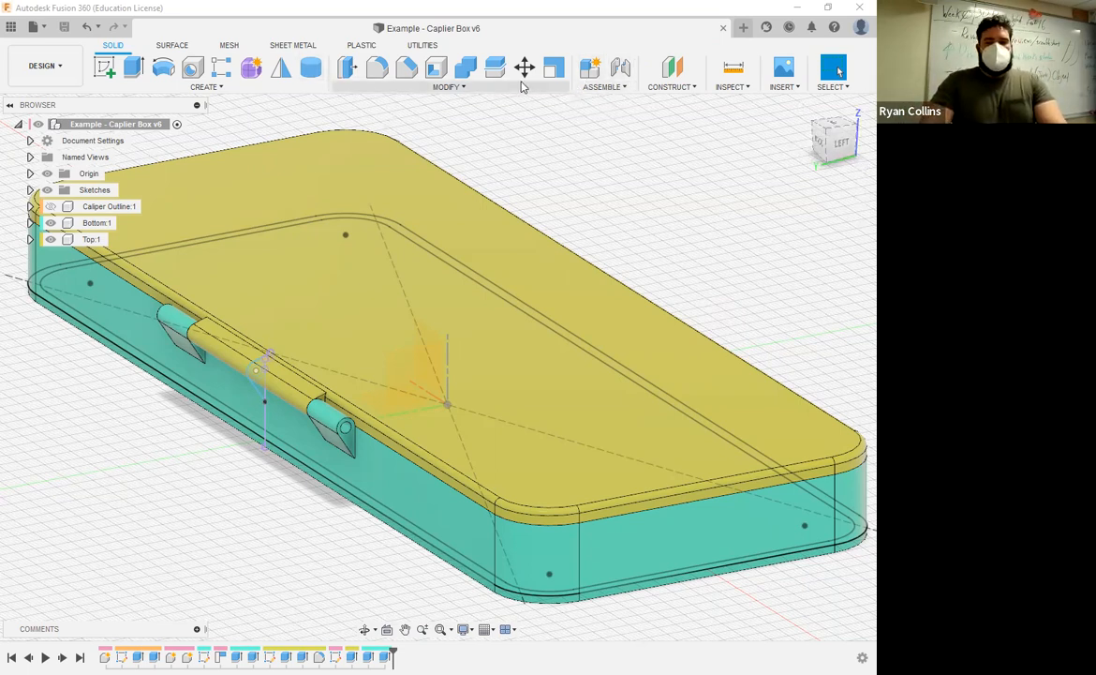
# Start a joint and, with the Bottom component hidden, place its first origin at the hole centre on the end of the lid's hinge barrel.
pyautogui.click(607, 87)
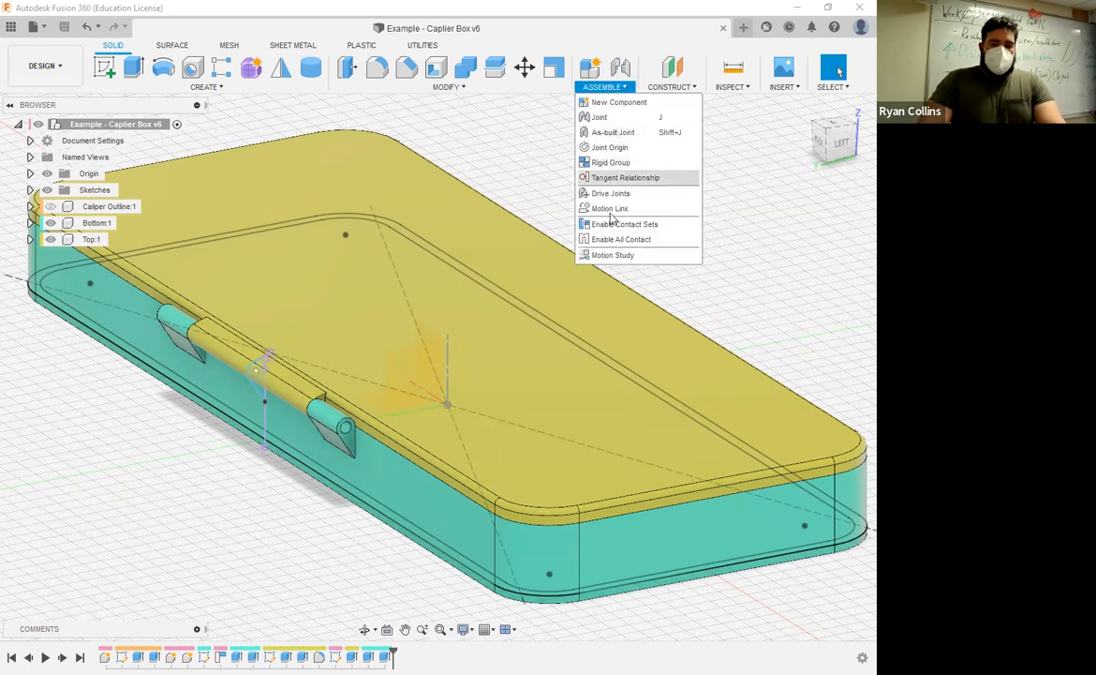
pyautogui.click(623, 68)
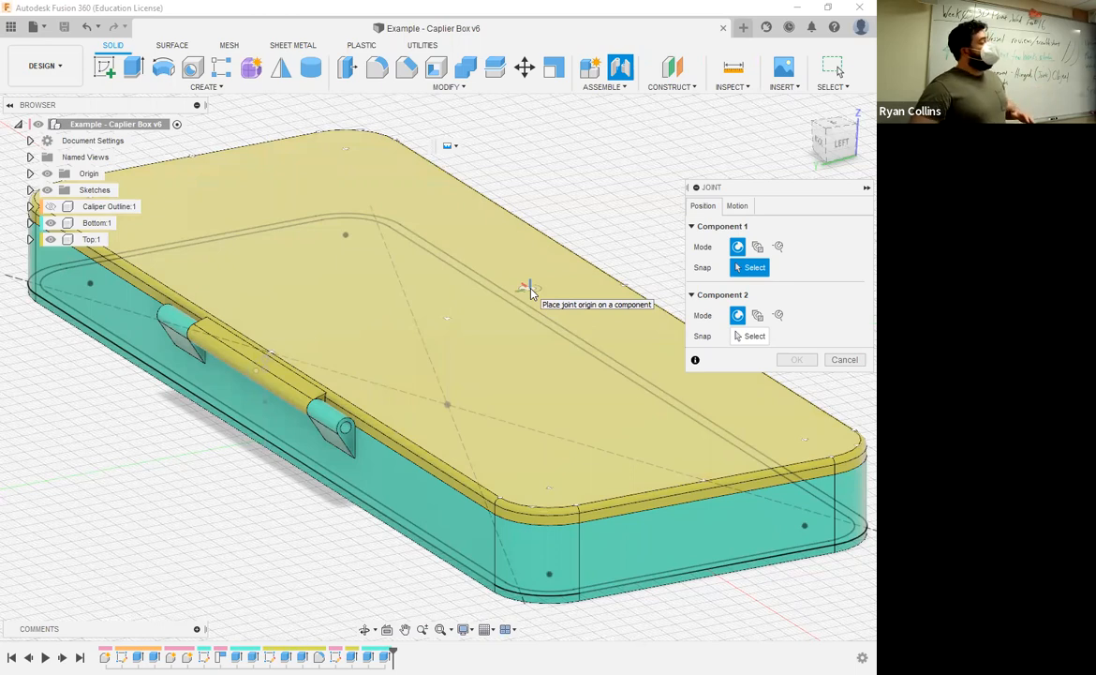
pyautogui.click(737, 206)
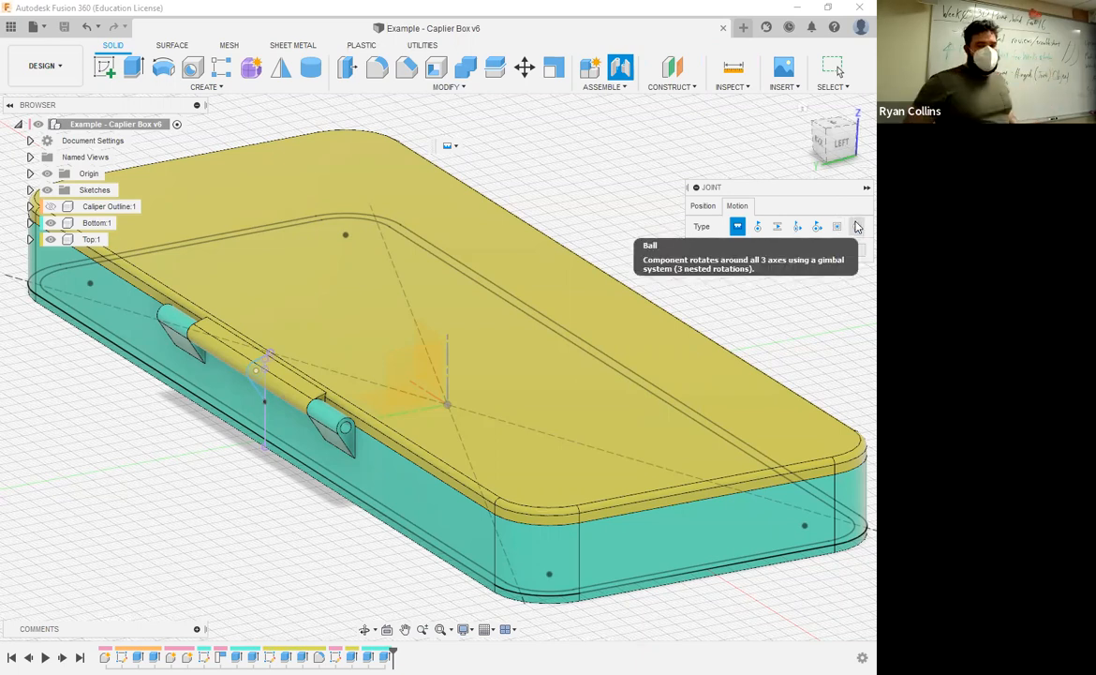
pyautogui.click(704, 207)
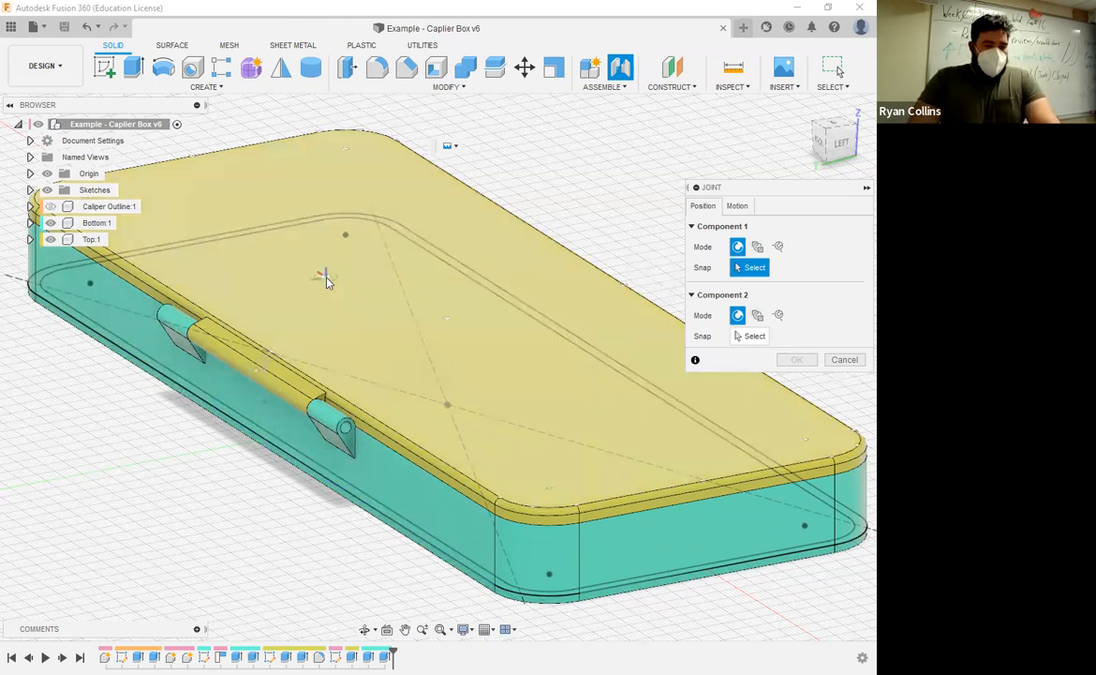
pyautogui.scroll(5, 309, 438)
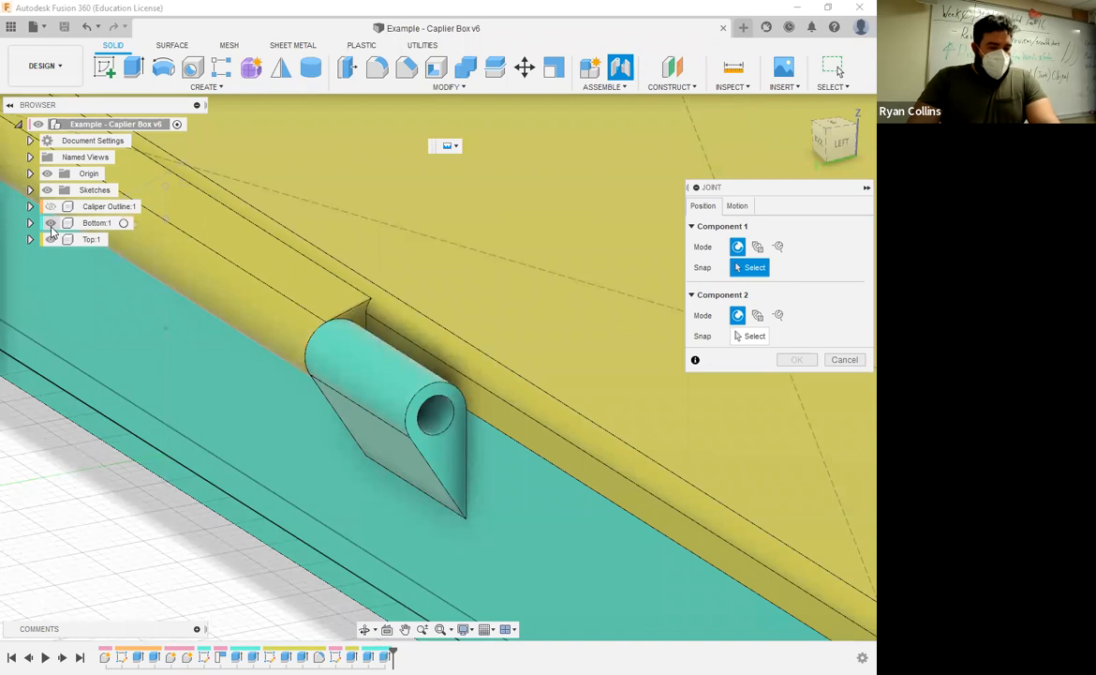
pyautogui.click(51, 225)
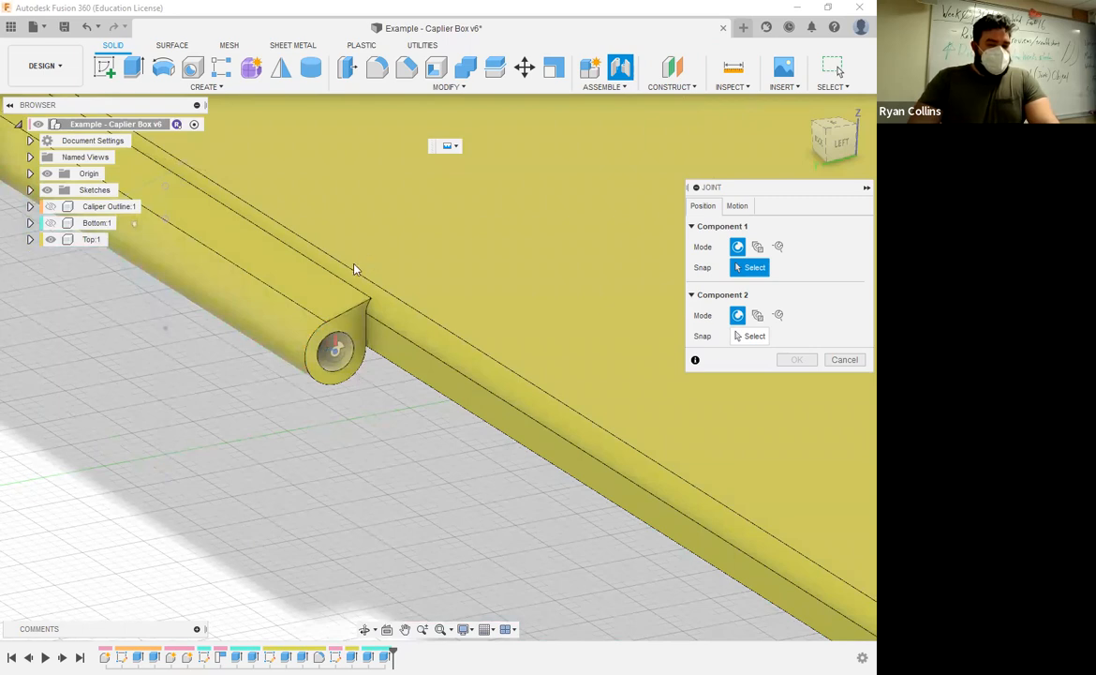
pyautogui.scroll(5, 355, 269)
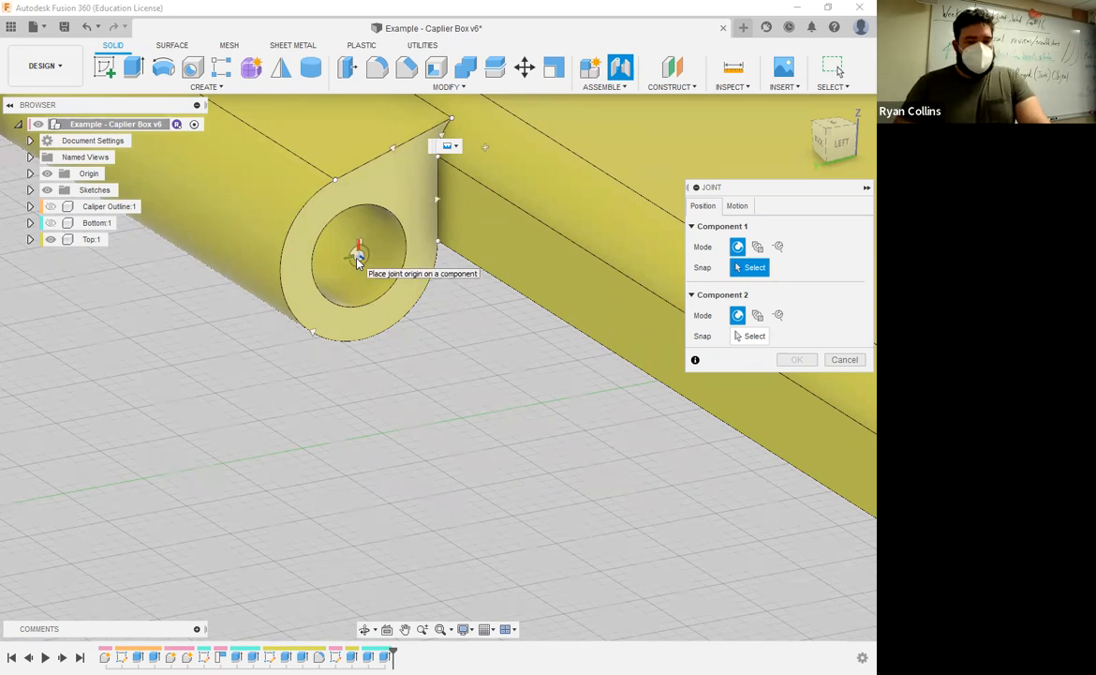
pyautogui.click(344, 373)
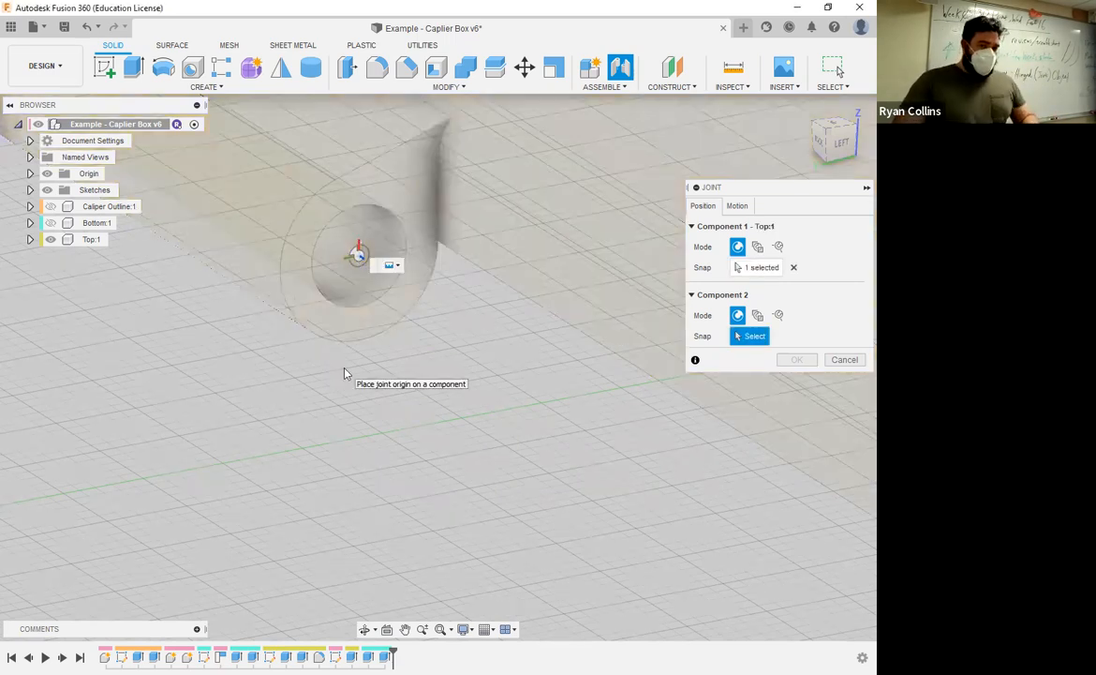
# Show the Bottom component again and place the second joint origin at the hole centre on the adjoining knuckle's inner face.
pyautogui.click(51, 223)
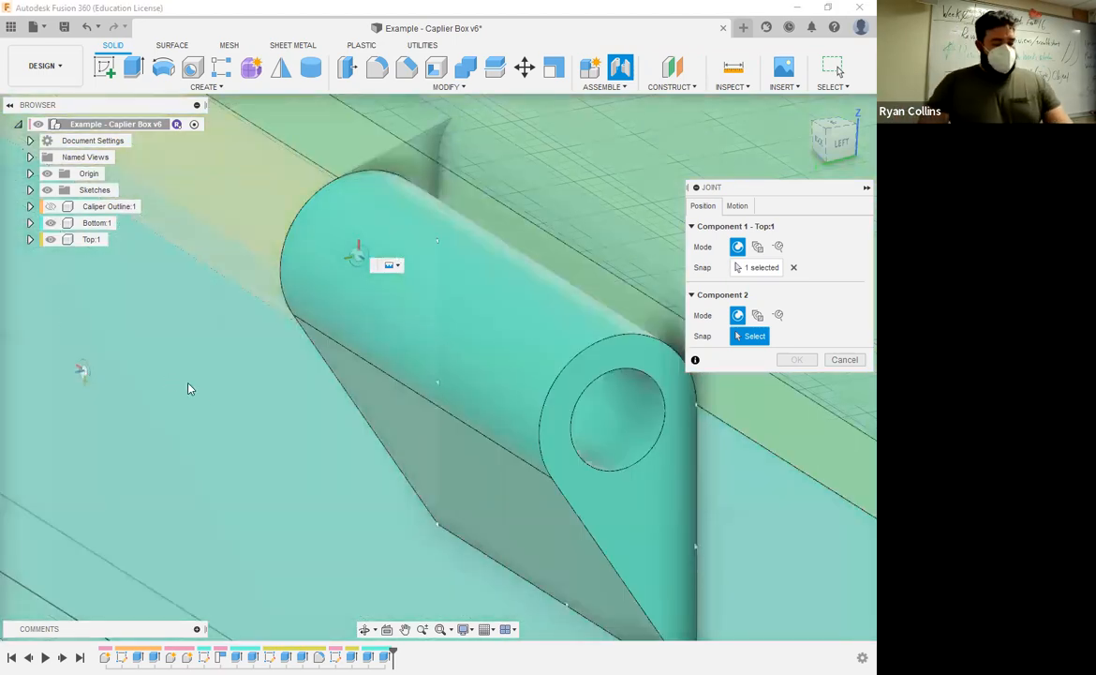
pyautogui.keyDown('shift'); pyautogui.moveTo(176, 387); pyautogui.dragTo(301, 391, button='middle'); pyautogui.keyUp('shift')
pyautogui.scroll(-5, 400, 362)
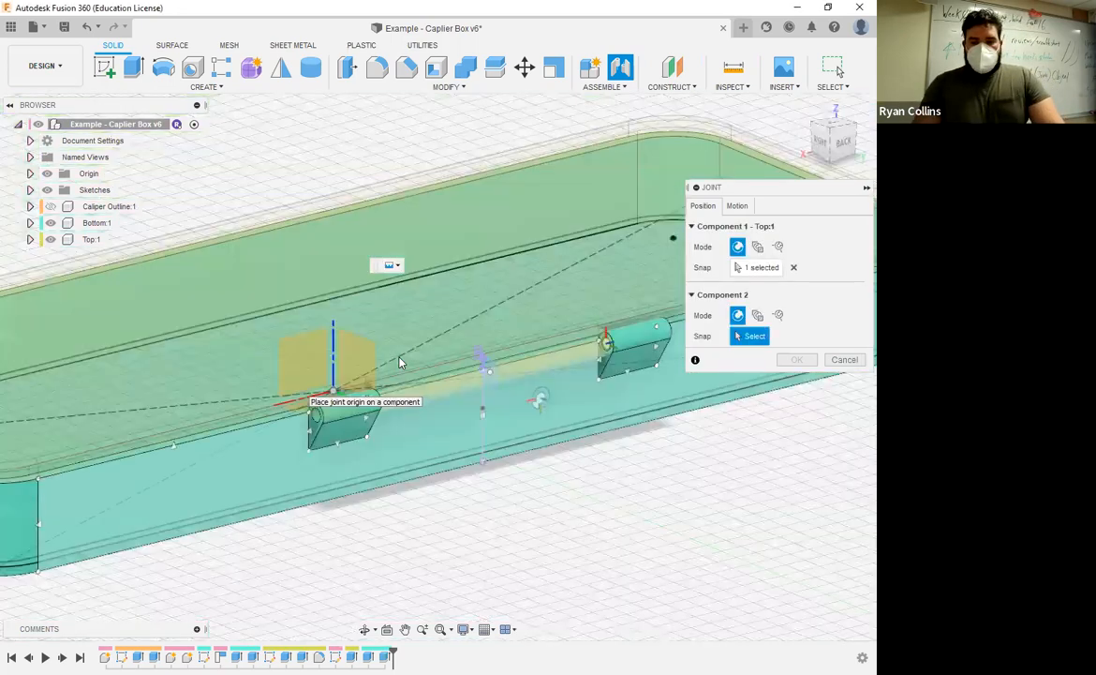
pyautogui.scroll(-4, 400, 363)
pyautogui.scroll(8, 570, 371)
pyautogui.moveTo(570, 371); pyautogui.dragTo(459, 382, button='middle')
pyautogui.scroll(3, 455, 381)
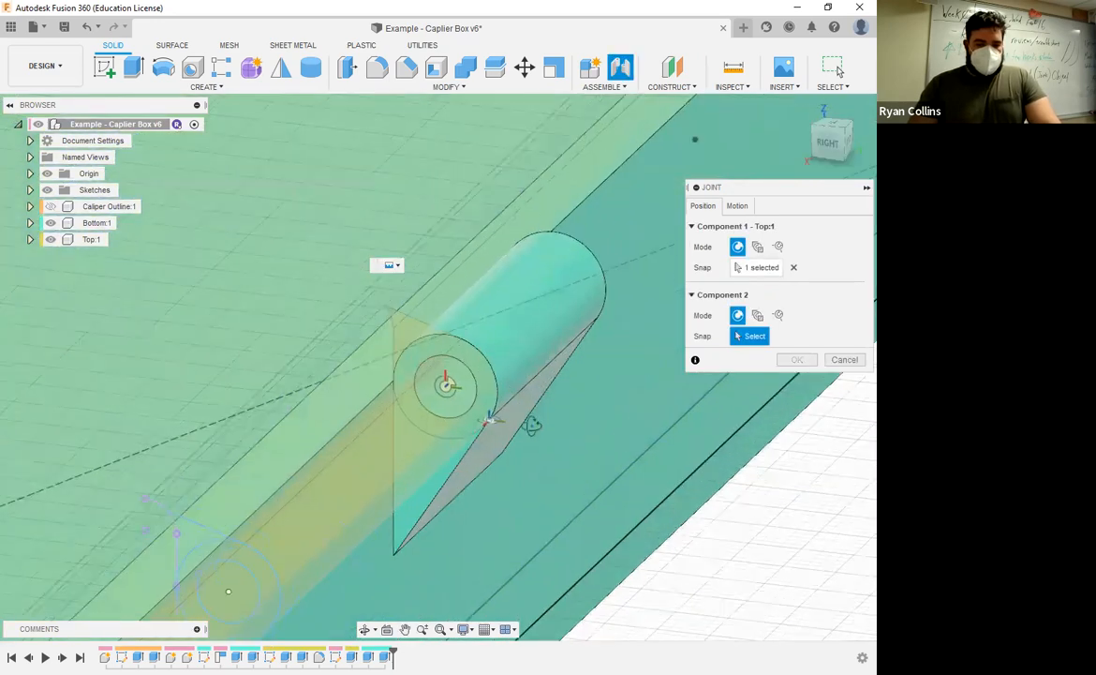
pyautogui.keyDown('shift'); pyautogui.moveTo(532, 426); pyautogui.dragTo(441, 417); pyautogui.keyUp('shift')
pyautogui.scroll(3, 432, 412)
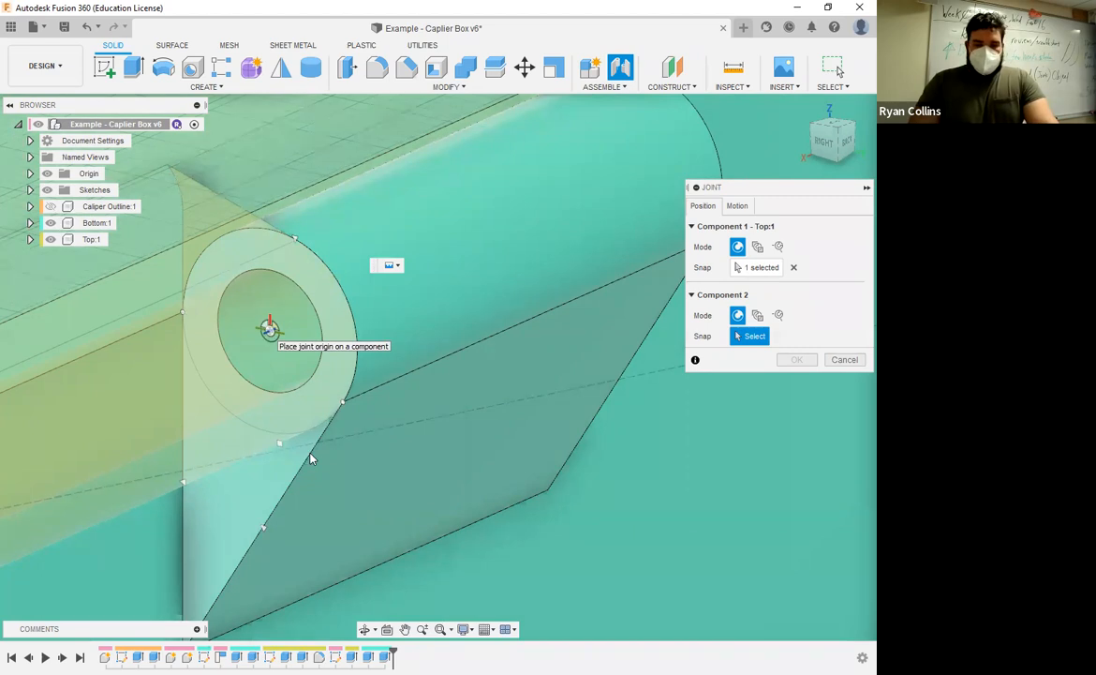
pyautogui.scroll(-5, 289, 446)
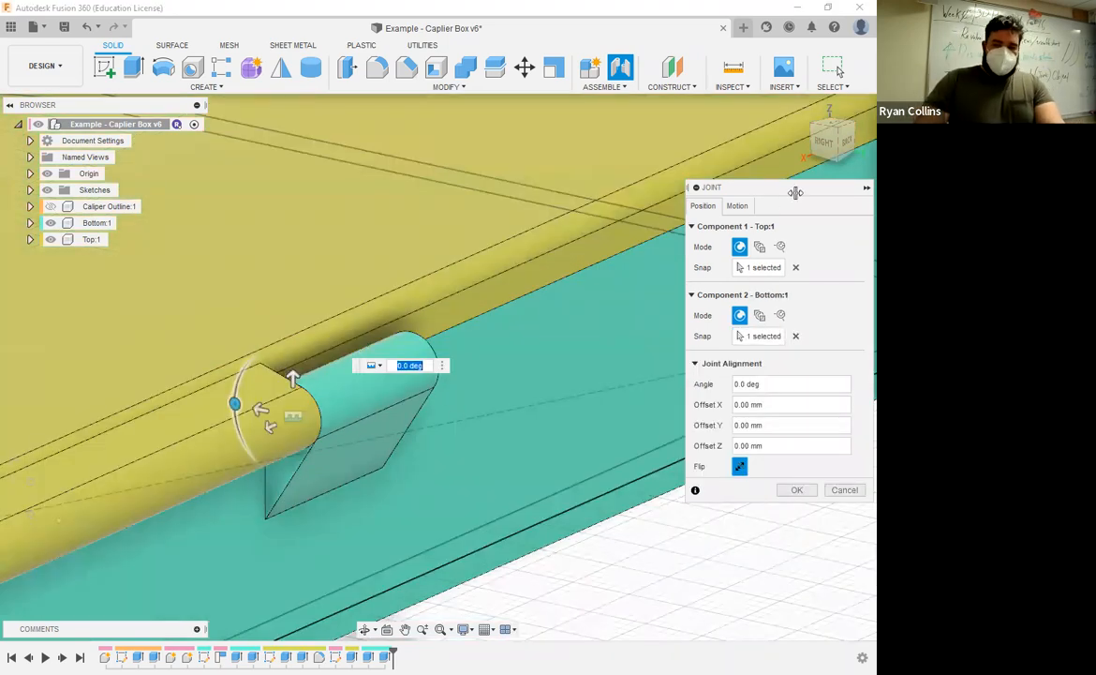
# Play and stop the motion preview of the lid joint with the Rigid type.
pyautogui.click(755, 205)
pyautogui.scroll(-4, 502, 324)
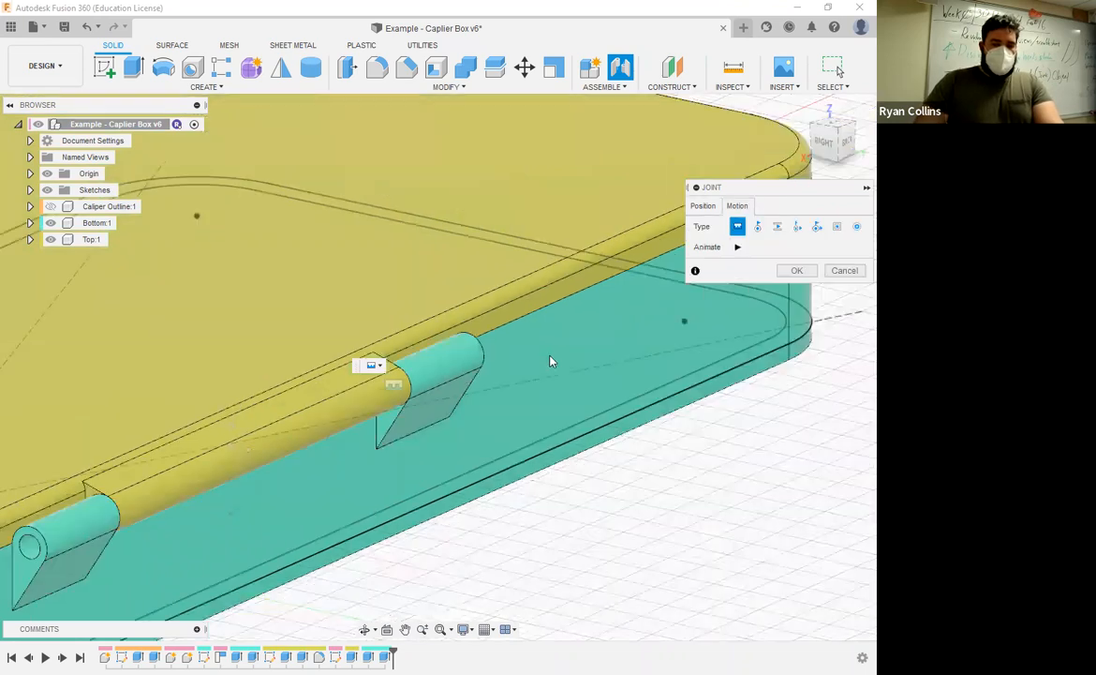
pyautogui.click(738, 247)
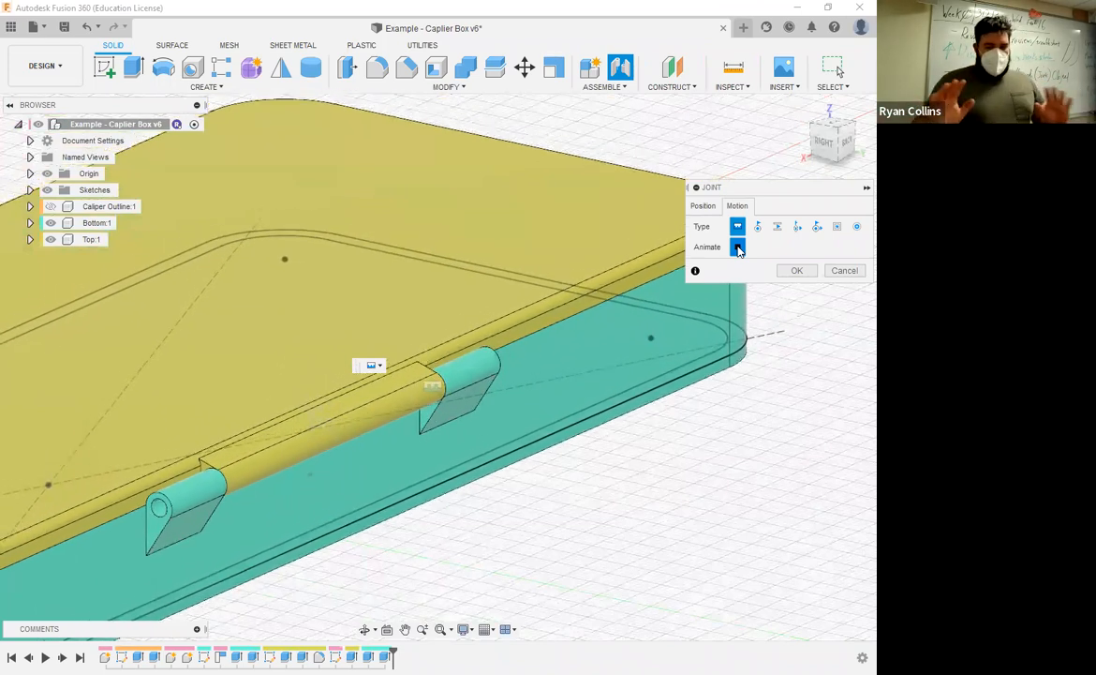
pyautogui.click(737, 248)
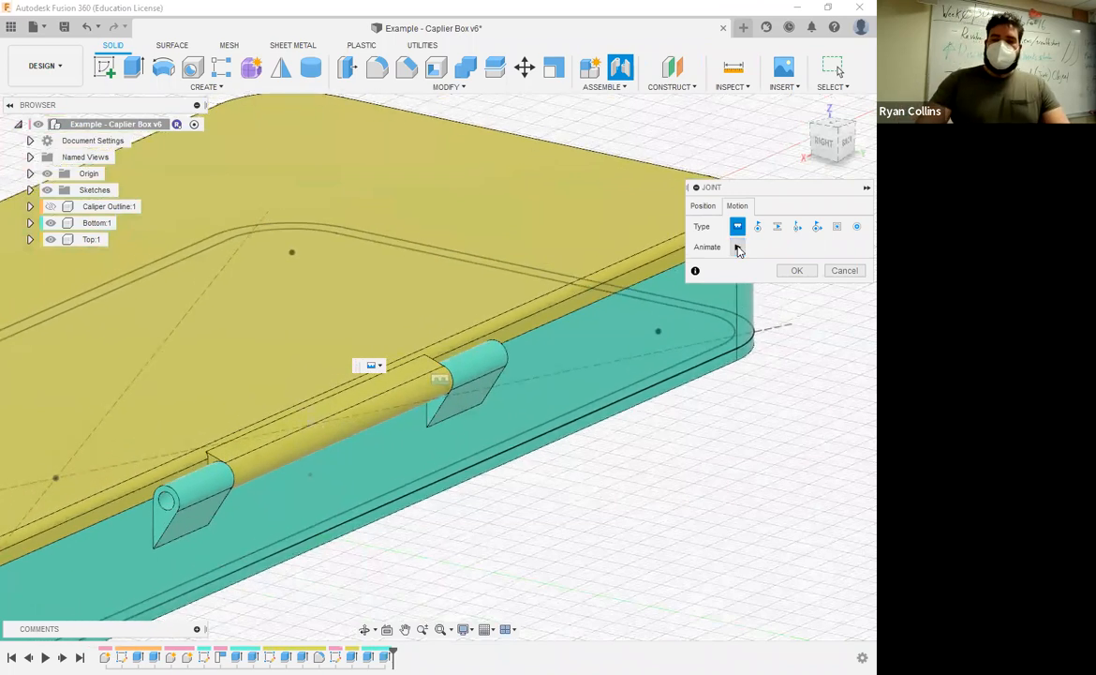
# Preview the Revolute, Slider, Cylindrical, Pin-Slot, Planar and Ball motion types for the lid joint one after another.
pyautogui.click(759, 227)
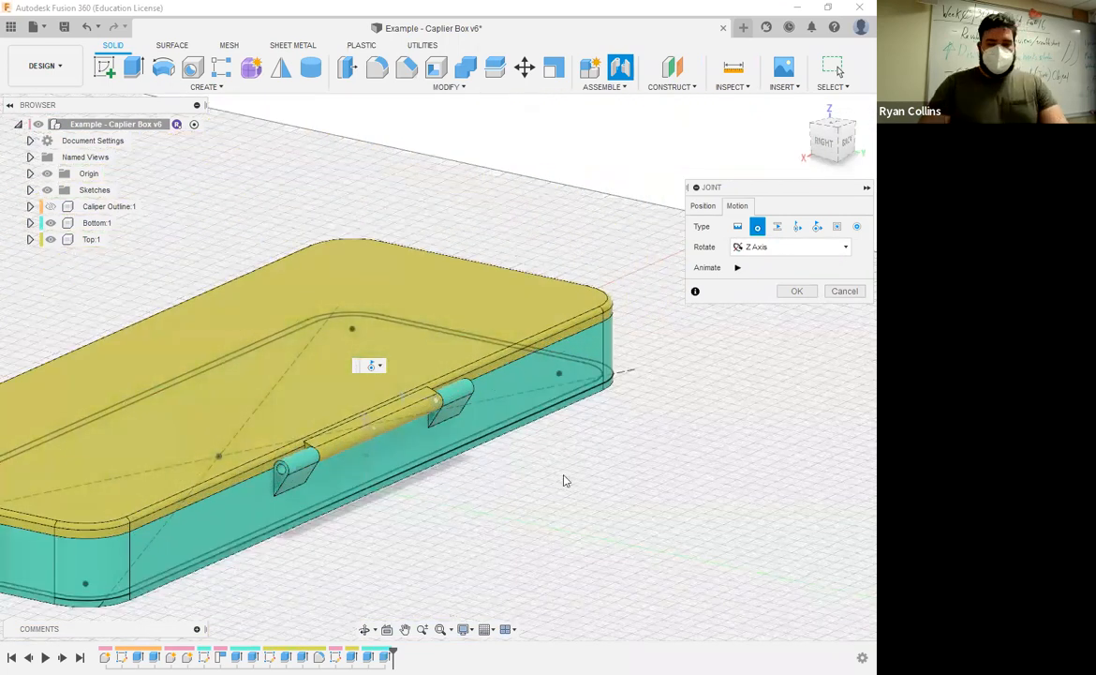
pyautogui.click(777, 228)
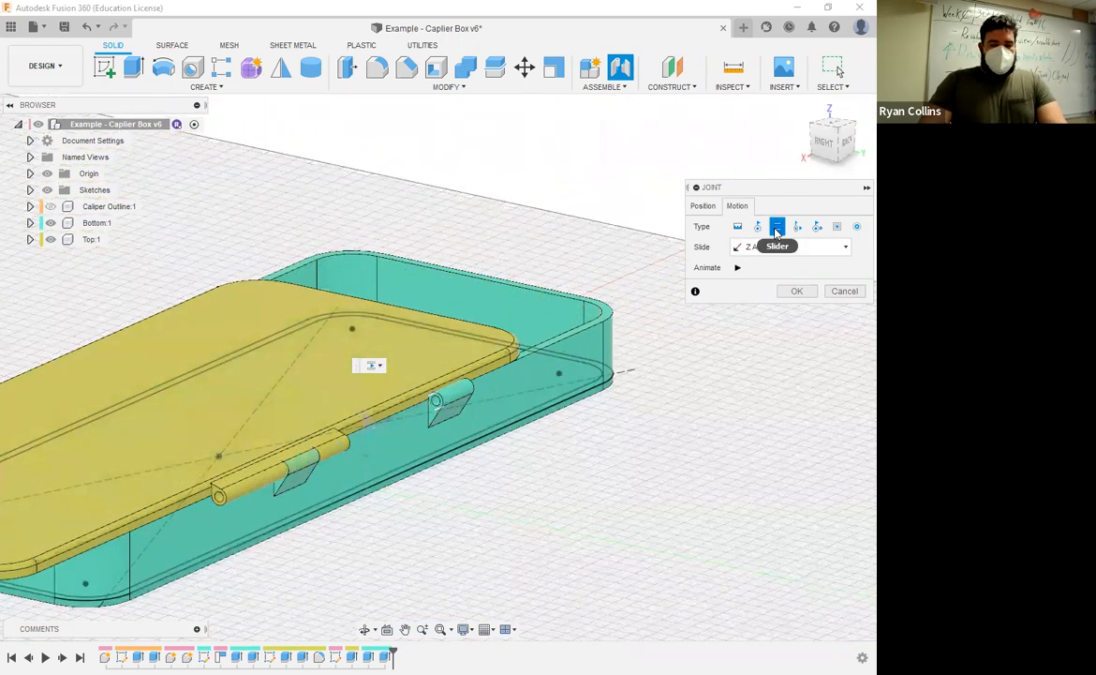
pyautogui.click(797, 227)
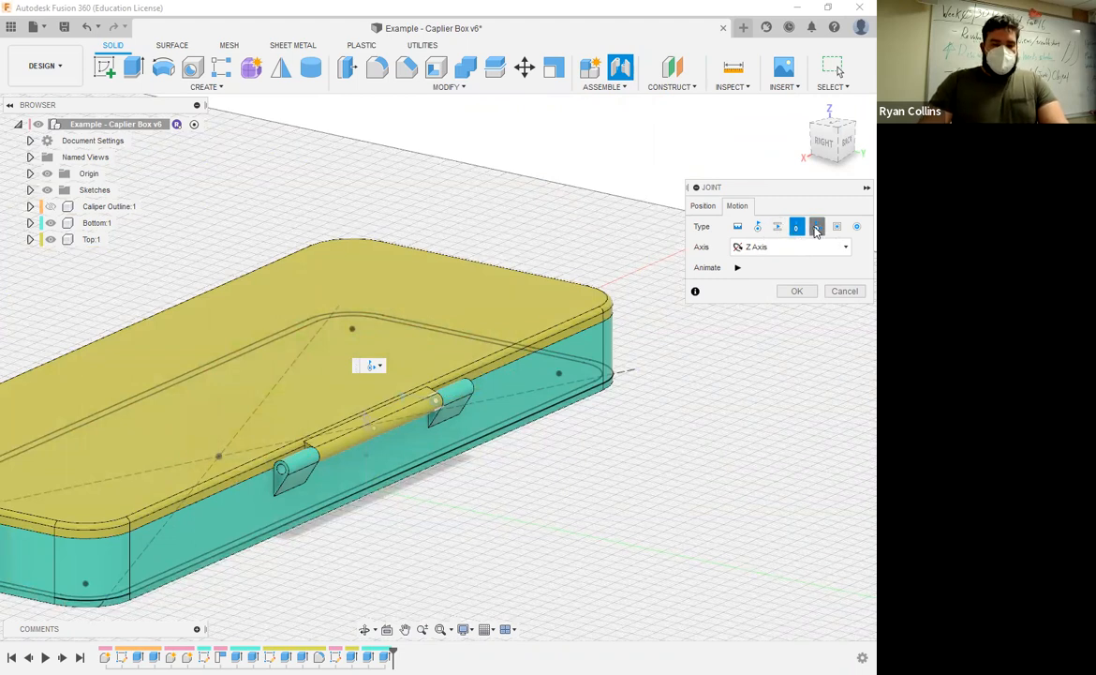
pyautogui.click(816, 228)
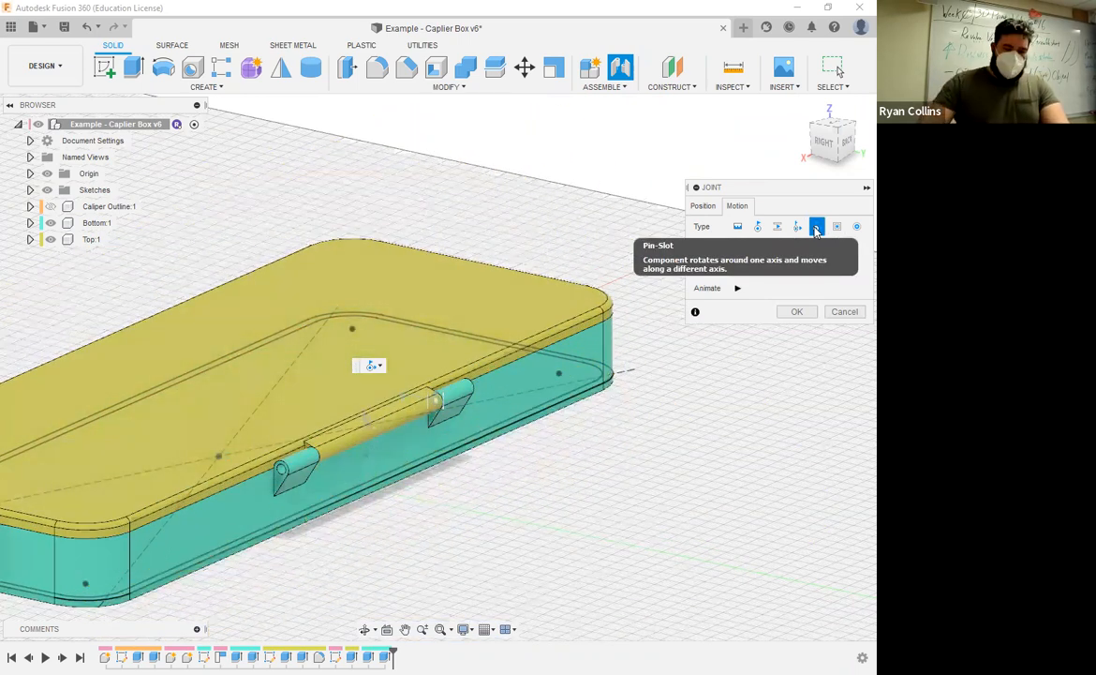
pyautogui.click(836, 226)
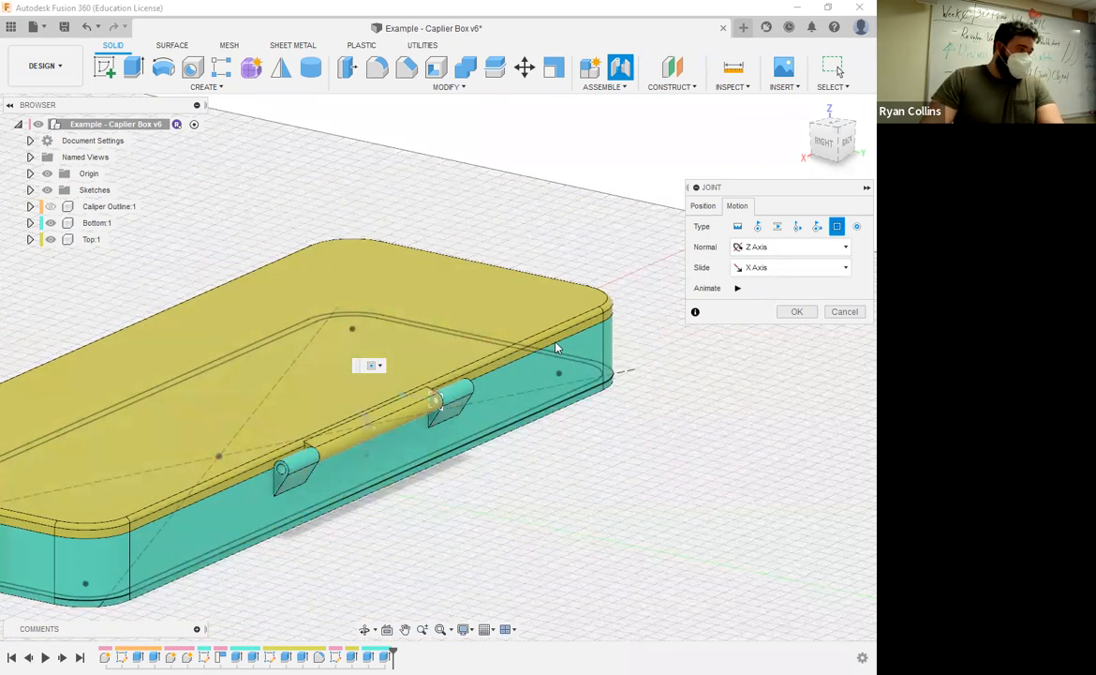
pyautogui.click(856, 227)
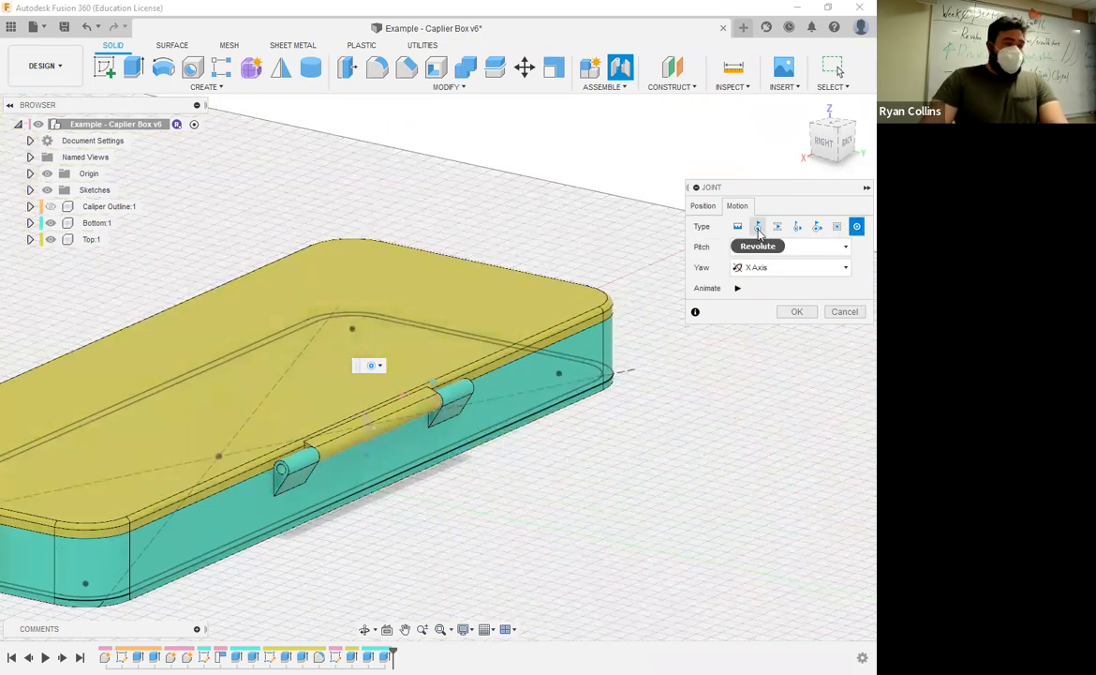
# Create the lid joint as Revolute rotating about the Z axis, and expand the Joints folder.
pyautogui.click(759, 229)
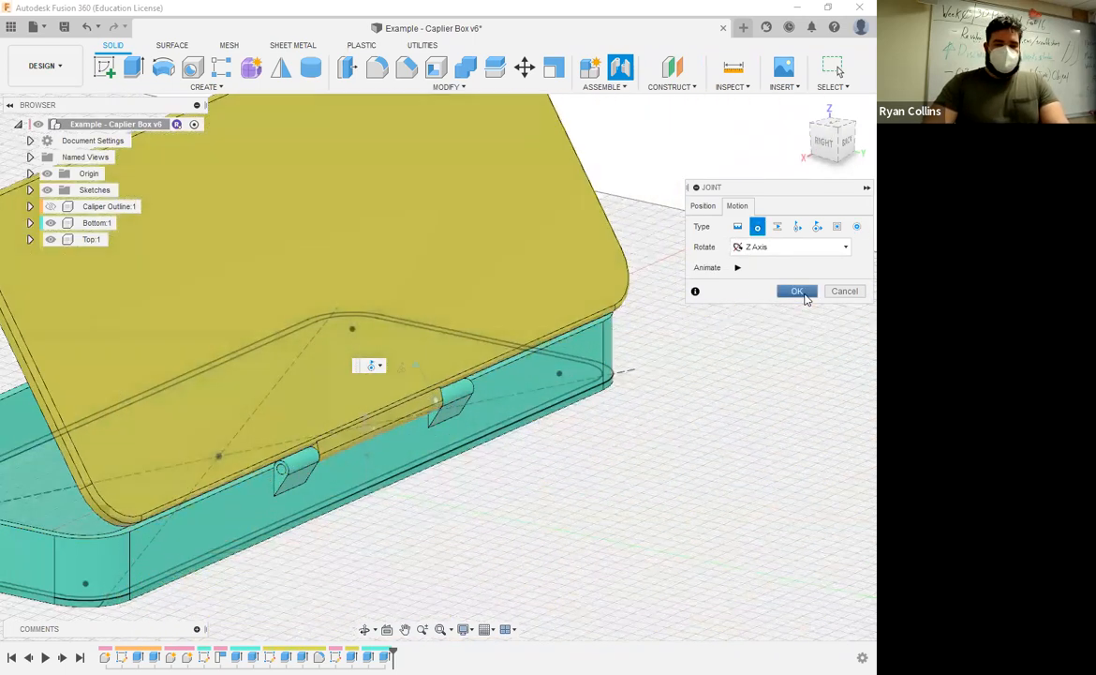
pyautogui.click(799, 292)
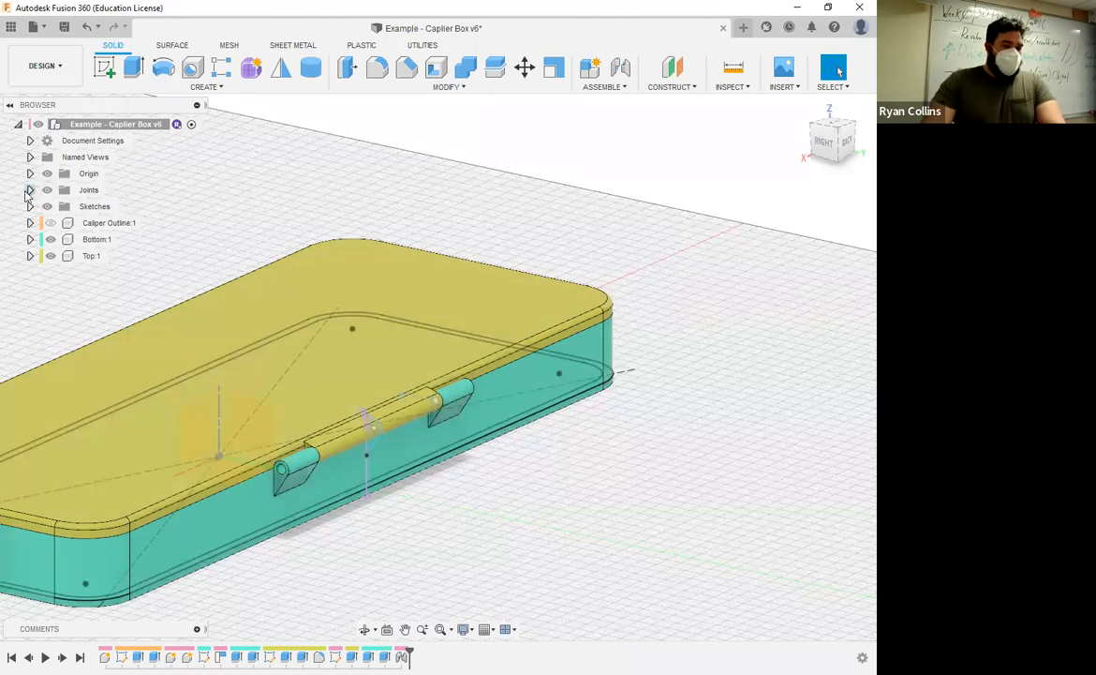
pyautogui.click(30, 190)
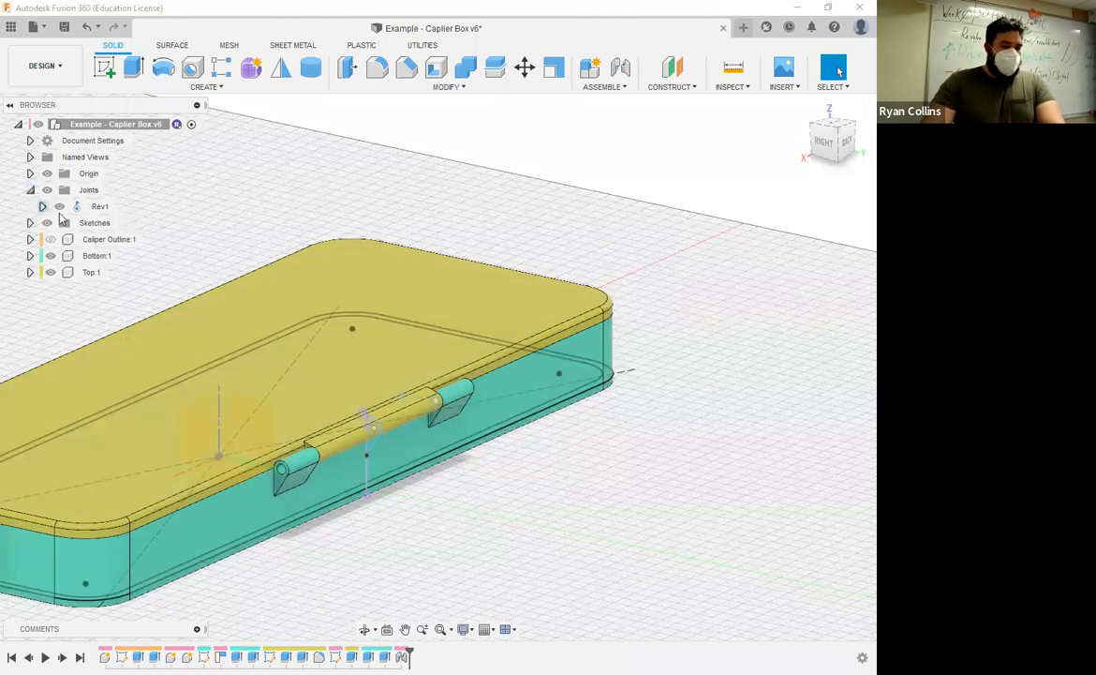
# Enable minimum and maximum rotation limits on the revolute joint and try -185 deg for the minimum and -180 deg for the maximum.
pyautogui.click(123, 208)
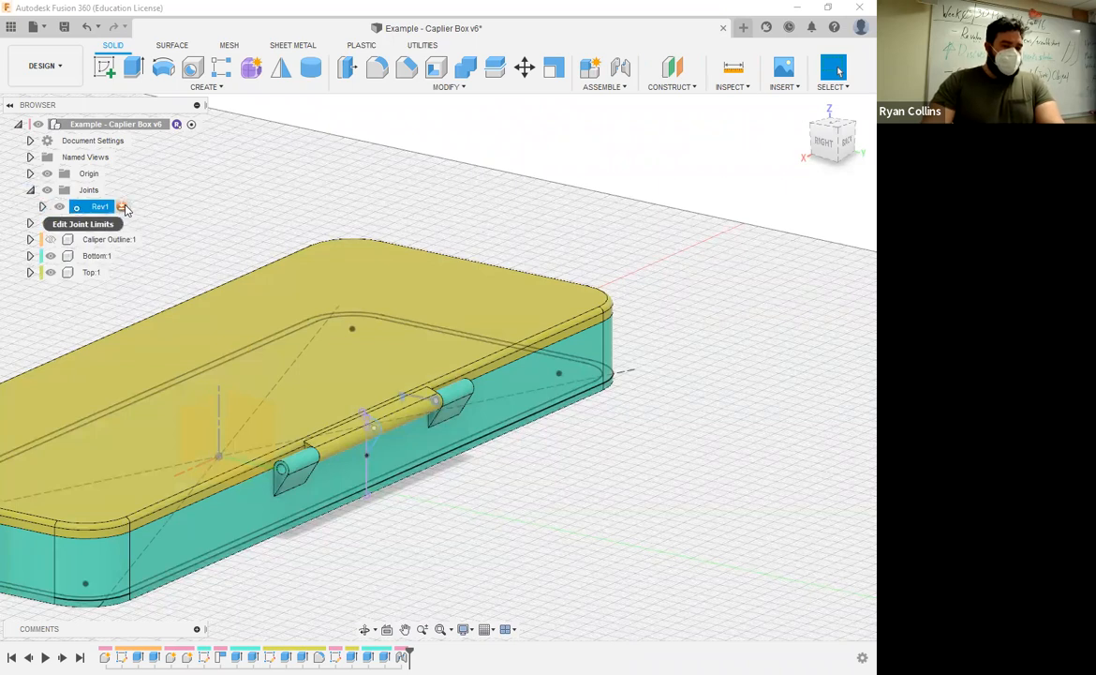
pyautogui.click(122, 208)
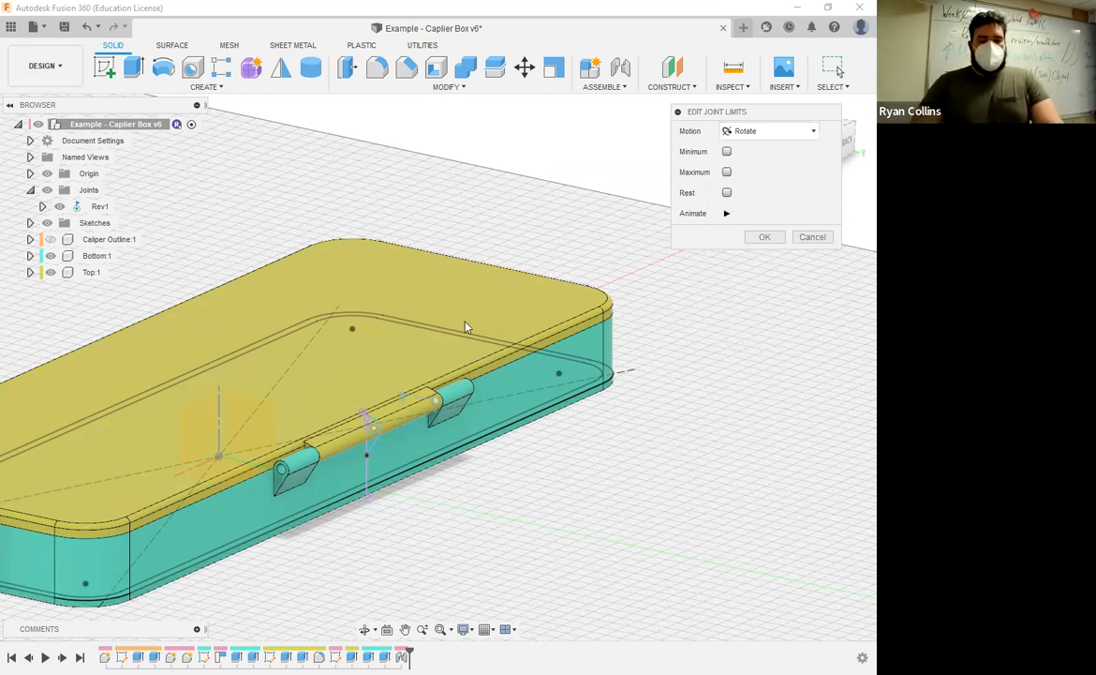
pyautogui.click(728, 214)
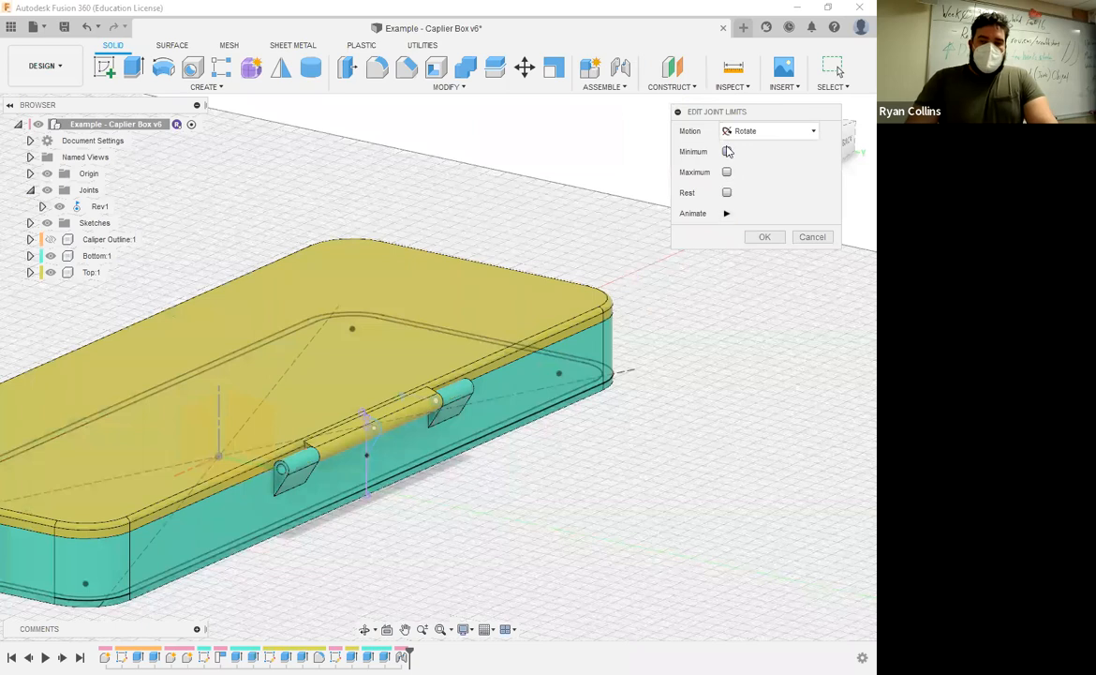
pyautogui.click(728, 170)
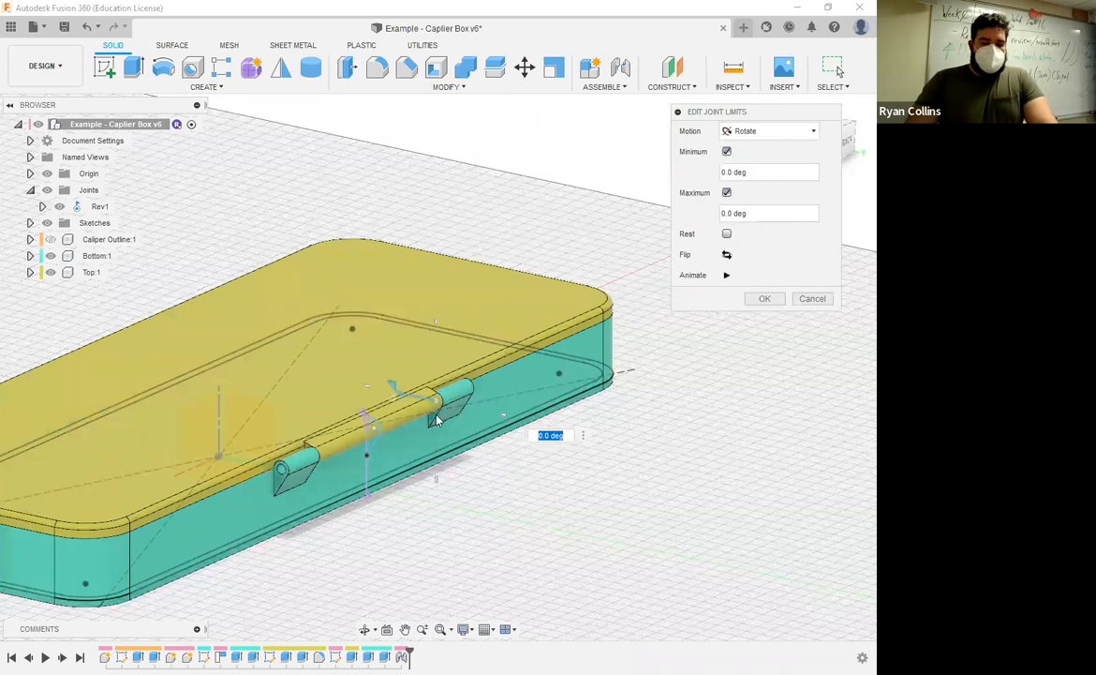
pyautogui.scroll(3, 363, 409)
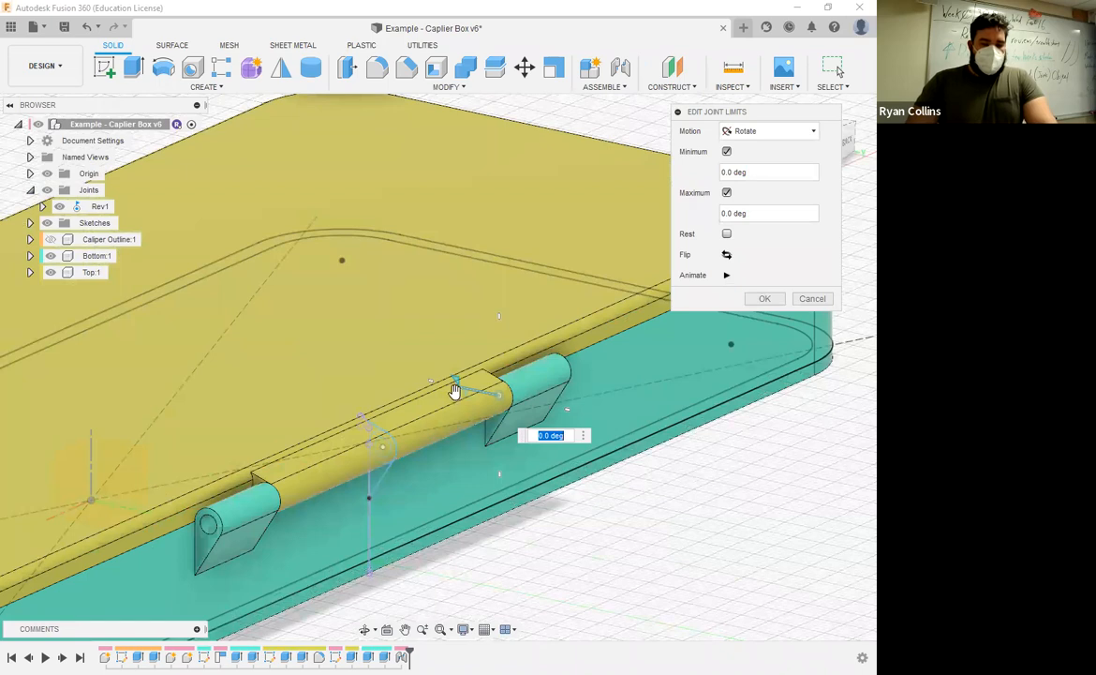
pyautogui.moveTo(454, 394); pyautogui.dragTo(571, 405)
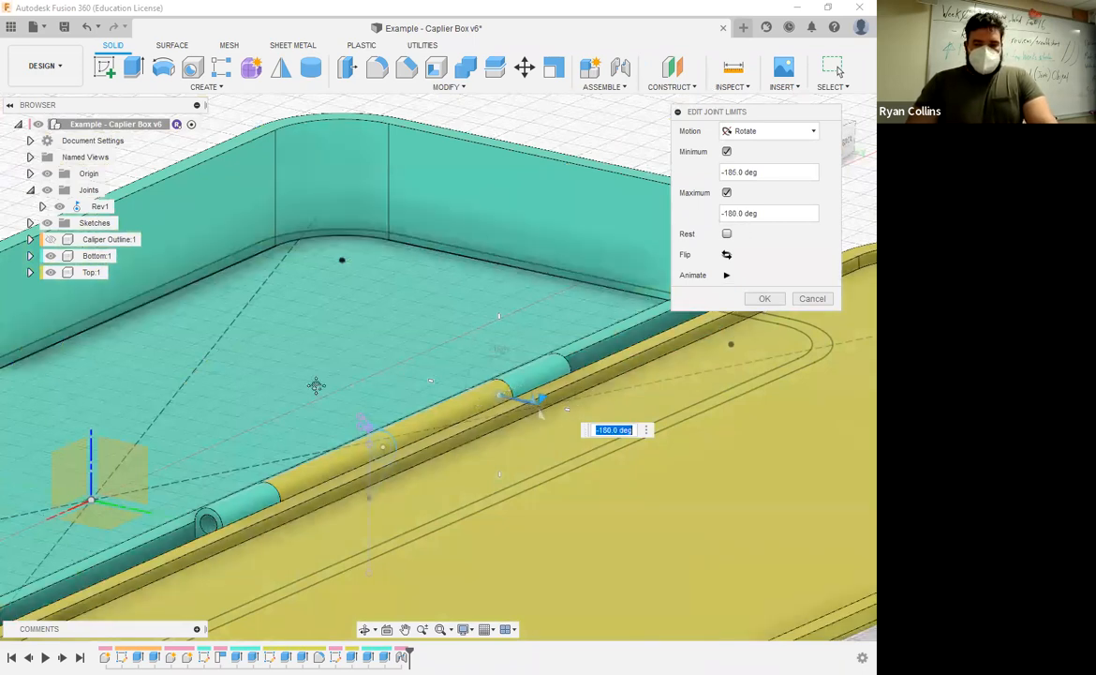
# Try rotation limits of 0 deg minimum and 180 deg maximum for the lid joint.
pyautogui.doubleClick(751, 178)
pyautogui.write('0')
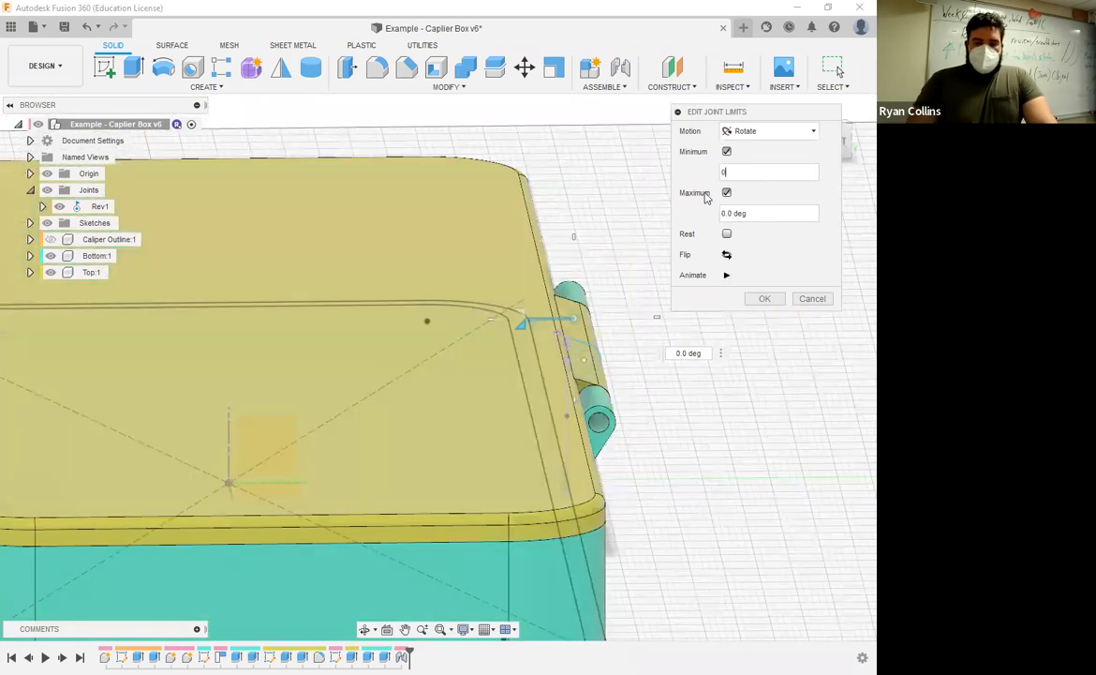
pyautogui.click(759, 211)
pyautogui.moveTo(759, 211); pyautogui.dragTo(648, 204)
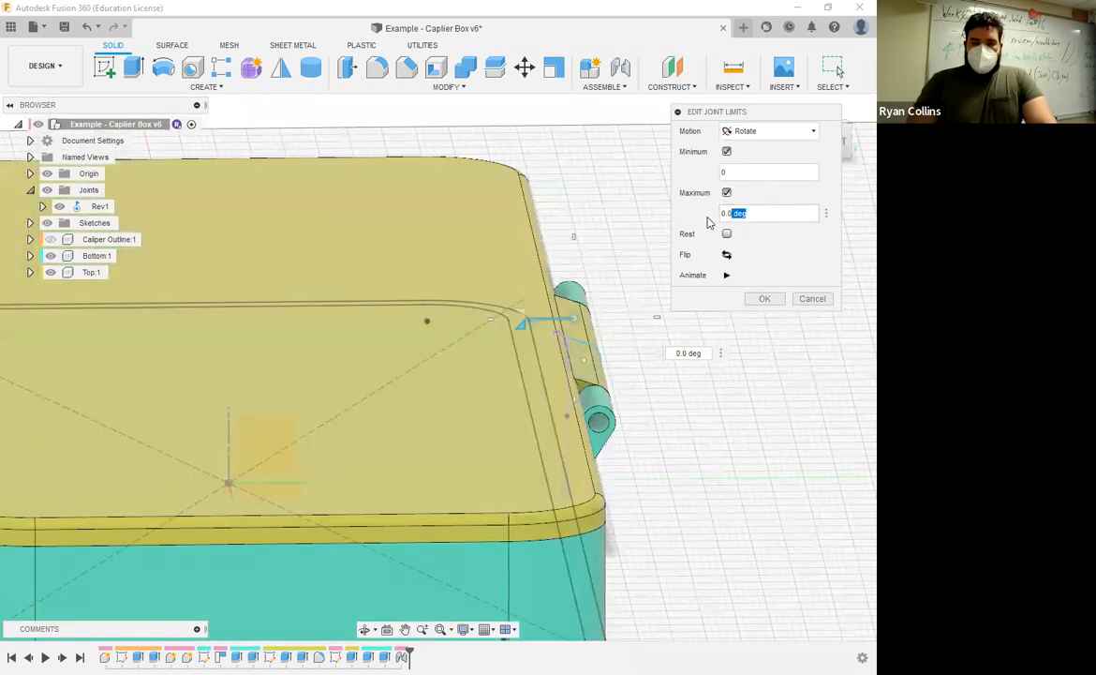
pyautogui.write('180')
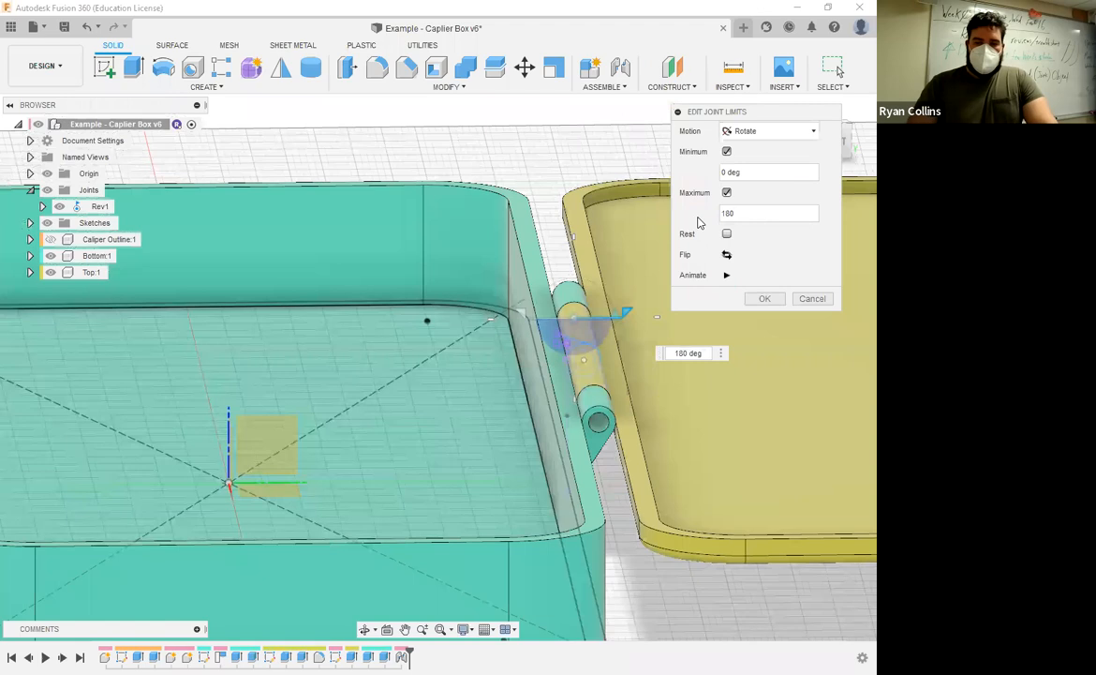
# Try swinging the lid's rotation limits to -140 deg with the limit handle and preview the motion.
pyautogui.scroll(-4, 556, 425)
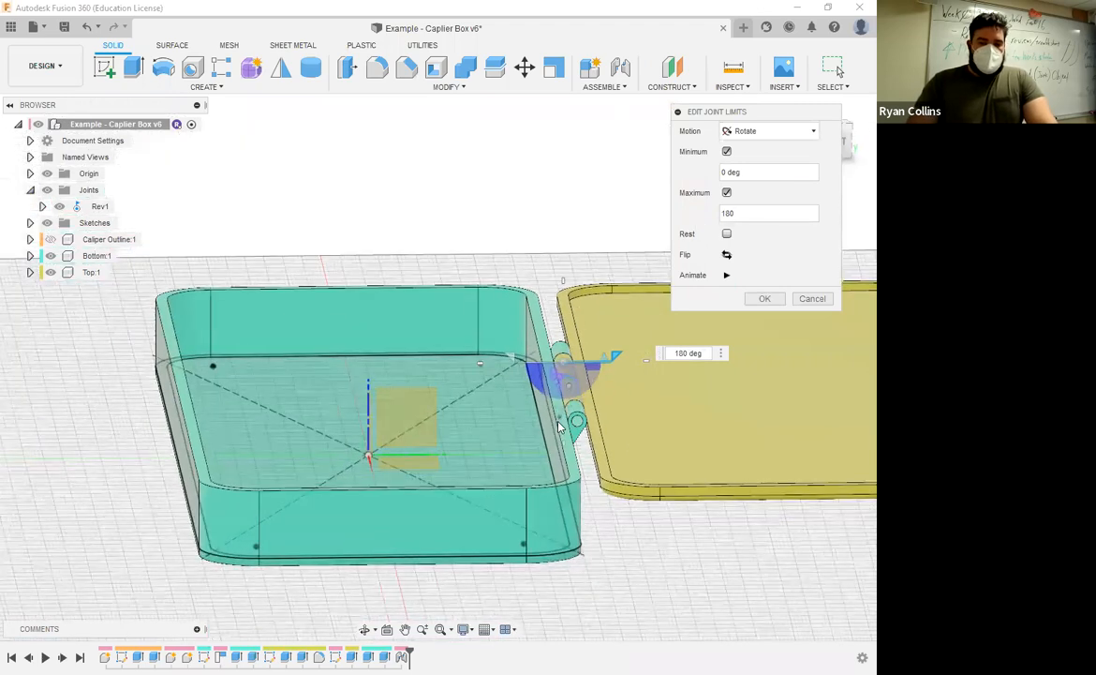
pyautogui.moveTo(607, 366); pyautogui.dragTo(536, 353, button='middle')
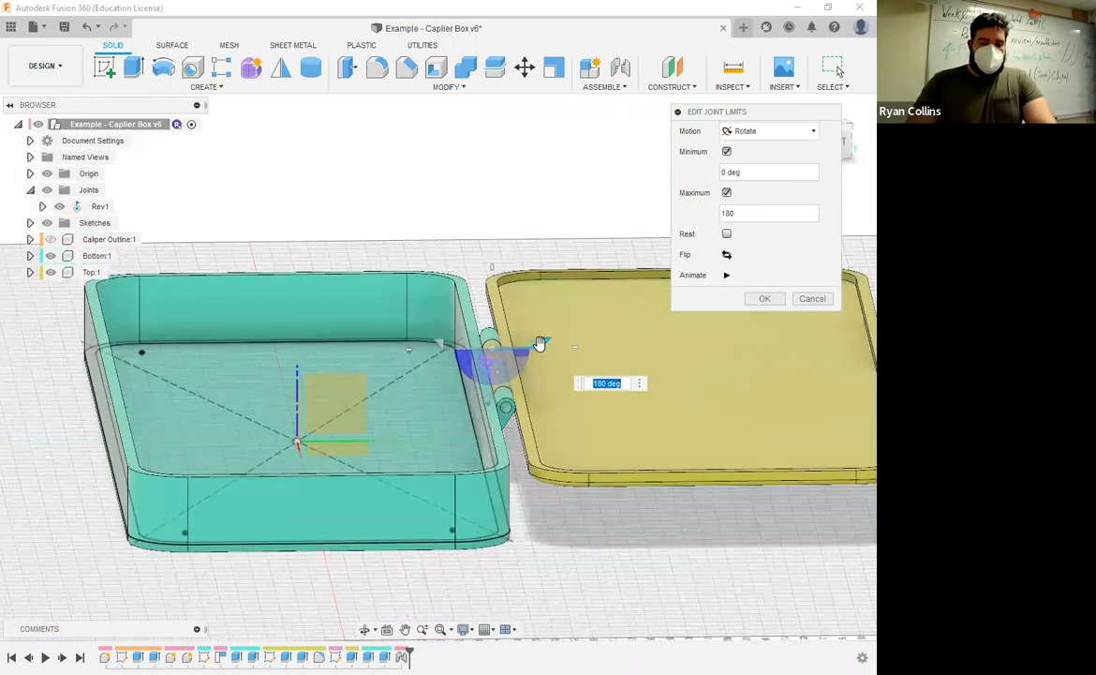
pyautogui.moveTo(521, 313); pyautogui.dragTo(548, 298)
pyautogui.click(728, 275)
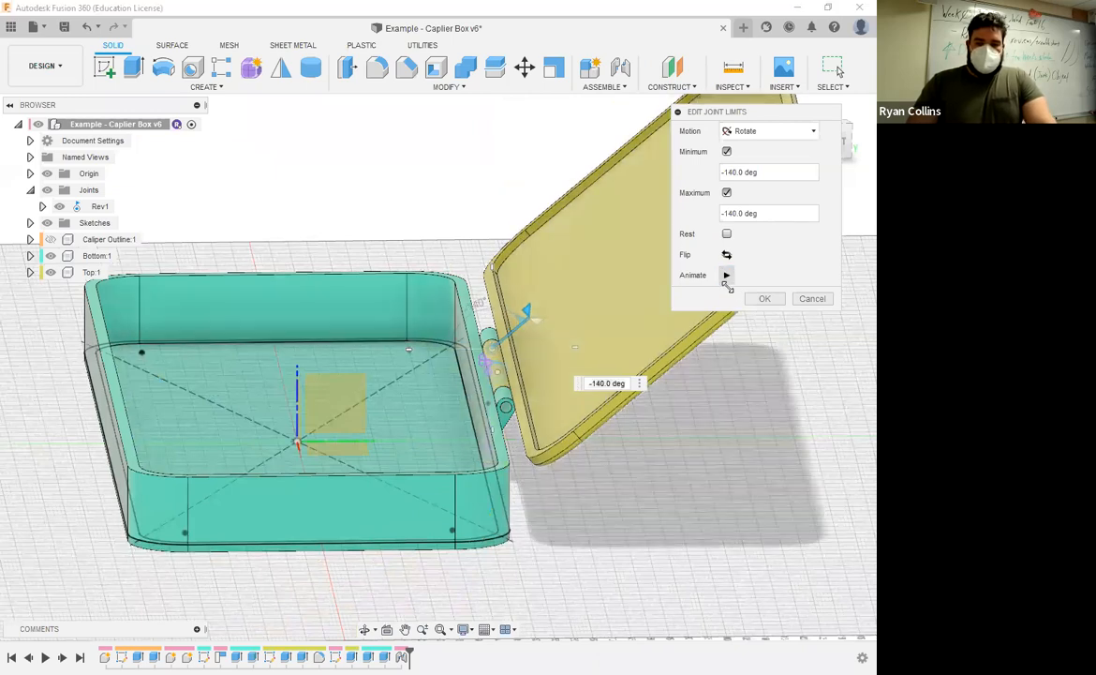
# Try a maximum of 0 deg and a minimum of 180 deg for the joint limits, and play the motion preview.
pyautogui.click(753, 216)
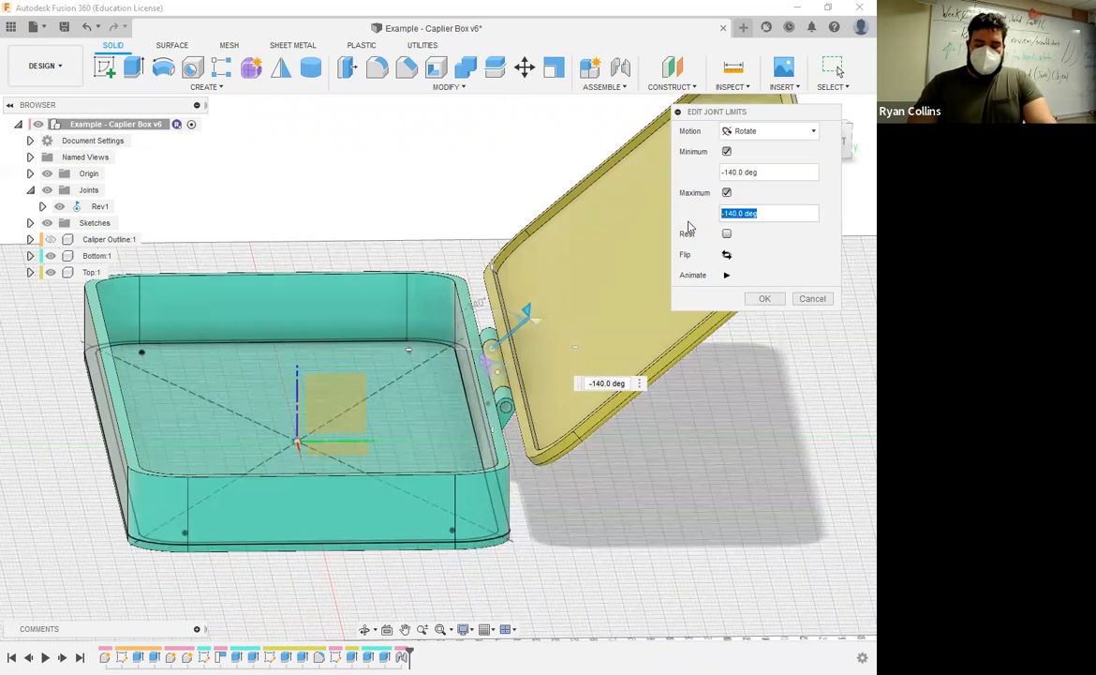
pyautogui.write('0')
pyautogui.moveTo(779, 171); pyautogui.dragTo(705, 176)
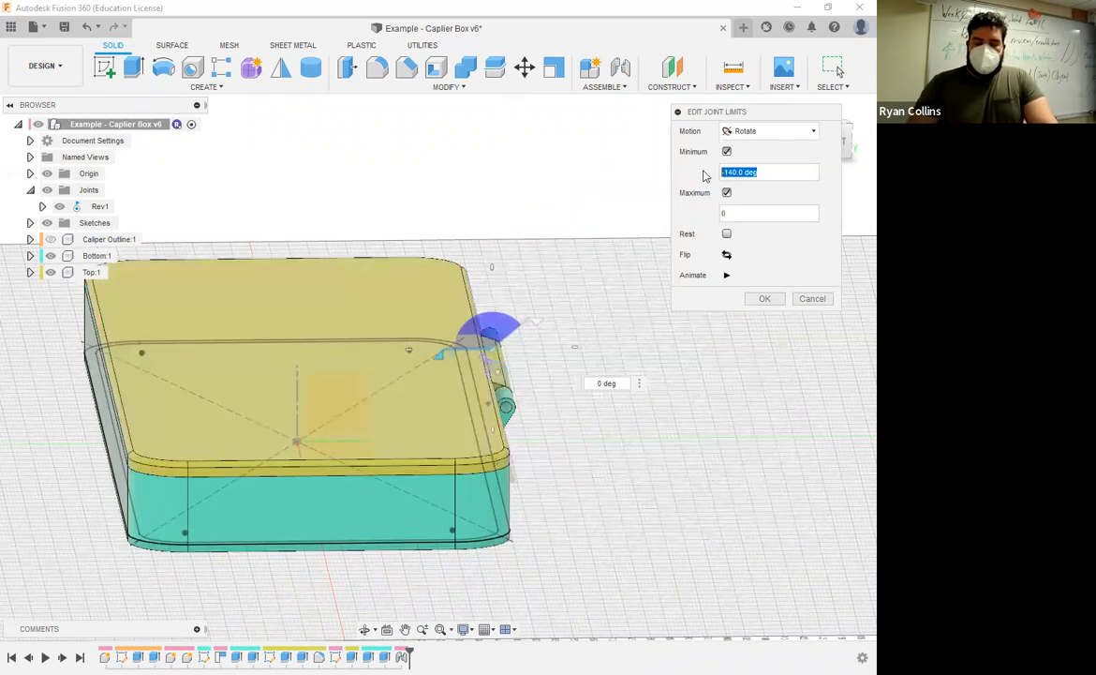
pyautogui.write('180')
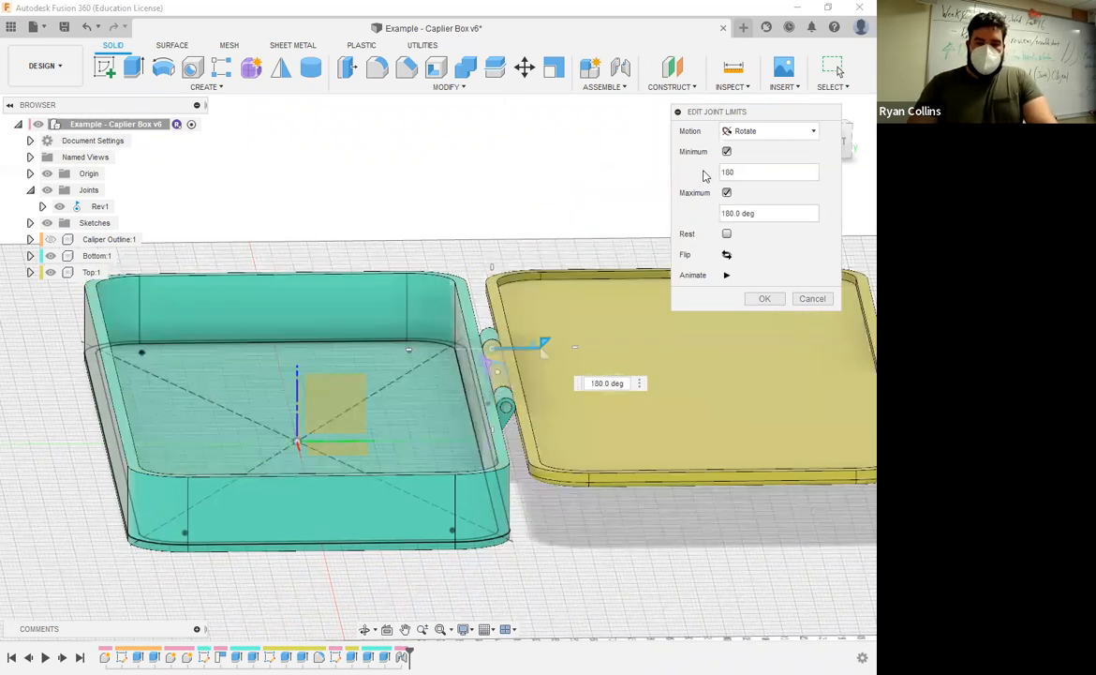
pyautogui.click(726, 275)
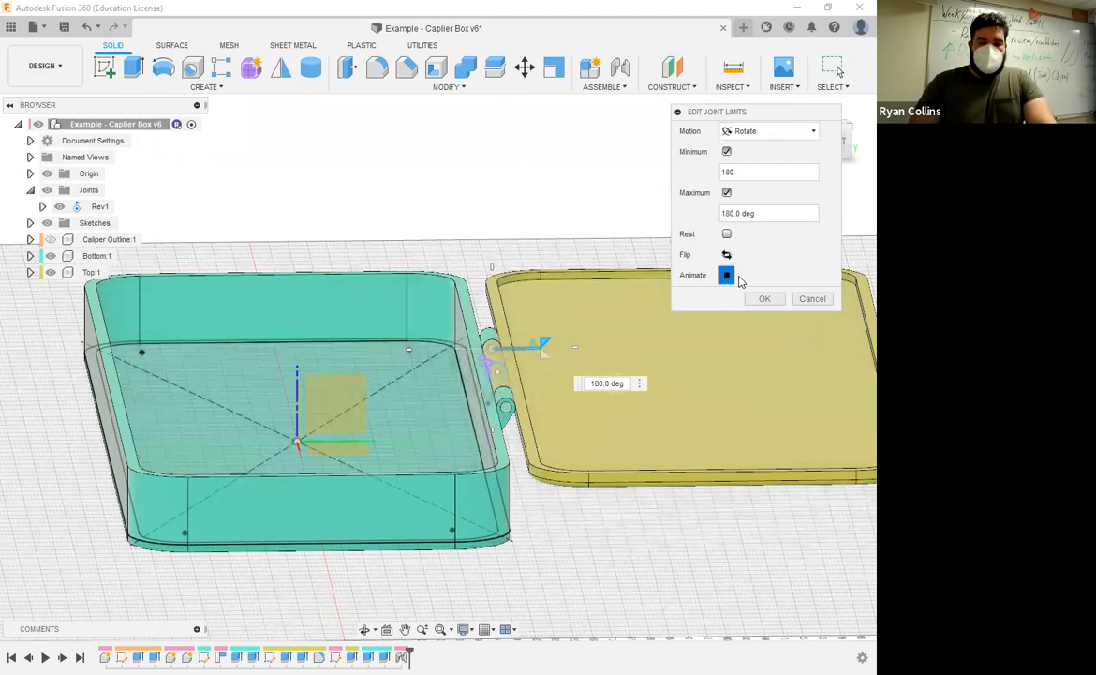
pyautogui.click(729, 275)
pyautogui.click(727, 275)
pyautogui.click(727, 275)
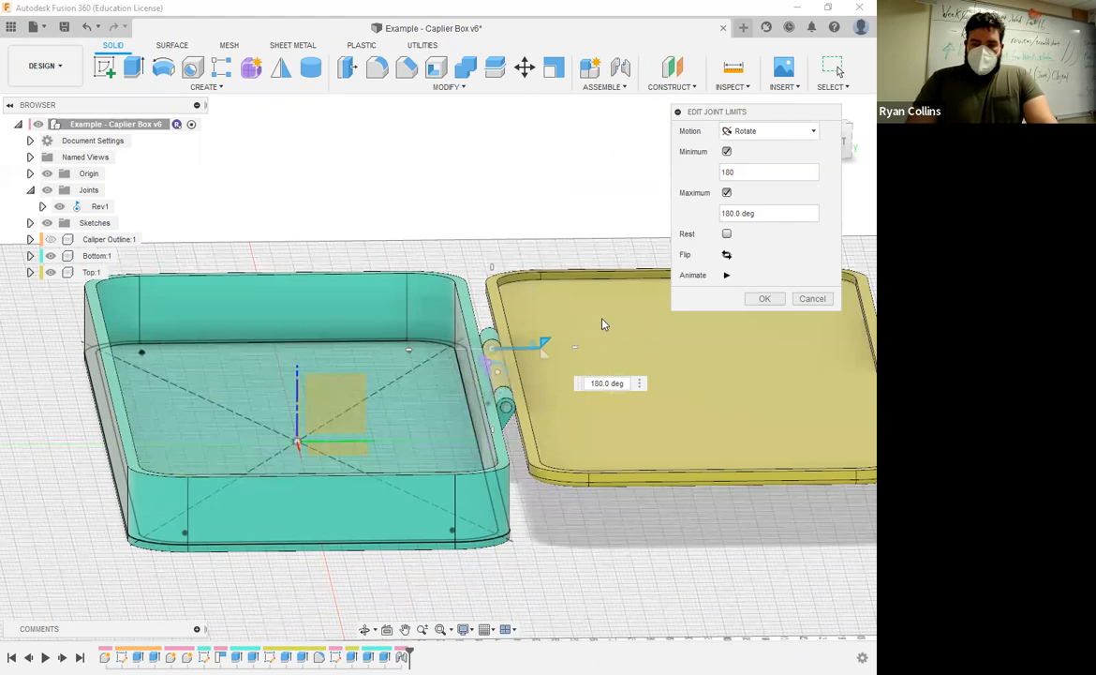
# Switch both limits off and on again, try a maximum of 360 deg, and play the lid's motion preview.
pyautogui.click(728, 153)
pyautogui.click(727, 172)
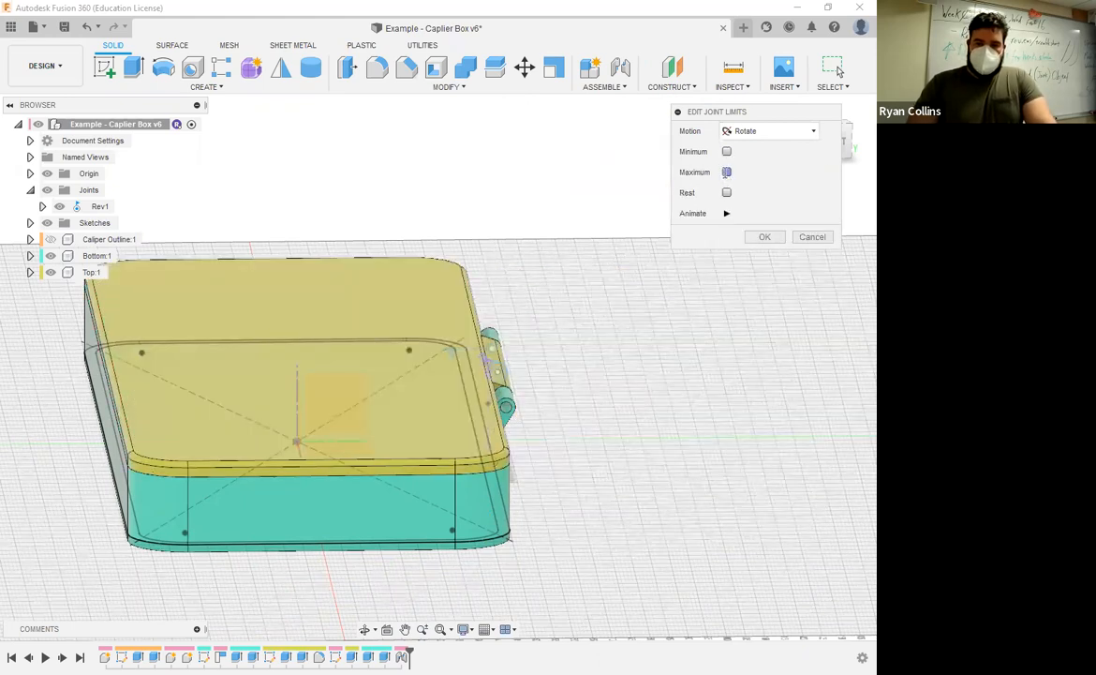
pyautogui.click(727, 151)
pyautogui.click(727, 192)
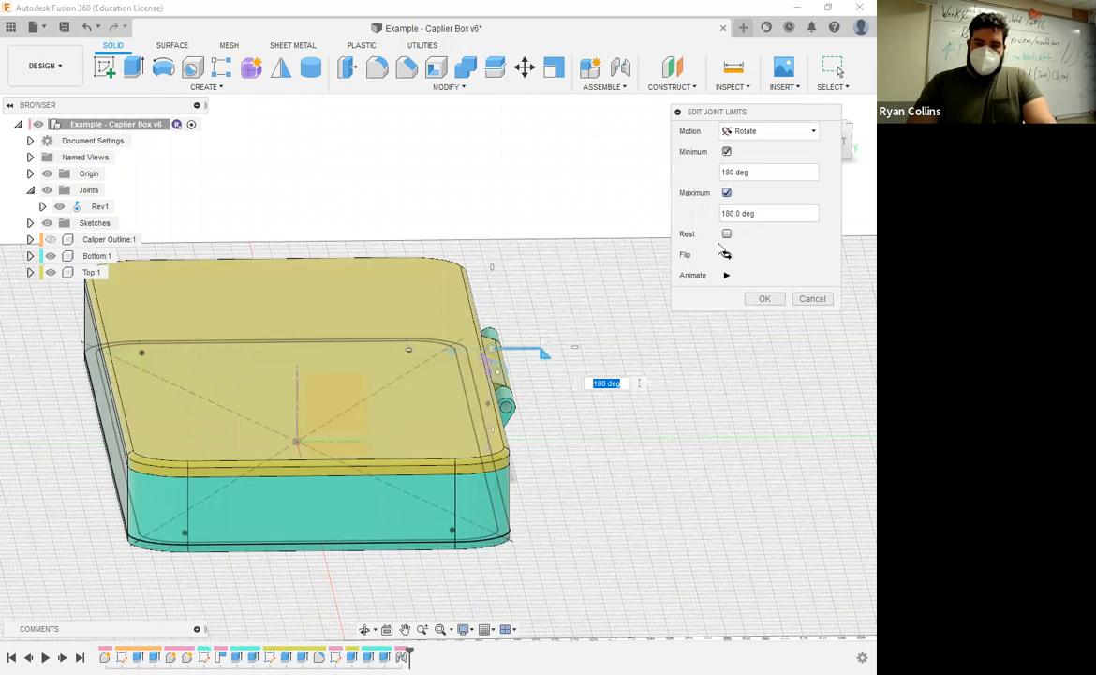
pyautogui.moveTo(543, 342); pyautogui.dragTo(437, 356)
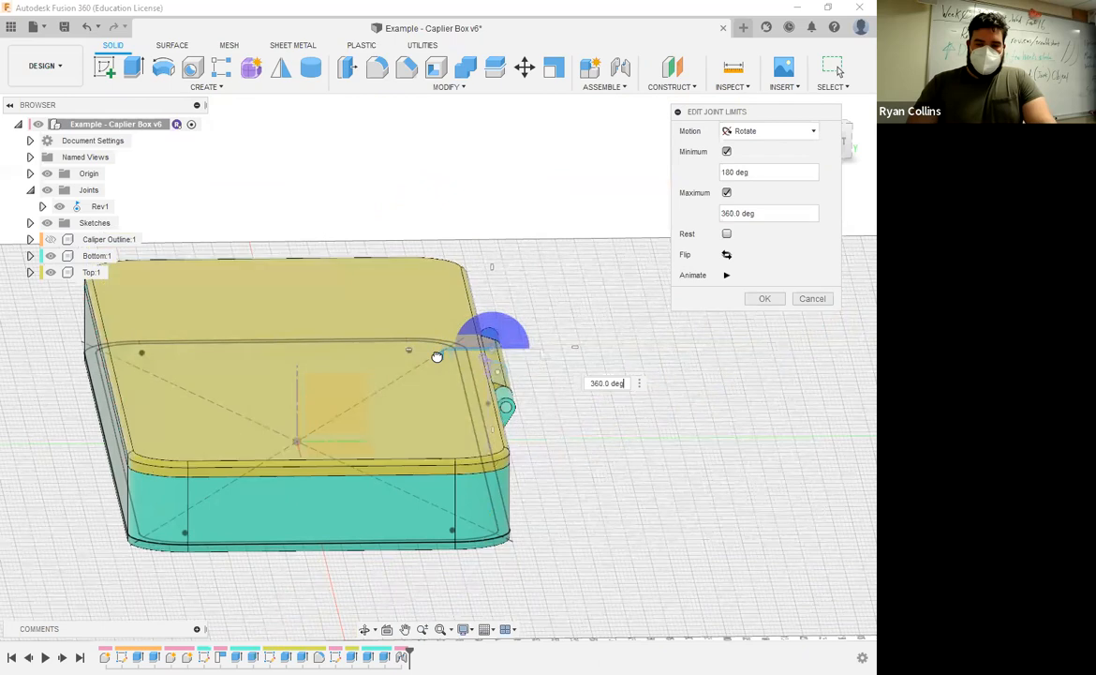
pyautogui.click(727, 275)
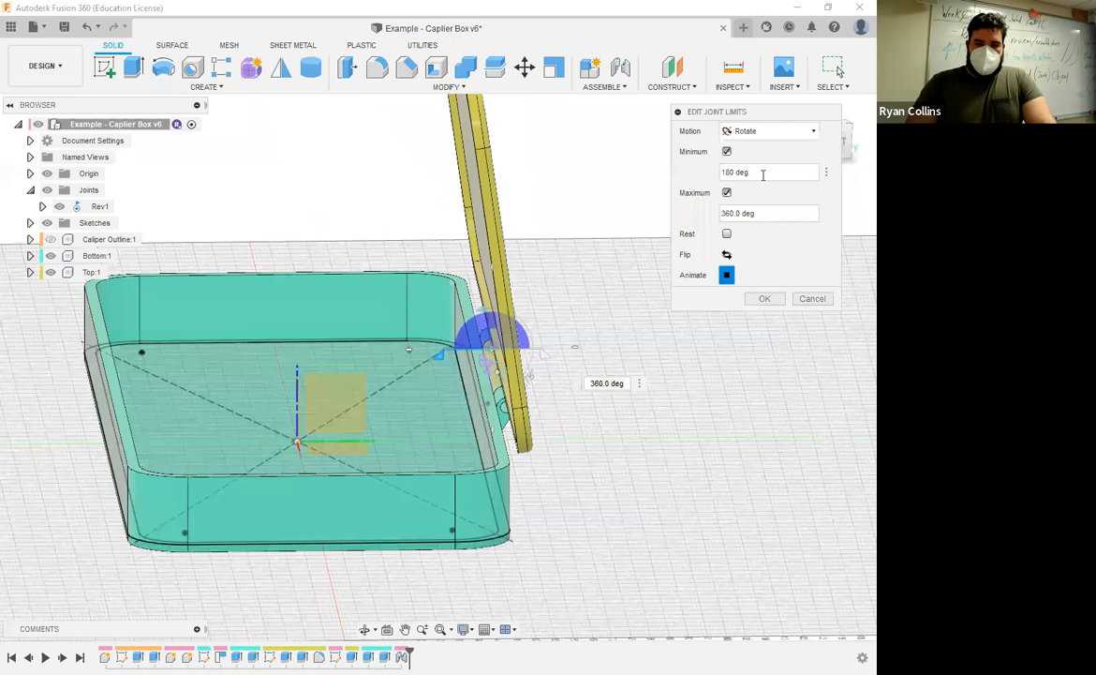
# Try to clear the minimum limit value during the preview, and discard the joint limit changes.
pyautogui.press('Delete')
pyautogui.press('Delete')
pyautogui.press('Delete')
pyautogui.press('Delete')
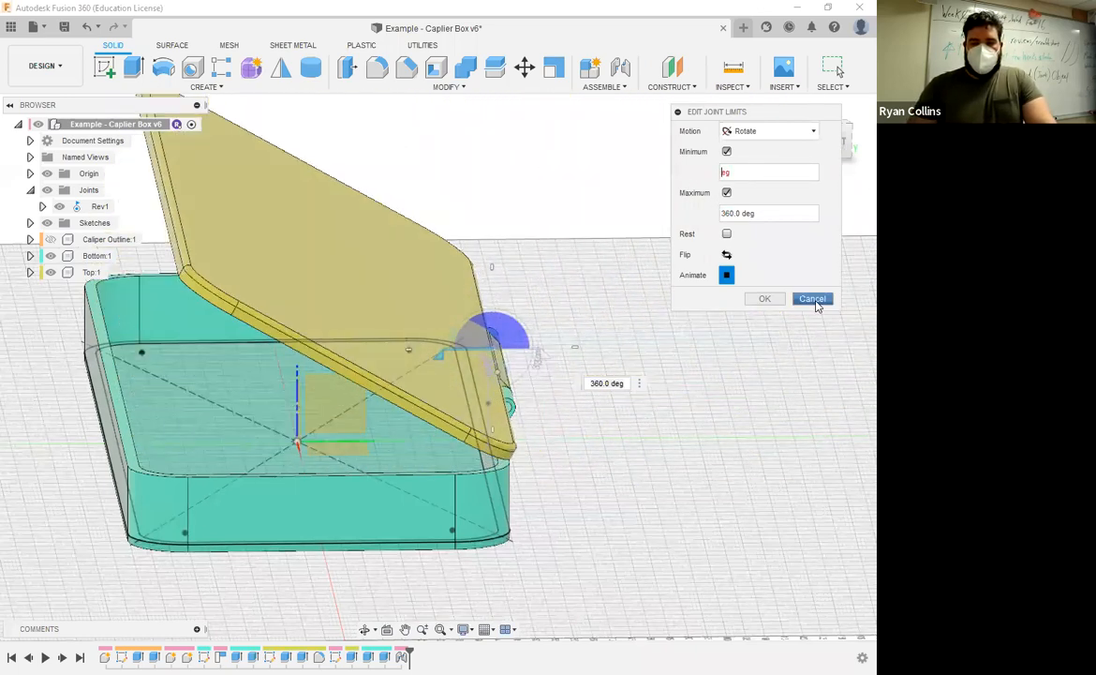
pyautogui.click(814, 299)
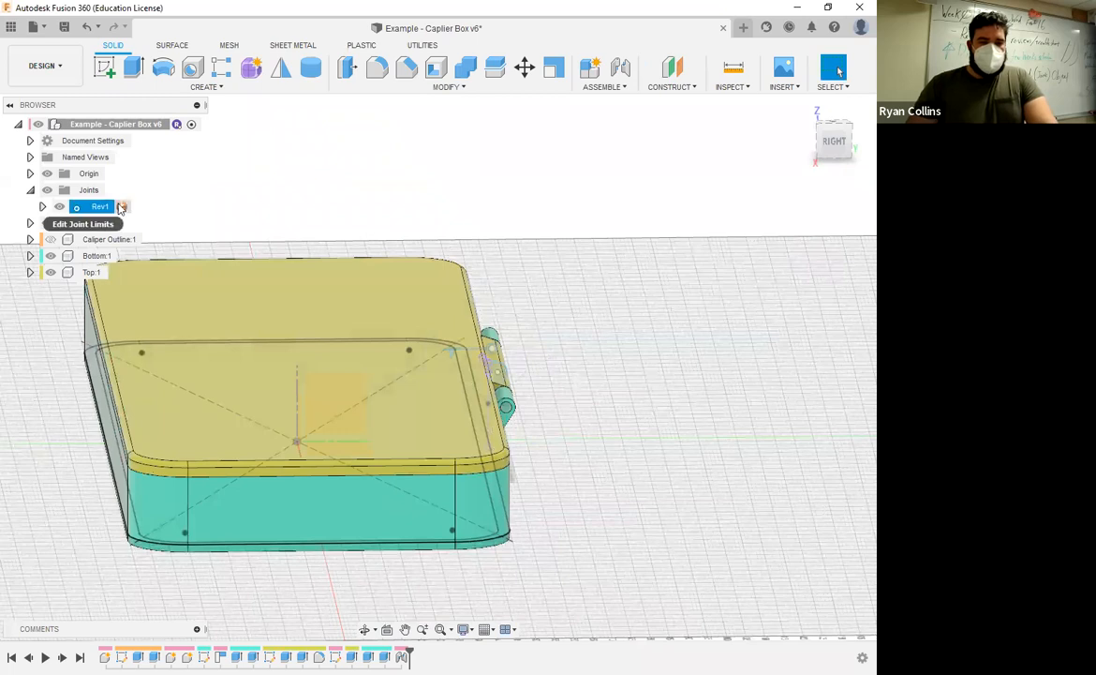
# Set the revolute joint's minimum rotation limit to -175 deg, preview the lid's motion, and apply the limits.
pyautogui.click(120, 207)
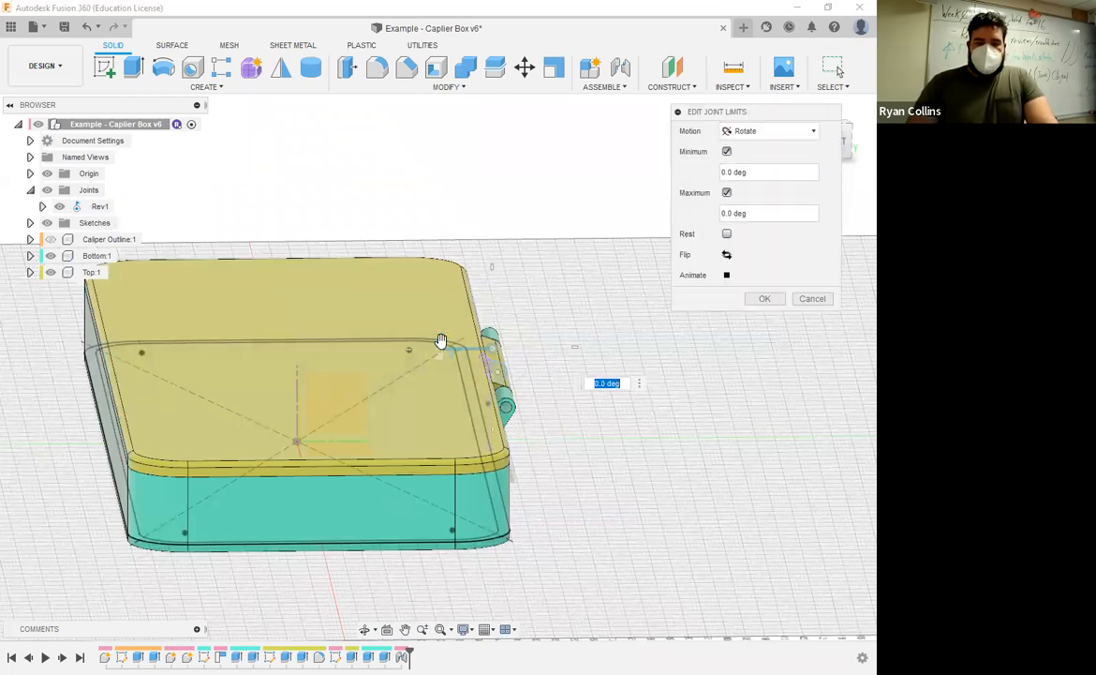
pyautogui.moveTo(441, 339); pyautogui.dragTo(576, 354)
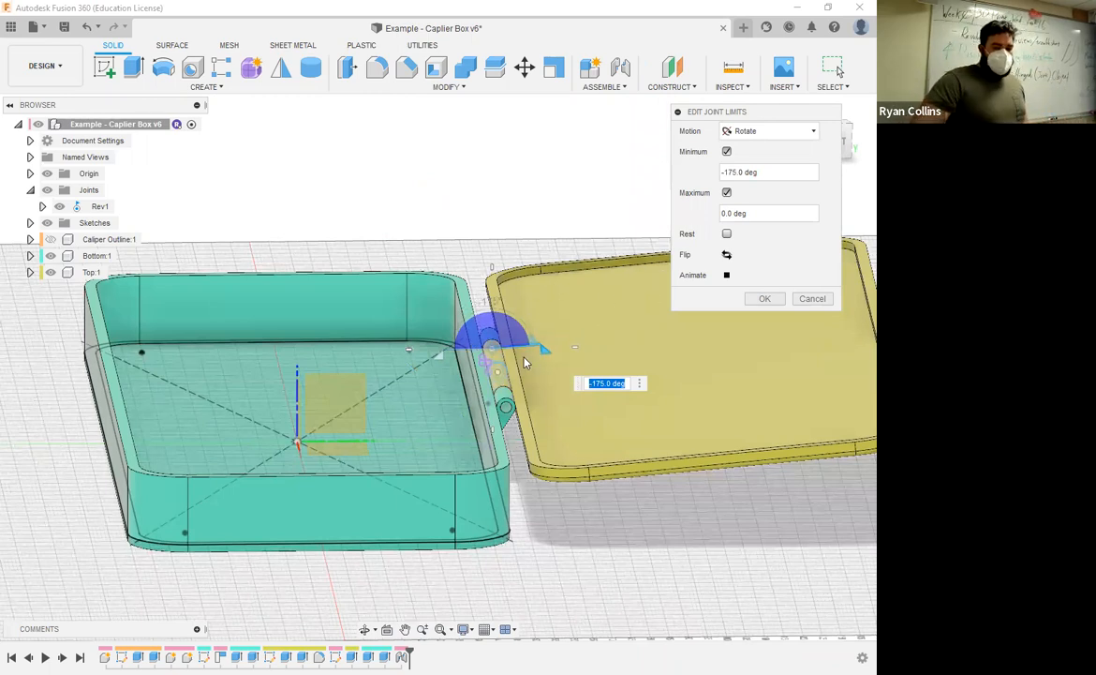
pyautogui.click(727, 275)
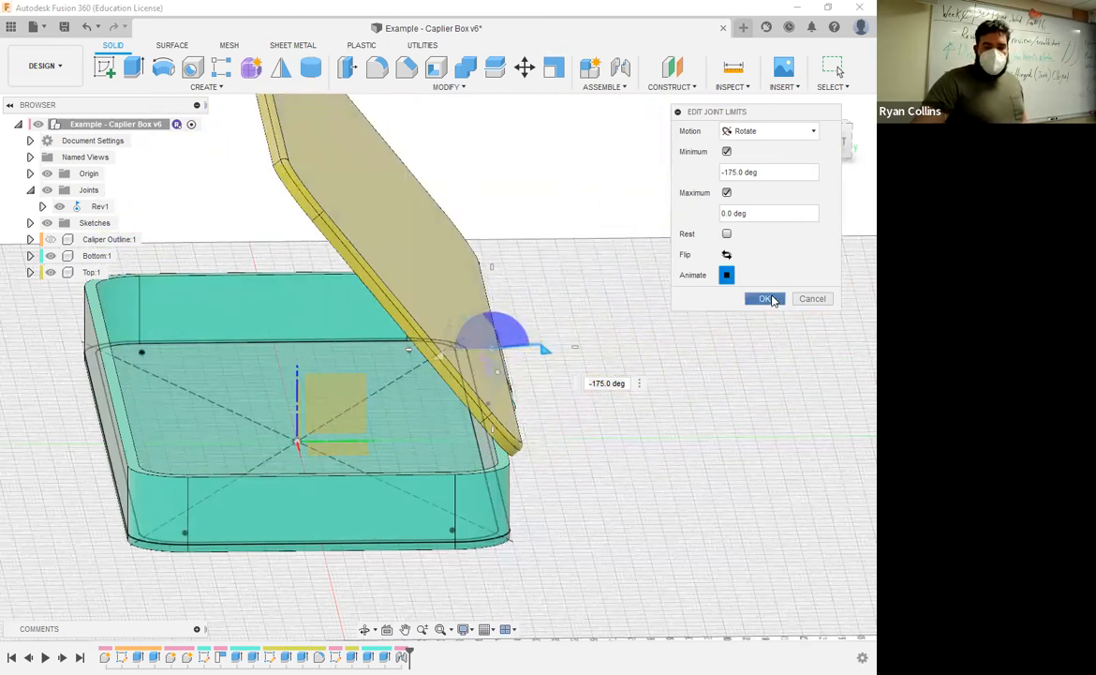
pyautogui.click(764, 298)
# Try moving the ungrounded box by its lid, and revert it to its original position.
pyautogui.scroll(-3, 624, 418)
pyautogui.scroll(3, 626, 420)
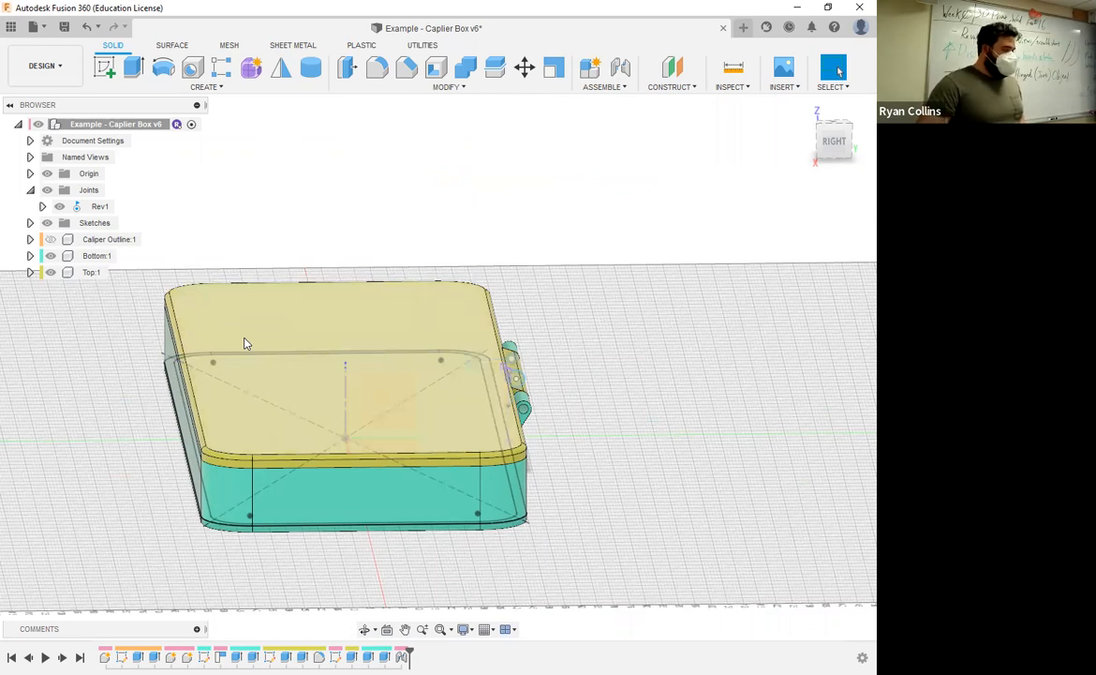
pyautogui.moveTo(196, 335); pyautogui.dragTo(486, 167)
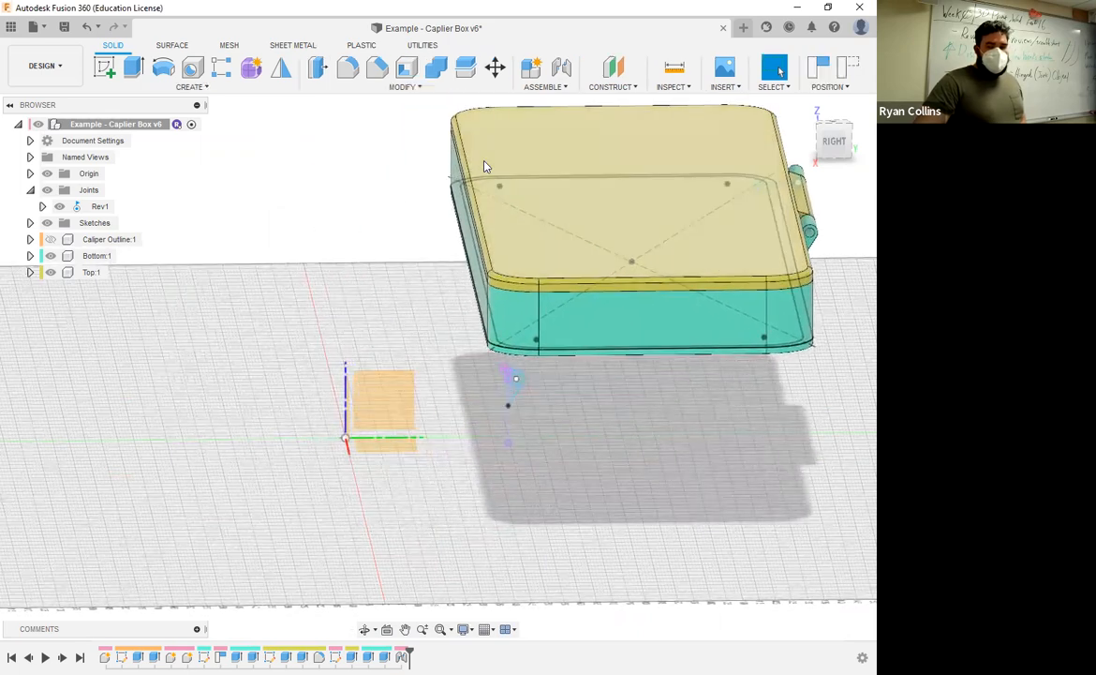
pyautogui.click(848, 75)
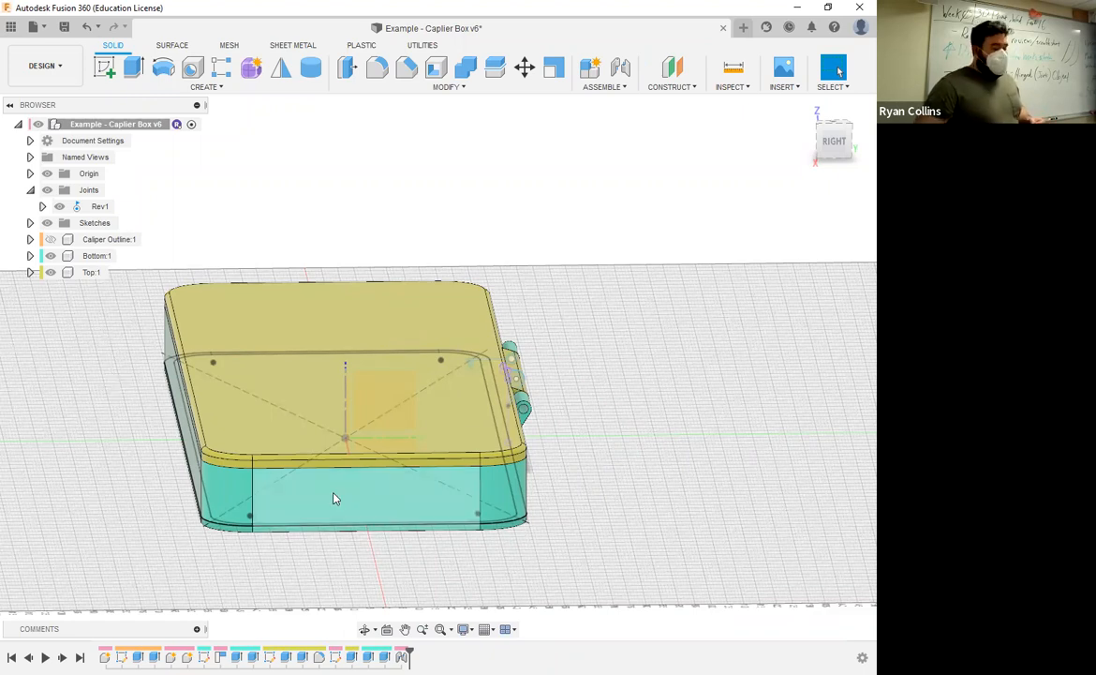
# Ground the Bottom component, and test the hinge by swinging the lid fully open and reverting its position.
pyautogui.rightClick(91, 256)
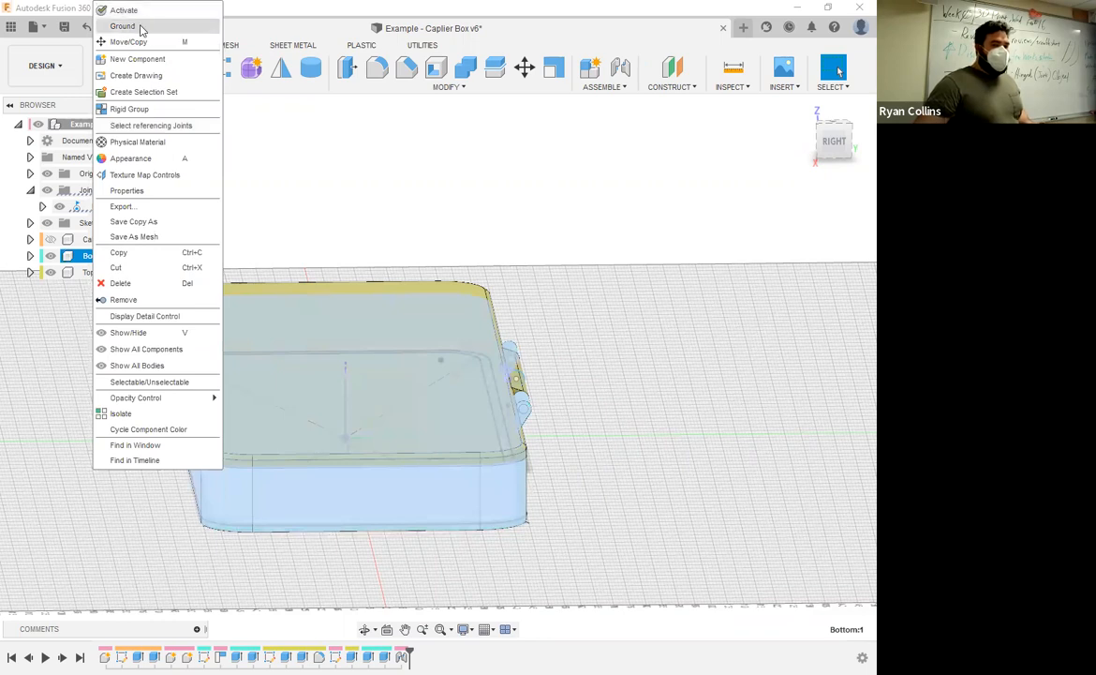
pyautogui.click(142, 30)
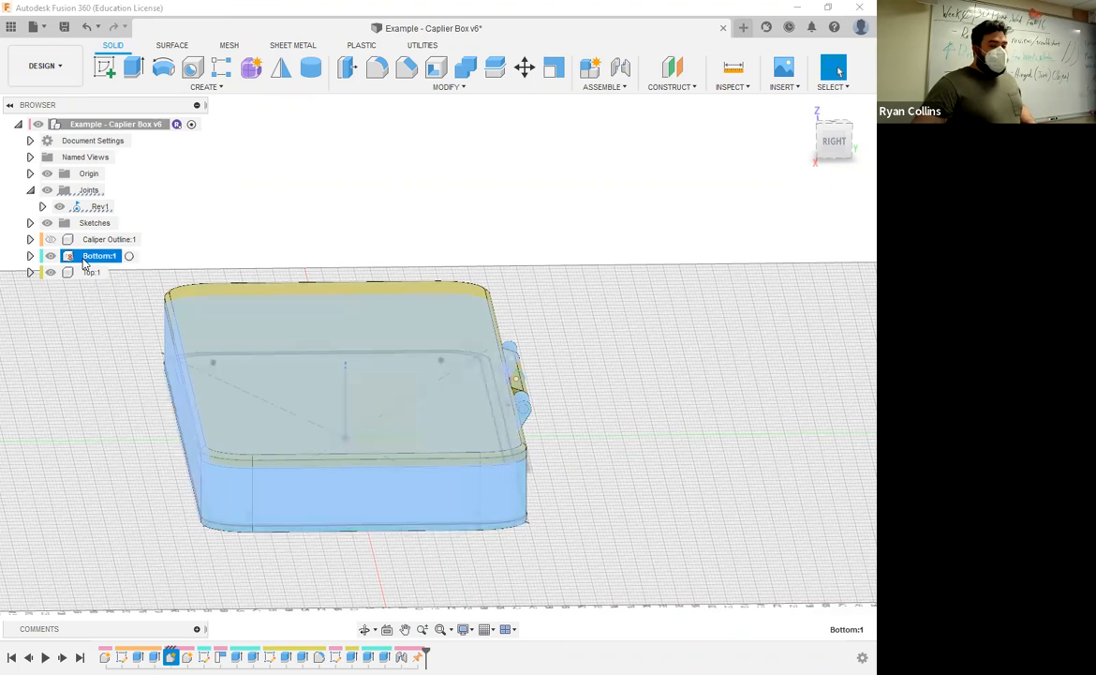
pyautogui.rightClick(85, 264)
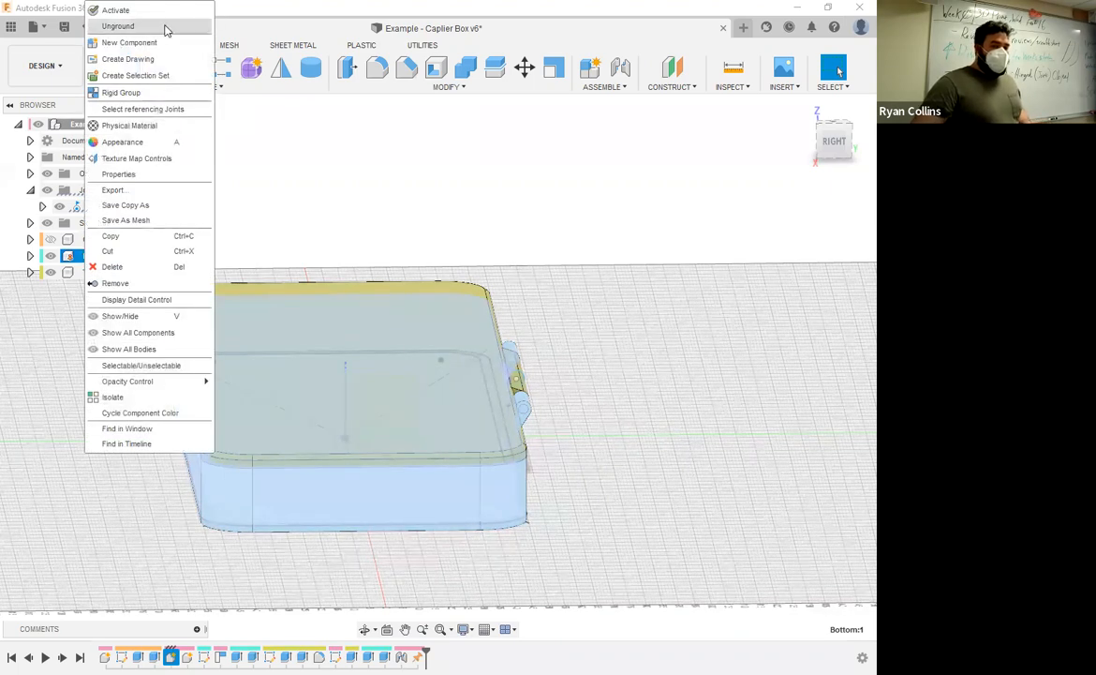
pyautogui.click(75, 499)
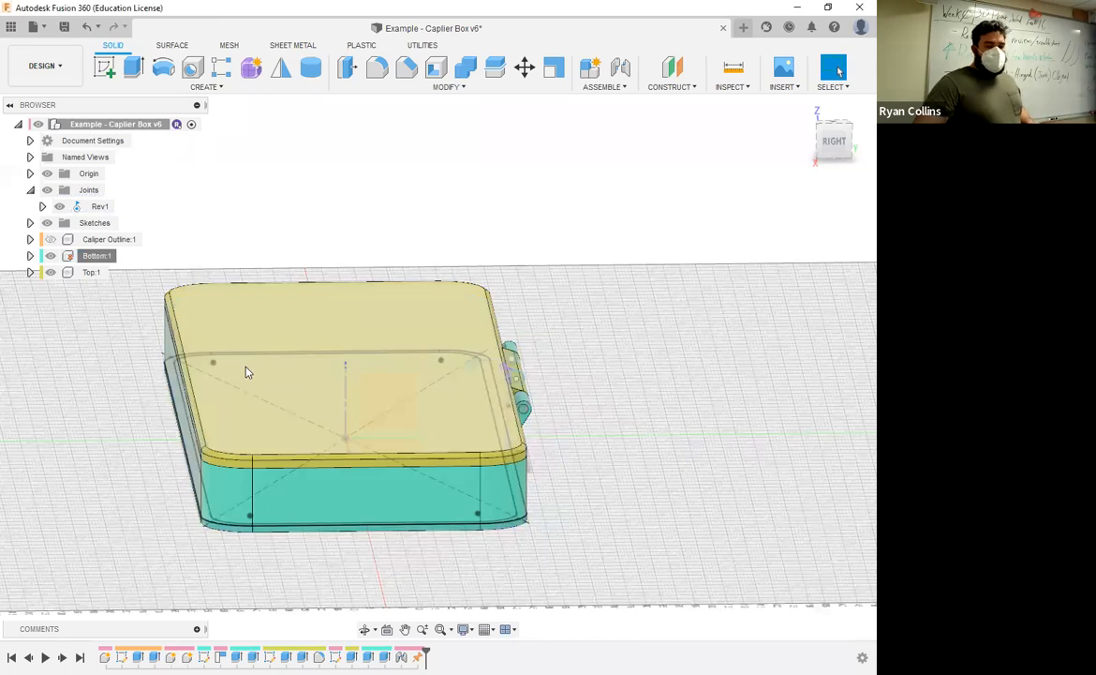
pyautogui.moveTo(250, 351); pyautogui.dragTo(717, 560)
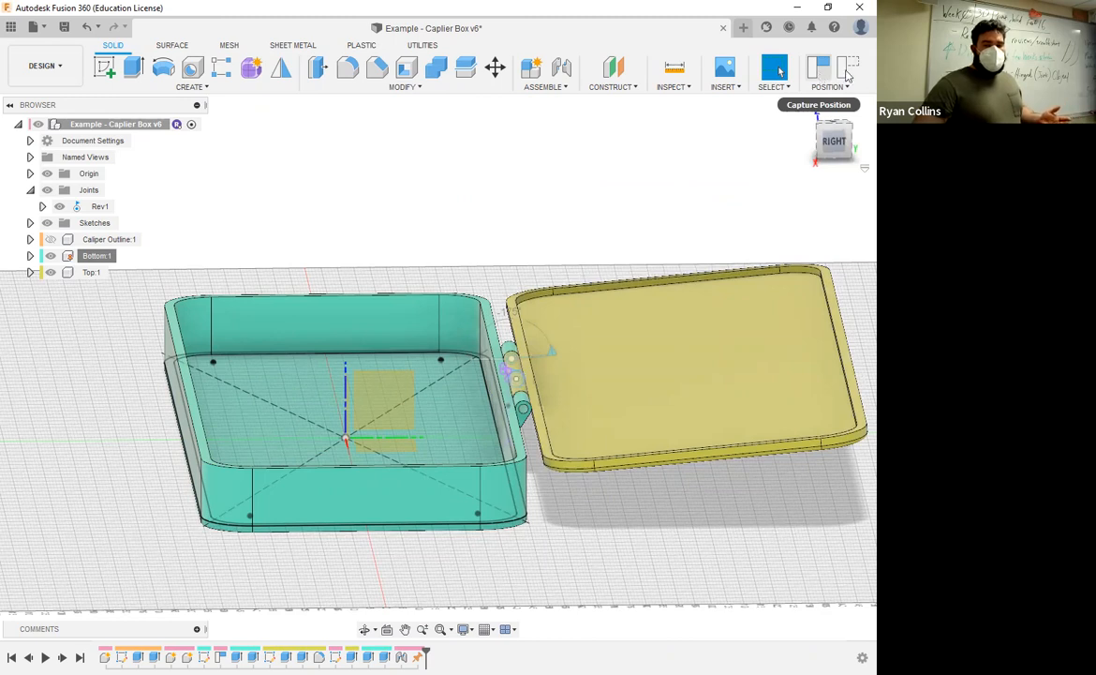
pyautogui.click(846, 69)
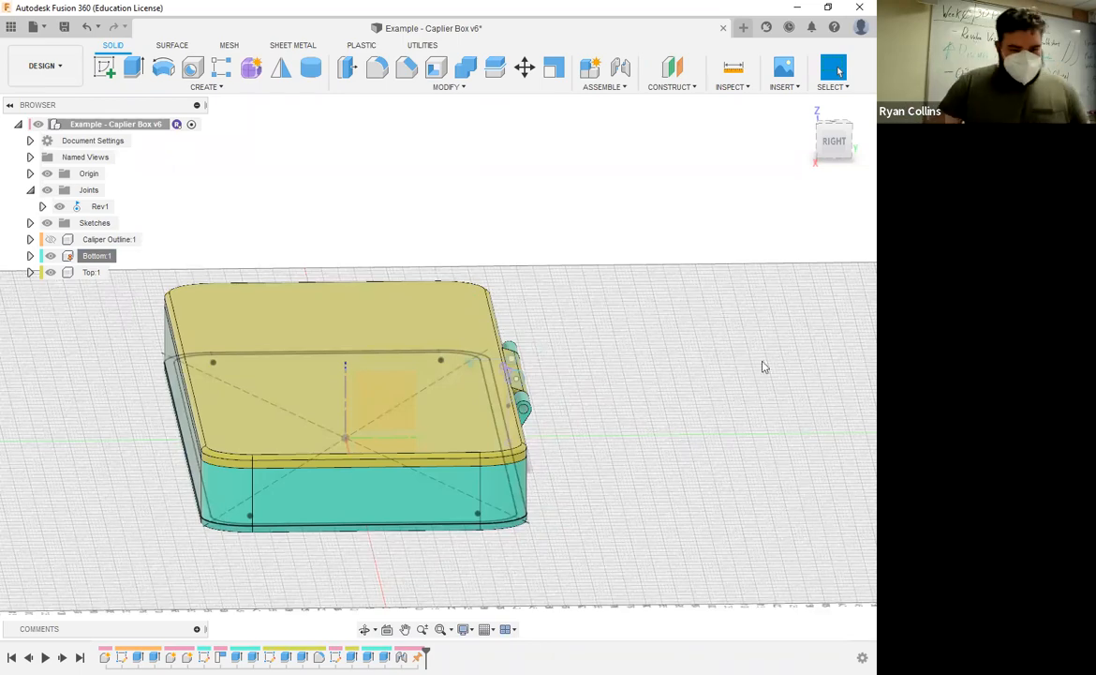
# Save the design as a new version with the description "Joint Added".
pyautogui.moveTo(611, 418)
pyautogui.keyDown('shift'); pyautogui.mouseDown(button='middle')
pyautogui.moveTo(631, 416)
pyautogui.moveTo(607, 433)
pyautogui.mouseUp(button='middle'); pyautogui.keyUp('shift')
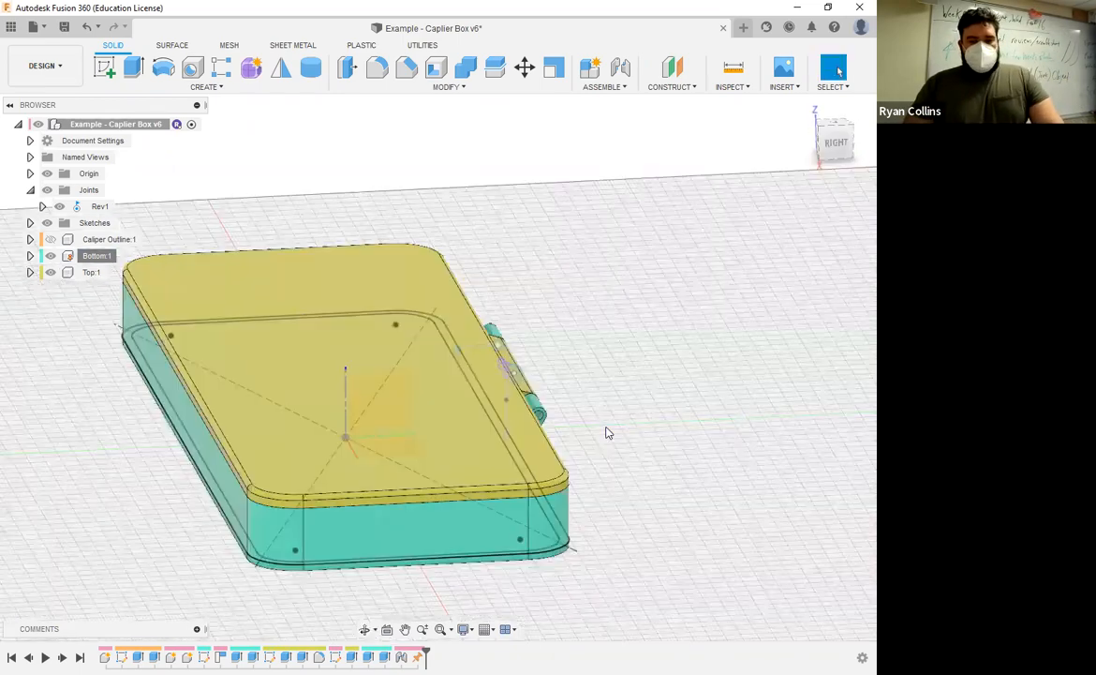
pyautogui.hotkey('ctrl', 's')
pyautogui.press('BackSpace')
pyautogui.press('BackSpace')
pyautogui.press('BackSpace')
pyautogui.press('BackSpace')
pyautogui.press('BackSpace')
pyautogui.press('BackSpace')
pyautogui.press('BackSpace')
pyautogui.press('BackSpace')
pyautogui.press('BackSpace')
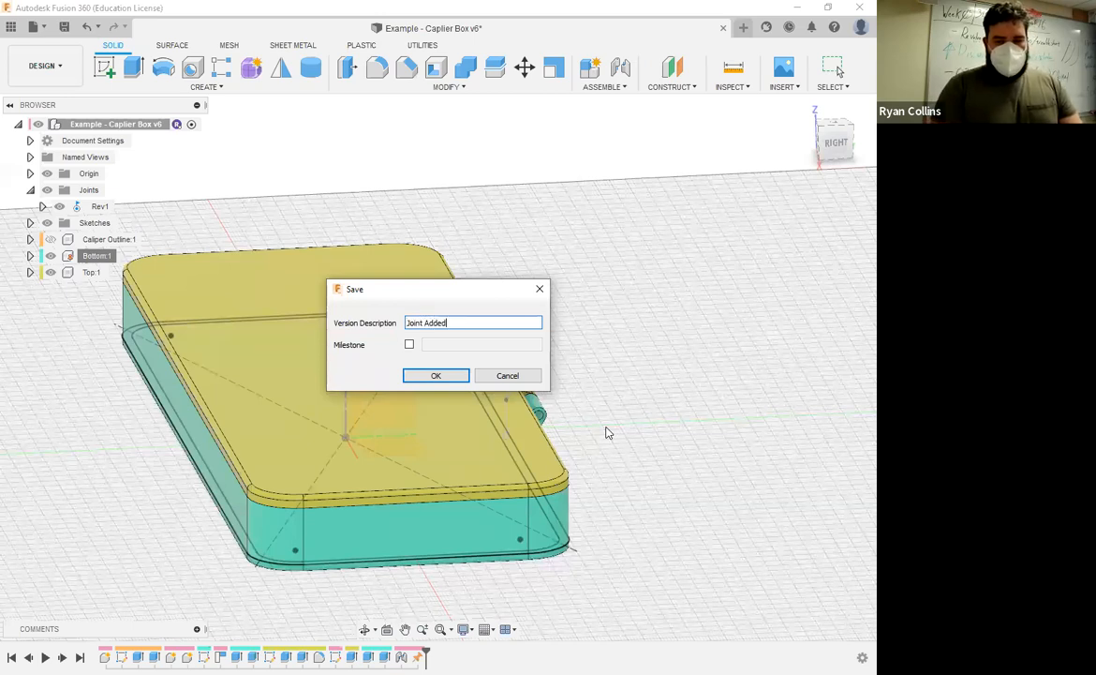
pyautogui.press('Return')
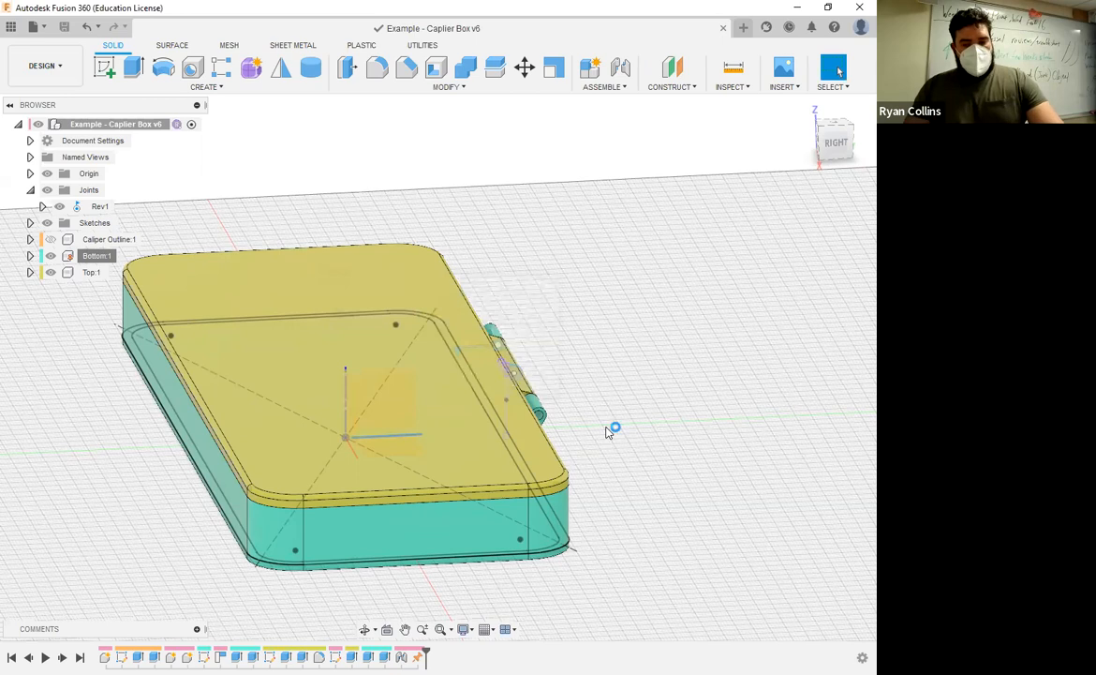
# Start inserting a McMaster-Carr component, enlarge the catalog window, and open the Threaded Rods & Studs category.
pyautogui.scroll(4, 710, 343)
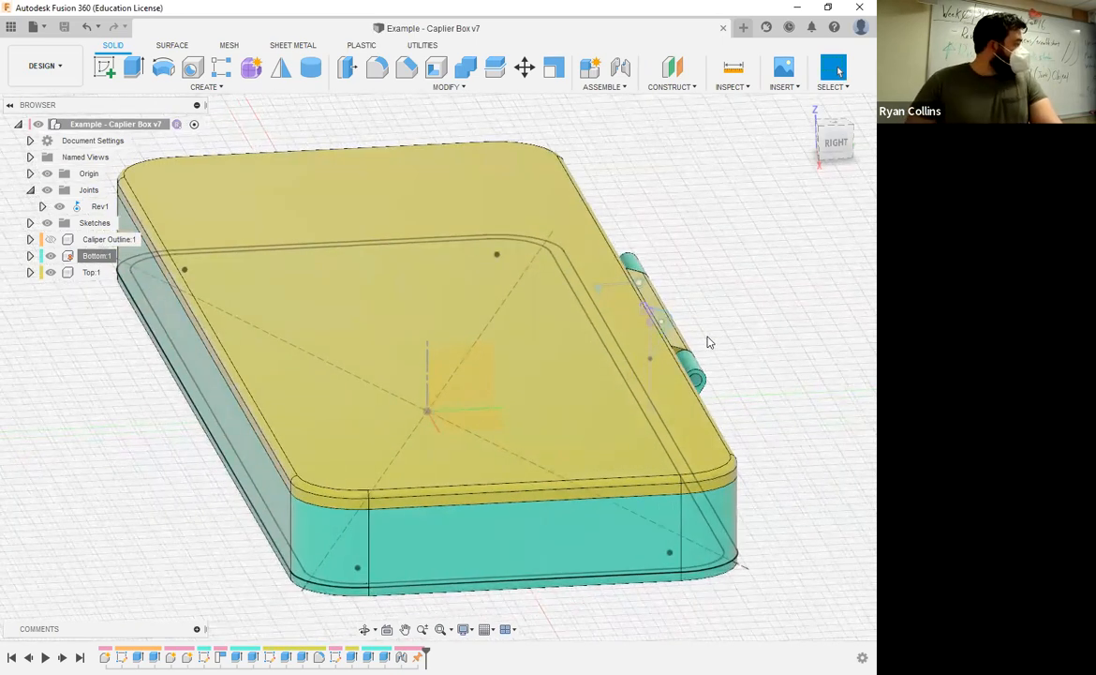
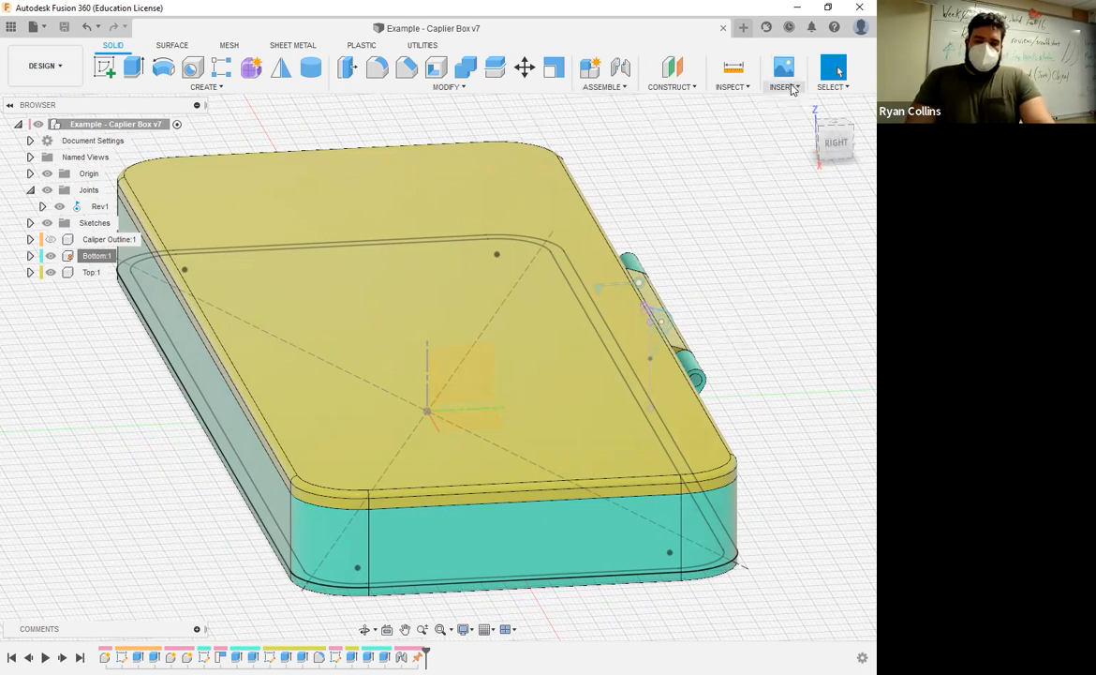
pyautogui.click(785, 86)
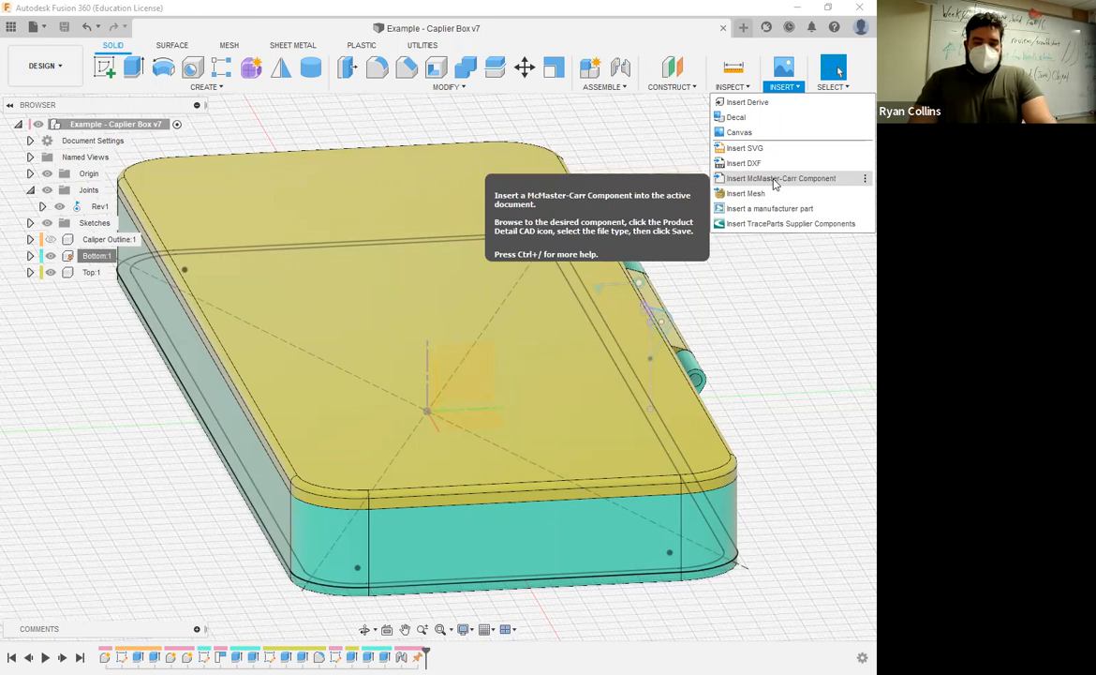
pyautogui.click(774, 179)
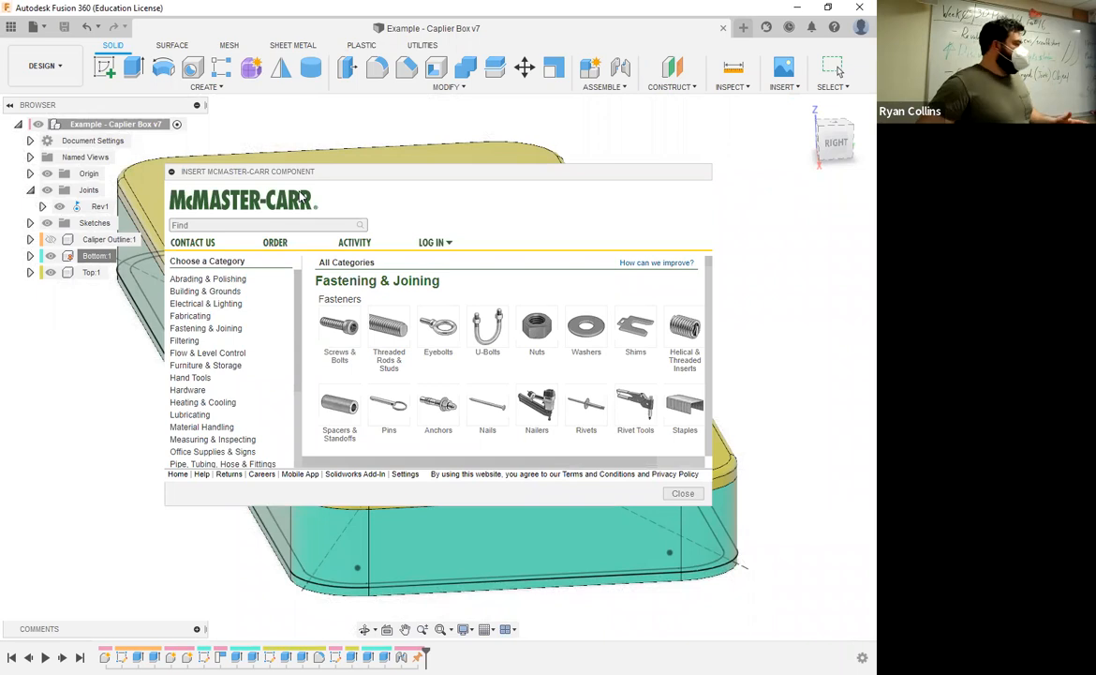
pyautogui.moveTo(342, 176); pyautogui.dragTo(261, 113)
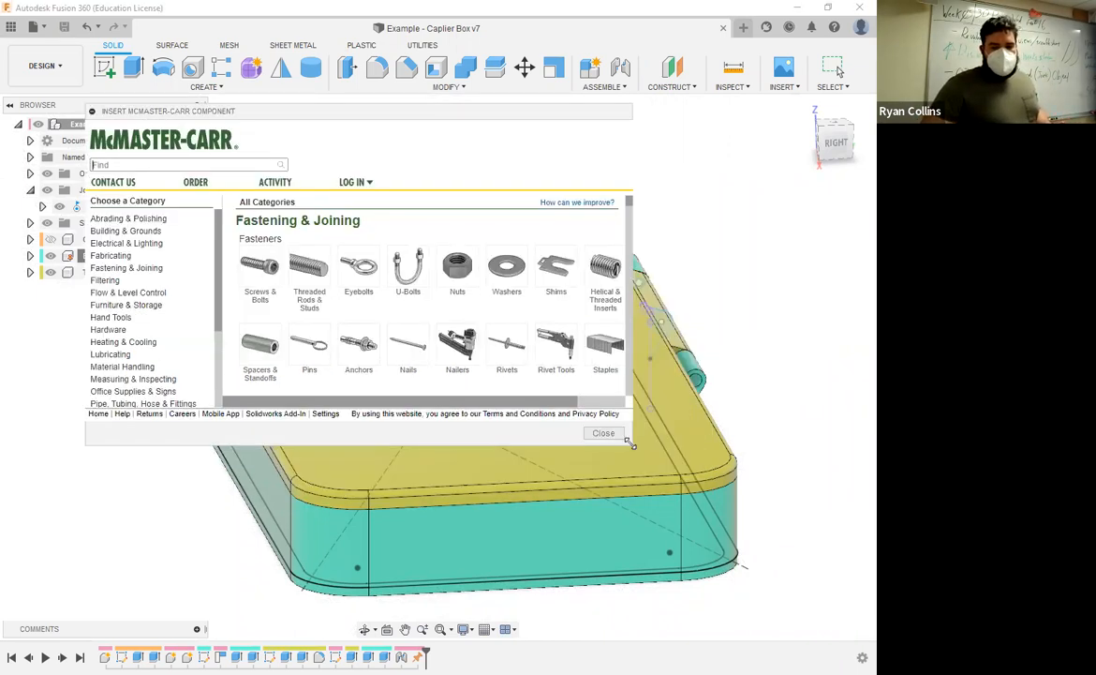
pyautogui.moveTo(631, 446); pyautogui.dragTo(770, 529)
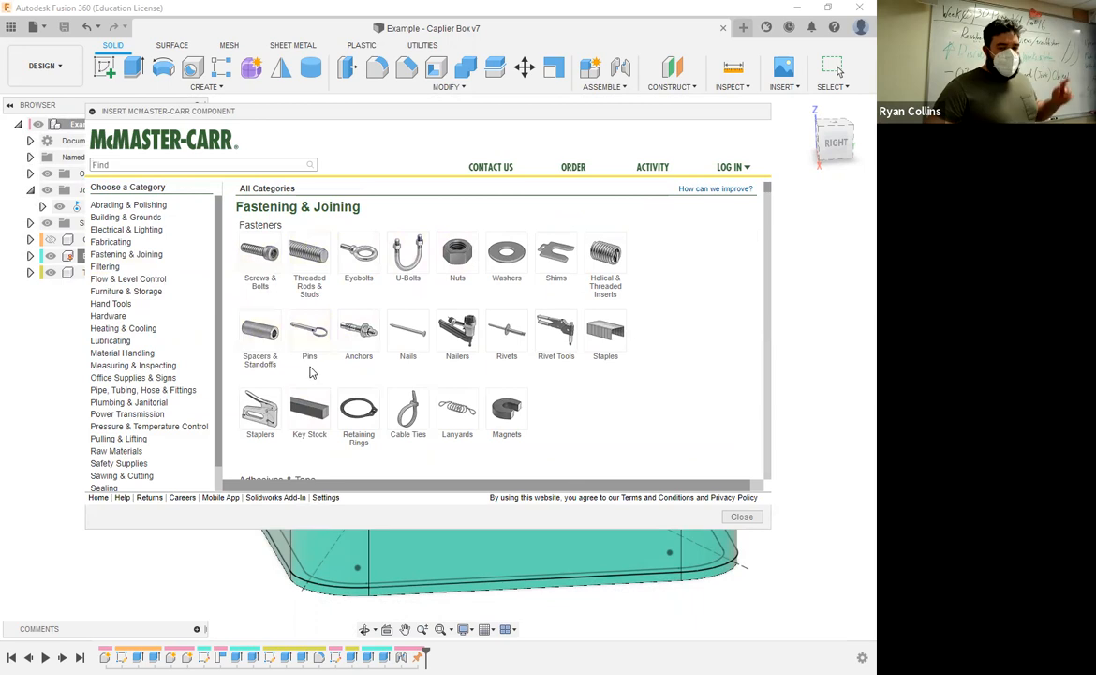
pyautogui.click(306, 255)
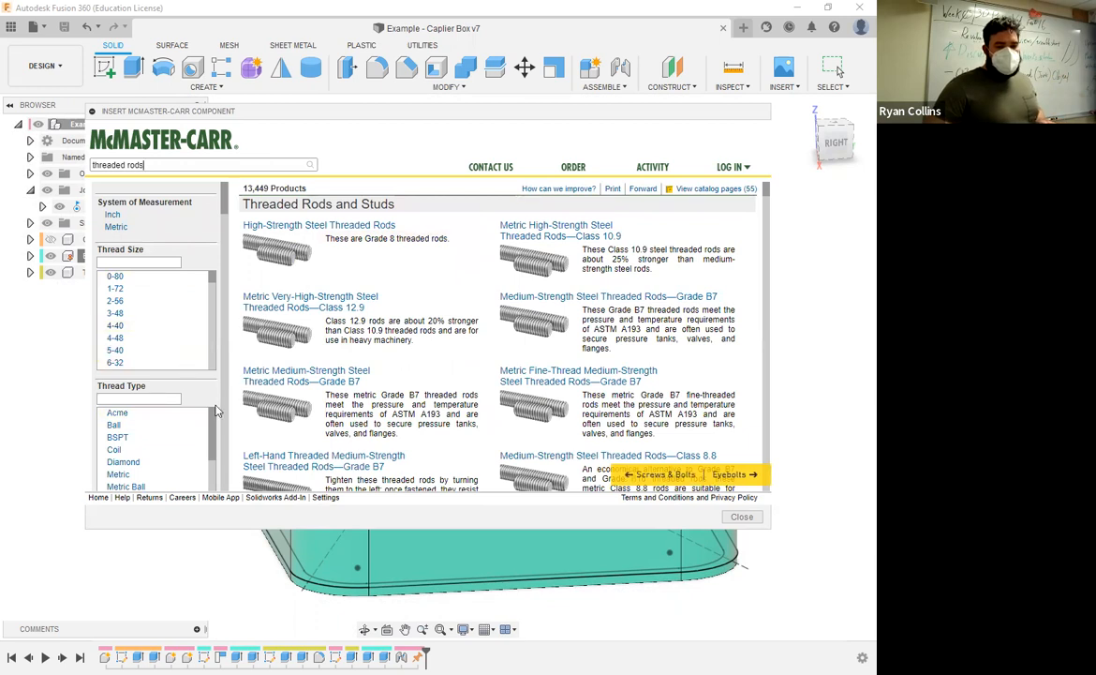
# Try filtering the threaded rods by a thread pitch of 3 mm, and clear that filter.
pyautogui.scroll(-5, 217, 411)
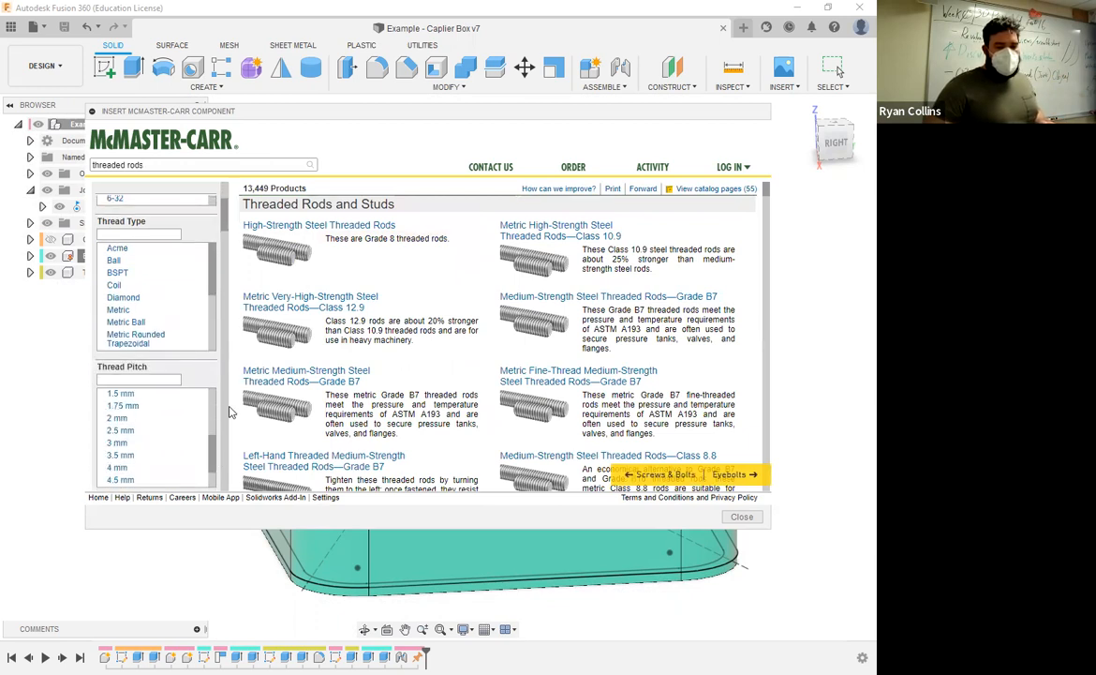
pyautogui.scroll(-4, 244, 411)
pyautogui.scroll(-3, 159, 376)
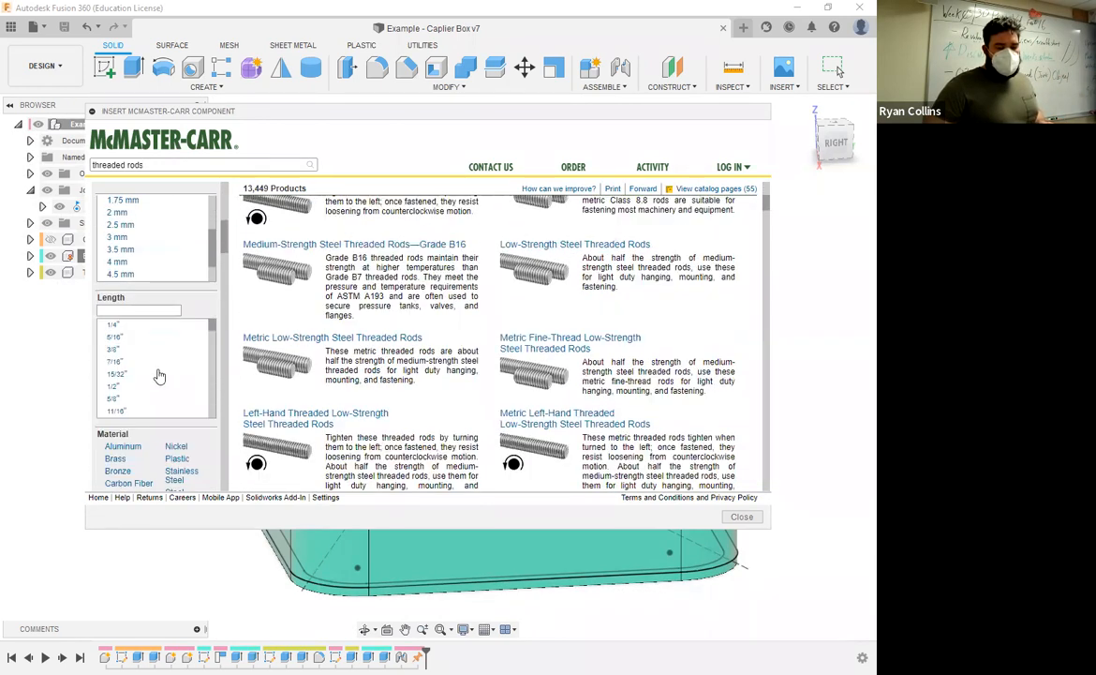
pyautogui.scroll(1, 208, 290)
pyautogui.scroll(2, 182, 286)
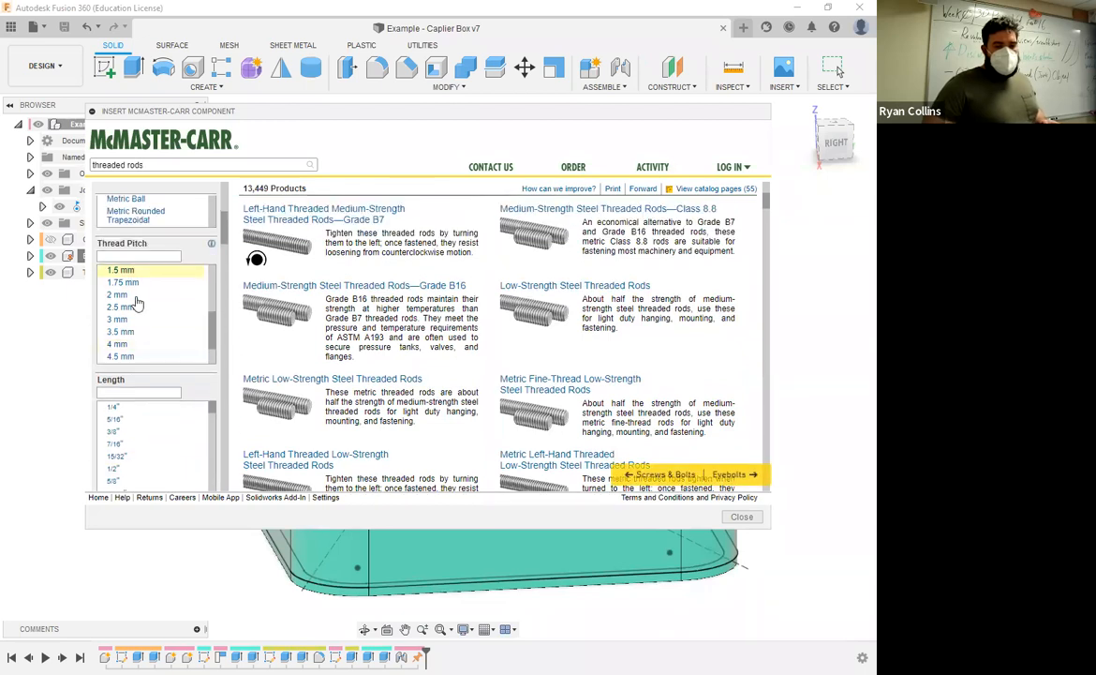
pyautogui.click(120, 319)
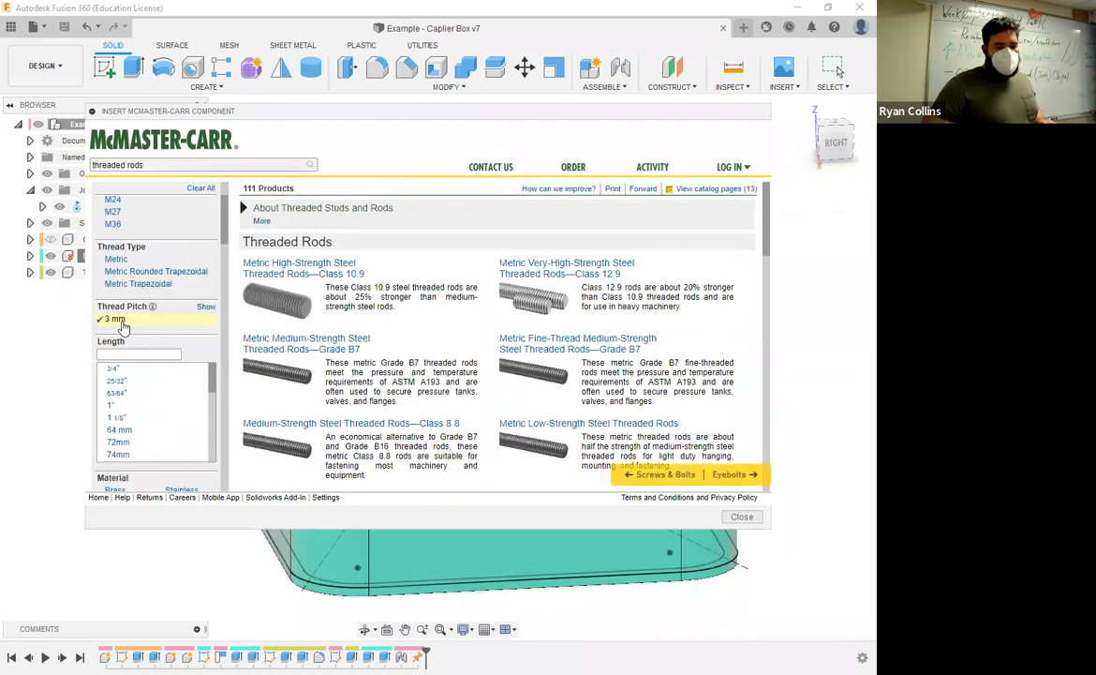
pyautogui.scroll(2, 132, 323)
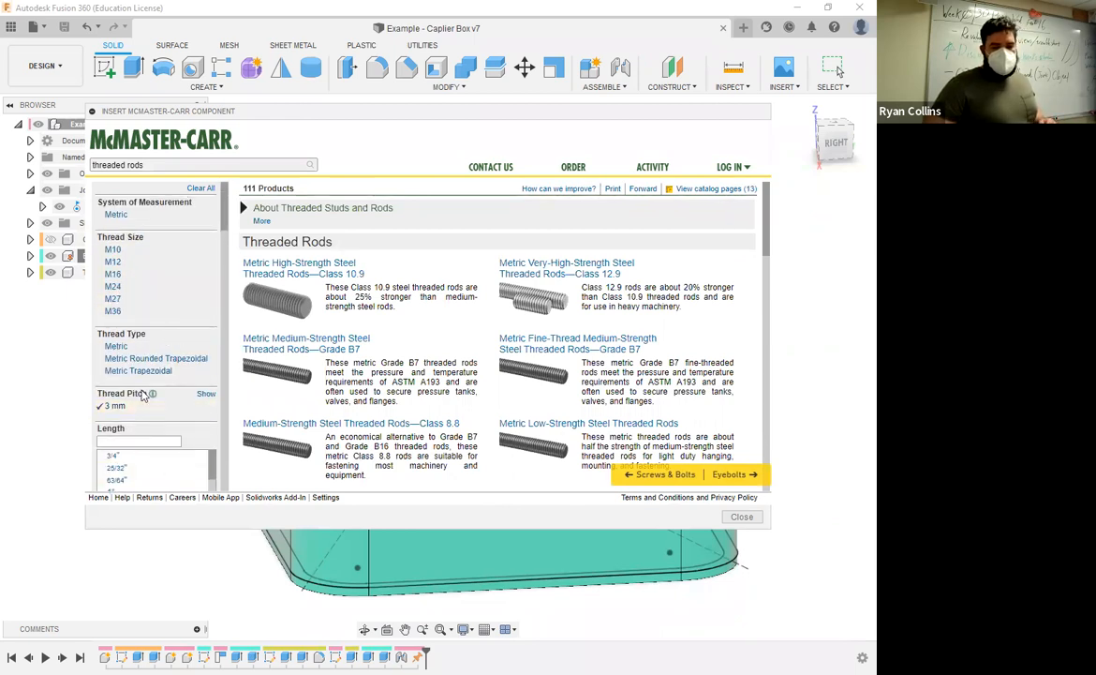
pyautogui.click(200, 188)
# Filter the threaded rods to the Metric system and thread size M3.
pyautogui.scroll(-10, 173, 310)
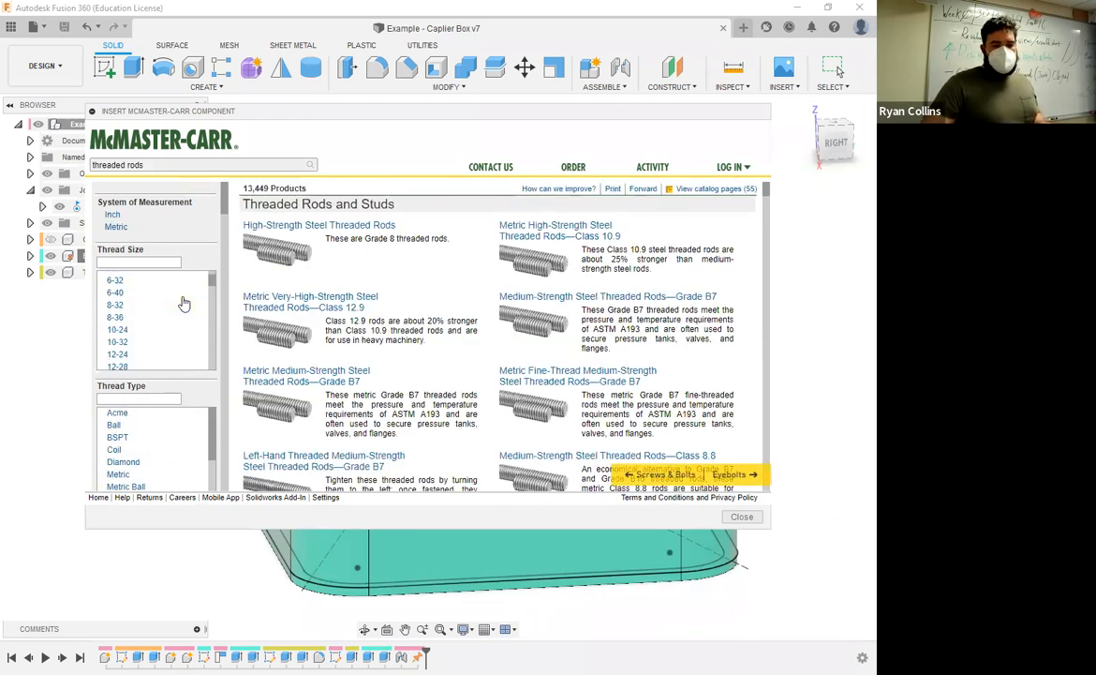
pyautogui.click(116, 227)
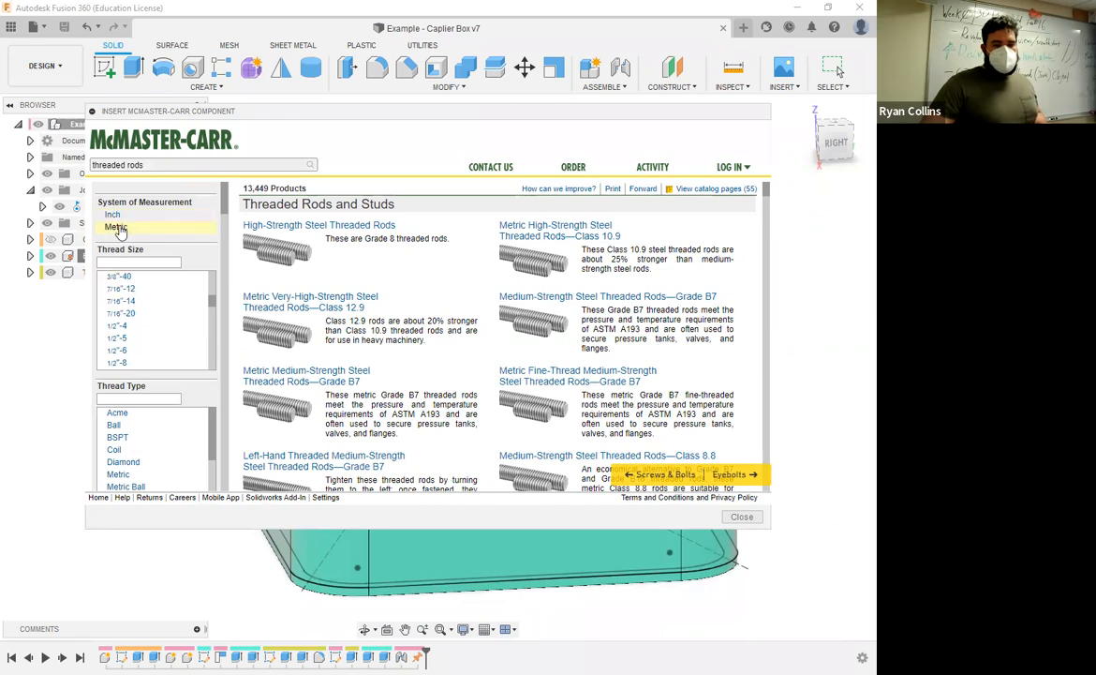
pyautogui.click(114, 301)
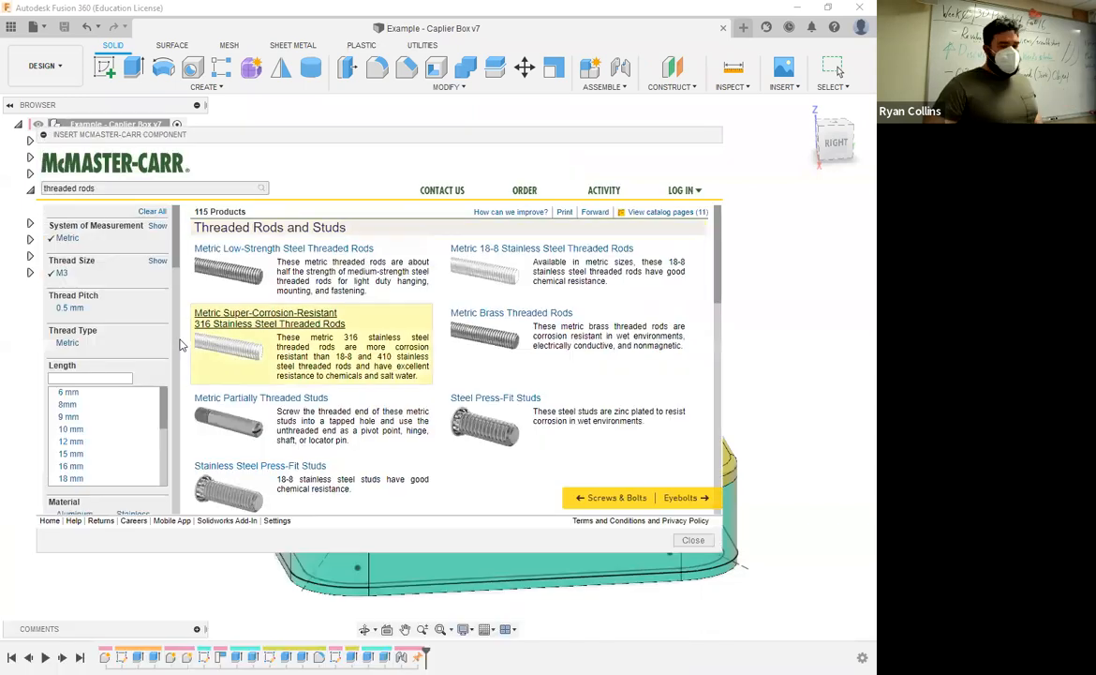
# Narrow the M3 parts to a length of 150 mm, and look through the tapped linear motion shafts.
pyautogui.click(90, 377)
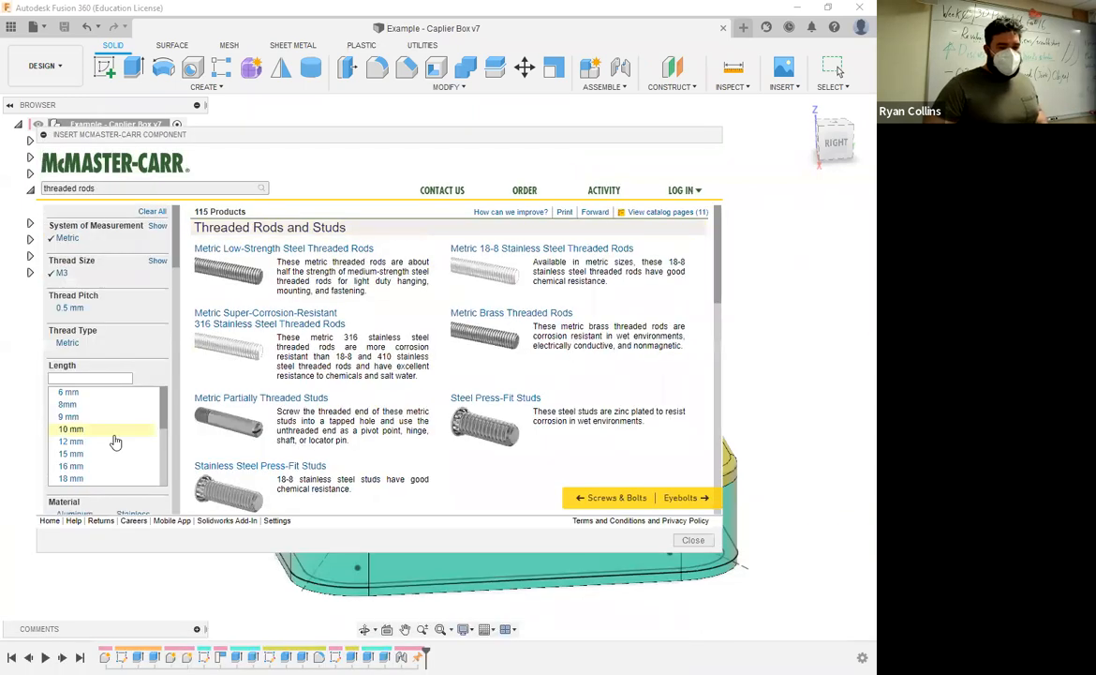
pyautogui.scroll(-1, 124, 441)
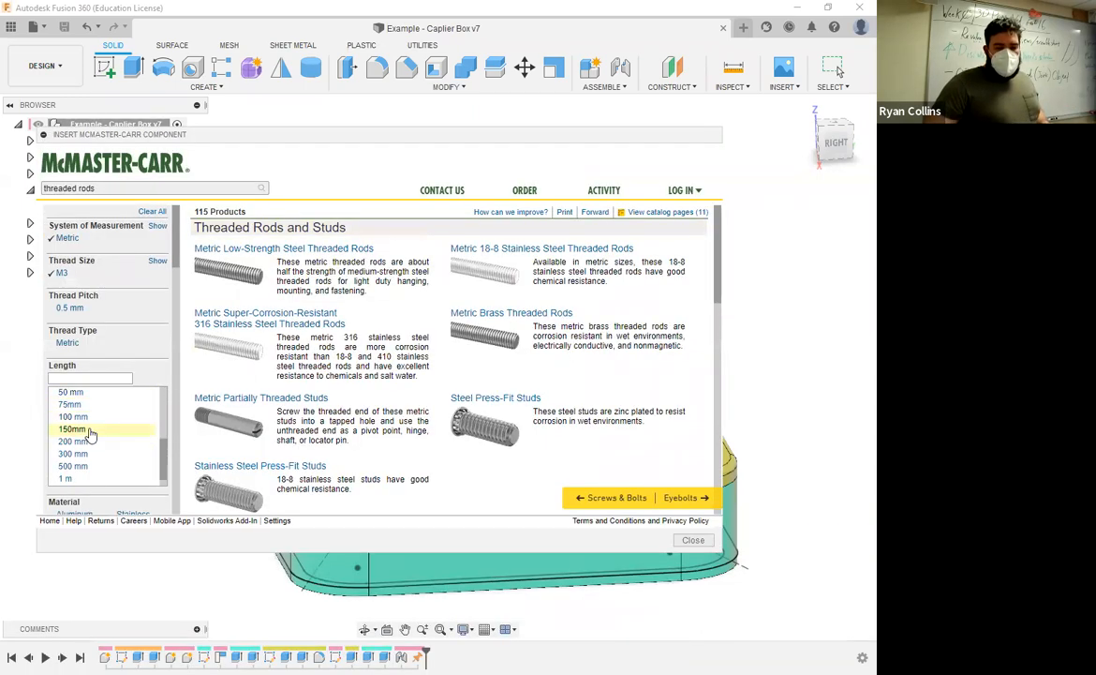
pyautogui.click(96, 432)
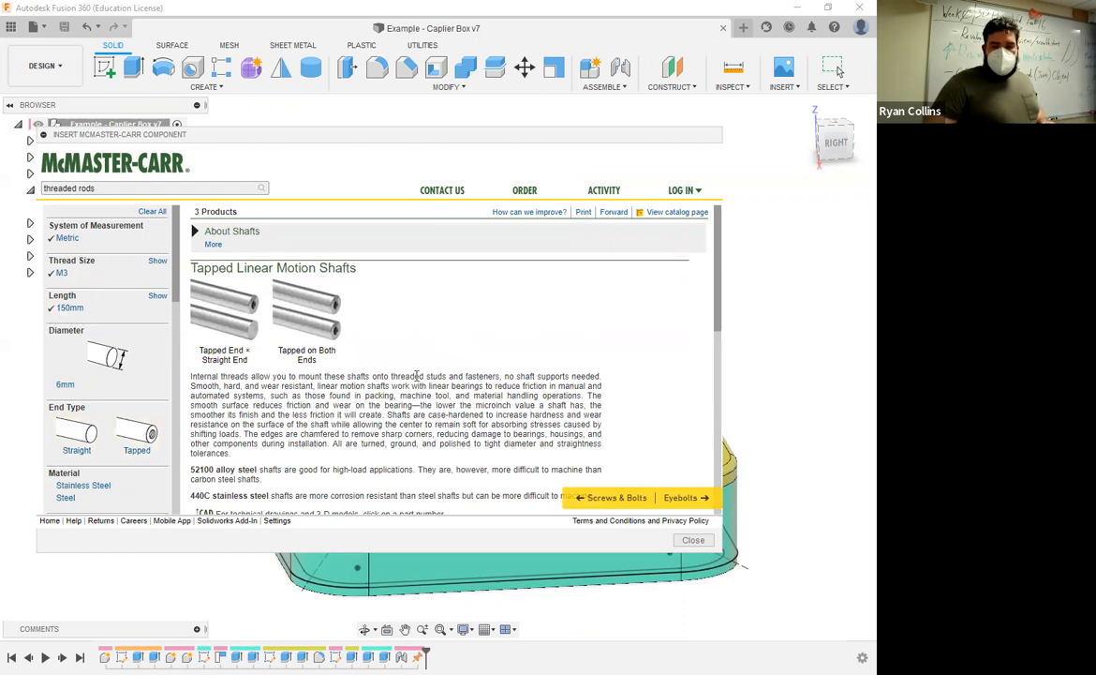
pyautogui.scroll(-5, 417, 376)
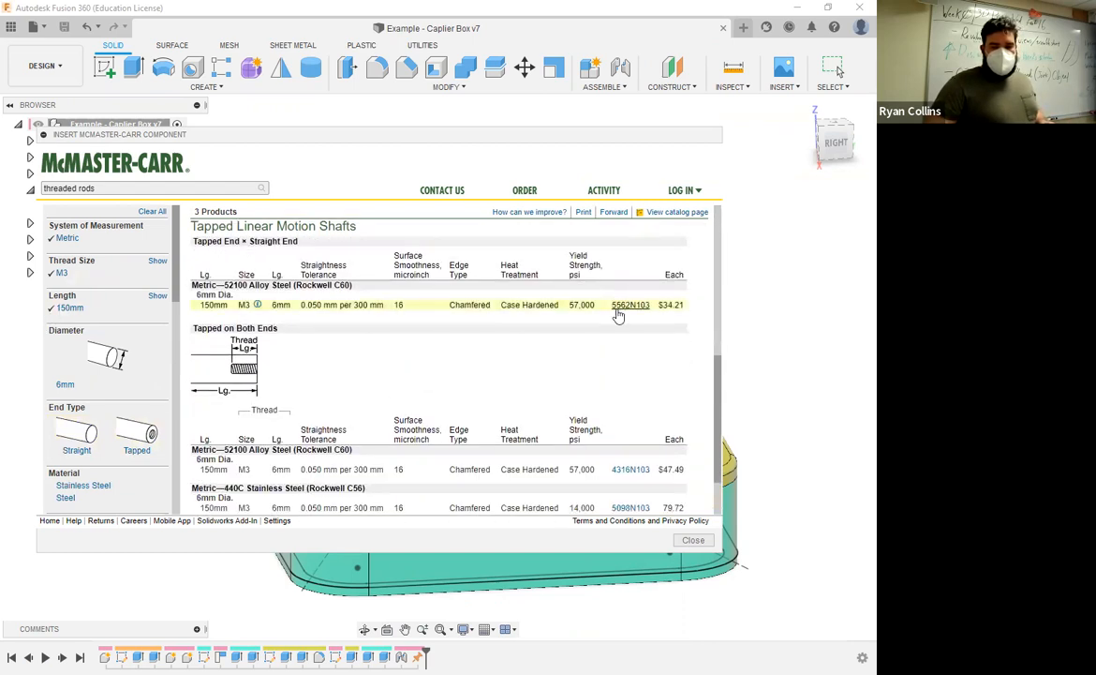
pyautogui.scroll(3, 319, 356)
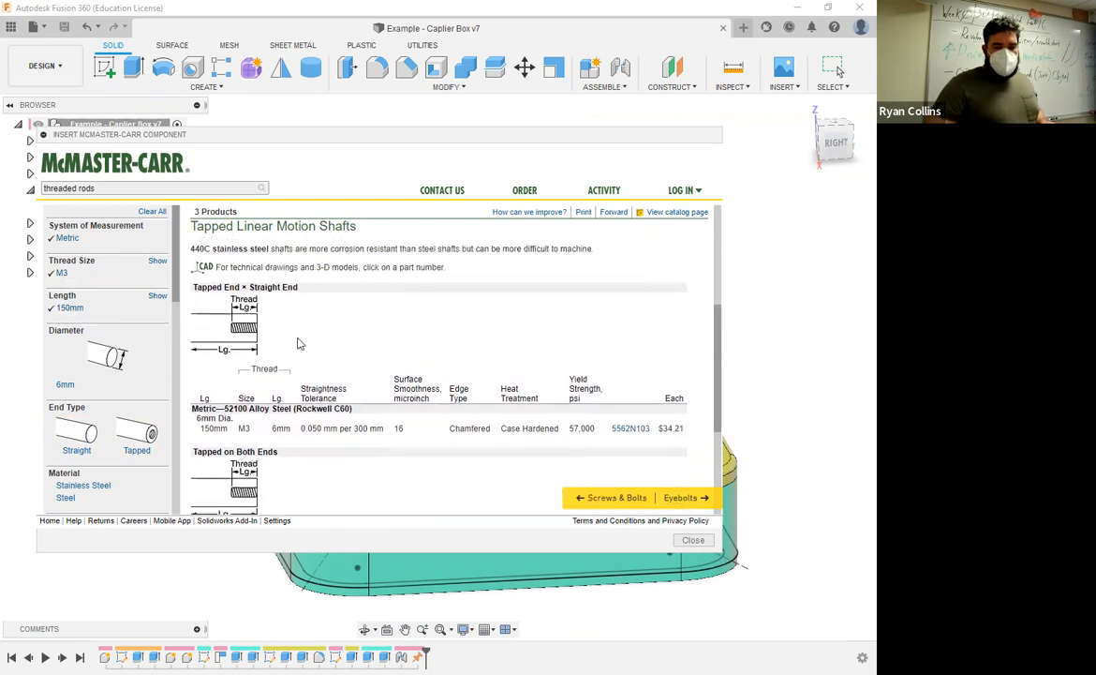
# Open the product details of tapped linear motion shaft 5562N103 and insert its 3-D STEP model into the design.
pyautogui.scroll(-3, 343, 339)
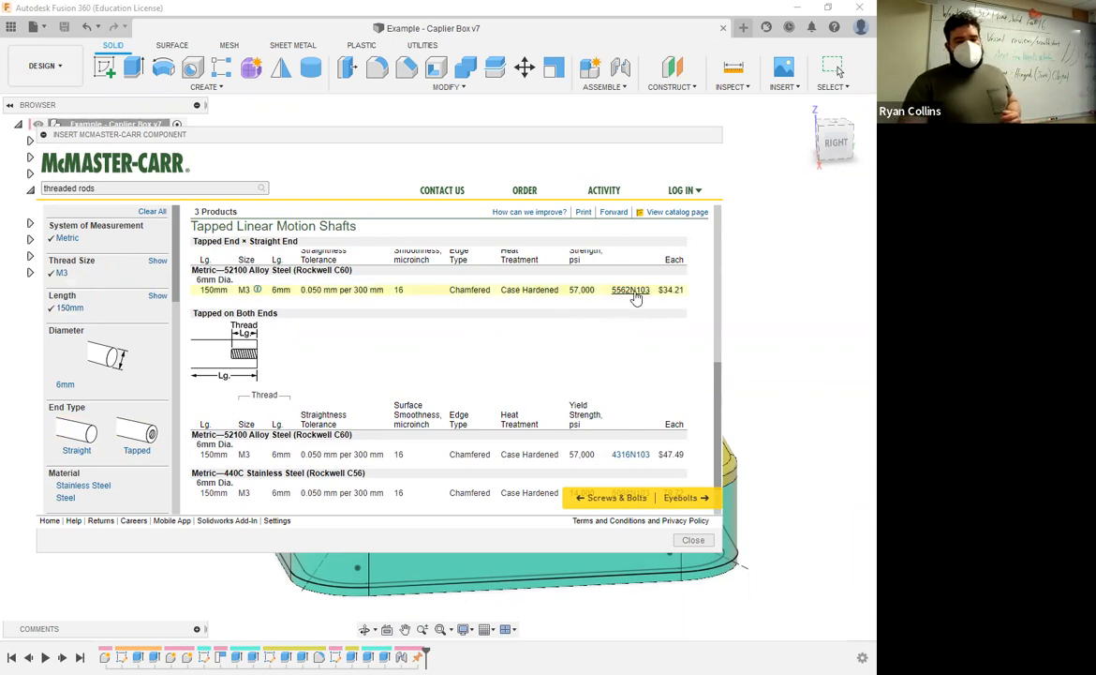
pyautogui.scroll(1, 314, 332)
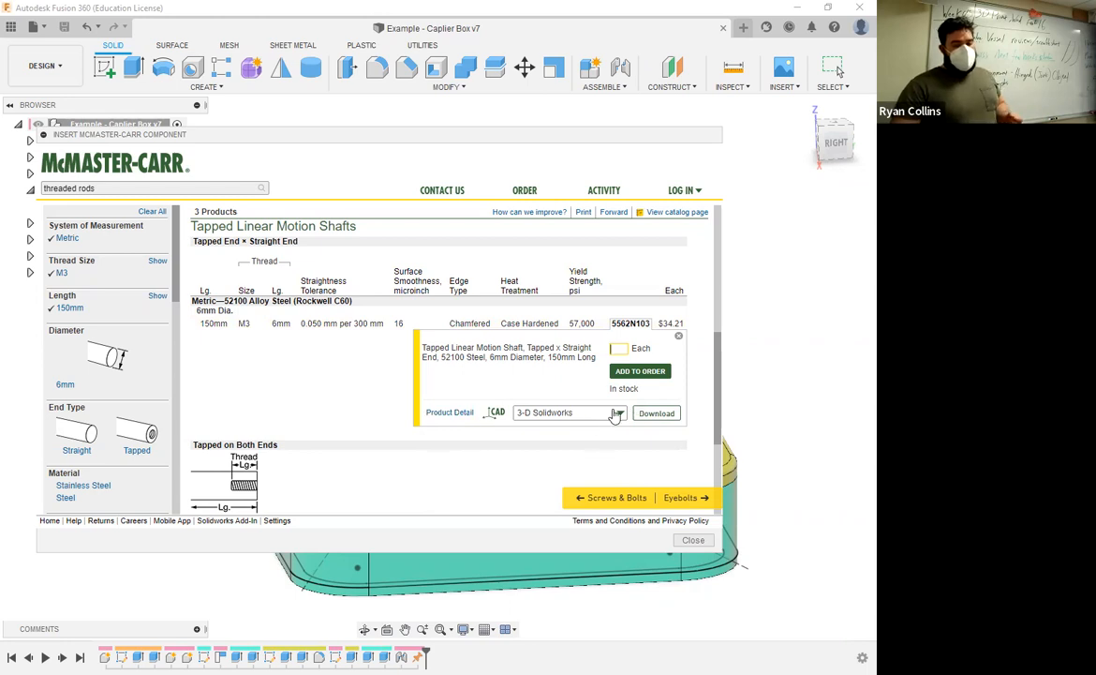
pyautogui.click(462, 417)
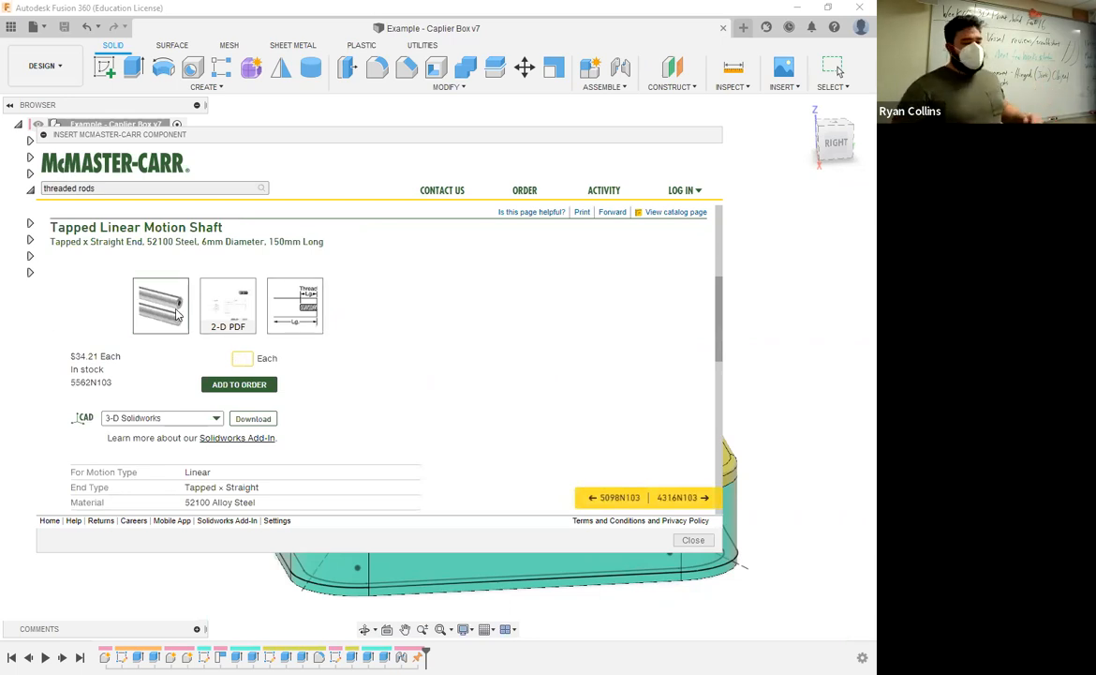
pyautogui.scroll(-1, 319, 393)
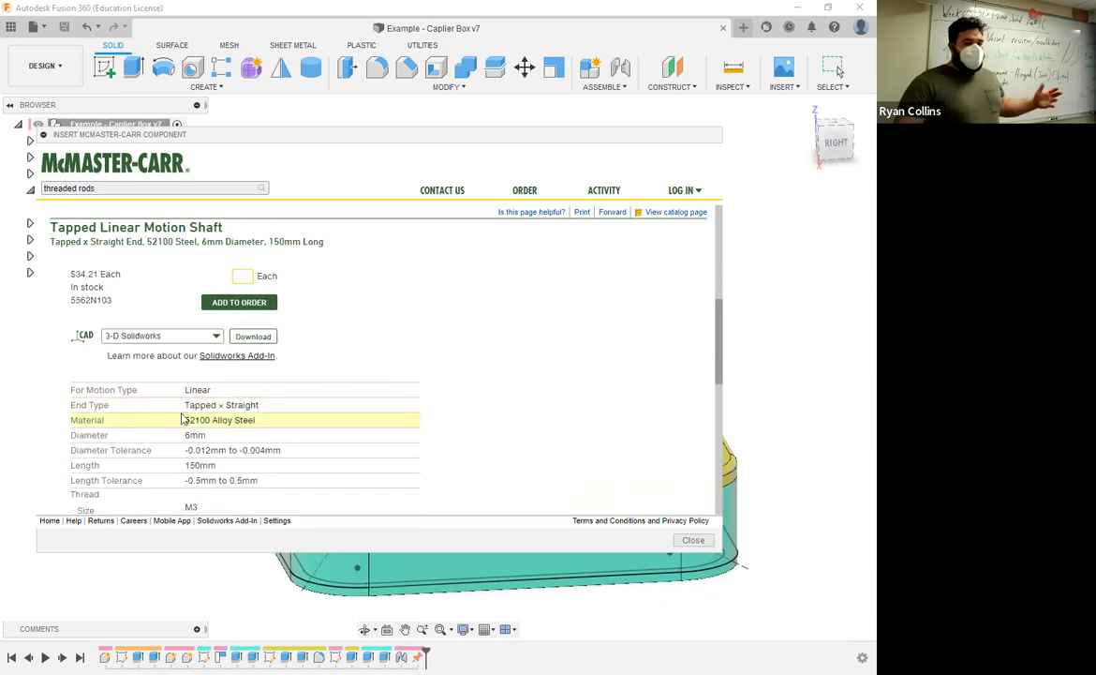
pyautogui.click(215, 339)
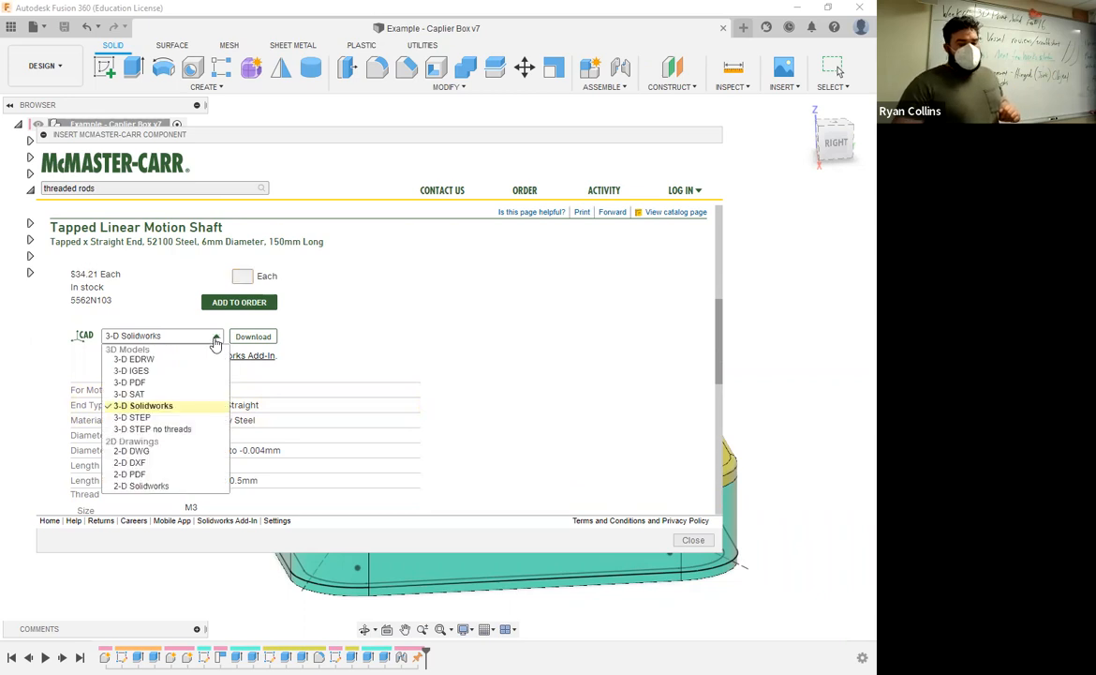
pyautogui.click(160, 418)
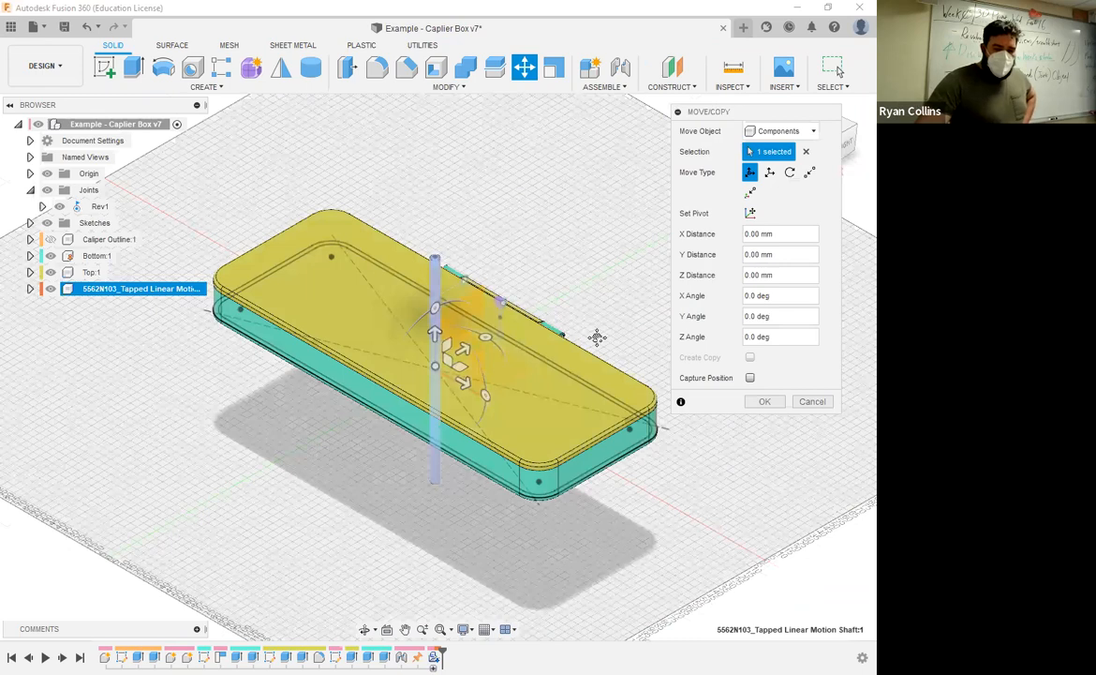
# Move the shaft clear of the box, rotate it -90 degrees about Y, and capture its position.
pyautogui.moveTo(478, 373); pyautogui.dragTo(262, 466, button='middle')
pyautogui.moveTo(253, 444); pyautogui.dragTo(423, 292)
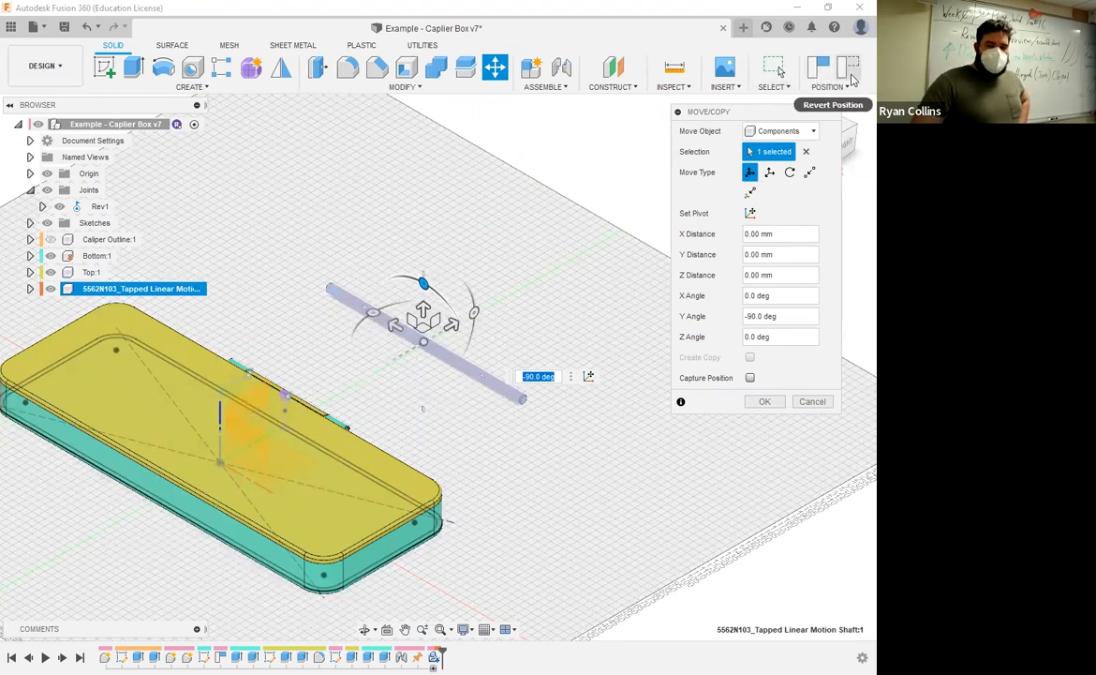
pyautogui.click(752, 378)
pyautogui.click(765, 402)
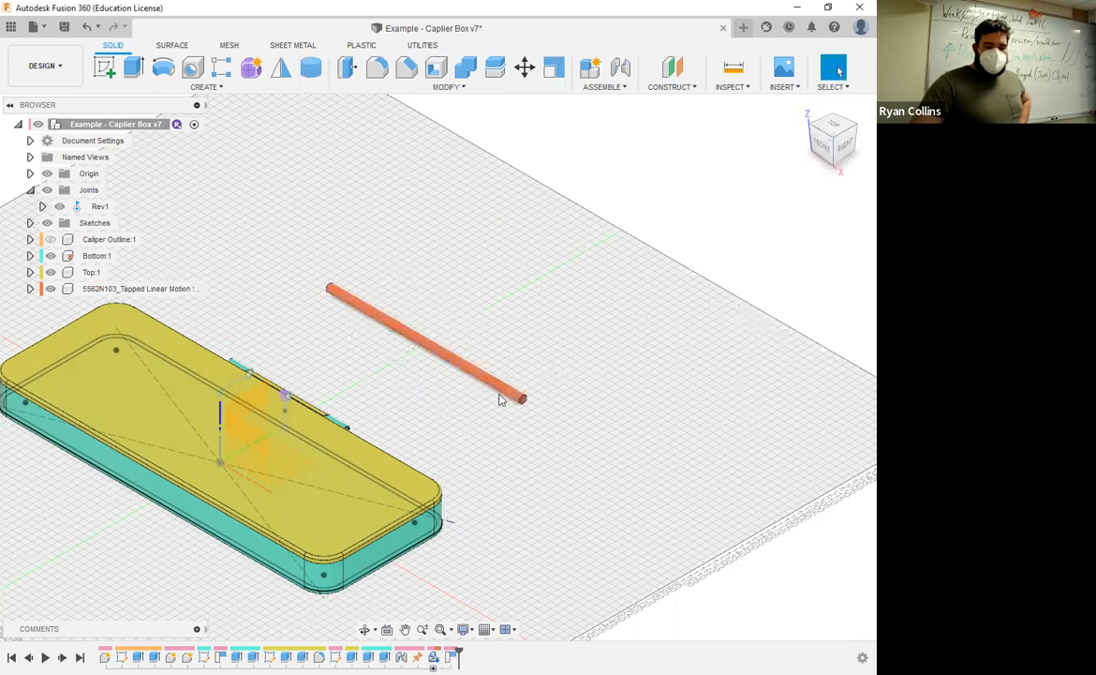
# Start a joint and snap its first component to the midpoint of the shaft.
pyautogui.scroll(1, 496, 388)
pyautogui.scroll(4, 605, 343)
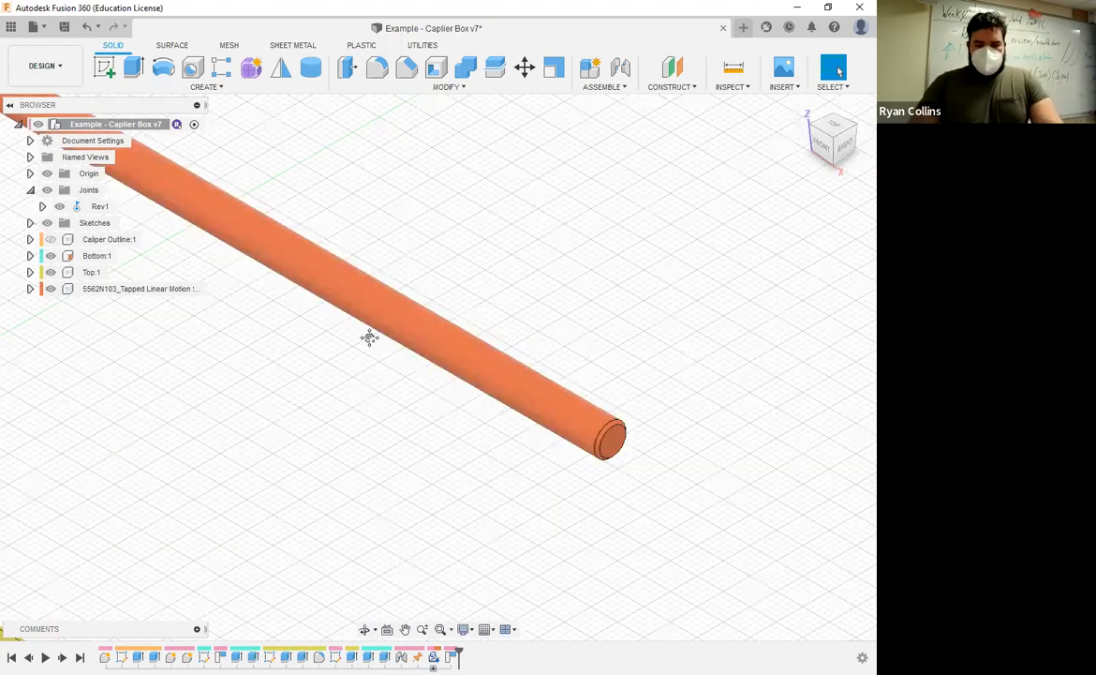
pyautogui.keyDown('shift'); pyautogui.moveTo(575, 343); pyautogui.dragTo(484, 421, button='middle'); pyautogui.keyUp('shift')
pyautogui.scroll(-5, 369, 424)
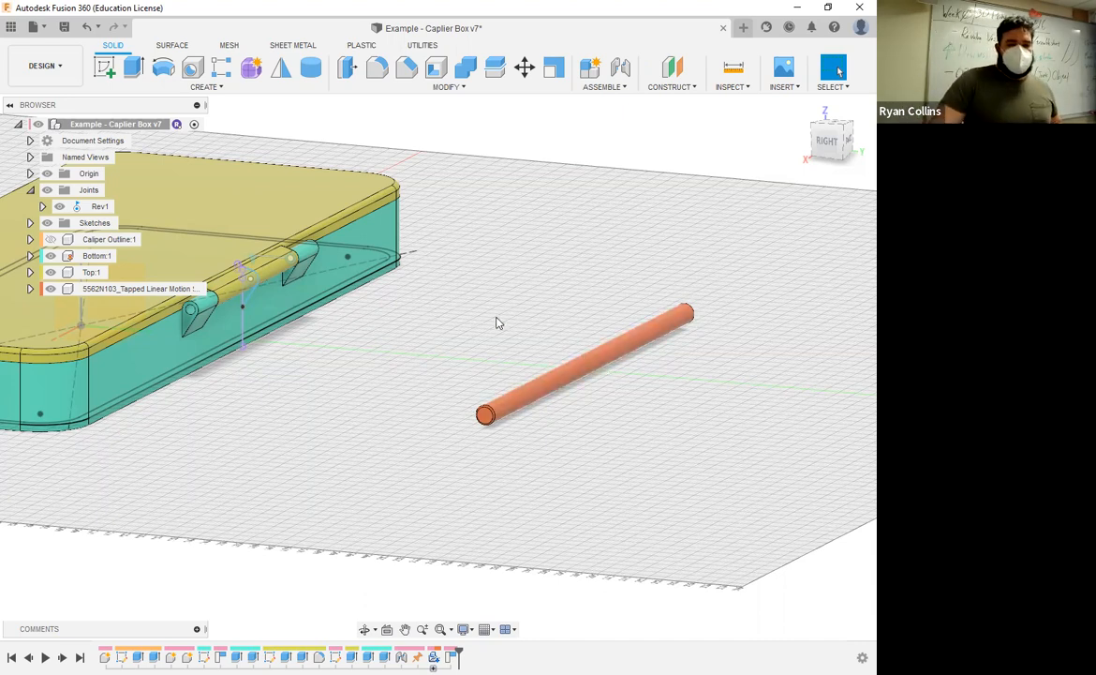
pyautogui.click(621, 69)
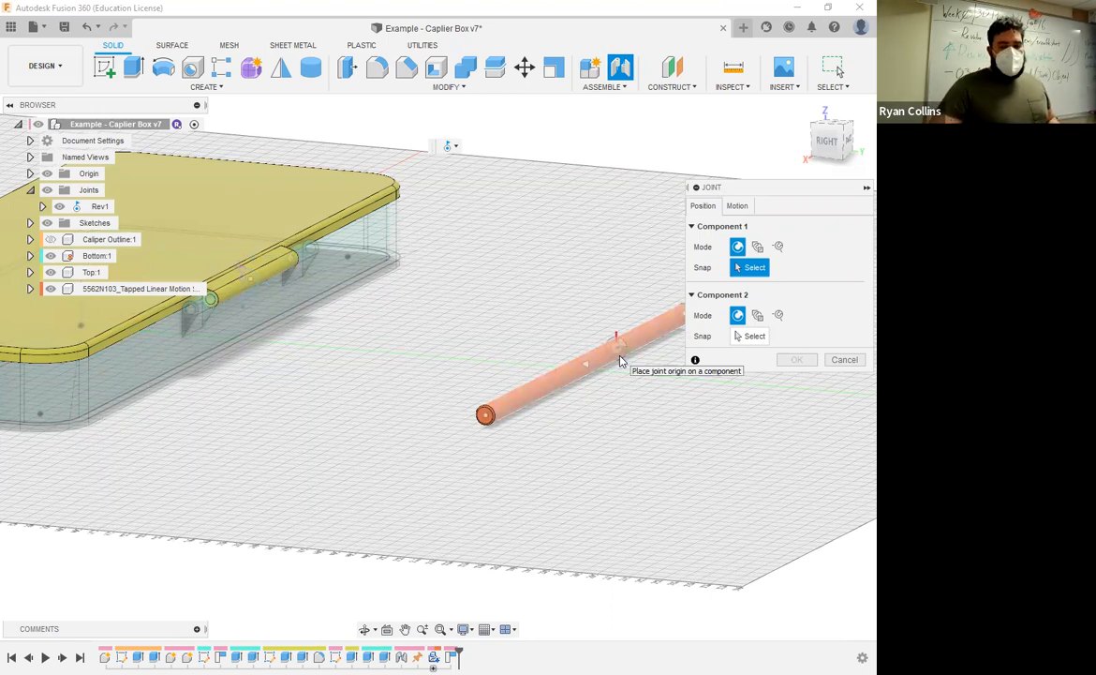
pyautogui.moveTo(565, 410); pyautogui.dragTo(474, 384, button='middle')
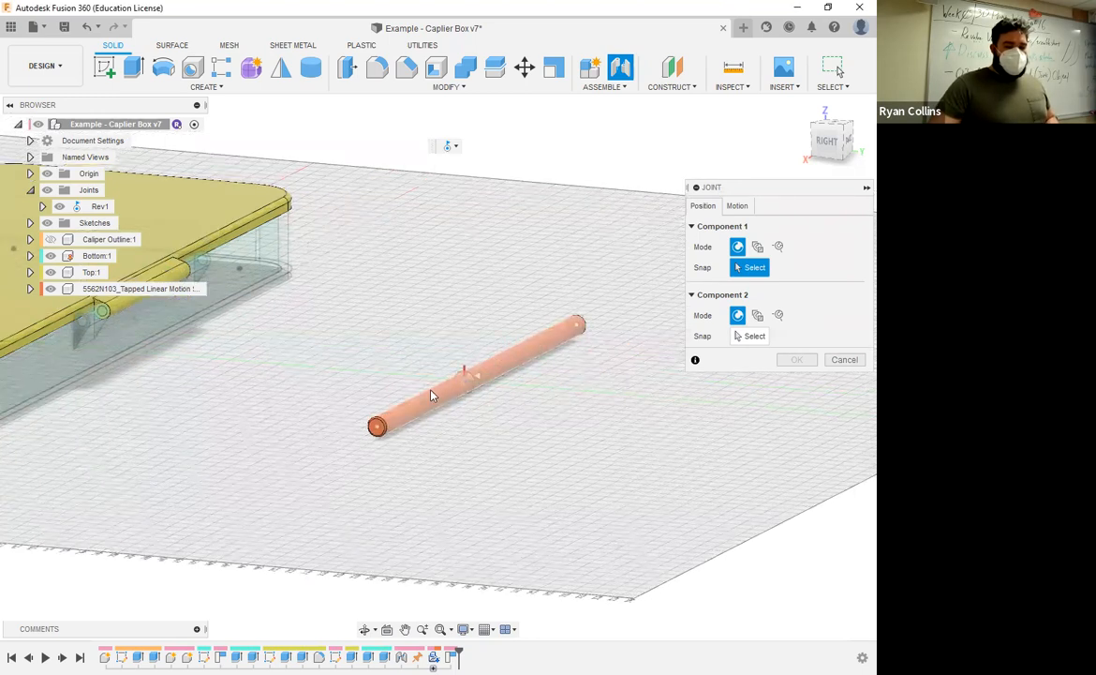
pyautogui.scroll(3, 407, 437)
pyautogui.moveTo(525, 451); pyautogui.dragTo(381, 494, button='middle')
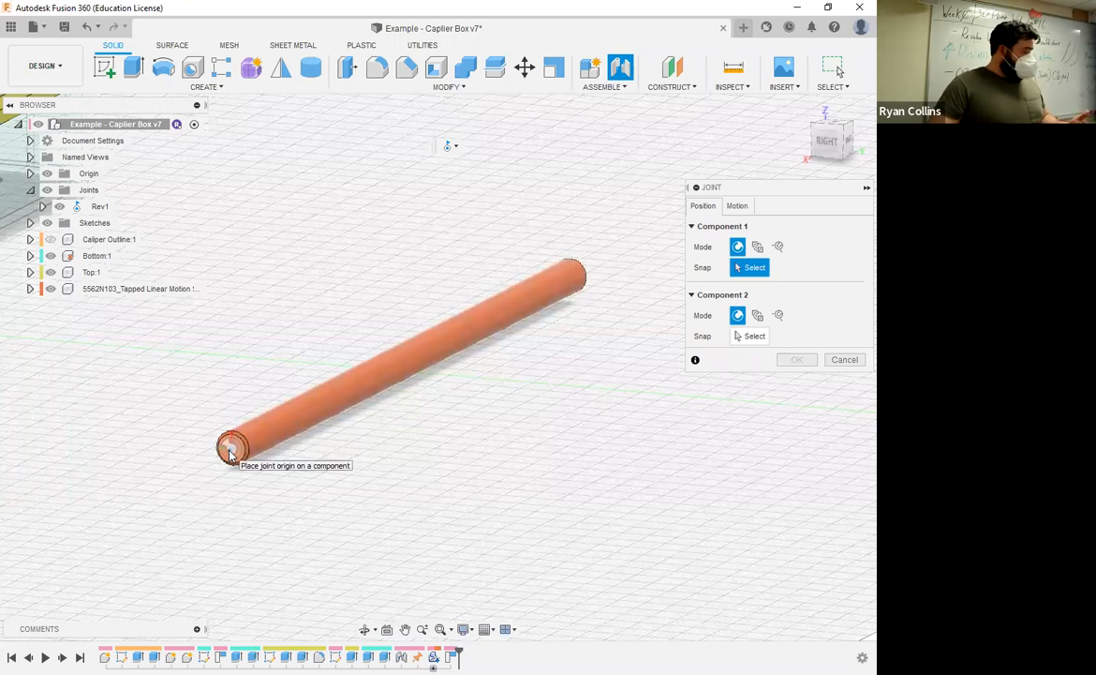
pyautogui.click(401, 367)
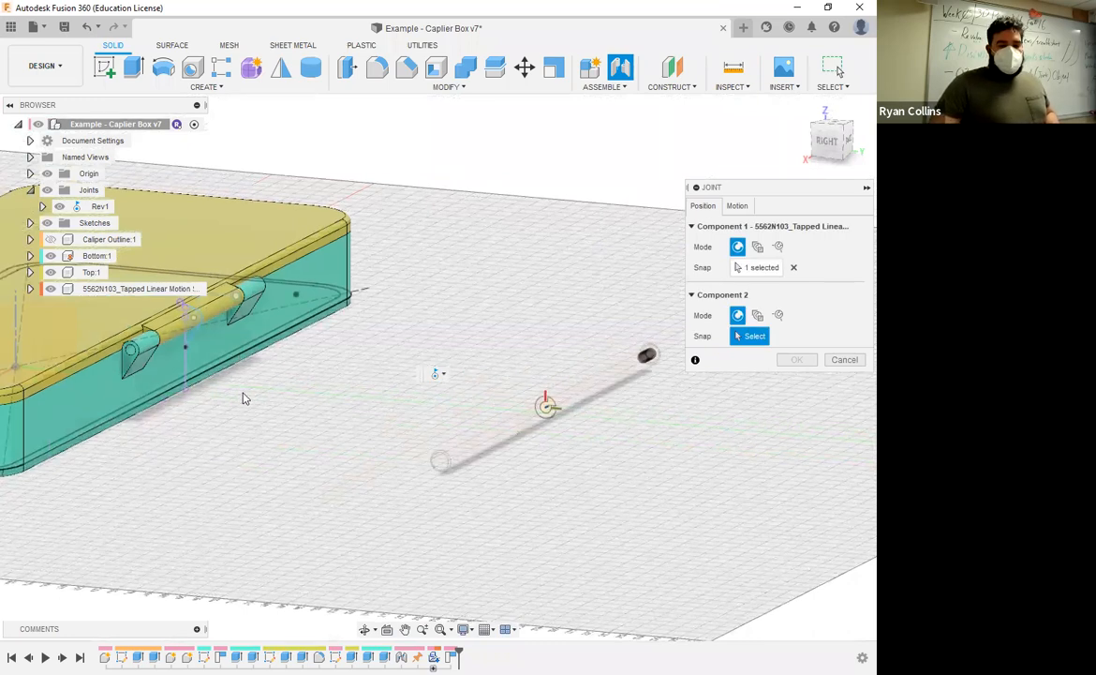
# Snap the joint's second component to the centre of the hinge barrel and create it as a Rigid joint.
pyautogui.scroll(-1, 244, 395)
pyautogui.scroll(5, 253, 338)
pyautogui.moveTo(253, 337); pyautogui.dragTo(384, 345, button='middle')
pyautogui.scroll(4, 281, 319)
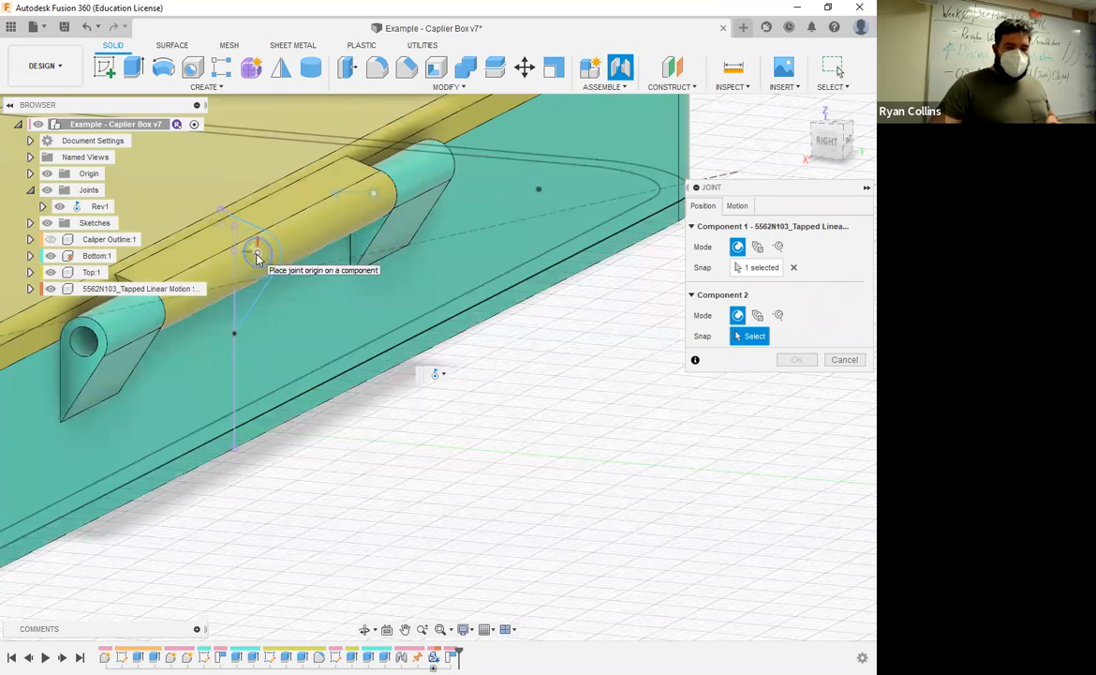
pyautogui.click(595, 470)
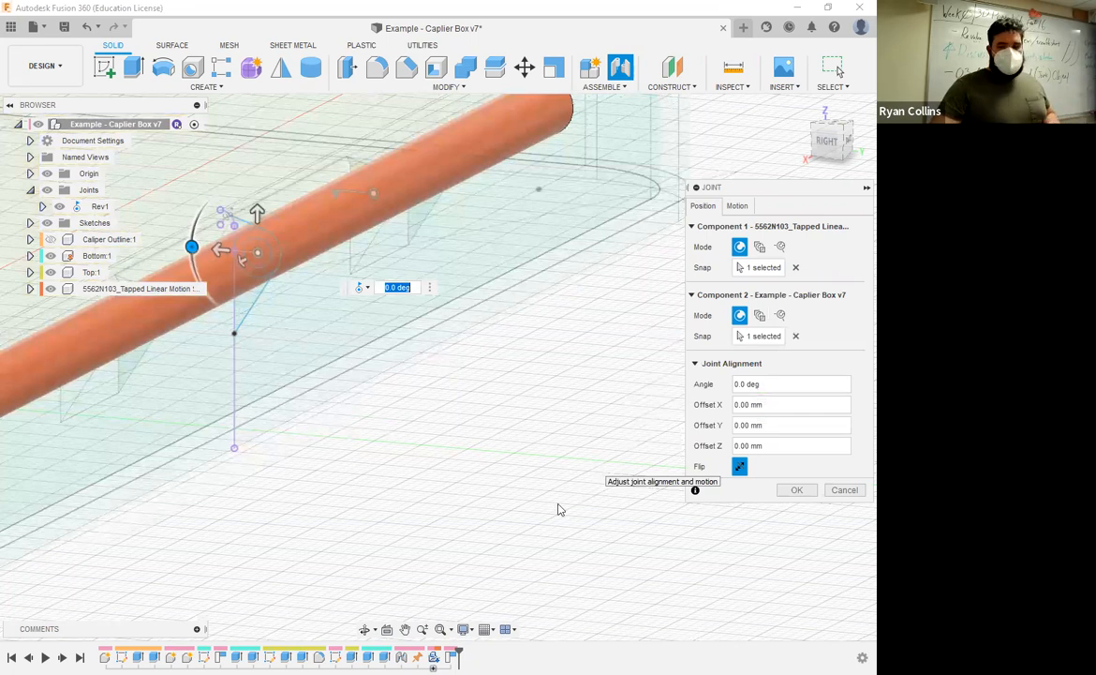
pyautogui.click(737, 205)
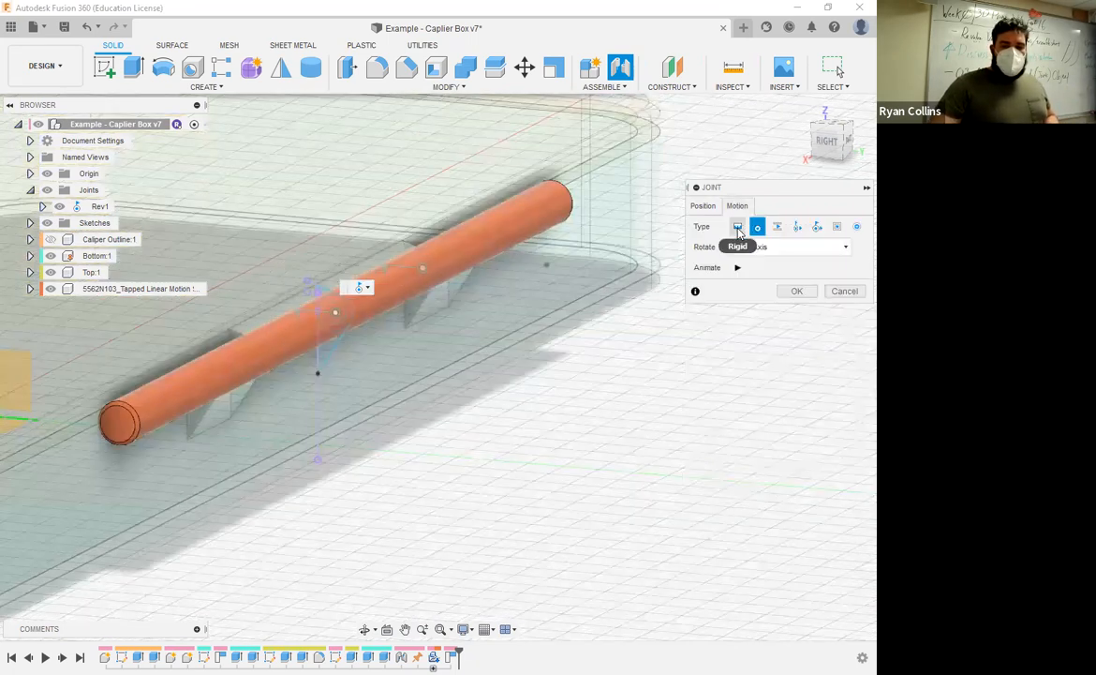
pyautogui.click(737, 227)
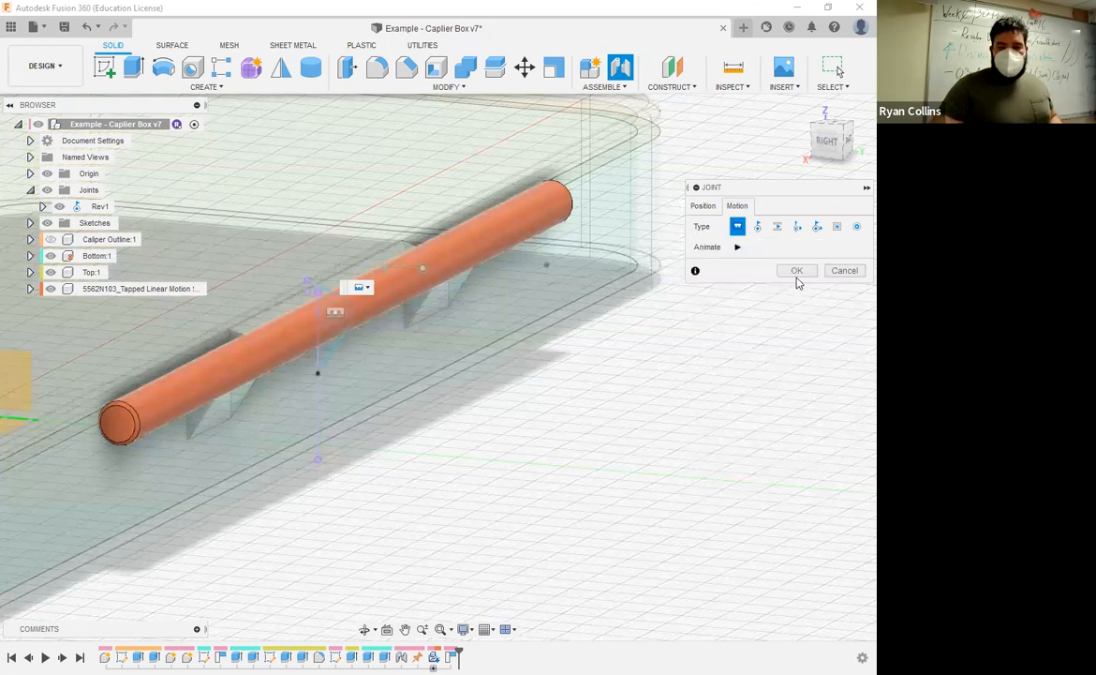
pyautogui.press('Return')
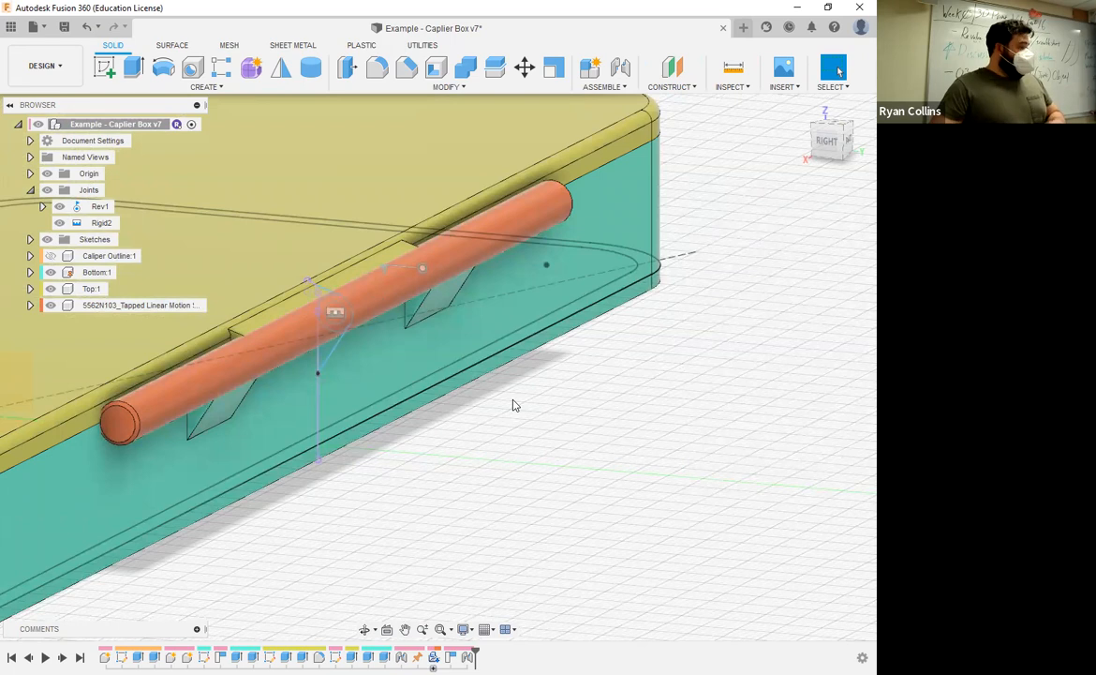
# Hide the 5562N103 tapped linear motion shaft component.
pyautogui.keyDown('shift'); pyautogui.moveTo(593, 430); pyautogui.dragTo(432, 437, button='middle'); pyautogui.keyUp('shift')
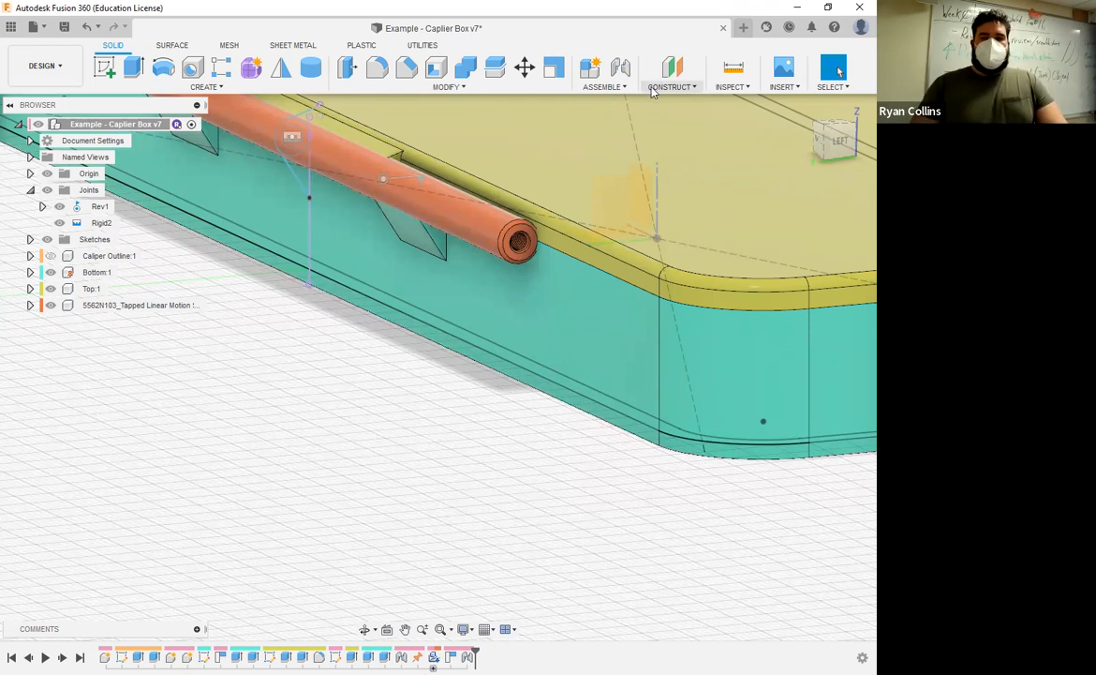
pyautogui.click(47, 304)
pyautogui.click(47, 305)
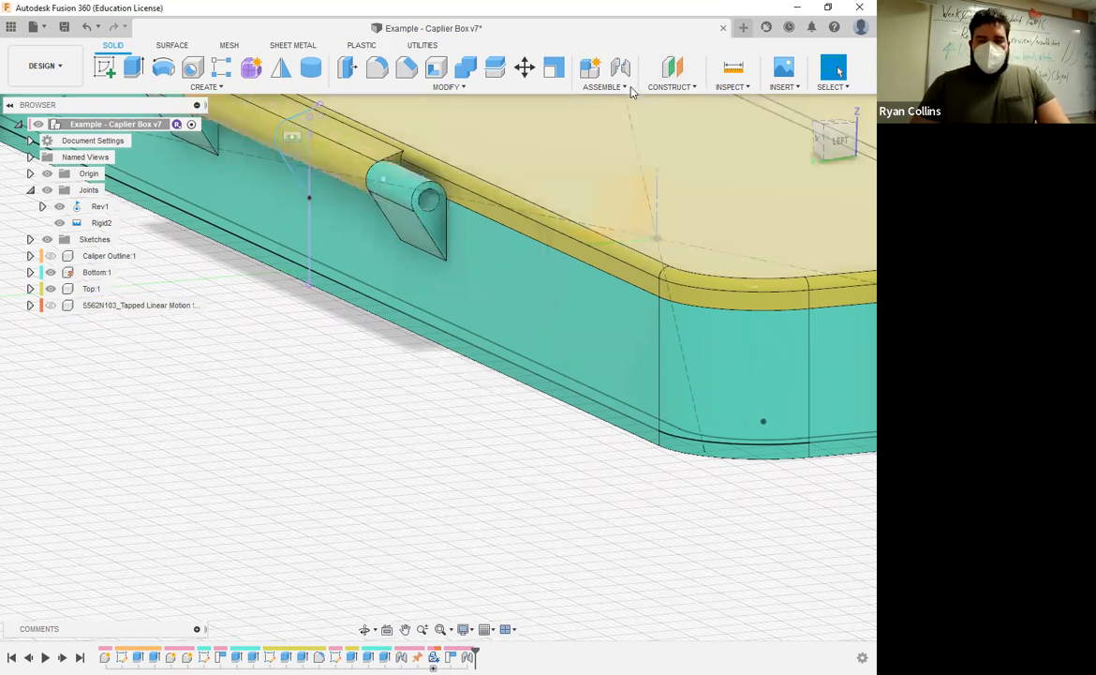
# Start inserting another McMaster-Carr component, open the Cap Nuts category, and filter it to Metric with thread size M3.
pyautogui.click(783, 84)
pyautogui.click(768, 178)
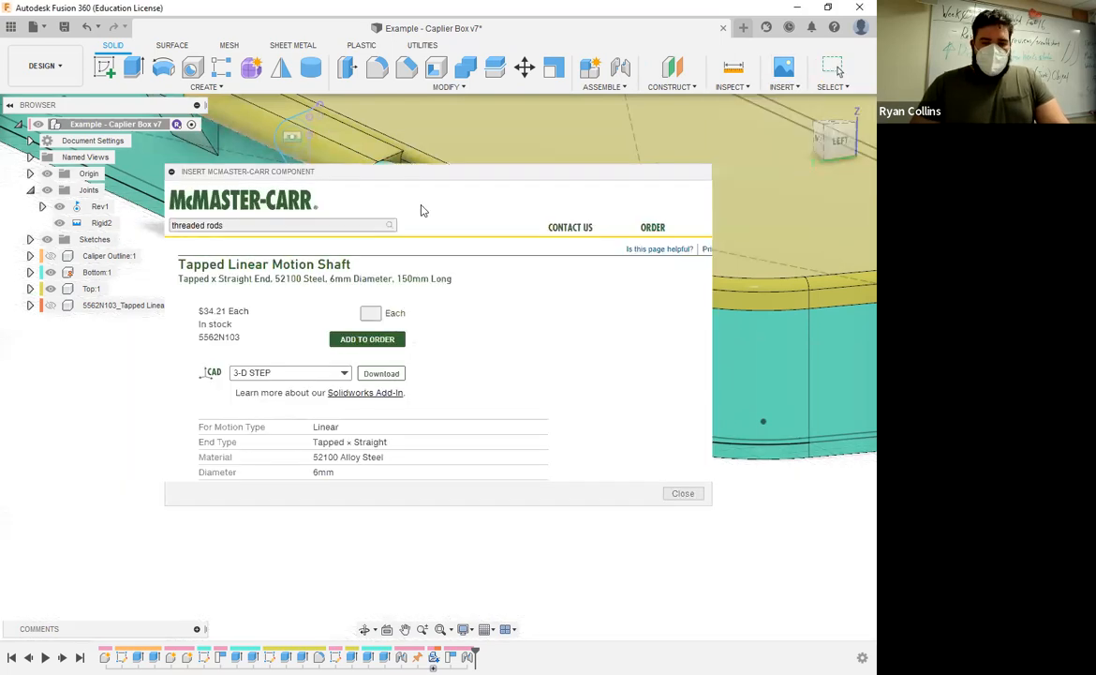
pyautogui.click(229, 200)
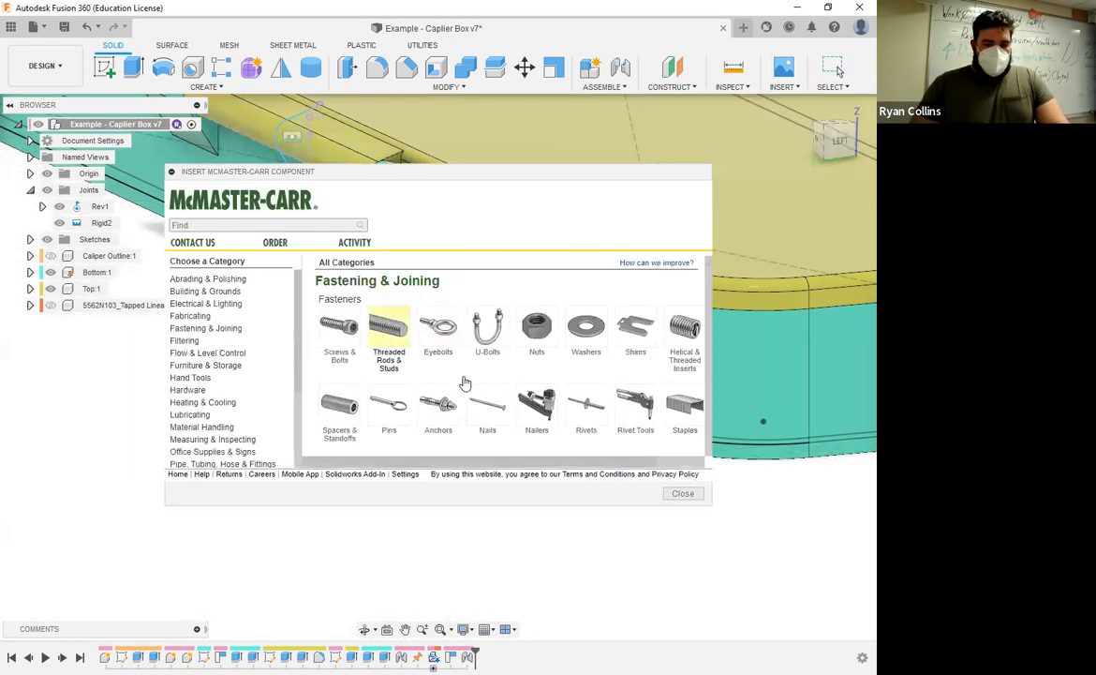
pyautogui.click(541, 335)
pyautogui.scroll(-2, 433, 374)
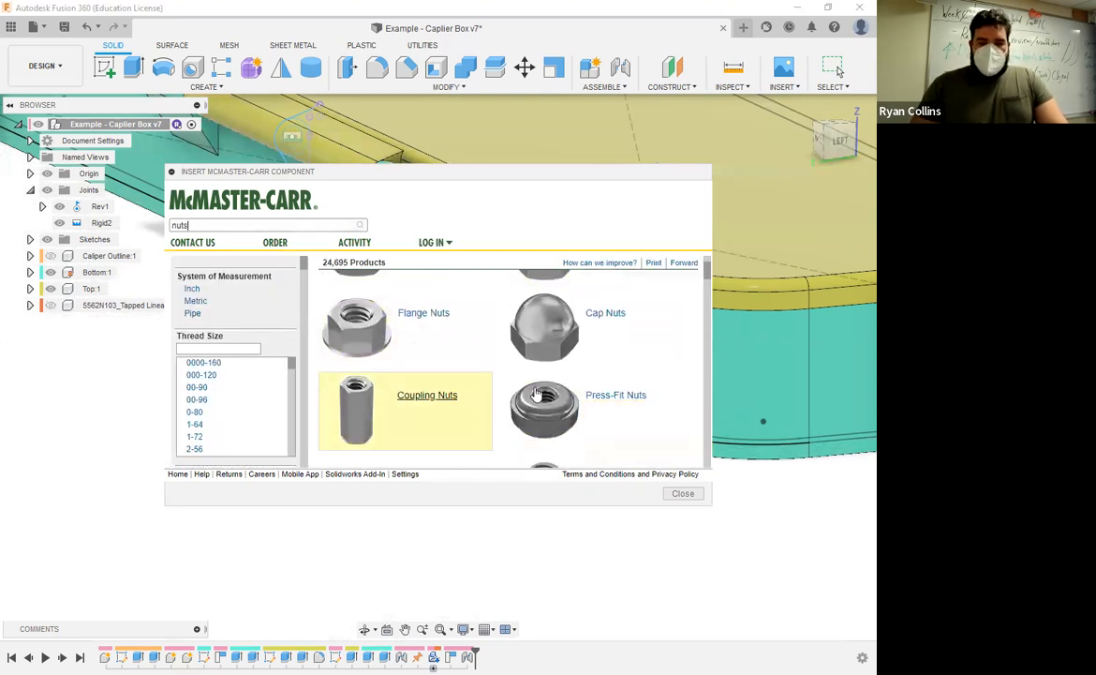
pyautogui.click(555, 332)
pyautogui.click(195, 300)
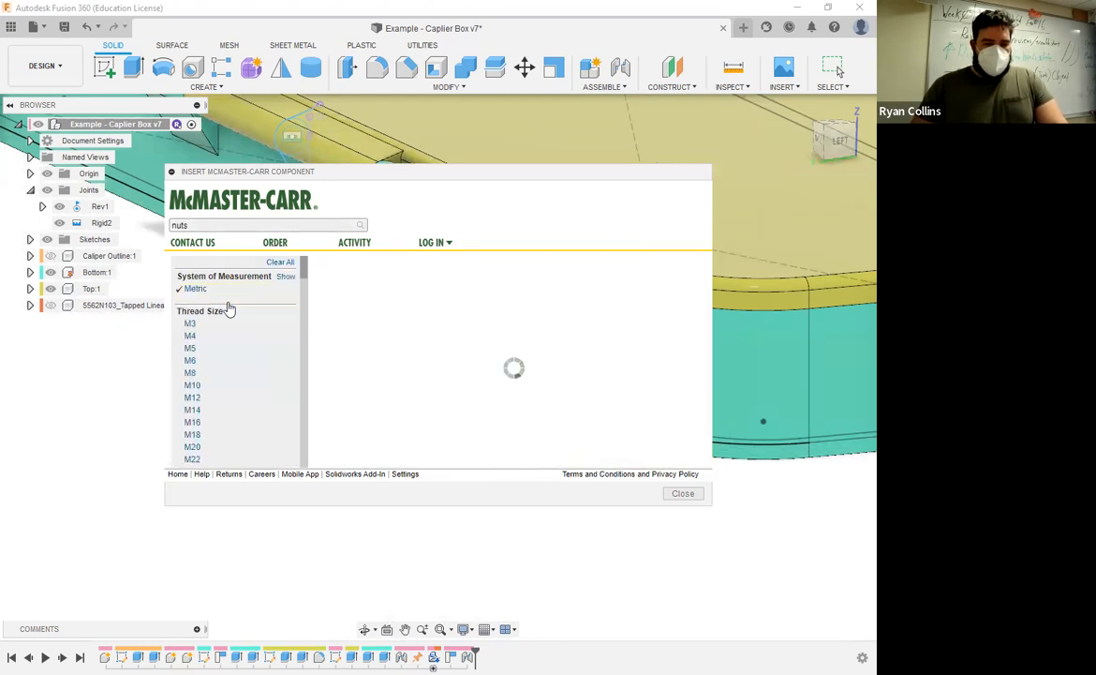
pyautogui.click(190, 323)
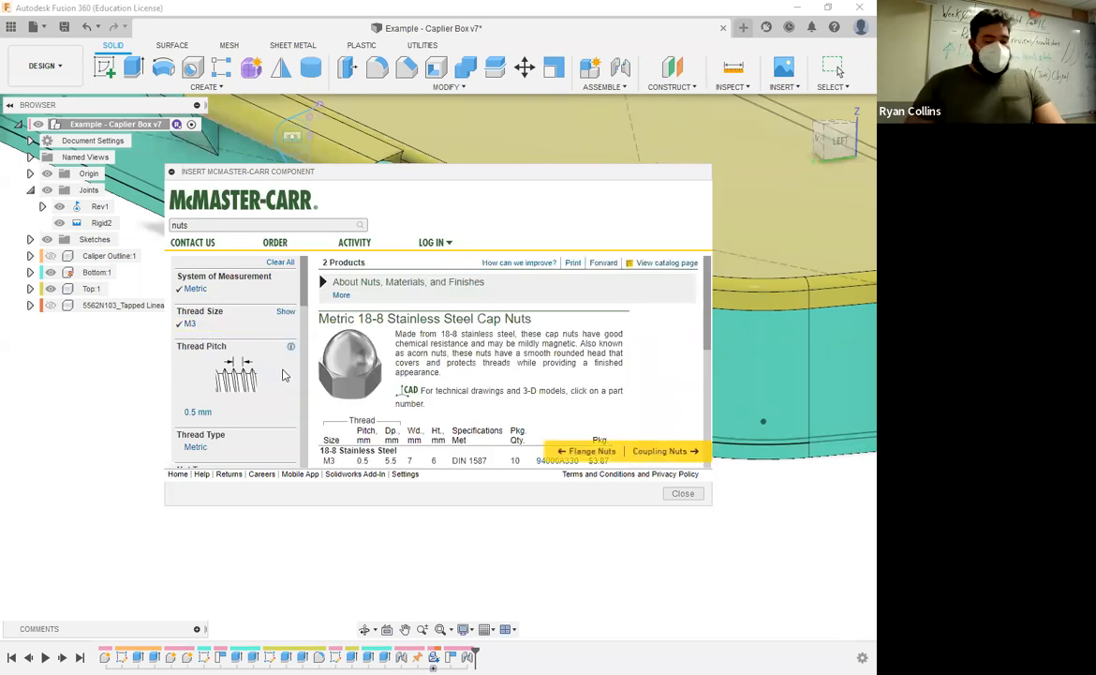
# Choose the 18-8 stainless steel M3 cap nut 94000A330 and insert it into the design.
pyautogui.scroll(-3, 520, 408)
pyautogui.scroll(3, 534, 414)
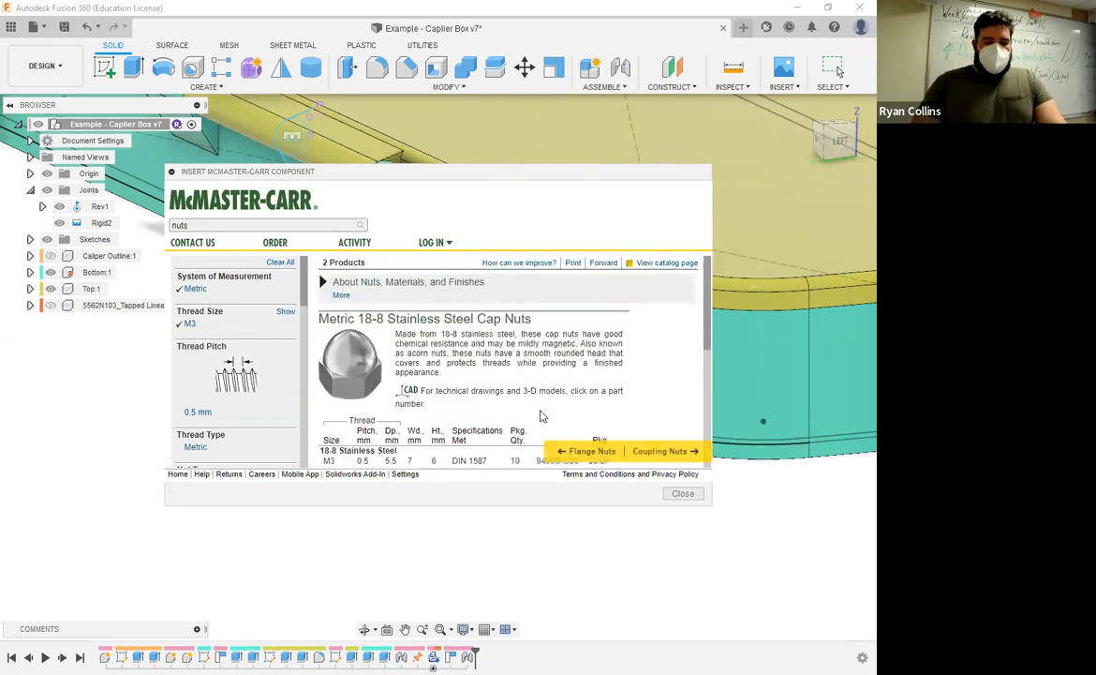
pyautogui.scroll(-2, 518, 375)
pyautogui.scroll(1, 520, 375)
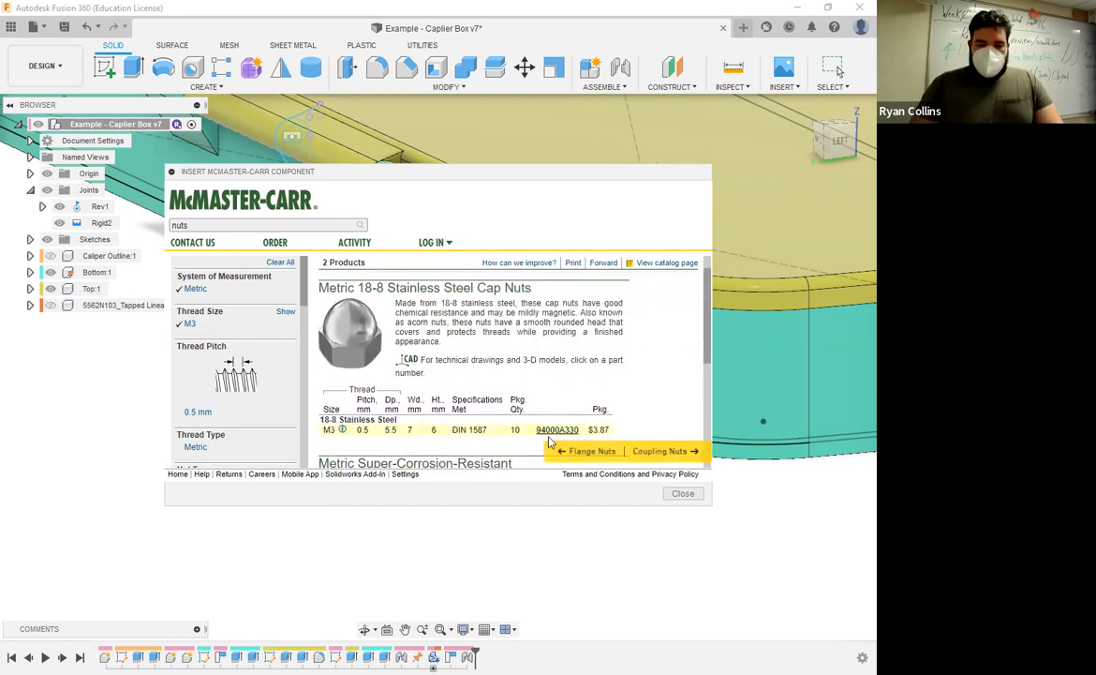
pyautogui.click(561, 431)
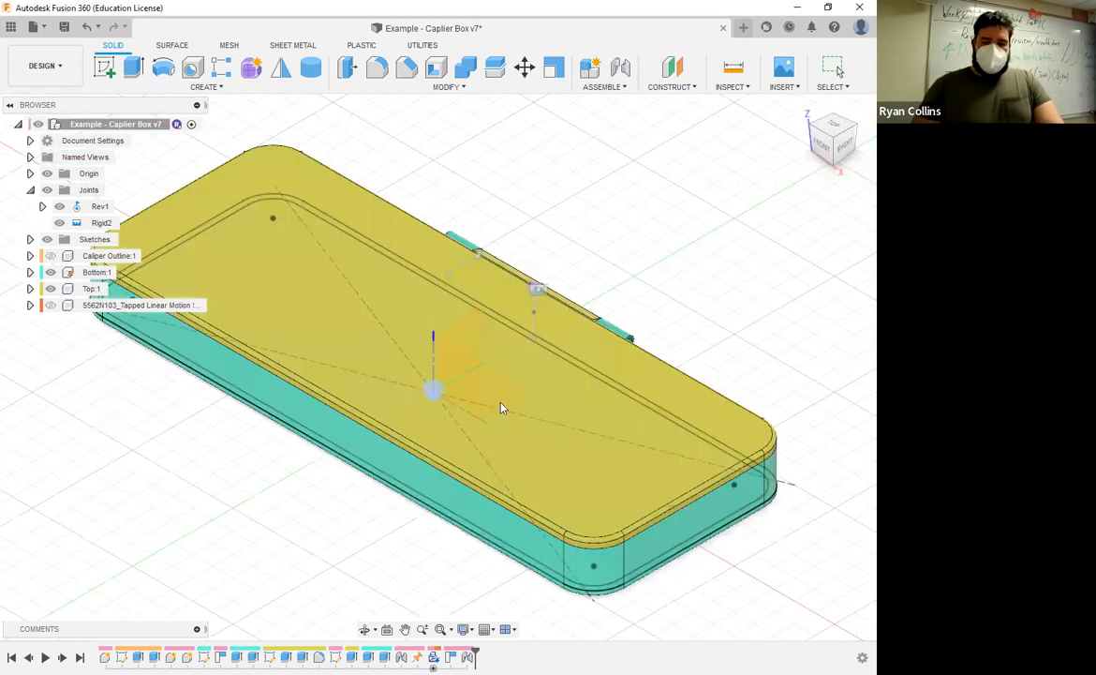
# Move the cap nut about 91 mm along Y, rotate it -90 degrees about Y, and capture its position.
pyautogui.moveTo(460, 380); pyautogui.dragTo(602, 261, button='middle')
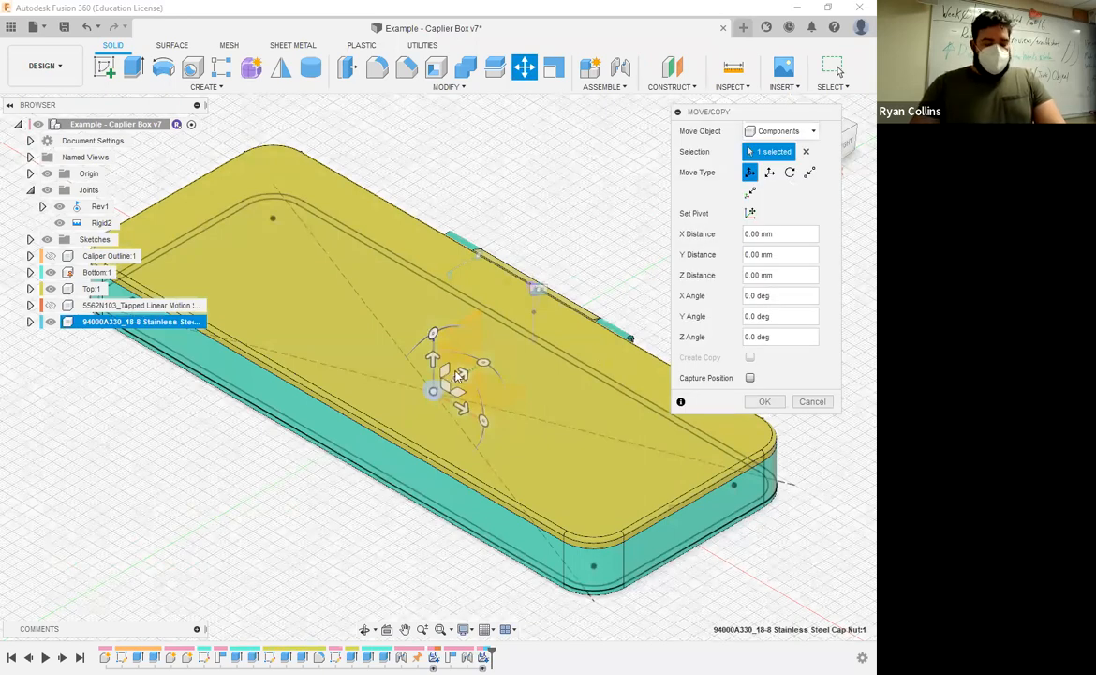
pyautogui.moveTo(562, 310); pyautogui.dragTo(642, 268)
pyautogui.moveTo(656, 273); pyautogui.dragTo(566, 434, button='middle')
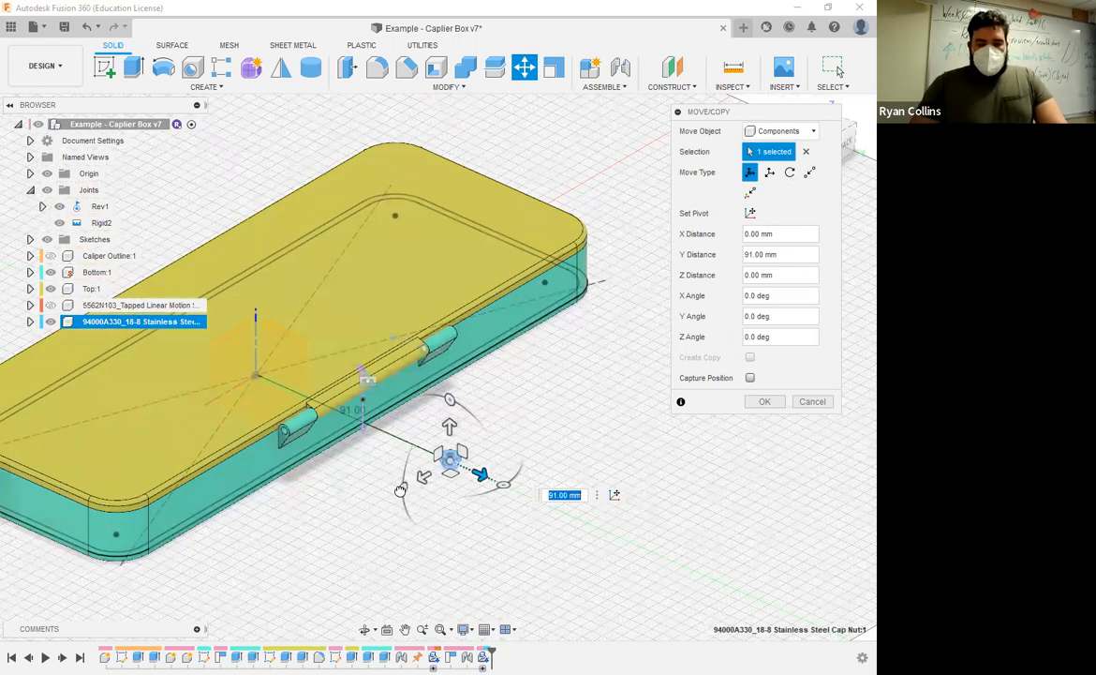
pyautogui.moveTo(424, 420); pyautogui.dragTo(450, 400)
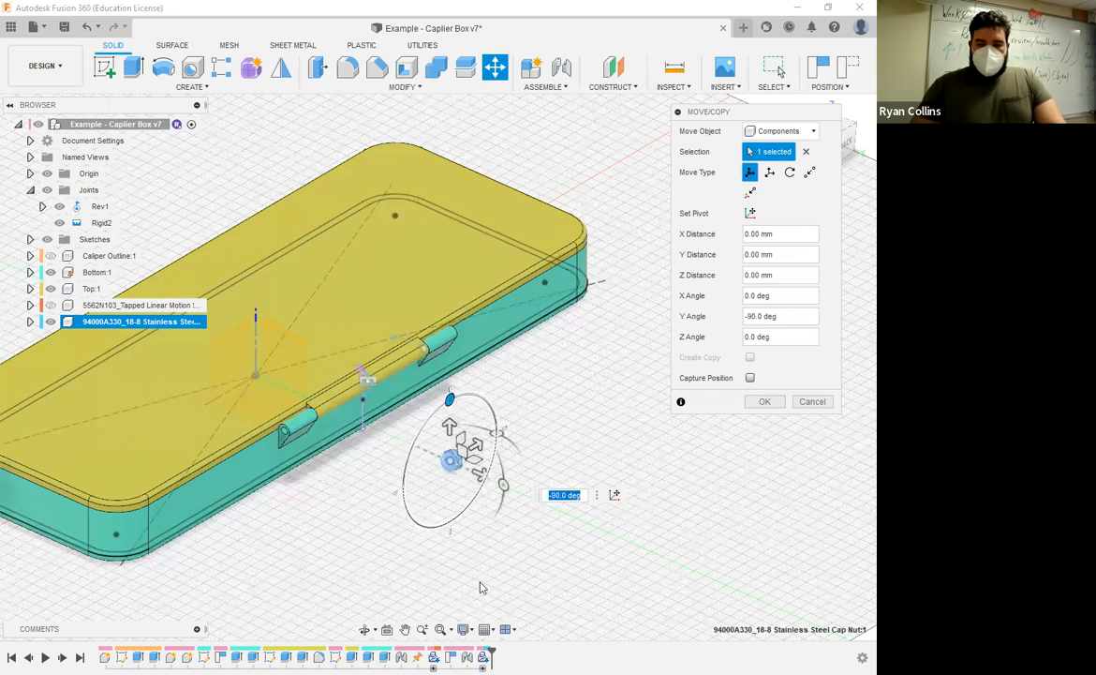
pyautogui.click(751, 379)
pyautogui.keyDown('shift'); pyautogui.moveTo(482, 587); pyautogui.dragTo(473, 509, button='middle'); pyautogui.keyUp('shift')
pyautogui.click(764, 401)
pyautogui.scroll(5, 477, 516)
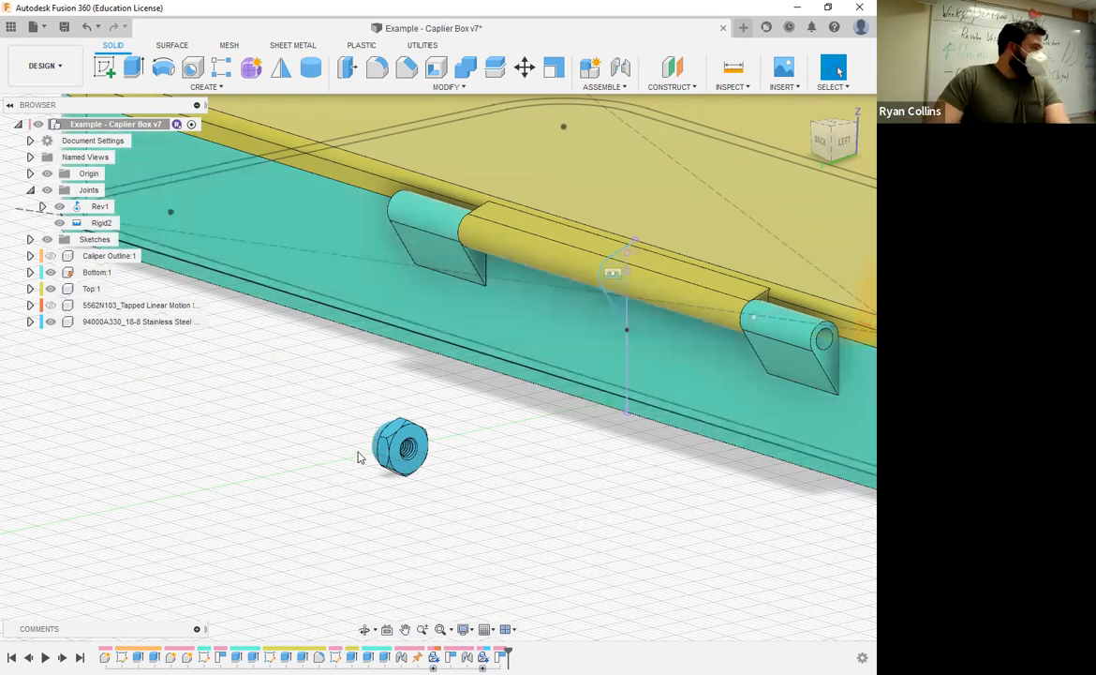
pyautogui.keyDown('shift'); pyautogui.moveTo(433, 435); pyautogui.dragTo(472, 400, button='middle'); pyautogui.keyUp('shift')
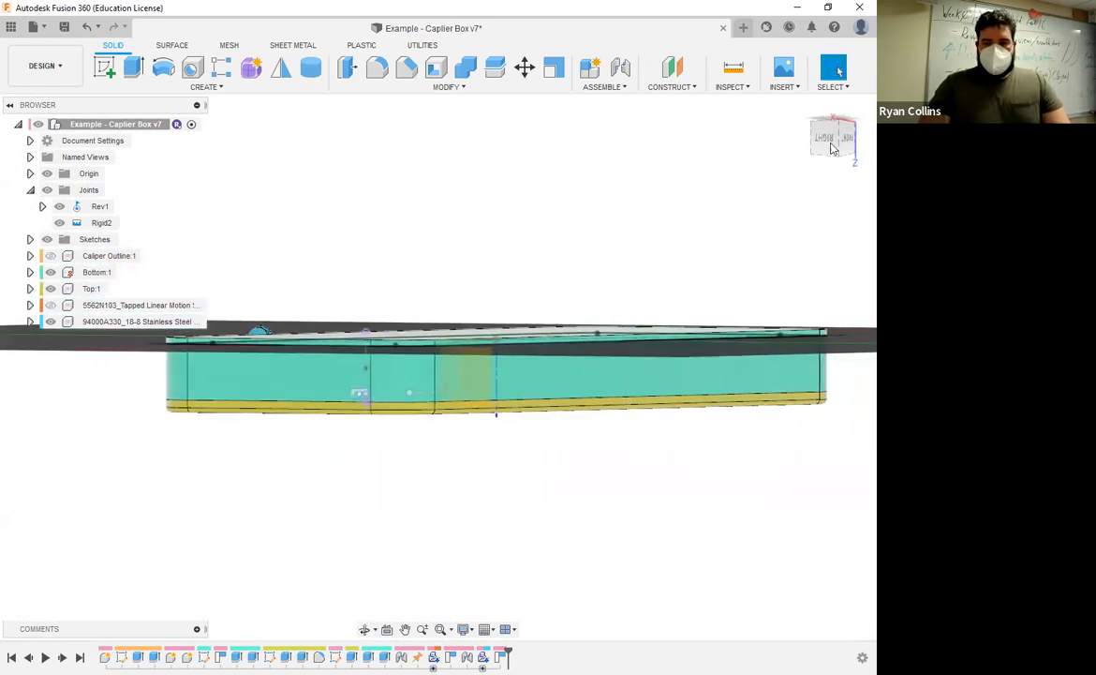
pyautogui.click(804, 109)
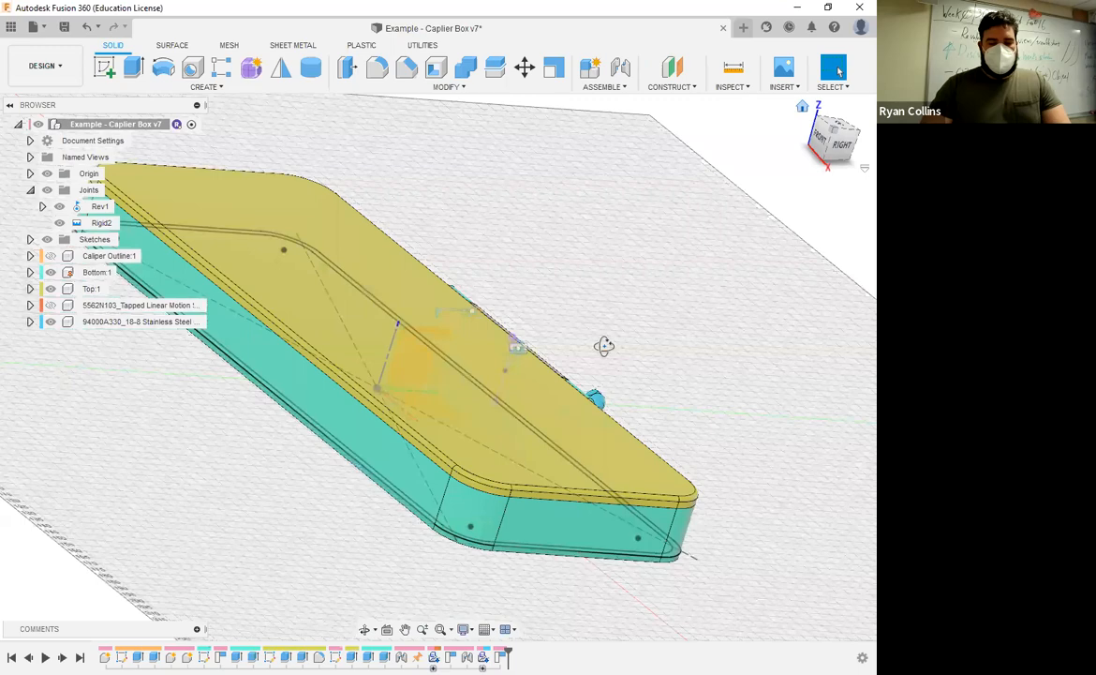
# Start a joint and snap its first origin to the centre of the cap nut's threaded opening.
pyautogui.keyDown('shift'); pyautogui.moveTo(469, 415); pyautogui.dragTo(786, 370, button='middle'); pyautogui.keyUp('shift')
pyautogui.scroll(5, 786, 371)
pyautogui.scroll(-3, 786, 370)
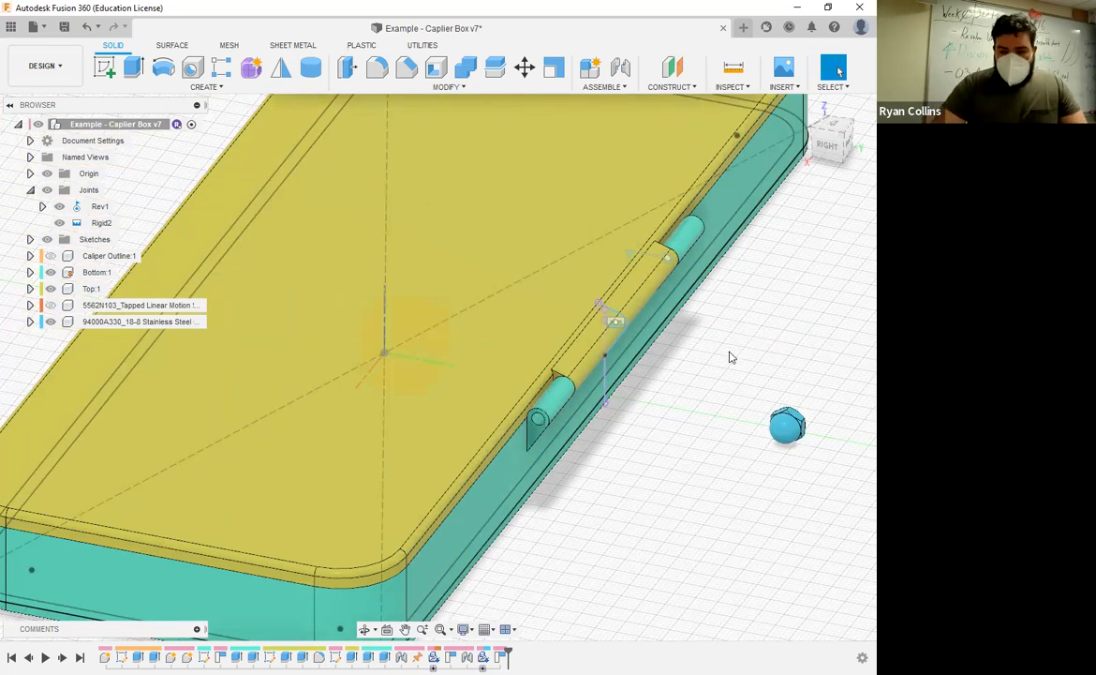
pyautogui.scroll(-4, 798, 319)
pyautogui.scroll(4, 744, 334)
pyautogui.keyDown('shift'); pyautogui.moveTo(740, 323); pyautogui.dragTo(654, 249, button='middle'); pyautogui.keyUp('shift')
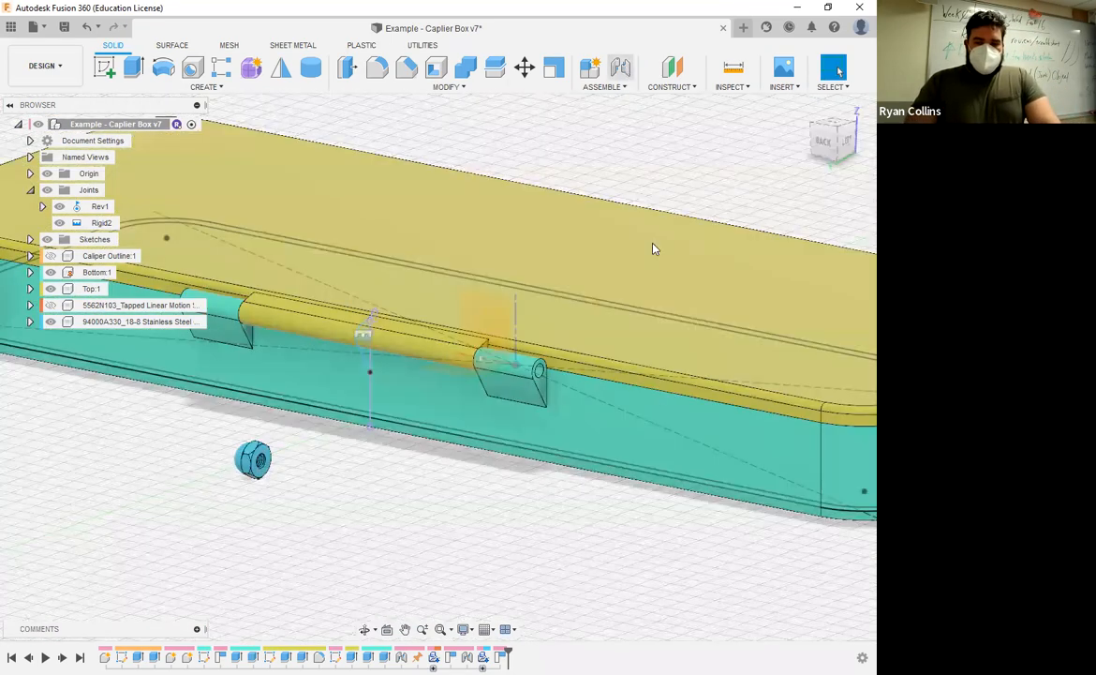
pyautogui.press('j')
pyautogui.scroll(-3, 319, 455)
pyautogui.scroll(6, 297, 440)
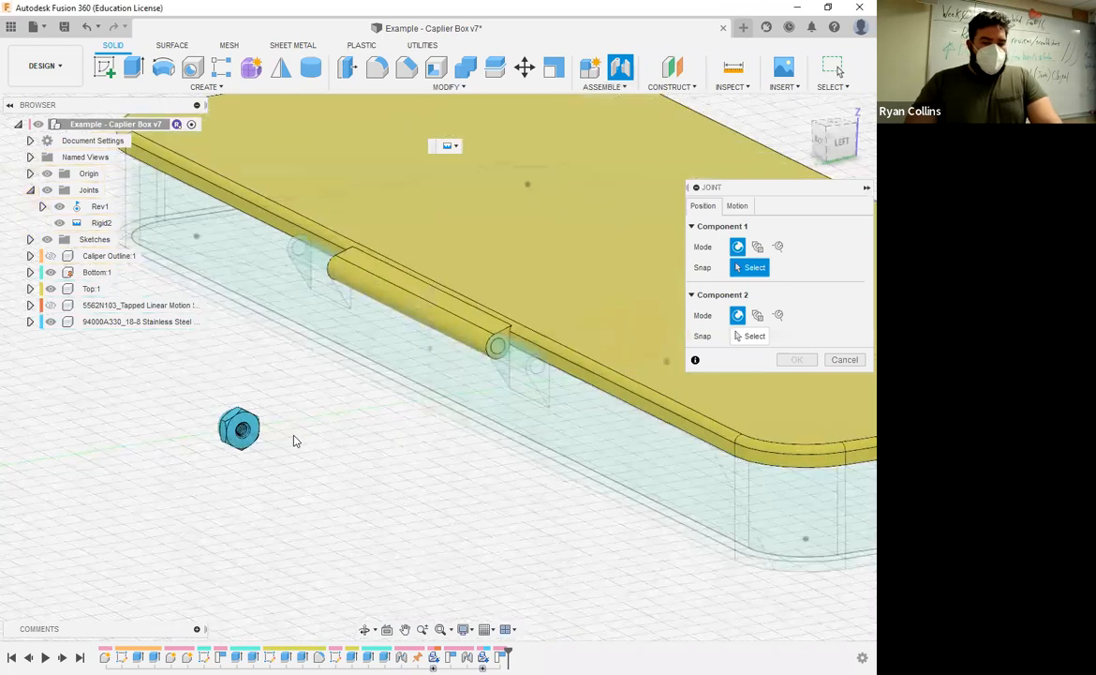
pyautogui.scroll(3, 283, 392)
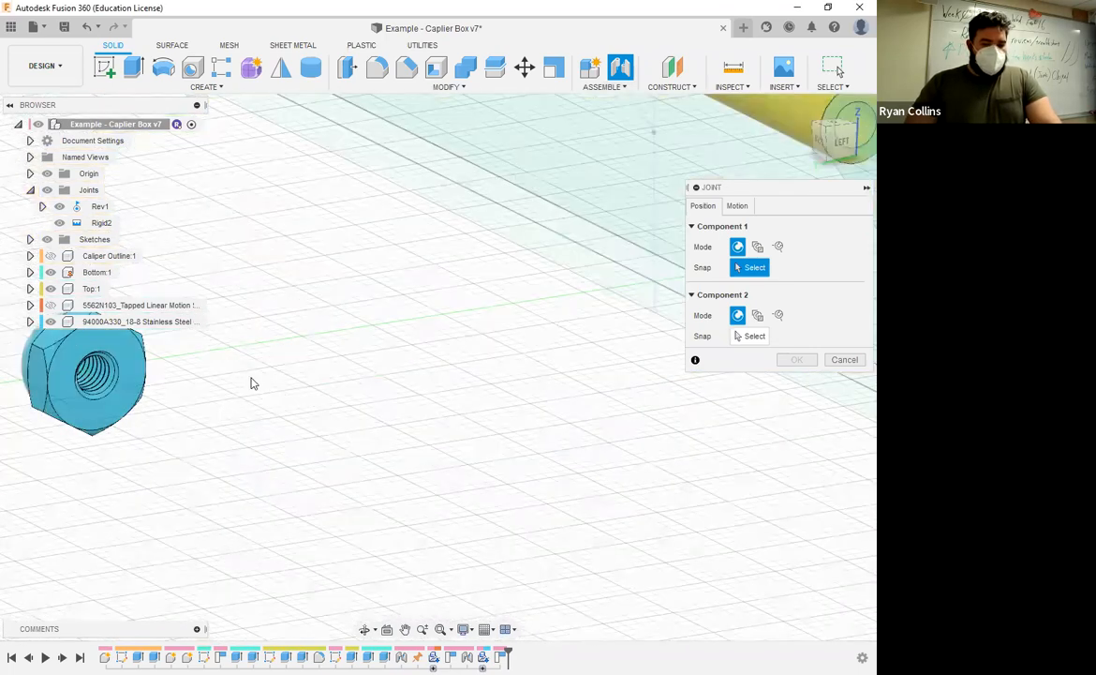
pyautogui.moveTo(250, 377); pyautogui.dragTo(421, 373, button='middle')
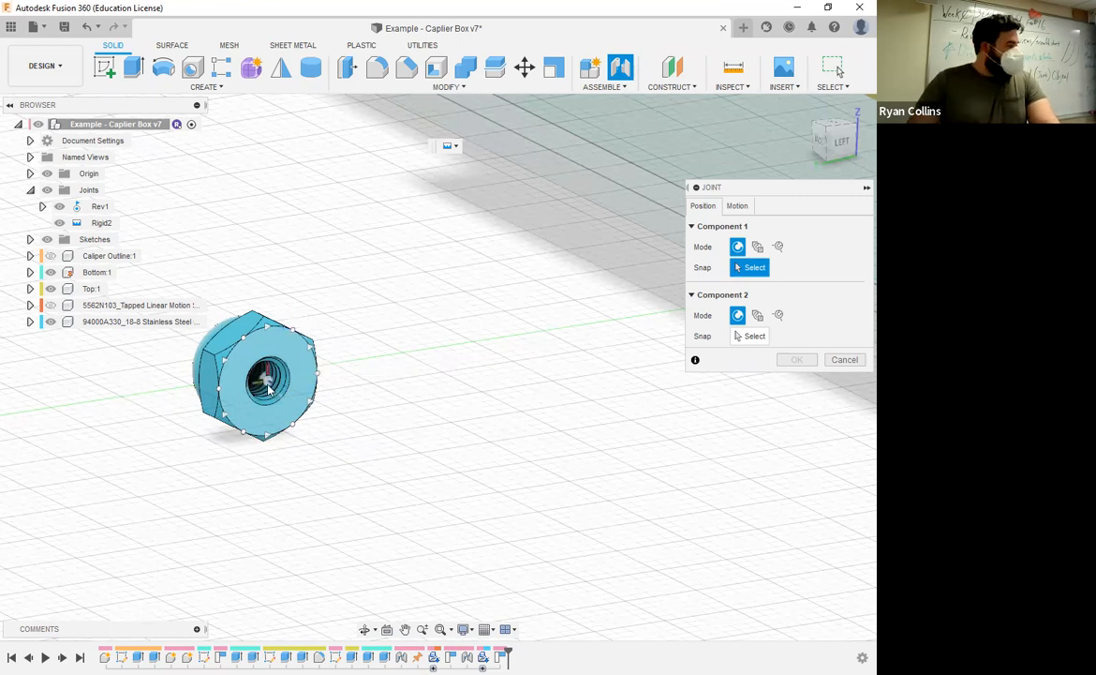
pyautogui.click(363, 415)
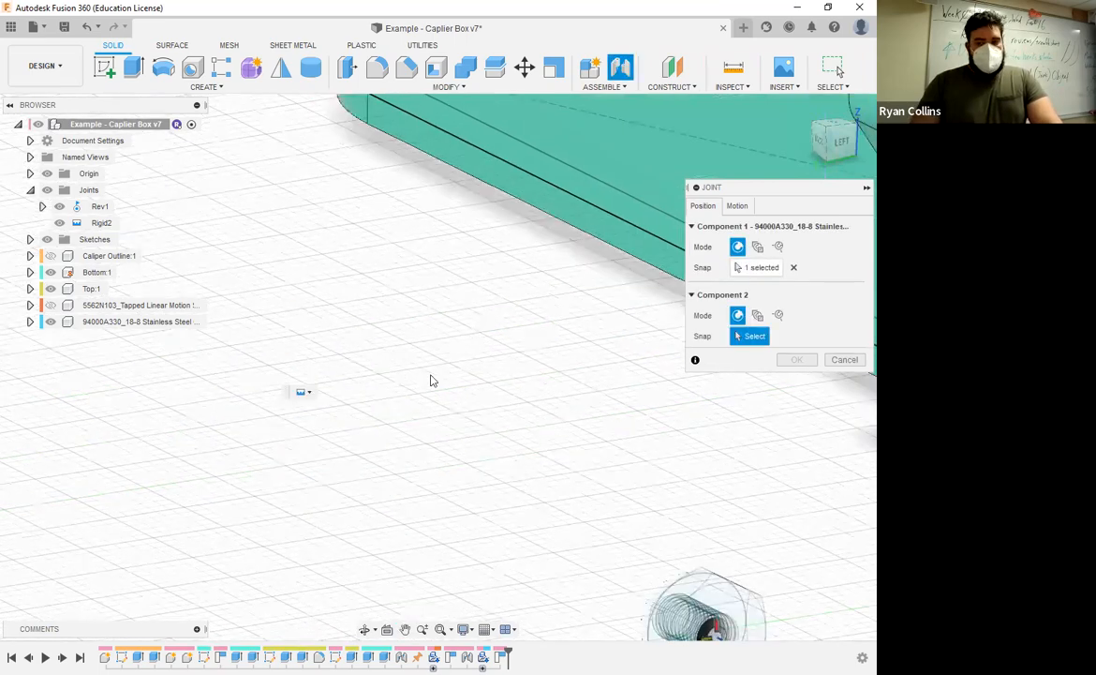
# Snap the joint's second origin to the outer hole of the nearby Bottom hinge knuckle and create it with Rigid motion.
pyautogui.scroll(-2, 434, 381)
pyautogui.keyDown('shift'); pyautogui.moveTo(150, 548); pyautogui.dragTo(555, 367, button='middle'); pyautogui.keyUp('shift')
pyautogui.scroll(3, 518, 401)
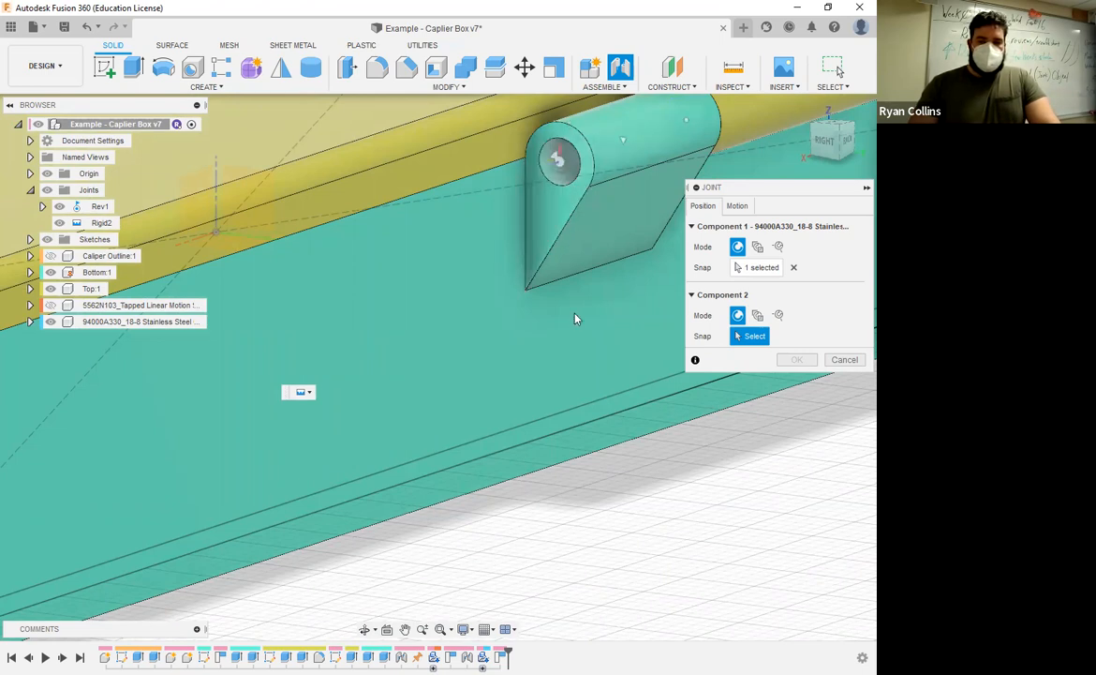
pyautogui.click(603, 353)
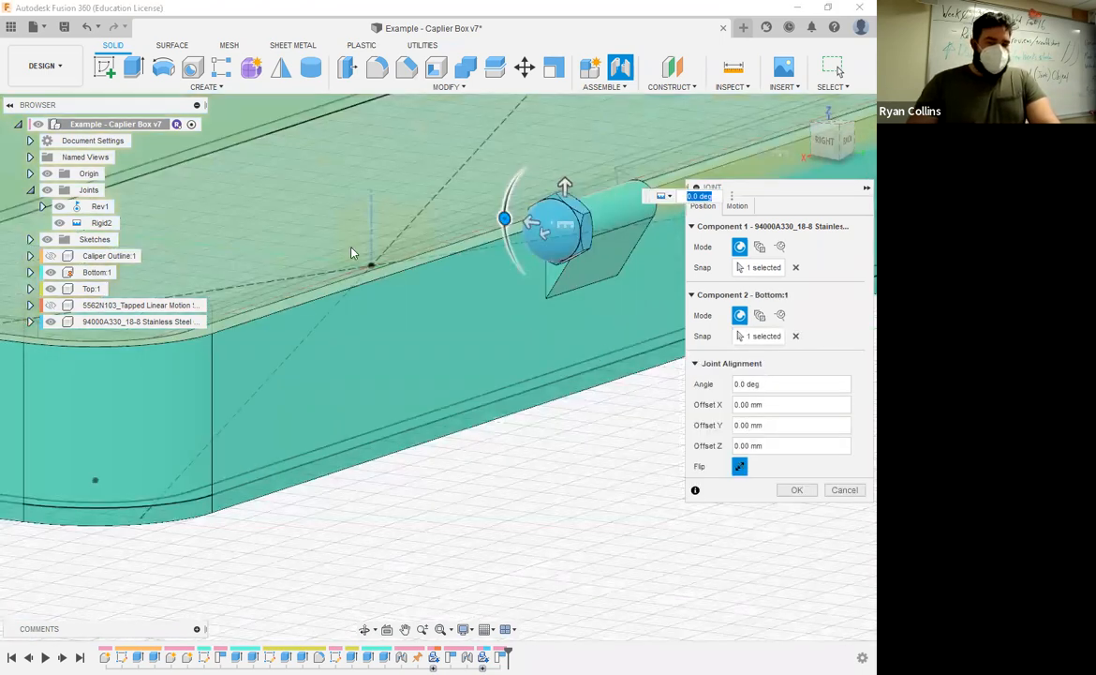
pyautogui.moveTo(351, 246); pyautogui.dragTo(185, 266, button='middle')
pyautogui.keyDown('shift'); pyautogui.moveTo(450, 382); pyautogui.dragTo(426, 274, button='middle'); pyautogui.keyUp('shift')
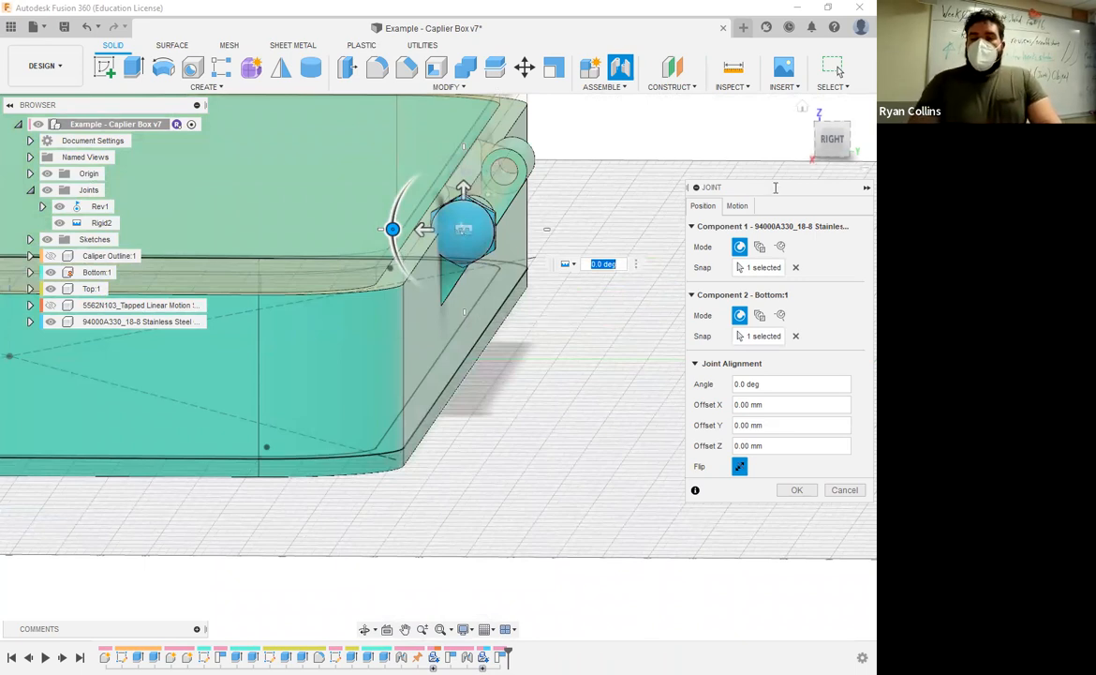
pyautogui.moveTo(724, 186); pyautogui.dragTo(661, 140)
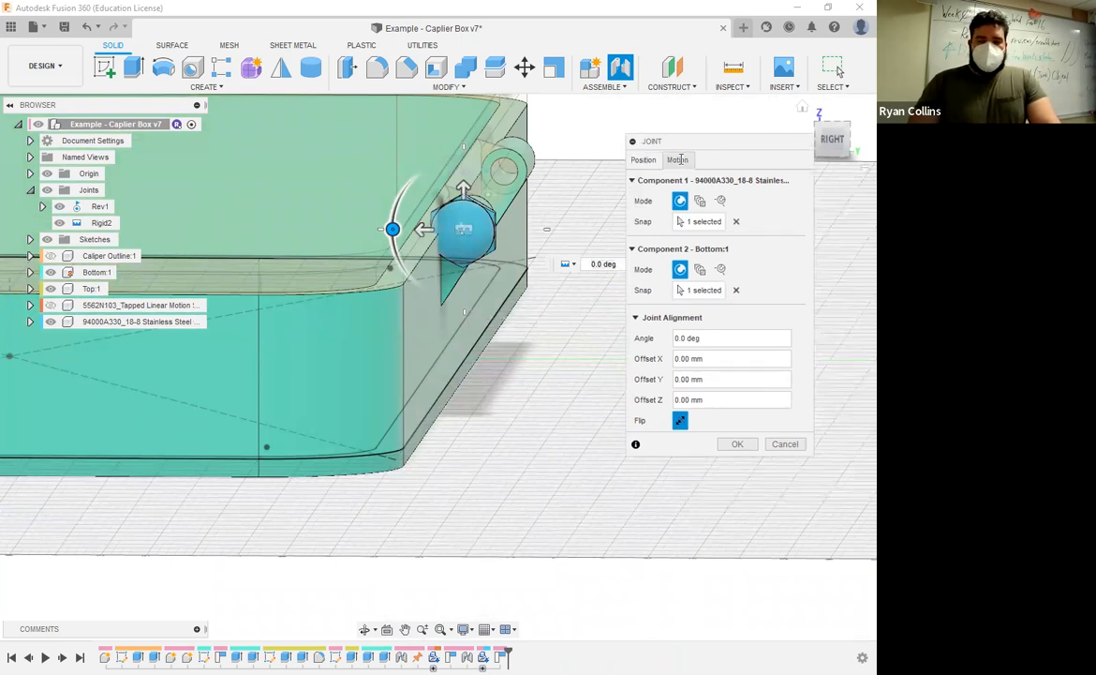
pyautogui.click(677, 160)
pyautogui.click(677, 202)
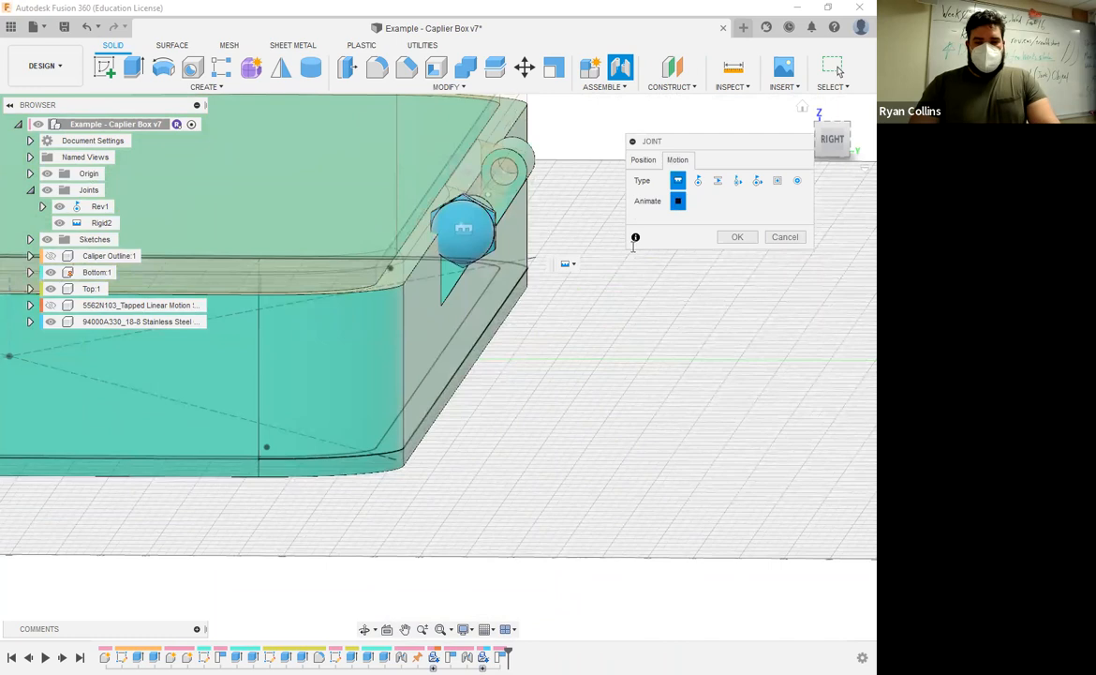
pyautogui.click(738, 238)
# Paste a copy of the jointed cap nut, moving it 50 mm along Y and rotating it 180 degrees about X.
pyautogui.keyDown('shift'); pyautogui.moveTo(692, 321); pyautogui.dragTo(651, 386, button='middle'); pyautogui.keyUp('shift')
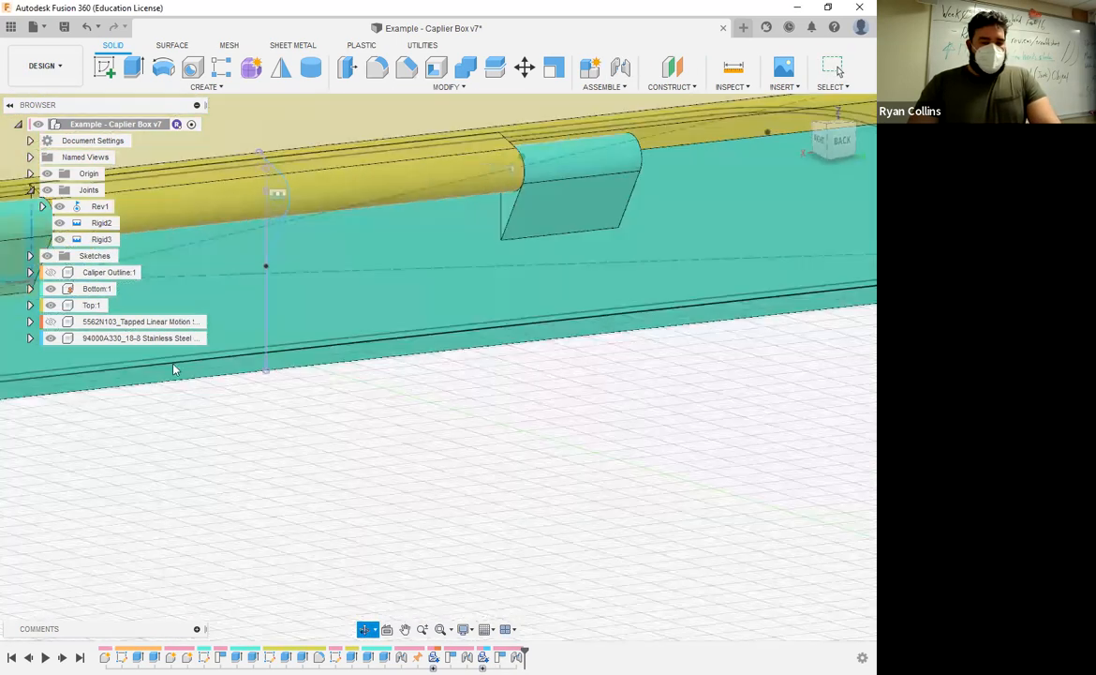
pyautogui.click(114, 339)
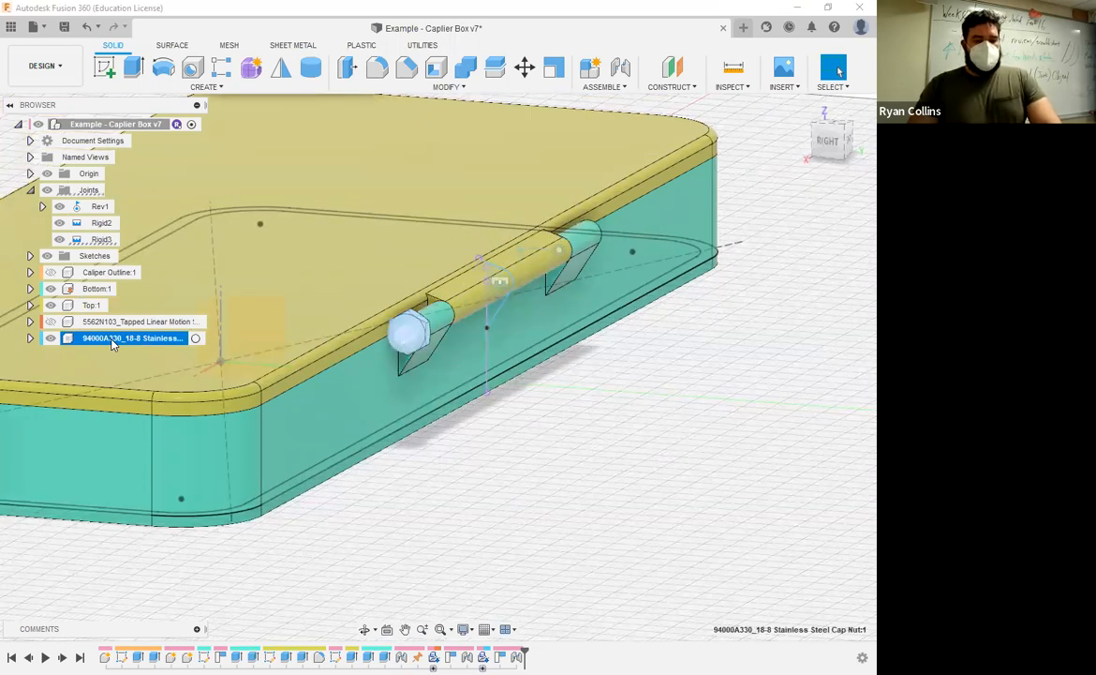
pyautogui.hotkey('ctrl', 'v')
pyautogui.scroll(-3, 462, 496)
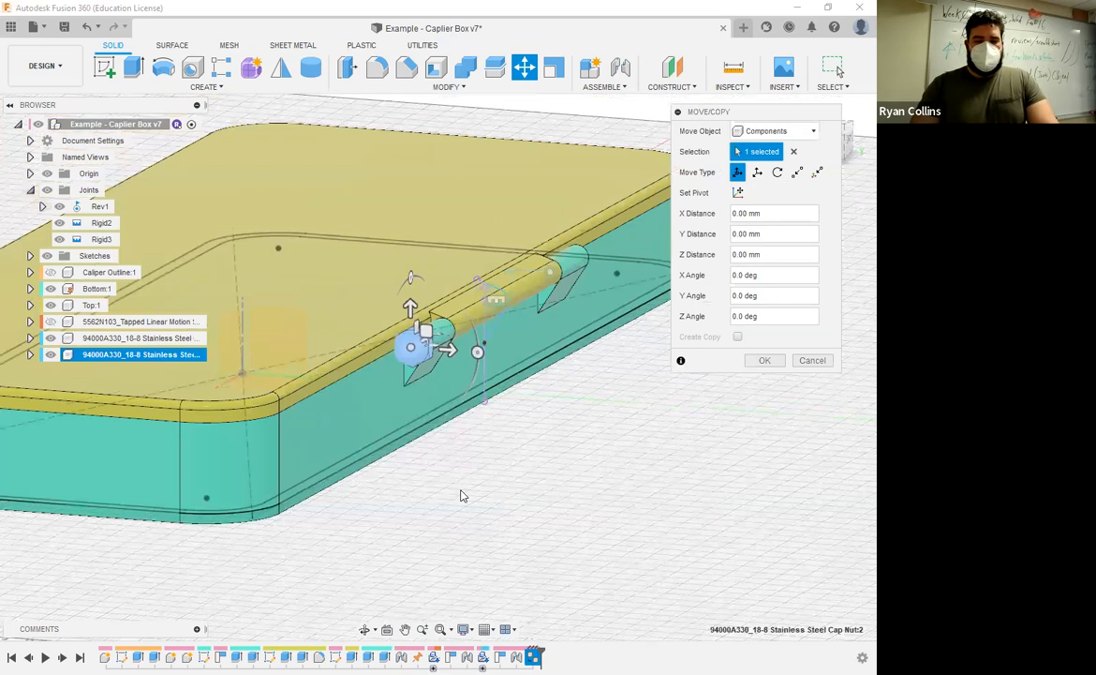
pyautogui.moveTo(405, 477); pyautogui.dragTo(333, 491, button='middle')
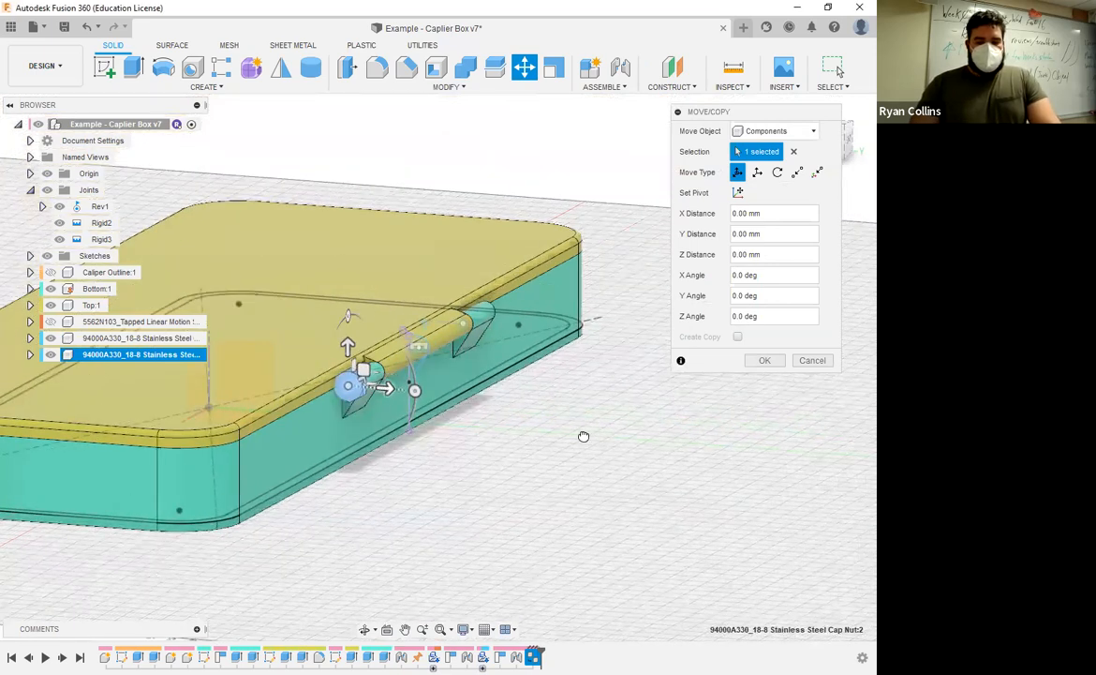
pyautogui.moveTo(383, 387); pyautogui.dragTo(586, 401)
pyautogui.keyDown('shift'); pyautogui.moveTo(519, 488); pyautogui.dragTo(438, 445, button='middle'); pyautogui.keyUp('shift')
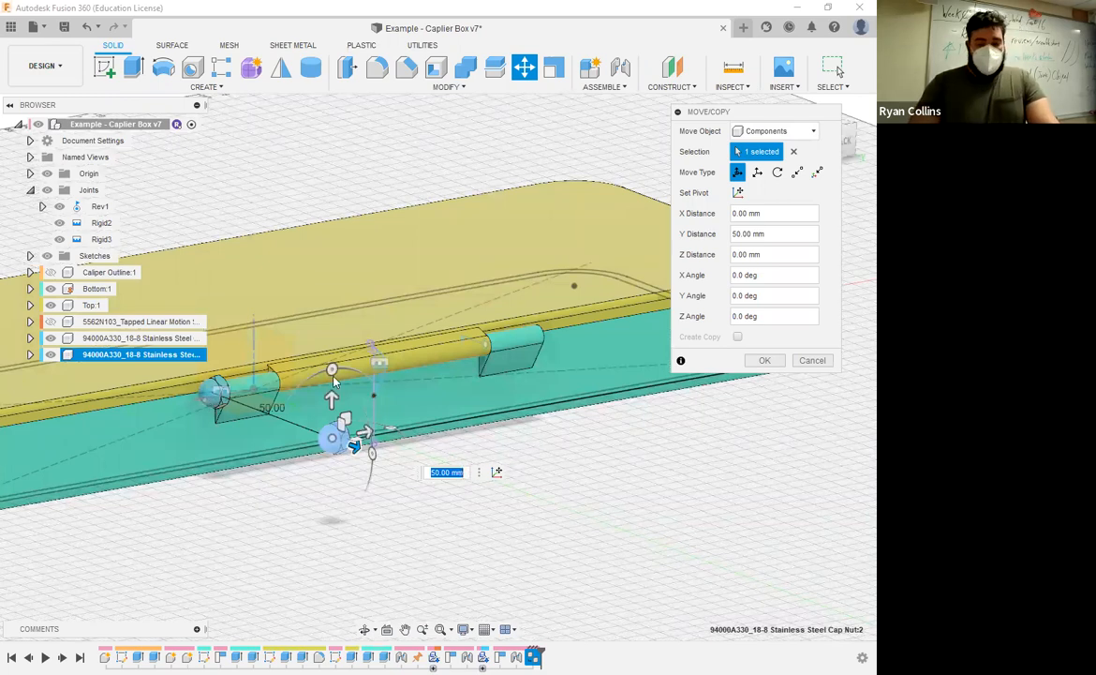
pyautogui.moveTo(393, 429); pyautogui.dragTo(179, 425)
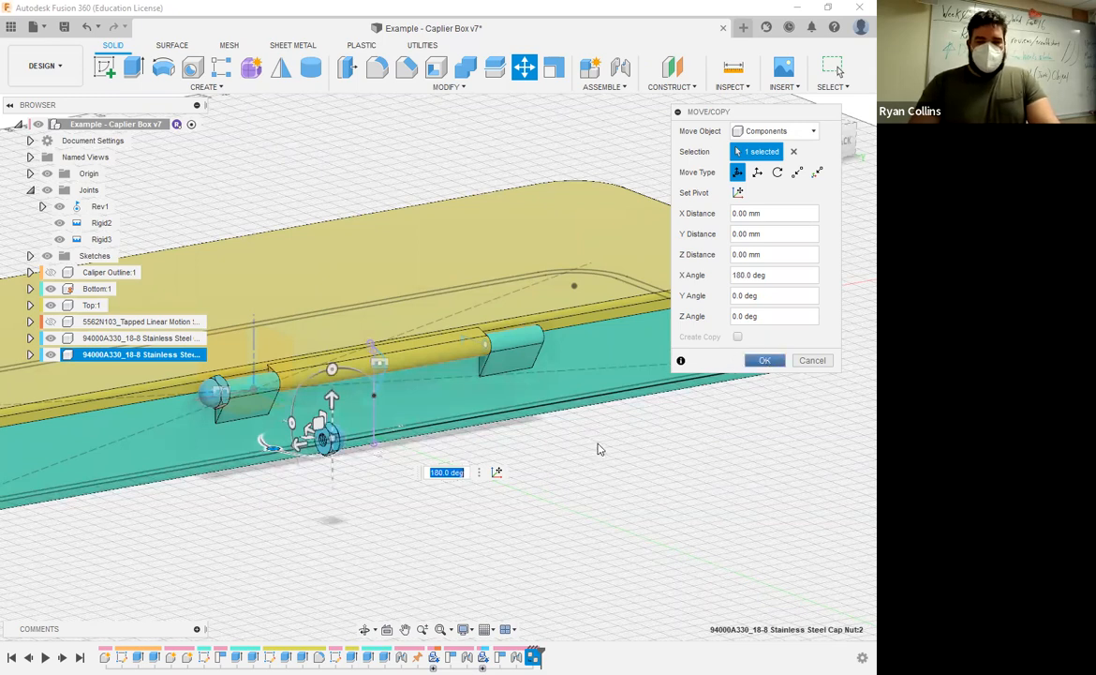
pyautogui.press('Return')
# Join the copied cap nut's threaded opening rigidly to the outer hole of the opposite Bottom hinge knuckle.
pyautogui.click(627, 72)
pyautogui.scroll(5, 307, 454)
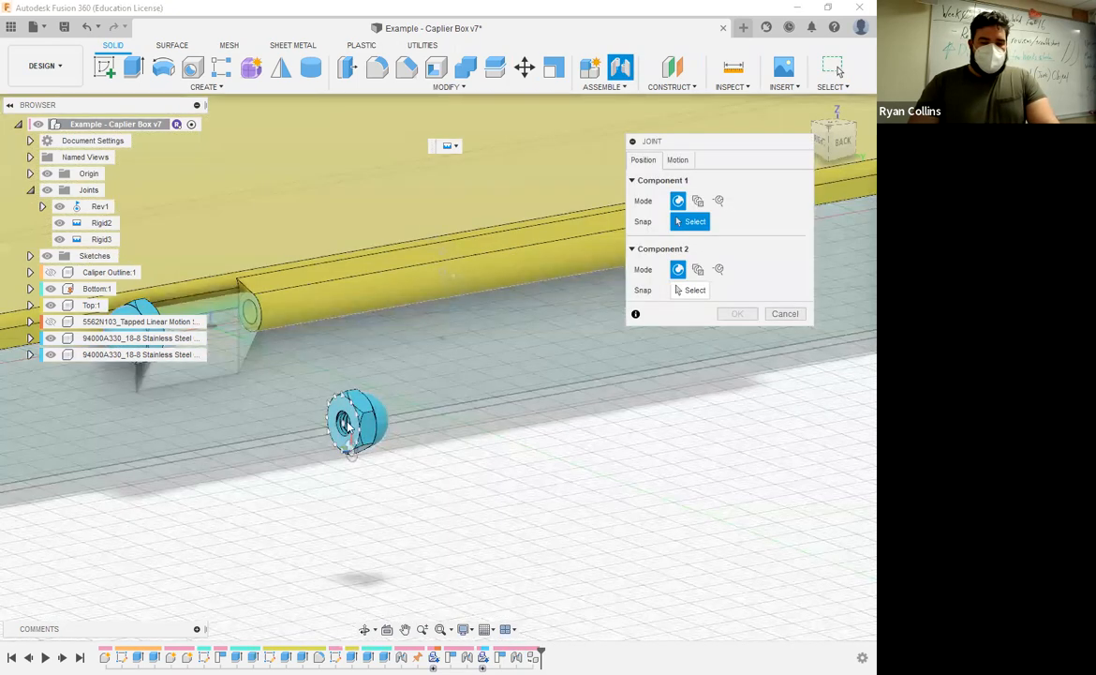
pyautogui.click(345, 424)
pyautogui.scroll(5, 494, 415)
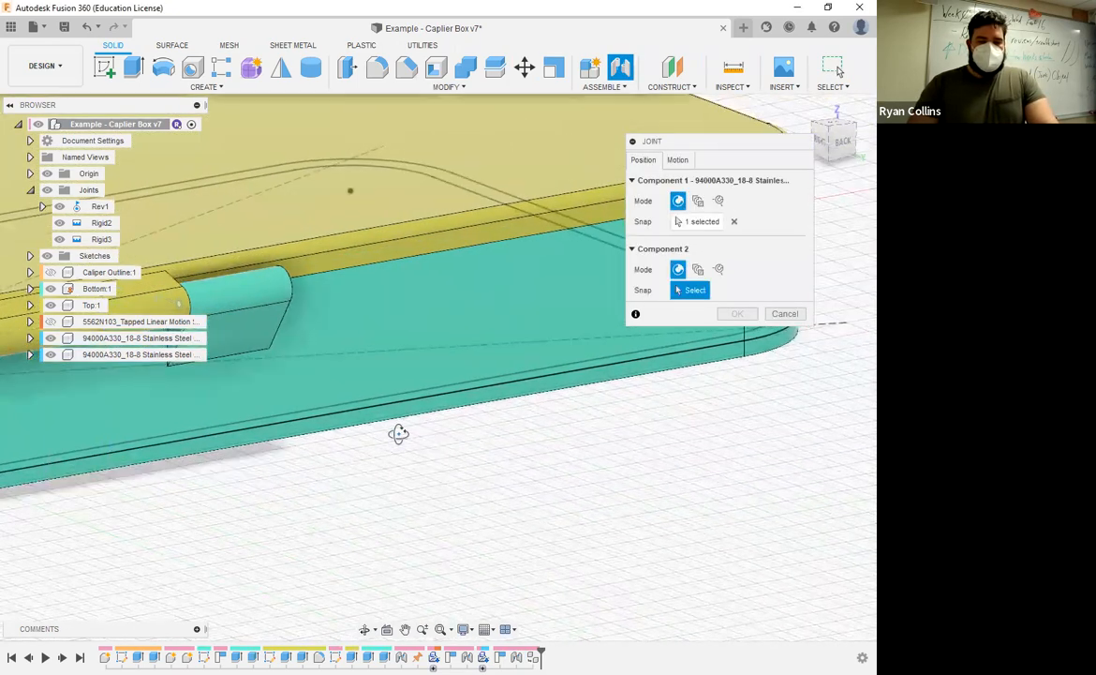
pyautogui.keyDown('shift'); pyautogui.moveTo(317, 206); pyautogui.dragTo(311, 267, button='middle'); pyautogui.keyUp('shift')
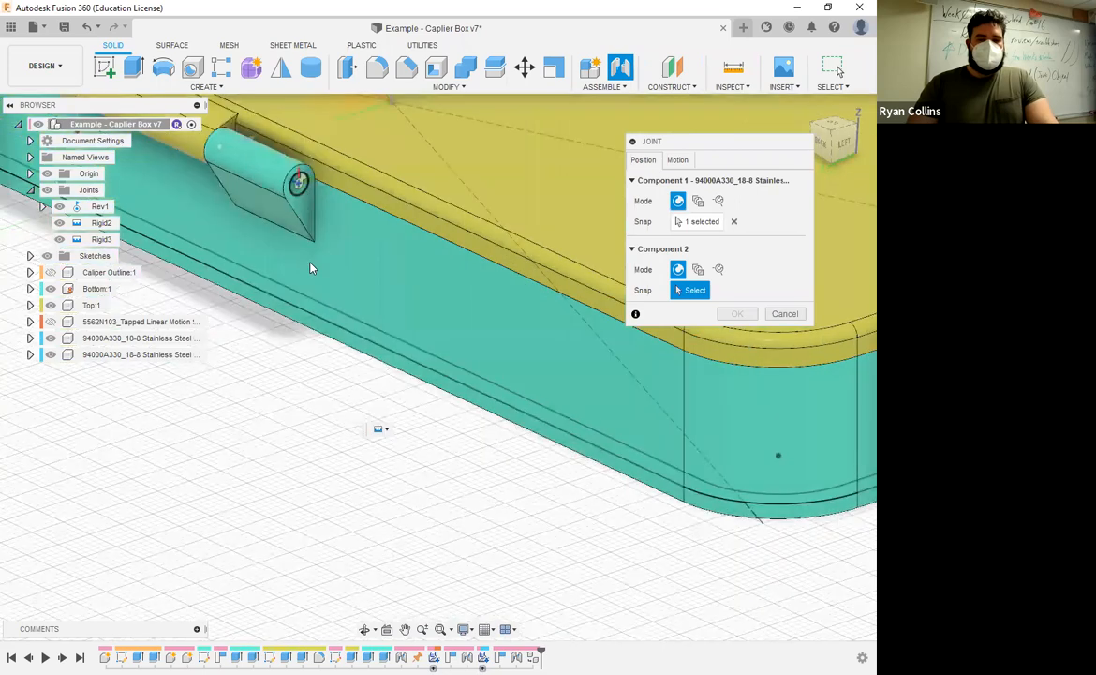
pyautogui.click(311, 268)
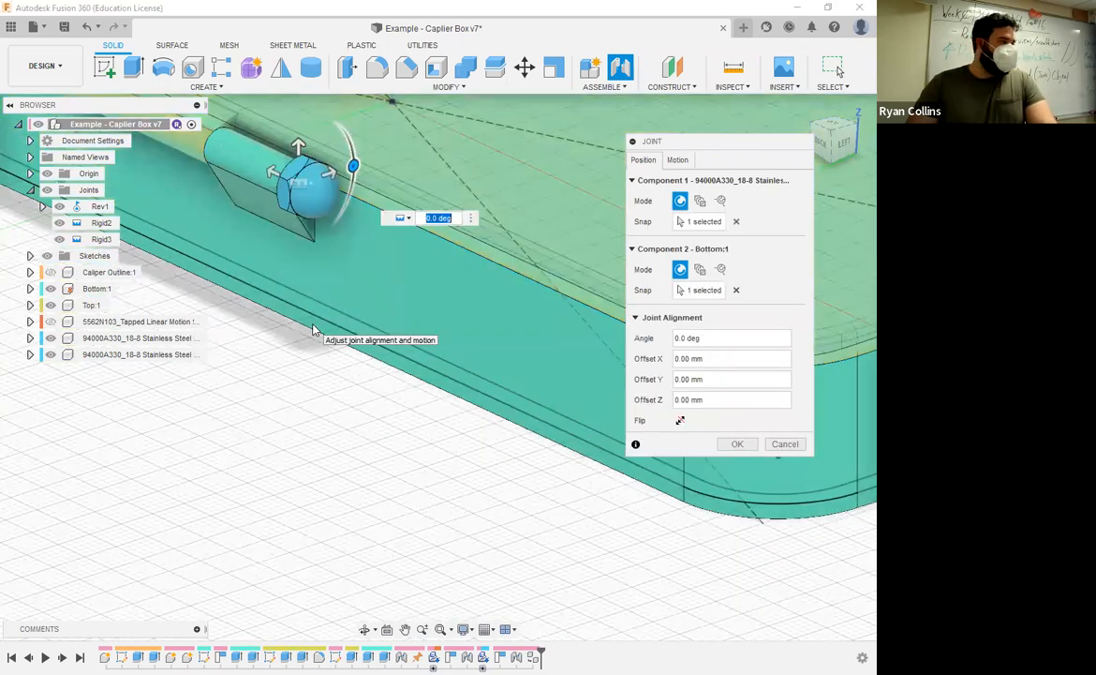
pyautogui.click(737, 443)
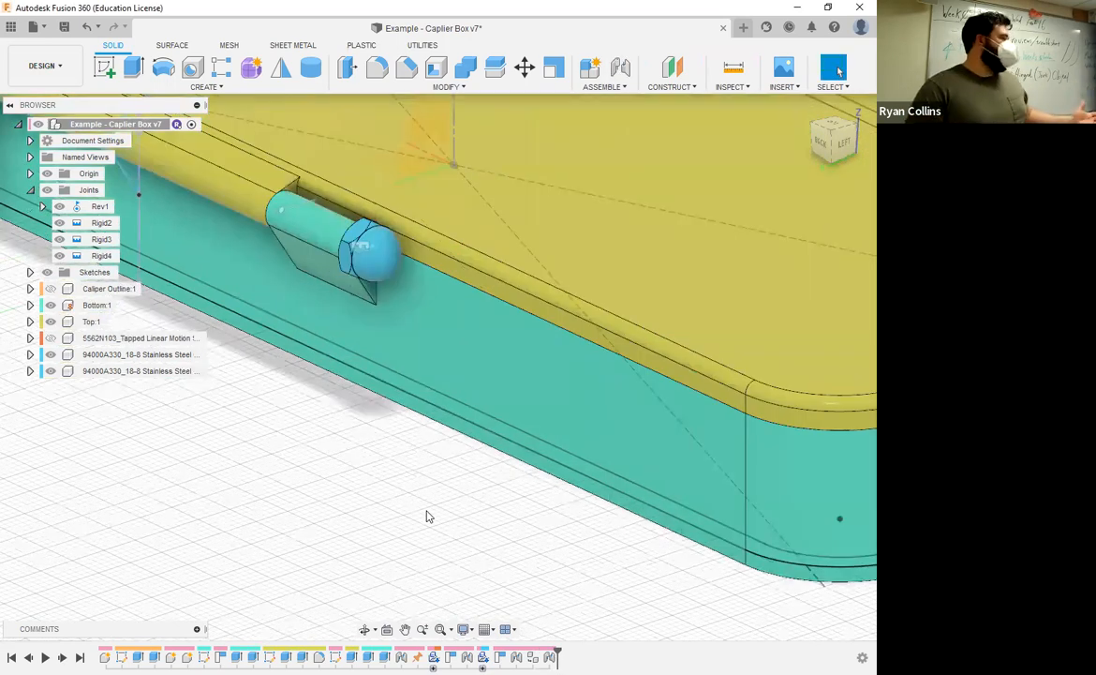
# Save the design with the version description "Hardware Added".
pyautogui.scroll(-6, 428, 515)
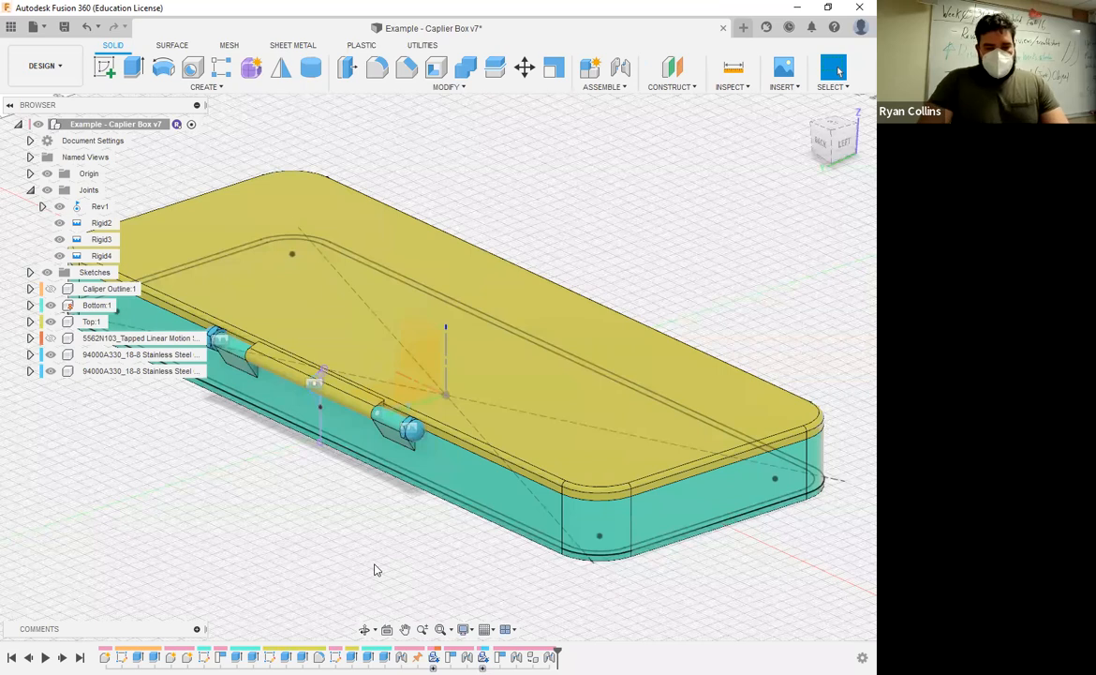
pyautogui.hotkey('ctrl', 's')
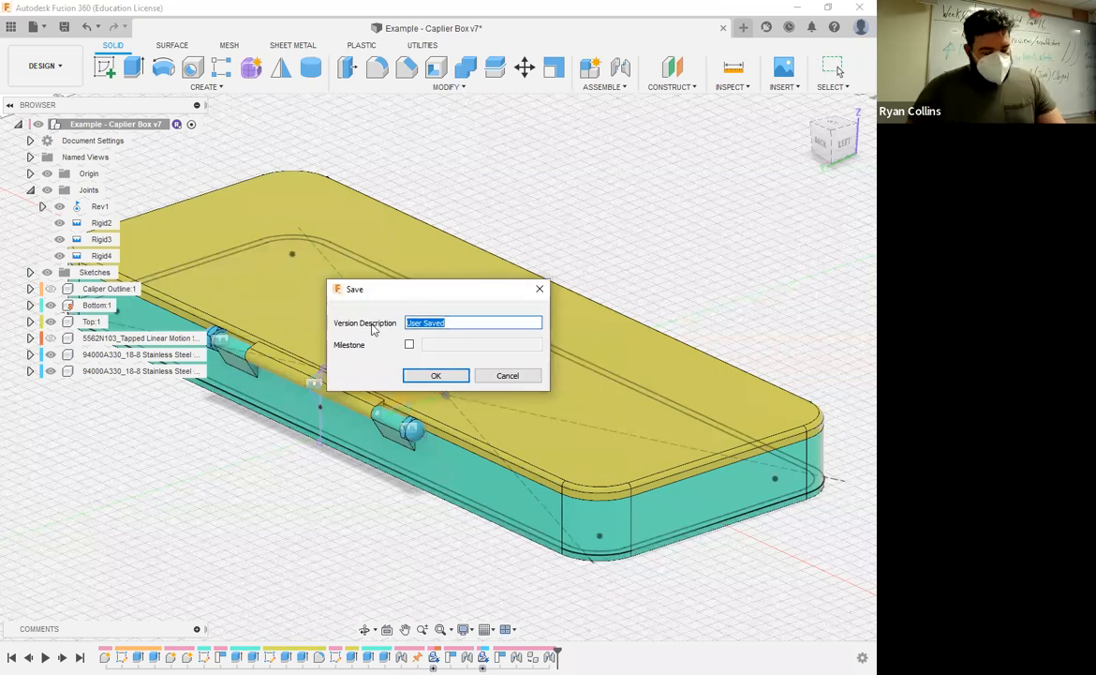
pyautogui.write('Hardware Added')
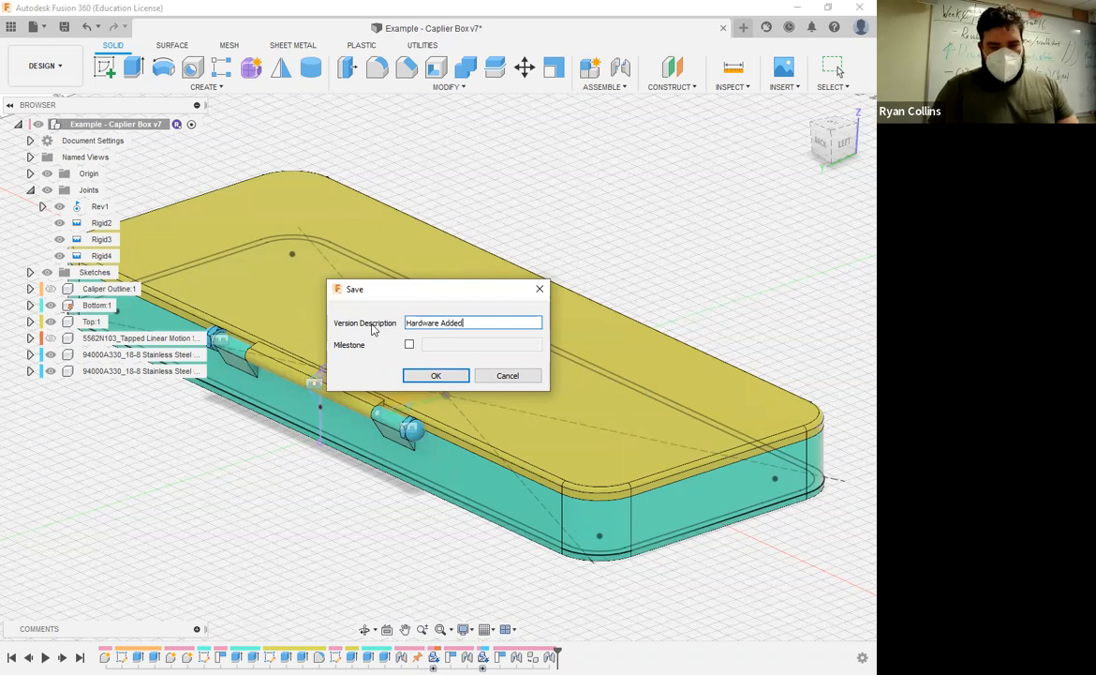
pyautogui.press('Return')
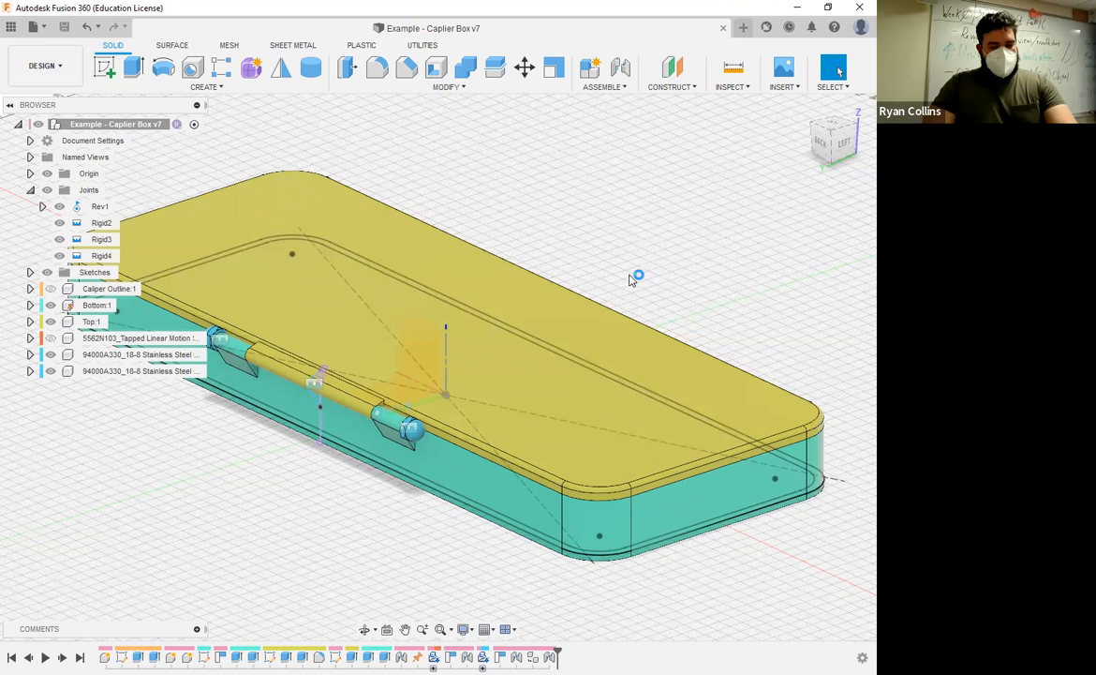
pyautogui.moveTo(616, 321); pyautogui.dragTo(442, 297)
pyautogui.moveTo(434, 377); pyautogui.dragTo(379, 355)
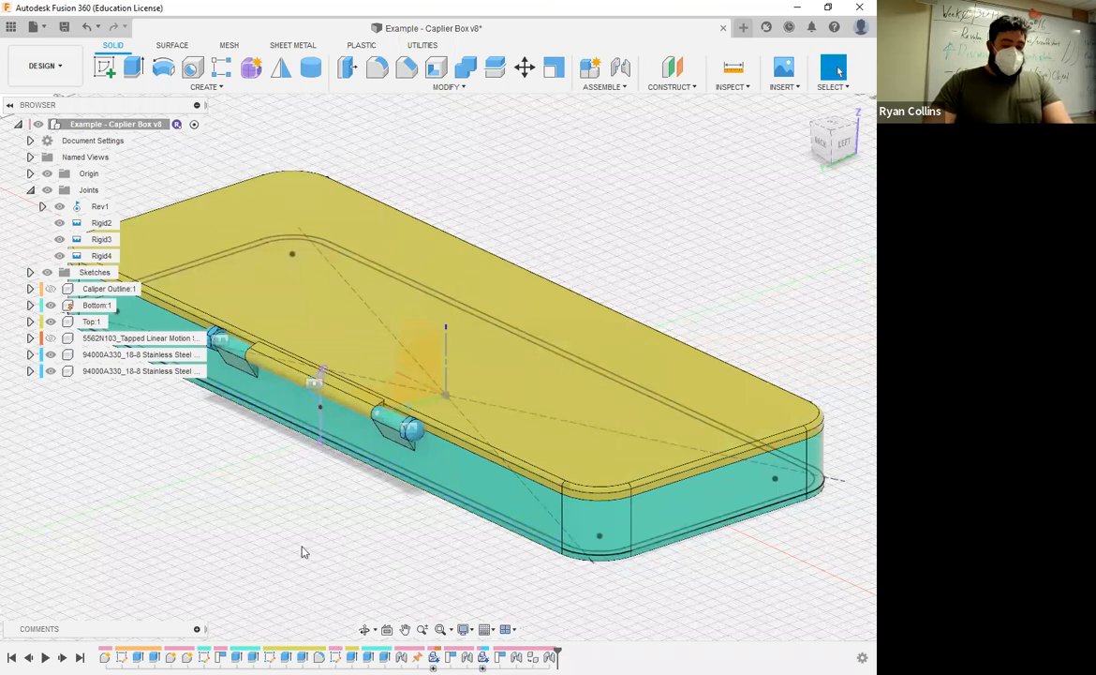
# Hide the Top component and show the Caliper Outline component inside the Bottom.
pyautogui.click(56, 322)
pyautogui.click(53, 323)
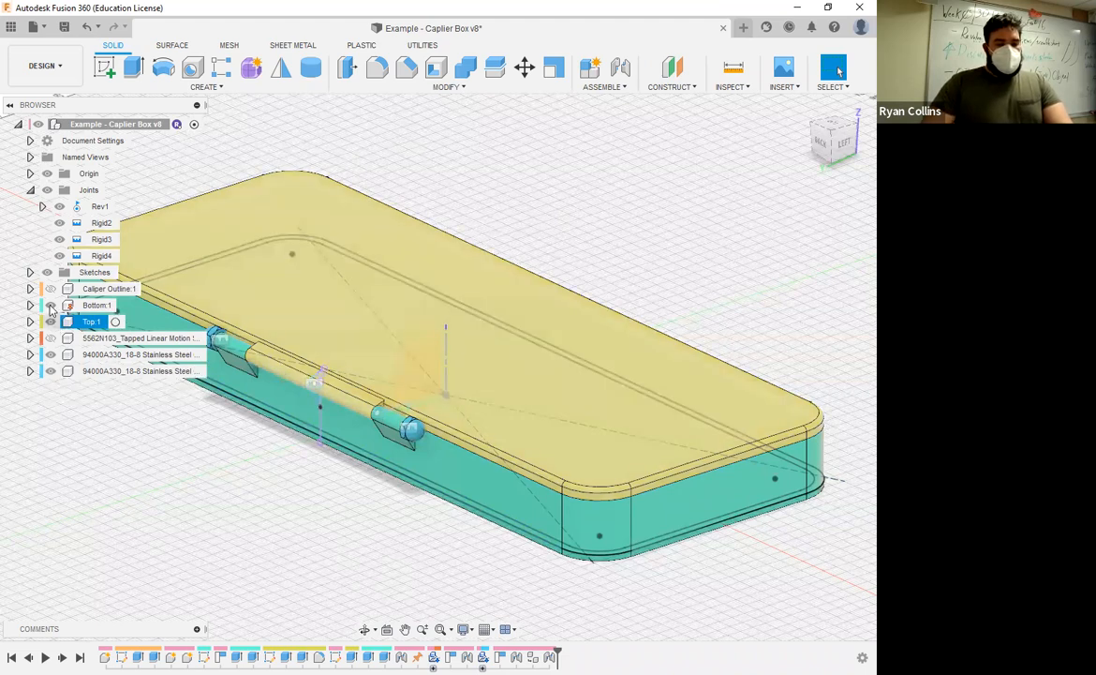
pyautogui.click(50, 307)
pyautogui.click(51, 307)
pyautogui.click(52, 291)
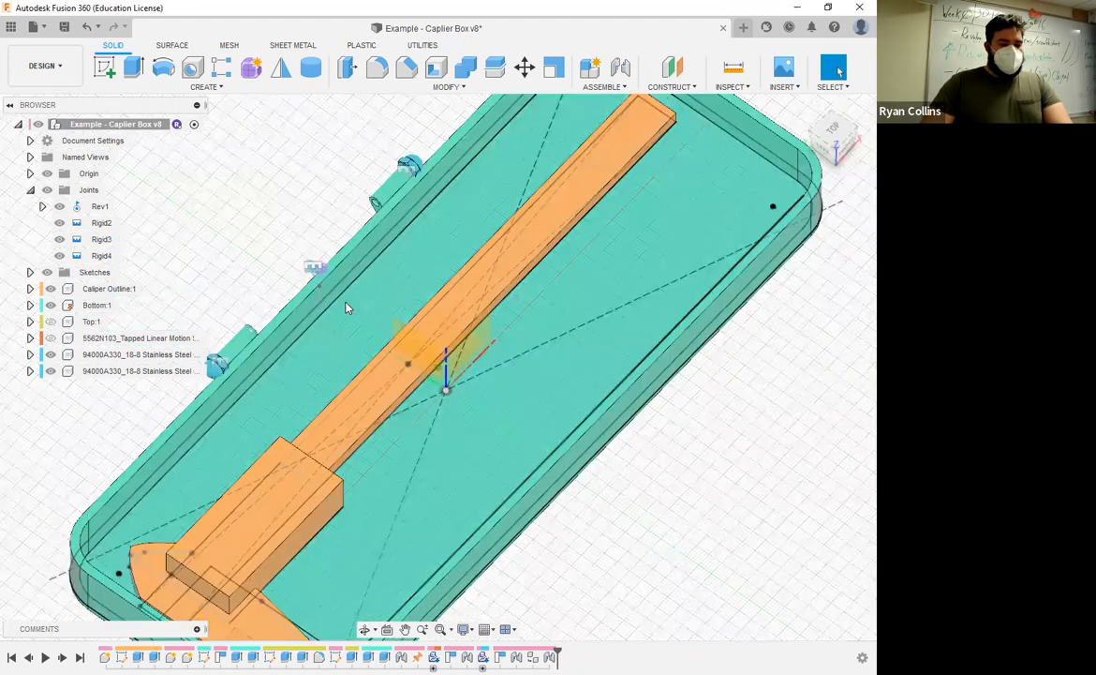
pyautogui.keyDown('shift'); pyautogui.moveTo(396, 368); pyautogui.dragTo(397, 368, button='middle'); pyautogui.keyUp('shift')
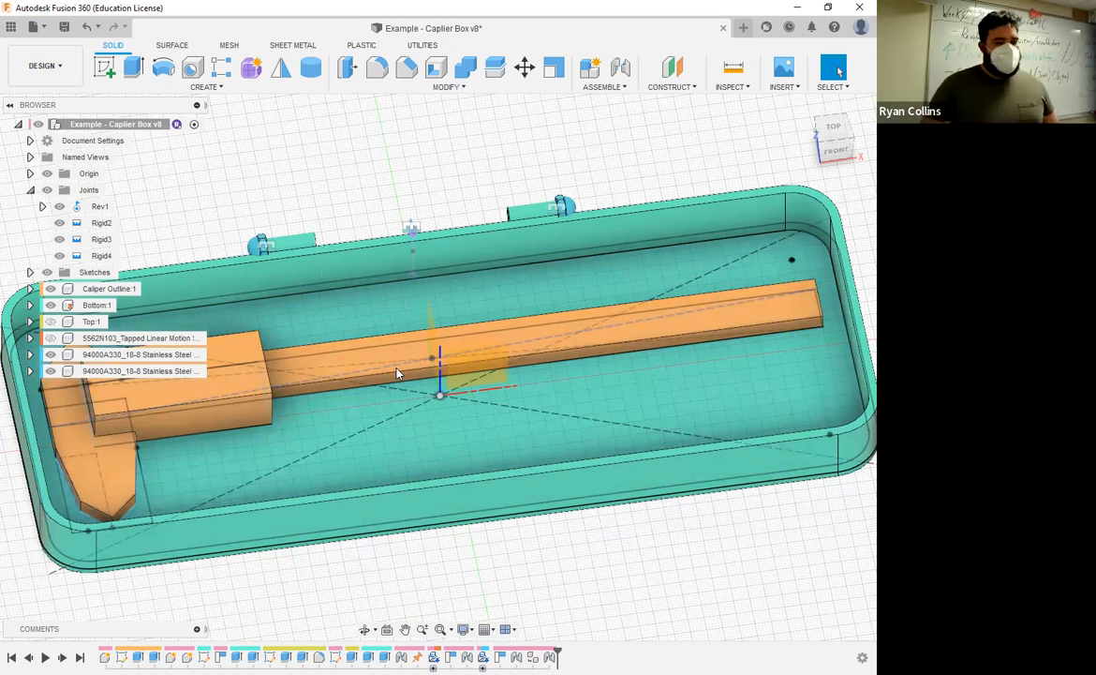
pyautogui.scroll(-3, 410, 455)
pyautogui.moveTo(409, 455); pyautogui.dragTo(508, 466, button='middle')
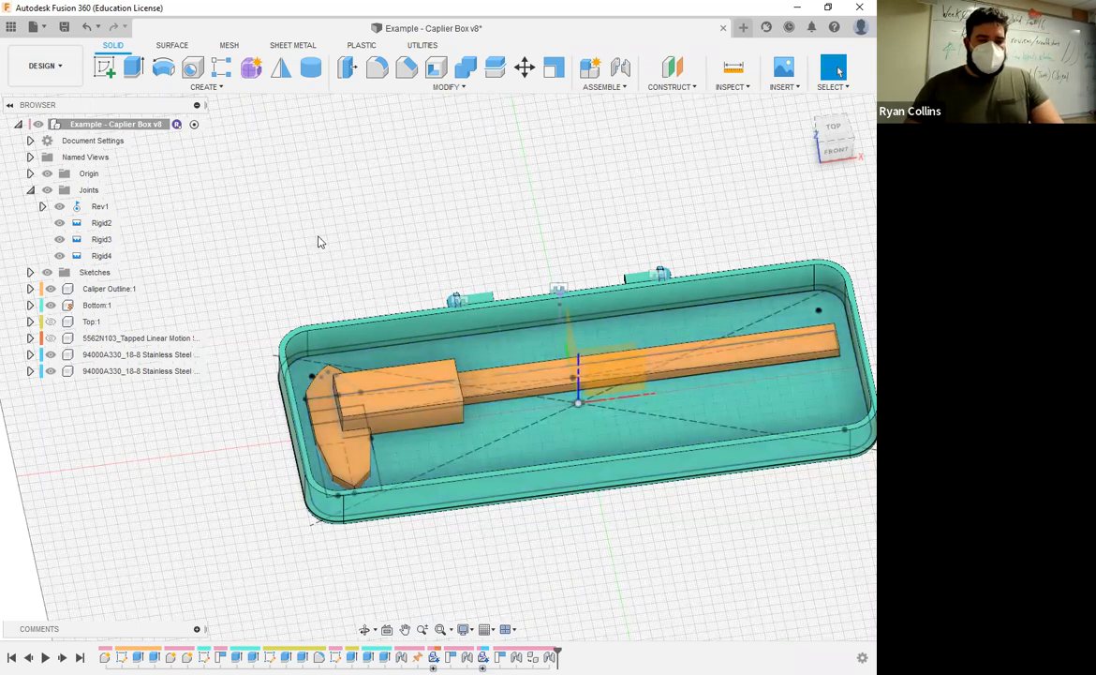
# Create an internal Standard component named Insert under the top-level design and activate it.
pyautogui.click(590, 71)
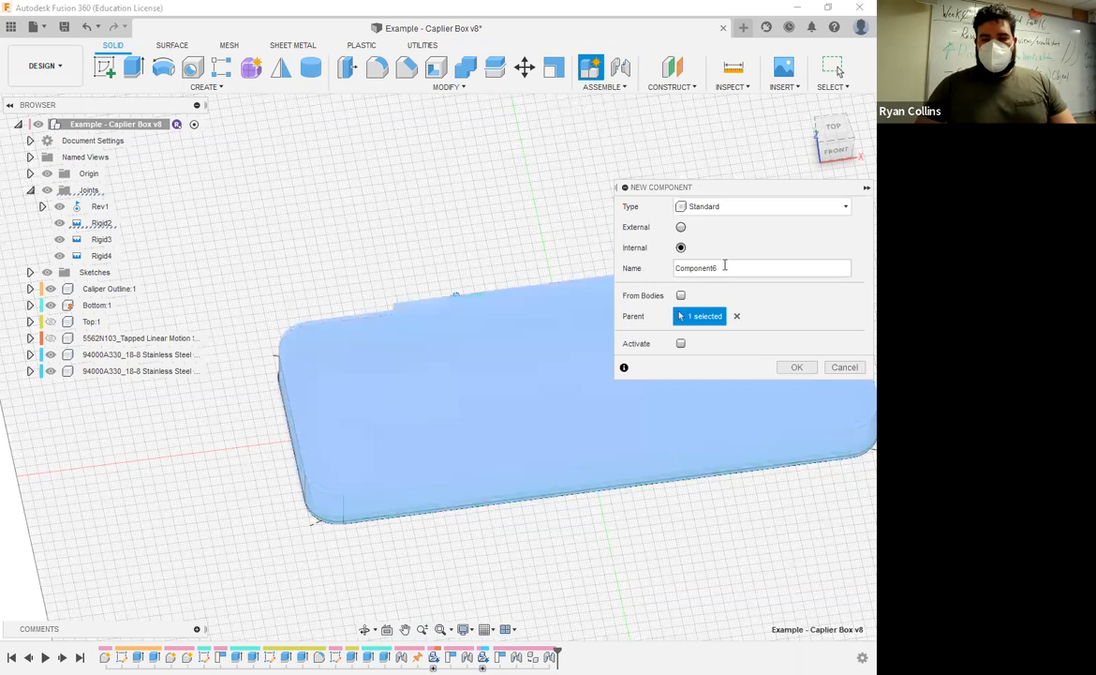
pyautogui.doubleClick(724, 267)
pyautogui.write('Insert')
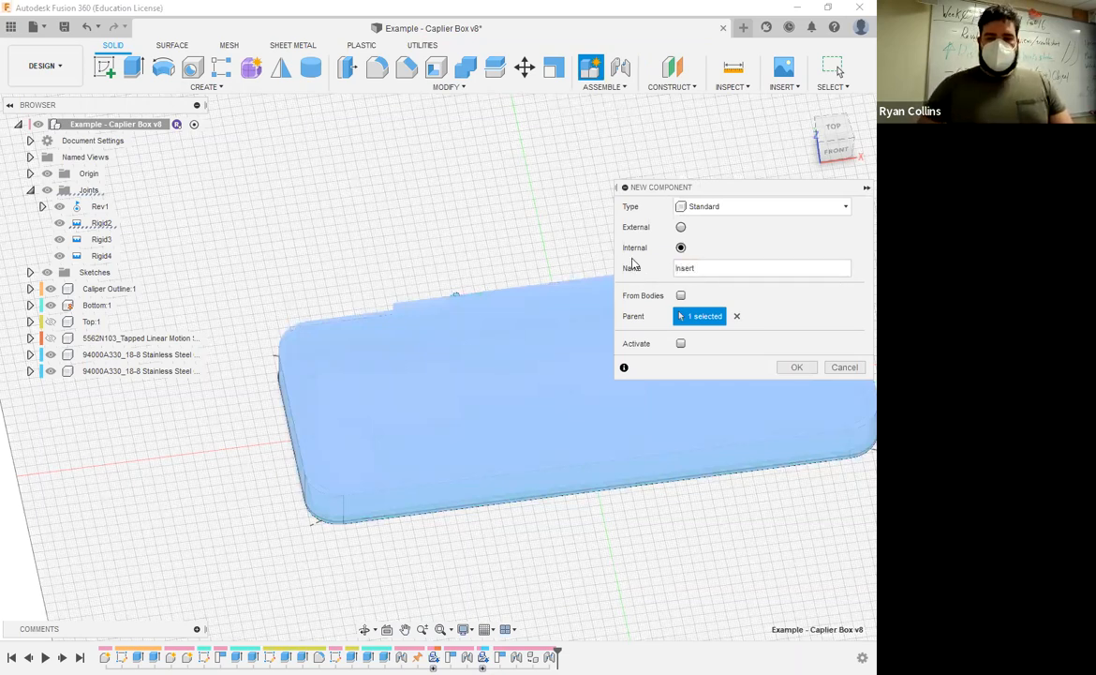
pyautogui.press('Return')
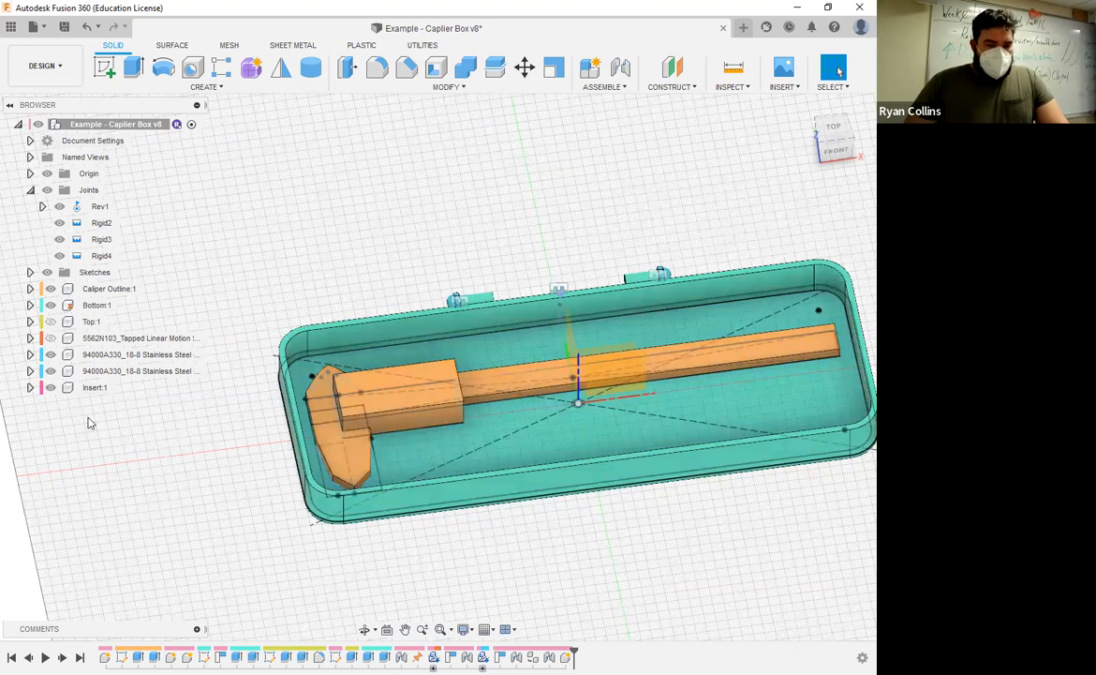
pyautogui.click(117, 388)
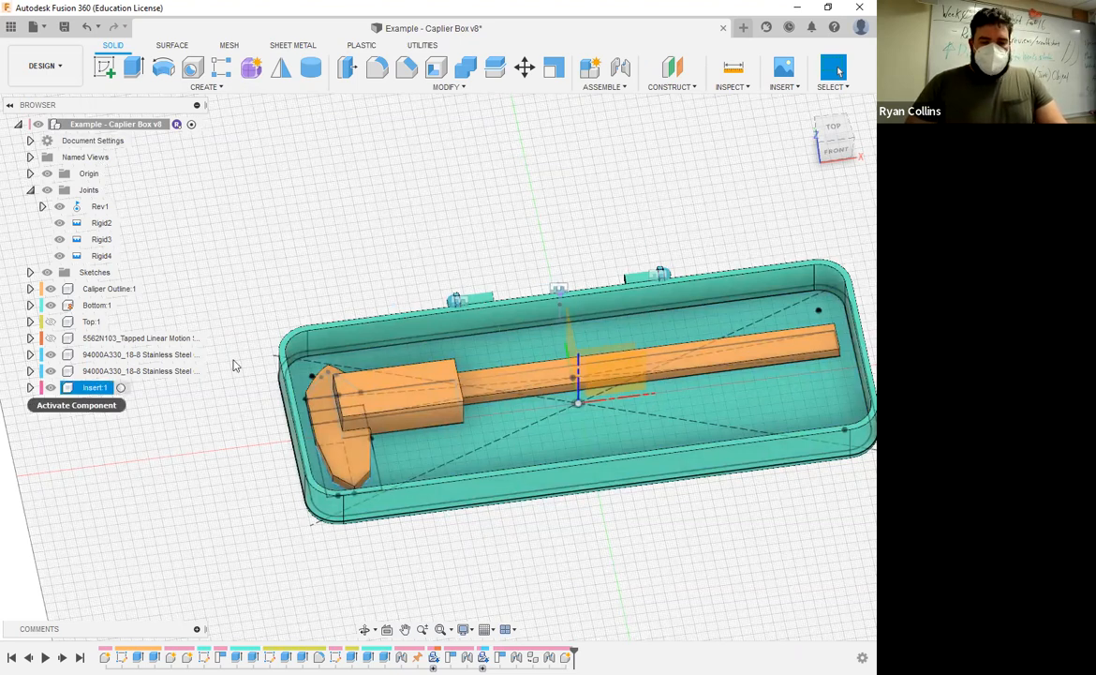
# Activate the Insert component and start a sketch on its horizontal XY origin plane.
pyautogui.click(121, 387)
pyautogui.keyDown('shift'); pyautogui.moveTo(685, 330); pyautogui.dragTo(671, 428, button='middle'); pyautogui.keyUp('shift')
pyautogui.scroll(5, 641, 404)
pyautogui.keyDown('shift'); pyautogui.moveTo(637, 390); pyautogui.dragTo(604, 322, button='middle'); pyautogui.keyUp('shift')
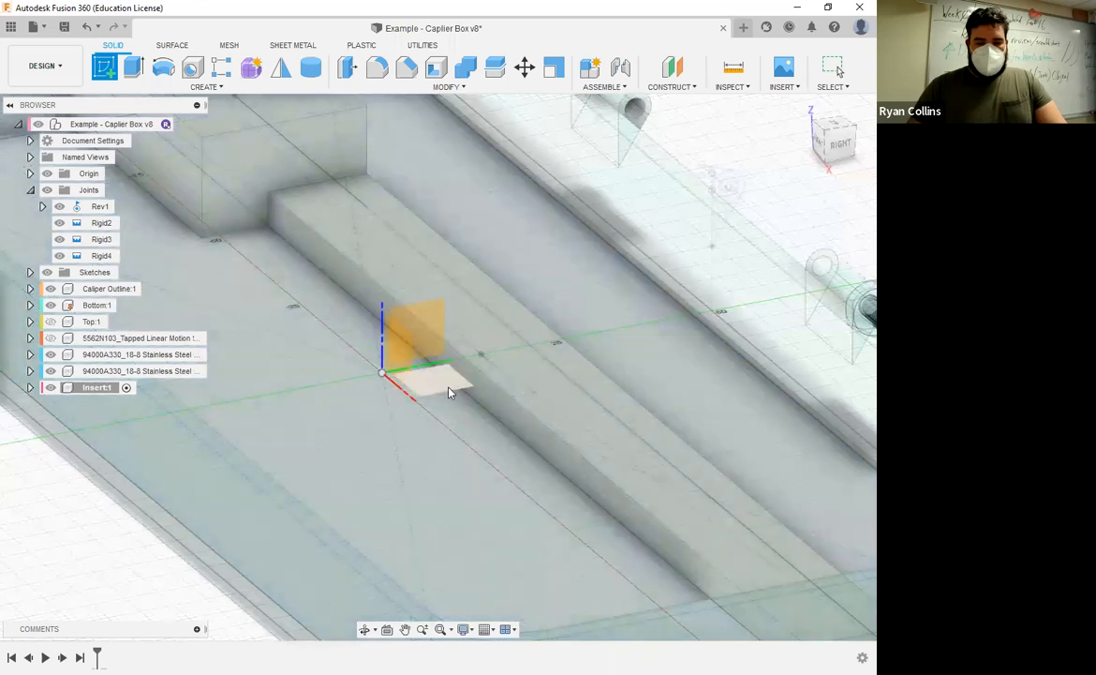
pyautogui.click(404, 414)
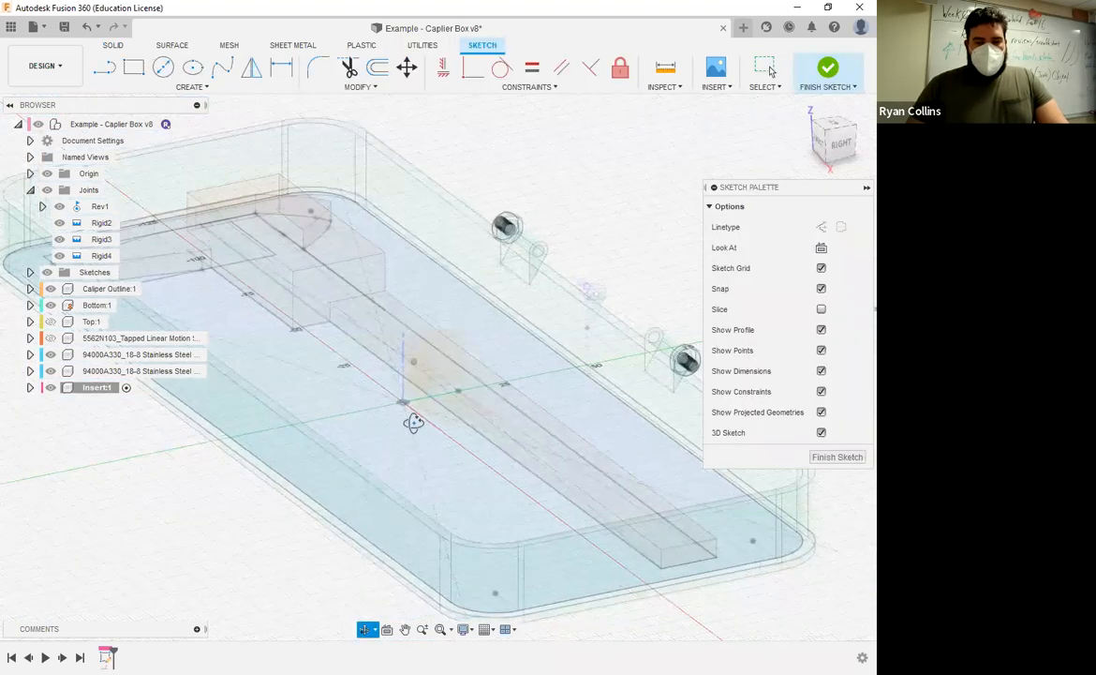
# Project the inner floor face of the Bottom component into the Insert sketch with the projection link kept on.
pyautogui.moveTo(415, 426)
pyautogui.keyDown('shift'); pyautogui.mouseDown(button='middle')
pyautogui.moveTo(457, 424)
pyautogui.moveTo(462, 437)
pyautogui.mouseUp(button='middle'); pyautogui.keyUp('shift')
pyautogui.scroll(-3, 457, 428)
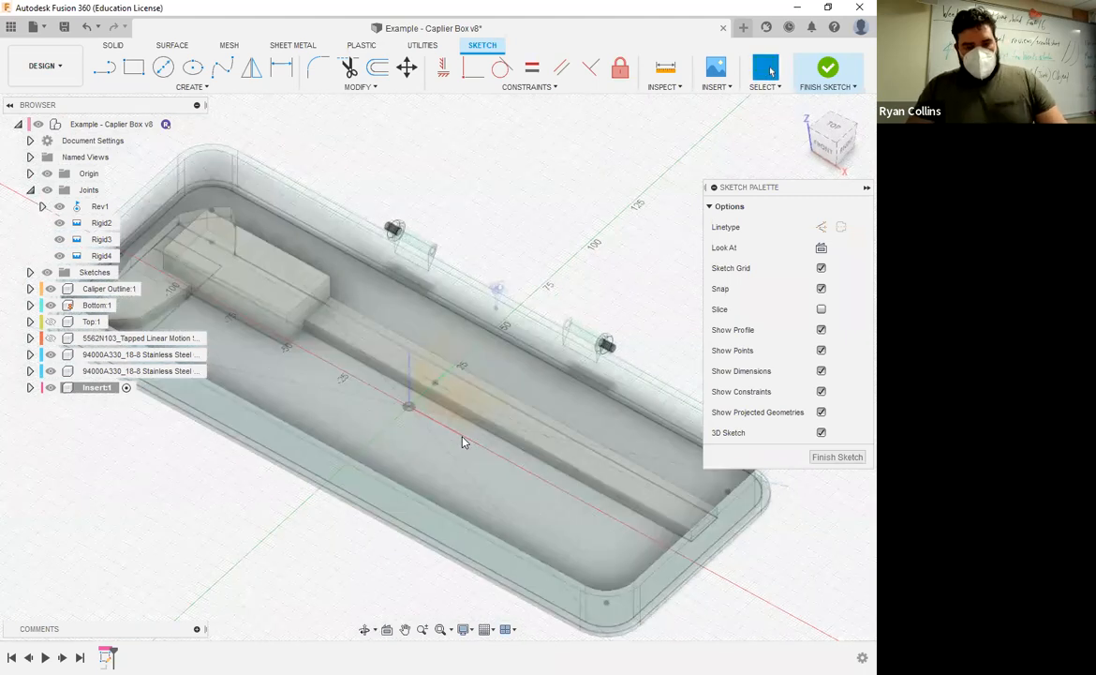
pyautogui.press('p')
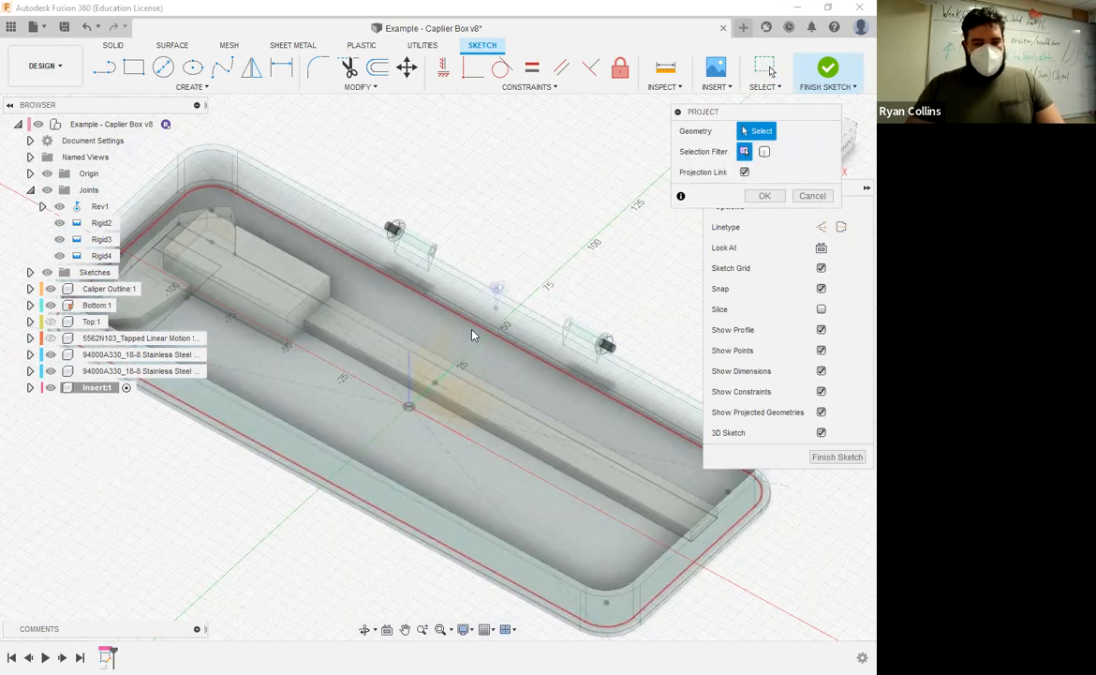
pyautogui.click(373, 422)
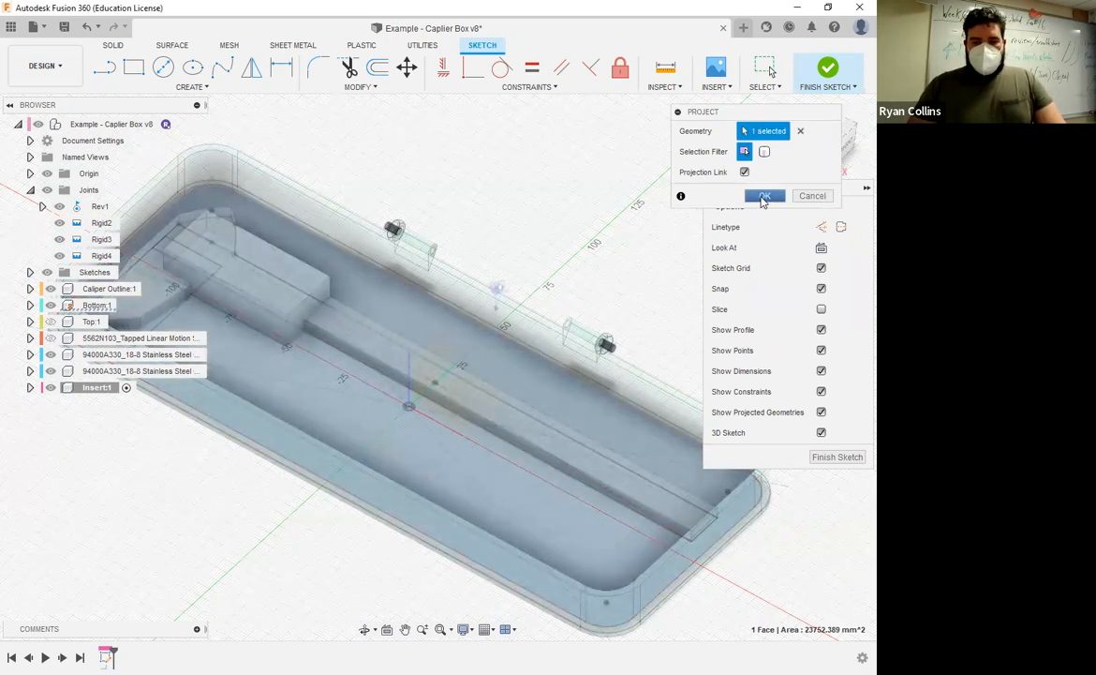
pyautogui.press('Return')
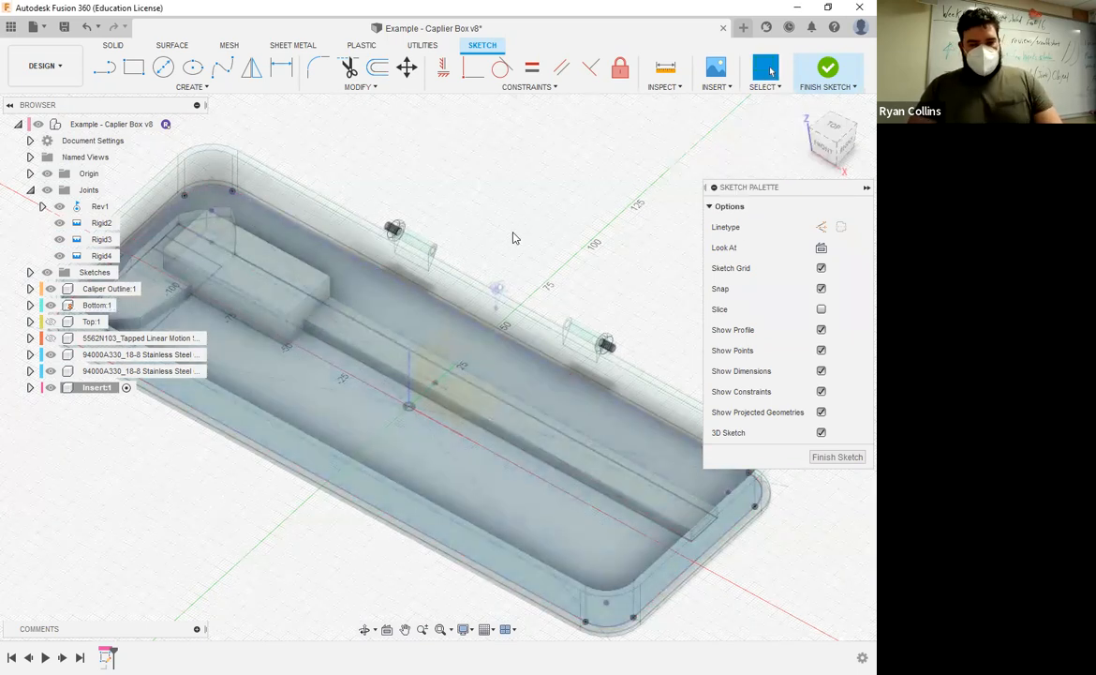
# Start another projection and hide the Bottom component so the Caliper Outline geometry can be selected.
pyautogui.press('p')
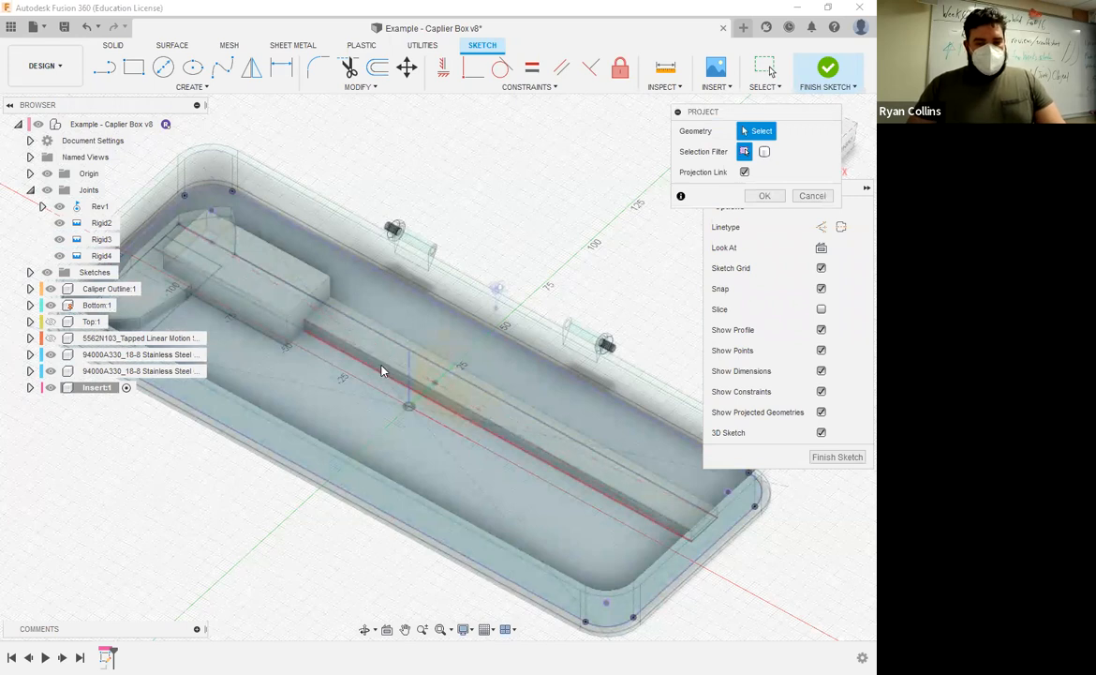
pyautogui.click(50, 306)
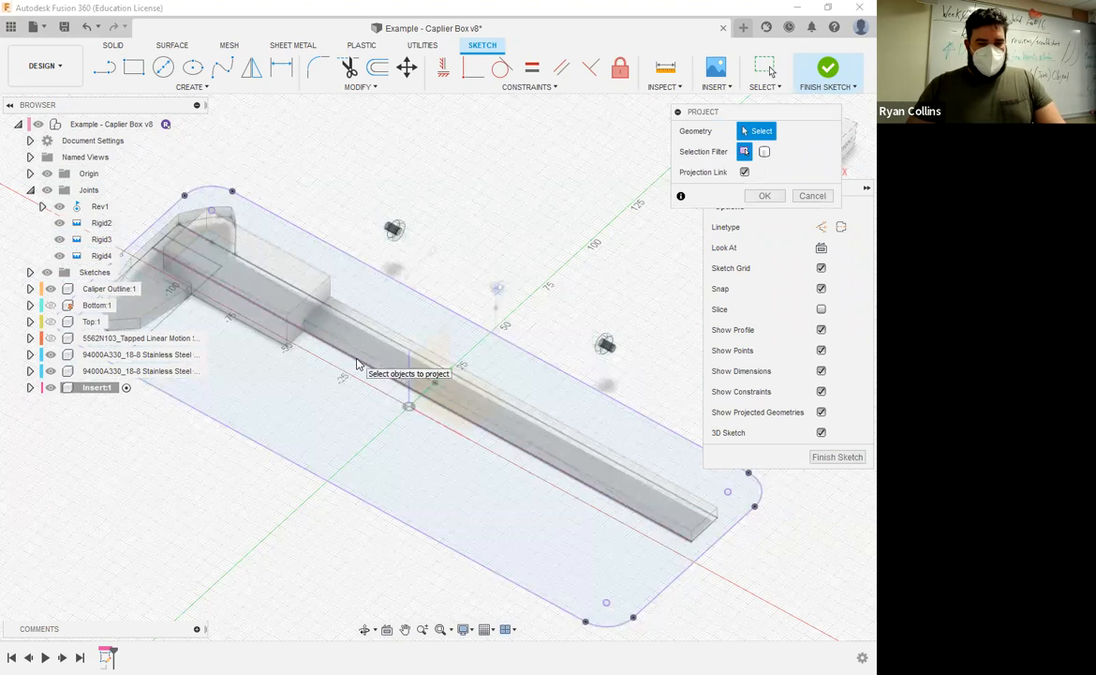
pyautogui.moveTo(351, 272)
pyautogui.keyDown('shift'); pyautogui.mouseDown(button='middle')
pyautogui.moveTo(317, 358)
pyautogui.moveTo(251, 412)
pyautogui.mouseUp(button='middle'); pyautogui.keyUp('shift')
pyautogui.click(316, 422)
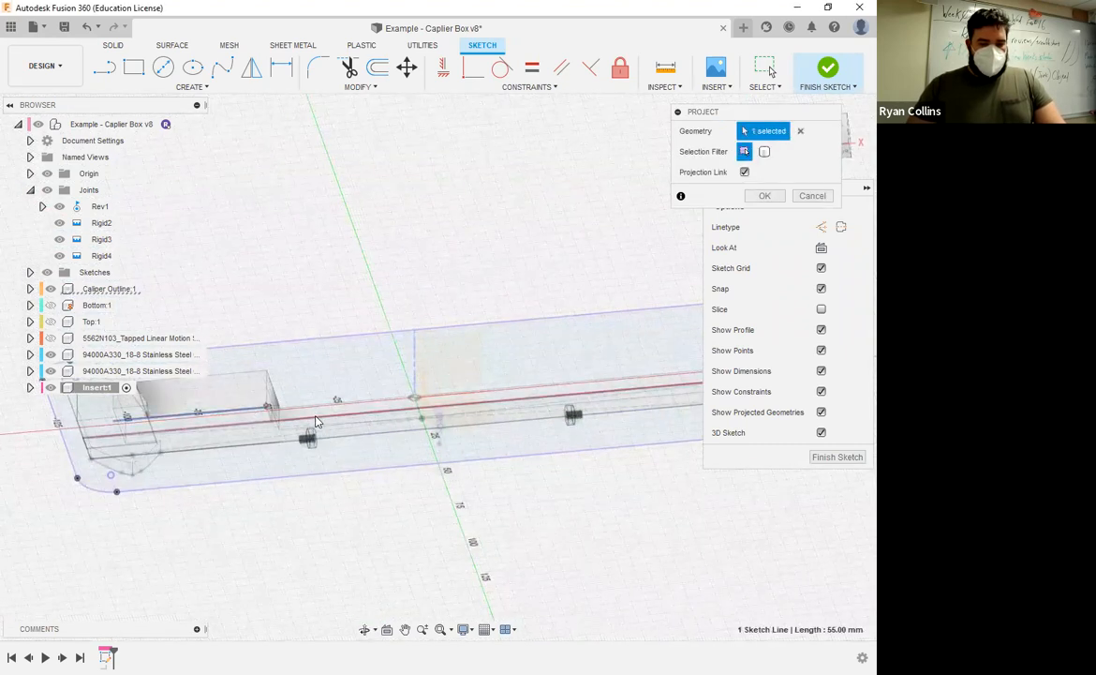
pyautogui.keyDown('shift'); pyautogui.moveTo(247, 411); pyautogui.dragTo(516, 421, button='middle'); pyautogui.keyUp('shift')
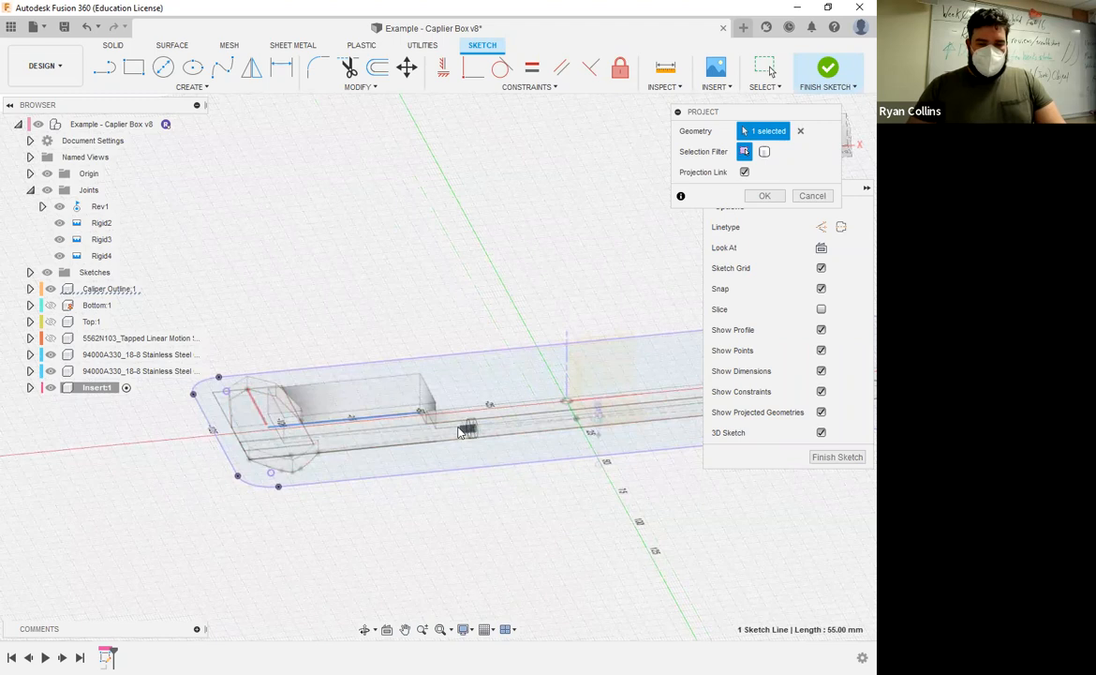
pyautogui.moveTo(427, 392)
pyautogui.keyDown('shift'); pyautogui.mouseDown(button='middle')
pyautogui.moveTo(477, 416)
pyautogui.moveTo(420, 434)
pyautogui.moveTo(308, 435)
pyautogui.mouseUp(button='middle'); pyautogui.keyUp('shift')
pyautogui.moveTo(308, 435); pyautogui.dragTo(42, 449, button='middle')
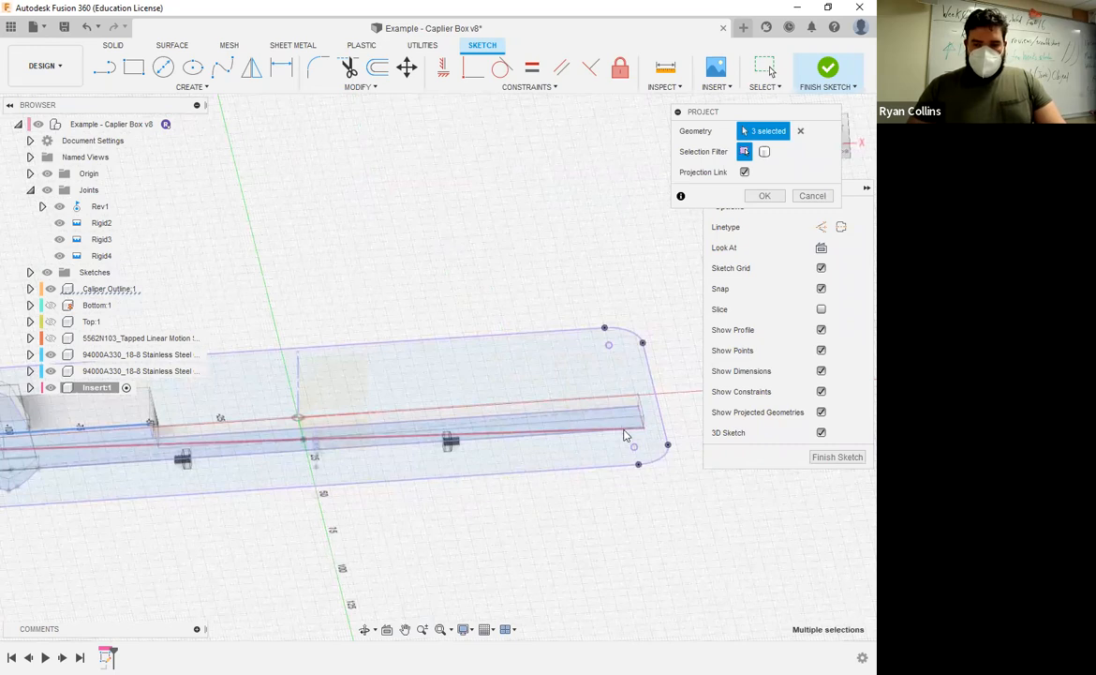
pyautogui.click(802, 132)
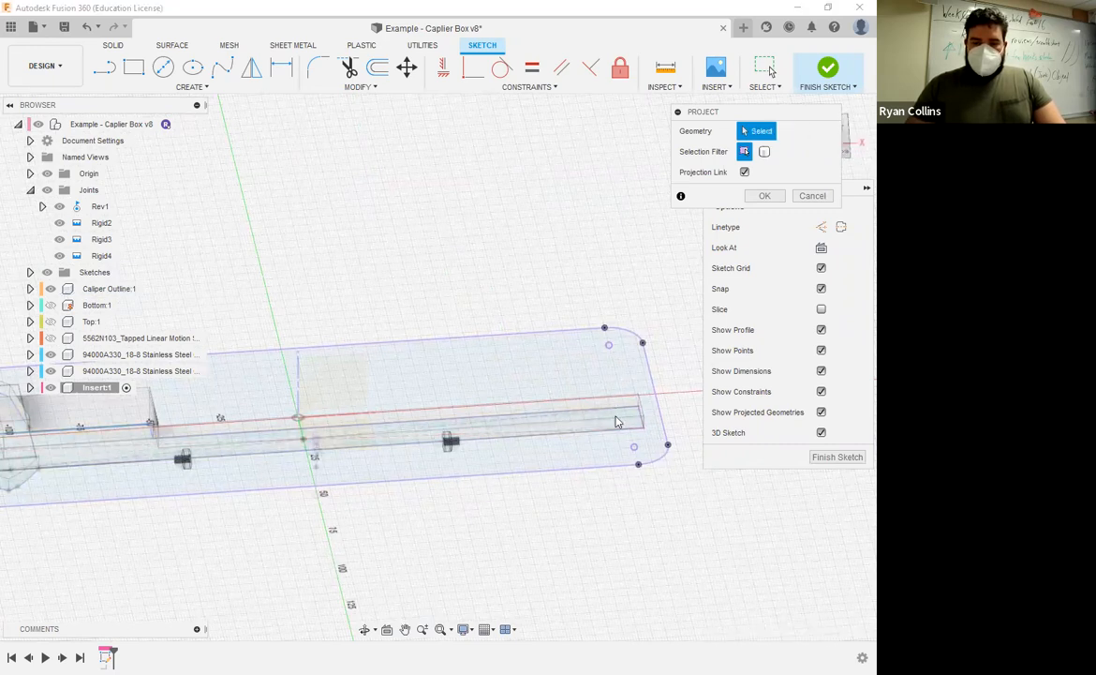
# Project the caliper's face into the insert sketch and hide the Caliper Outline component.
pyautogui.moveTo(489, 421); pyautogui.dragTo(631, 422, button='middle')
pyautogui.click(184, 440)
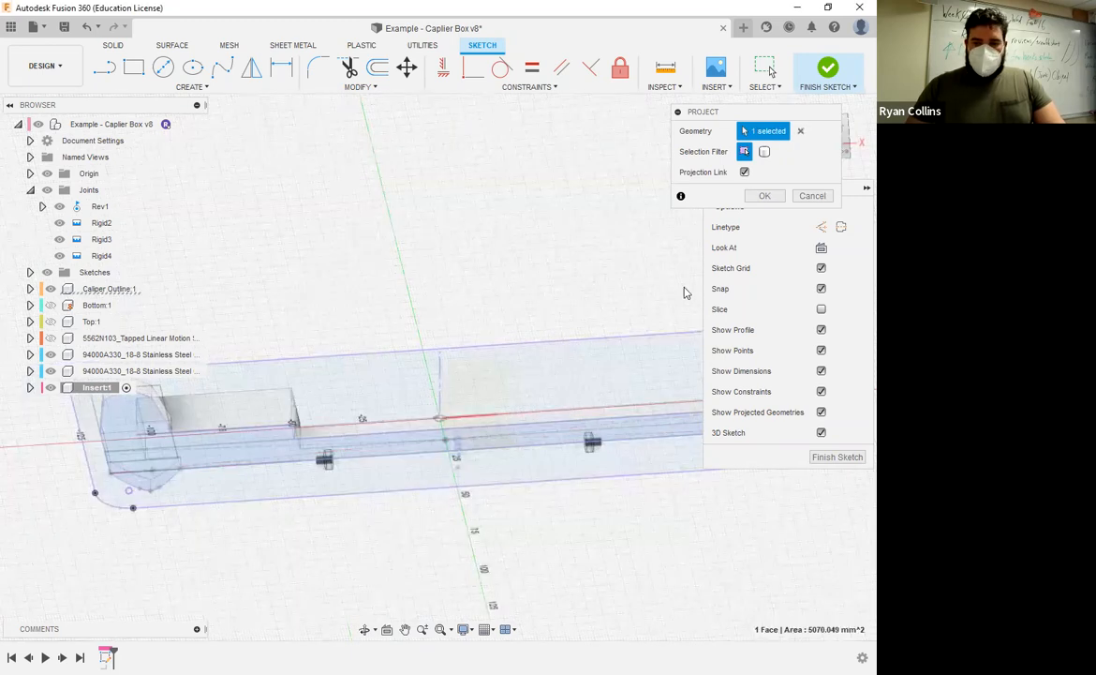
pyautogui.click(762, 204)
pyautogui.keyDown('shift'); pyautogui.moveTo(475, 340); pyautogui.dragTo(504, 367, button='middle'); pyautogui.keyUp('shift')
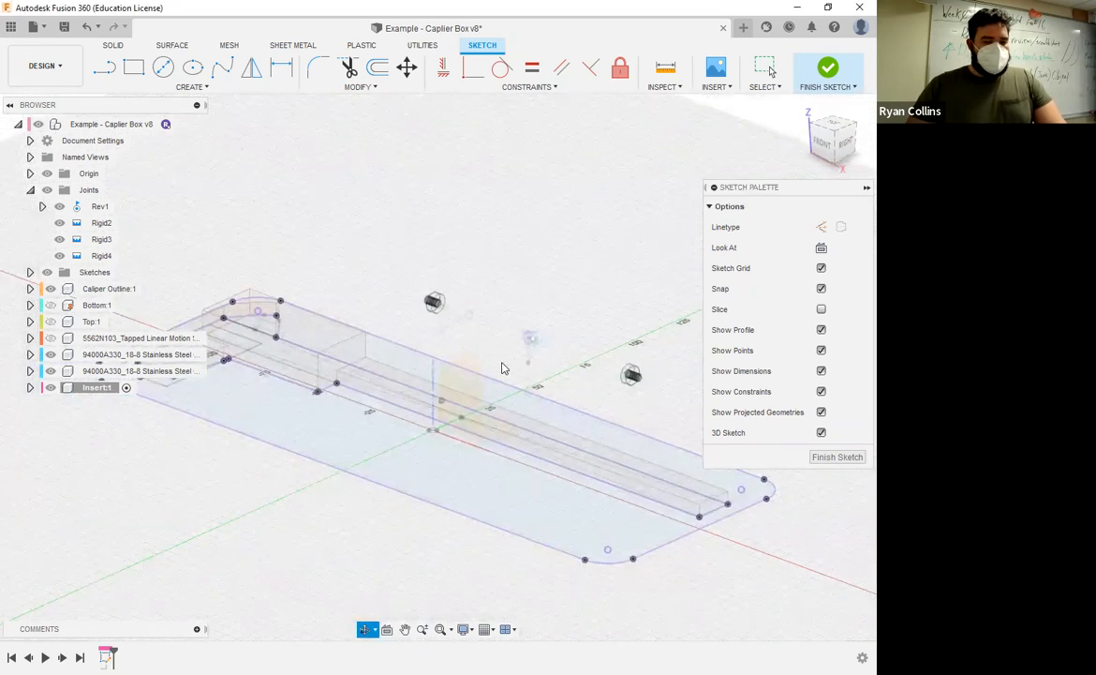
pyautogui.click(50, 290)
pyautogui.scroll(-3, 397, 600)
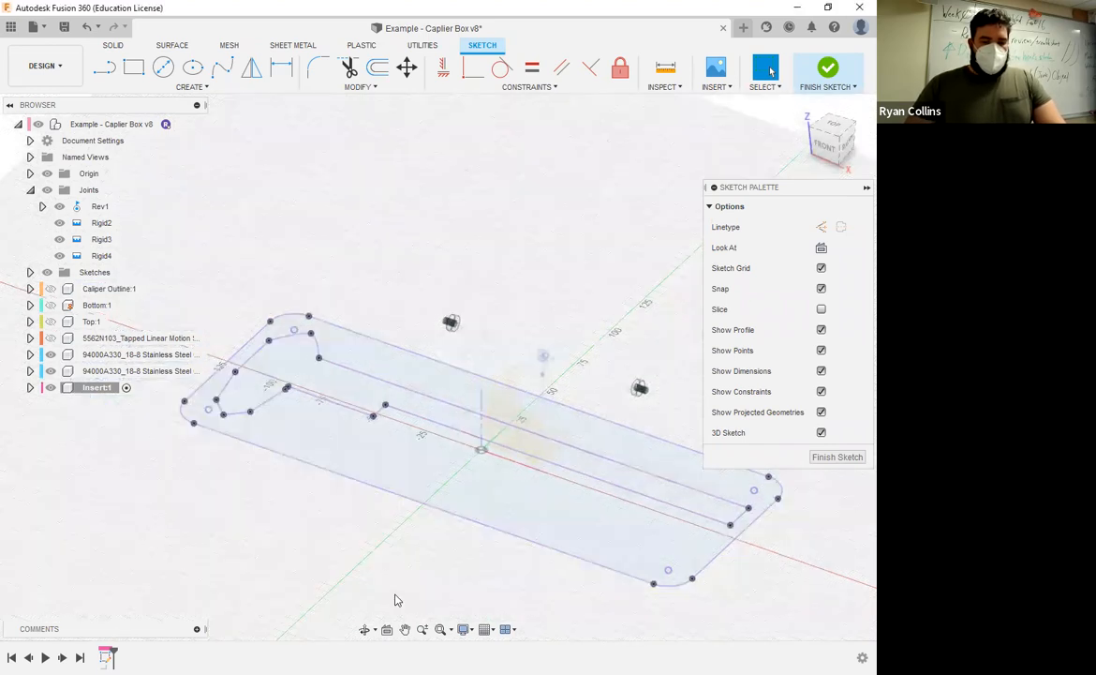
# Extrude the insert profile surrounding the caliper cutout 5 mm as a new body.
pyautogui.moveTo(330, 573); pyautogui.dragTo(321, 553, button='middle')
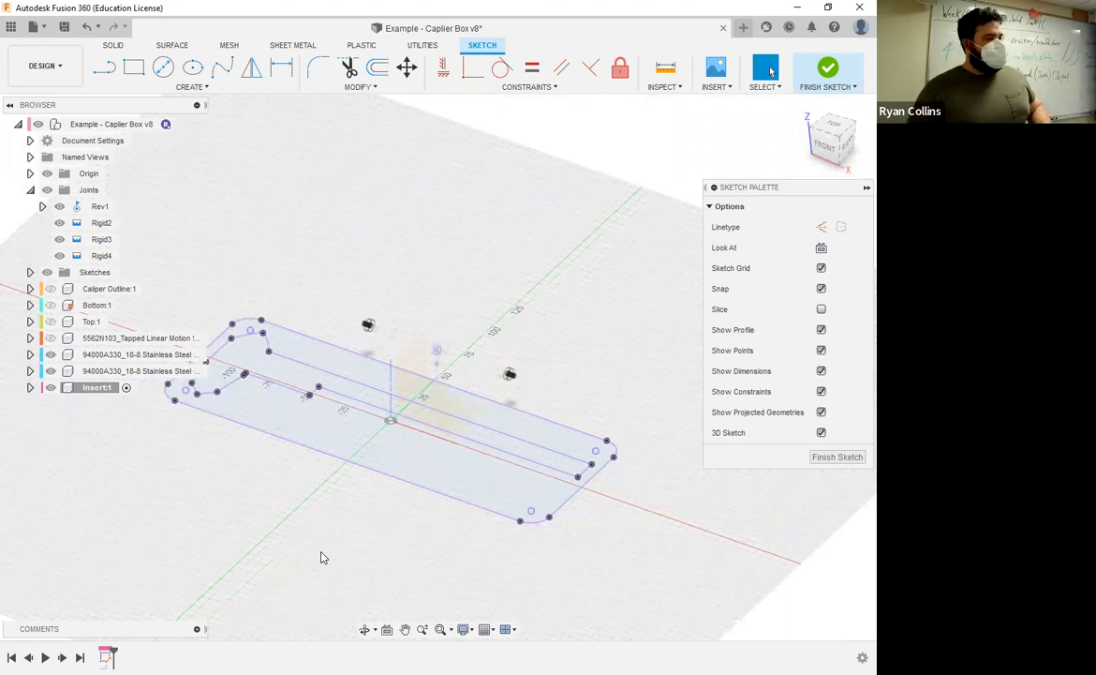
pyautogui.moveTo(276, 521); pyautogui.dragTo(369, 523, button='middle')
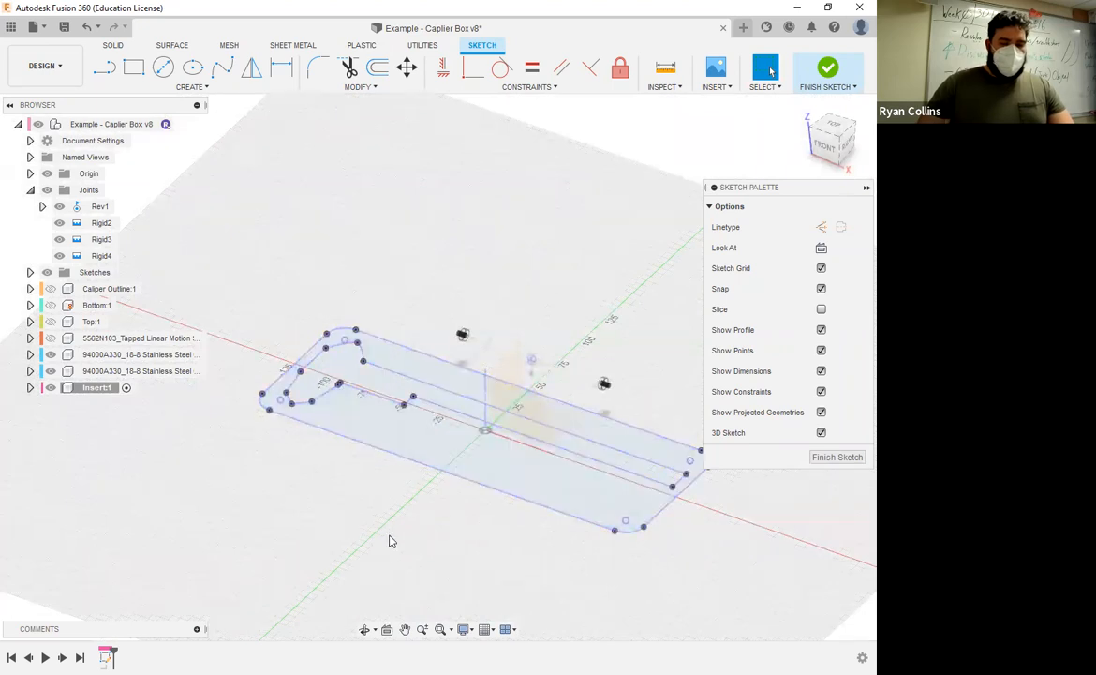
pyautogui.press('e')
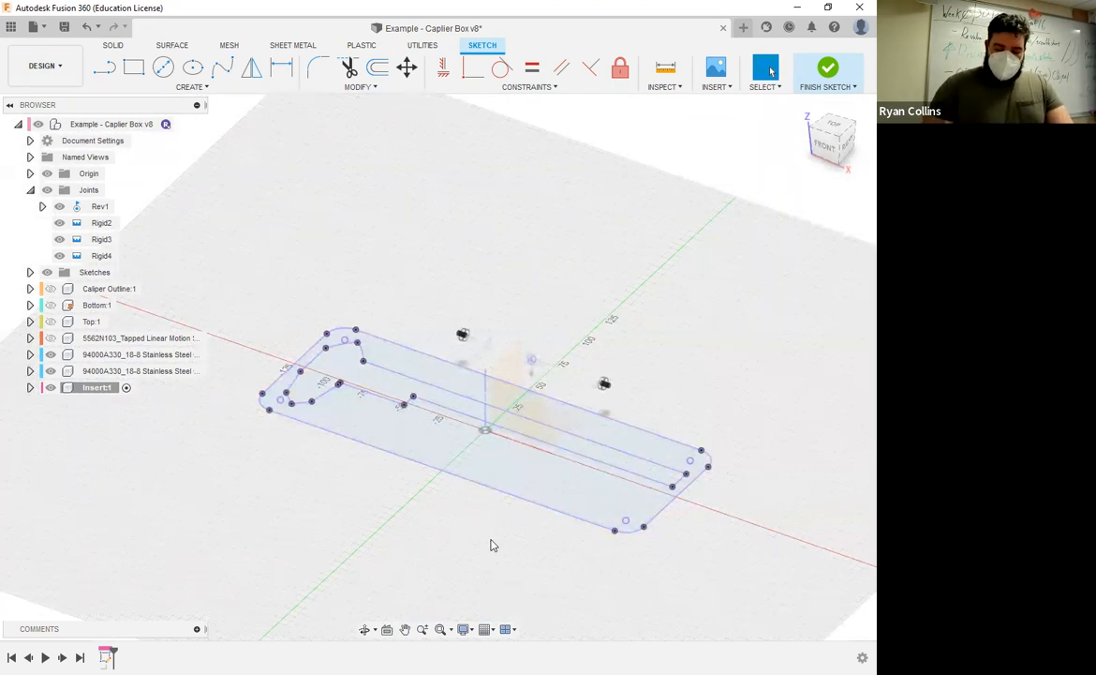
pyautogui.write('e5')
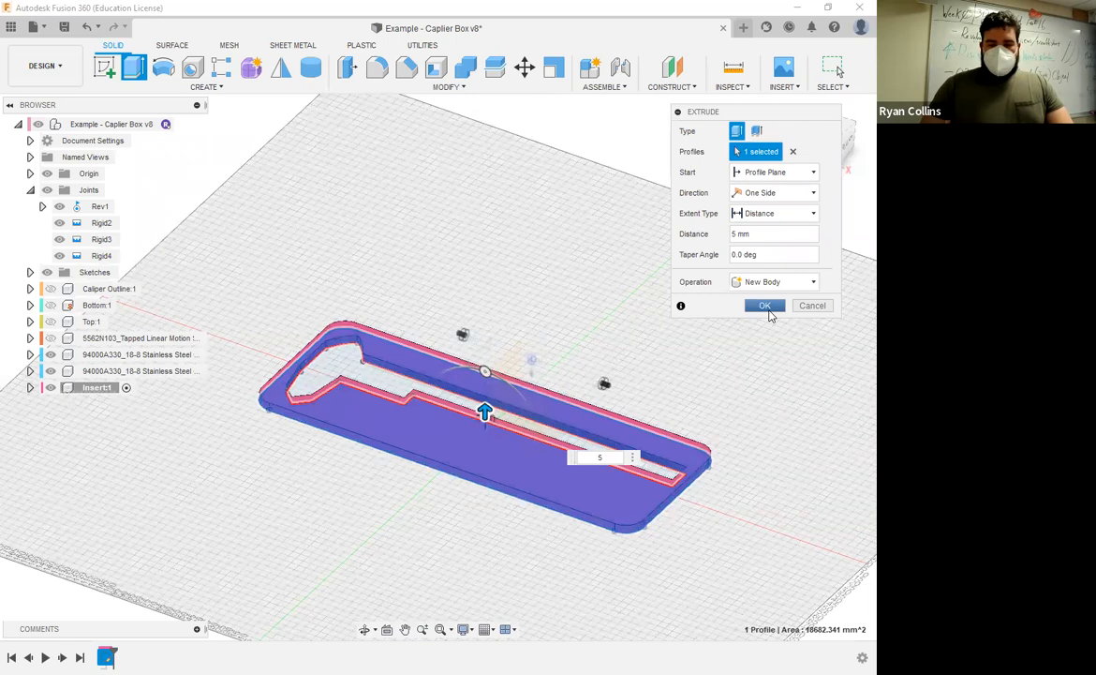
pyautogui.click(766, 309)
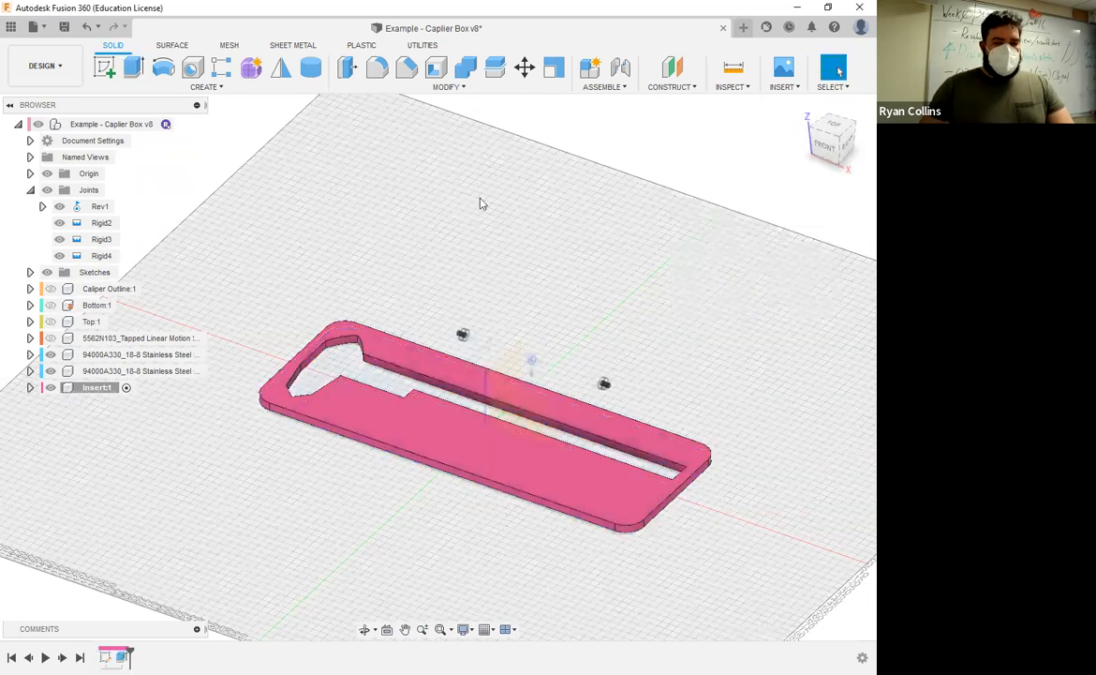
# Show the Top, Bottom and Caliper Outline components again and make the whole assembly active.
pyautogui.click(48, 339)
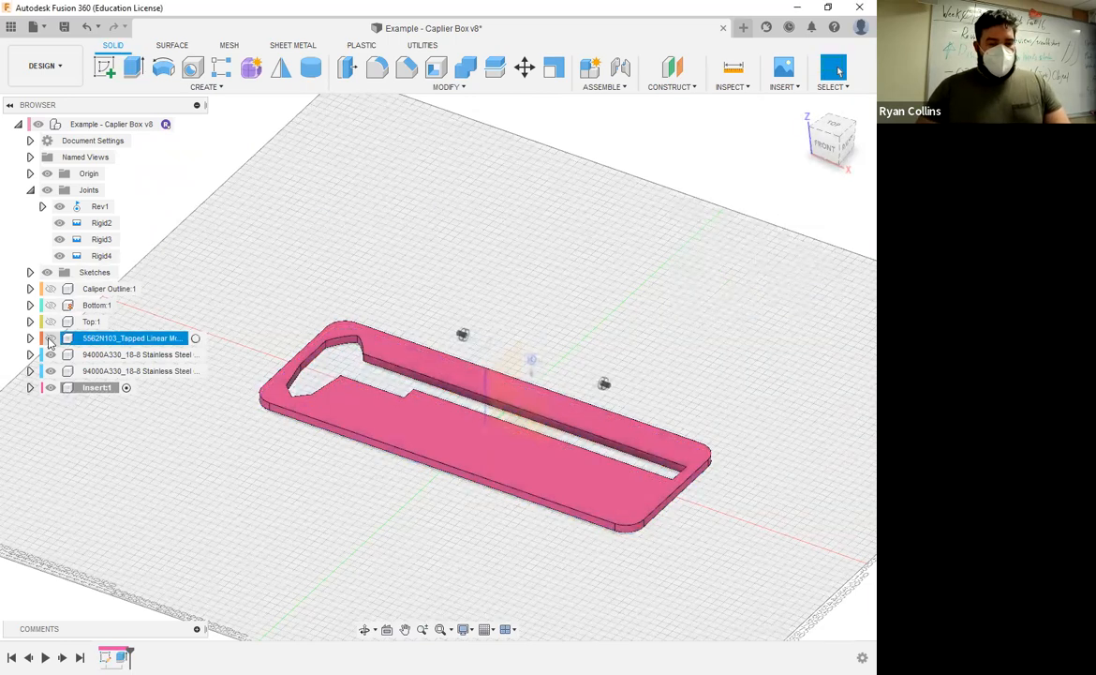
pyautogui.click(53, 323)
pyautogui.click(52, 323)
pyautogui.click(50, 305)
pyautogui.click(50, 289)
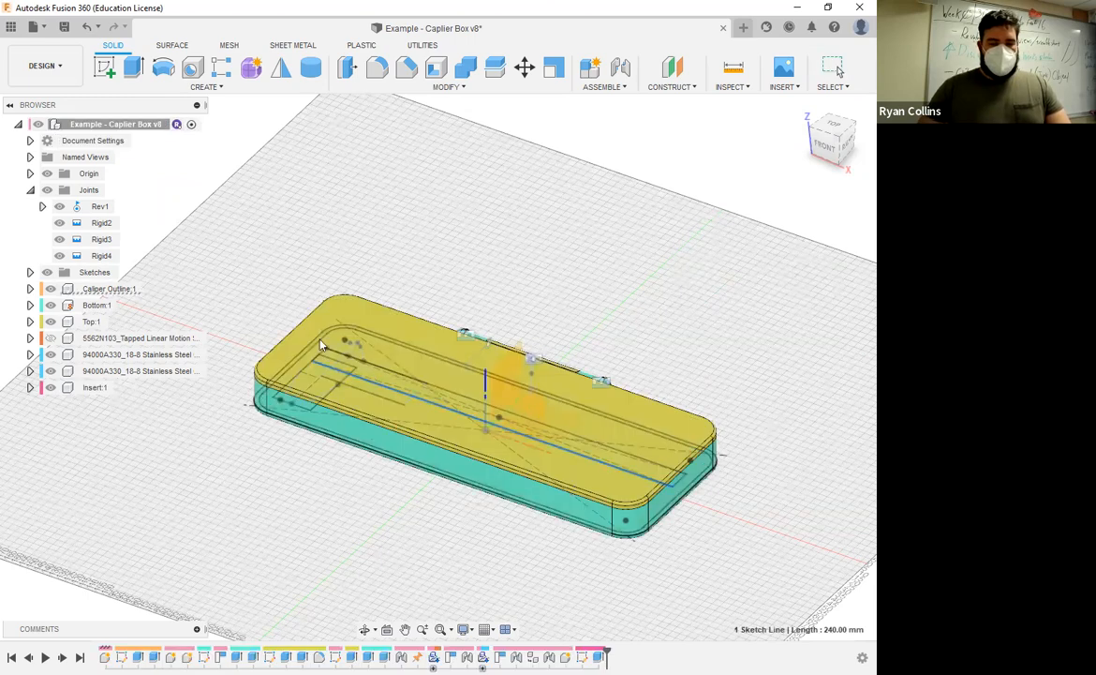
# Swing the box lid open on its hinge to expose the insert and caliper.
pyautogui.moveTo(291, 348); pyautogui.dragTo(444, 208)
pyautogui.moveTo(521, 451); pyautogui.dragTo(435, 485, button='middle')
pyautogui.keyDown('shift'); pyautogui.moveTo(649, 455); pyautogui.dragTo(428, 352, button='middle'); pyautogui.keyUp('shift')
# Save the design with the version description "Insert Added".
pyautogui.hotkey('ctrl', 's')
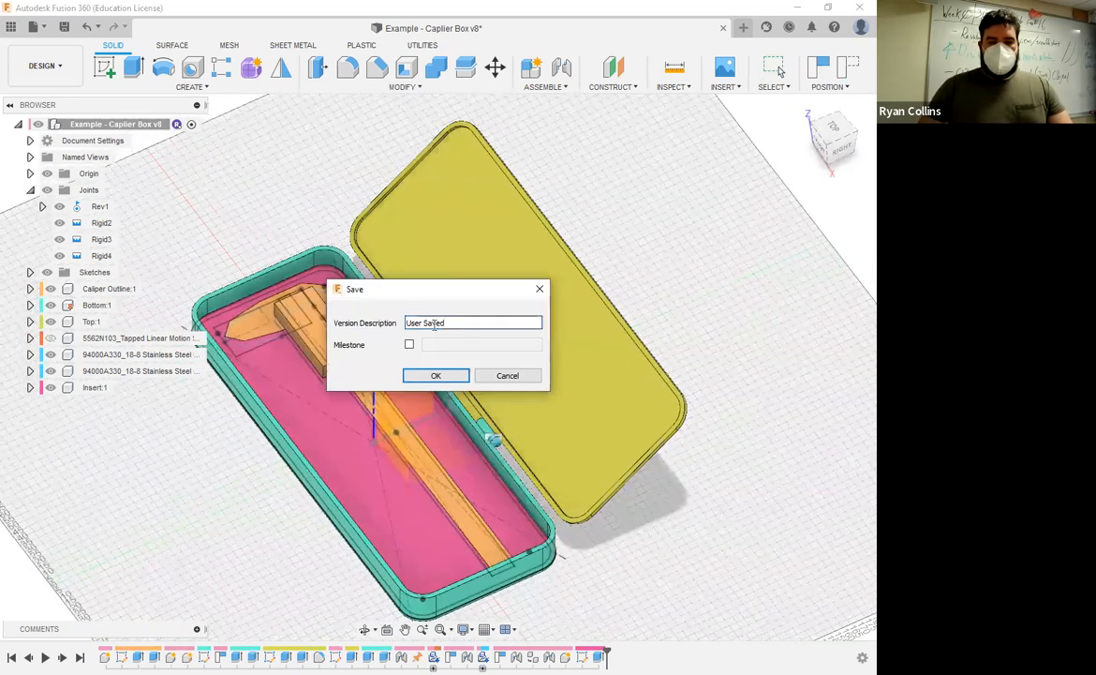
pyautogui.write('Insert Added')
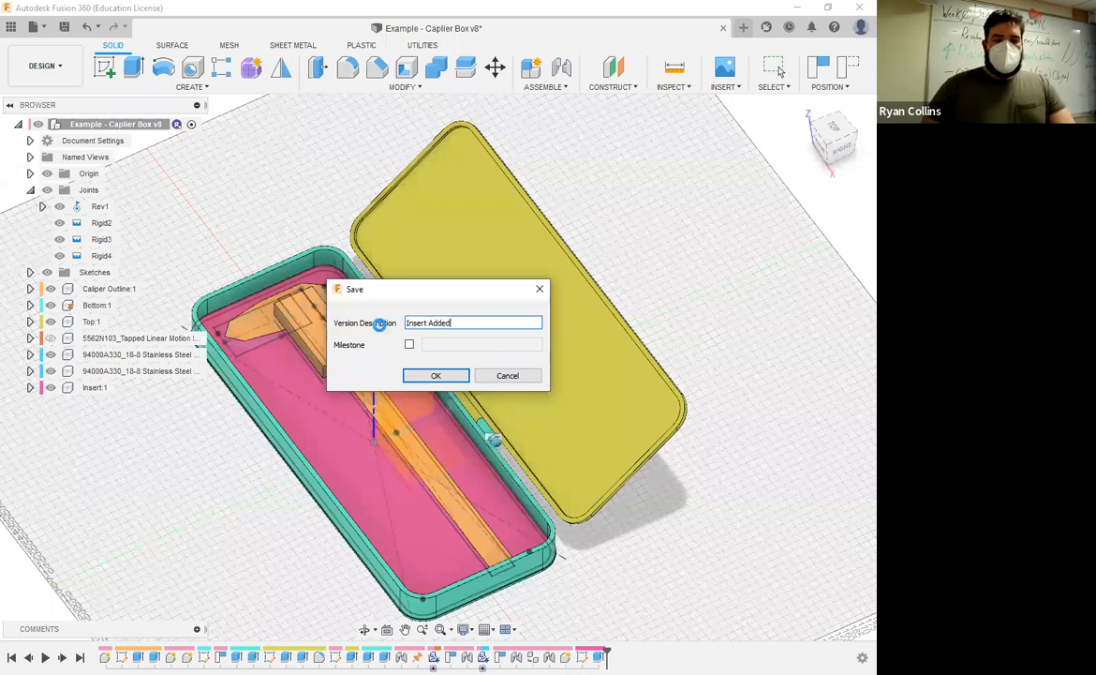
pyautogui.click(450, 374)
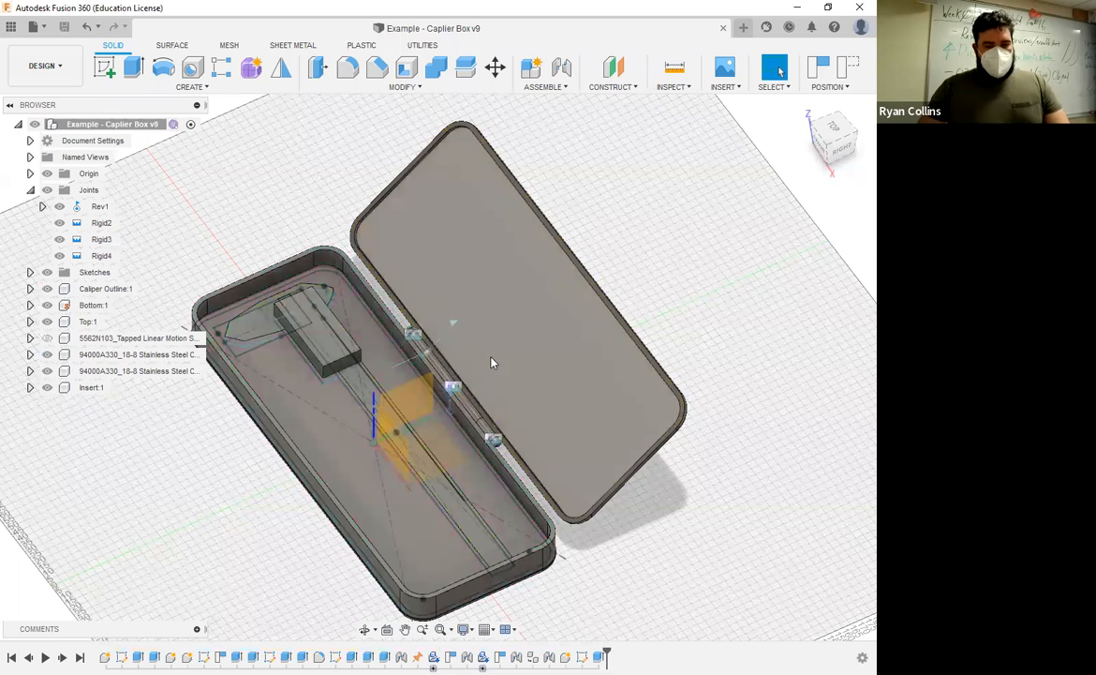
# Apply the Leather - Weathered appearance from the Fabric library to the insert.
pyautogui.press('a')
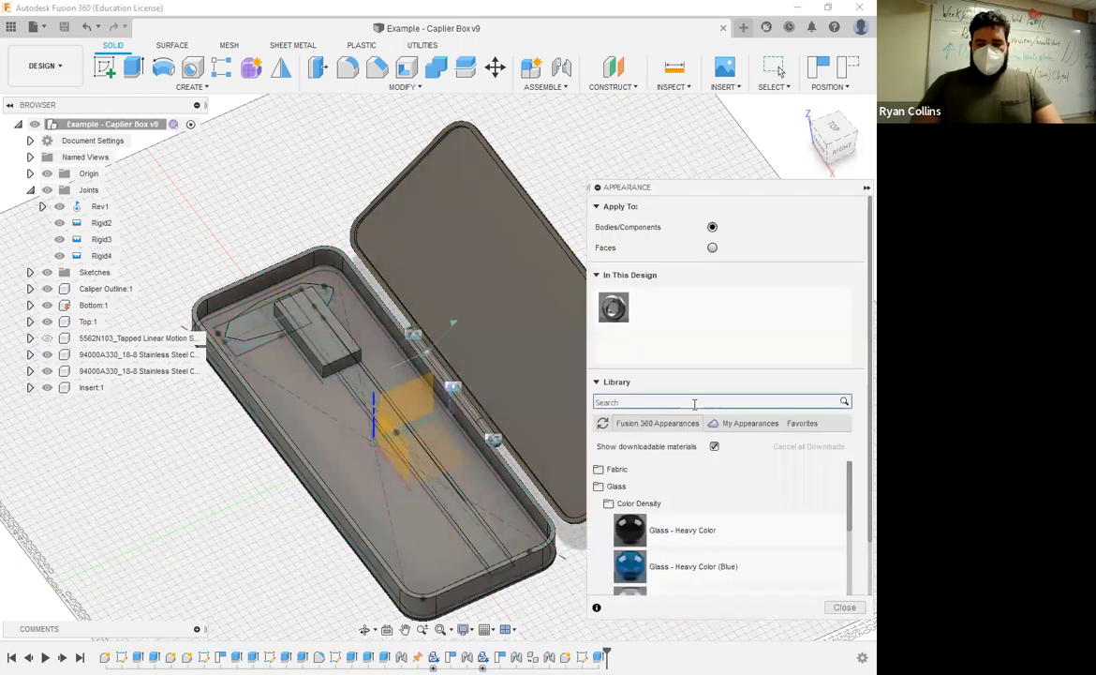
pyautogui.scroll(-3, 656, 412)
pyautogui.scroll(3, 656, 422)
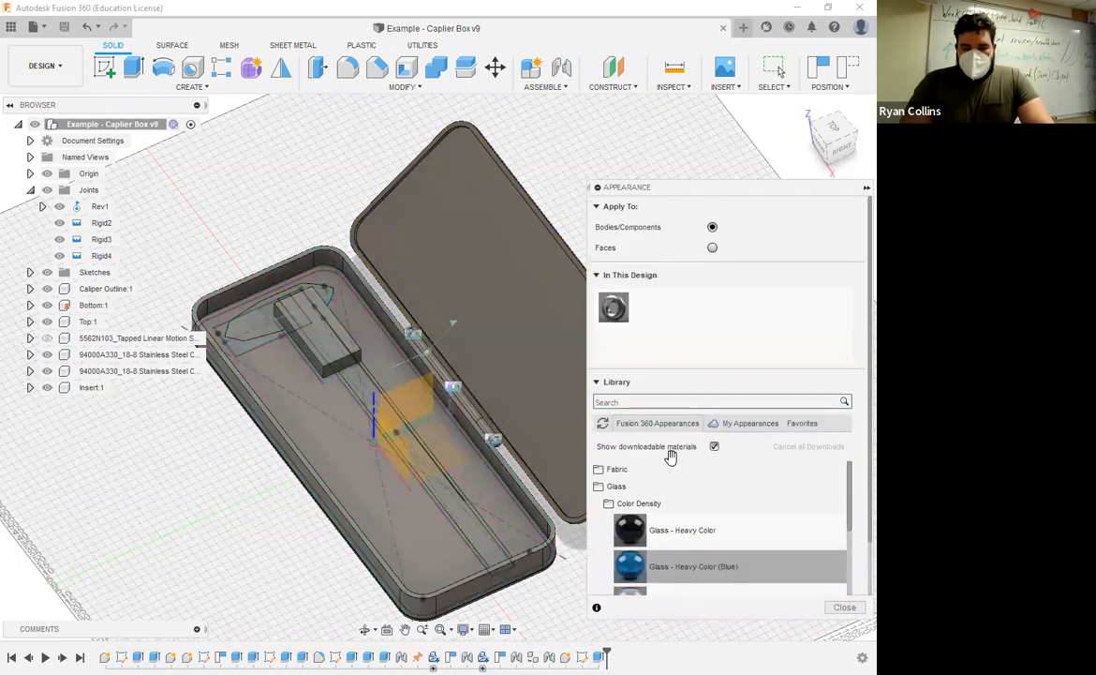
pyautogui.click(607, 486)
pyautogui.click(618, 471)
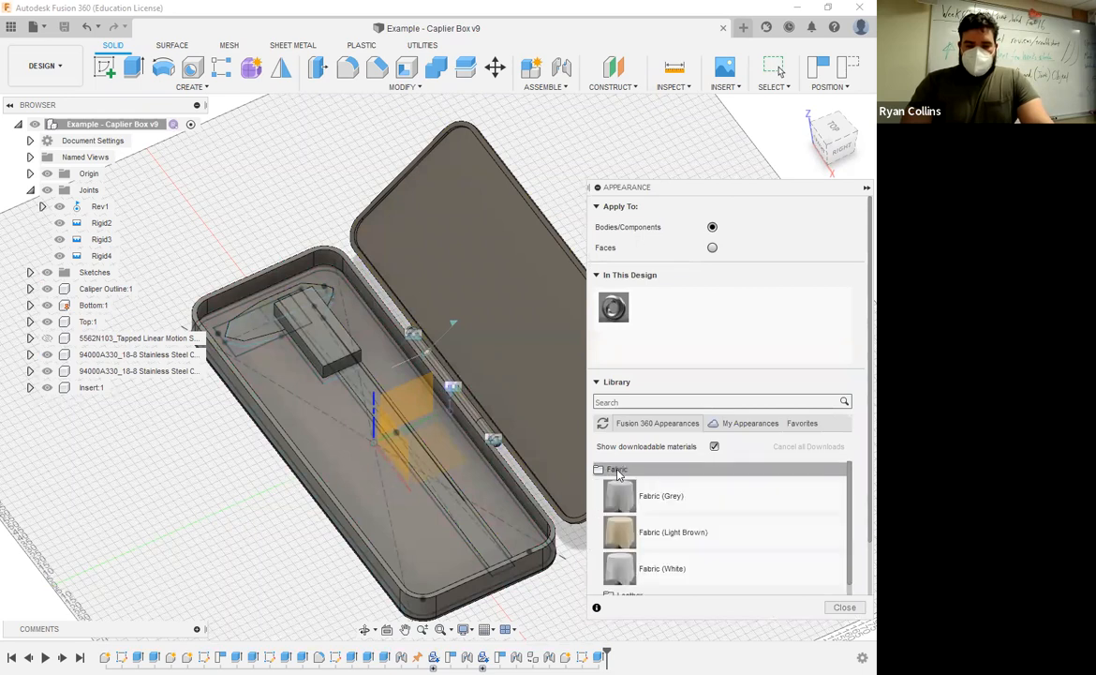
pyautogui.scroll(-3, 647, 506)
pyautogui.scroll(2, 659, 525)
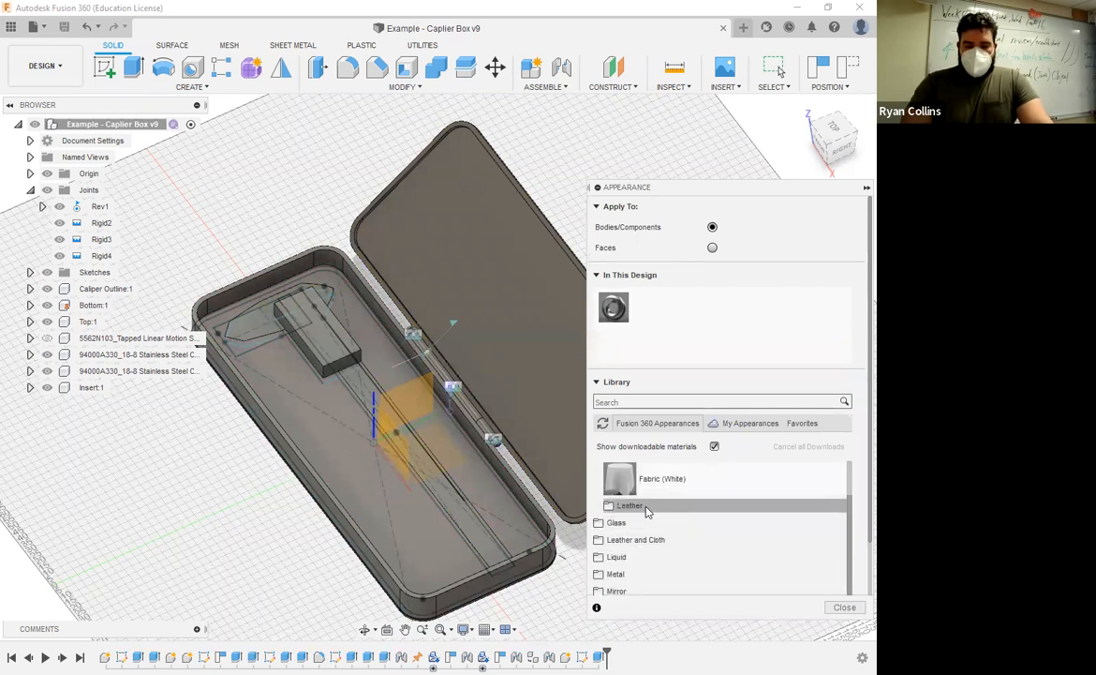
pyautogui.click(646, 507)
pyautogui.moveTo(659, 518); pyautogui.dragTo(394, 508)
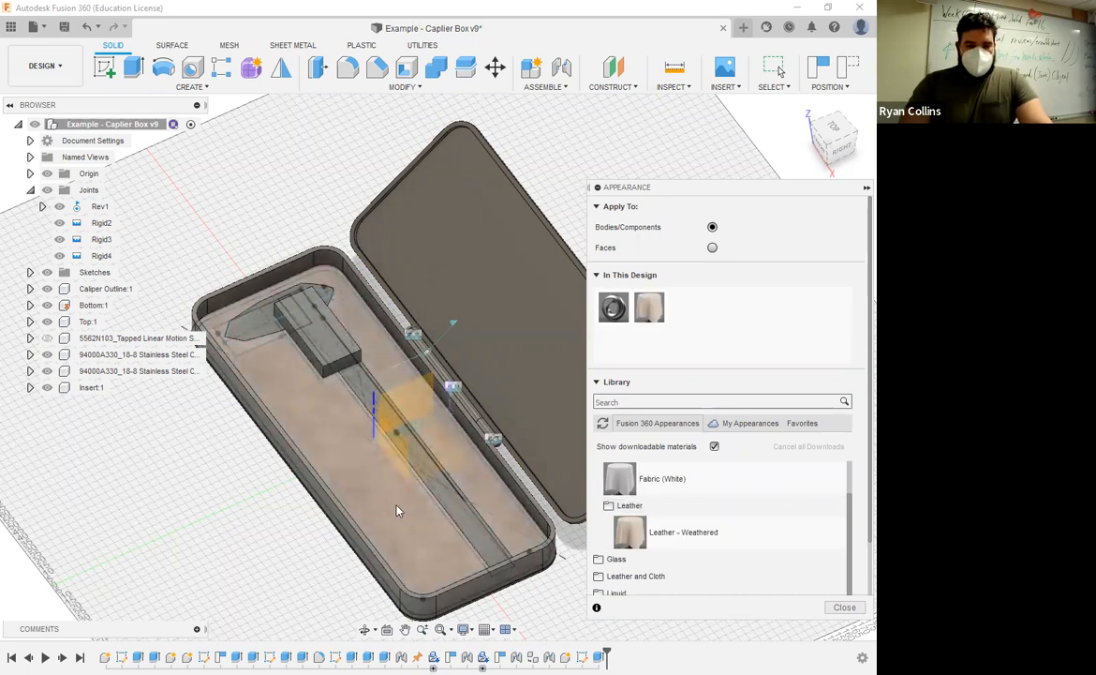
# Apply the Gold - Polished metal appearance to the box lid.
pyautogui.click(612, 507)
pyautogui.scroll(3, 607, 482)
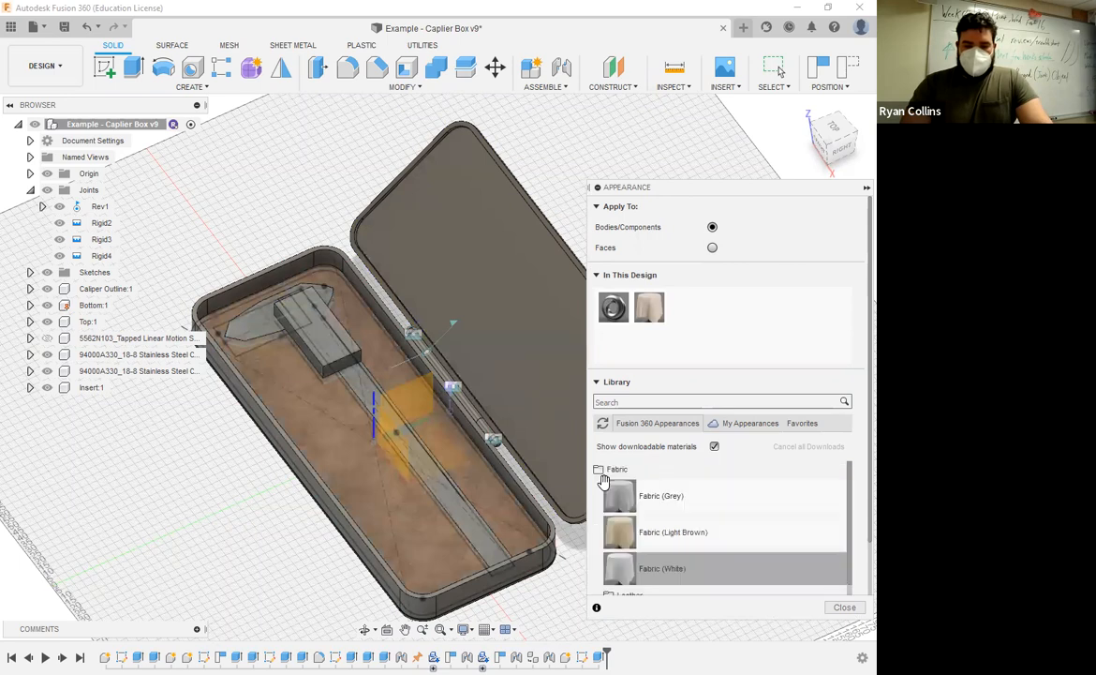
pyautogui.click(605, 466)
pyautogui.click(647, 537)
pyautogui.scroll(-2, 656, 529)
pyautogui.scroll(-2, 642, 514)
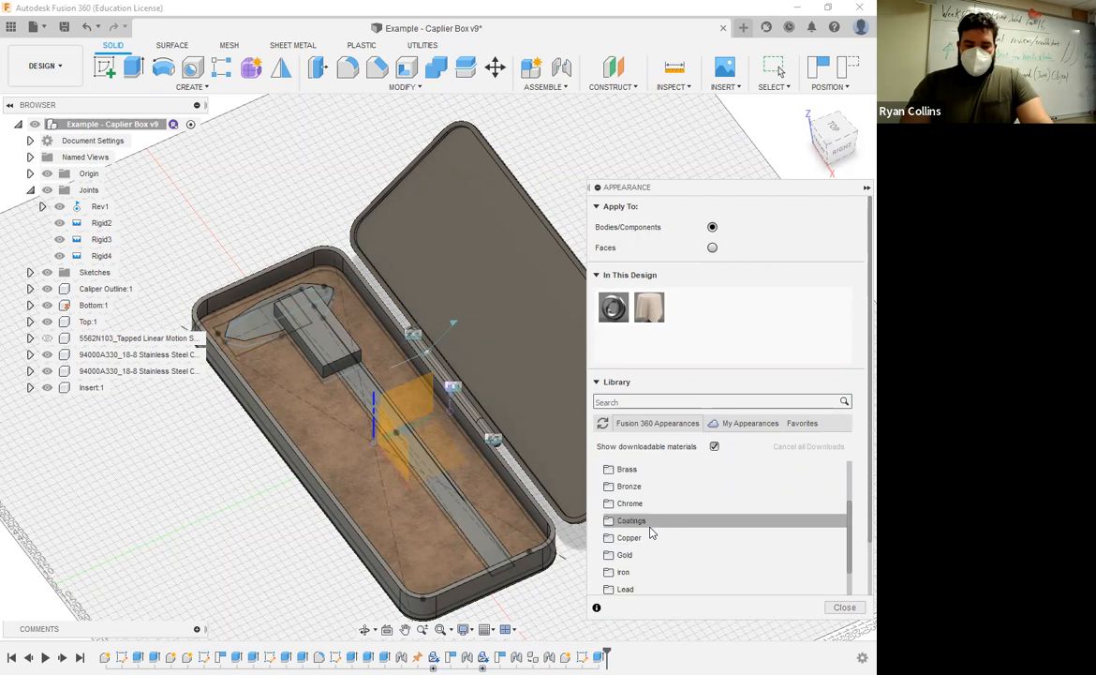
pyautogui.click(624, 555)
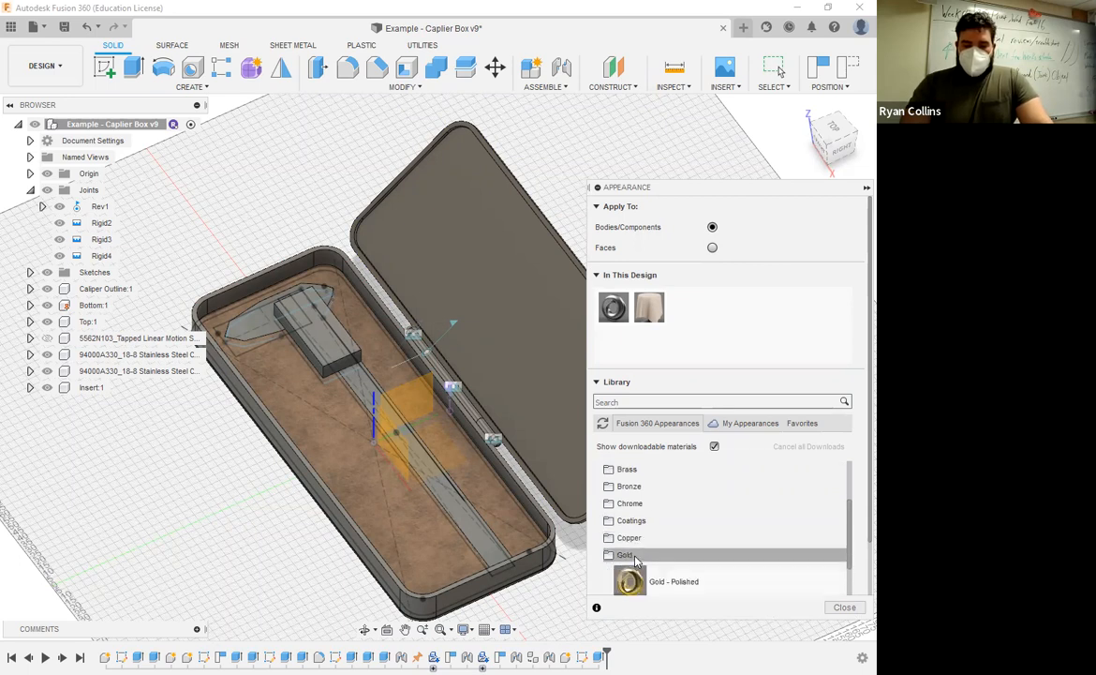
pyautogui.moveTo(630, 581); pyautogui.dragTo(524, 339)
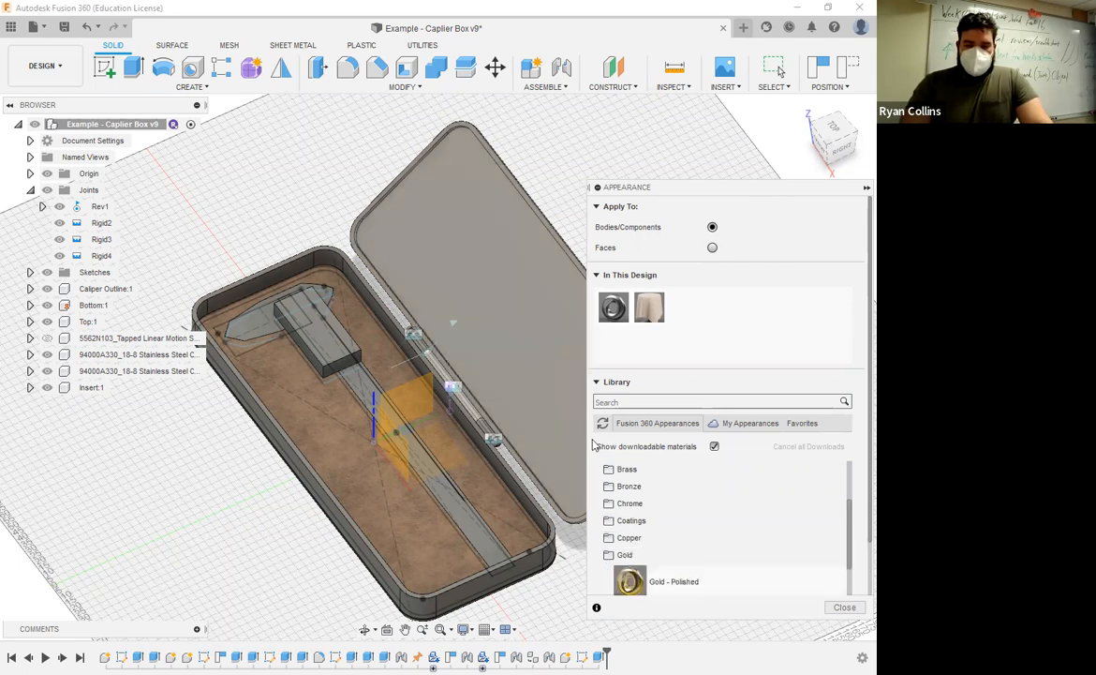
# Apply the Platinum - Polished metal appearance to the bottom half of the box.
pyautogui.click(624, 554)
pyautogui.scroll(-2, 638, 553)
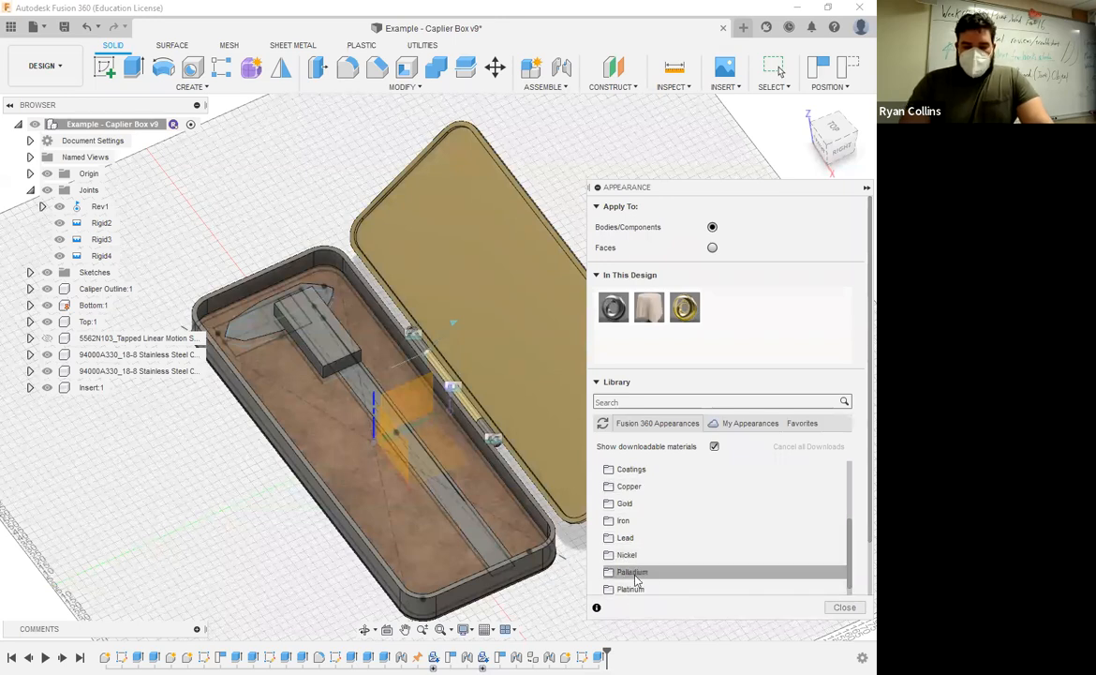
pyautogui.click(634, 588)
pyautogui.moveTo(636, 509); pyautogui.dragTo(347, 536)
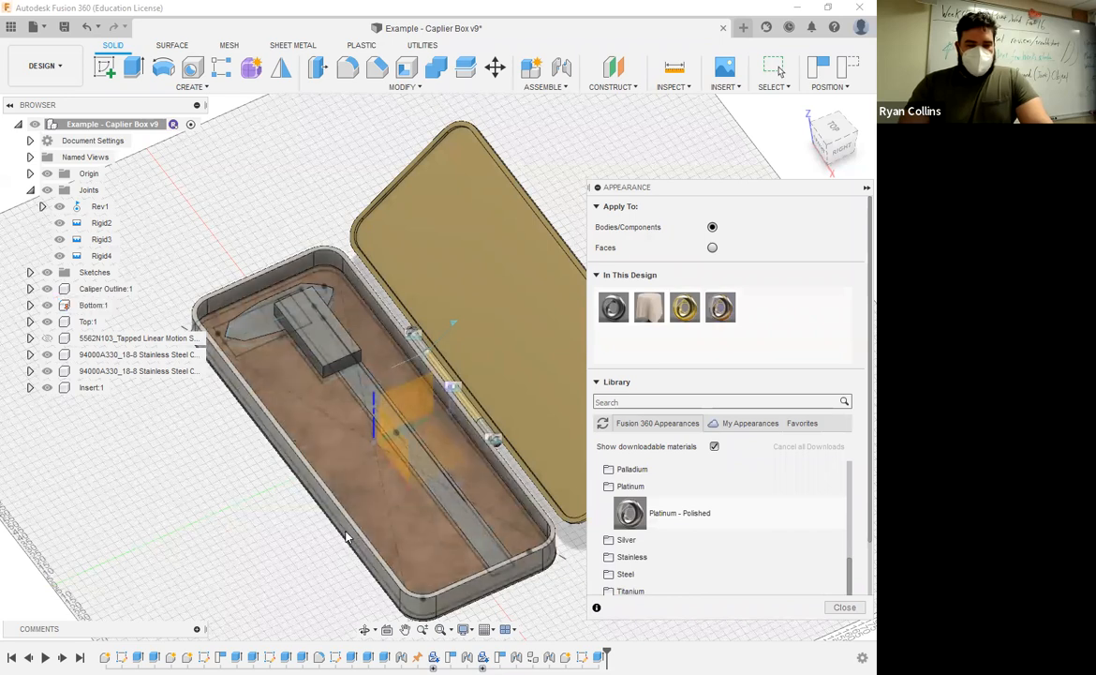
# Apply the Paint - Enamel Glossy (Black) appearance to the caliper body and close the appearance settings.
pyautogui.click(614, 487)
pyautogui.scroll(-3, 639, 556)
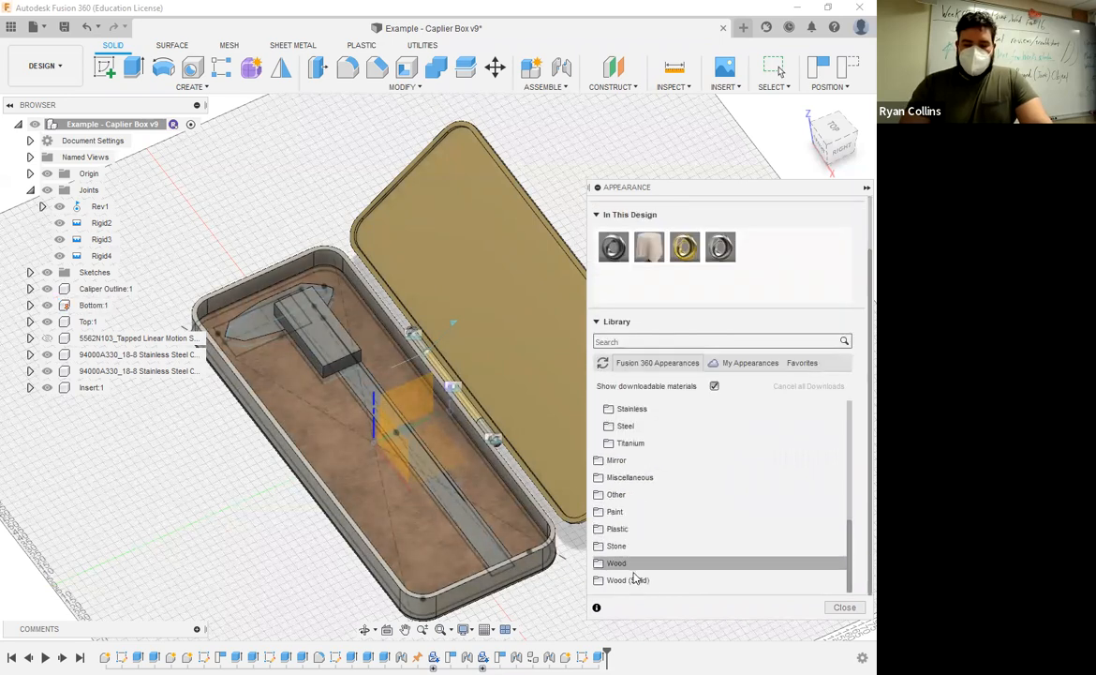
pyautogui.click(645, 529)
pyautogui.scroll(-3, 651, 553)
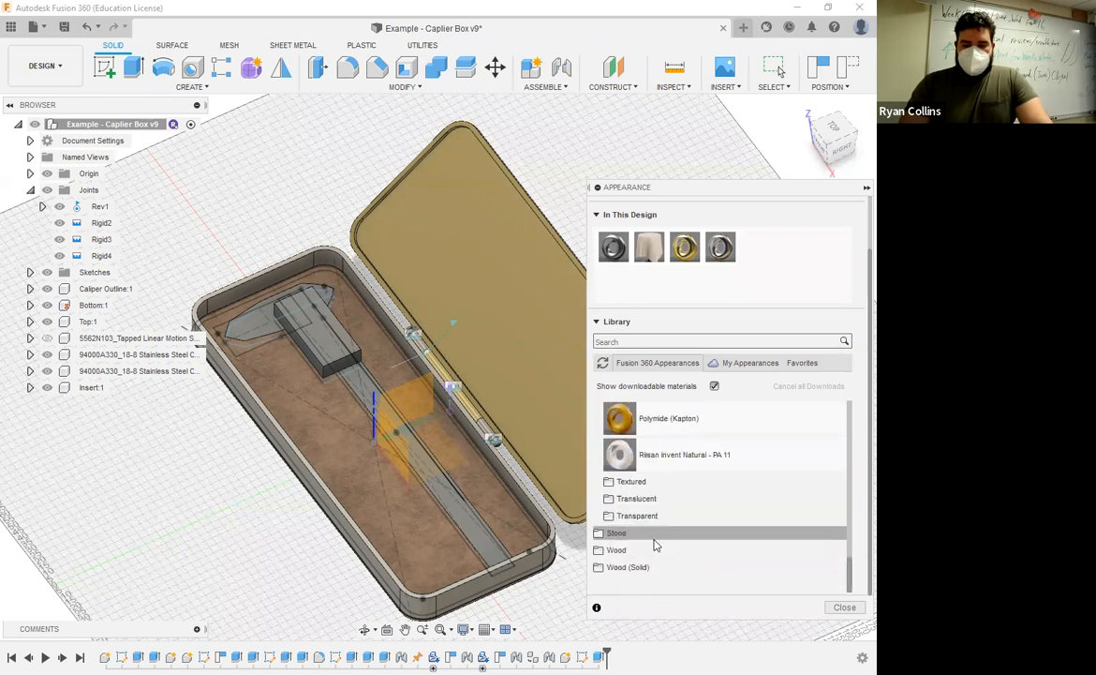
pyautogui.scroll(3, 647, 534)
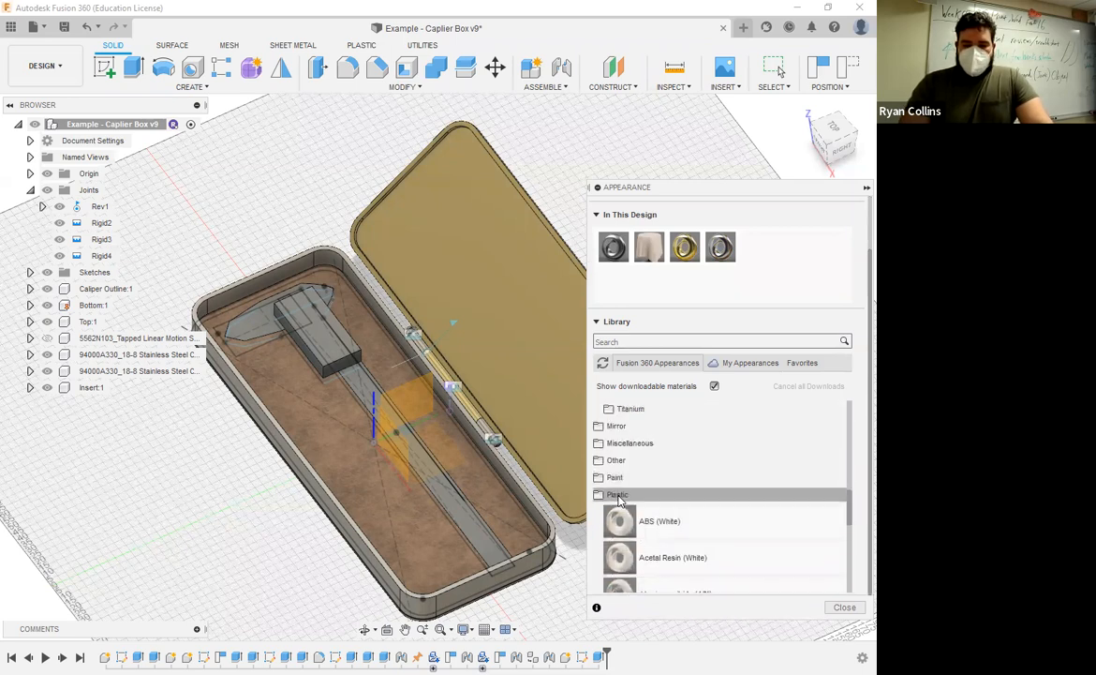
pyautogui.click(614, 494)
pyautogui.click(618, 512)
pyautogui.scroll(-1, 626, 513)
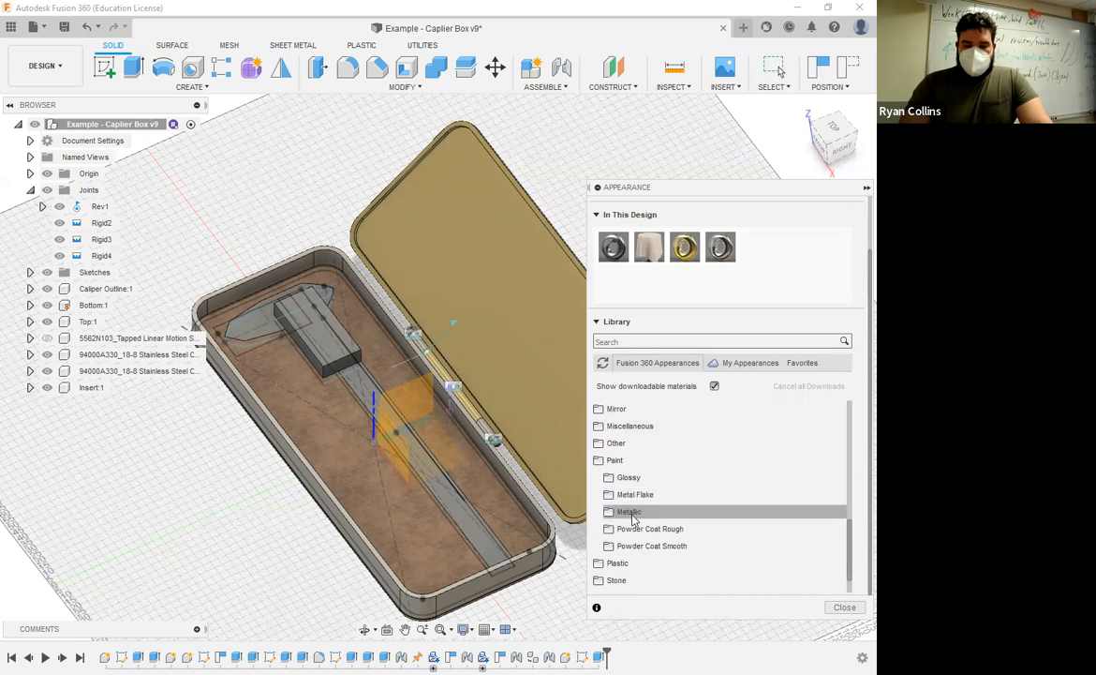
pyautogui.click(629, 477)
pyautogui.moveTo(630, 503); pyautogui.dragTo(326, 335)
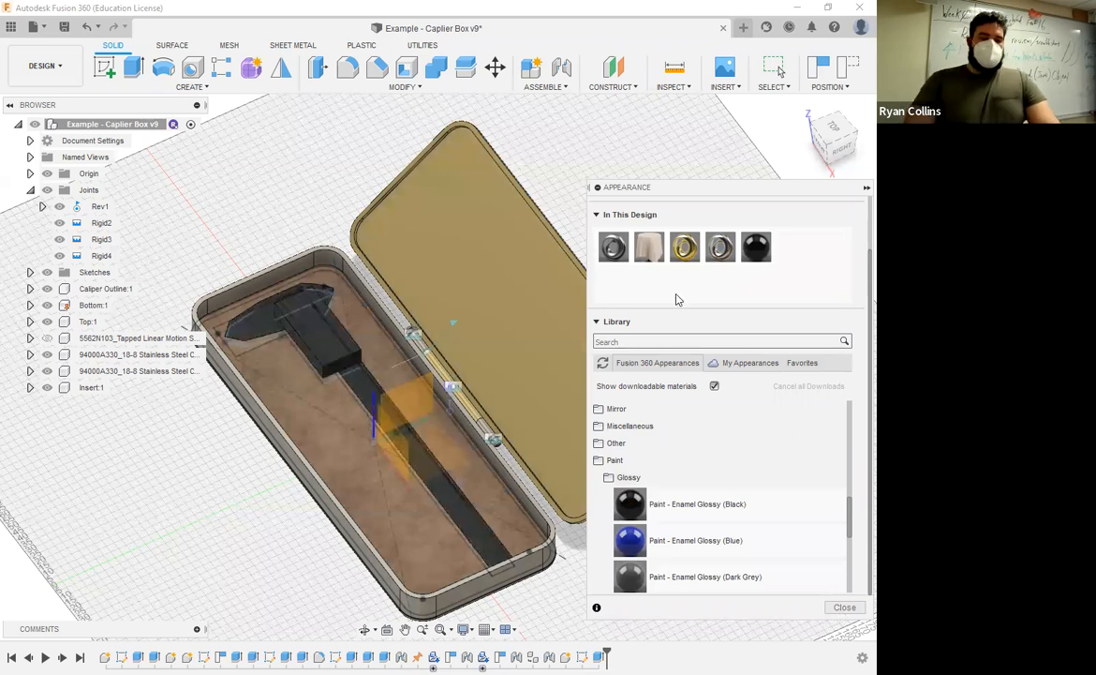
pyautogui.click(843, 607)
# Save the design with the version description "Appearances Added".
pyautogui.scroll(1, 659, 327)
pyautogui.keyDown('shift'); pyautogui.moveTo(659, 327); pyautogui.dragTo(693, 320, button='middle'); pyautogui.keyUp('shift')
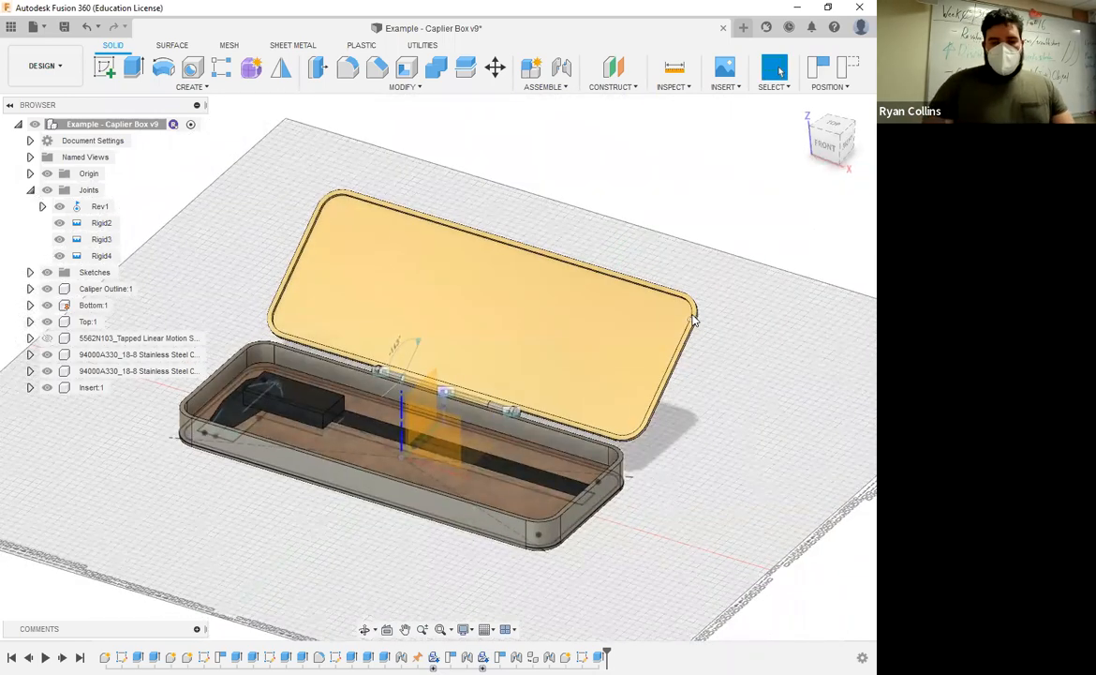
pyautogui.hotkey('ctrl', 's')
pyautogui.press('BackSpace')
pyautogui.press('BackSpace')
pyautogui.press('BackSpace')
pyautogui.press('BackSpace')
pyautogui.press('BackSpace')
pyautogui.press('BackSpace')
pyautogui.press('BackSpace')
pyautogui.press('BackSpace')
pyautogui.press('BackSpace')
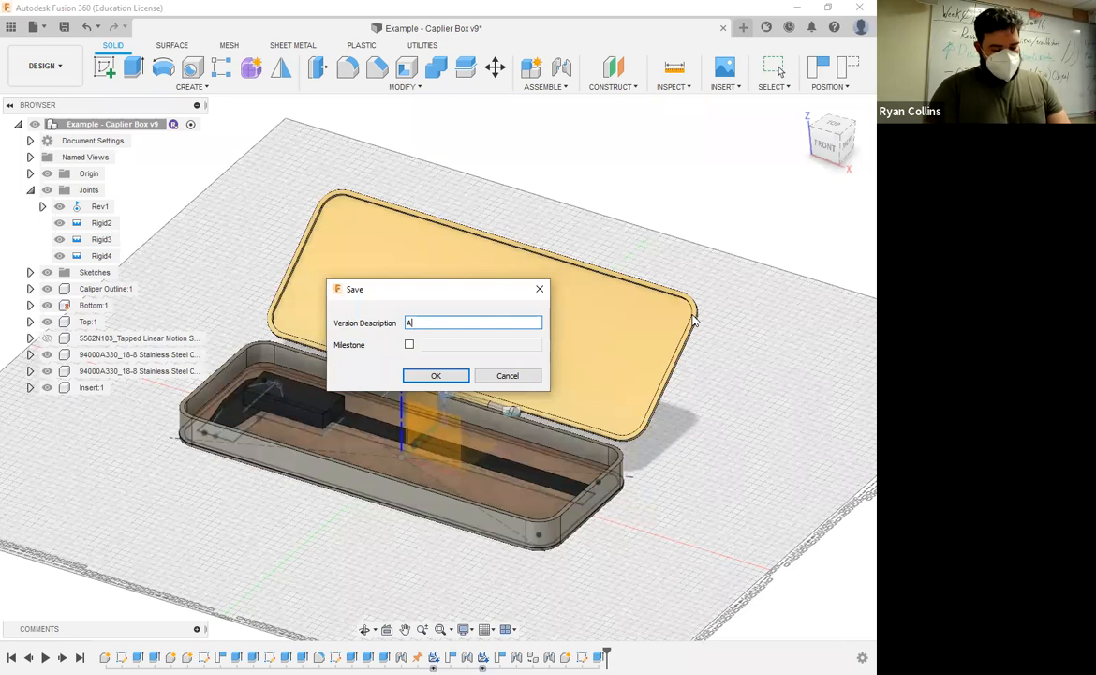
pyautogui.write('Appeara')
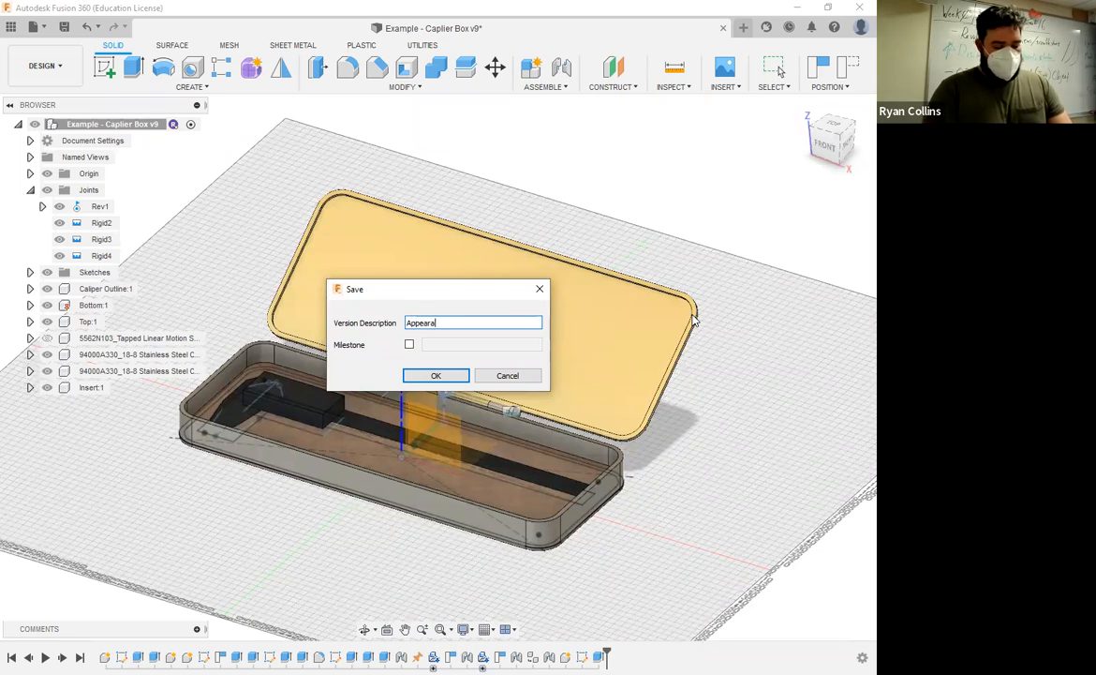
pyautogui.write('nces Added')
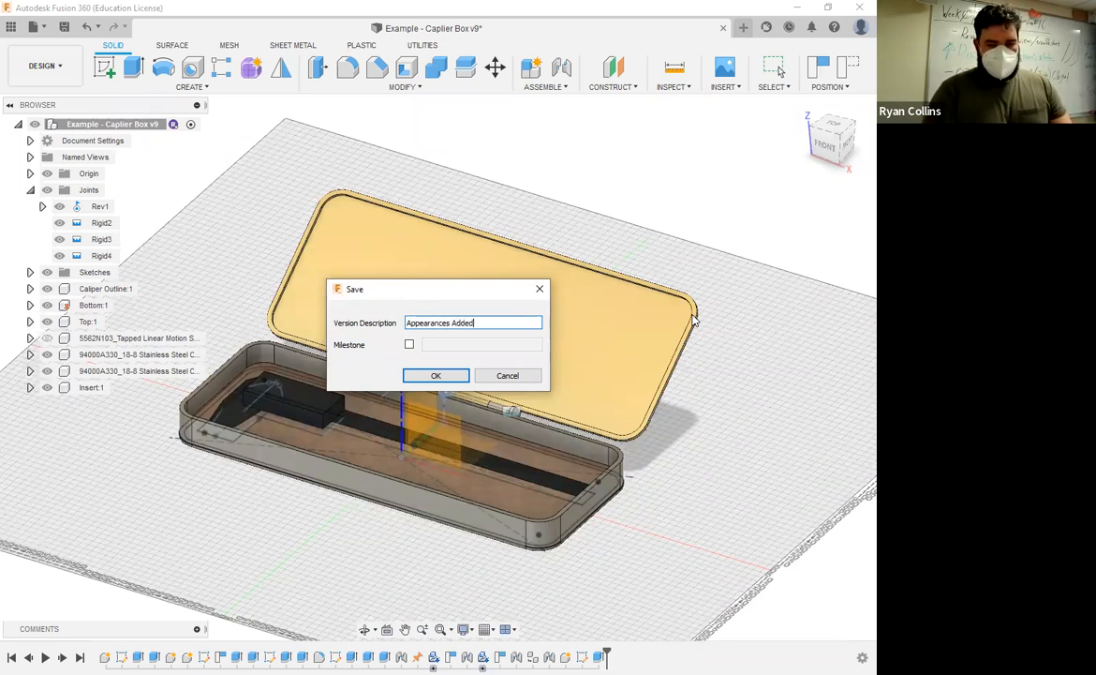
pyautogui.press('Return')
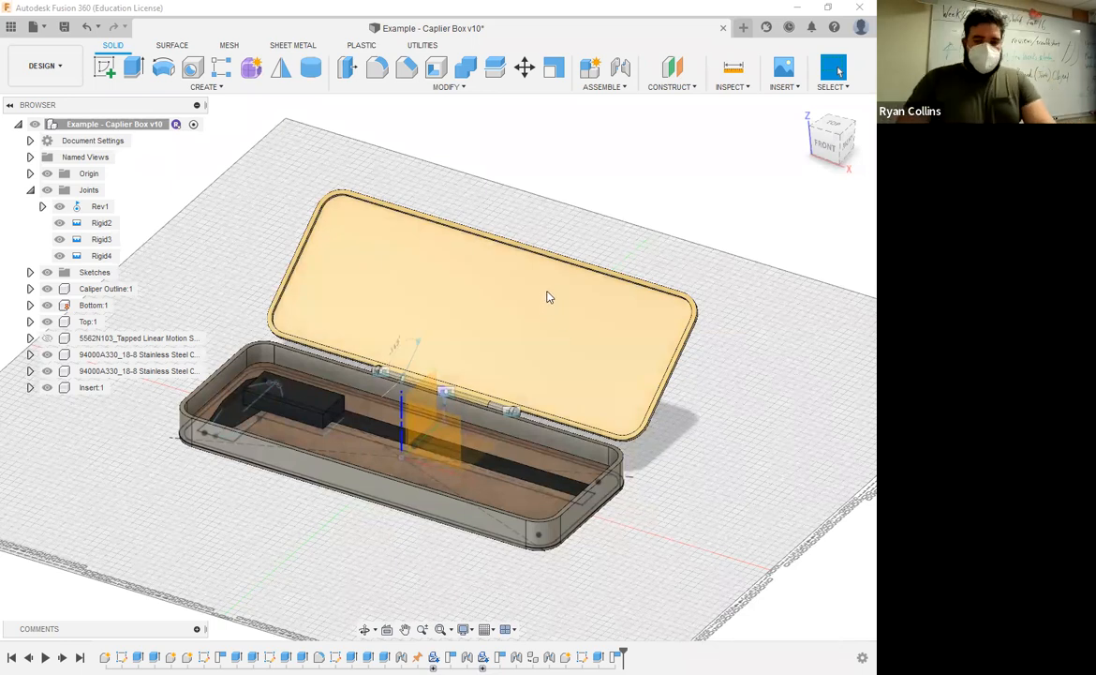
# Swing the lid closed onto the bottom of the box.
pyautogui.moveTo(550, 297); pyautogui.dragTo(300, 386)
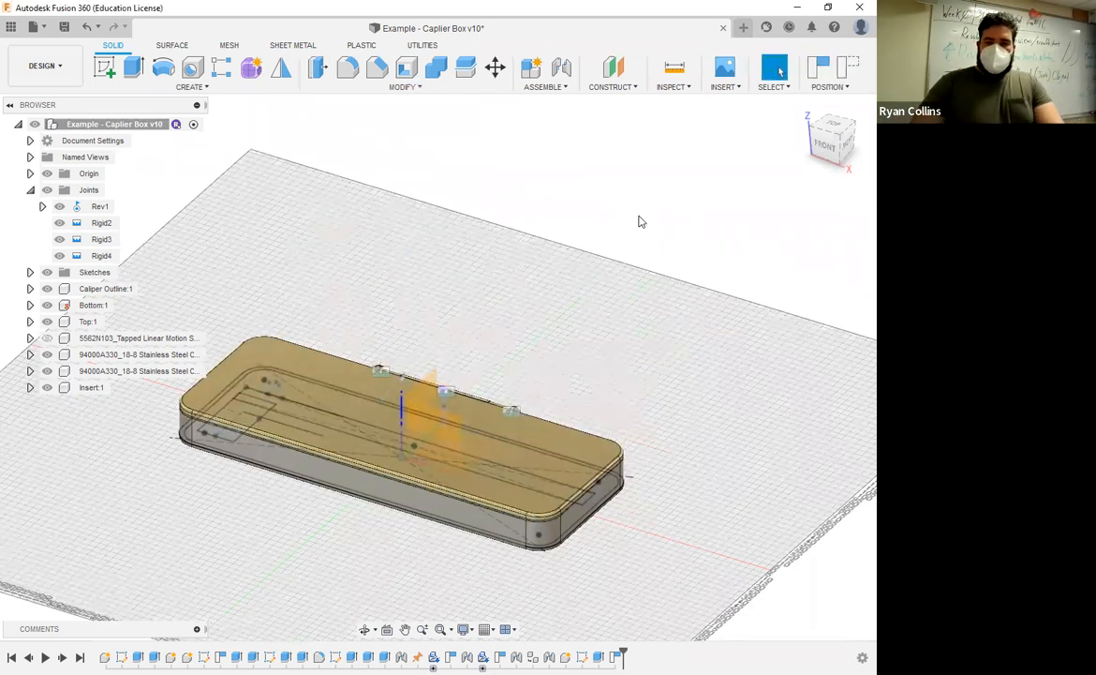
# Capture the position of the closed lid while viewing the box straight from its right side.
pyautogui.keyDown('shift'); pyautogui.moveTo(601, 345); pyautogui.dragTo(556, 341, button='middle'); pyautogui.keyUp('shift')
pyautogui.moveTo(853, 148); pyautogui.dragTo(814, 153)
pyautogui.click(828, 149)
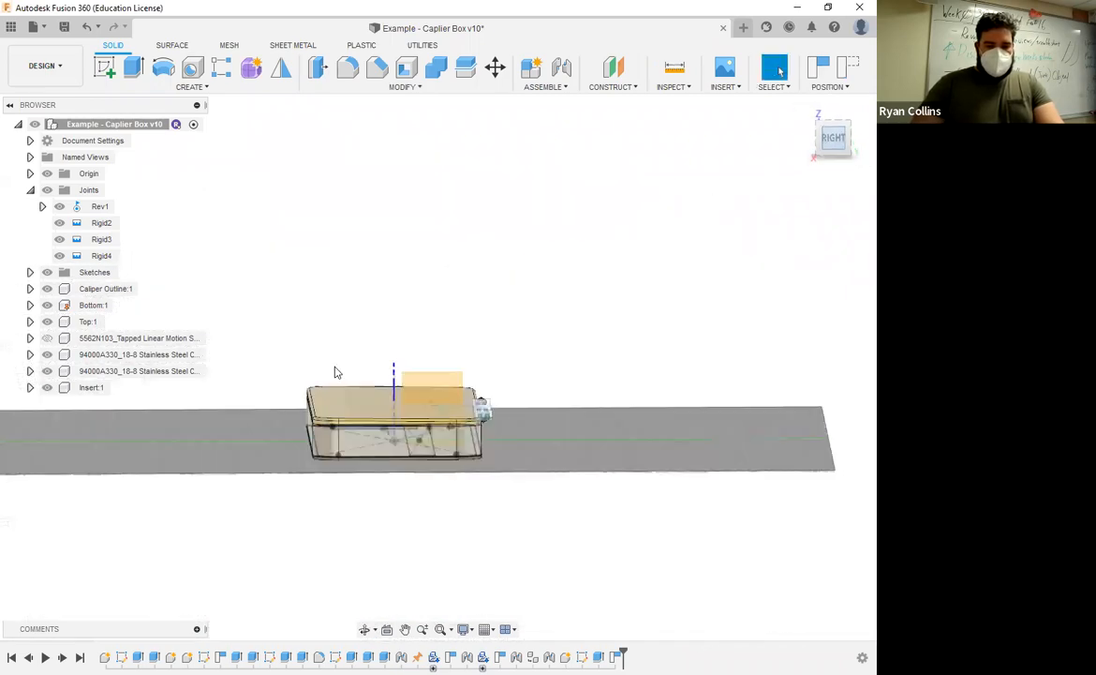
pyautogui.scroll(3, 324, 409)
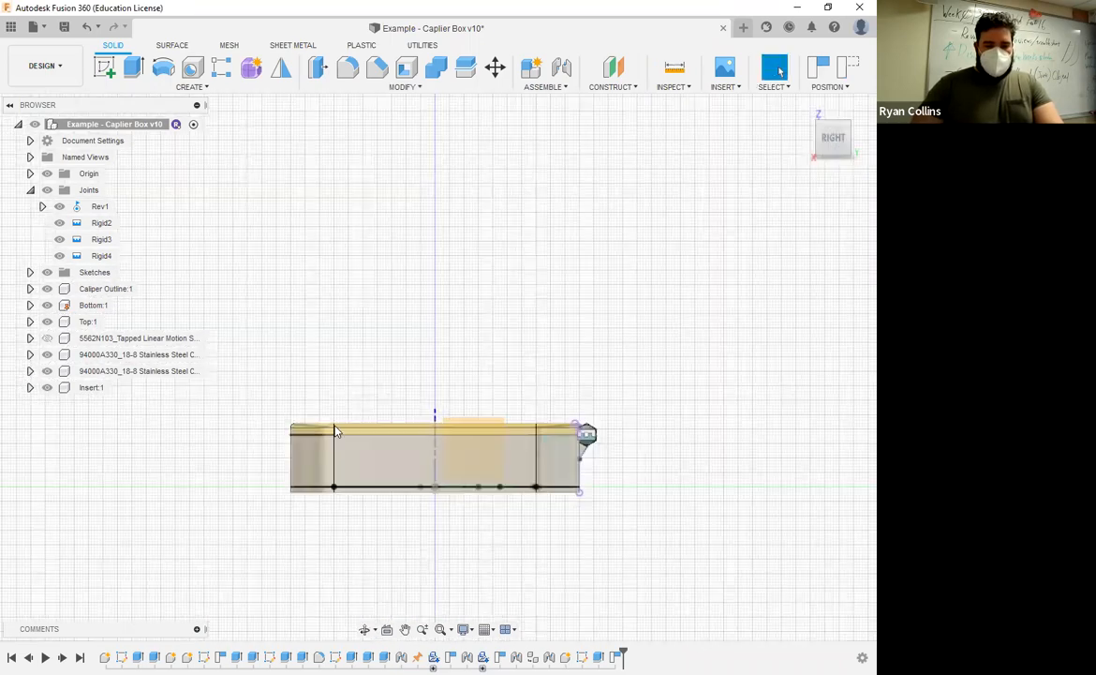
pyautogui.click(818, 68)
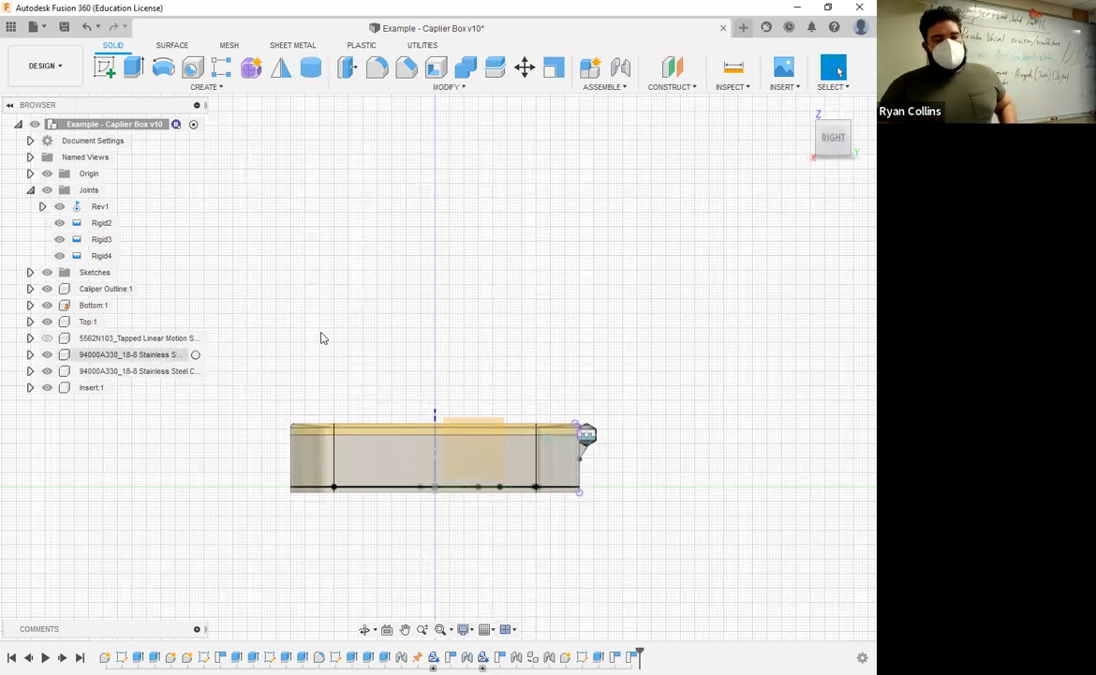
# Turn on component color cycling and hide both 94000A330 stainless steel components at the hinge.
pyautogui.hotkey('shift', 'n')
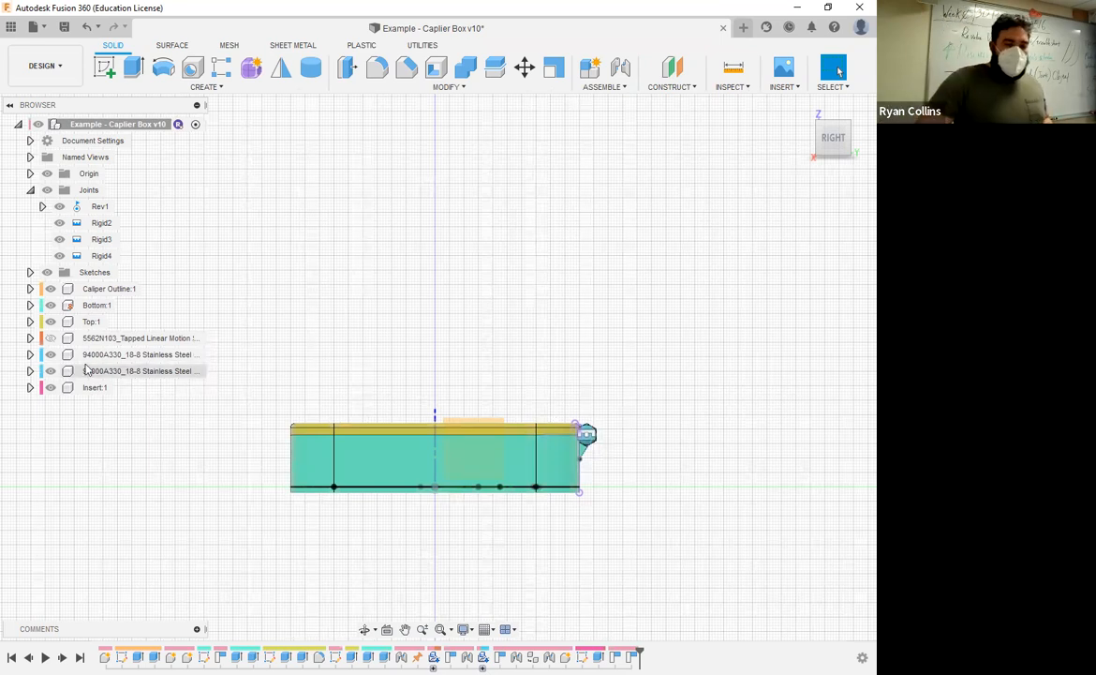
pyautogui.click(51, 371)
pyautogui.click(51, 354)
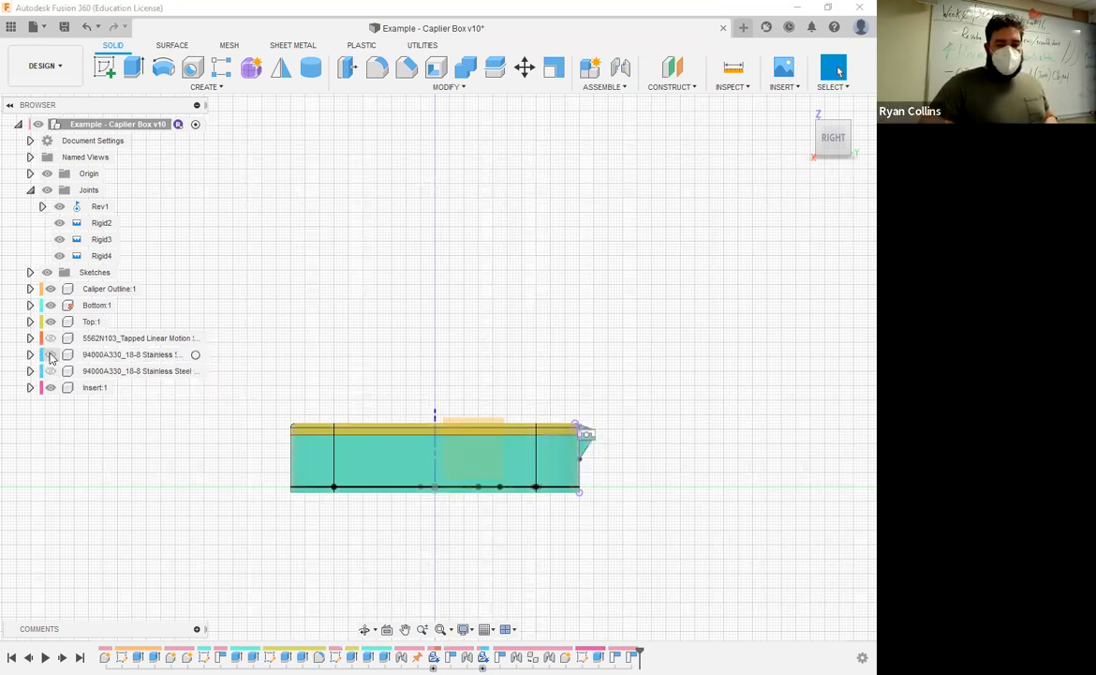
# Examine how the hinge knuckles sit against the box wall, temporarily showing one 94000A330 stainless steel component to check its fit.
pyautogui.scroll(3, 664, 424)
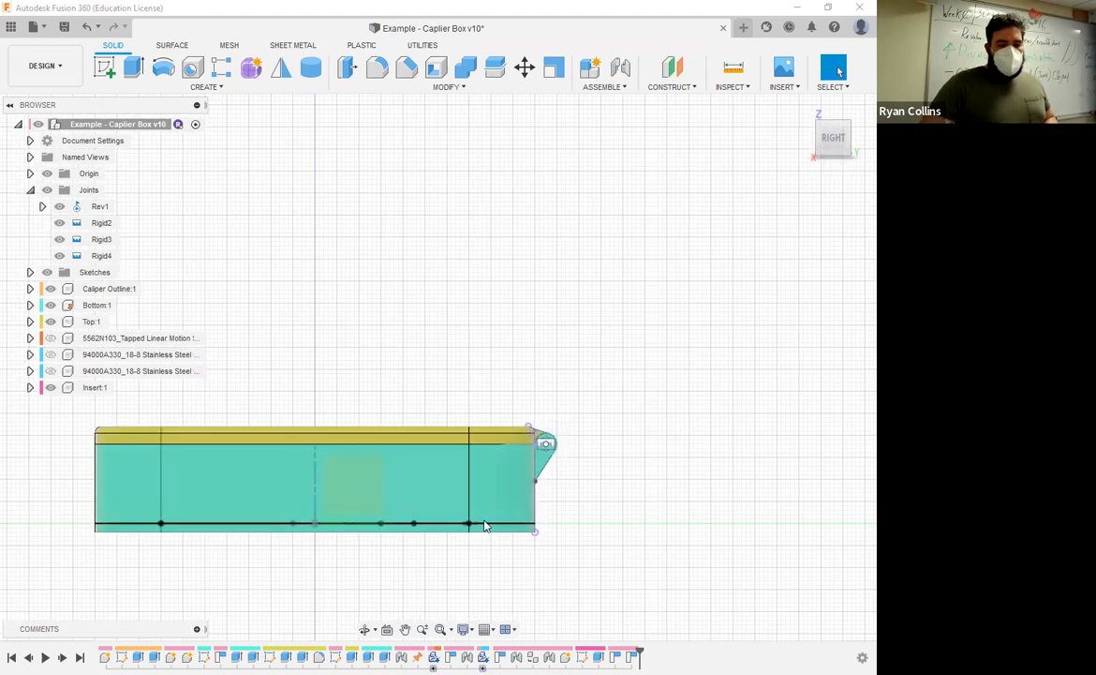
pyautogui.scroll(3, 501, 521)
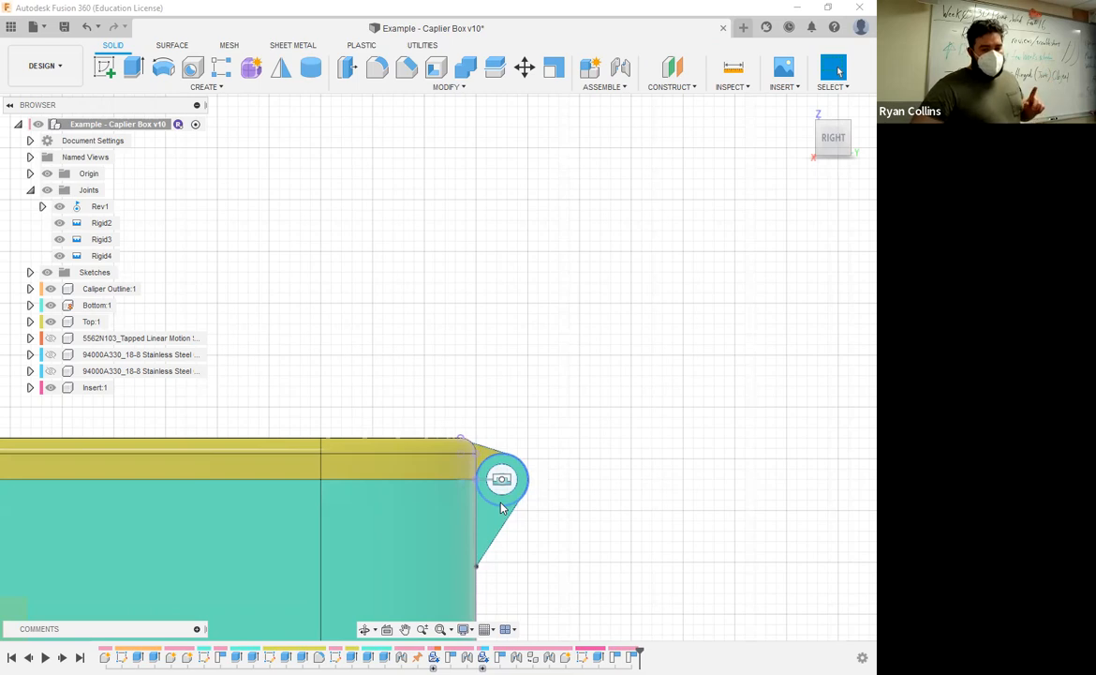
pyautogui.click(502, 480)
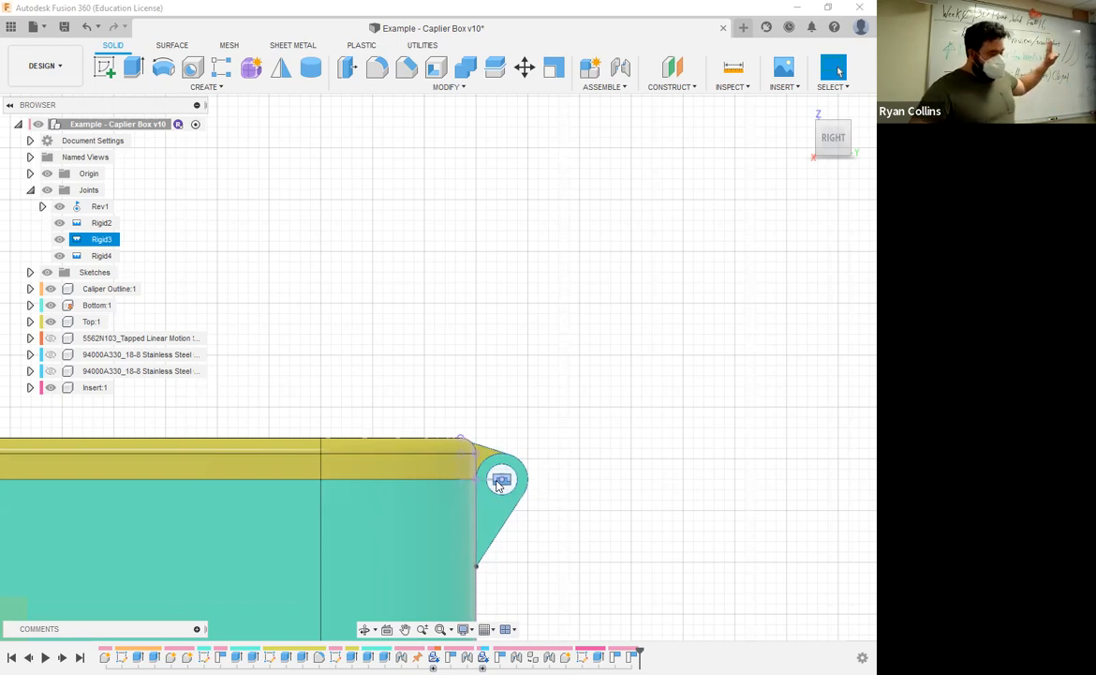
pyautogui.click(506, 356)
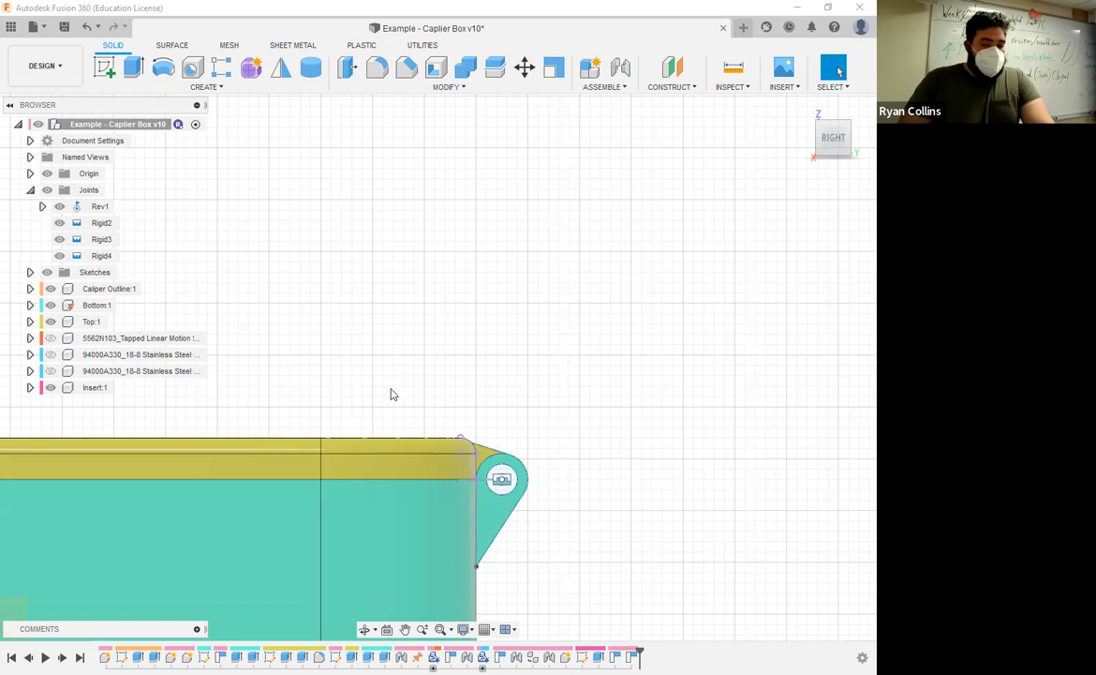
pyautogui.click(82, 321)
pyautogui.click(50, 355)
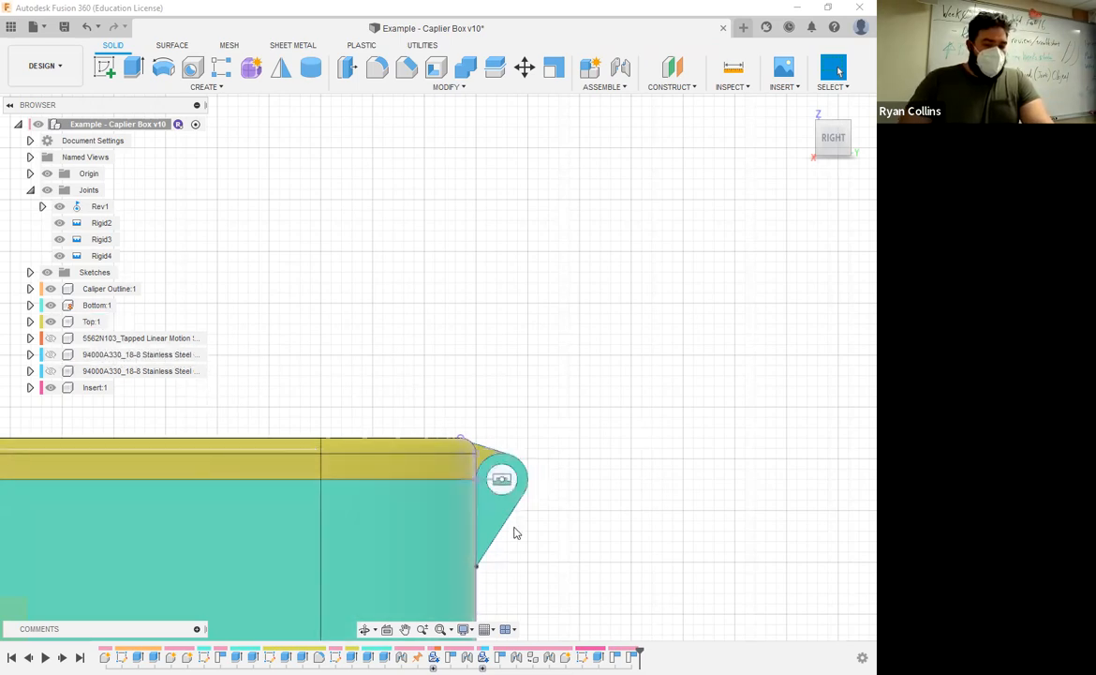
pyautogui.click(51, 354)
pyautogui.keyDown('shift'); pyautogui.moveTo(582, 433); pyautogui.dragTo(582, 441, button='middle'); pyautogui.keyUp('shift')
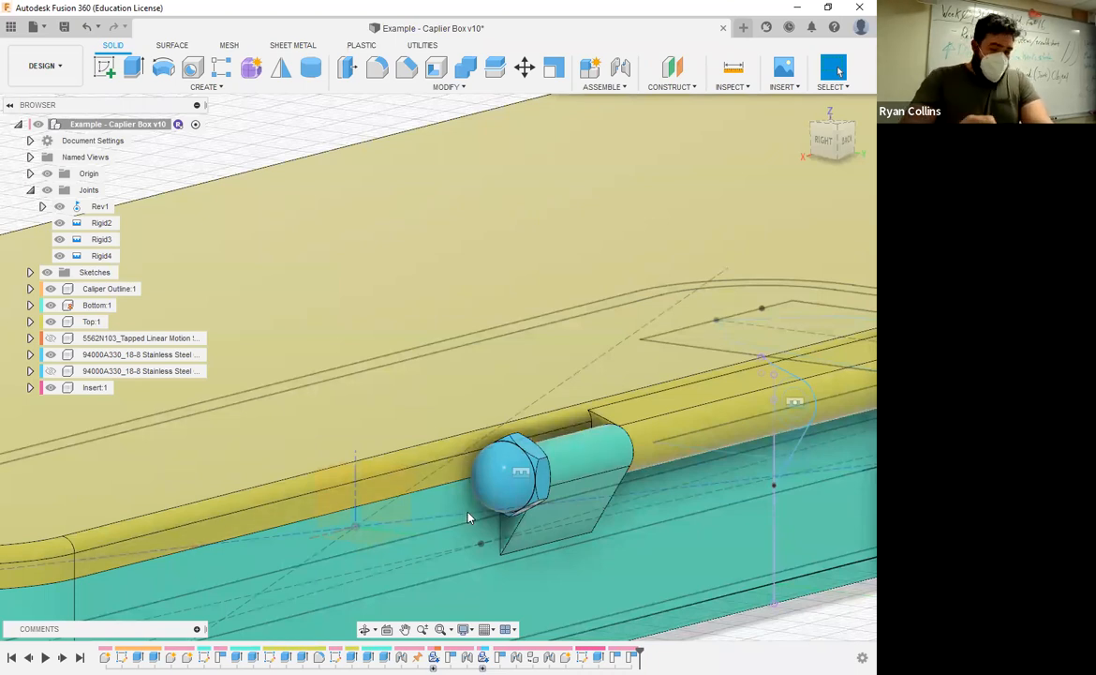
pyautogui.moveTo(469, 516)
pyautogui.keyDown('shift'); pyautogui.mouseDown(button='middle')
pyautogui.moveTo(452, 504)
pyautogui.moveTo(481, 515)
pyautogui.mouseUp(button='middle'); pyautogui.keyUp('shift')
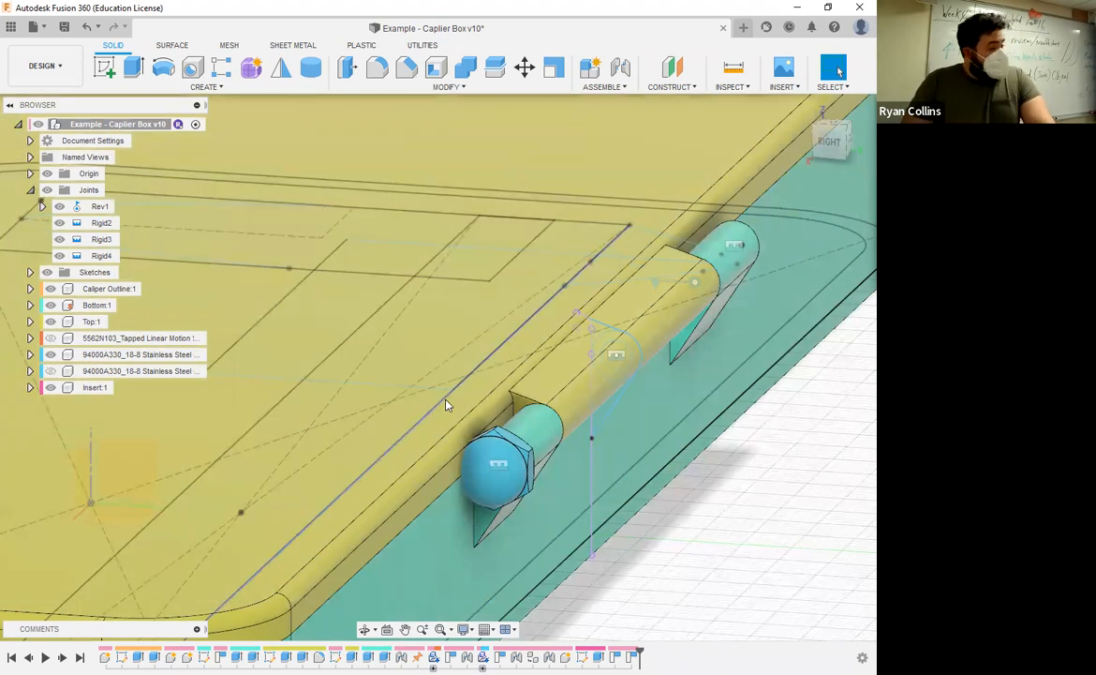
pyautogui.click(131, 355)
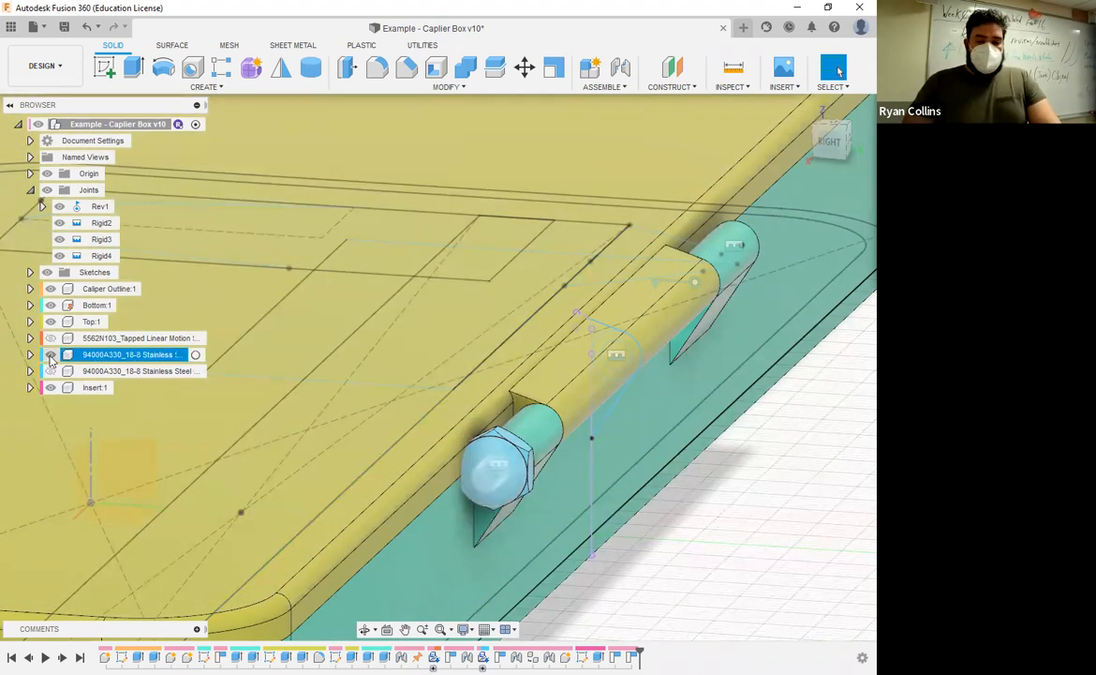
pyautogui.press('Escape')
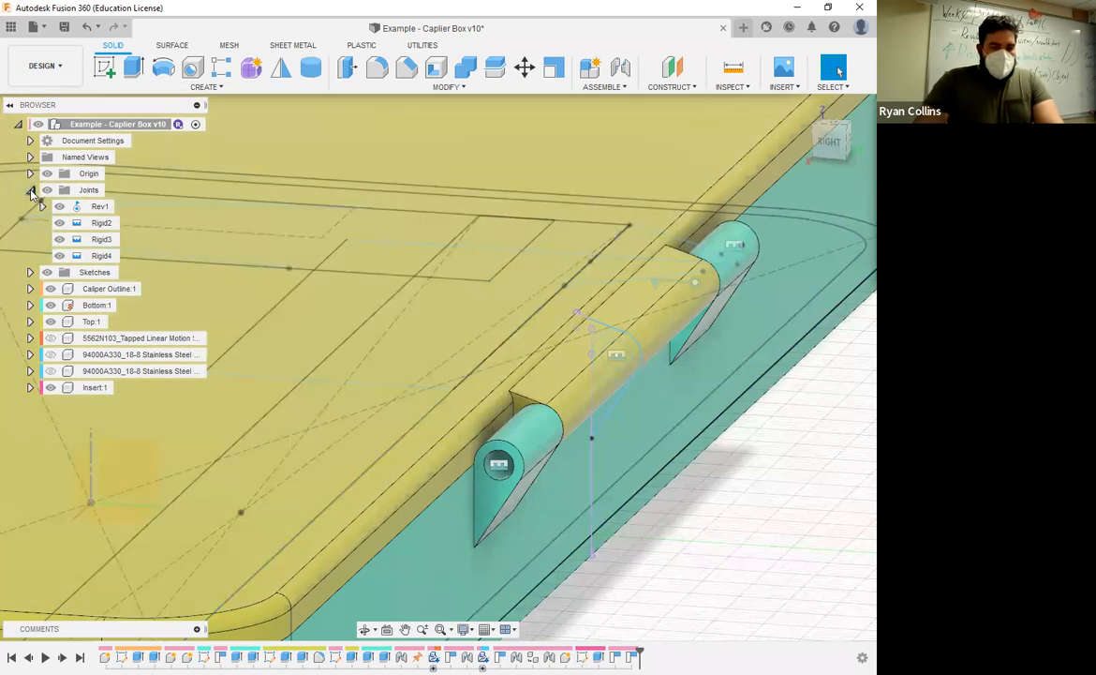
# Open the hinge profile sketch, Sketch1, for editing.
pyautogui.click(29, 190)
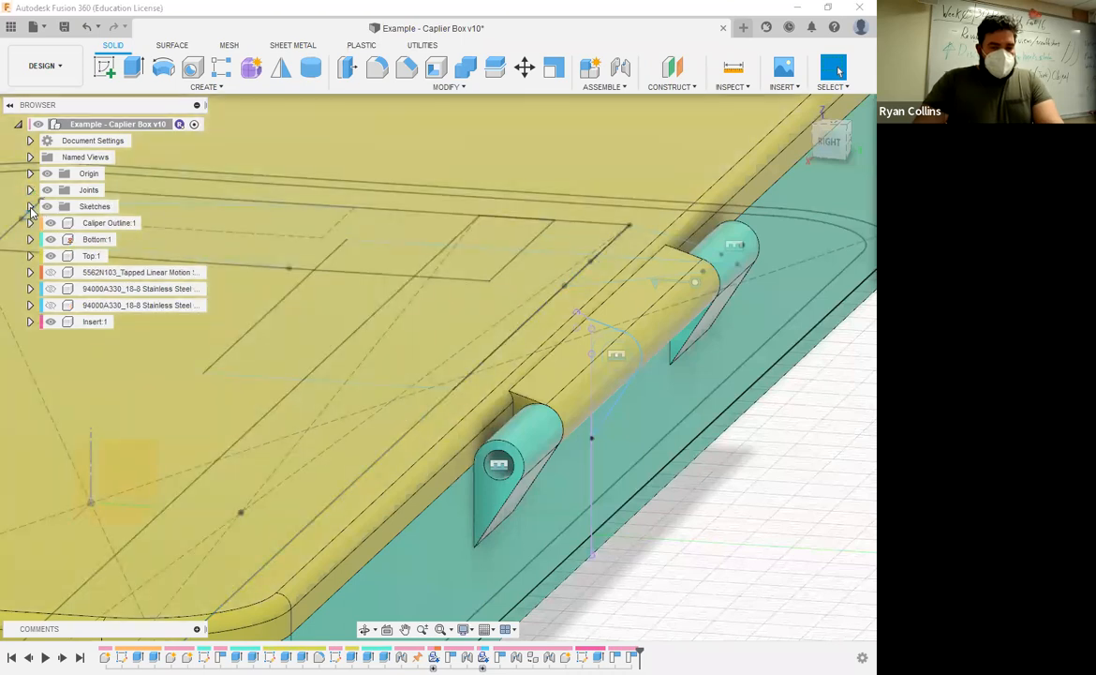
pyautogui.click(30, 206)
pyautogui.rightClick(105, 223)
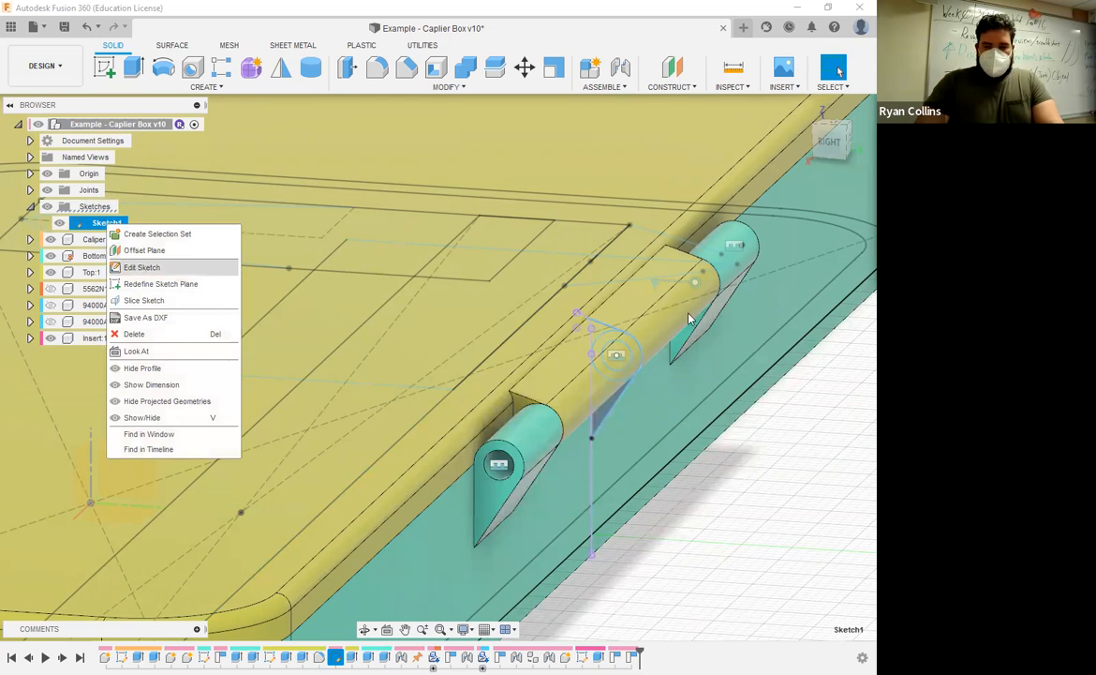
pyautogui.click(141, 268)
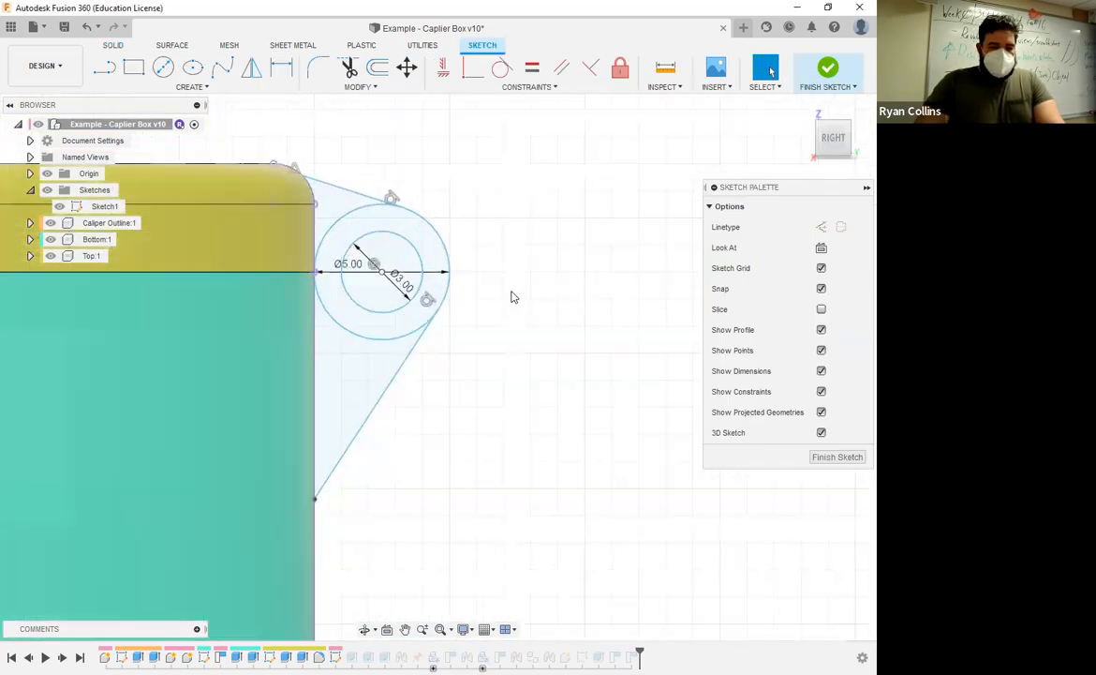
# Move both concentric hinge circles and their center 2 mm outward from the box wall, and finish the sketch.
pyautogui.click(417, 217)
pyautogui.keyDown('shift'); pyautogui.click(403, 239); pyautogui.keyUp('shift')
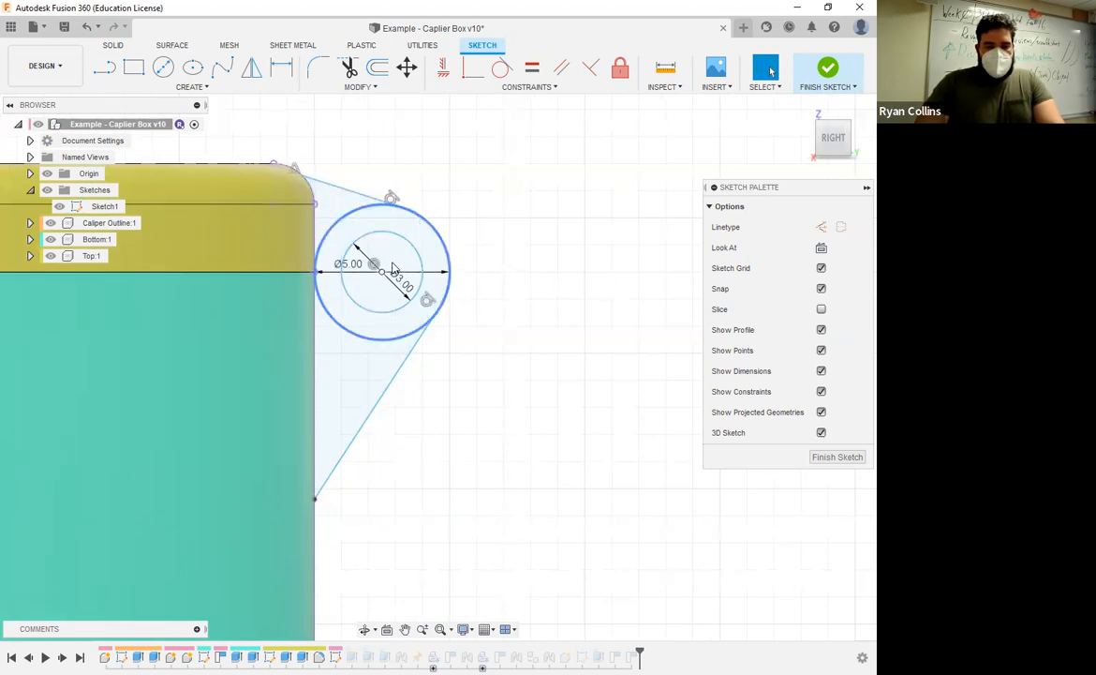
pyautogui.moveTo(302, 153); pyautogui.dragTo(330, 191)
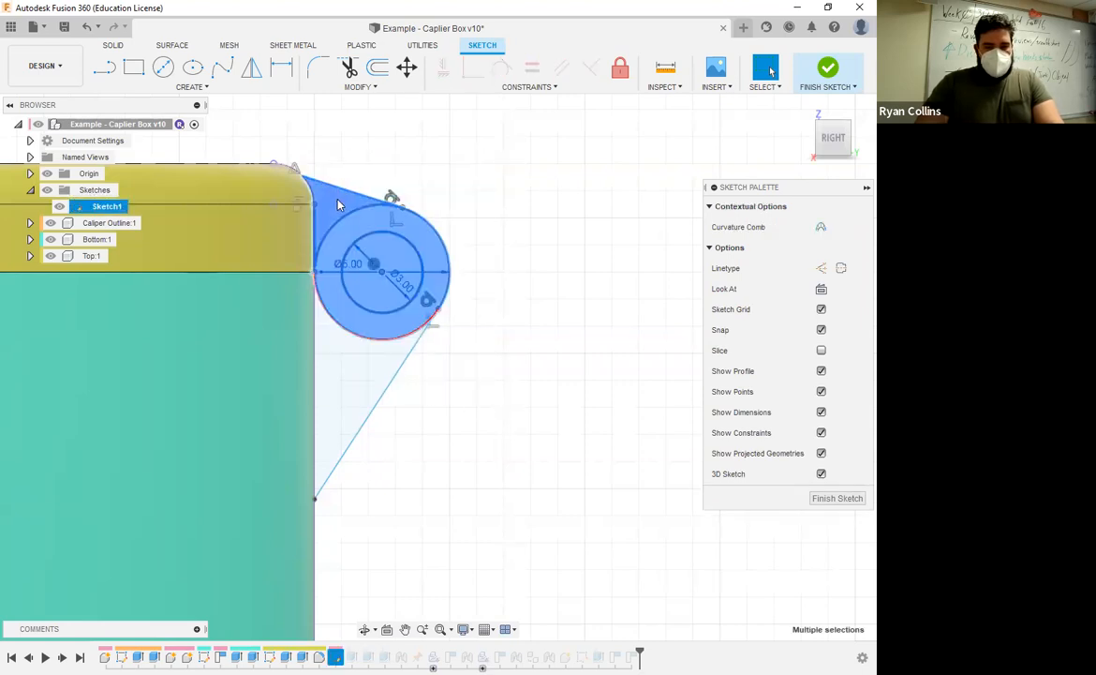
pyautogui.press('Escape')
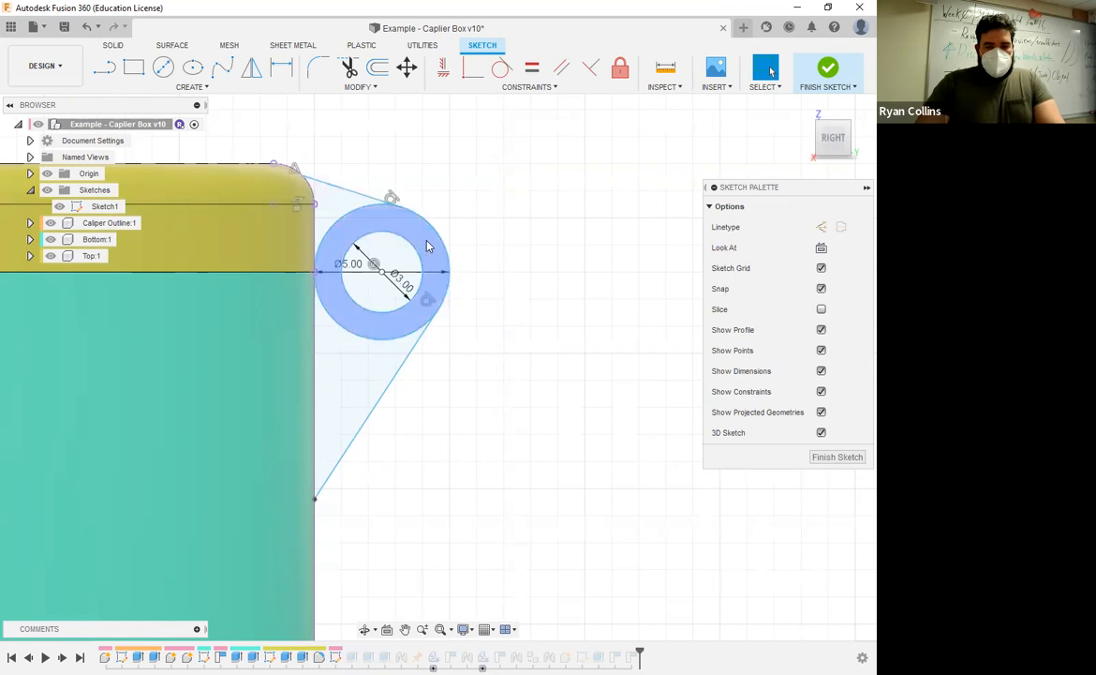
pyautogui.click(409, 251)
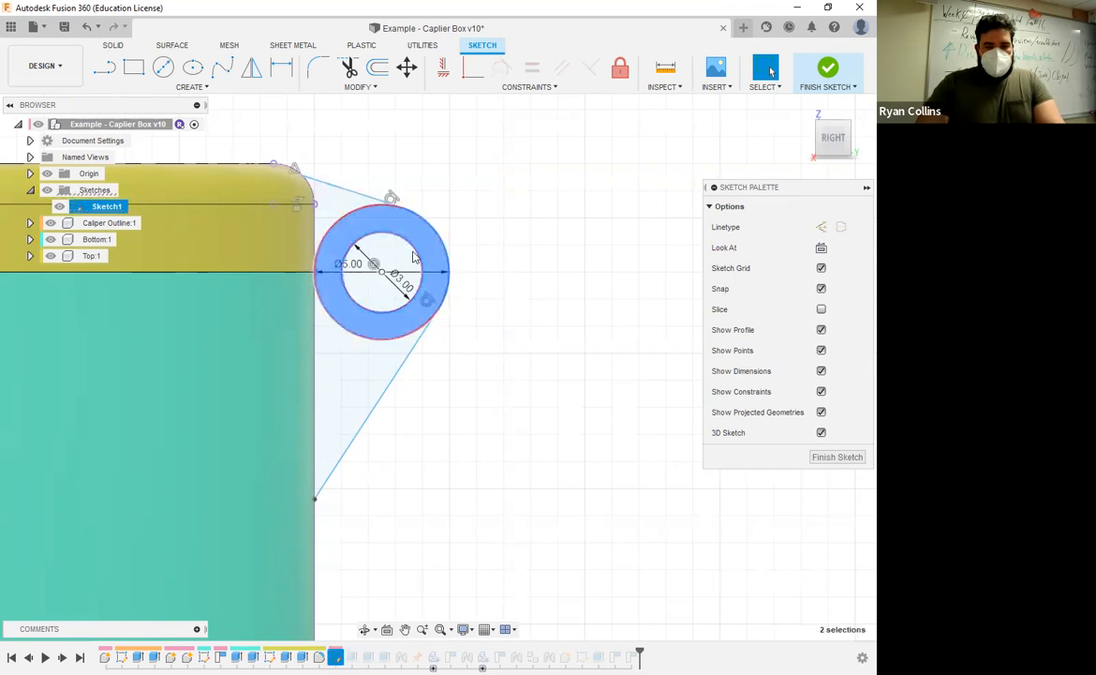
pyautogui.click(374, 239)
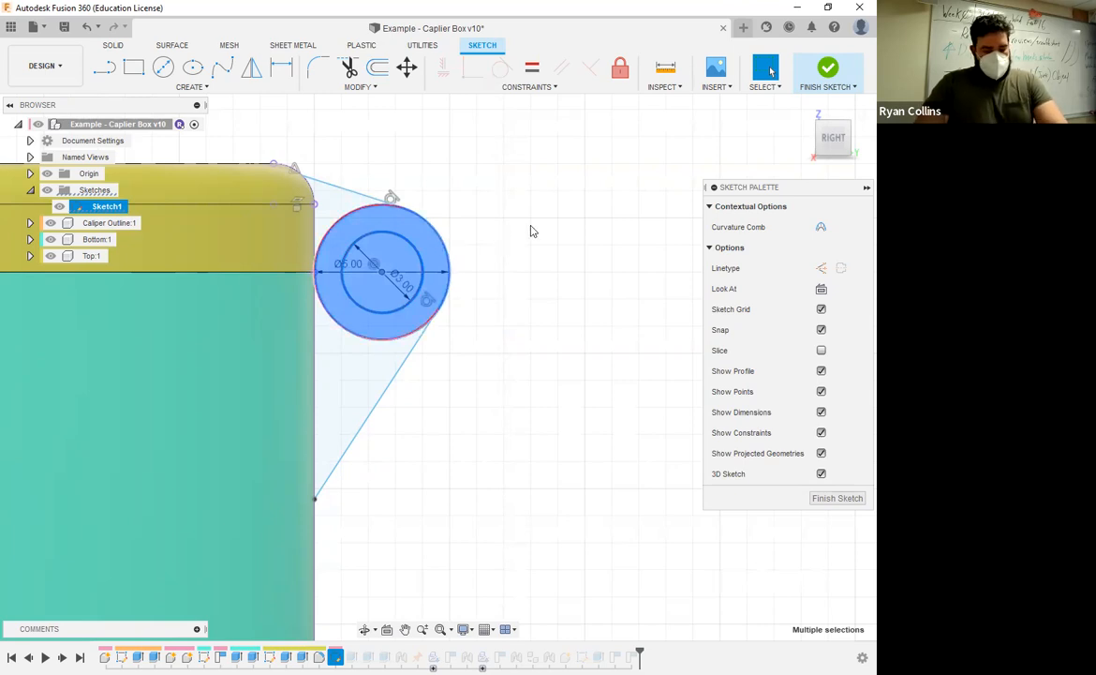
pyautogui.press('m')
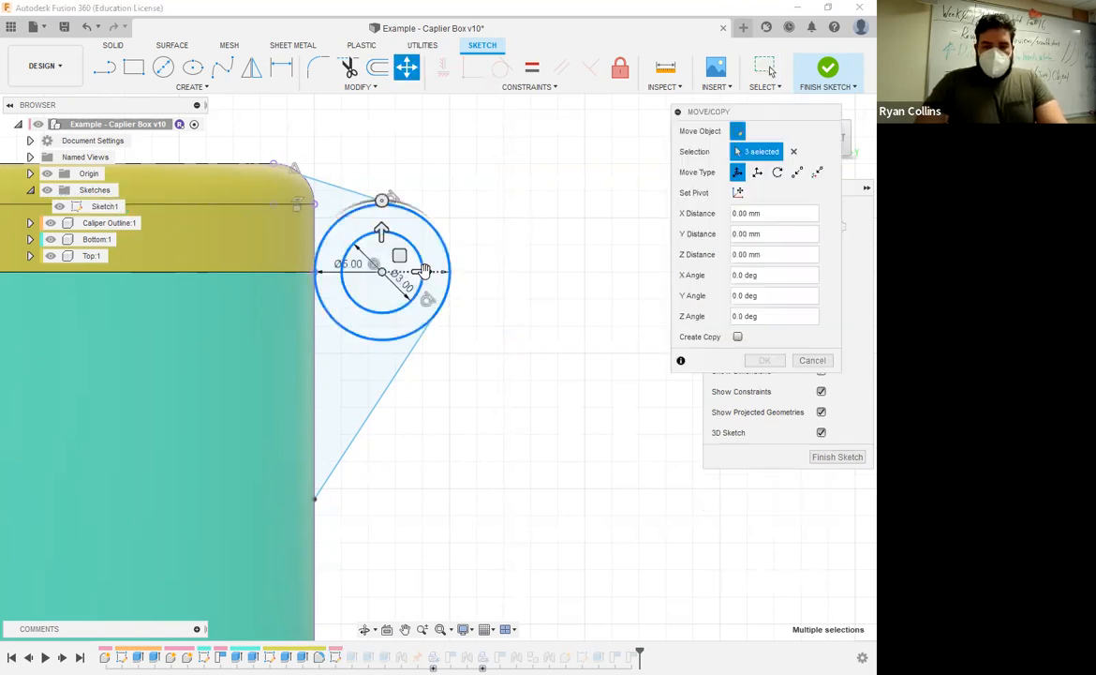
pyautogui.moveTo(425, 272); pyautogui.dragTo(425, 272)
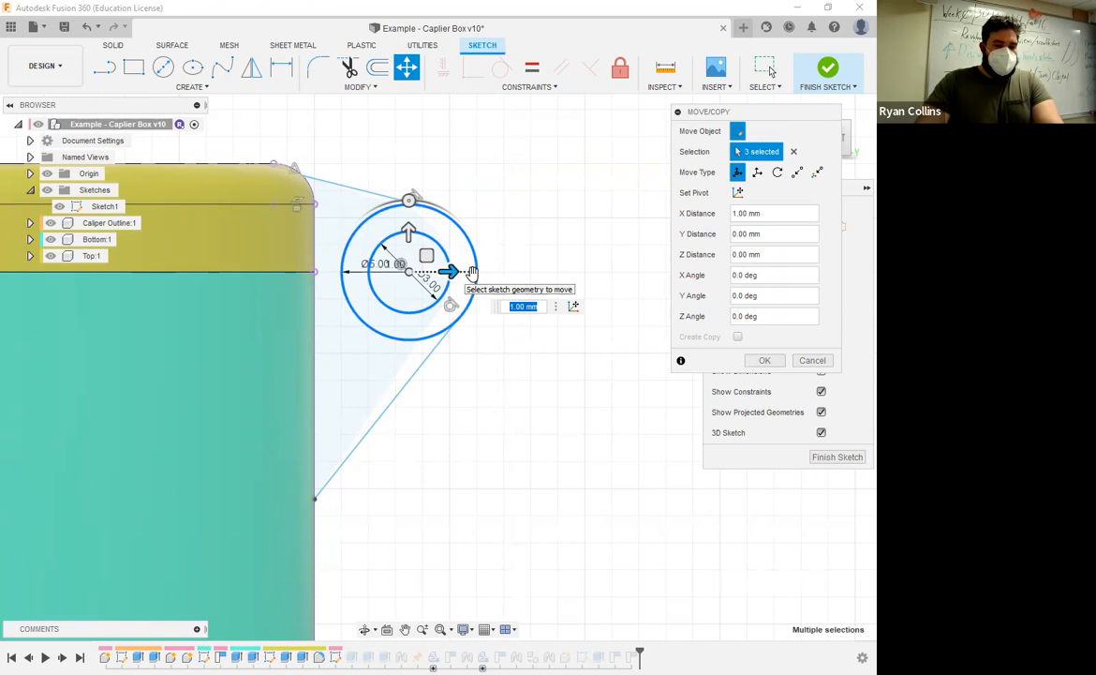
pyautogui.moveTo(472, 270); pyautogui.dragTo(475, 271)
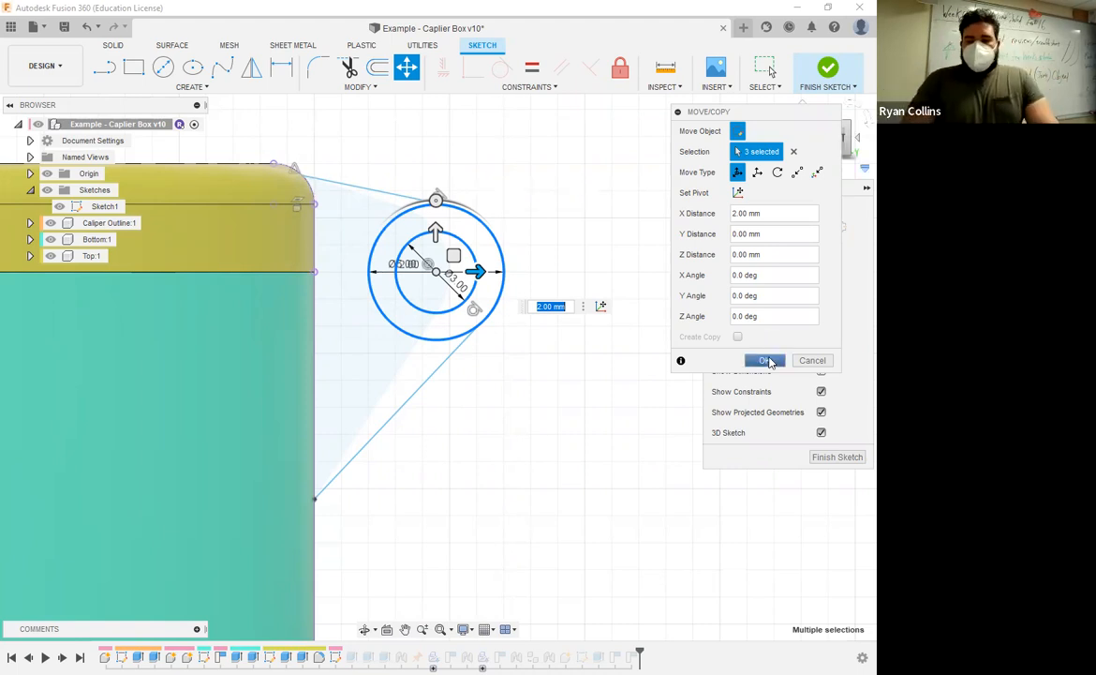
pyautogui.click(767, 362)
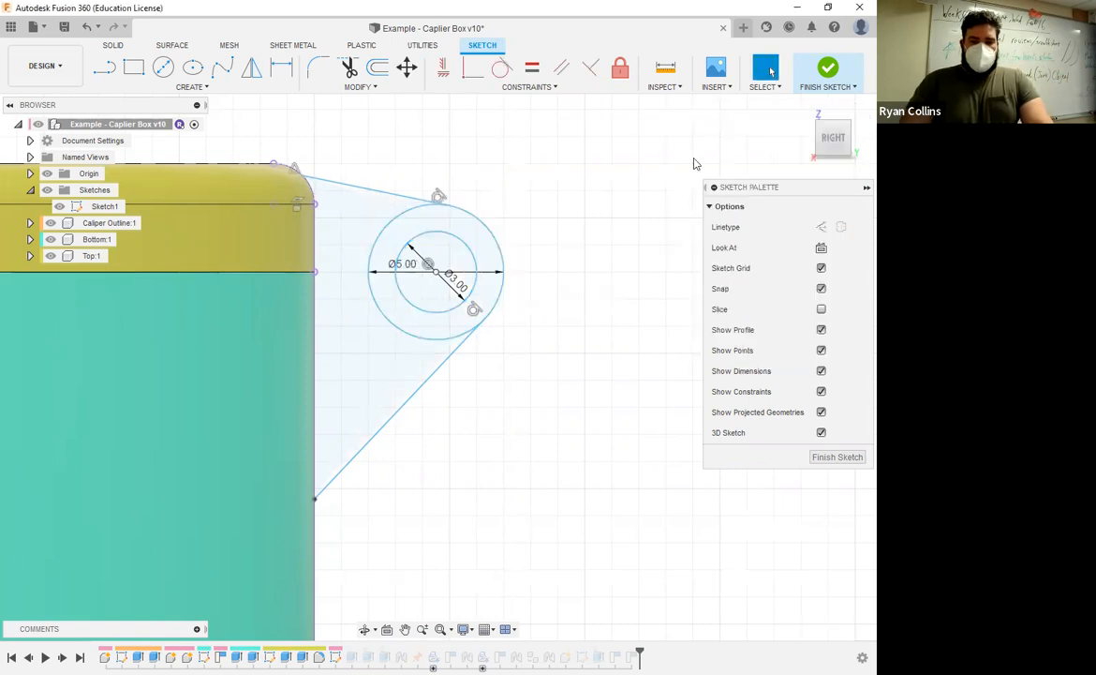
pyautogui.click(829, 71)
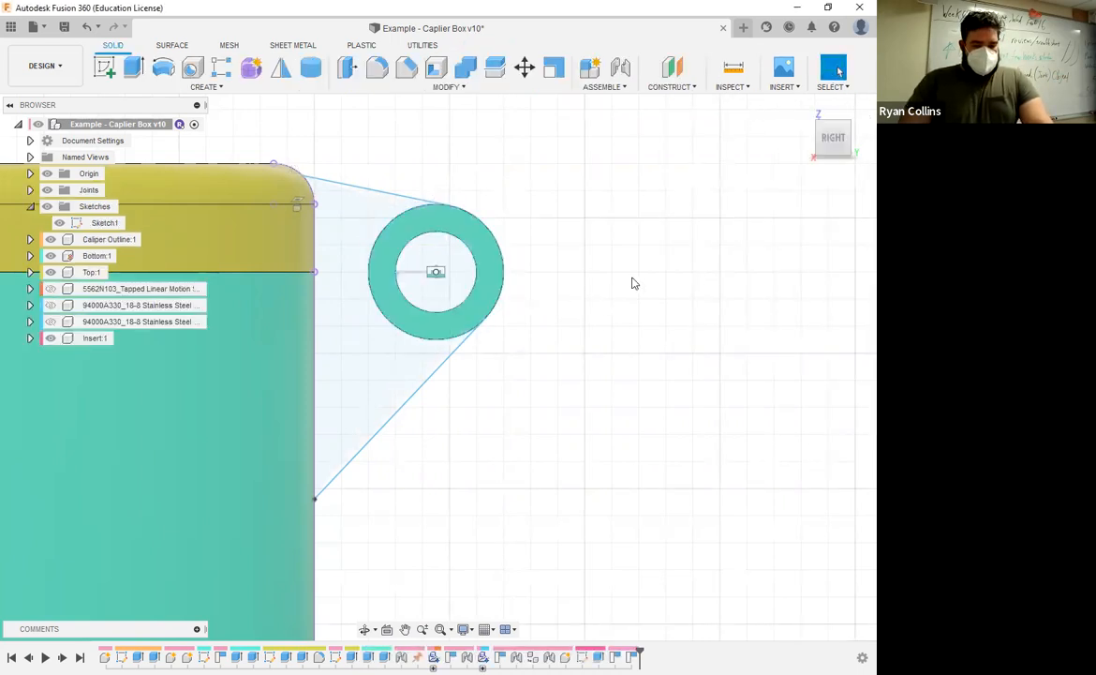
# Inspect the shifted hinge knuckles and the triangular support profile between them and the box wall.
pyautogui.keyDown('shift'); pyautogui.moveTo(631, 345); pyautogui.dragTo(602, 368, button='middle'); pyautogui.keyUp('shift')
pyautogui.scroll(-10, 603, 368)
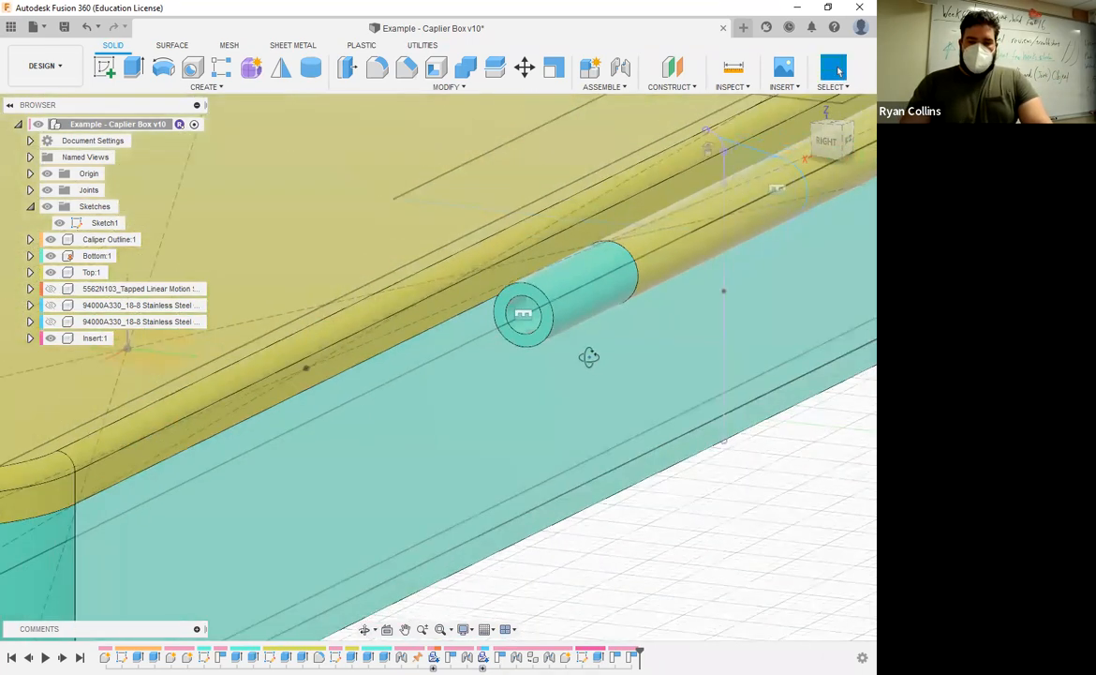
pyautogui.keyDown('shift'); pyautogui.moveTo(628, 307); pyautogui.dragTo(556, 542, button='middle'); pyautogui.keyUp('shift')
pyautogui.press('Escape')
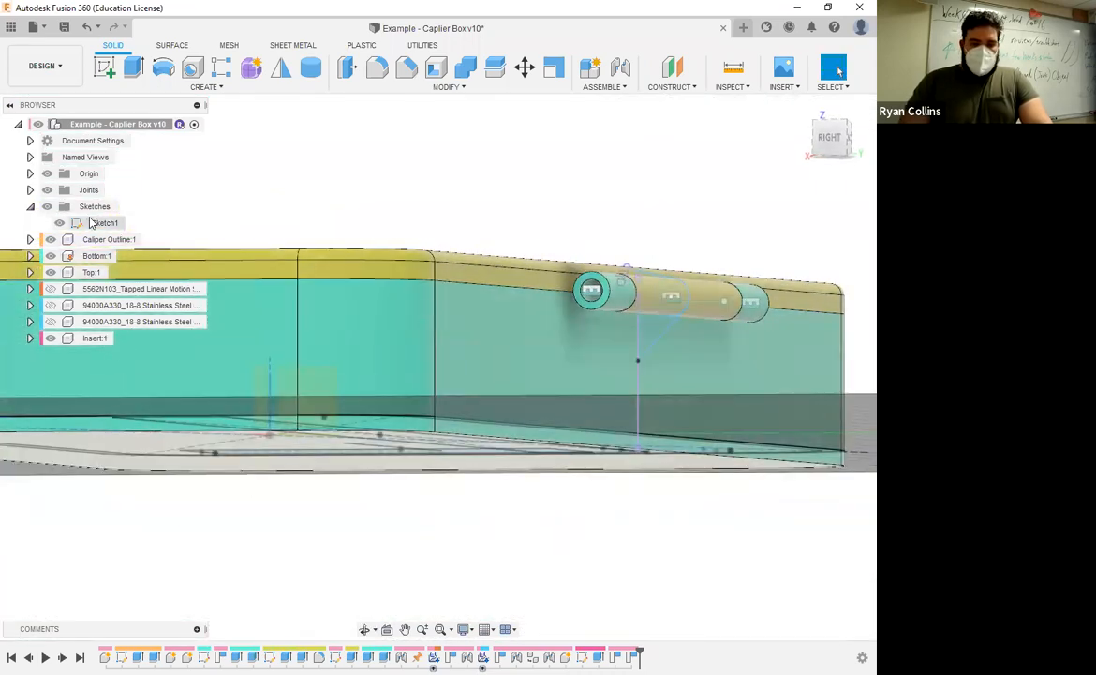
pyautogui.scroll(2, 602, 313)
pyautogui.keyDown('shift'); pyautogui.moveTo(612, 330); pyautogui.dragTo(628, 273, button='middle'); pyautogui.keyUp('shift')
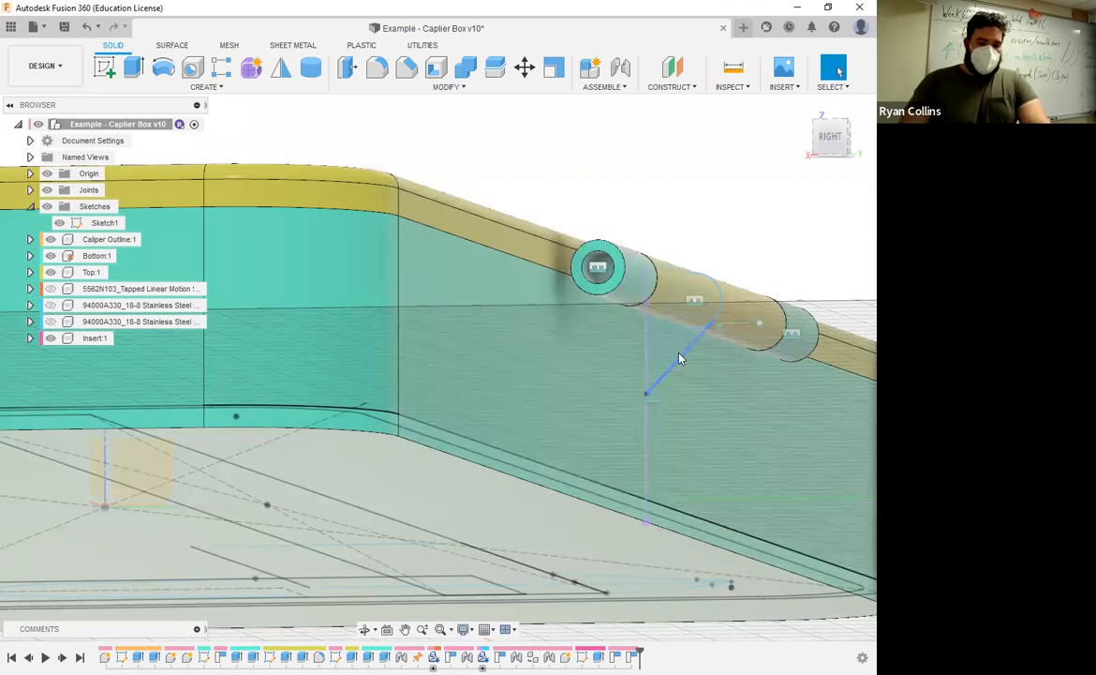
pyautogui.click(671, 351)
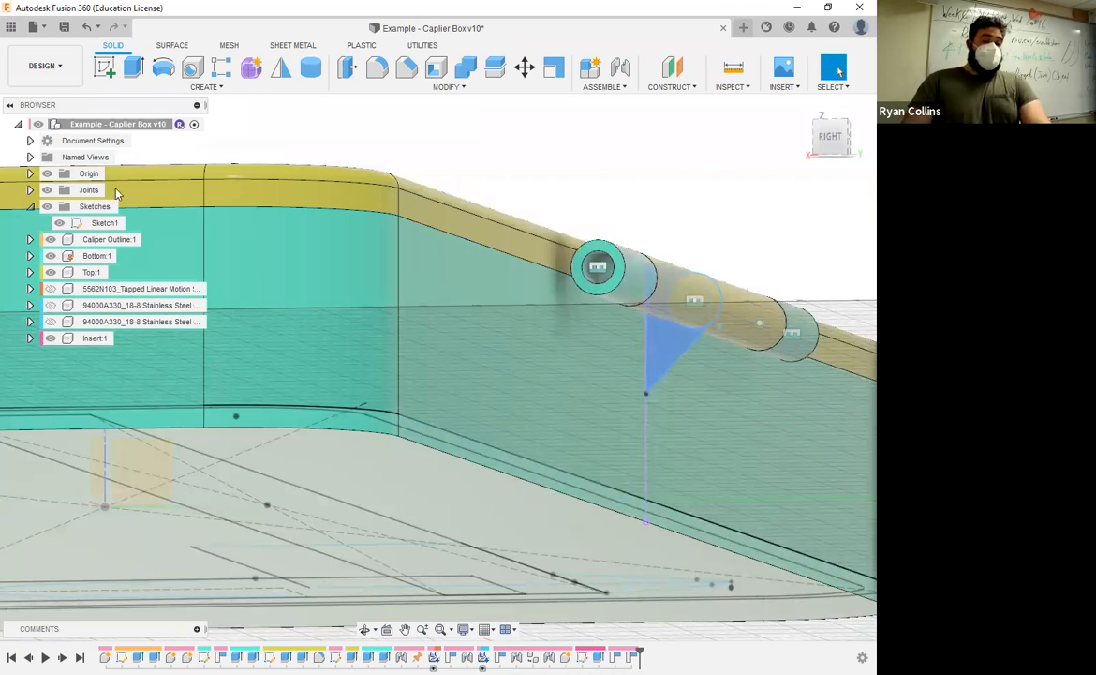
pyautogui.press('Escape')
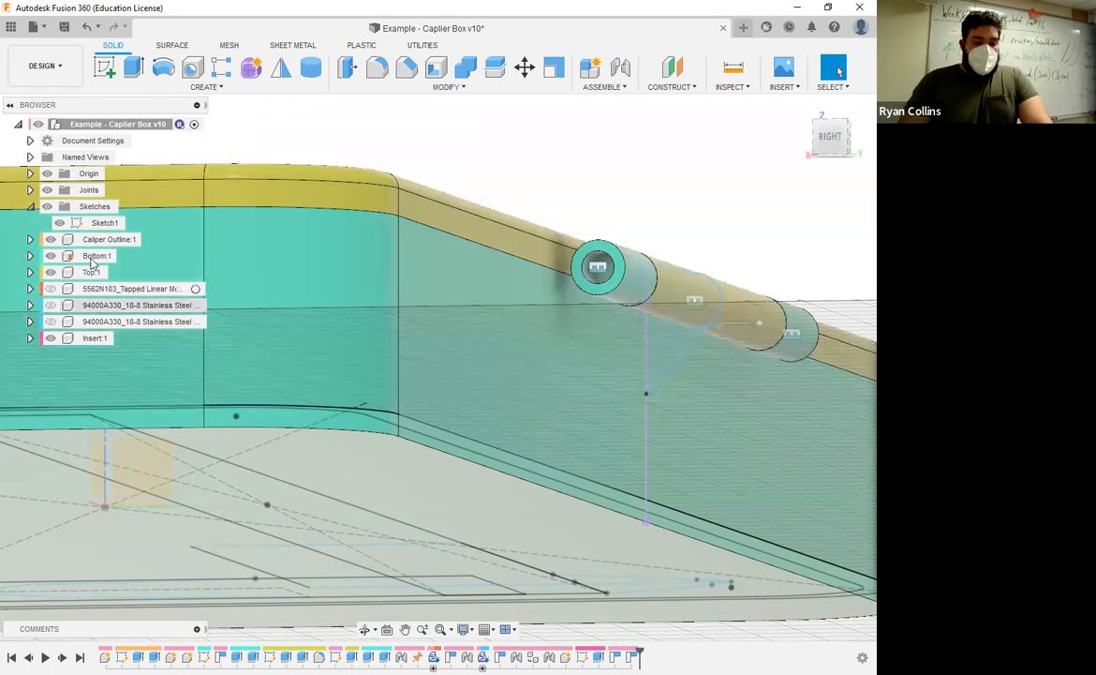
# Activate the Bottom component.
pyautogui.click(143, 241)
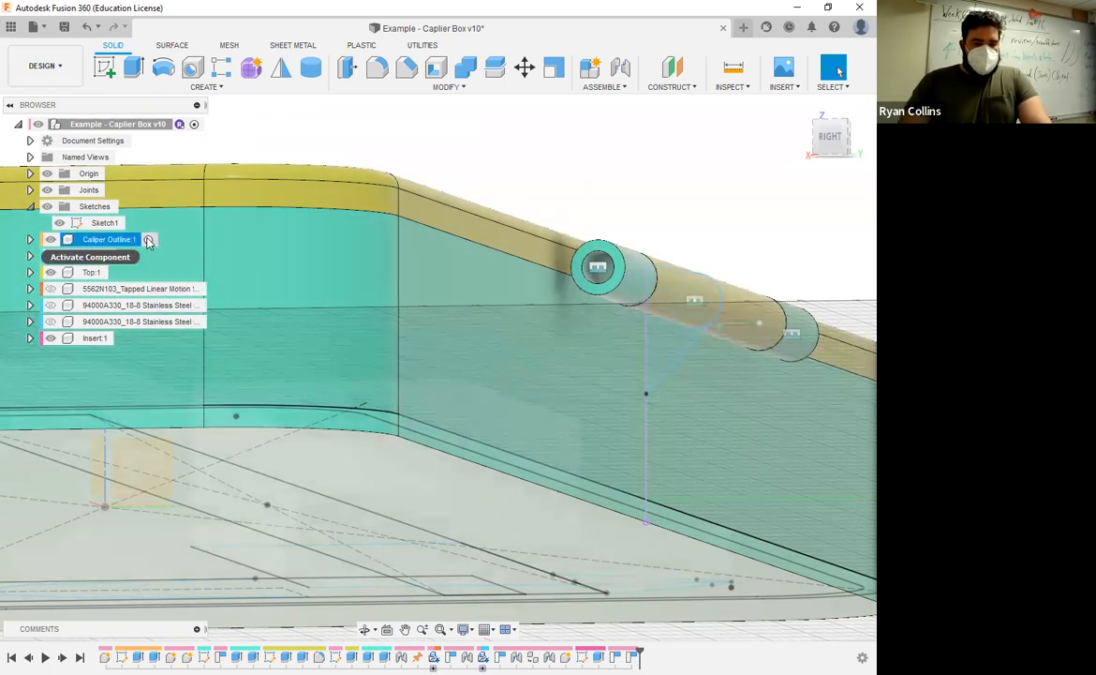
pyautogui.click(123, 258)
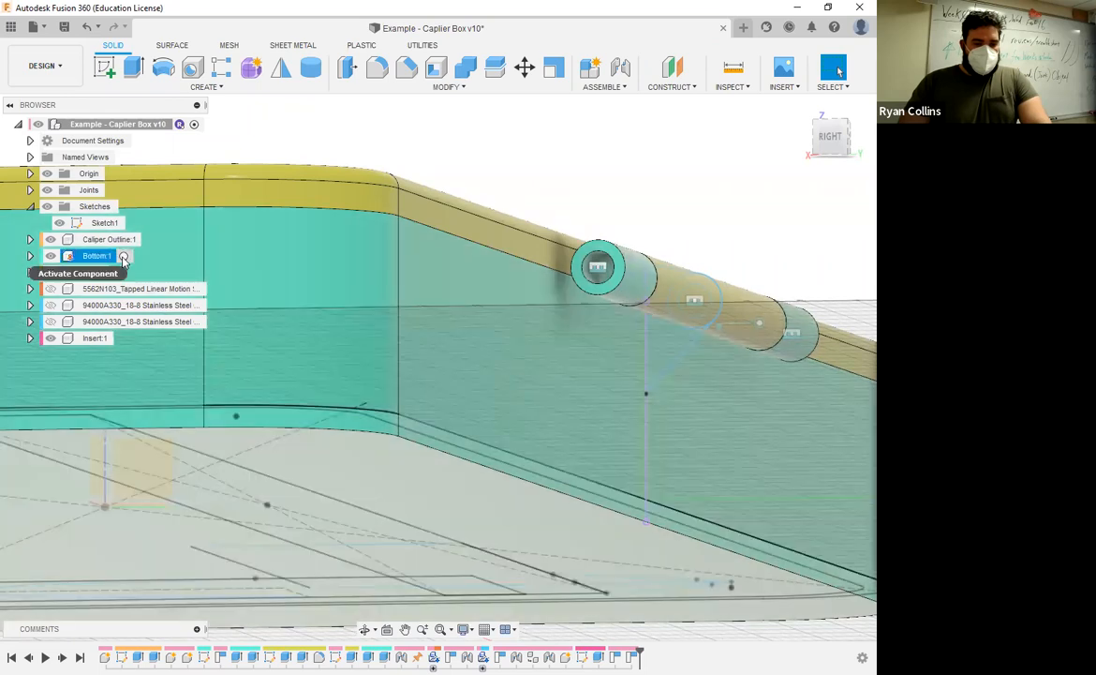
pyautogui.click(123, 256)
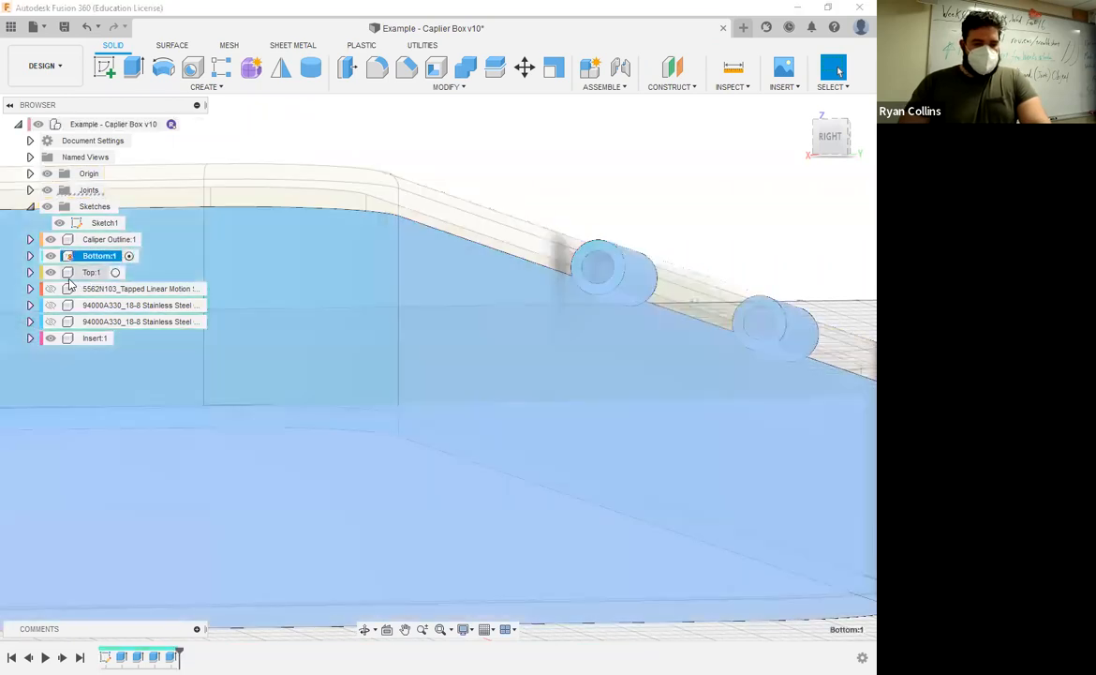
# Activate the Top component and hide the Bottom component.
pyautogui.click(115, 273)
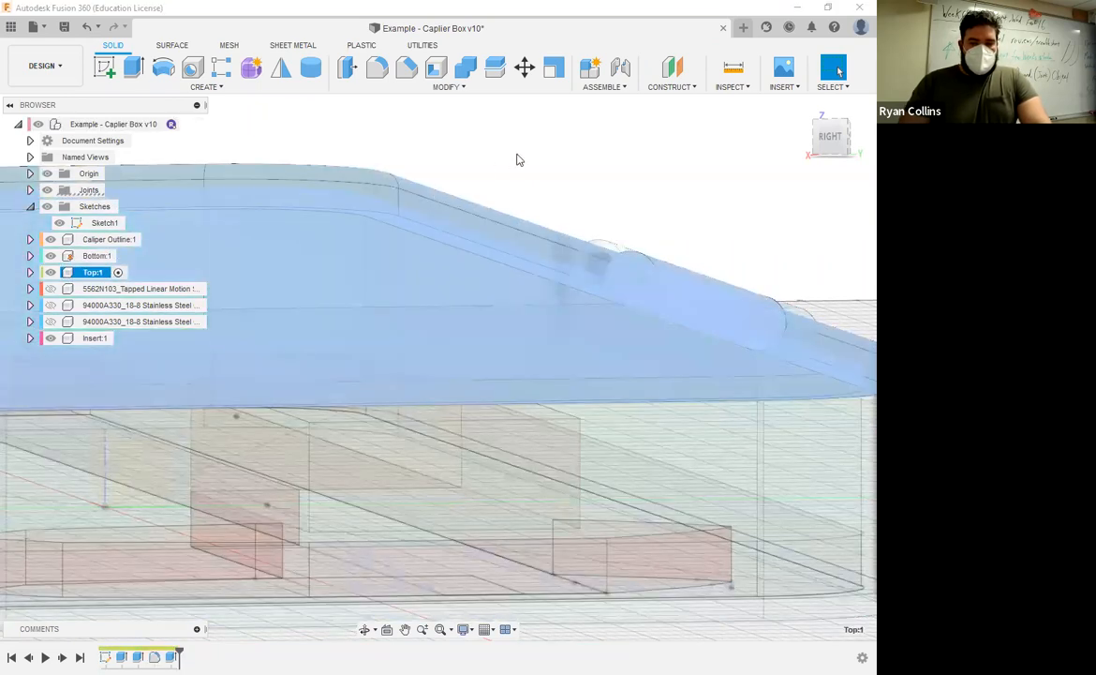
pyautogui.click(53, 258)
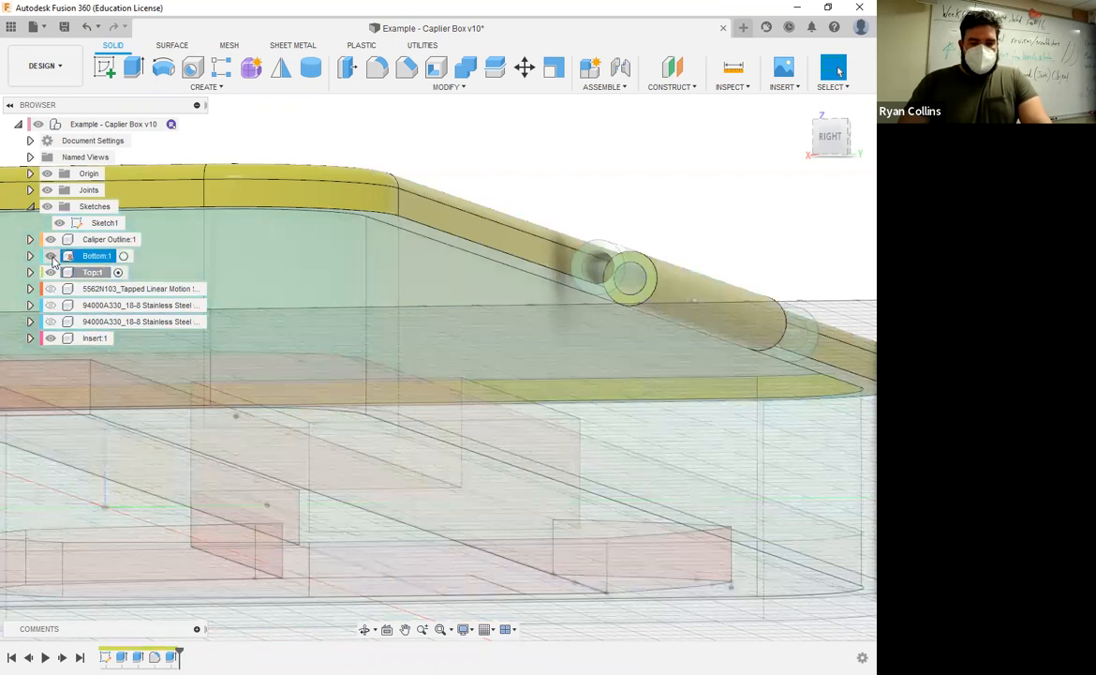
pyautogui.click(51, 256)
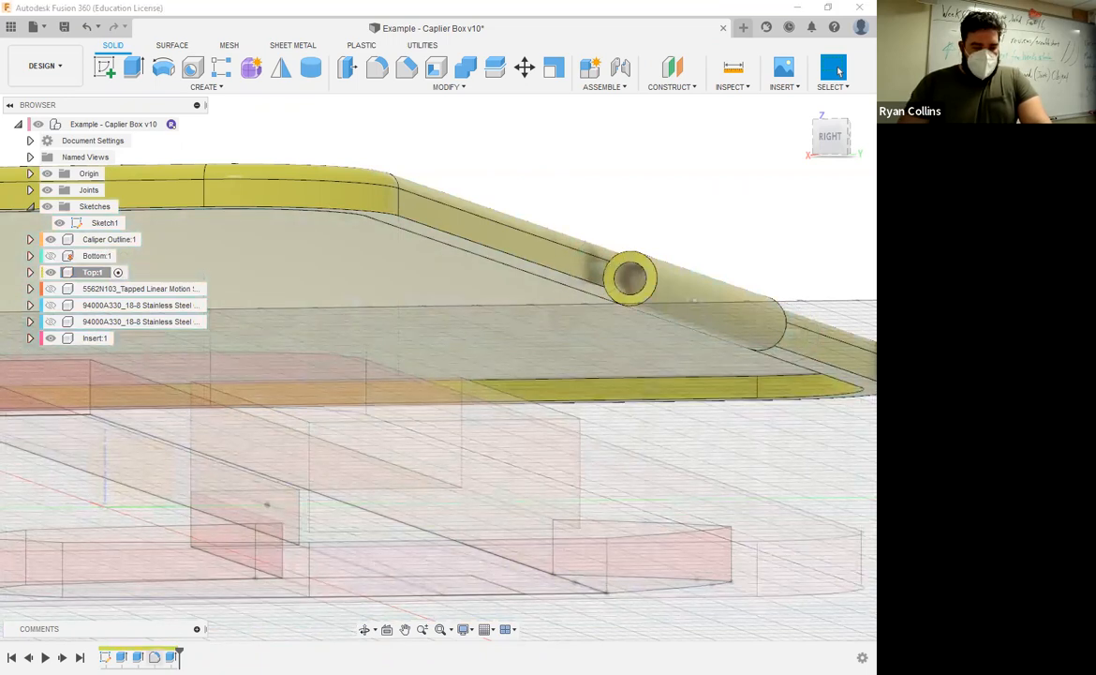
# Edit the lid's hinge knuckle extrusion in Top so it also includes the triangular support profile around the circles.
pyautogui.click(138, 657)
pyautogui.click(172, 657)
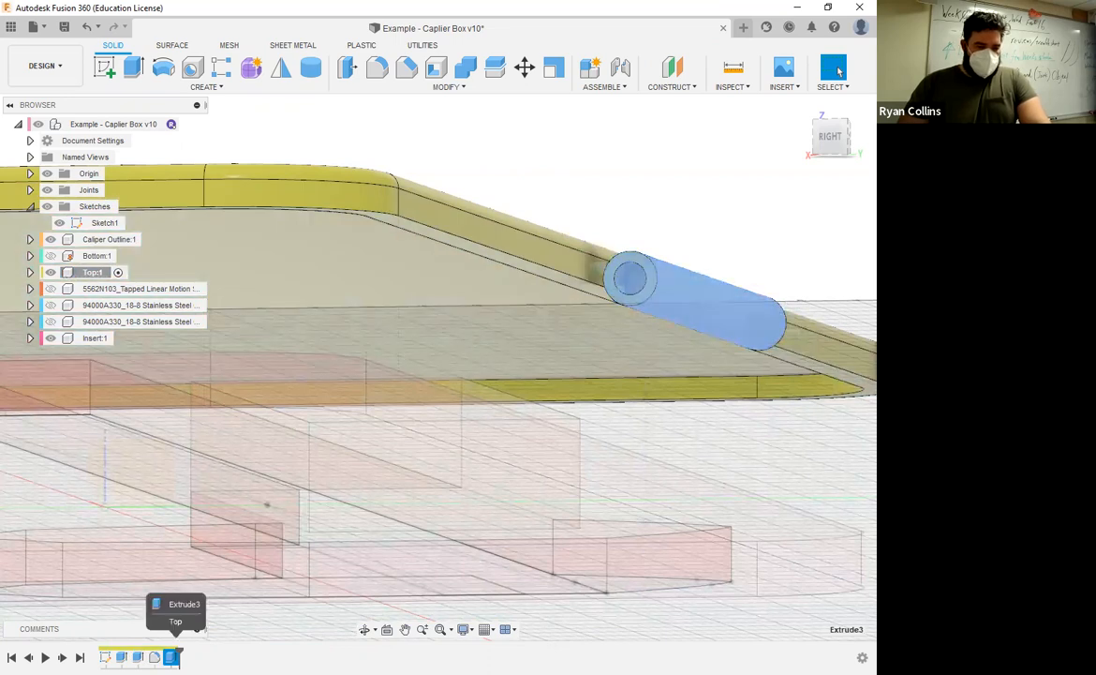
pyautogui.rightClick(172, 657)
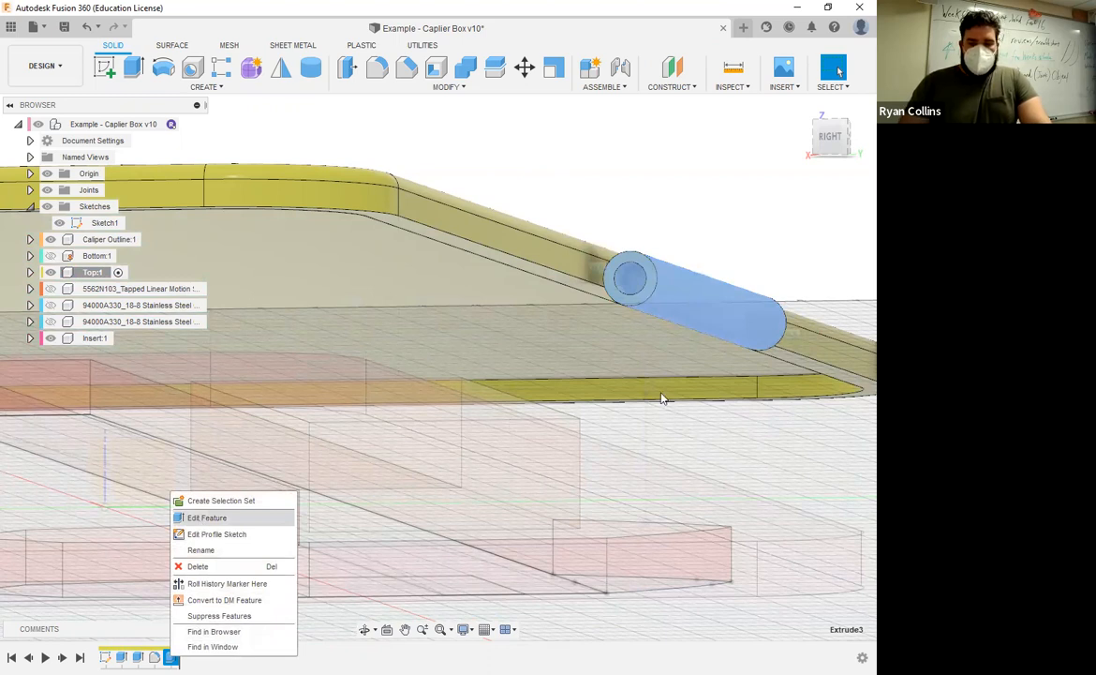
pyautogui.keyDown('shift'); pyautogui.moveTo(382, 369); pyautogui.dragTo(499, 388, button='middle'); pyautogui.keyUp('shift')
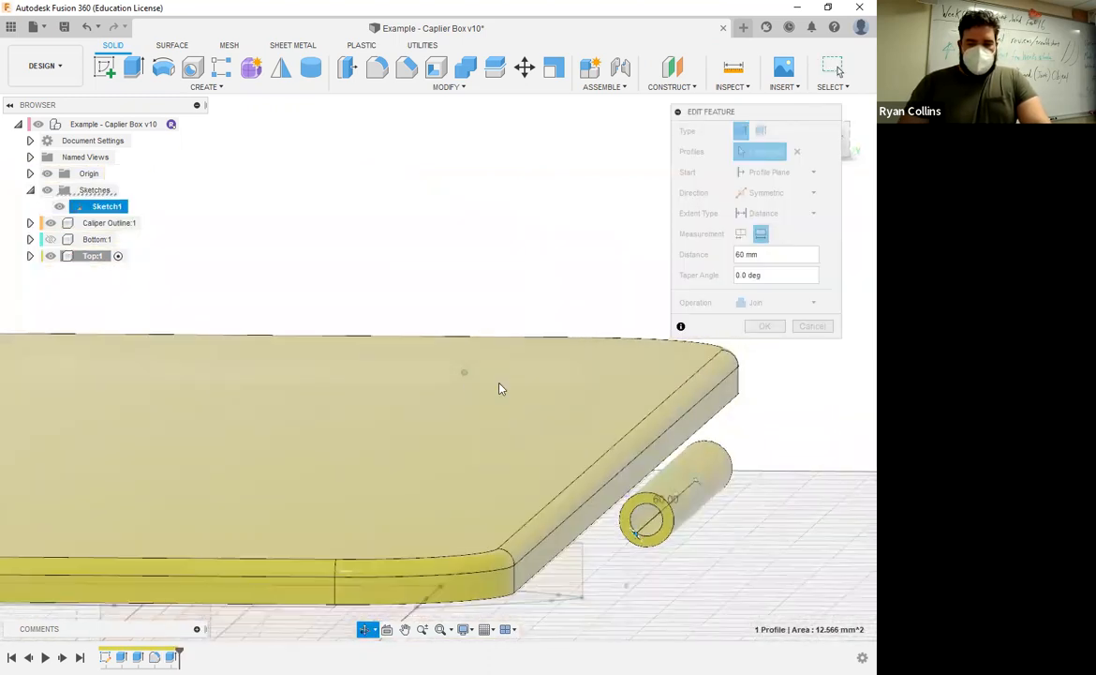
pyautogui.click(634, 499)
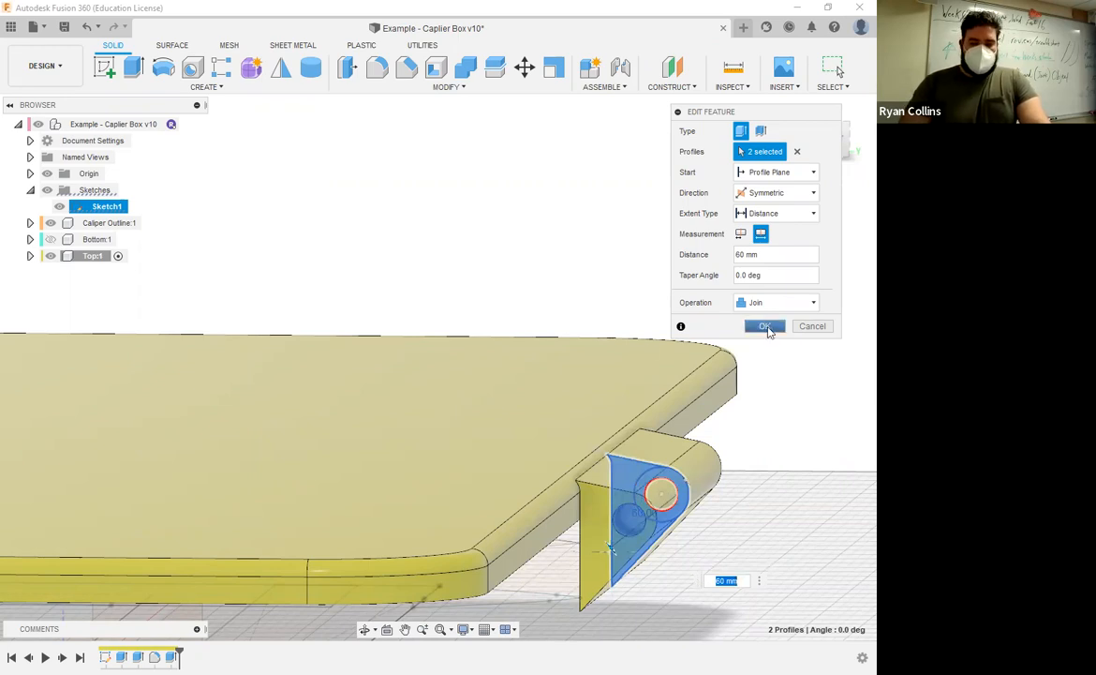
pyautogui.click(765, 327)
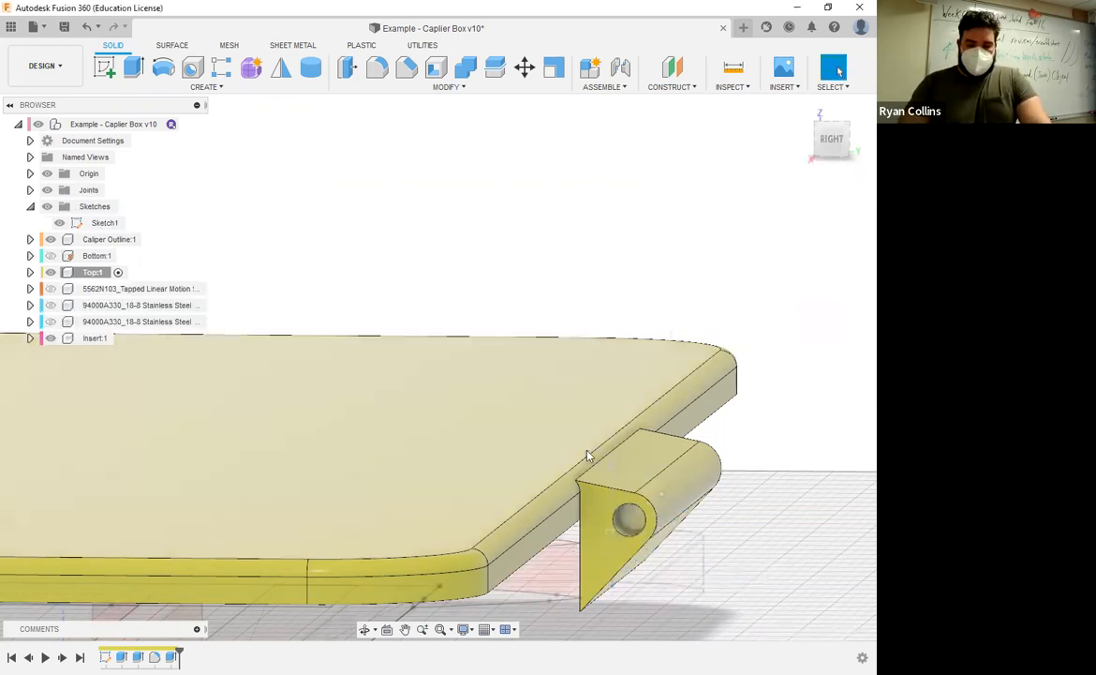
# Show the Bottom component again and make it the active component.
pyautogui.moveTo(557, 516)
pyautogui.keyDown('shift'); pyautogui.mouseDown(button='middle')
pyautogui.moveTo(546, 489)
pyautogui.moveTo(566, 498)
pyautogui.moveTo(557, 489)
pyautogui.moveTo(276, 327)
pyautogui.moveTo(20, 260)
pyautogui.mouseUp(button='middle'); pyautogui.keyUp('shift')
pyautogui.click(50, 256)
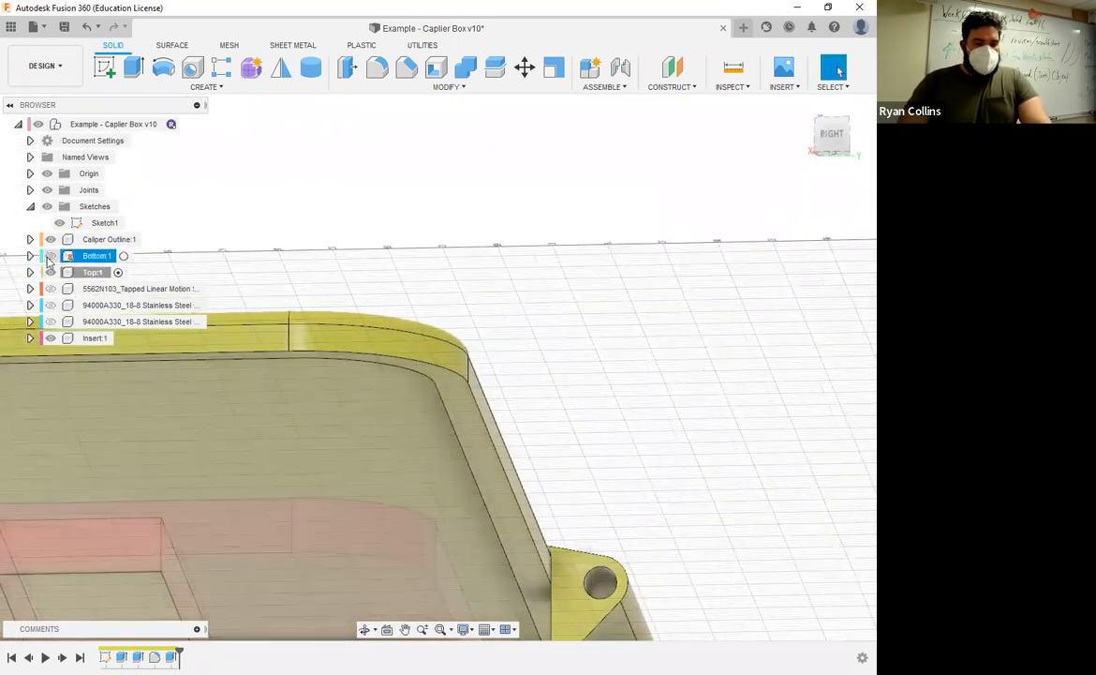
pyautogui.scroll(-1, 530, 340)
pyautogui.scroll(-1, 548, 339)
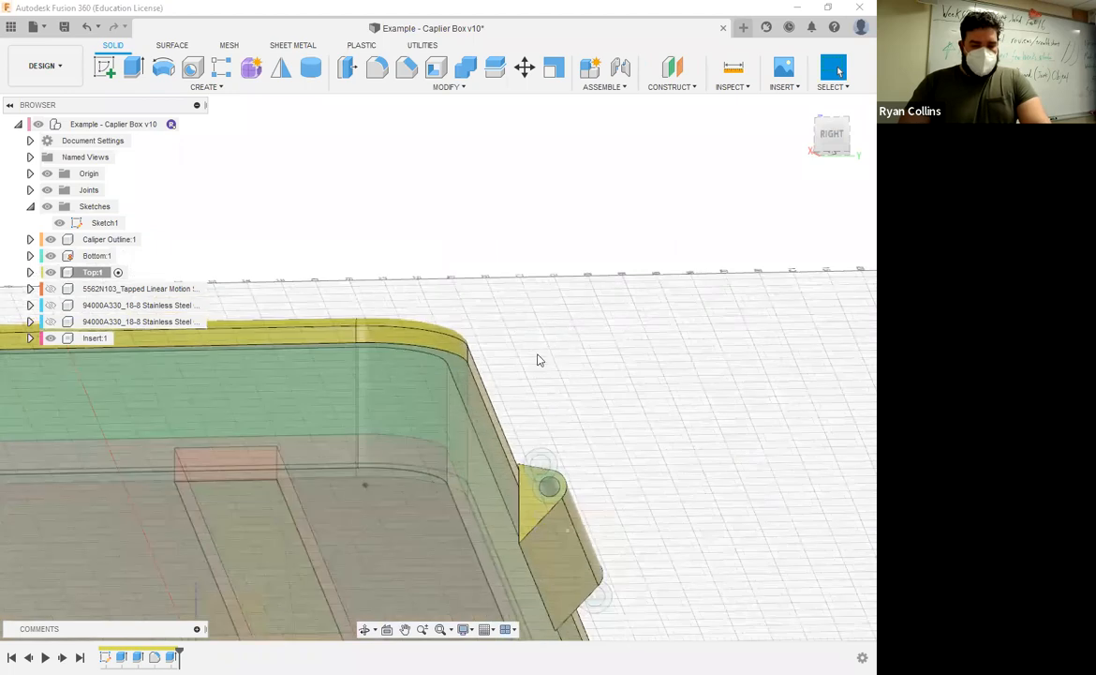
pyautogui.keyDown('shift'); pyautogui.moveTo(539, 360); pyautogui.dragTo(186, 549, button='middle'); pyautogui.keyUp('shift')
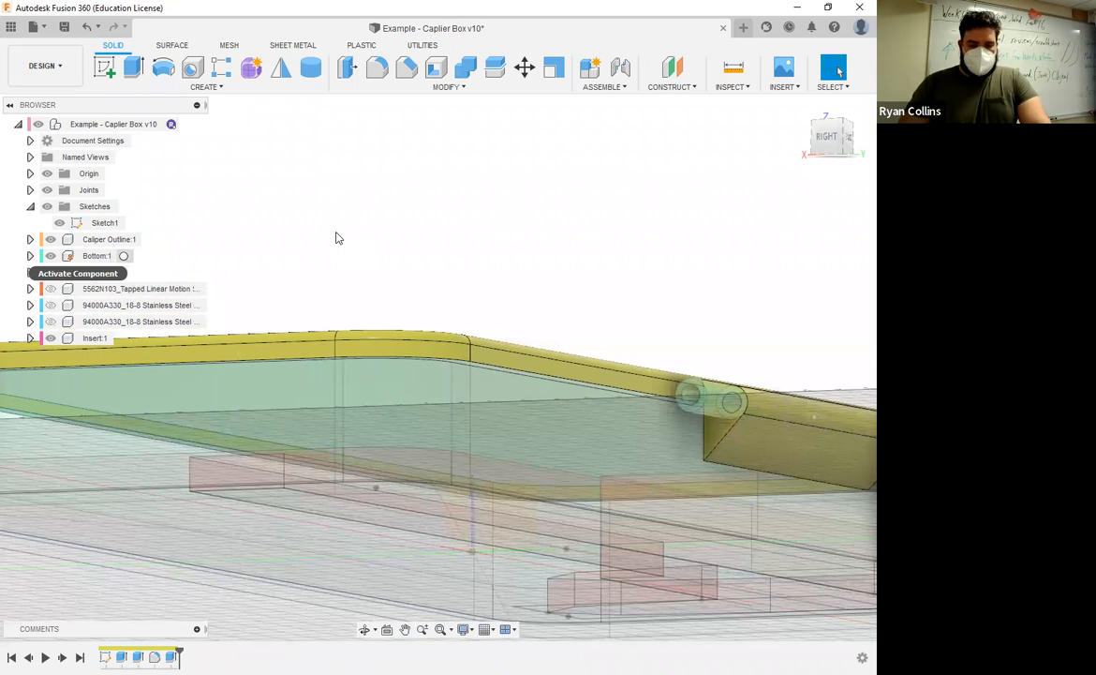
# Edit Bottom's first hinge knuckle extrusion, Extrude3, to add the triangular support profile to its selected profiles.
pyautogui.rightClick(154, 657)
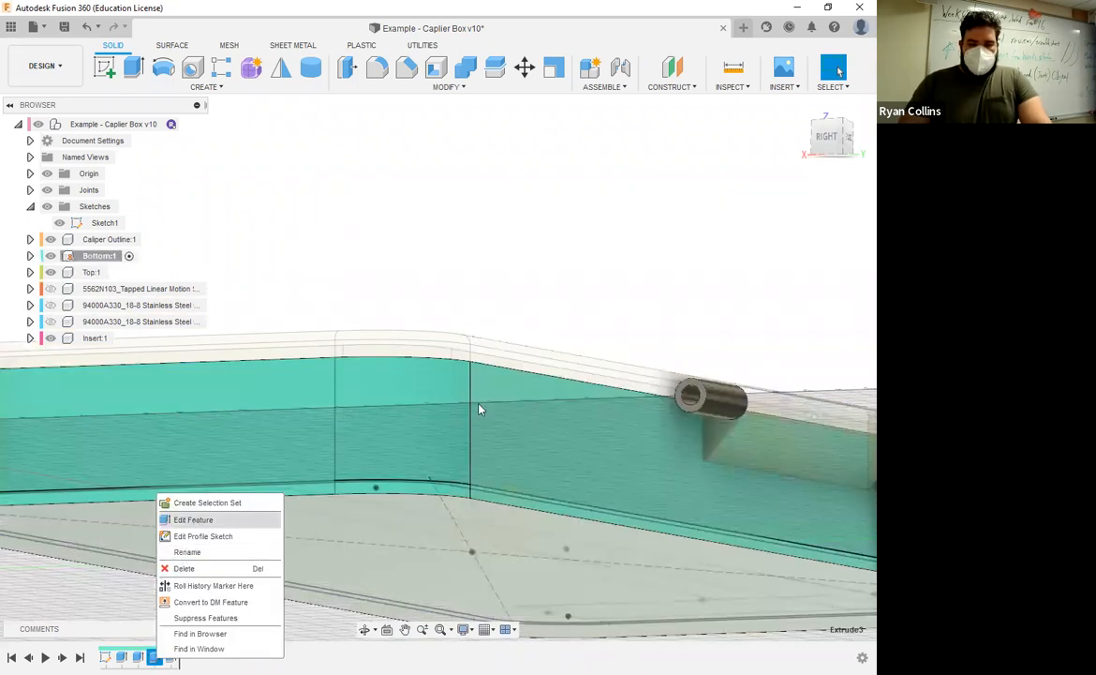
pyautogui.keyDown('shift'); pyautogui.moveTo(535, 466); pyautogui.dragTo(554, 479, button='middle'); pyautogui.keyUp('shift')
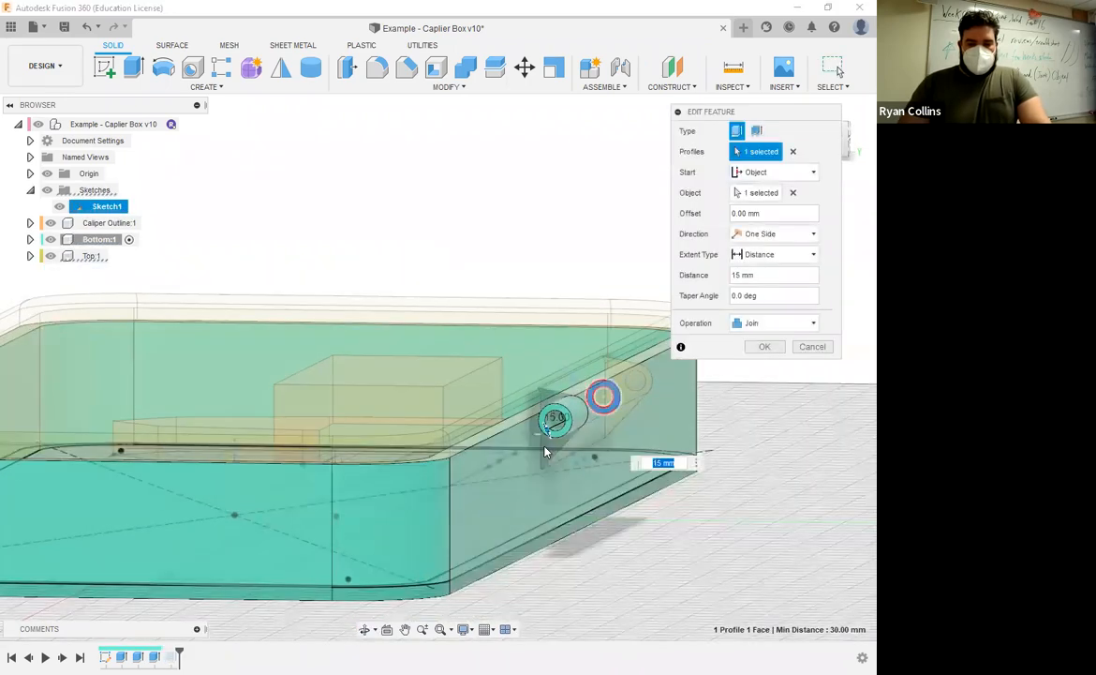
pyautogui.click(575, 385)
pyautogui.keyDown('shift'); pyautogui.moveTo(548, 472); pyautogui.dragTo(501, 429, button='middle'); pyautogui.keyUp('shift')
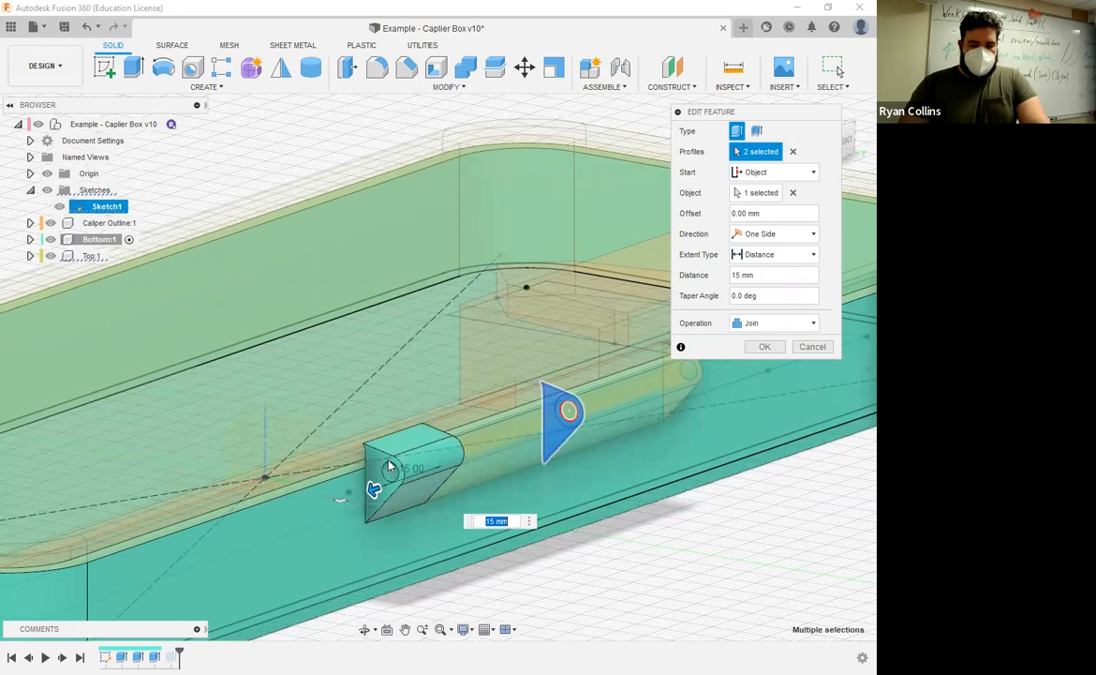
pyautogui.keyDown('shift'); pyautogui.moveTo(373, 469); pyautogui.dragTo(350, 471, button='middle'); pyautogui.keyUp('shift')
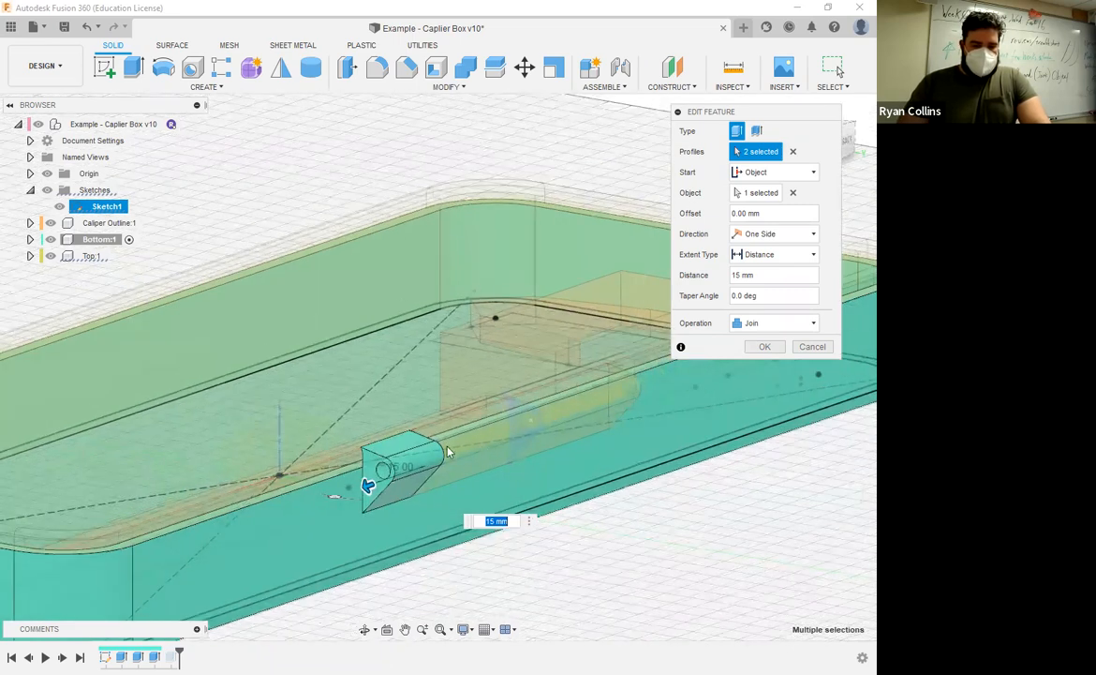
pyautogui.scroll(3, 350, 466)
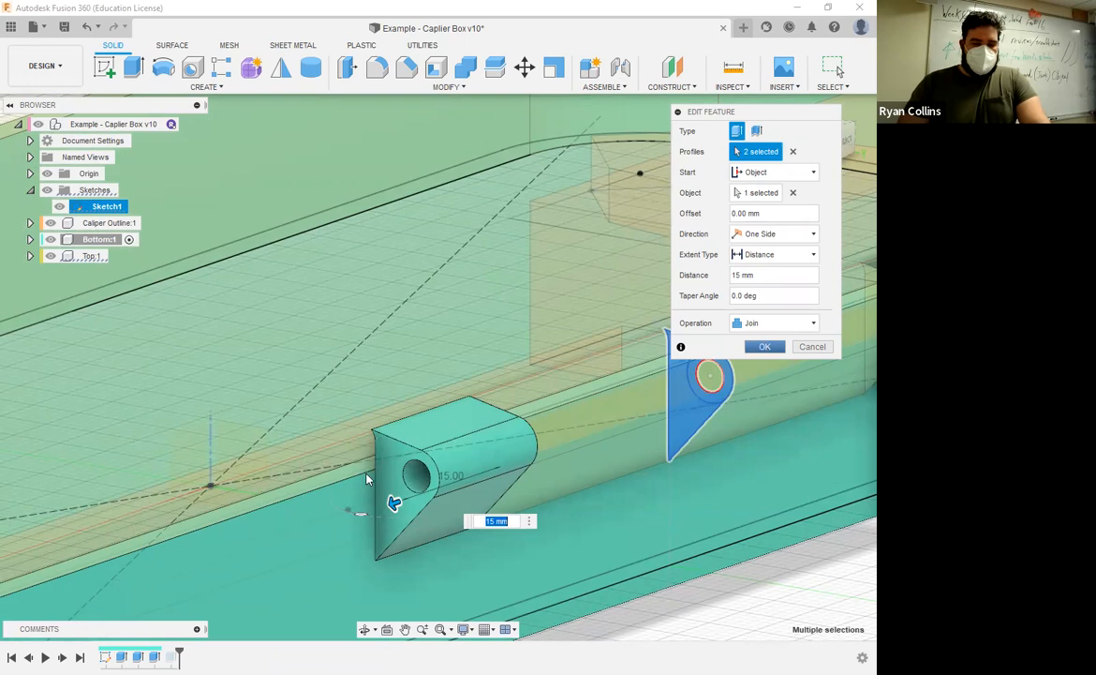
pyautogui.press('Return')
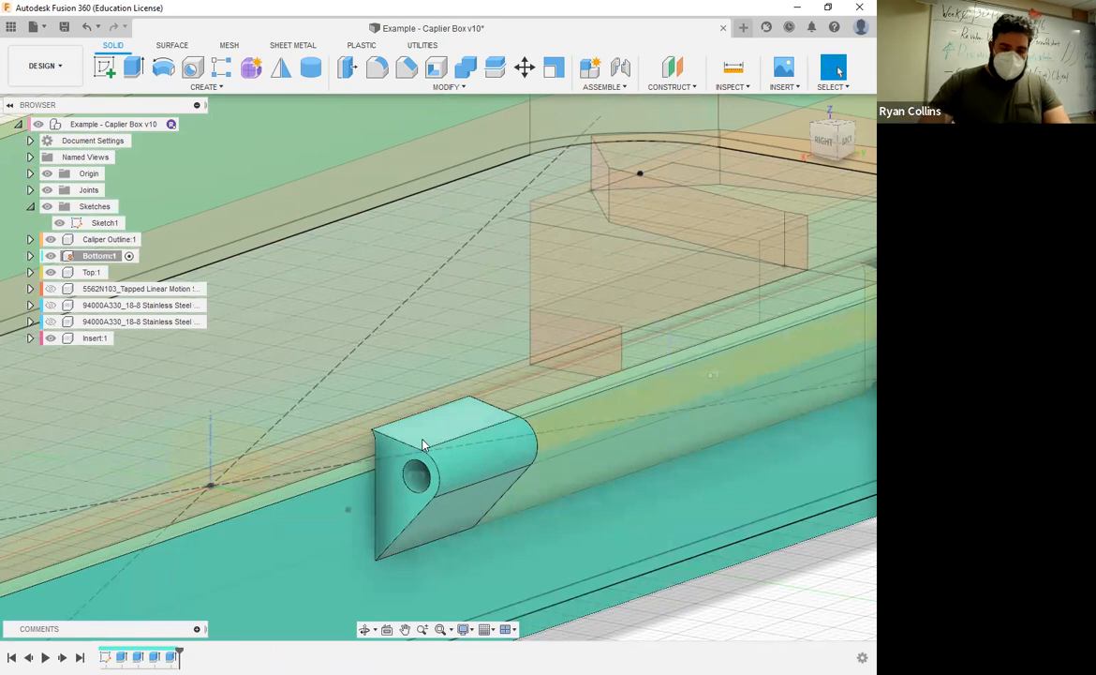
# Add the triangular support profile to Bottom's opposite hinge knuckle extrusion, Extrude4.
pyautogui.keyDown('shift'); pyautogui.moveTo(413, 405); pyautogui.dragTo(444, 464, button='middle'); pyautogui.keyUp('shift')
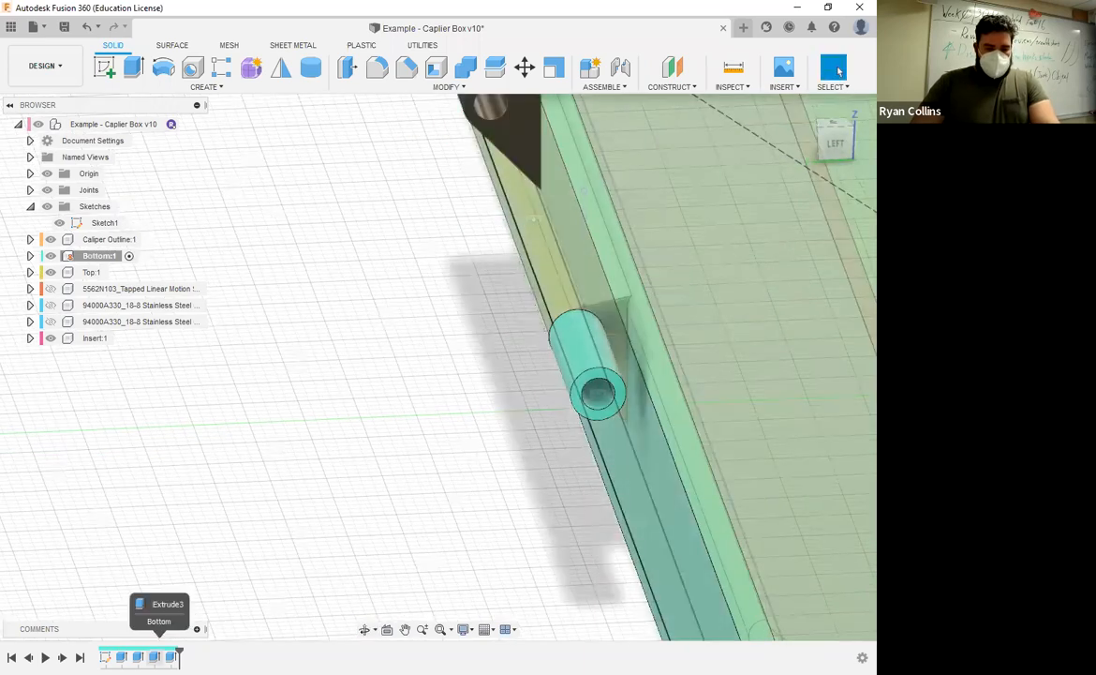
pyautogui.rightClick(214, 520)
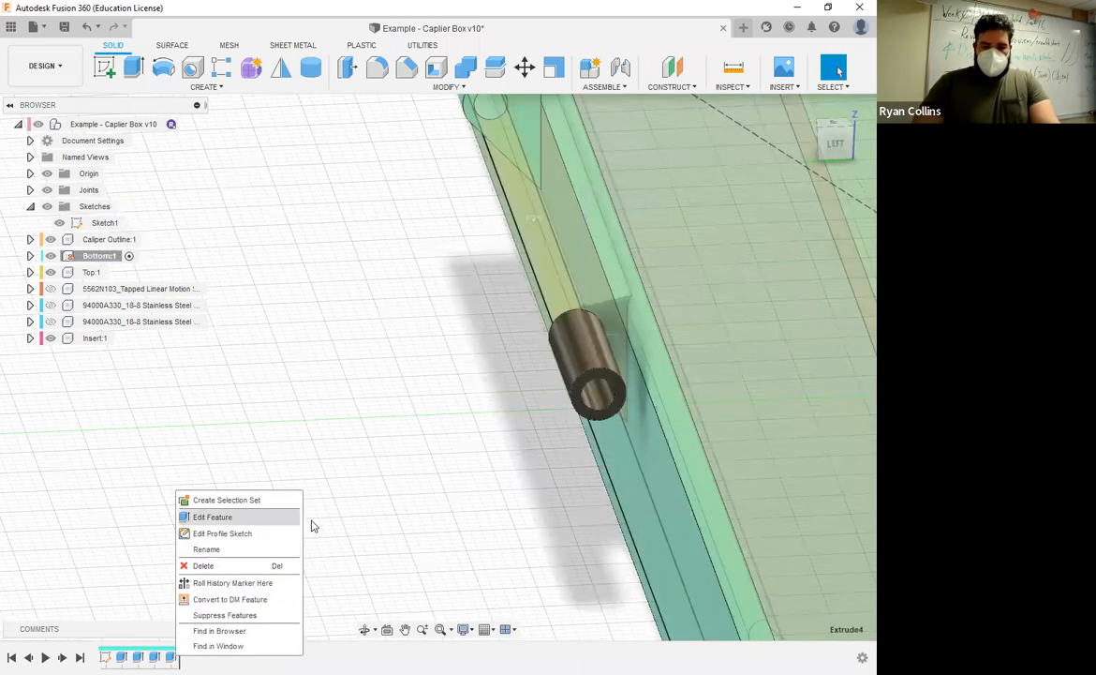
pyautogui.click(281, 516)
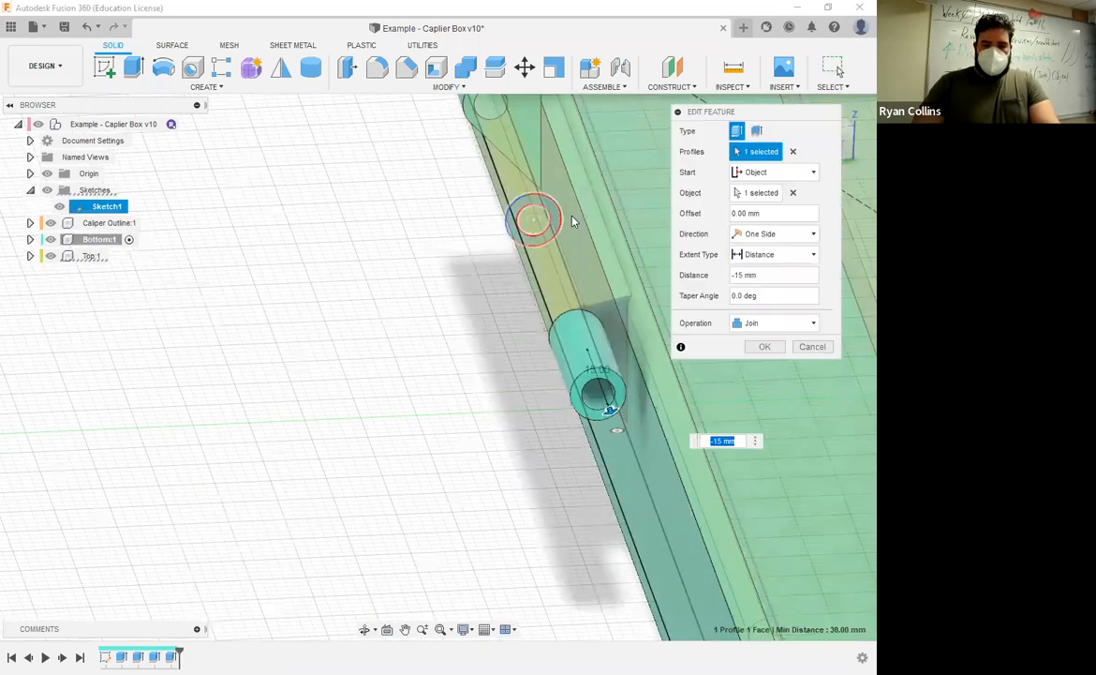
pyautogui.click(770, 349)
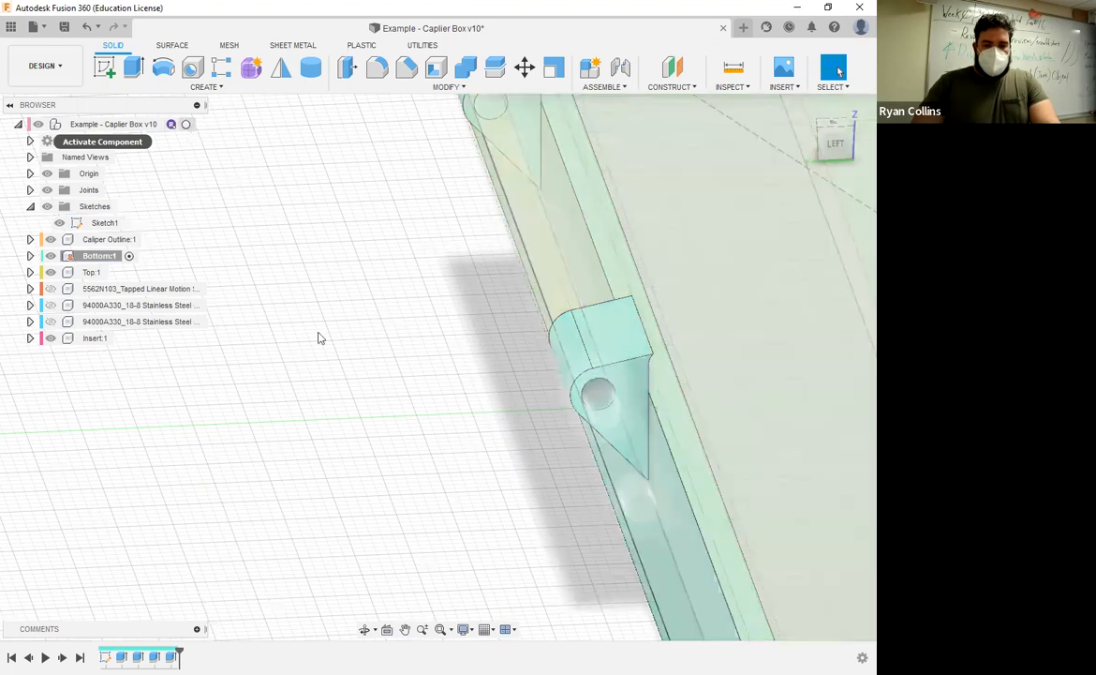
# Activate the root assembly and show both 94000A330 stainless steel nuts on the hinge, leaving the tapped linear motion shaft hidden.
pyautogui.click(51, 322)
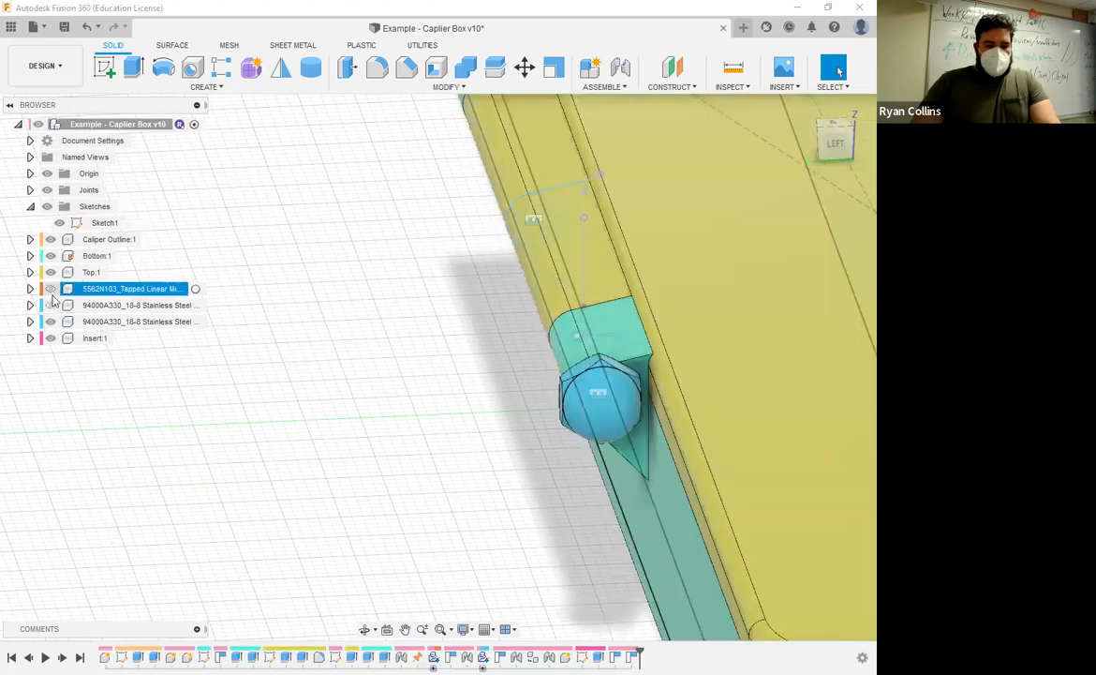
pyautogui.click(51, 290)
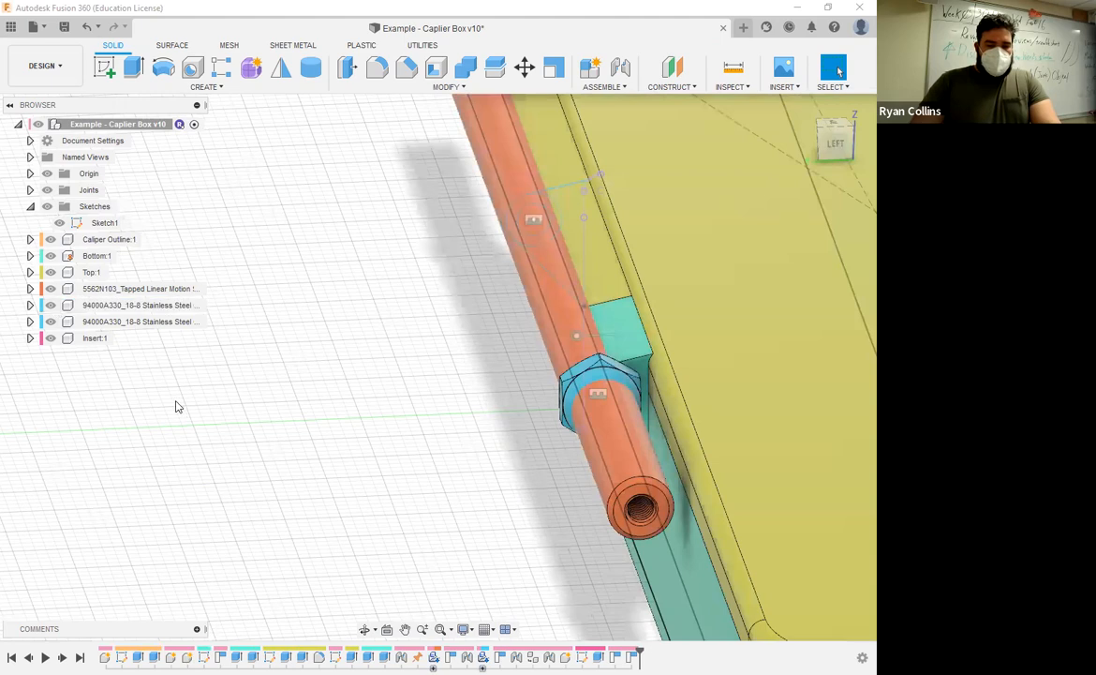
pyautogui.click(50, 288)
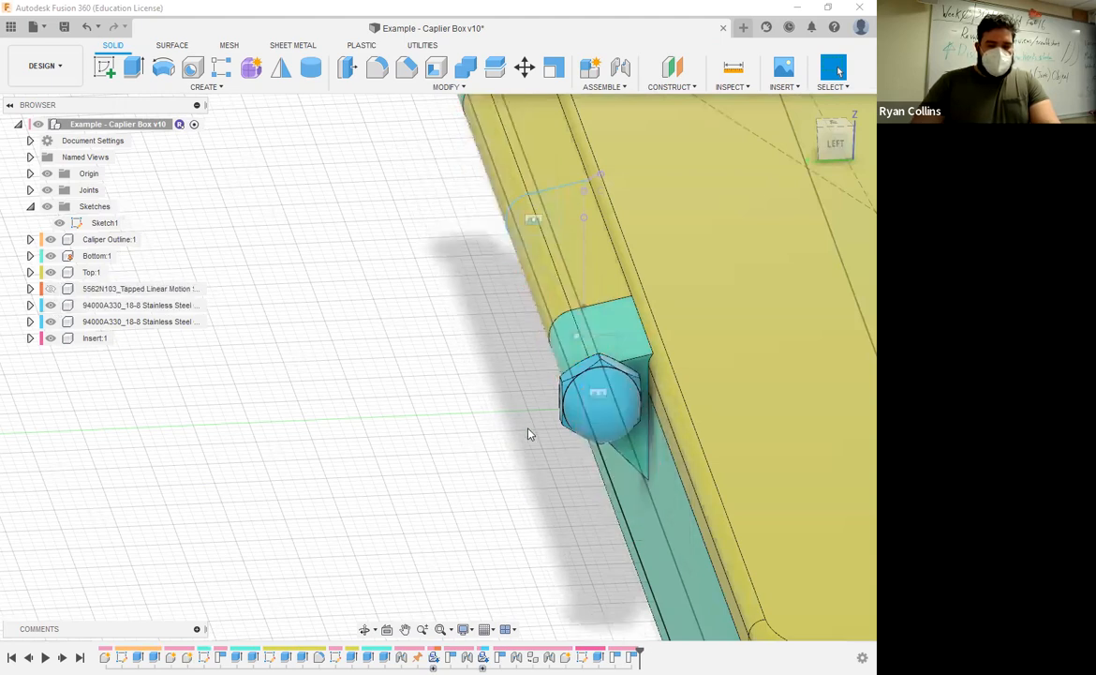
pyautogui.keyDown('shift'); pyautogui.moveTo(392, 424); pyautogui.dragTo(524, 364, button='middle'); pyautogui.keyUp('shift')
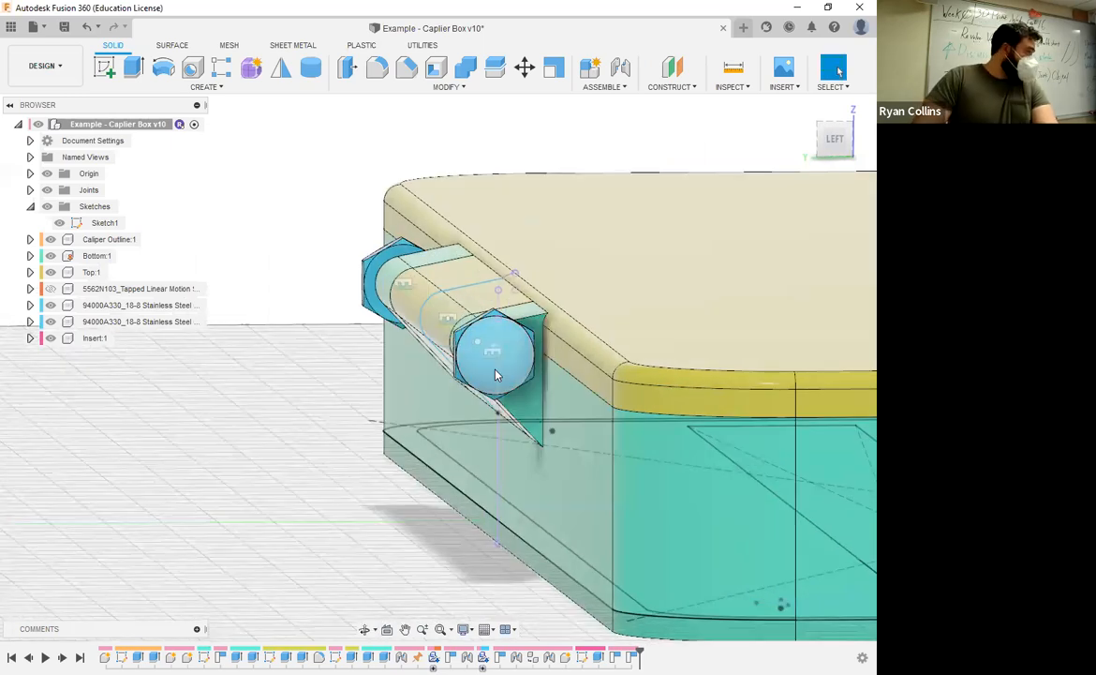
pyautogui.keyDown('shift'); pyautogui.moveTo(455, 450); pyautogui.dragTo(609, 349, button='middle'); pyautogui.keyUp('shift')
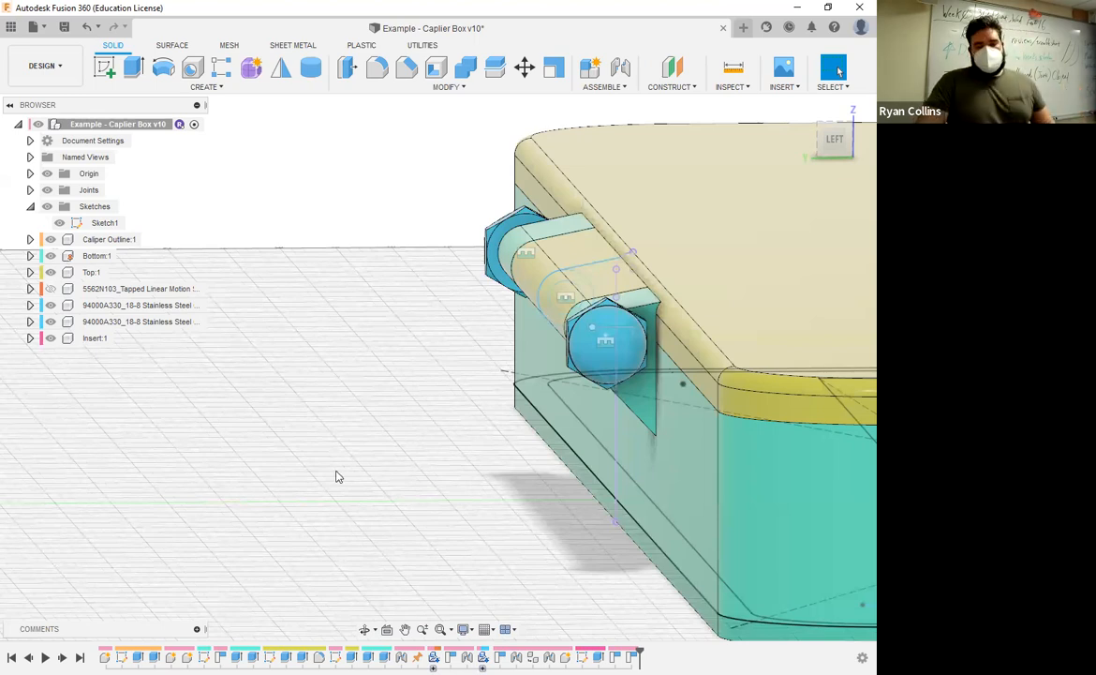
# Fillet the outer edge chain around the underside of the Bottom component with a 1 mm radius.
pyautogui.scroll(-3, 338, 473)
pyautogui.moveTo(506, 457); pyautogui.dragTo(131, 407, button='middle')
pyautogui.scroll(-2, 131, 408)
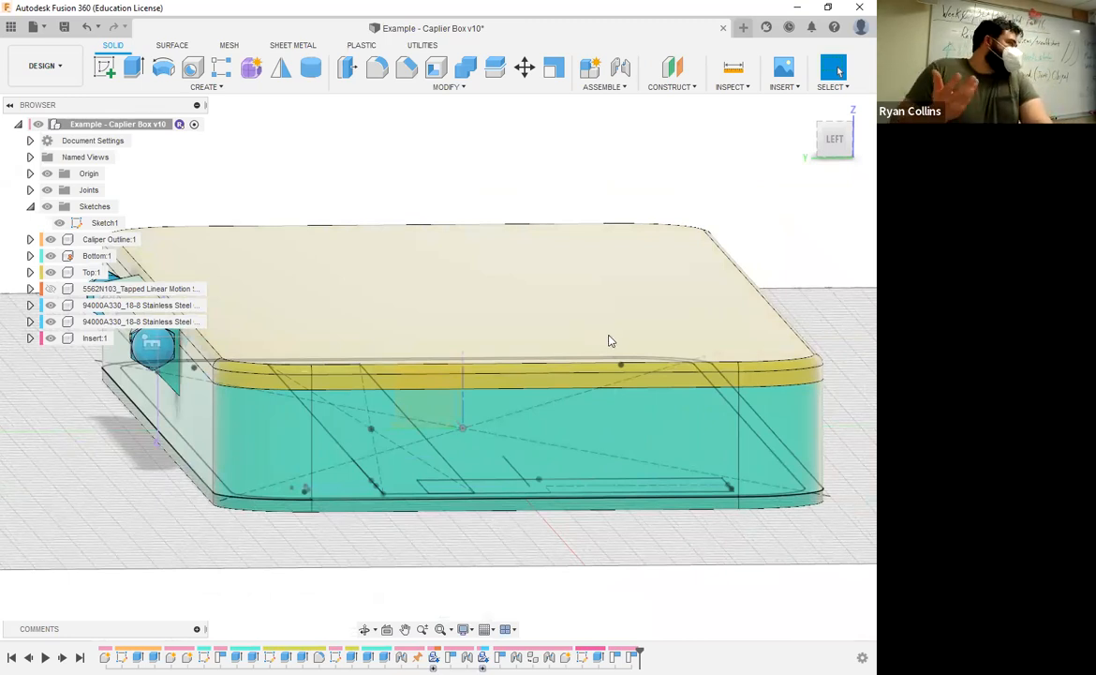
pyautogui.keyDown('shift'); pyautogui.moveTo(699, 315); pyautogui.dragTo(440, 440, button='middle'); pyautogui.keyUp('shift')
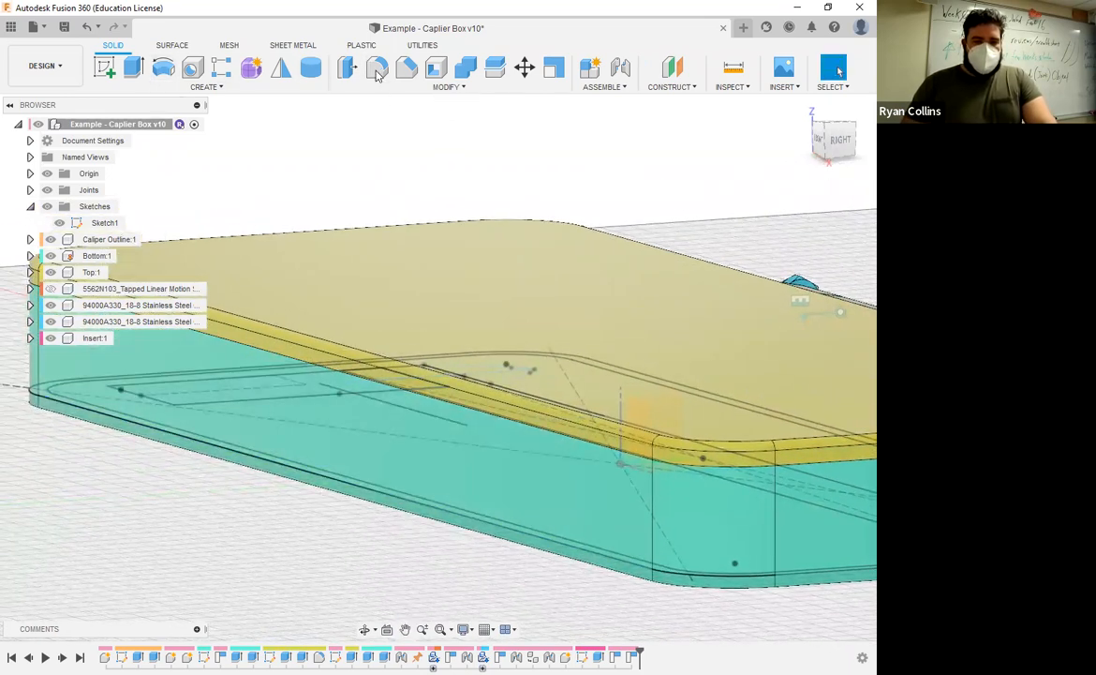
pyautogui.press('f')
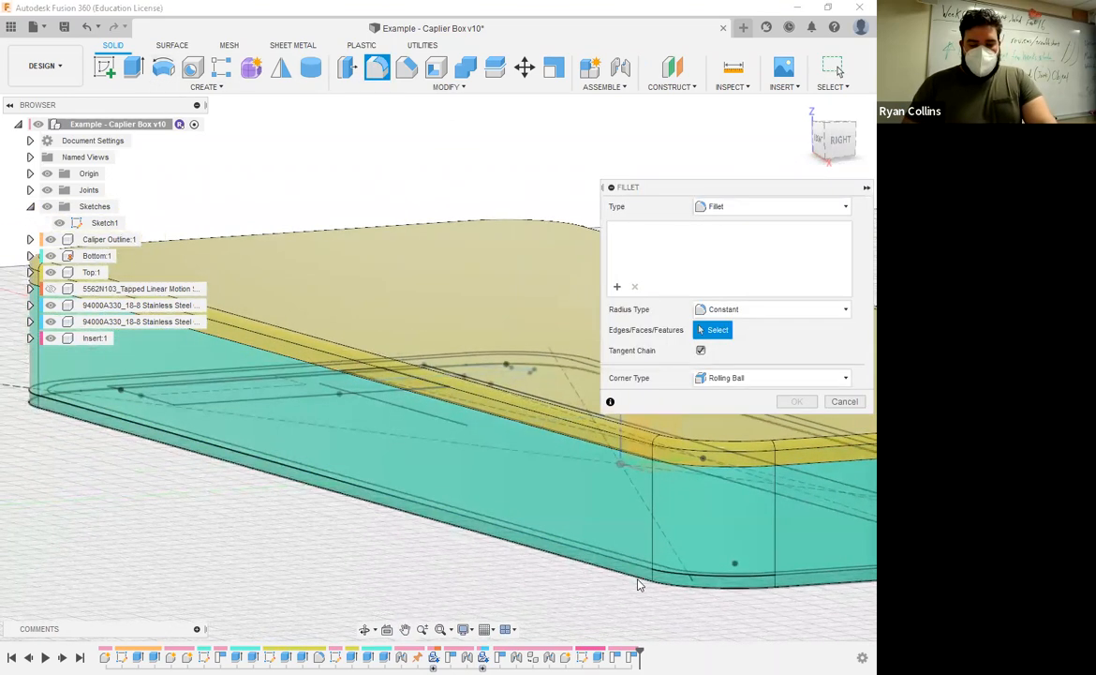
pyautogui.click(532, 590)
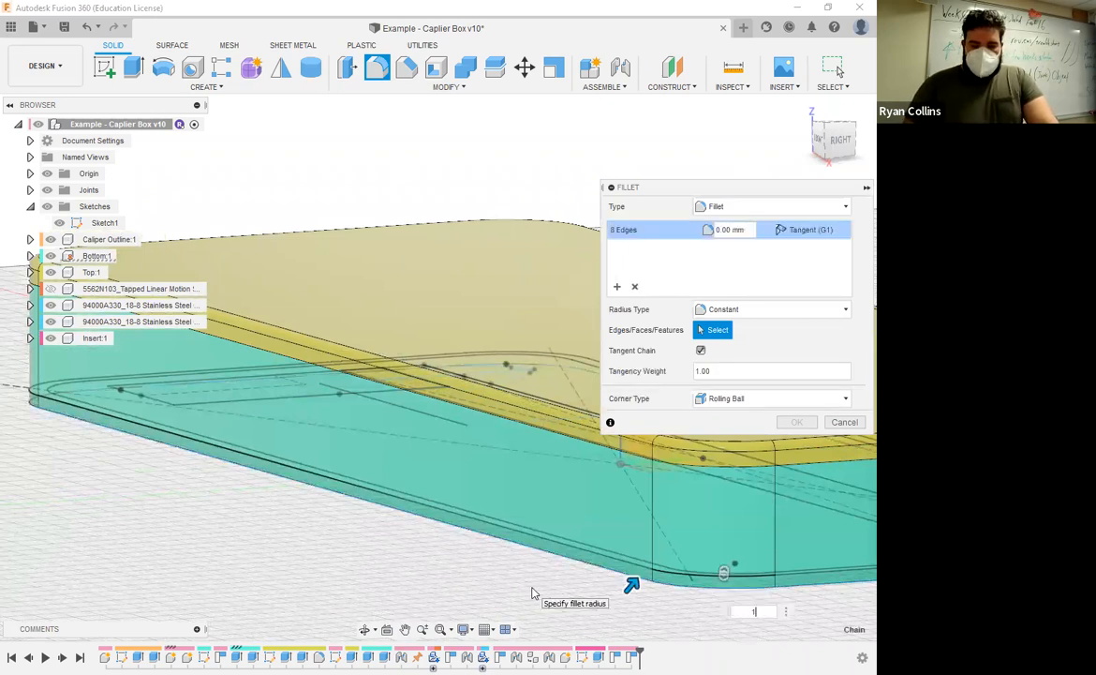
pyautogui.keyDown('shift'); pyautogui.moveTo(499, 570); pyautogui.dragTo(453, 511, button='middle'); pyautogui.keyUp('shift')
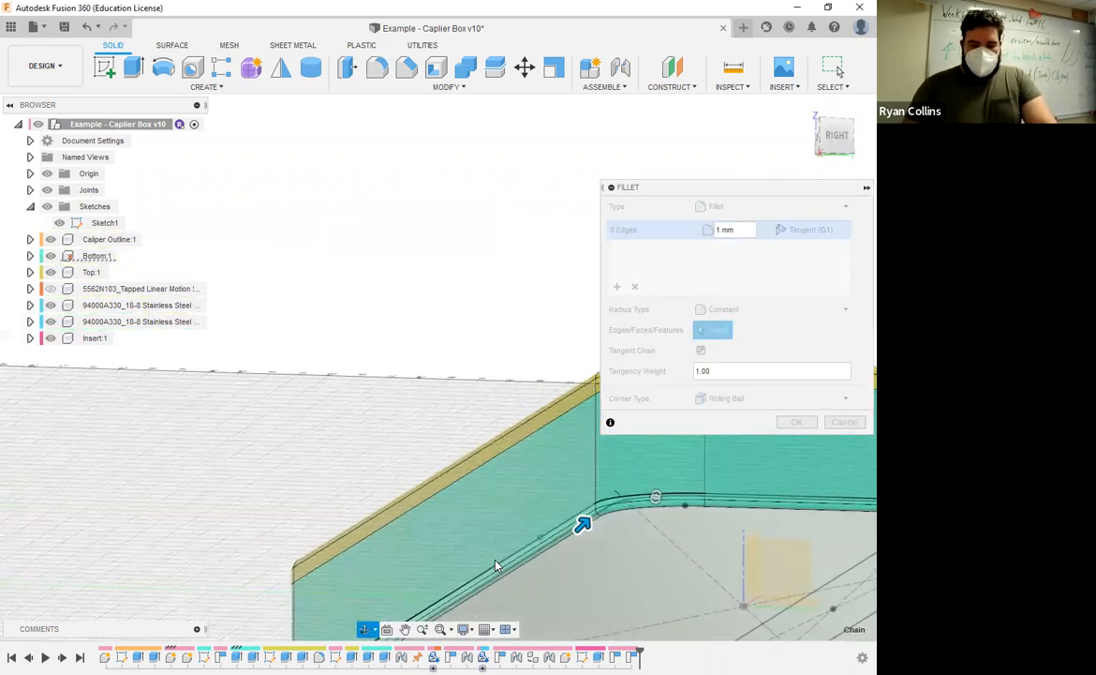
pyautogui.press('Return')
# Activate the Top component and view the whole lid straight from above.
pyautogui.keyDown('shift'); pyautogui.moveTo(296, 291); pyautogui.dragTo(160, 356, button='middle'); pyautogui.keyUp('shift')
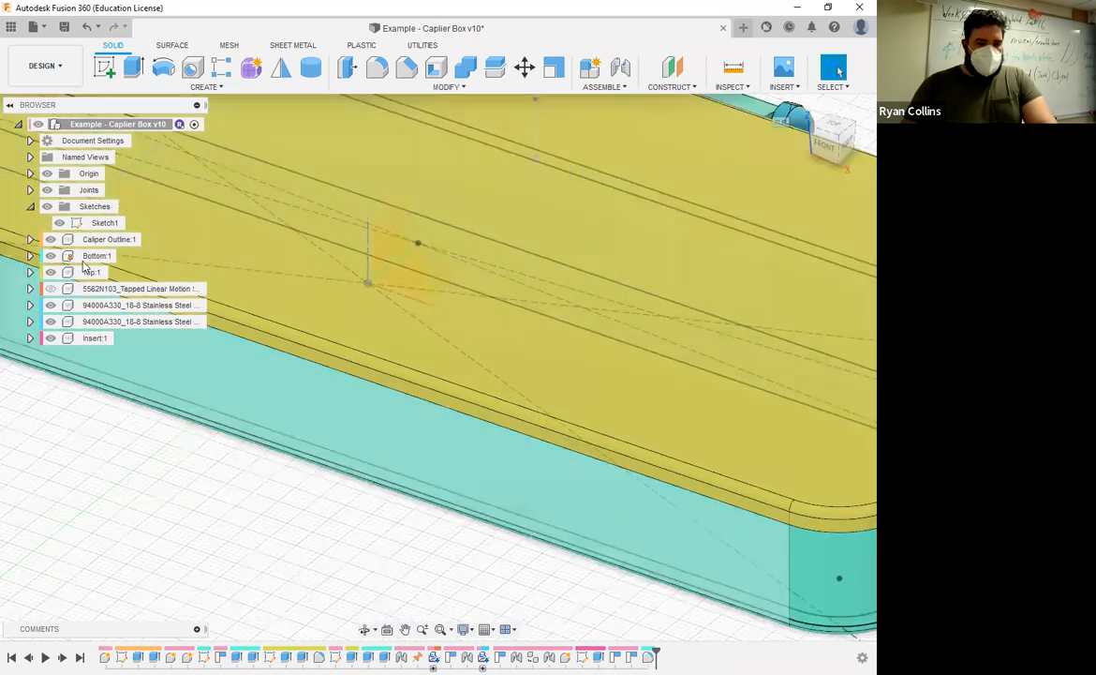
pyautogui.click(112, 272)
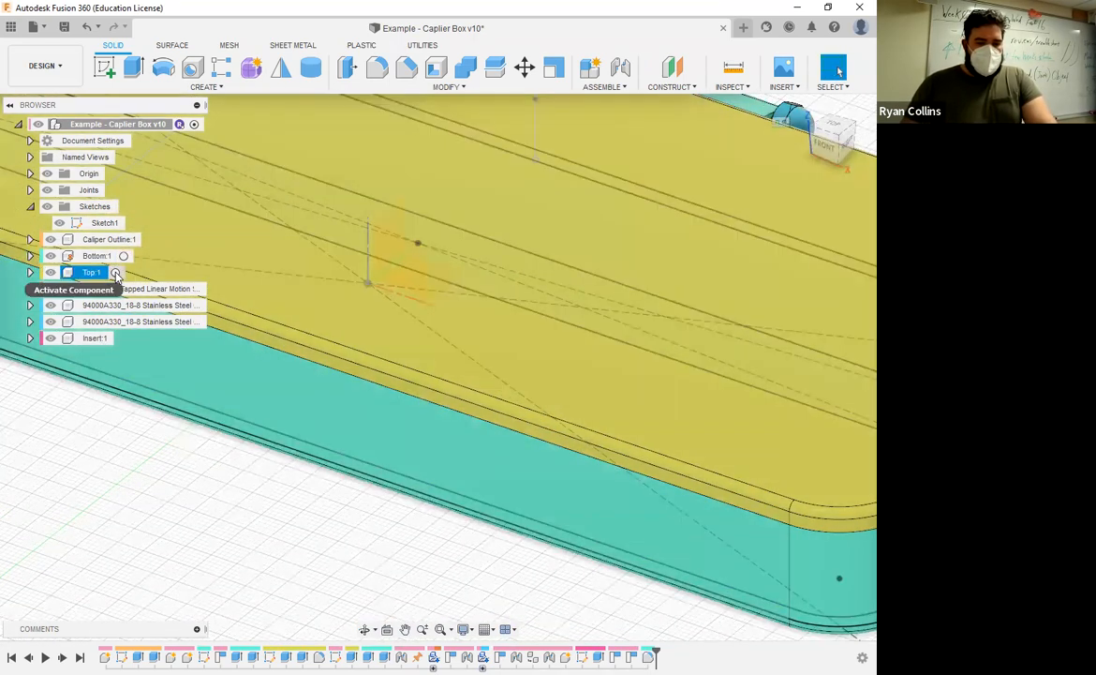
pyautogui.click(116, 272)
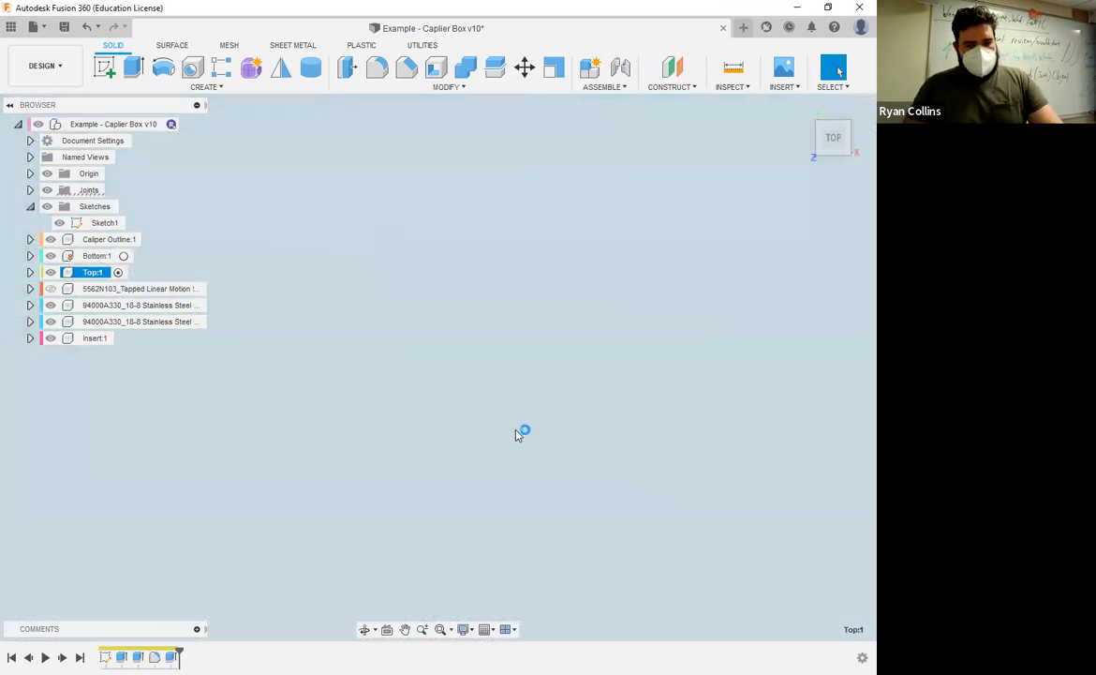
pyautogui.scroll(-5, 517, 435)
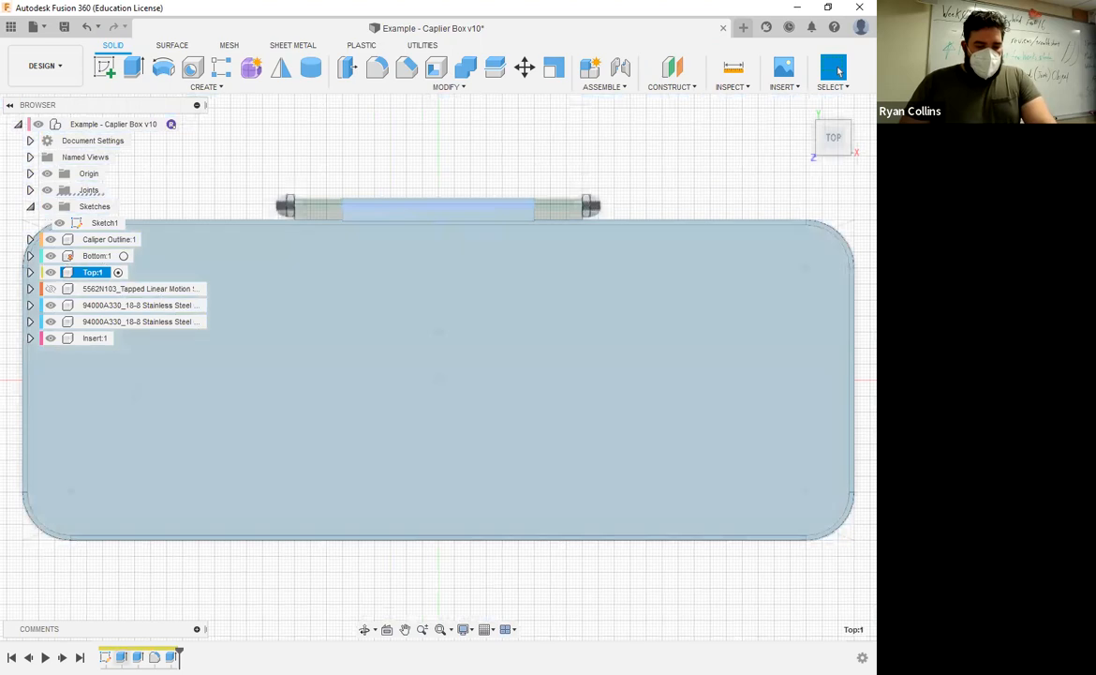
# Edit Top's Sketch1 and draw a 15 mm diameter circle centred on the midpoint of the lid's front edge.
pyautogui.rightClick(106, 656)
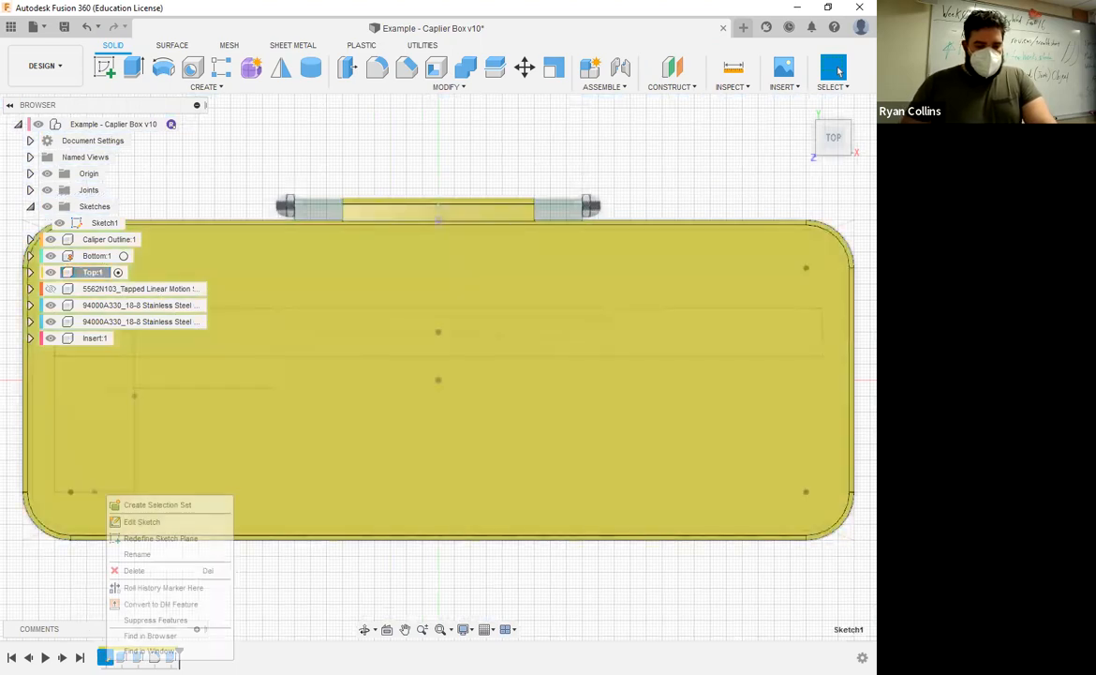
pyautogui.click(142, 522)
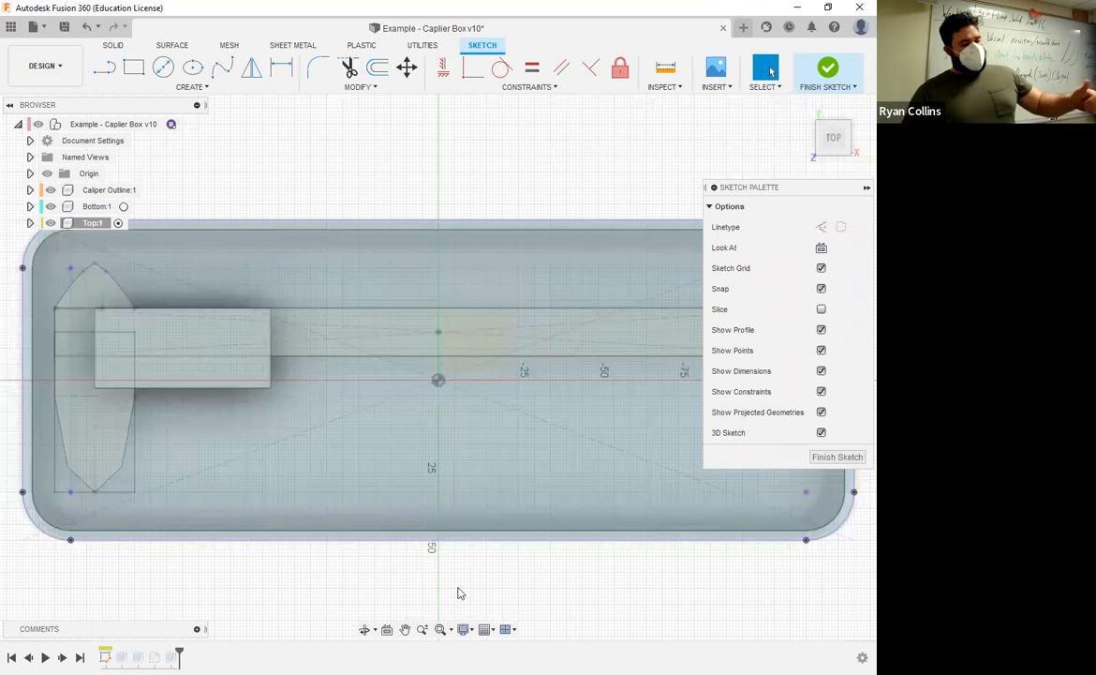
pyautogui.click(406, 630)
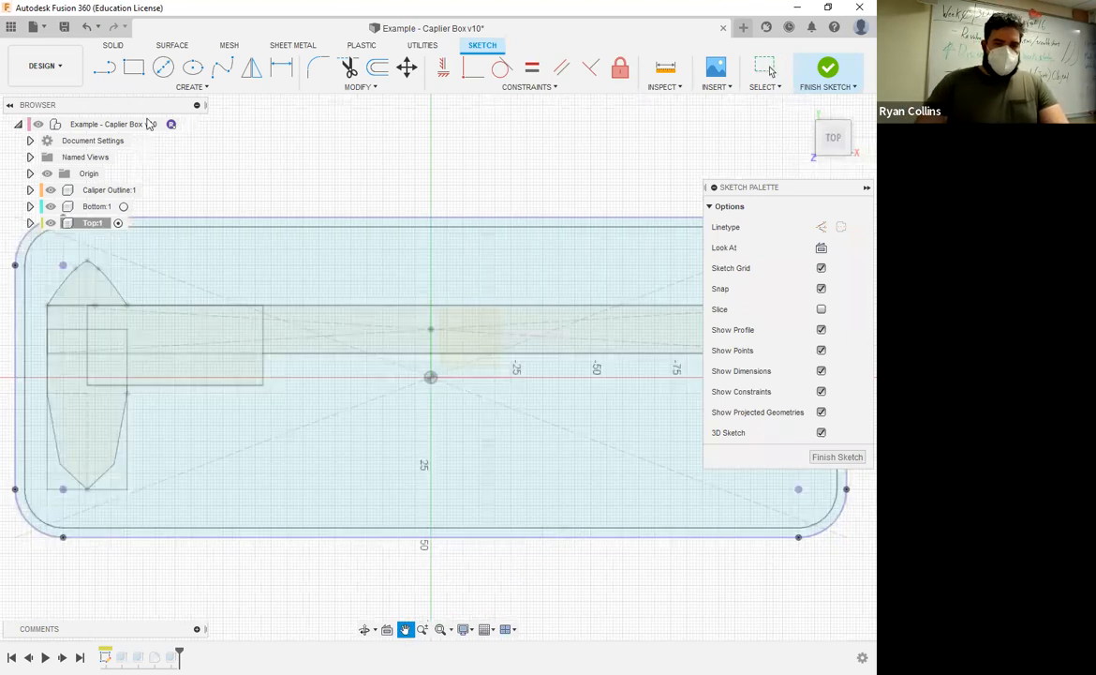
pyautogui.moveTo(403, 554); pyautogui.dragTo(359, 526)
pyautogui.click(358, 481)
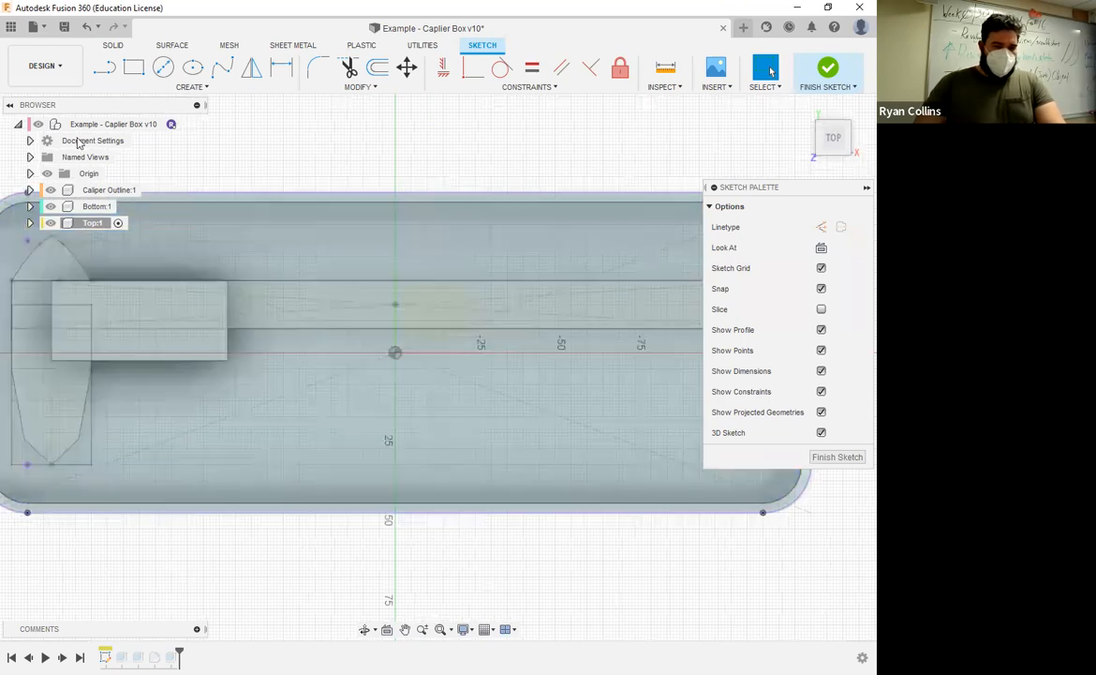
pyautogui.click(169, 72)
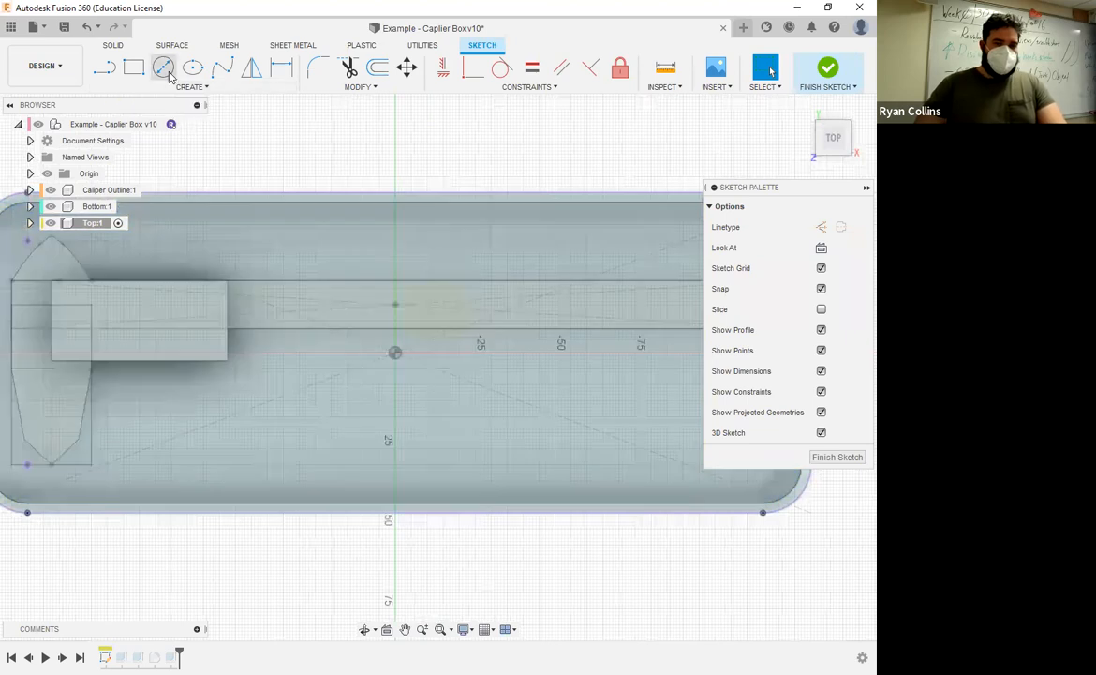
pyautogui.click(394, 352)
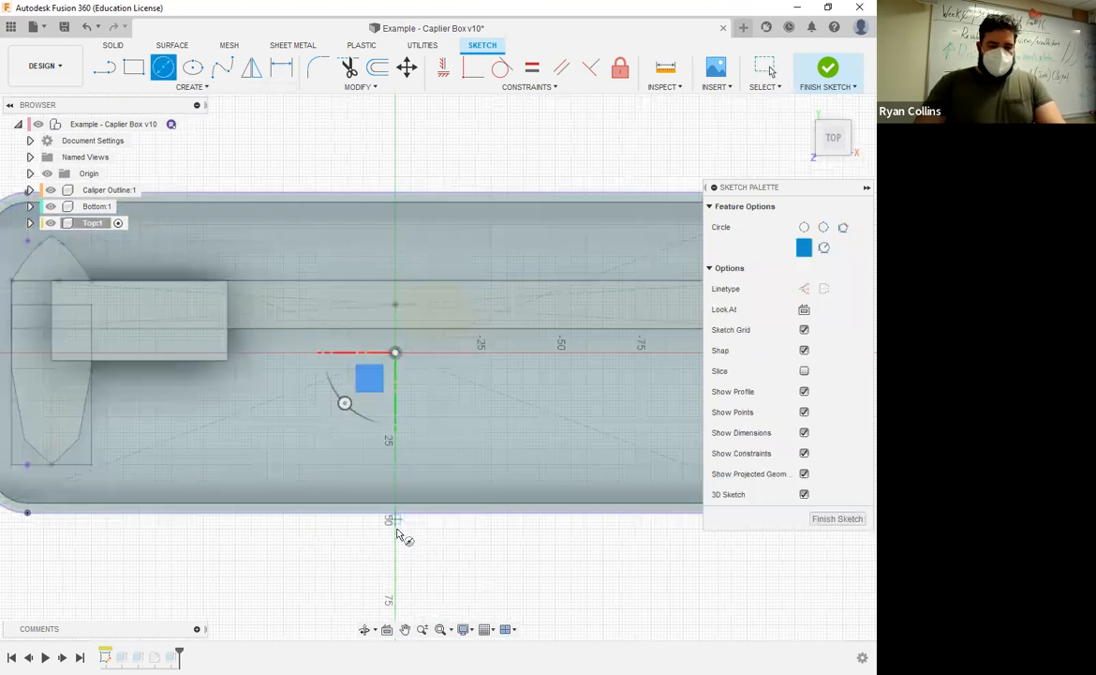
pyautogui.scroll(5, 395, 536)
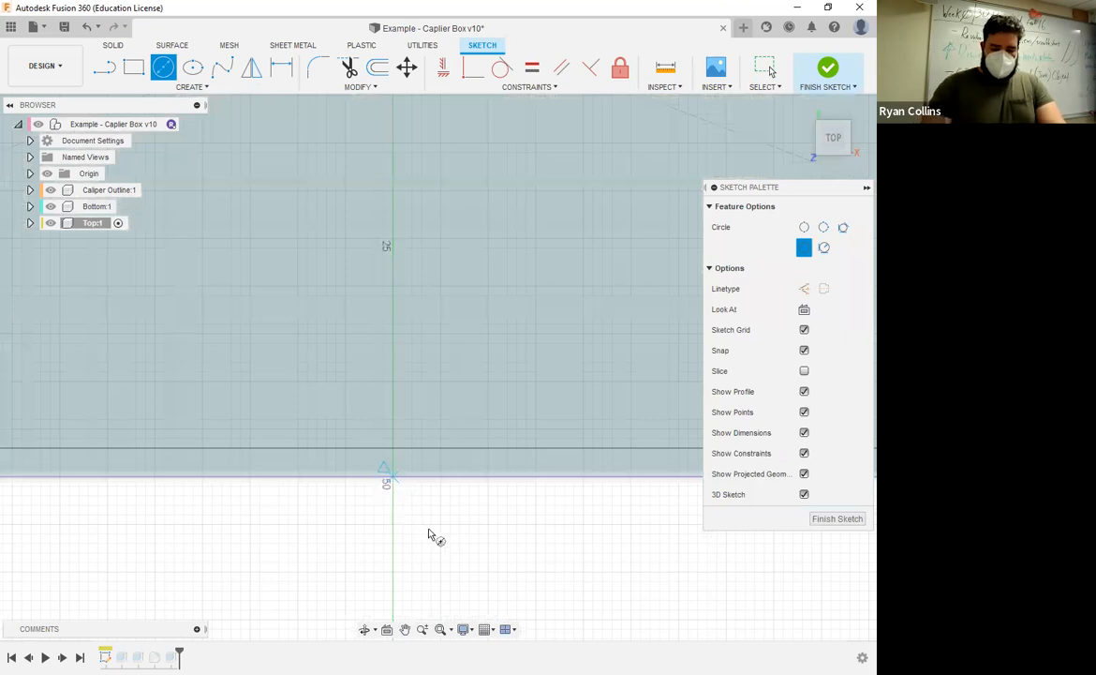
pyautogui.press('Tab')
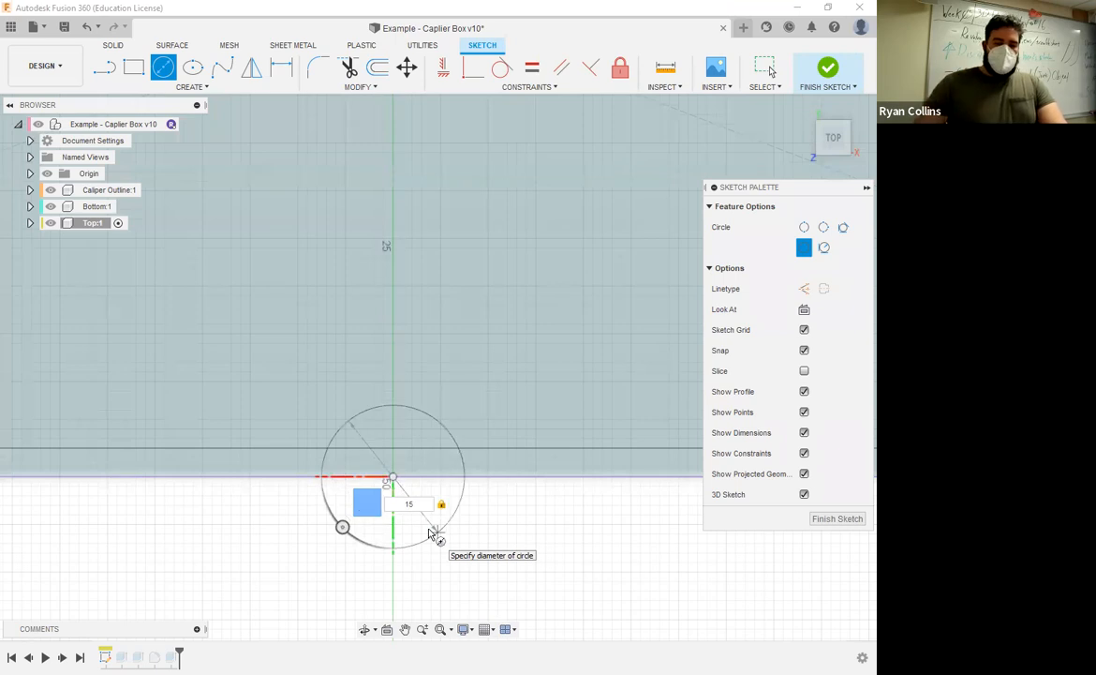
pyautogui.press('Return')
pyautogui.press('Escape')
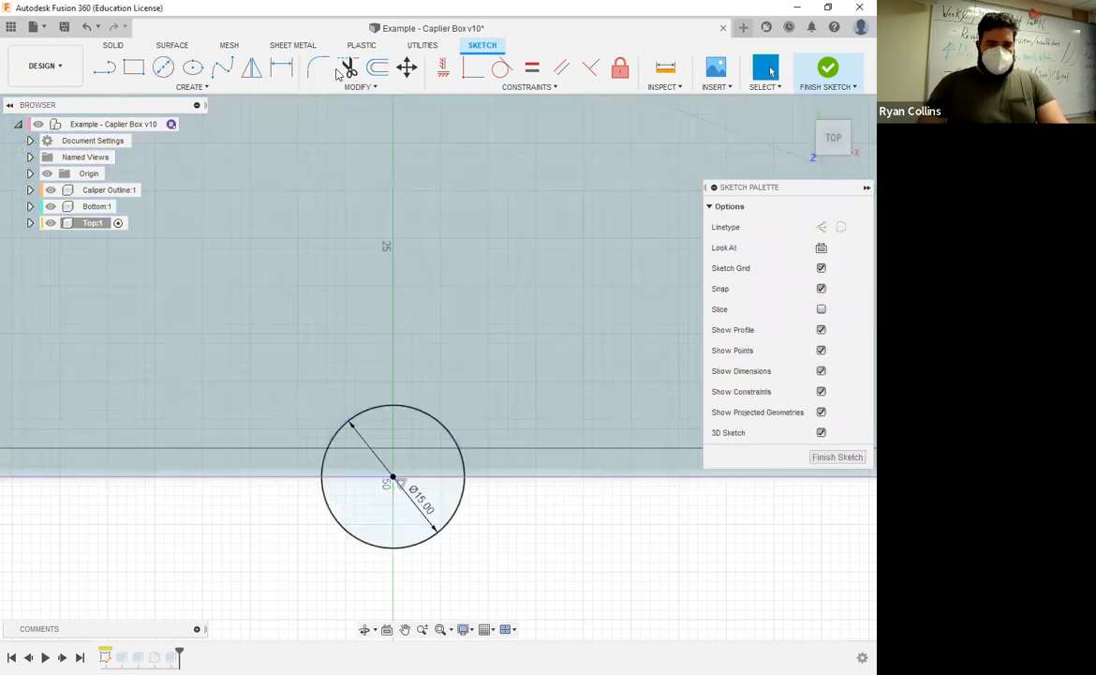
# Trim away the part of the circle lying inside the lid outline, leaving the outer semicircle, and finish the sketch.
pyautogui.click(347, 68)
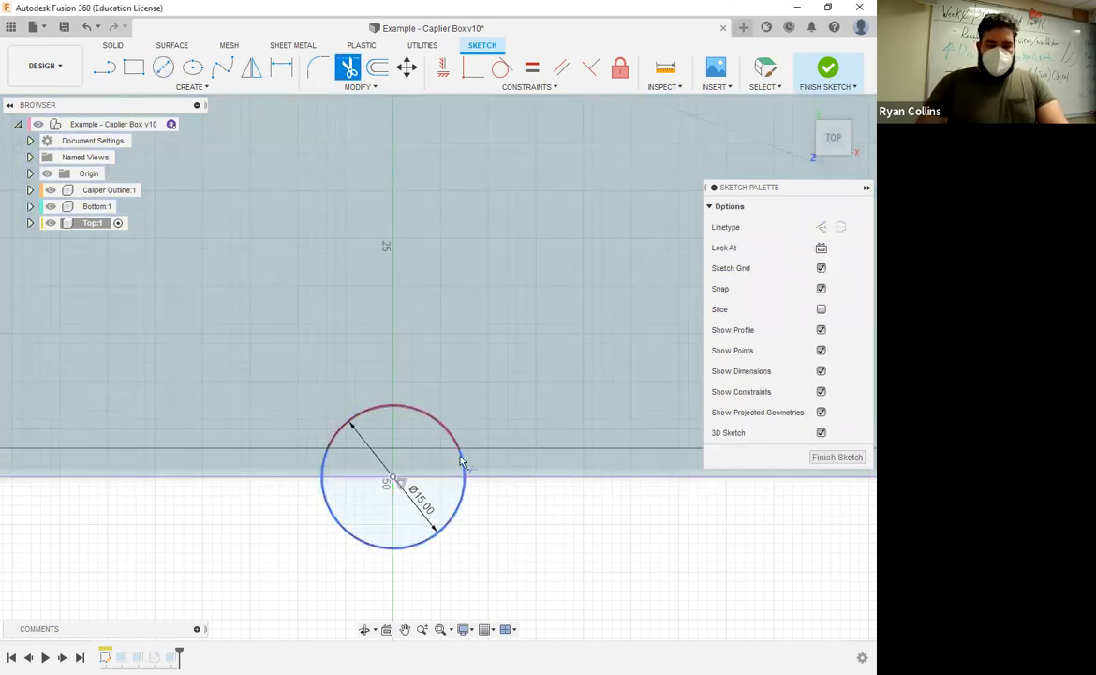
pyautogui.click(373, 468)
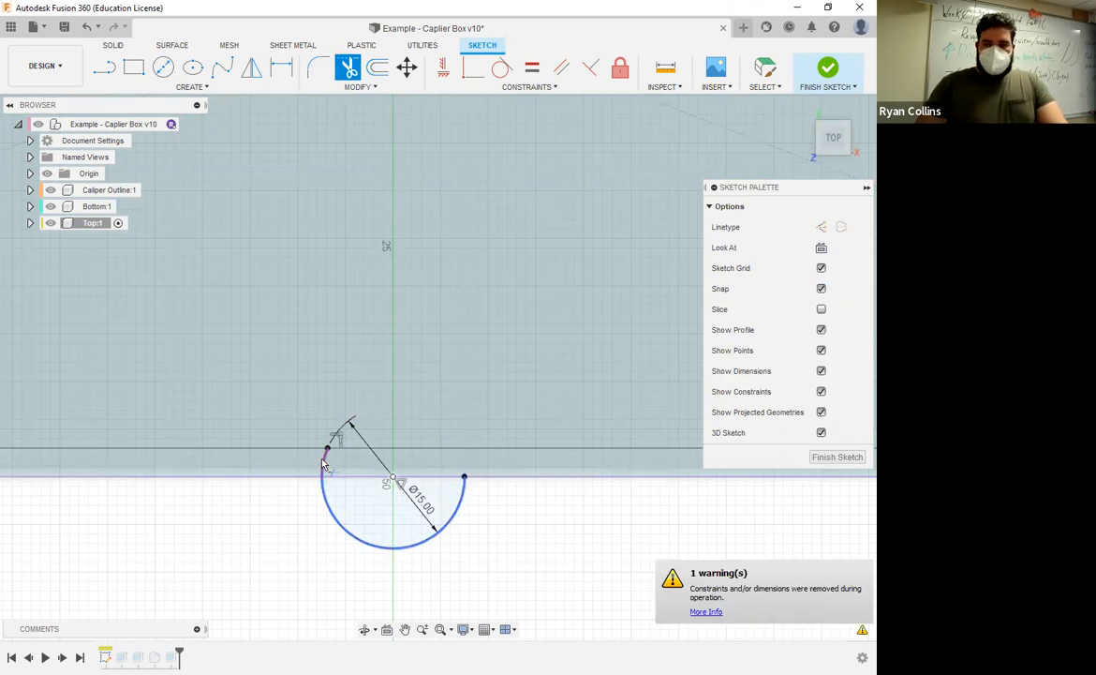
pyautogui.click(828, 68)
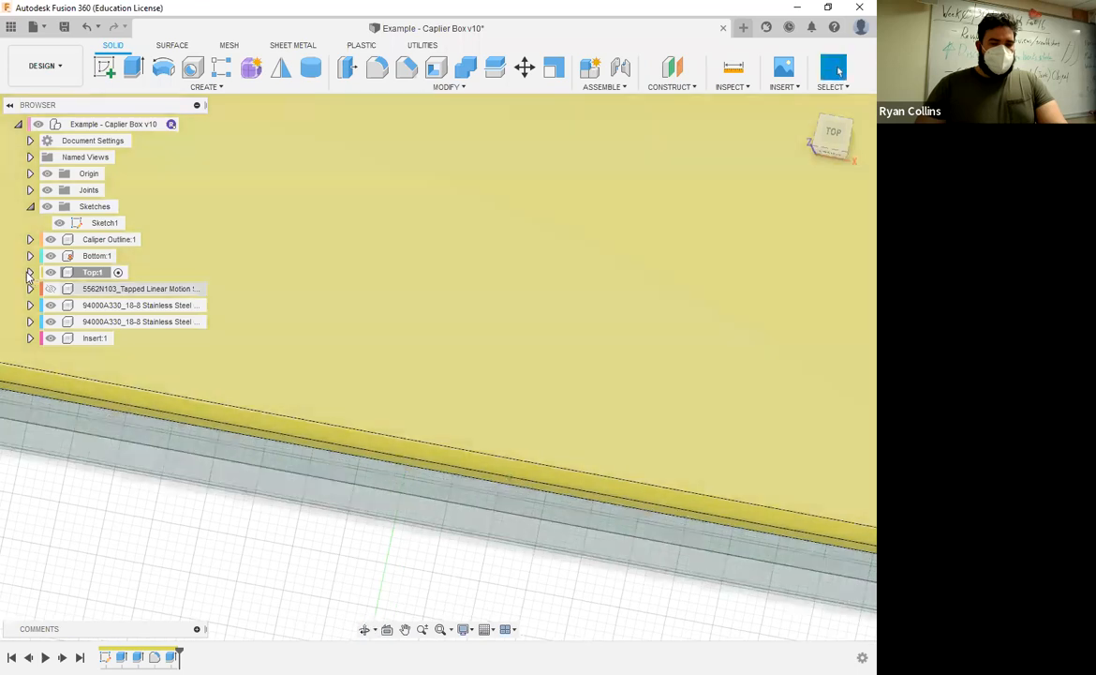
# Show Top's Sketch1 and extrude the semicircular profile 2.5 mm, joined to the lid as a finger tab.
pyautogui.click(29, 272)
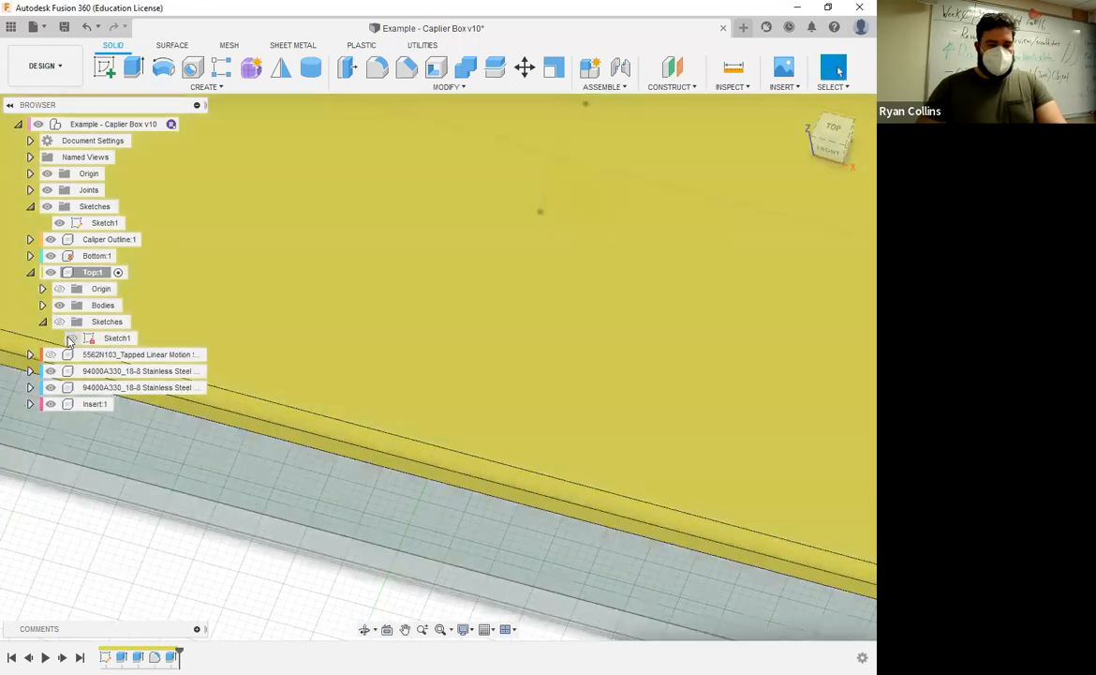
pyautogui.click(70, 339)
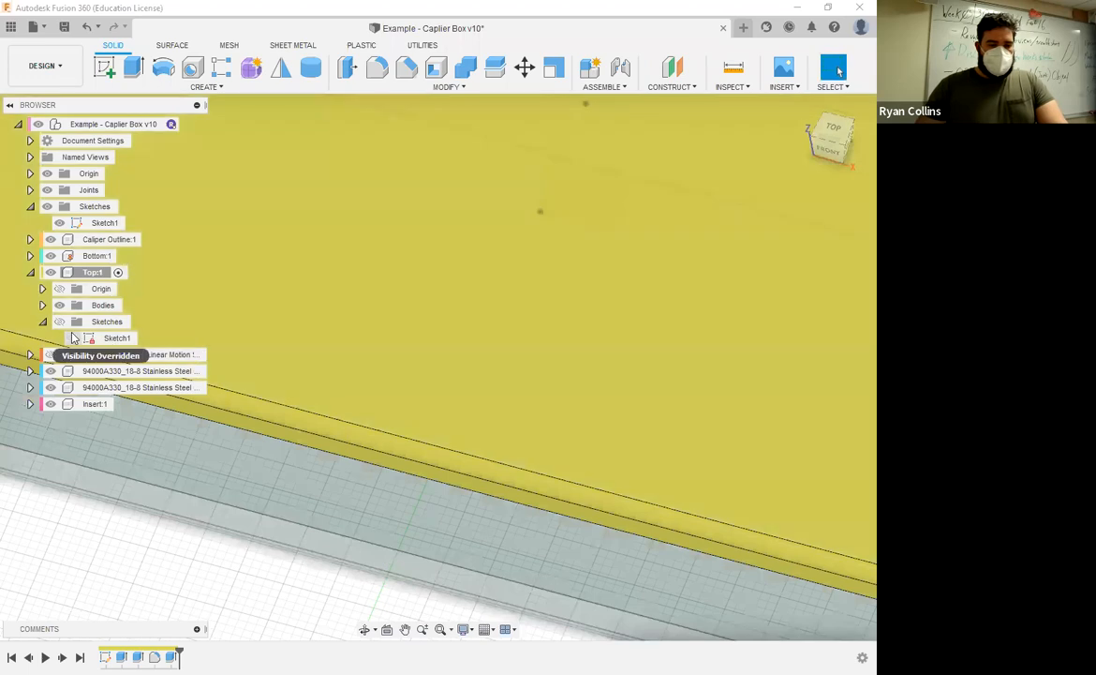
pyautogui.click(72, 337)
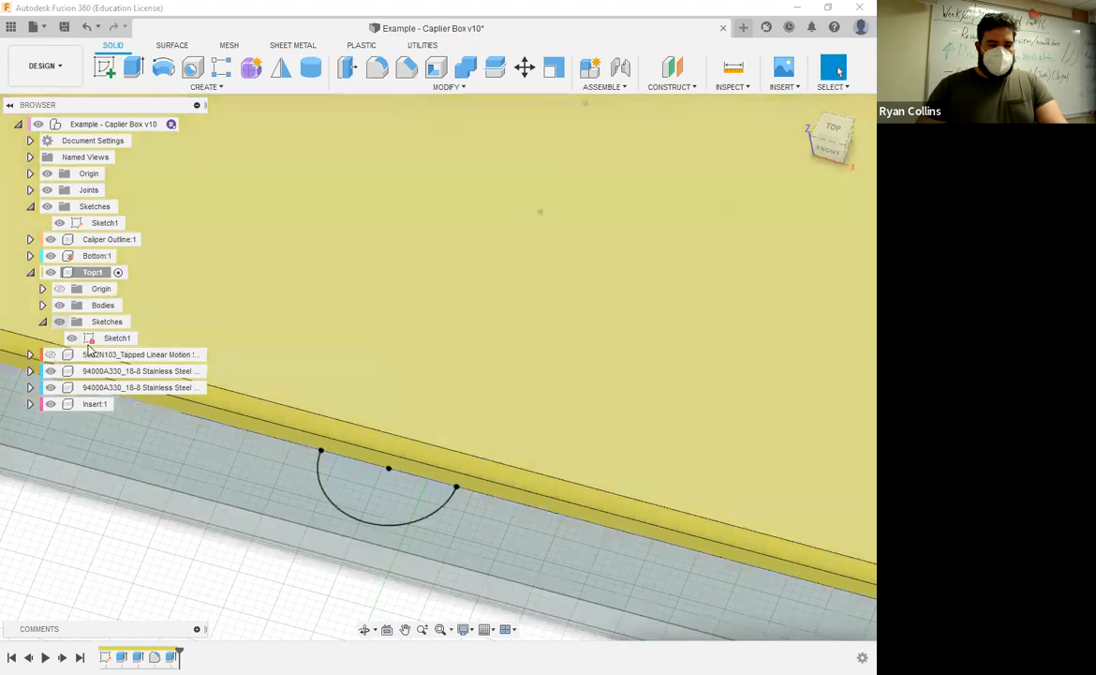
pyautogui.moveTo(406, 474); pyautogui.dragTo(385, 457, button='middle')
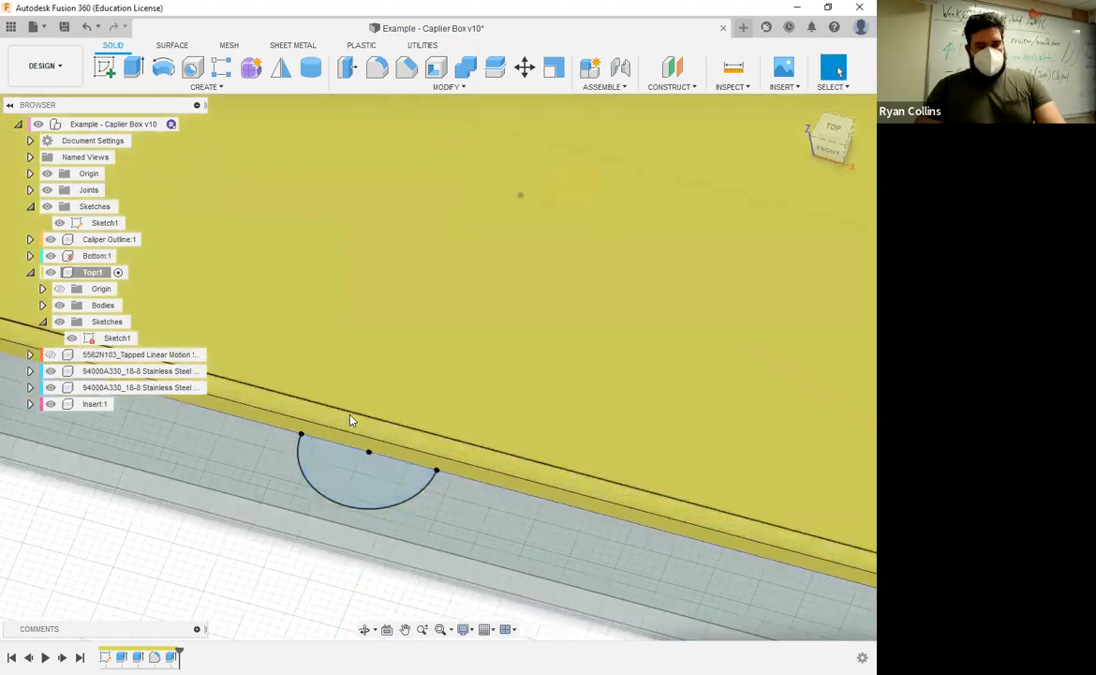
pyautogui.press('e')
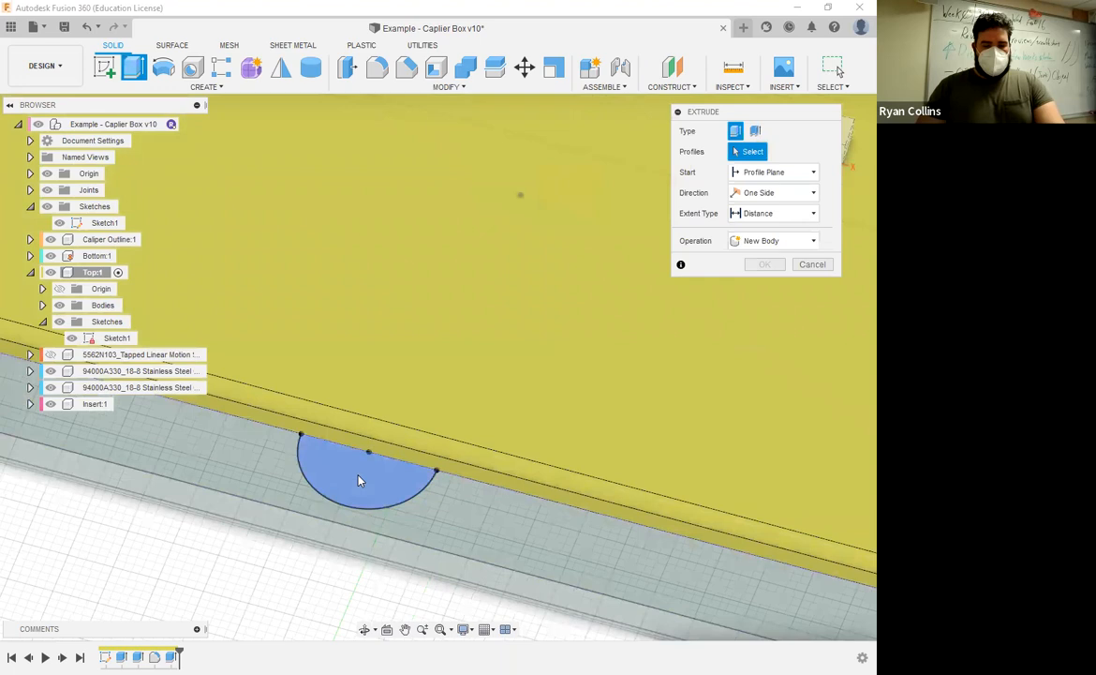
pyautogui.click(359, 480)
pyautogui.write('5')
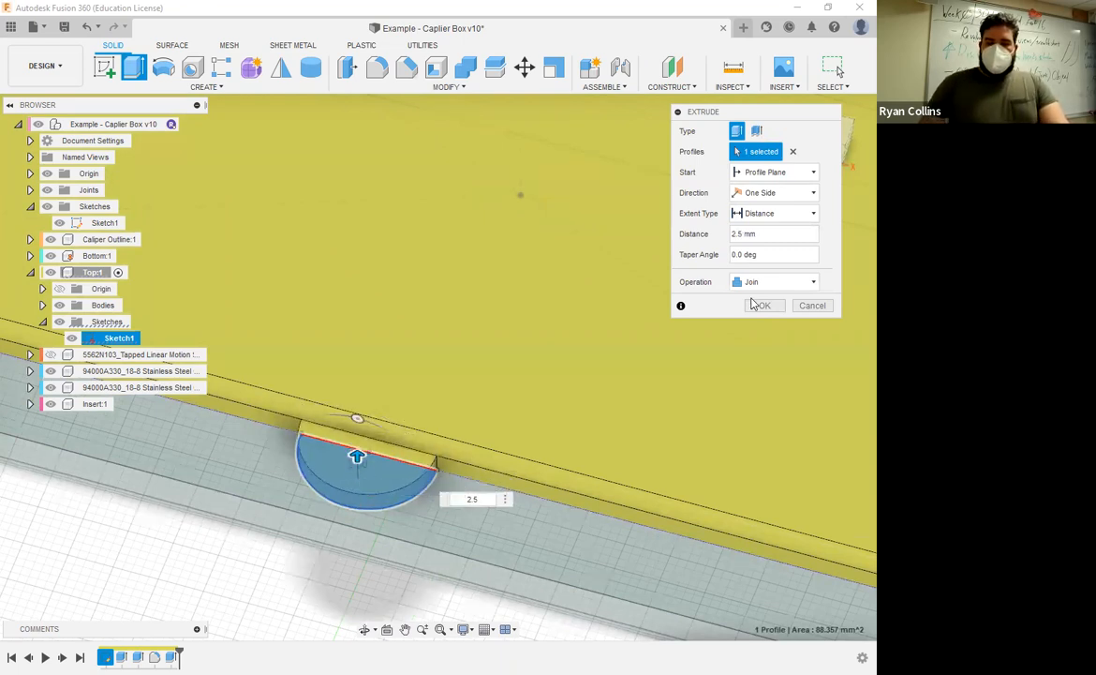
pyautogui.press('Return')
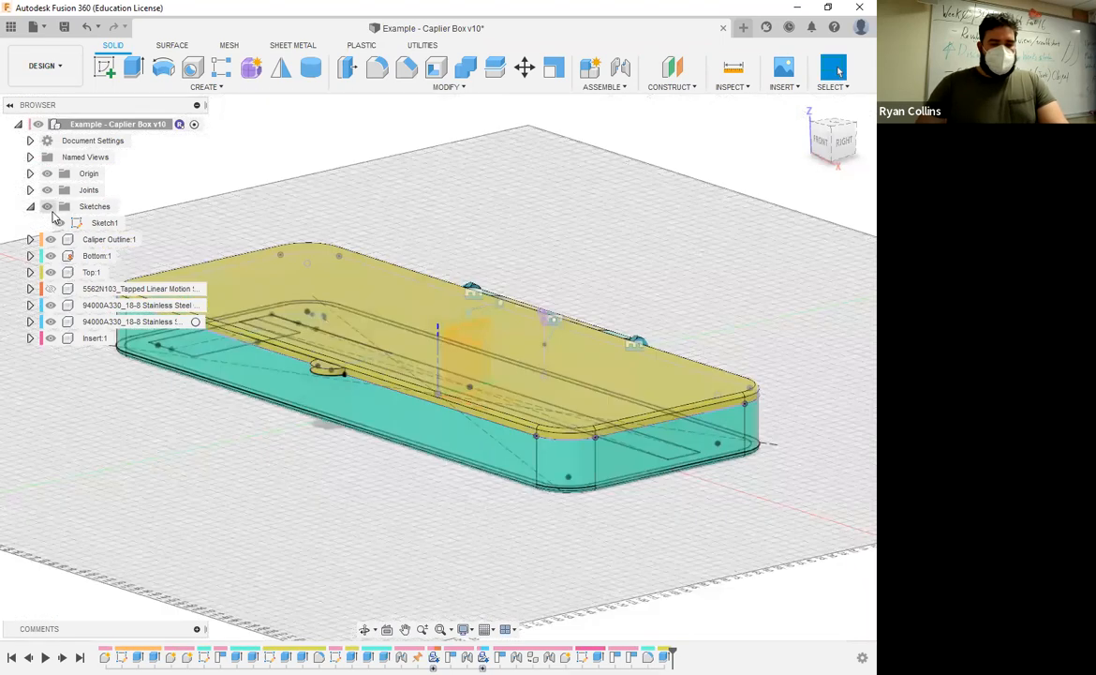
# Hide the sketches of the root assembly, Top and Bottom, along with the Caliper Outline component.
pyautogui.click(30, 271)
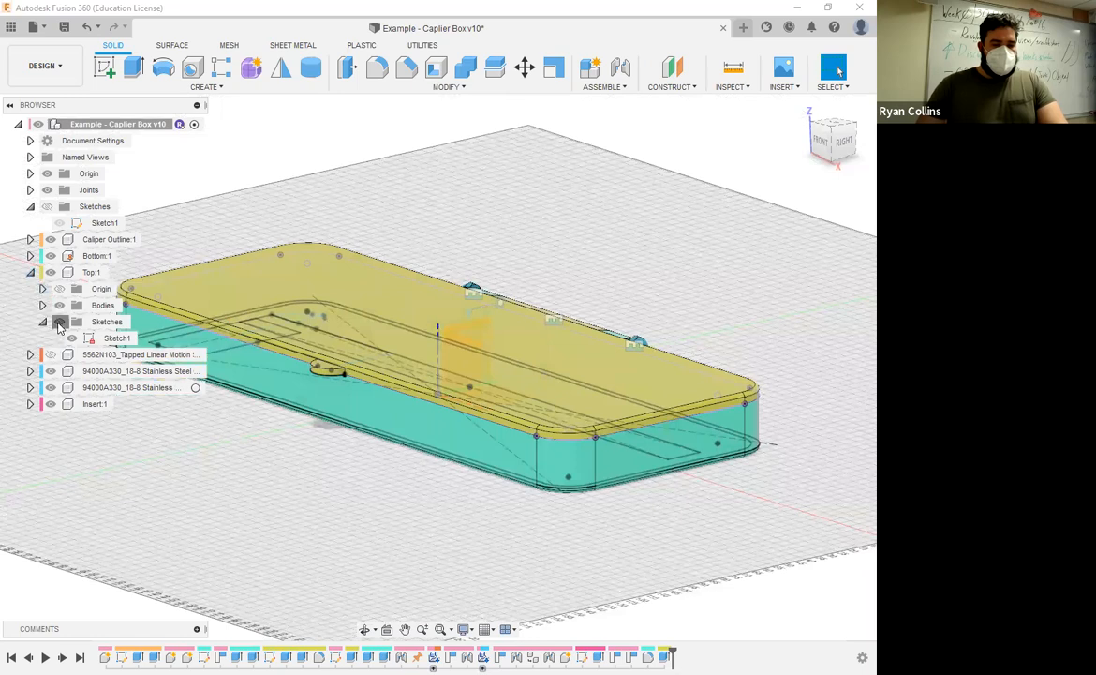
pyautogui.click(30, 270)
pyautogui.click(30, 257)
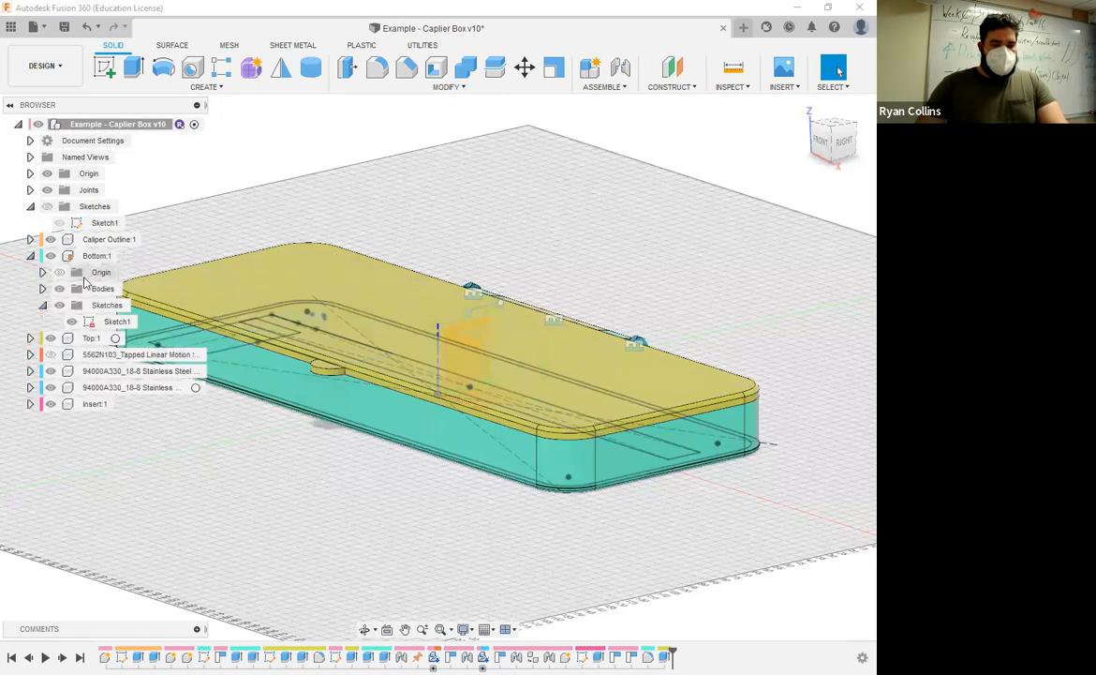
pyautogui.click(30, 256)
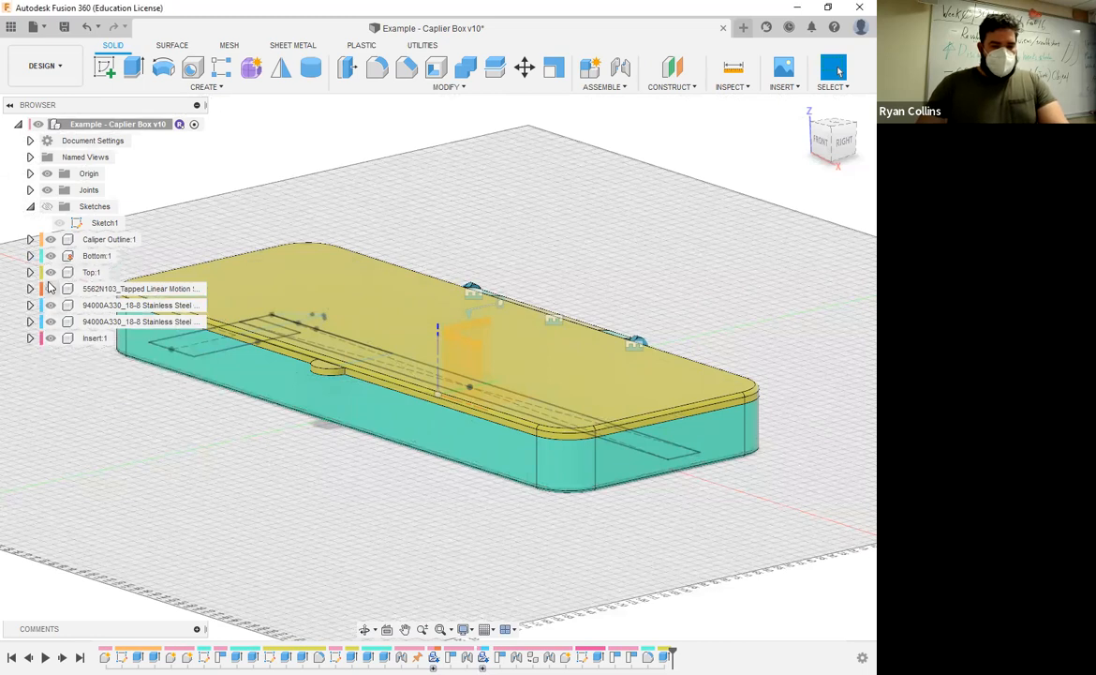
pyautogui.click(51, 239)
# Show the 5562N103 tapped linear motion shaft in the hinge and delete it from the assembly despite its referencing features.
pyautogui.moveTo(582, 228)
pyautogui.keyDown('shift'); pyautogui.mouseDown(button='middle')
pyautogui.moveTo(565, 247)
pyautogui.moveTo(589, 237)
pyautogui.mouseUp(button='middle'); pyautogui.keyUp('shift')
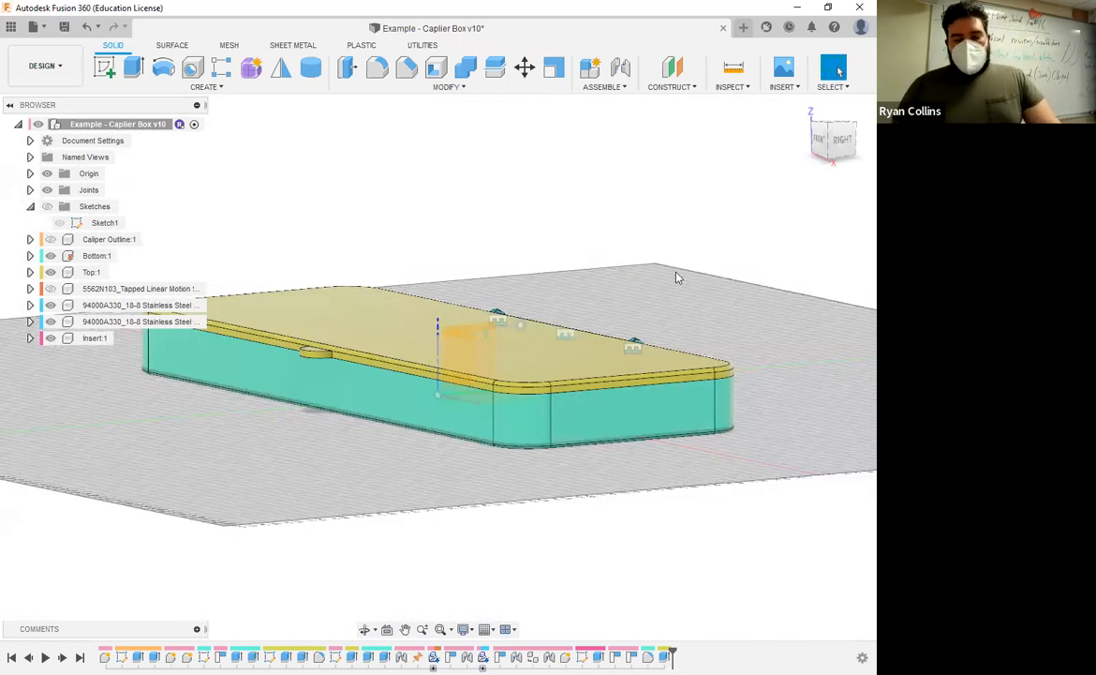
pyautogui.keyDown('shift'); pyautogui.moveTo(661, 271); pyautogui.dragTo(666, 280, button='middle'); pyautogui.keyUp('shift')
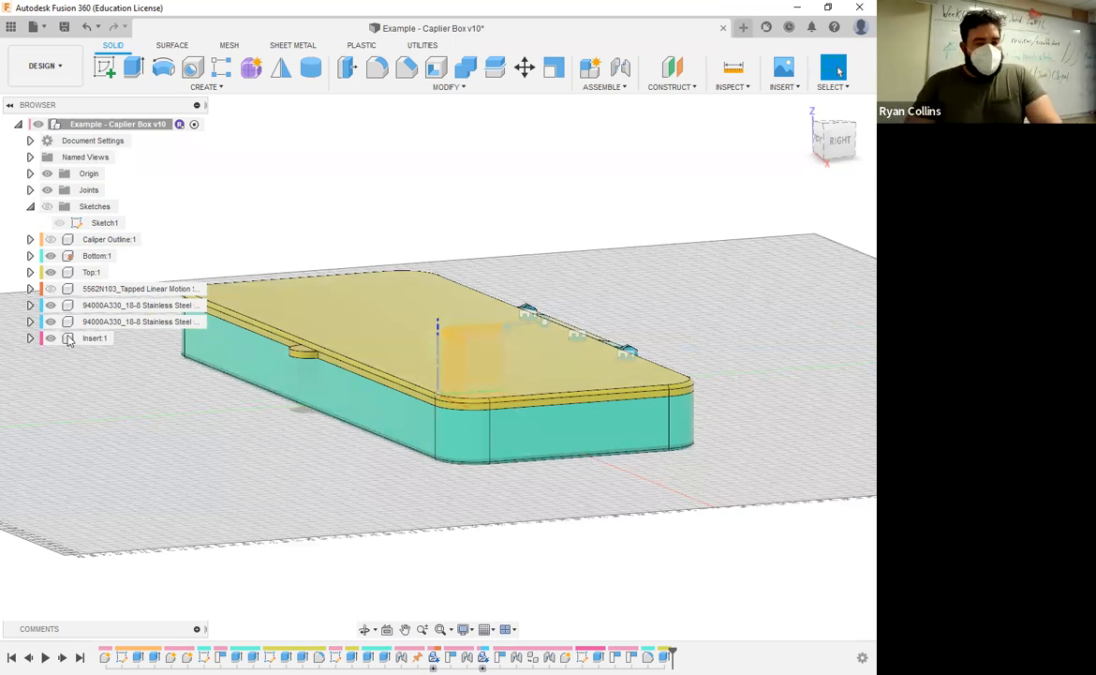
pyautogui.click(50, 290)
pyautogui.keyDown('shift'); pyautogui.moveTo(589, 479); pyautogui.dragTo(546, 474, button='middle'); pyautogui.keyUp('shift')
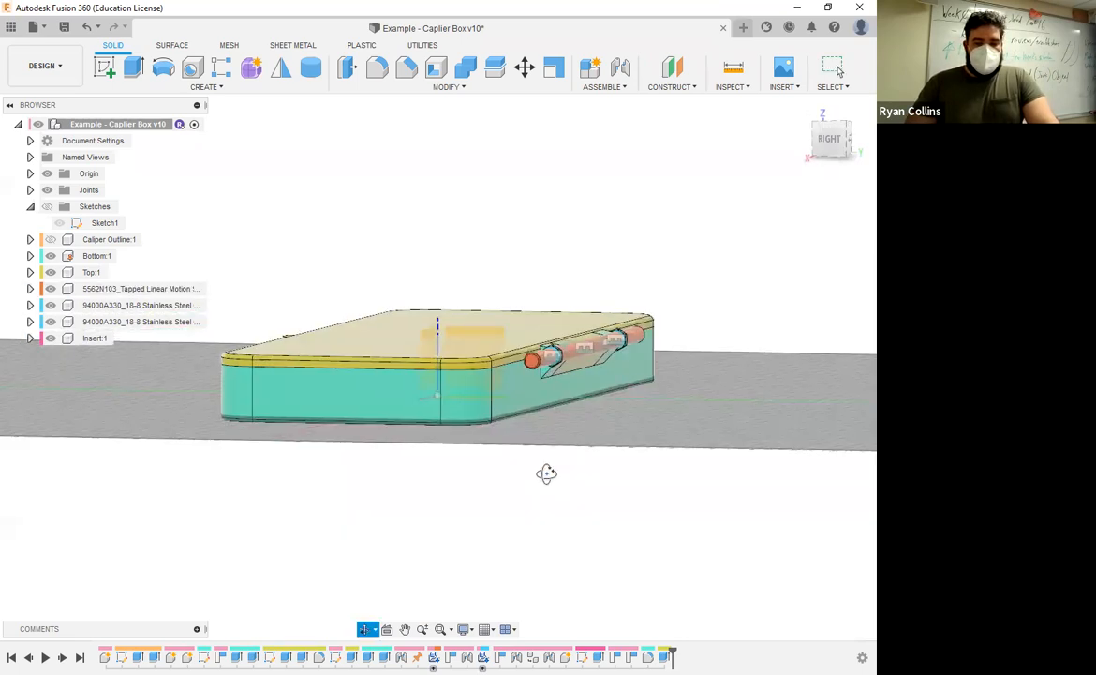
pyautogui.rightClick(106, 294)
pyautogui.click(184, 311)
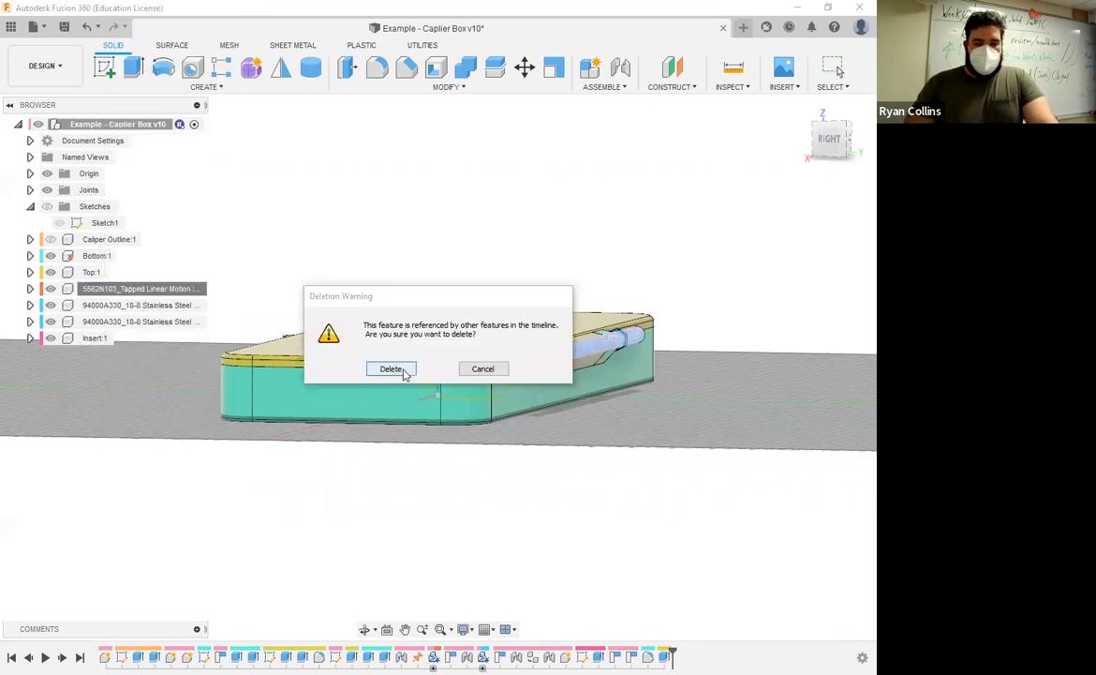
pyautogui.click(392, 369)
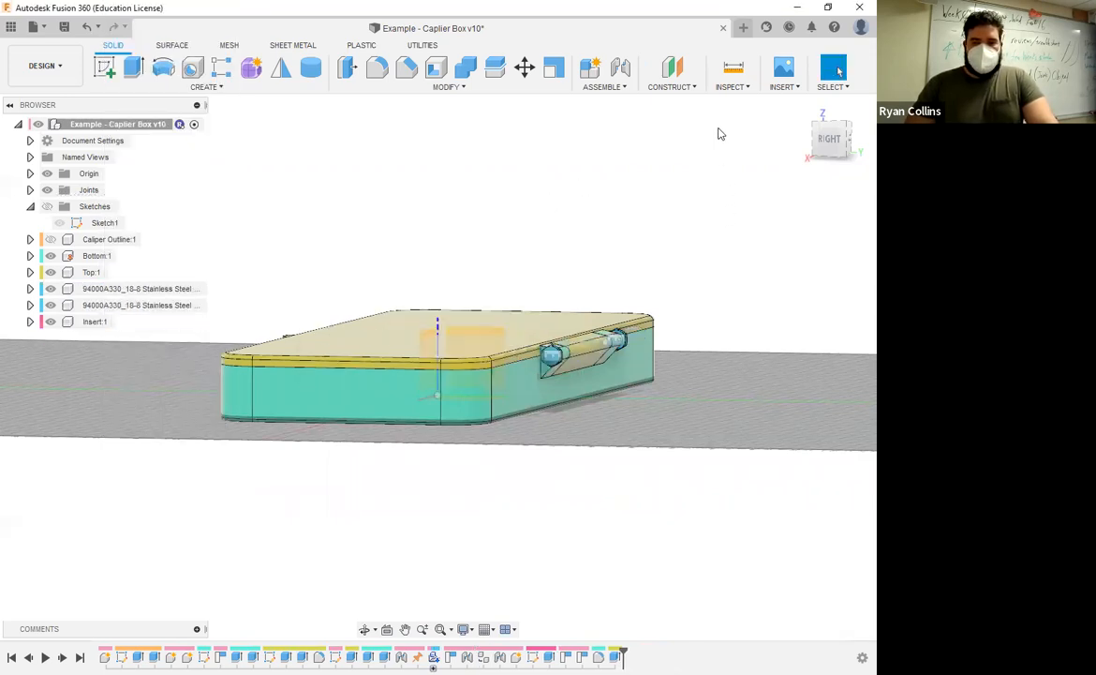
# Browse the McMaster-Carr component catalog for threaded rods, filtered to metric with thread size M3.
pyautogui.click(785, 93)
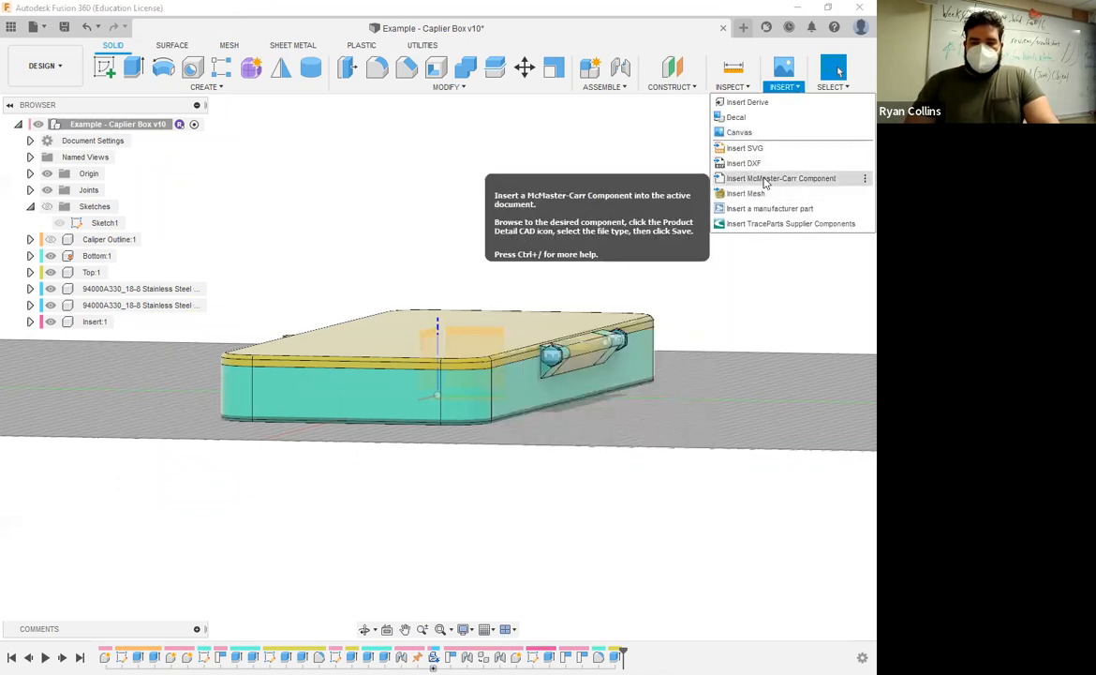
pyautogui.click(766, 179)
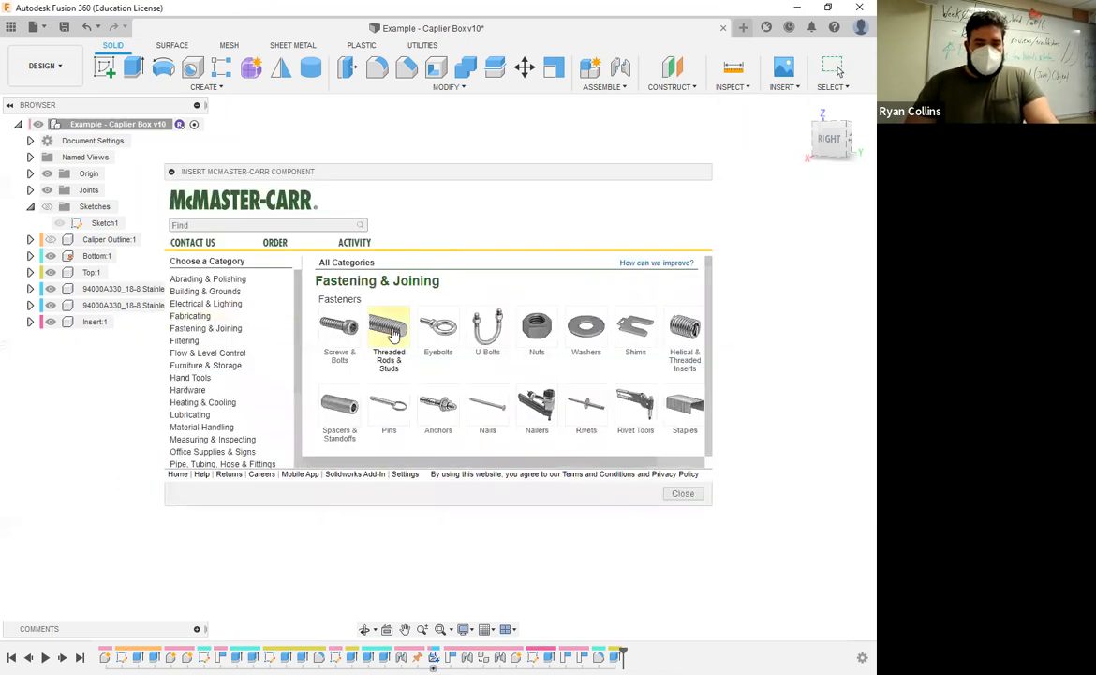
pyautogui.click(392, 334)
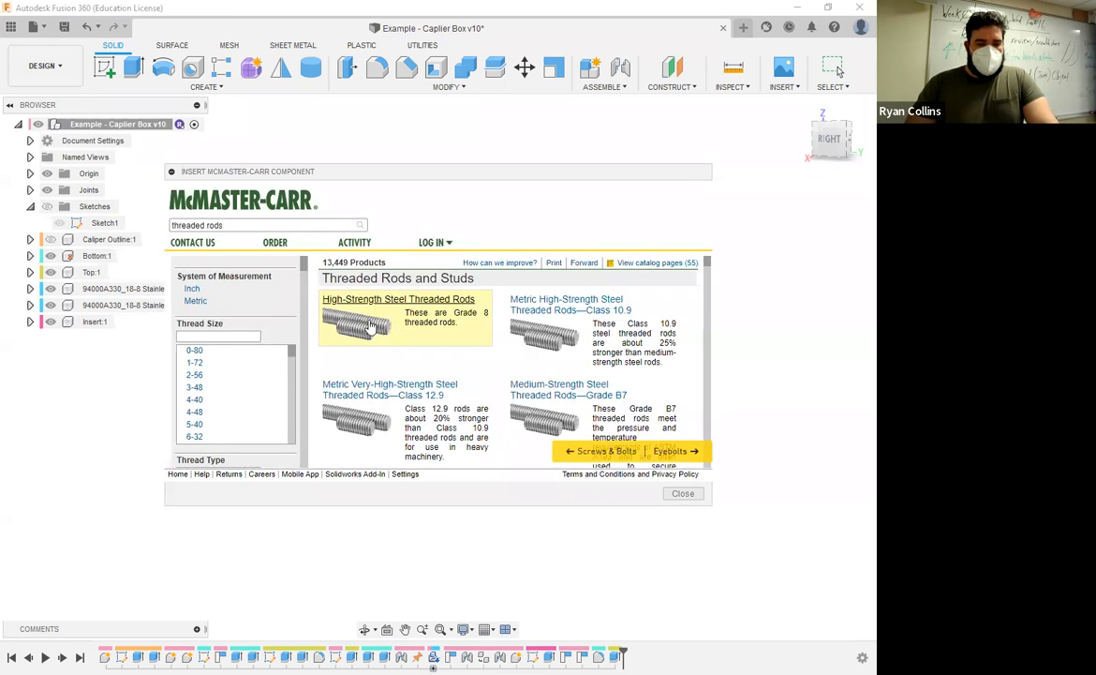
pyautogui.click(199, 289)
pyautogui.click(225, 373)
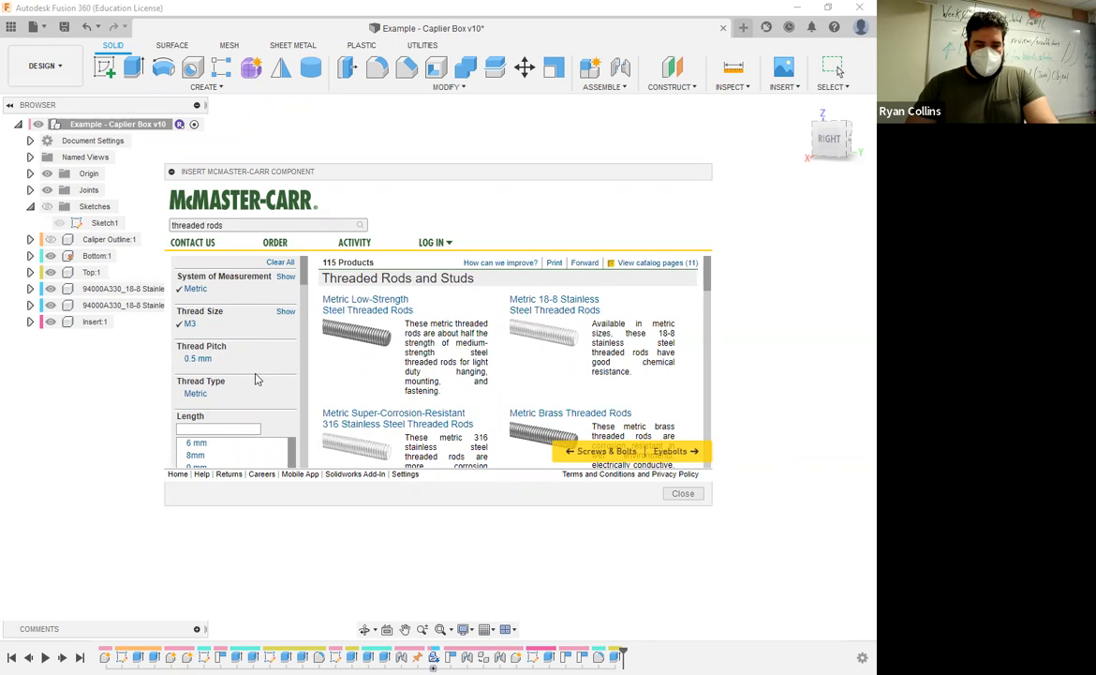
# Choose the 300 mm long M3 rod, part 90024A218, from the Metric 18-8 Stainless Steel Threaded Rods.
pyautogui.click(581, 308)
pyautogui.scroll(-1, 567, 373)
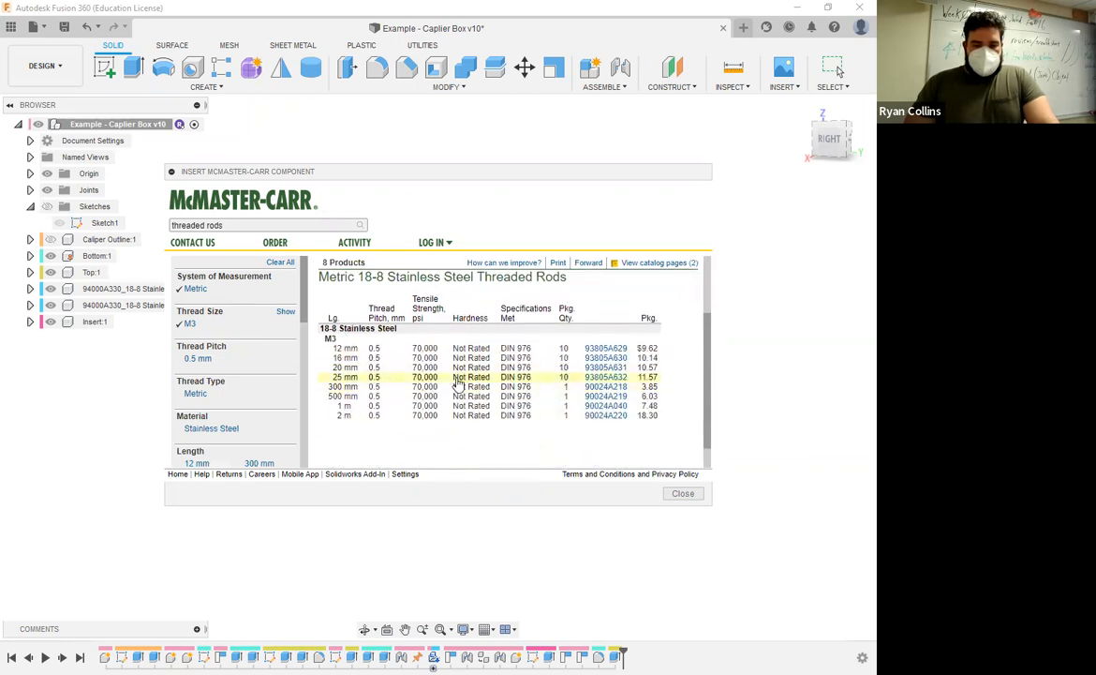
pyautogui.scroll(-1, 440, 392)
pyautogui.scroll(1, 441, 392)
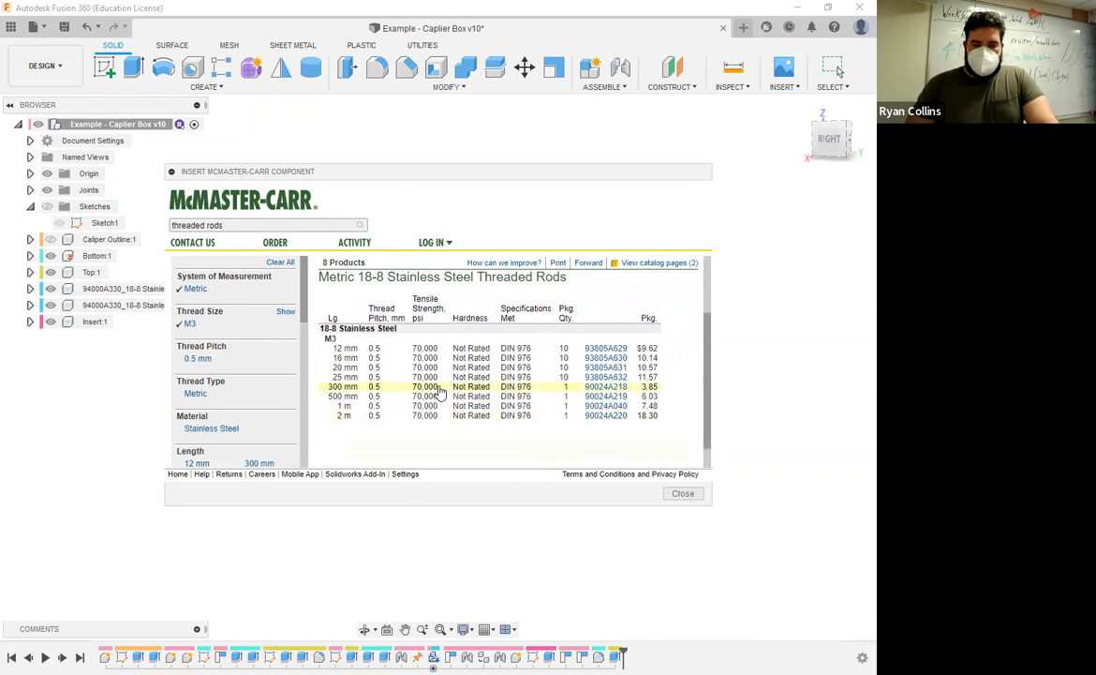
pyautogui.click(553, 385)
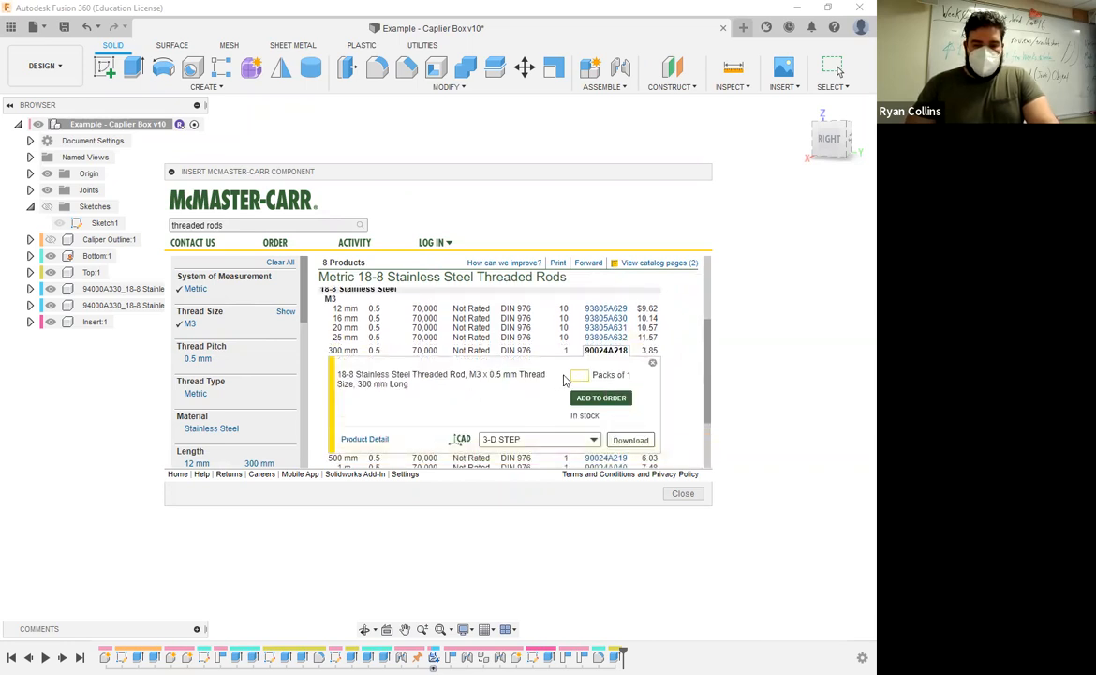
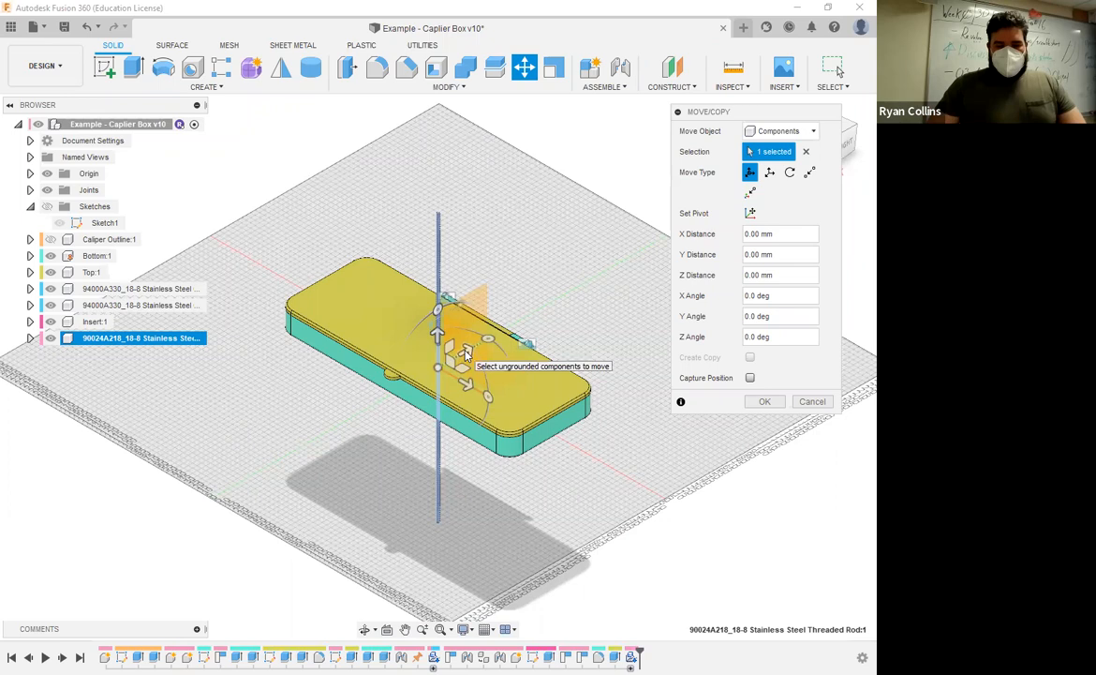
# Rotate the 90024A218 threaded rod by -90 degrees about the Y axis and capture its new position.
pyautogui.moveTo(591, 280); pyautogui.dragTo(560, 236)
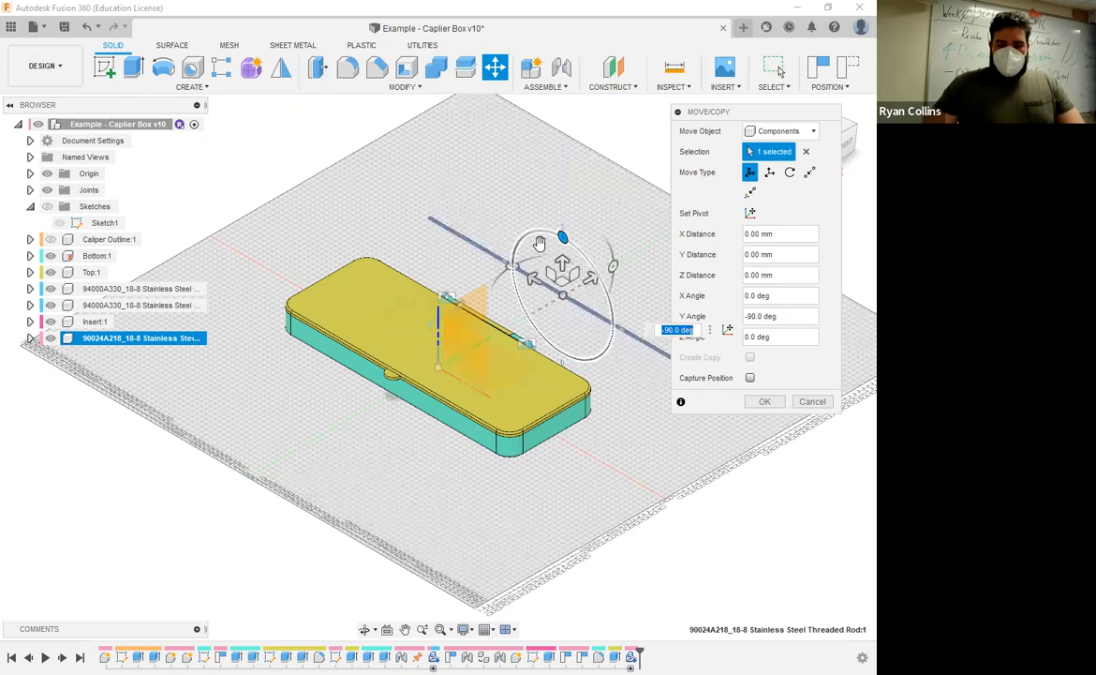
pyautogui.scroll(1, 532, 274)
pyautogui.scroll(8, 566, 359)
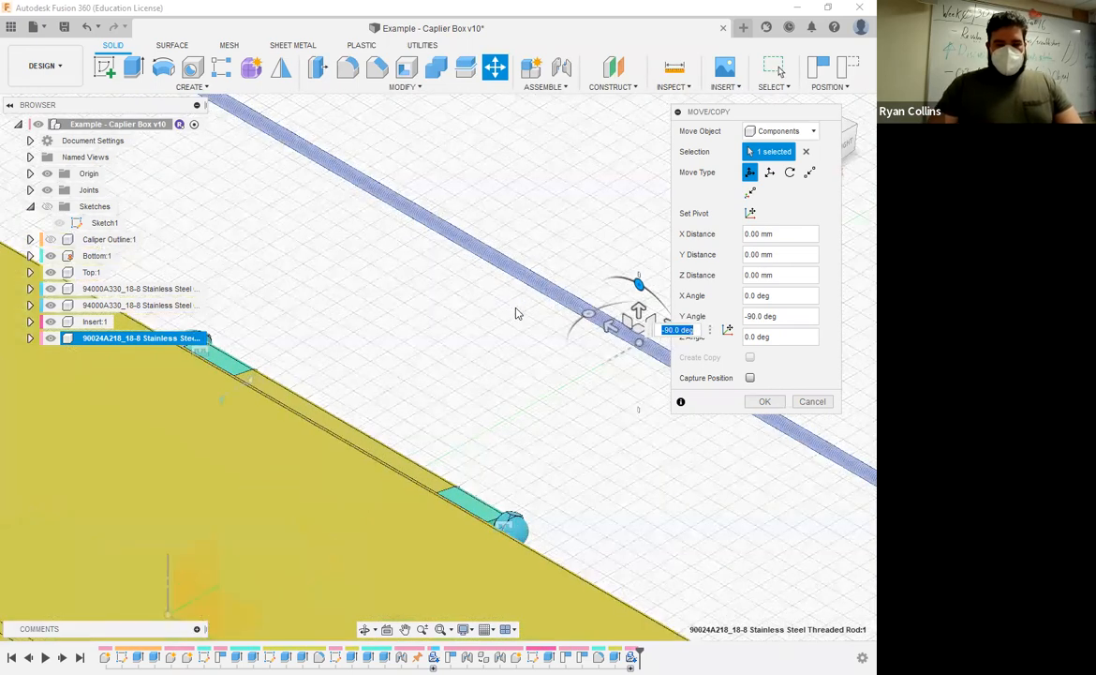
pyautogui.scroll(3, 516, 314)
pyautogui.scroll(-4, 513, 393)
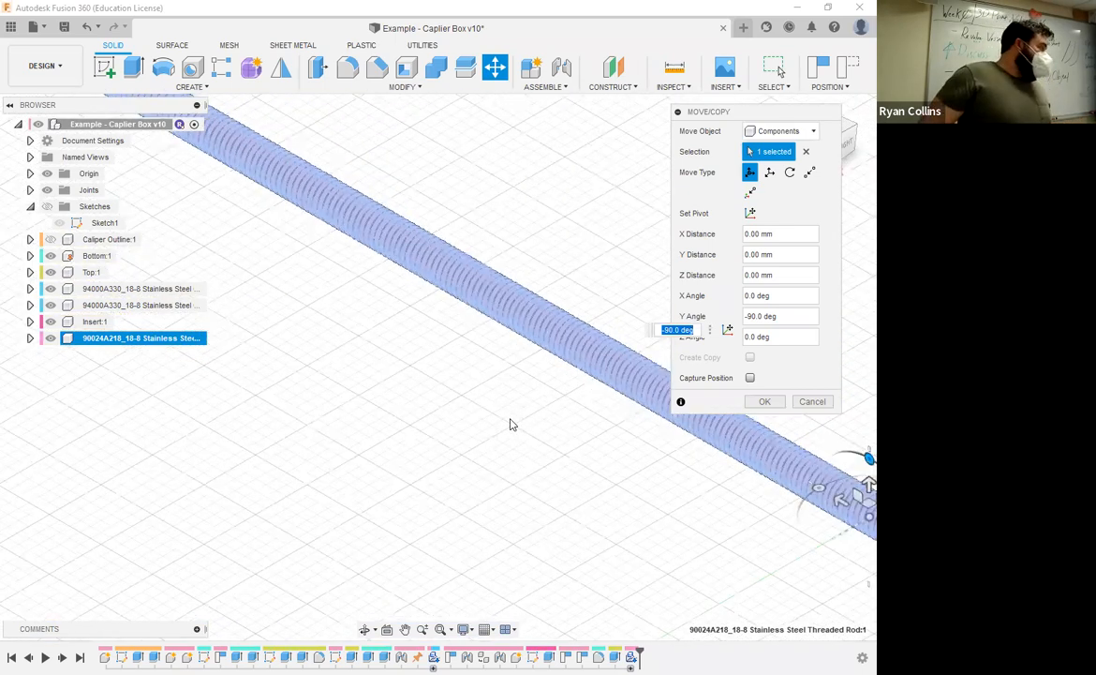
pyautogui.scroll(-1, 509, 424)
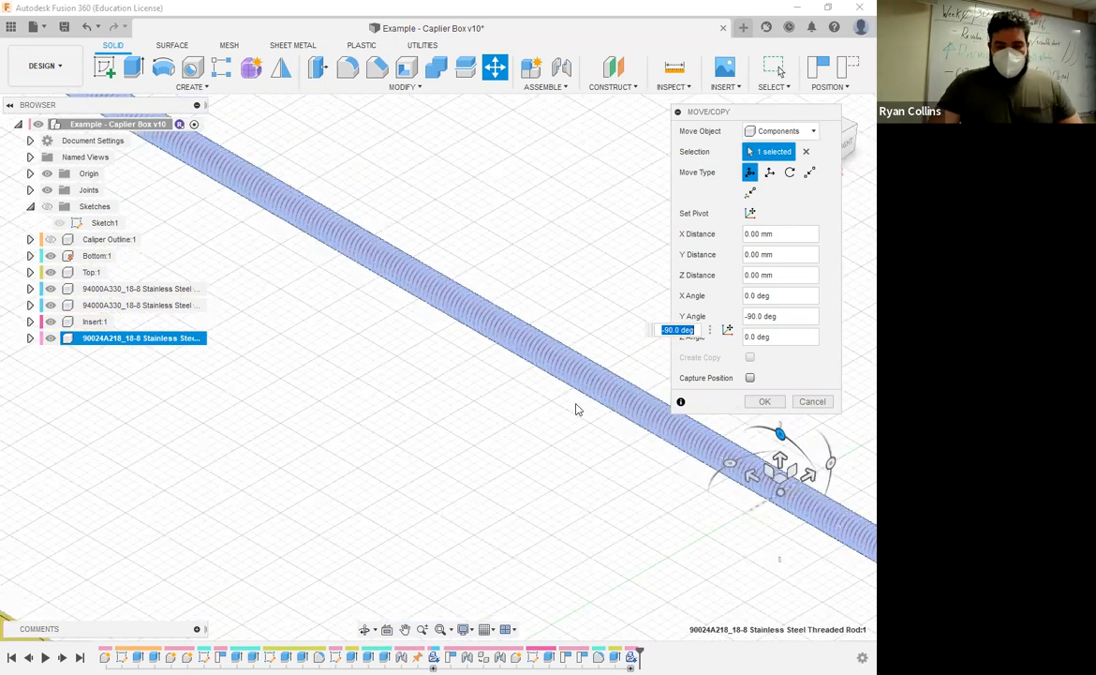
pyautogui.click(751, 378)
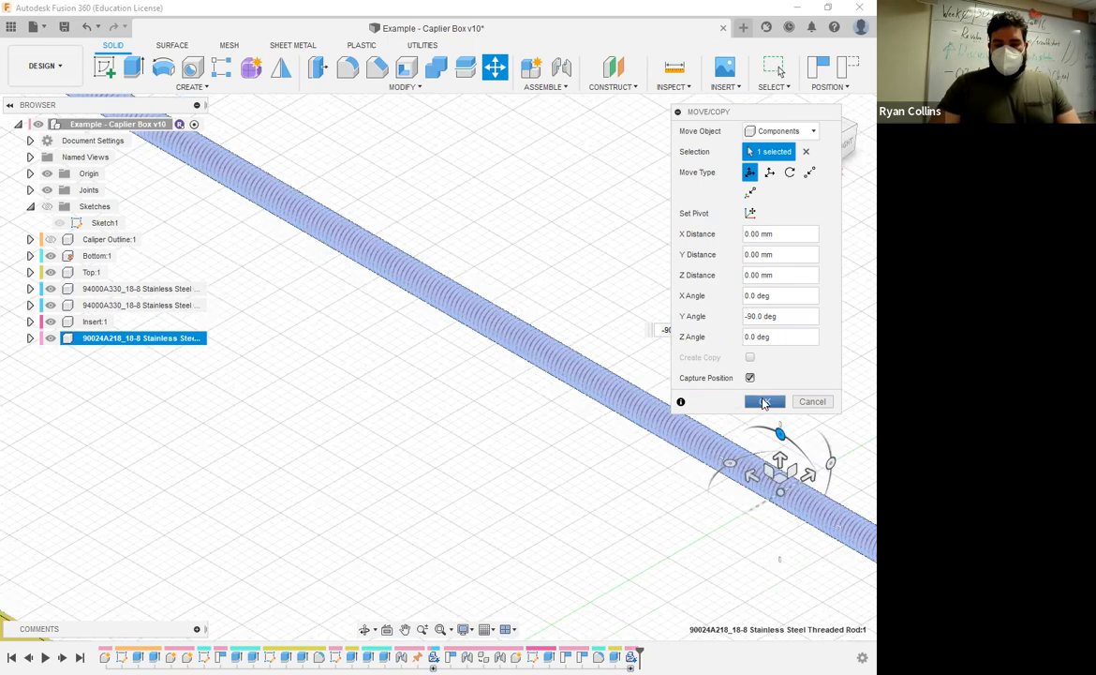
pyautogui.click(765, 401)
# Hide both 94000A330 stainless steel components at the ends of the hinge.
pyautogui.scroll(2, 497, 488)
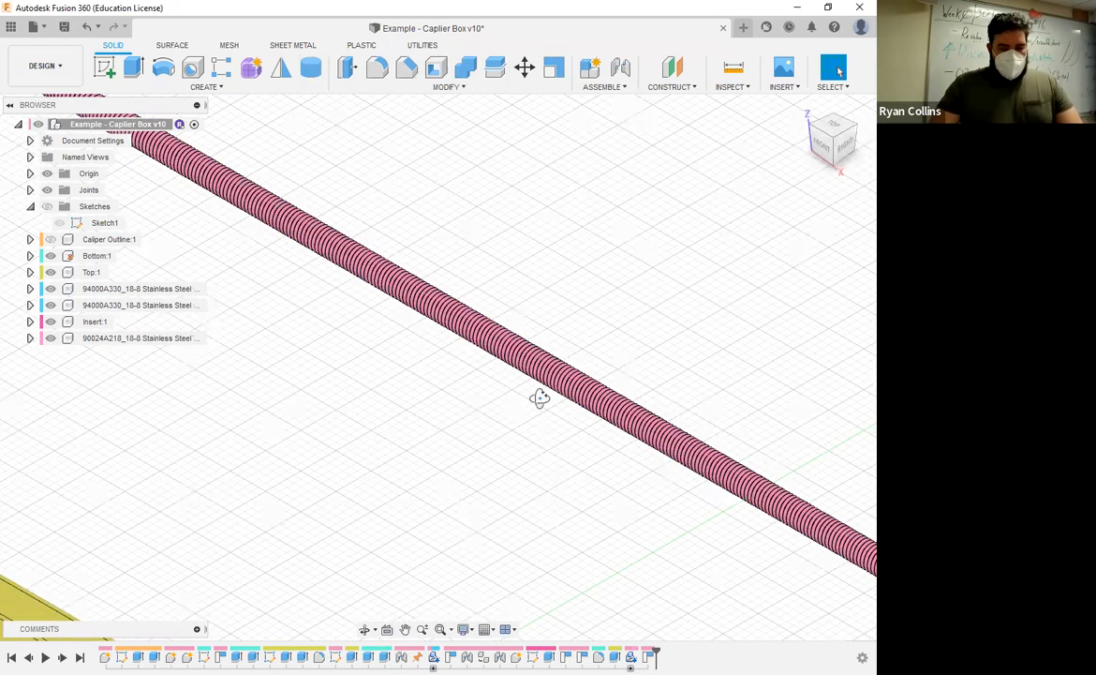
pyautogui.scroll(-5, 475, 419)
pyautogui.keyDown('shift'); pyautogui.moveTo(425, 400); pyautogui.dragTo(406, 441, button='middle'); pyautogui.keyUp('shift')
pyautogui.scroll(3, 406, 440)
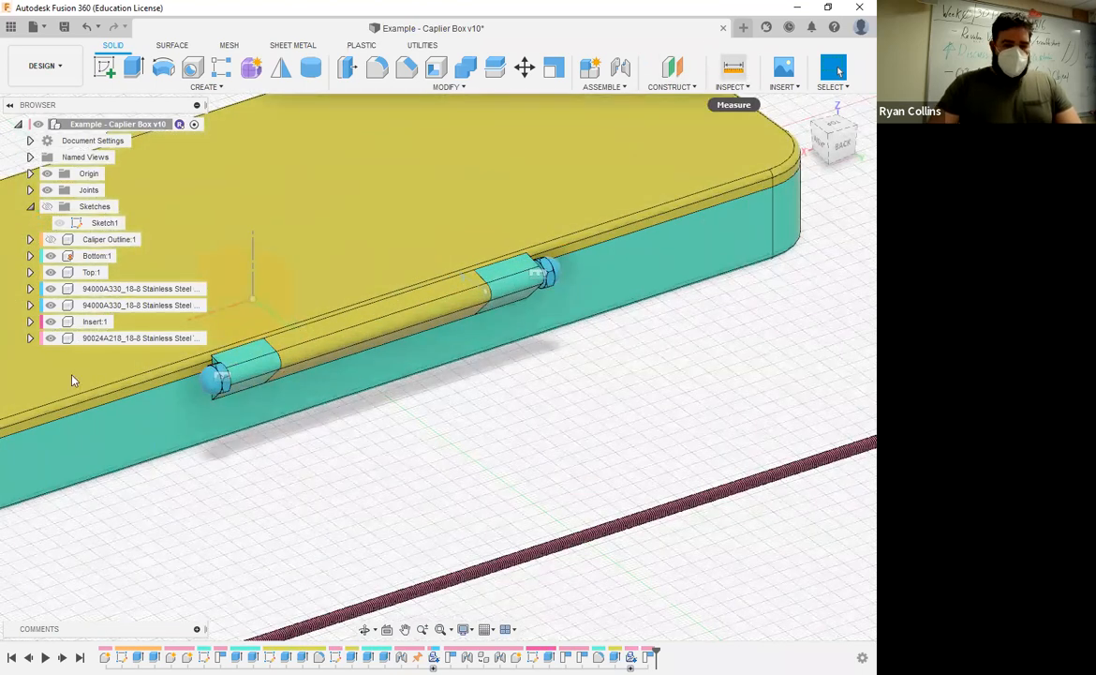
pyautogui.click(52, 306)
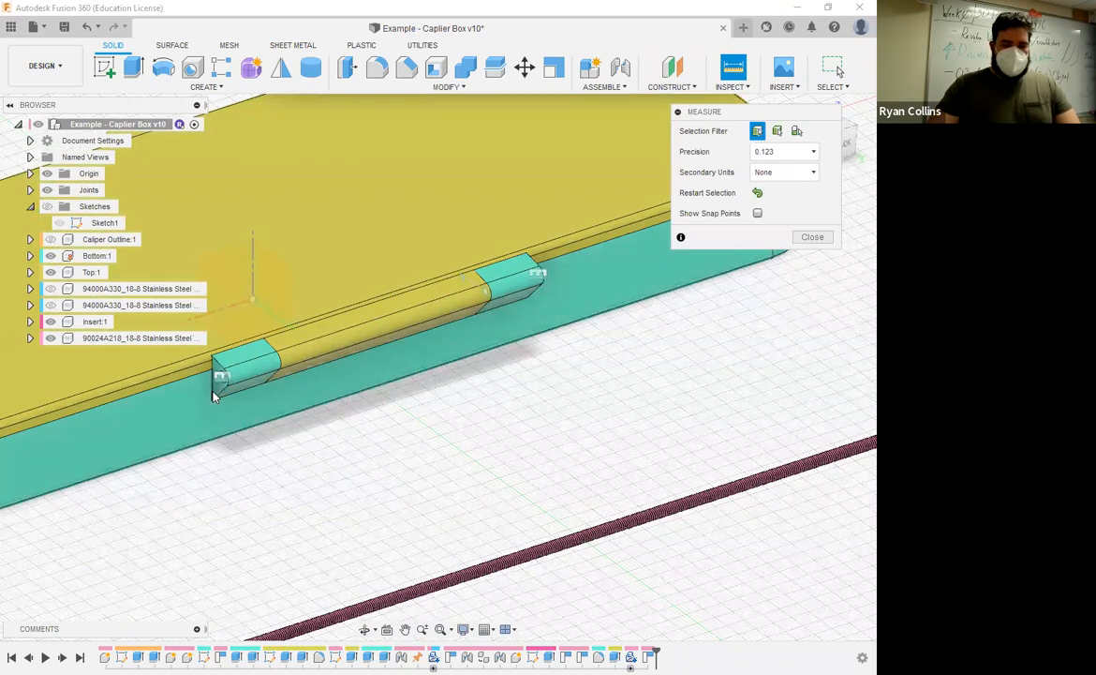
# Measure the distance between the circular hole edges on the two outer end faces of the hinge.
pyautogui.scroll(3, 213, 395)
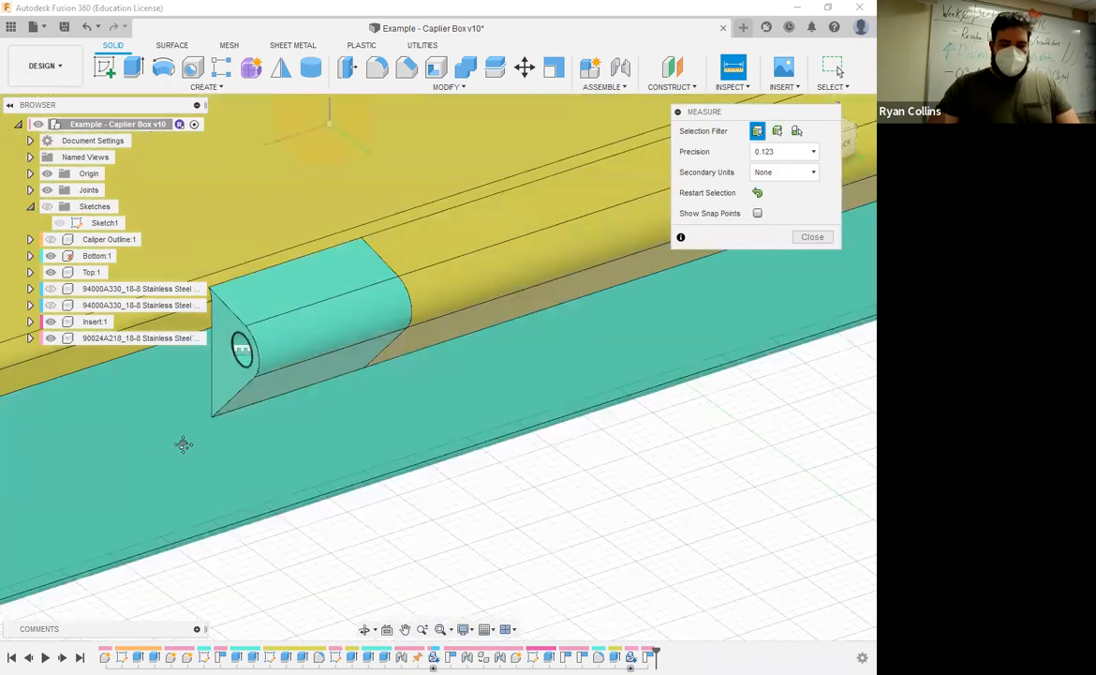
pyautogui.click(251, 350)
pyautogui.moveTo(522, 395); pyautogui.dragTo(183, 444, button='middle')
pyautogui.keyDown('shift'); pyautogui.moveTo(438, 349); pyautogui.dragTo(335, 368, button='middle'); pyautogui.keyUp('shift')
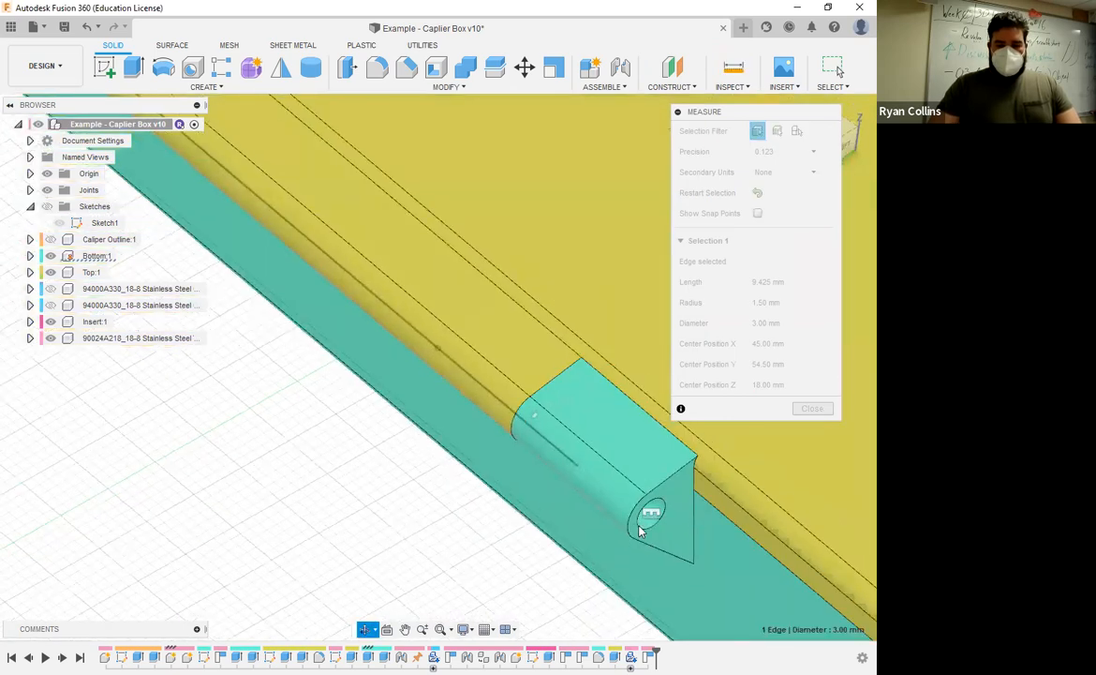
pyautogui.click(644, 534)
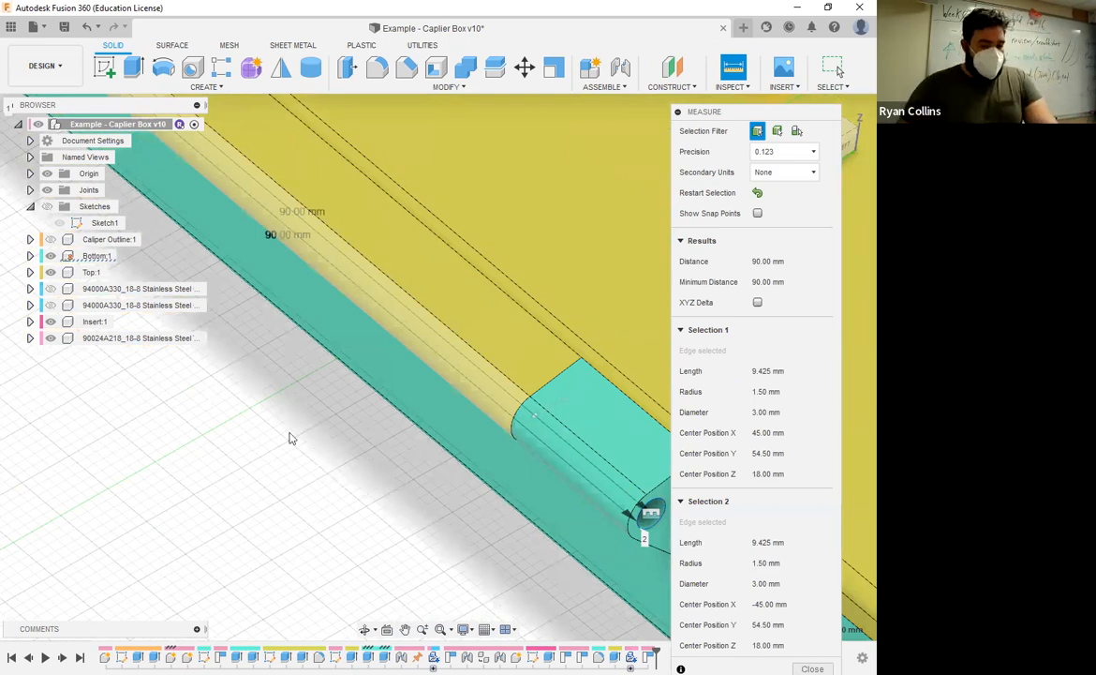
pyautogui.scroll(-3, 290, 438)
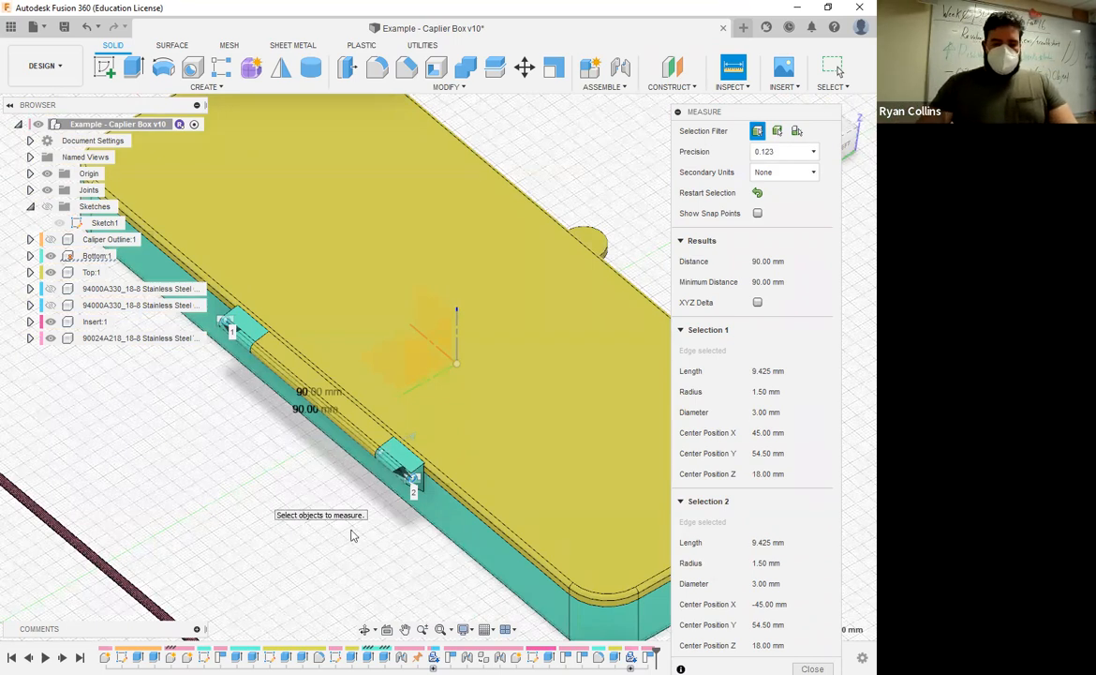
pyautogui.press('Escape')
pyautogui.scroll(-5, 333, 507)
pyautogui.keyDown('shift'); pyautogui.moveTo(364, 478); pyautogui.dragTo(328, 517, button='middle'); pyautogui.keyUp('shift')
pyautogui.scroll(6, 328, 517)
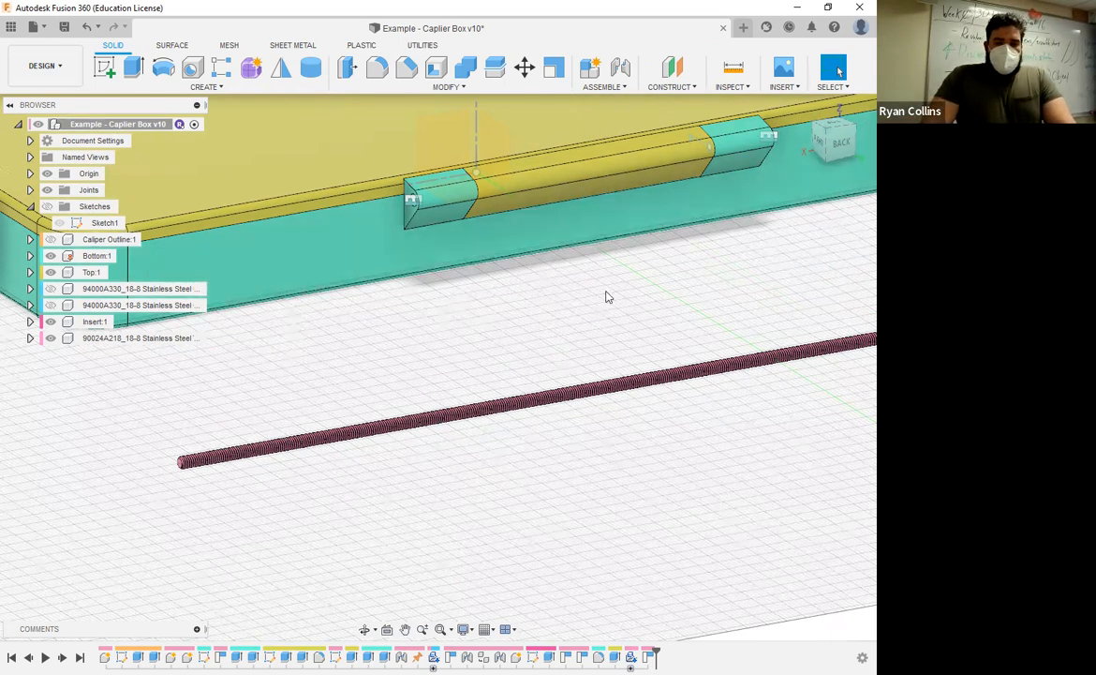
pyautogui.click(447, 88)
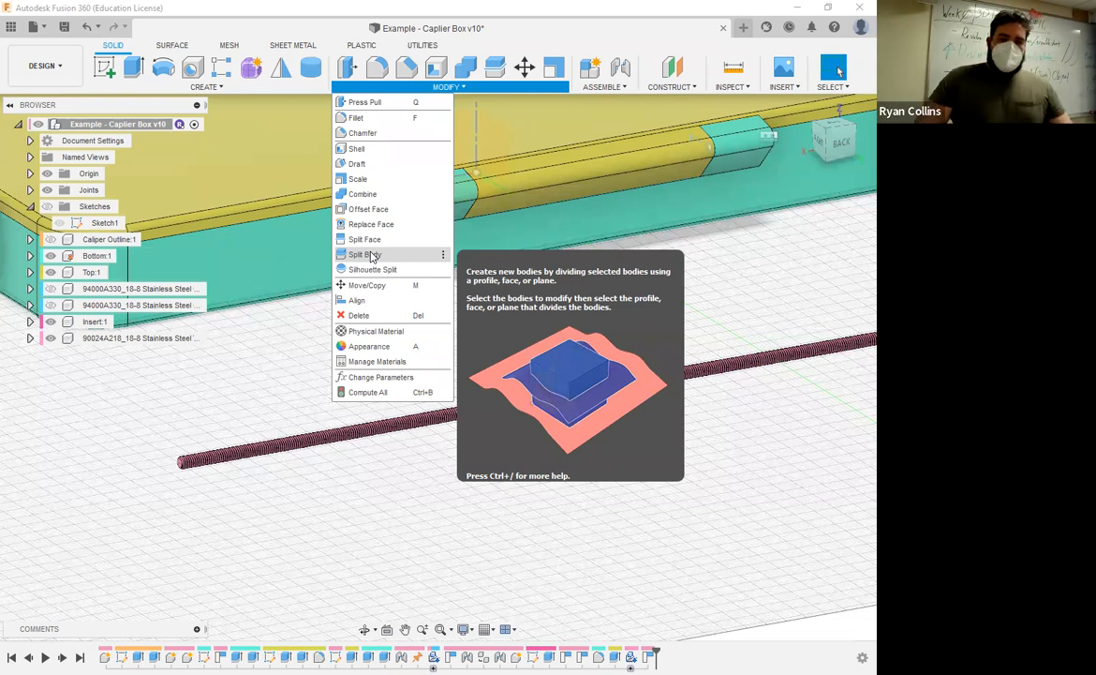
pyautogui.click(272, 361)
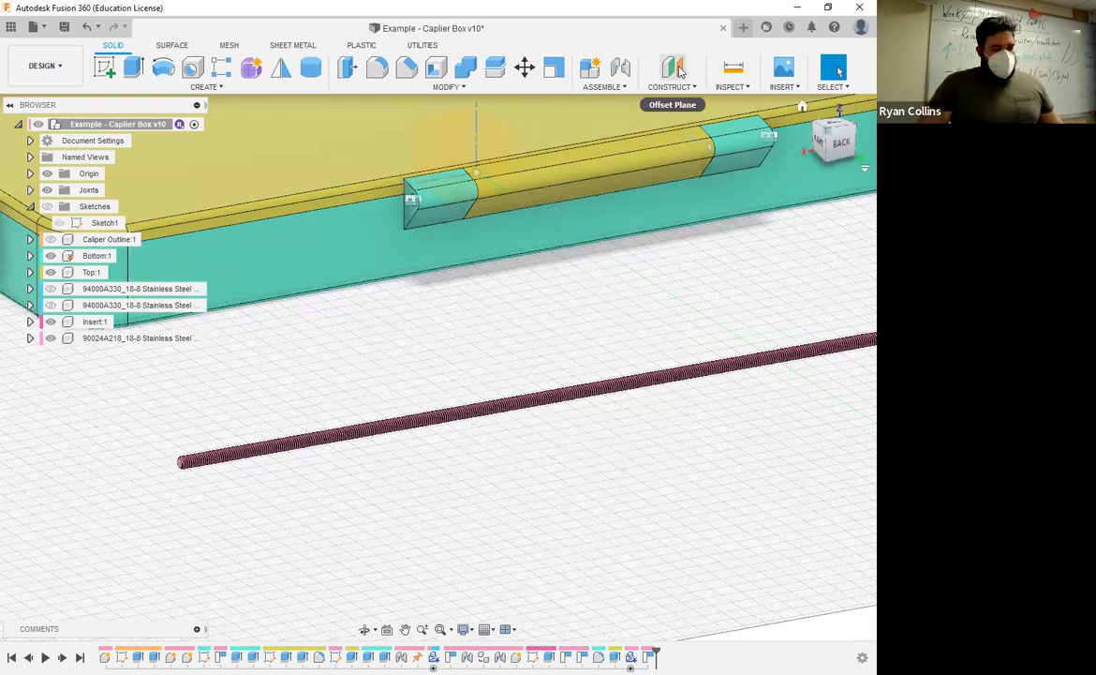
# Hide the Bottom, Top and Insert components so only the threaded rod remains displayed.
pyautogui.scroll(-1, 459, 328)
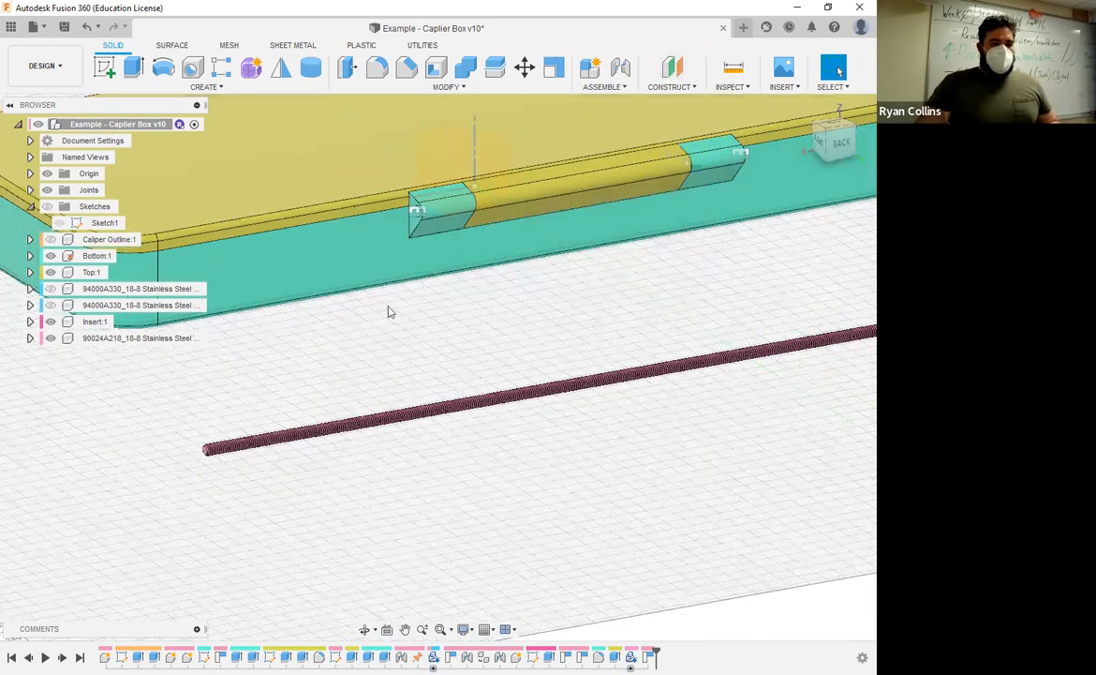
pyautogui.scroll(-3, 390, 312)
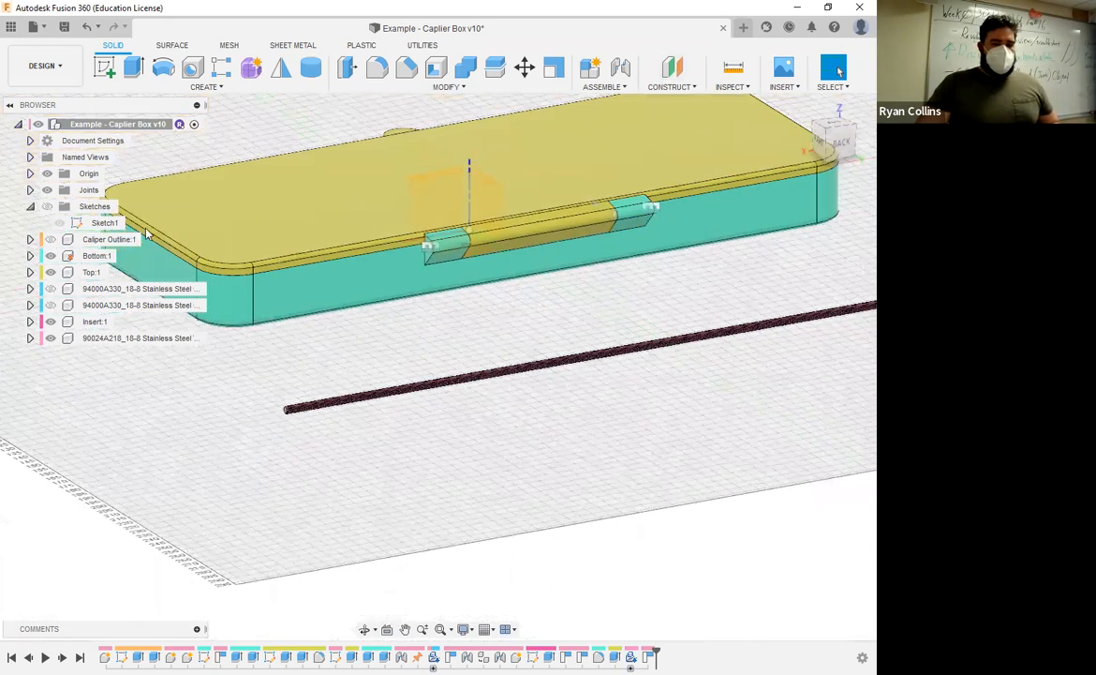
pyautogui.click(51, 256)
pyautogui.click(51, 272)
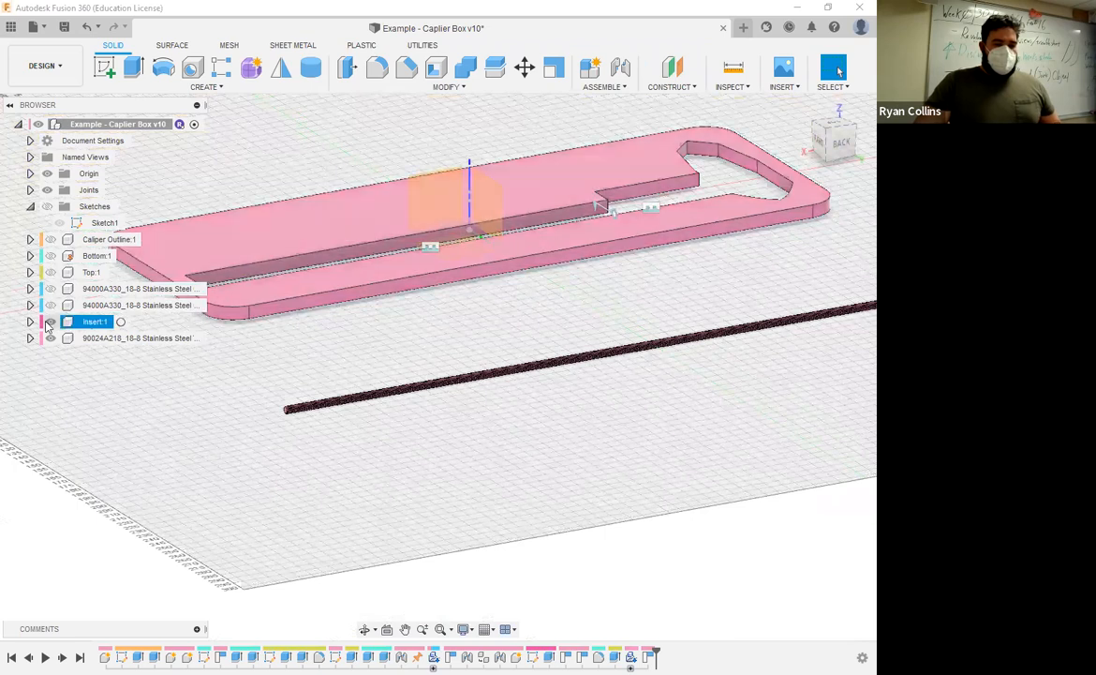
pyautogui.click(51, 322)
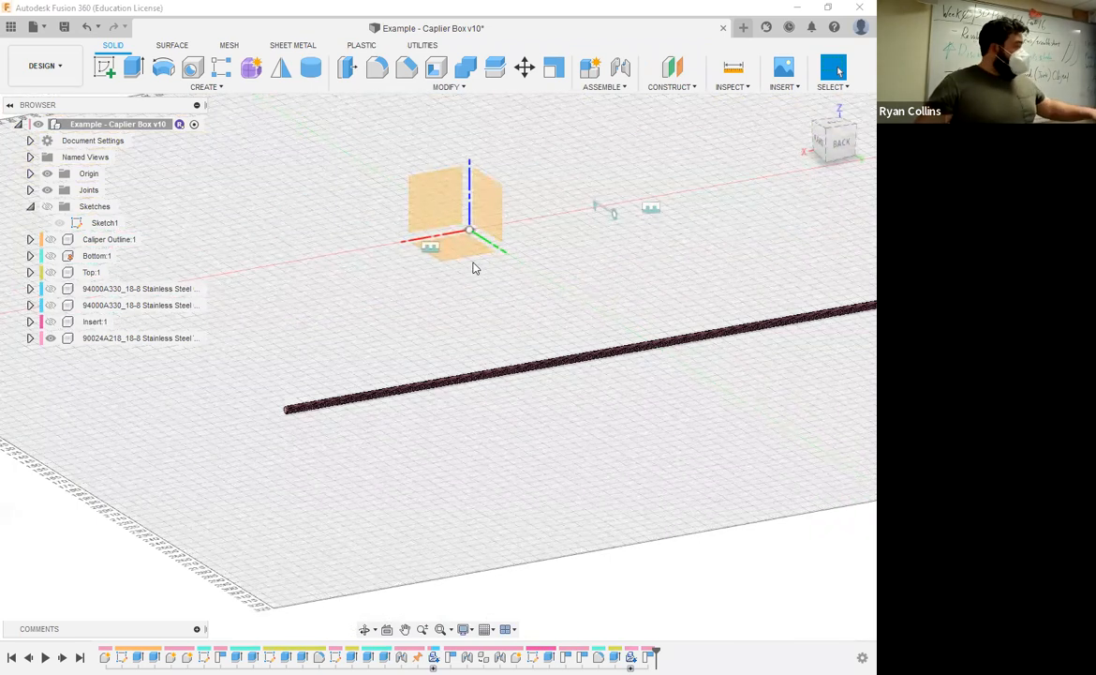
# Create a construction plane offset -100 mm from the flat end face of the threaded rod.
pyautogui.click(674, 69)
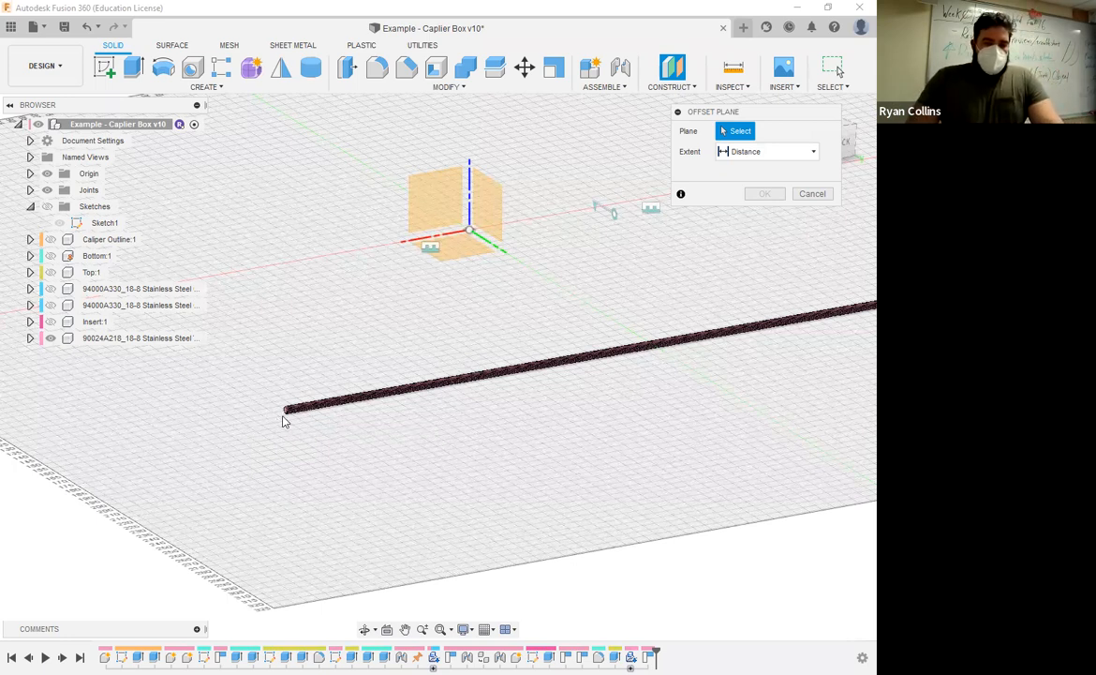
pyautogui.scroll(5, 286, 410)
pyautogui.scroll(-3, 513, 272)
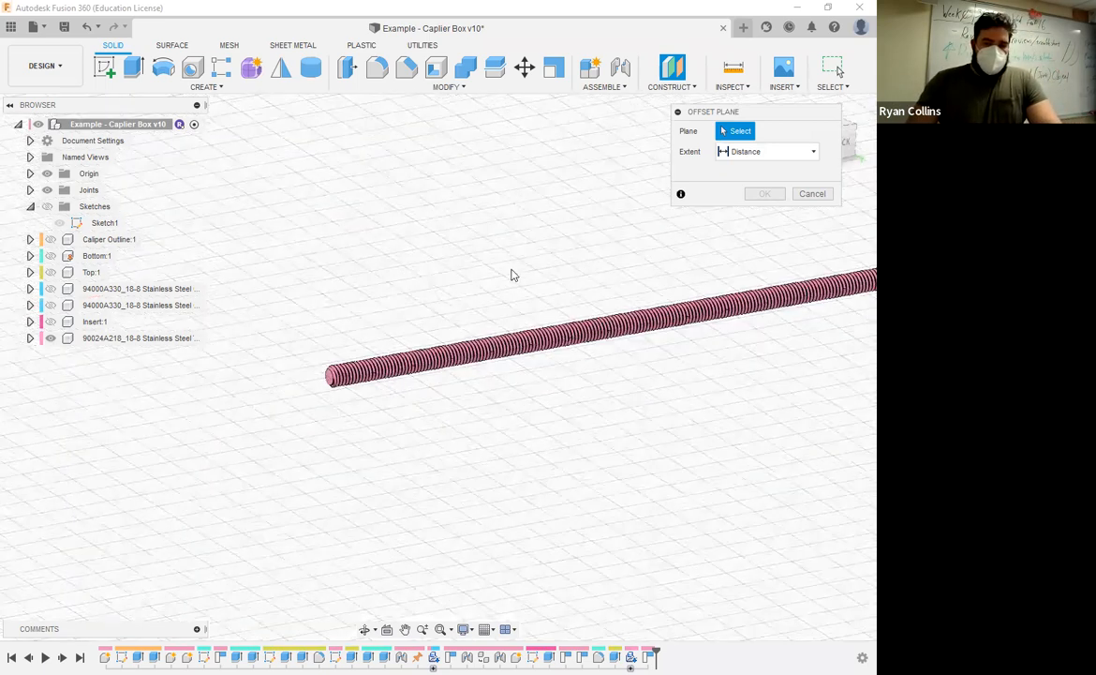
pyautogui.scroll(-4, 582, 258)
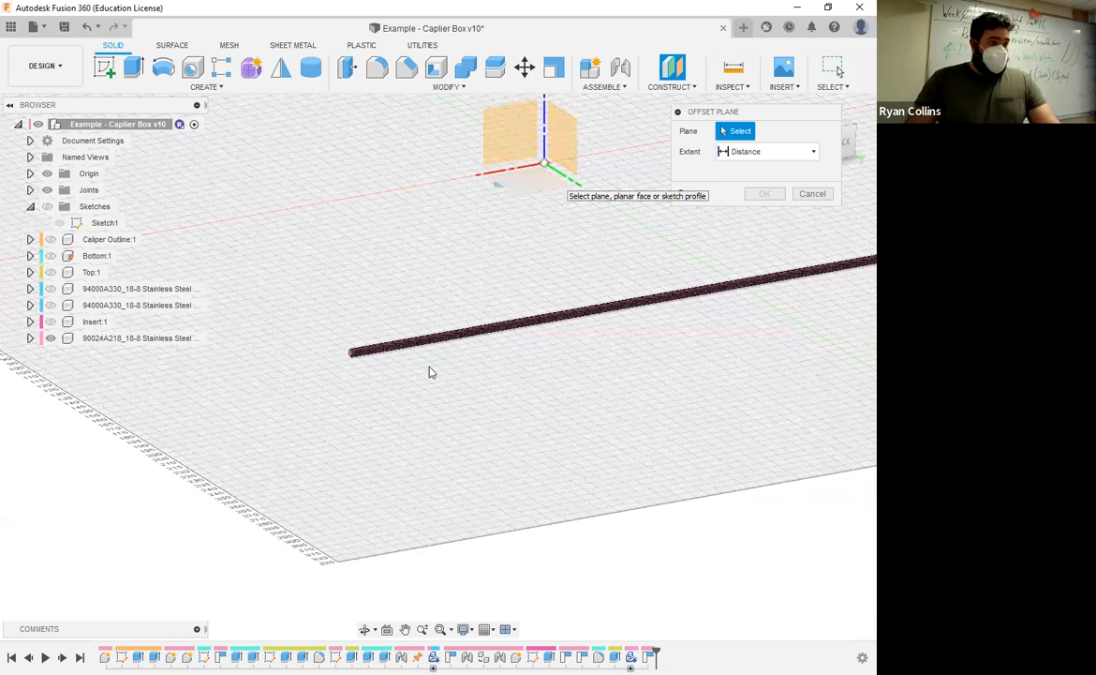
pyautogui.scroll(3, 432, 371)
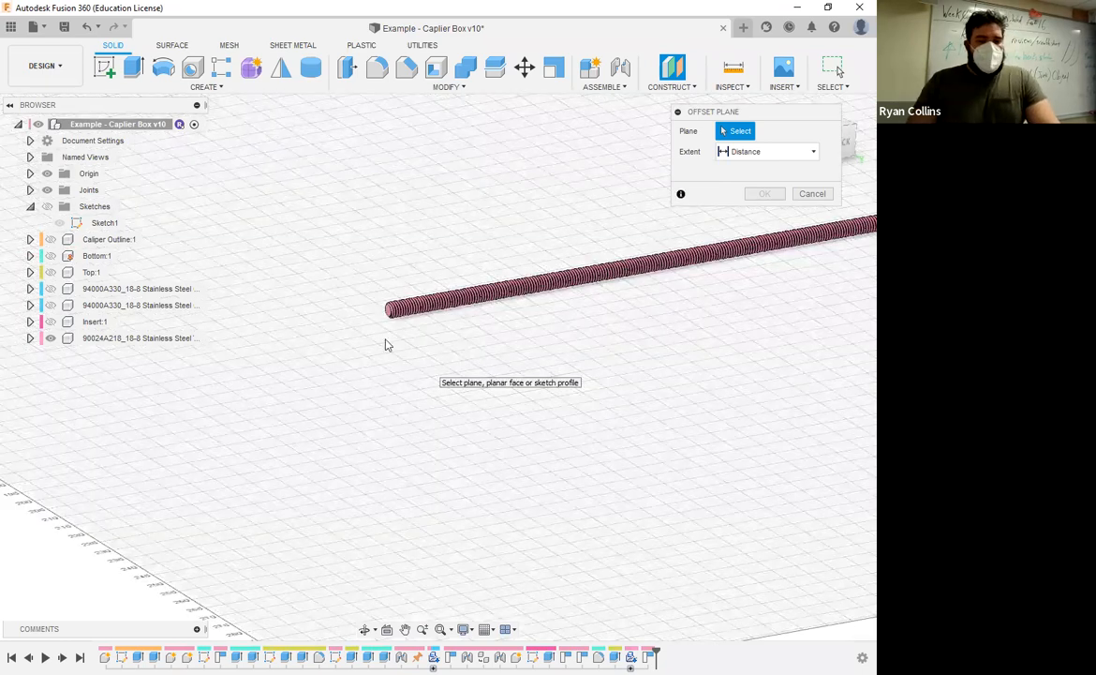
pyautogui.scroll(4, 291, 258)
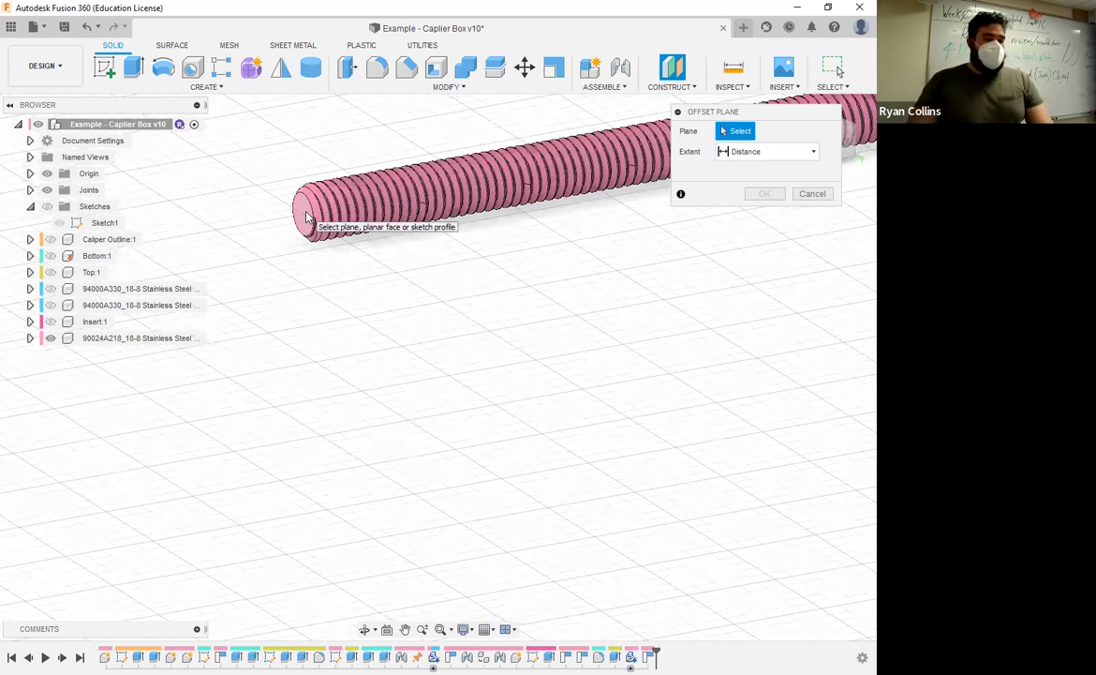
pyautogui.click(307, 216)
pyautogui.scroll(-4, 318, 272)
pyautogui.keyDown('shift'); pyautogui.moveTo(475, 416); pyautogui.dragTo(375, 393, button='middle'); pyautogui.keyUp('shift')
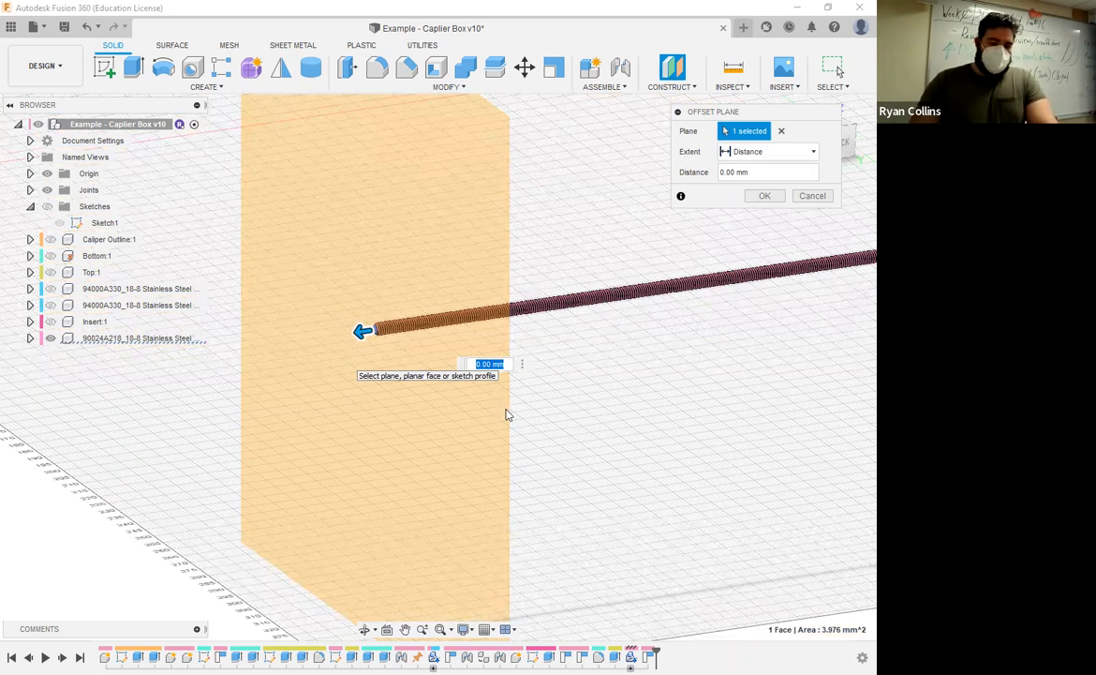
pyautogui.write('-100')
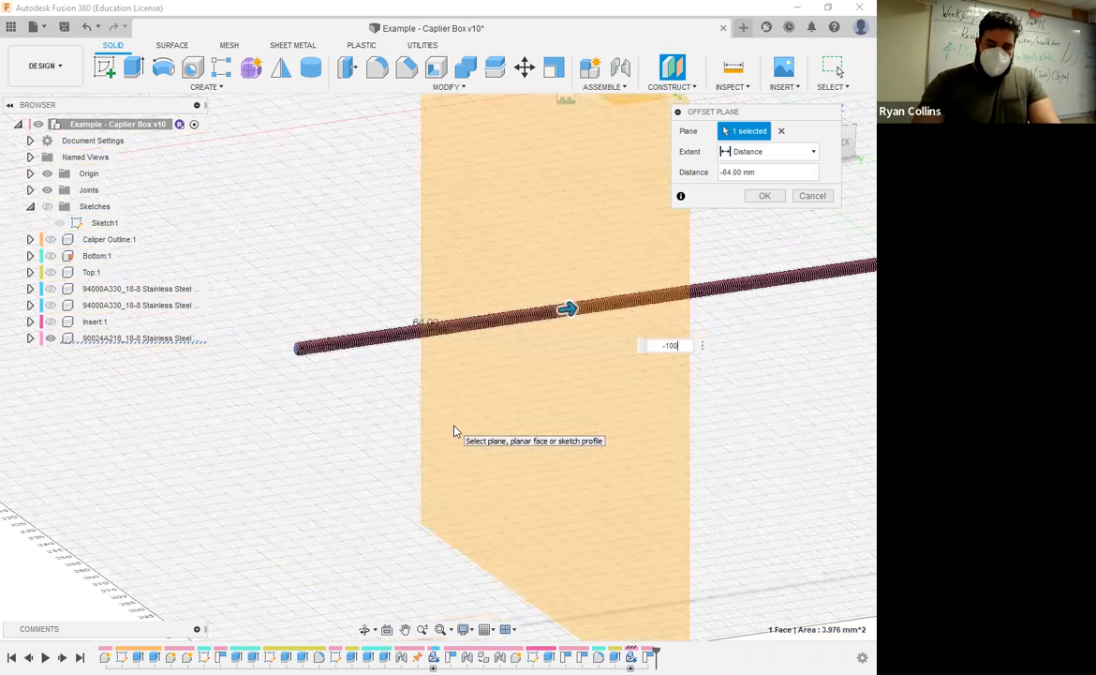
pyautogui.press('Return')
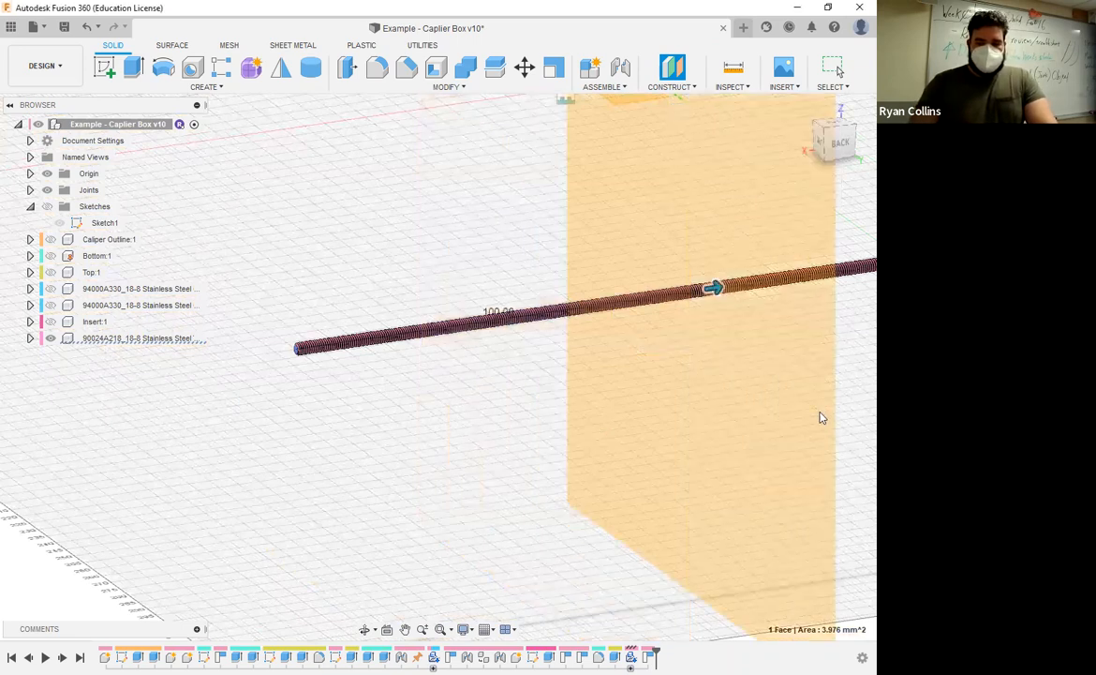
# Split the threaded rod body with the offset plane as the splitting tool.
pyautogui.scroll(-3, 707, 404)
pyautogui.moveTo(732, 377); pyautogui.dragTo(459, 92, button='middle')
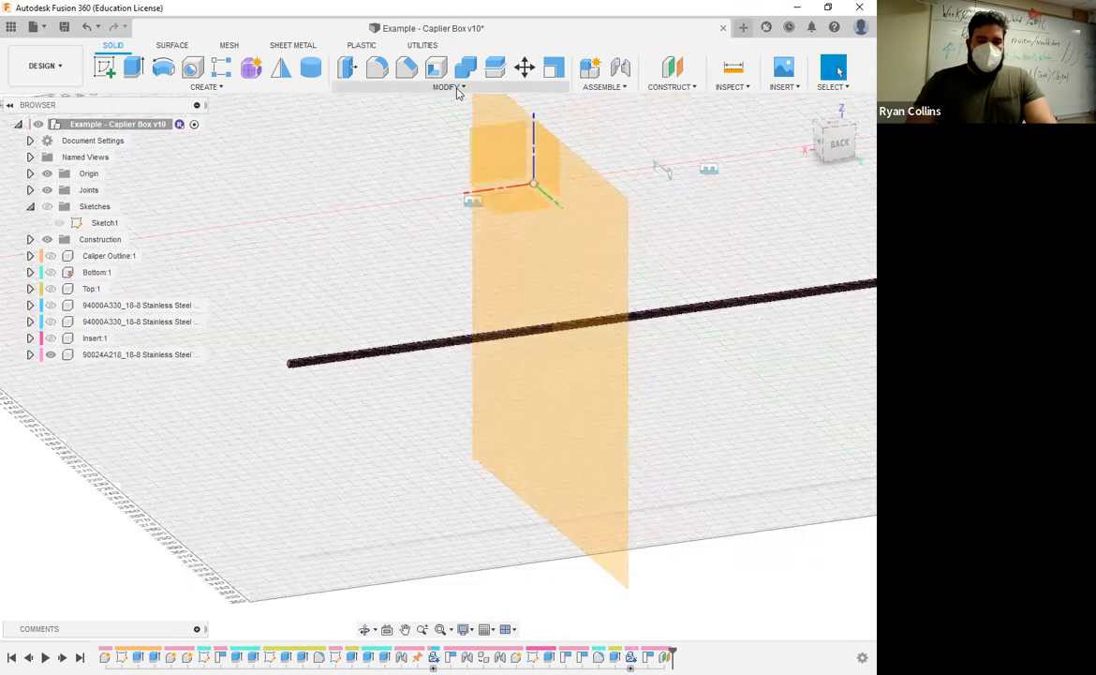
pyautogui.click(446, 87)
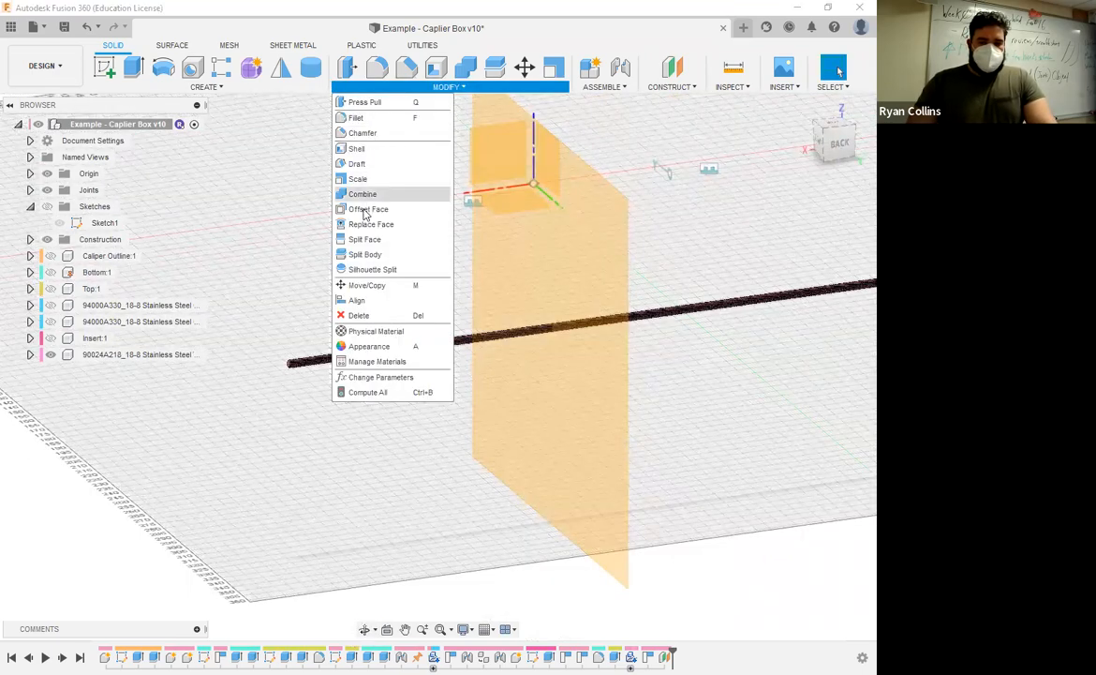
pyautogui.click(366, 255)
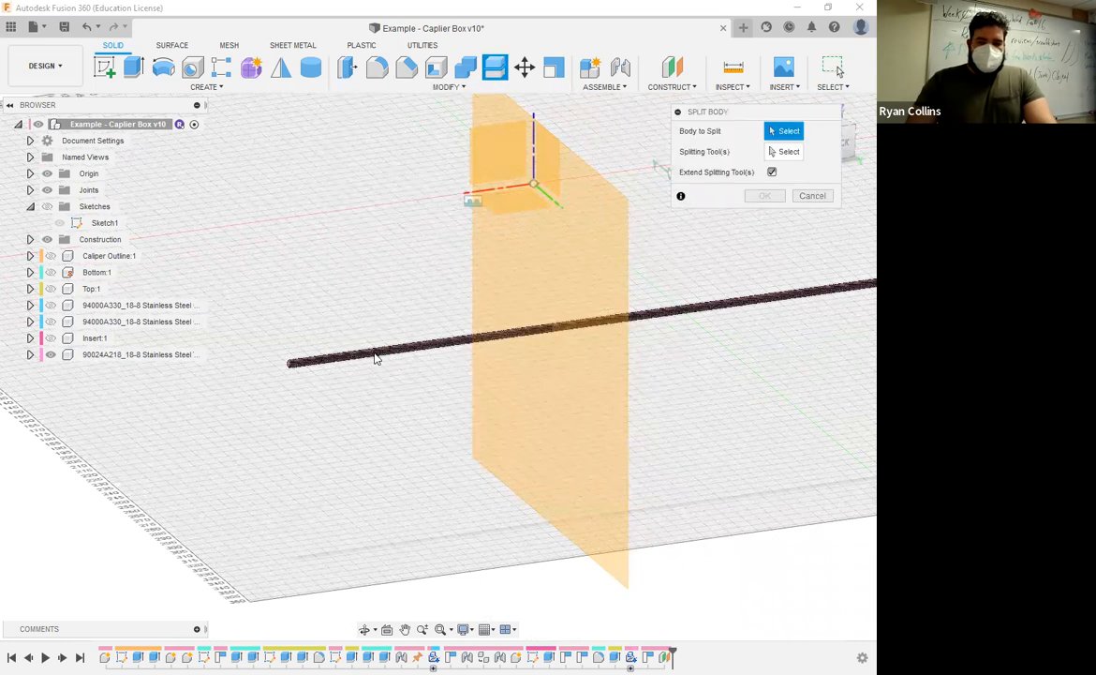
pyautogui.click(456, 347)
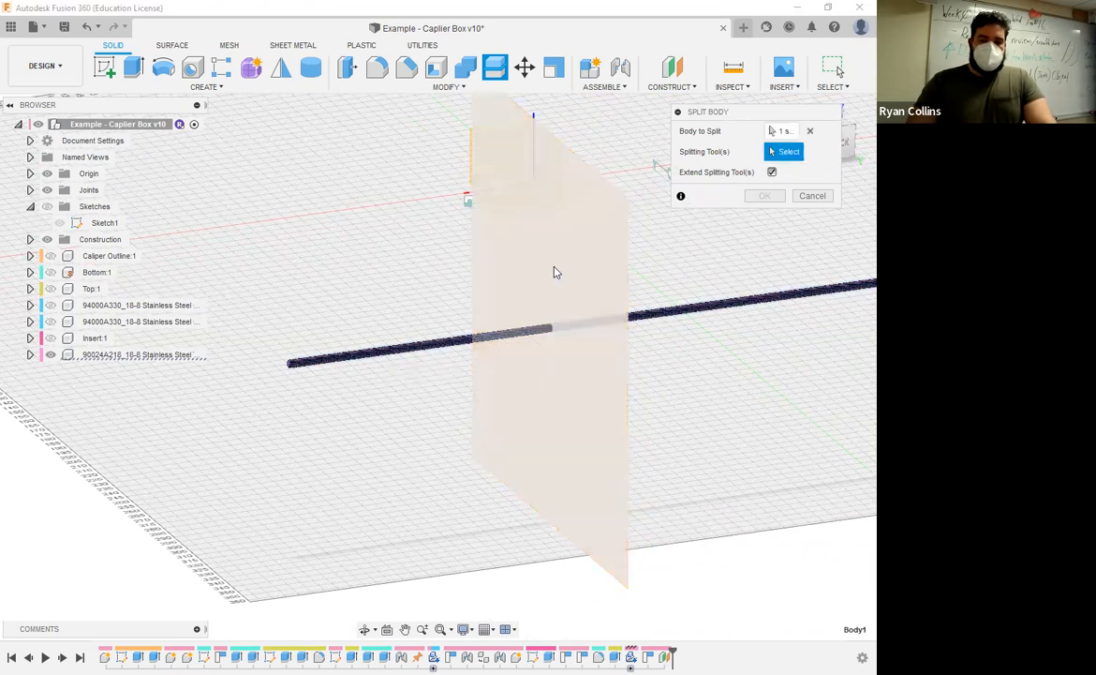
pyautogui.click(554, 272)
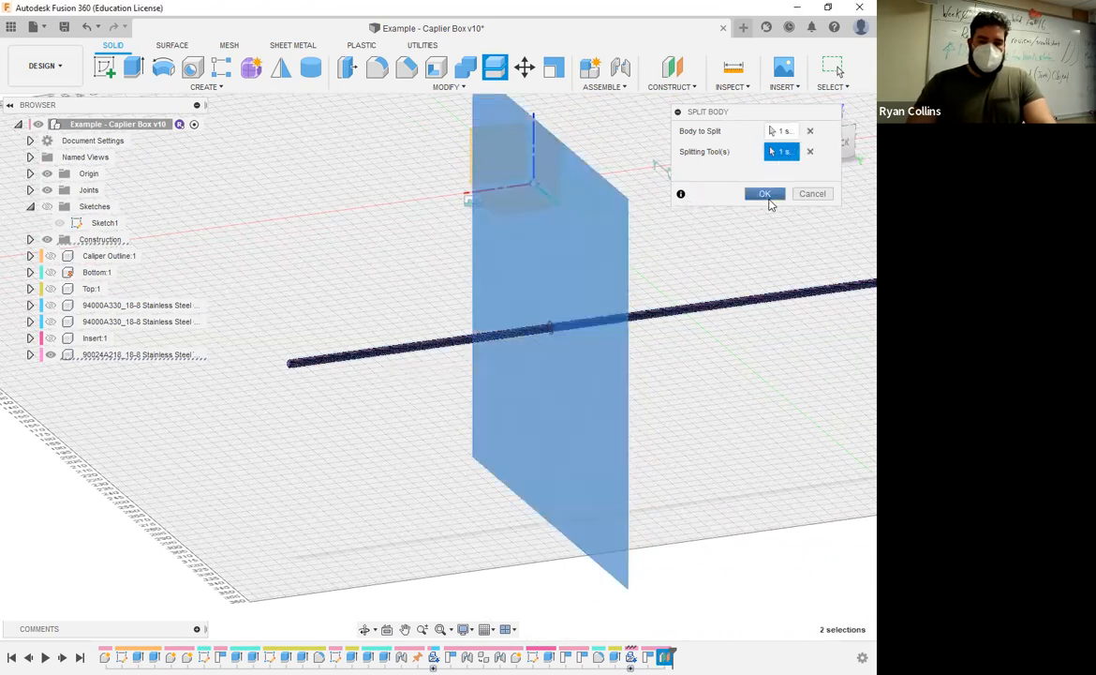
pyautogui.click(765, 194)
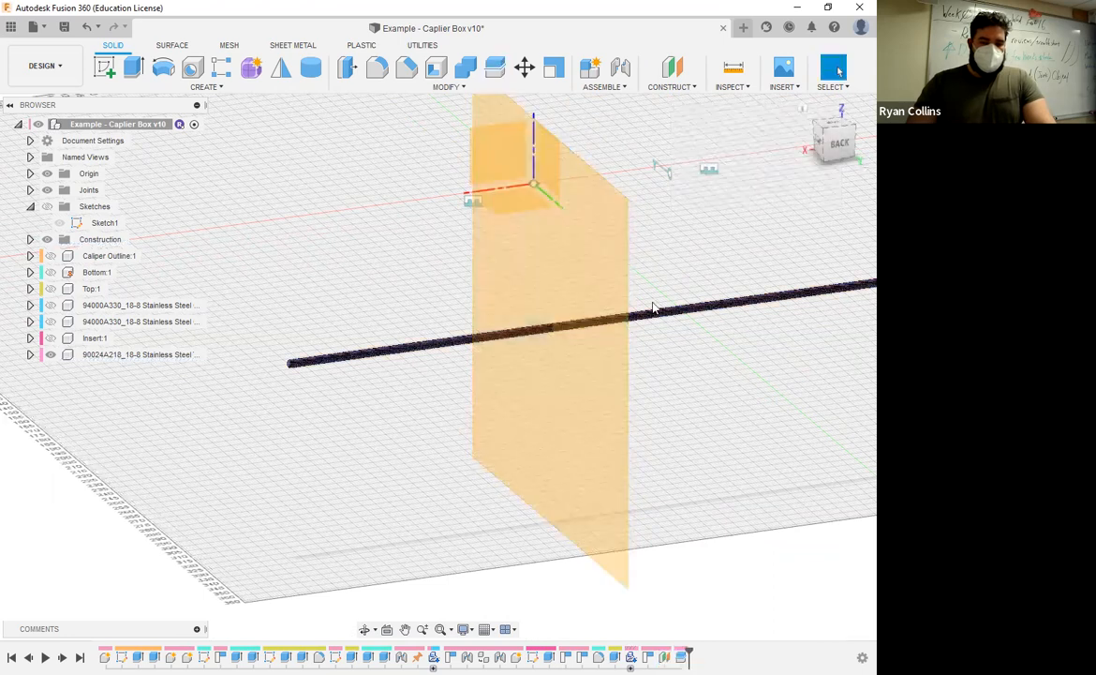
# Identify the two bodies of the split threaded rod and hide Body1, the surplus length.
pyautogui.click(29, 355)
pyautogui.click(42, 387)
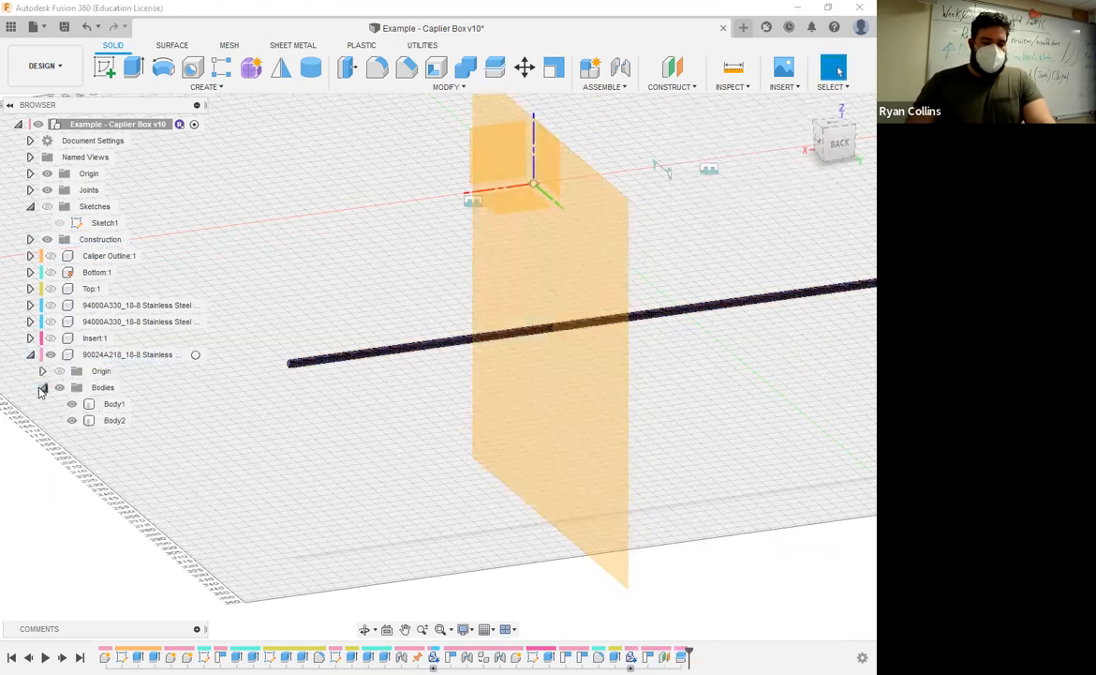
pyautogui.click(115, 404)
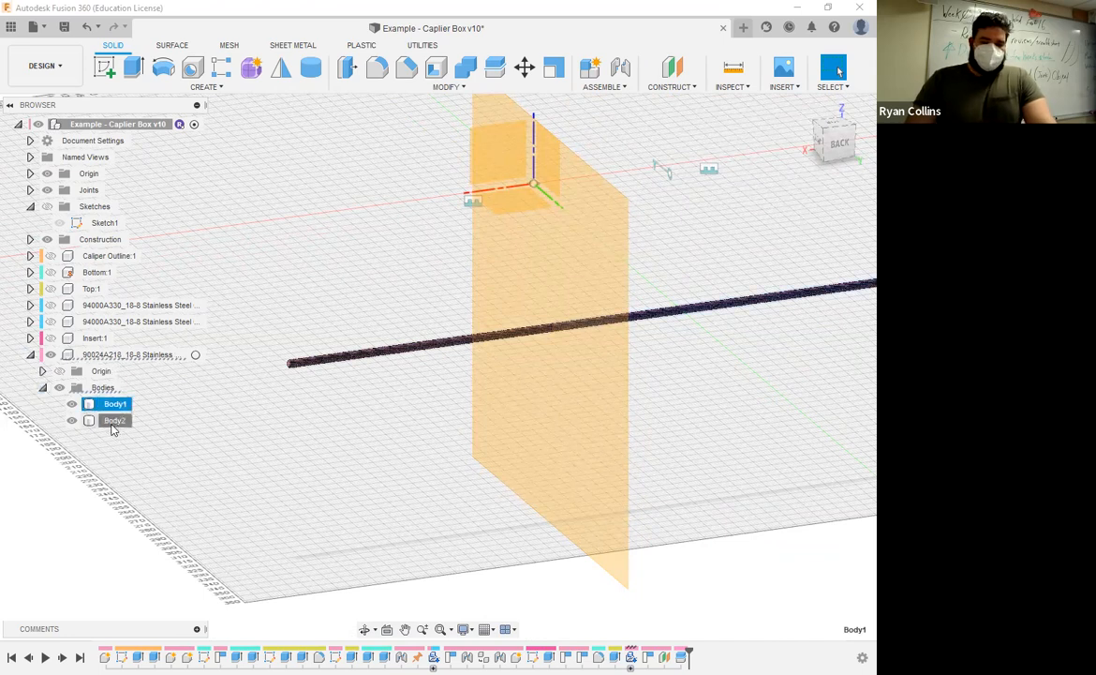
pyautogui.click(113, 422)
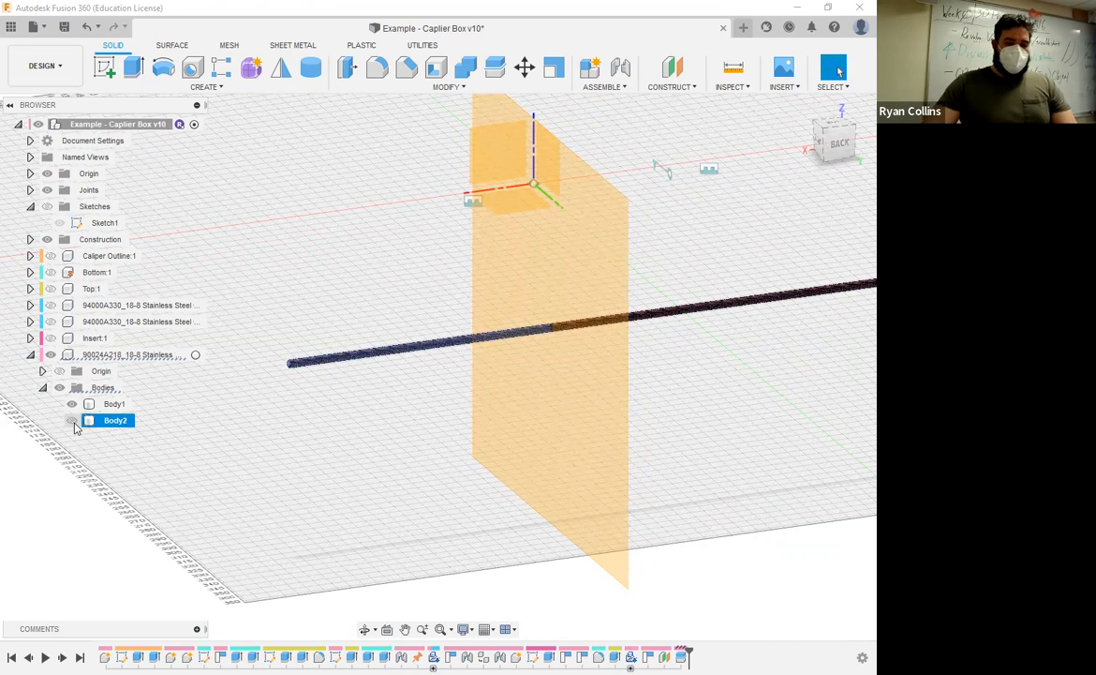
pyautogui.keyDown('ctrl'); pyautogui.click(74, 407); pyautogui.keyUp('ctrl')
pyautogui.click(72, 406)
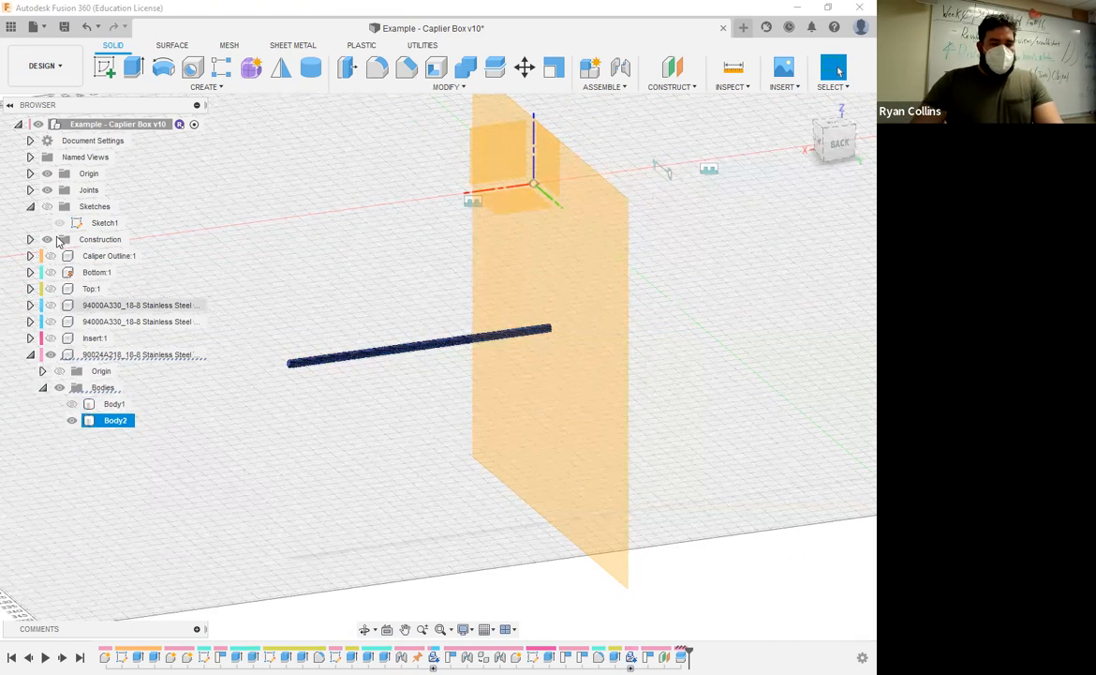
# Hide construction plane Plane1 and show the Bottom and Top components again.
pyautogui.click(30, 239)
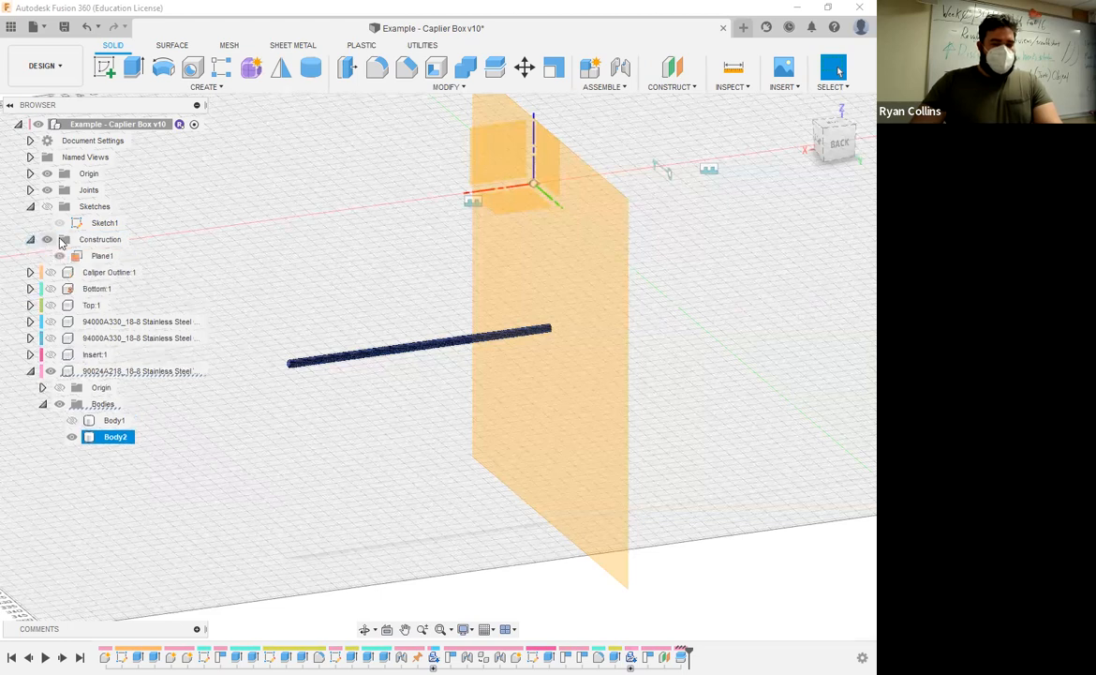
pyautogui.click(59, 255)
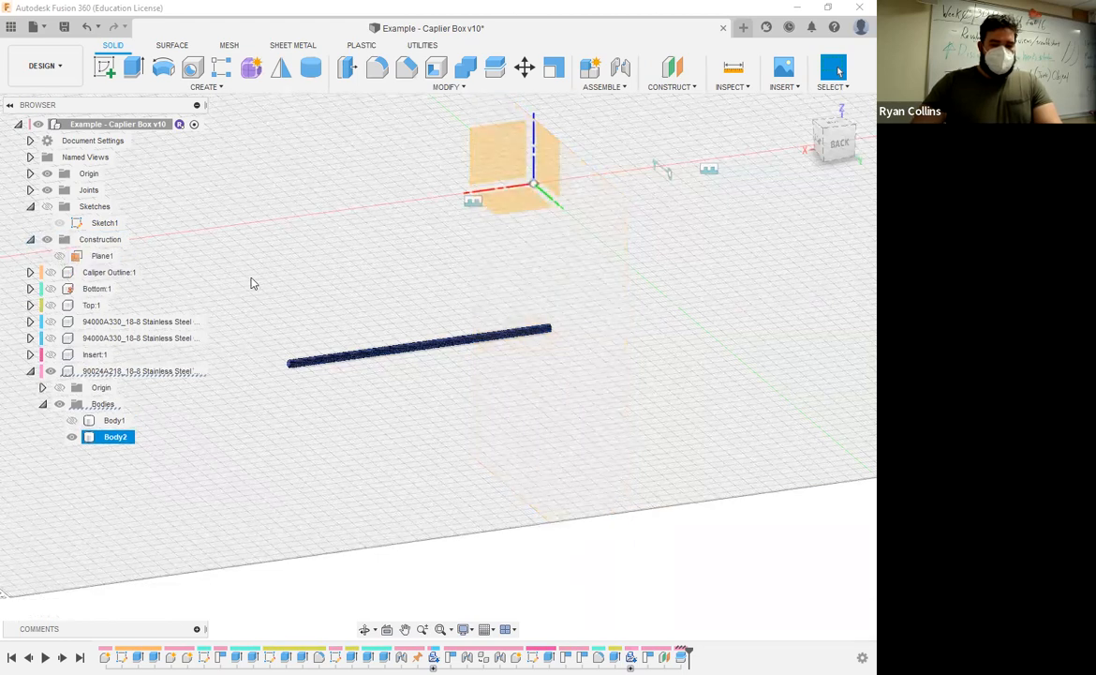
pyautogui.click(485, 404)
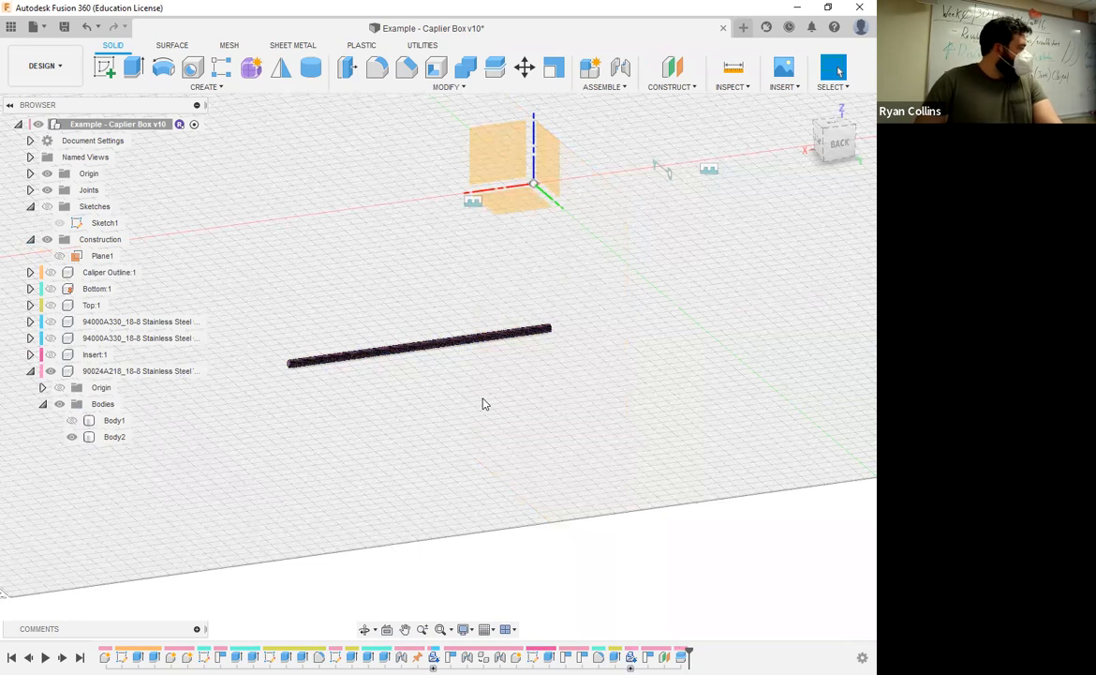
pyautogui.click(30, 371)
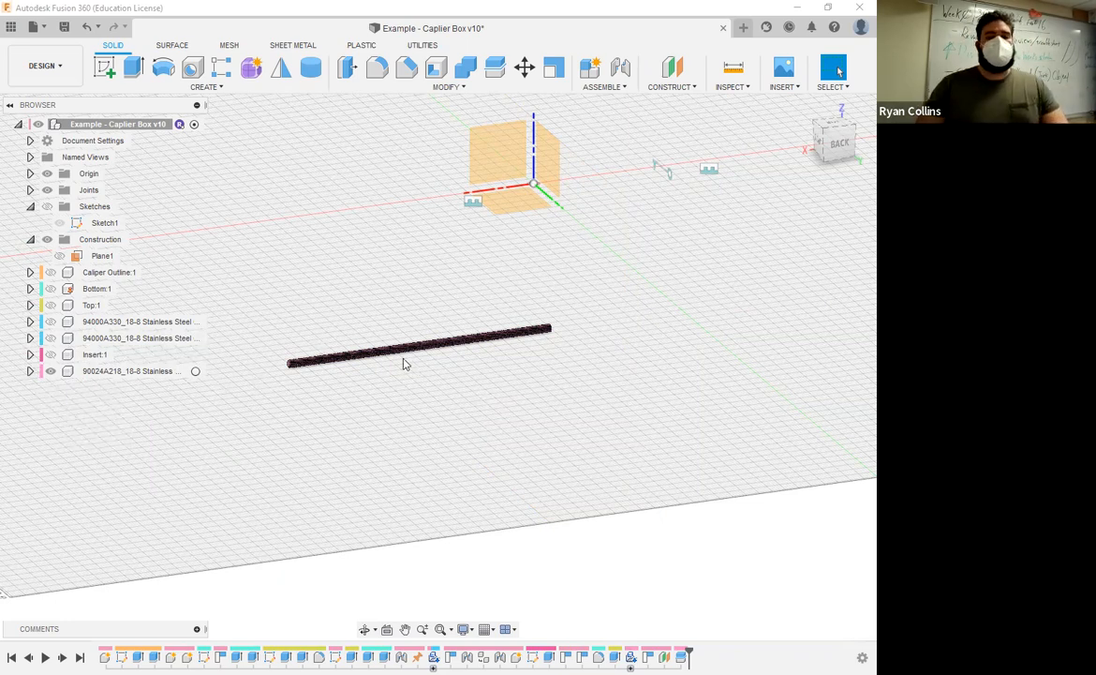
pyautogui.click(50, 288)
pyautogui.click(50, 305)
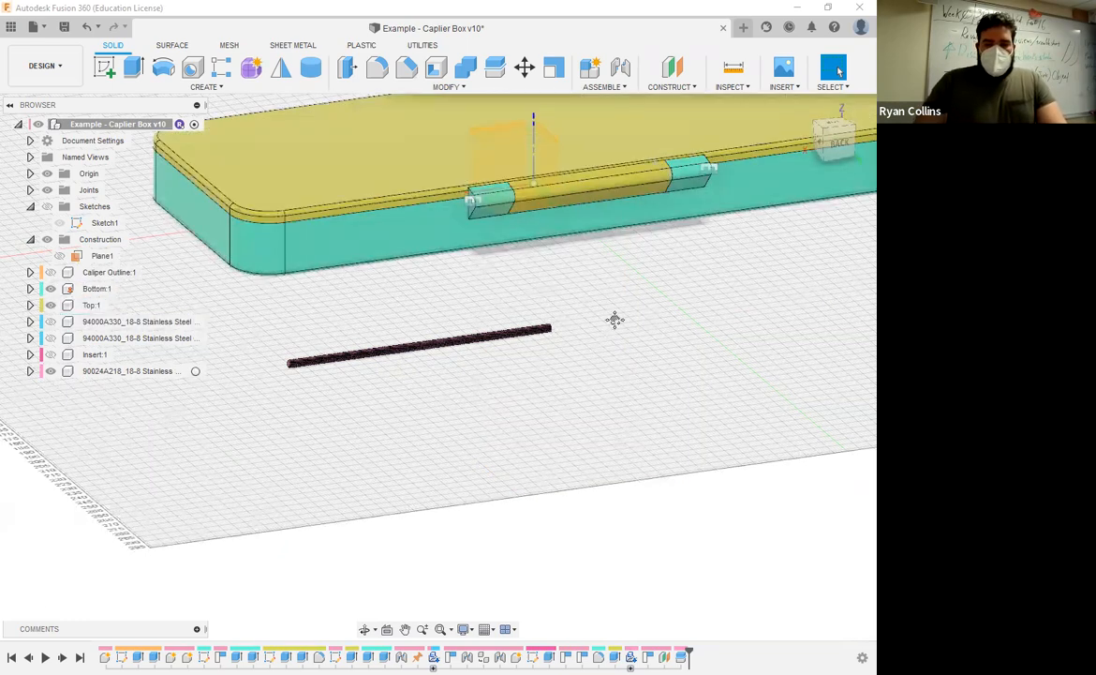
# Start a joint in Between Two Faces mode for Component 1, using the threaded rod's two flat end faces as planes.
pyautogui.keyDown('shift'); pyautogui.moveTo(605, 397); pyautogui.dragTo(476, 397, button='middle'); pyautogui.keyUp('shift')
pyautogui.moveTo(584, 331); pyautogui.dragTo(517, 341, button='middle')
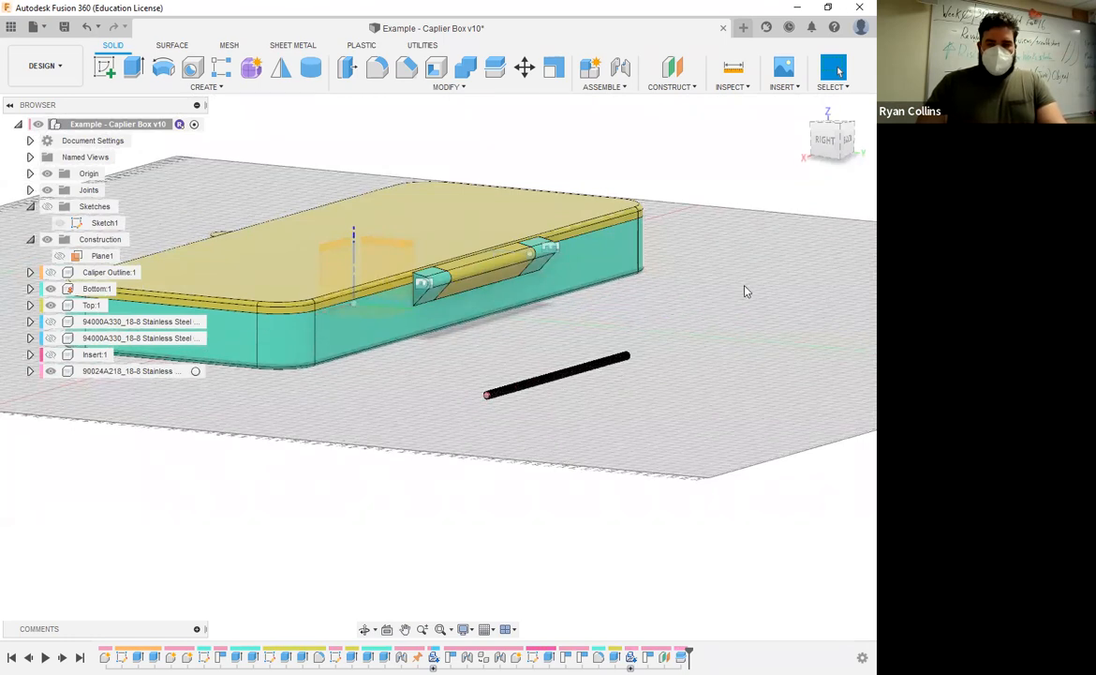
pyautogui.click(622, 69)
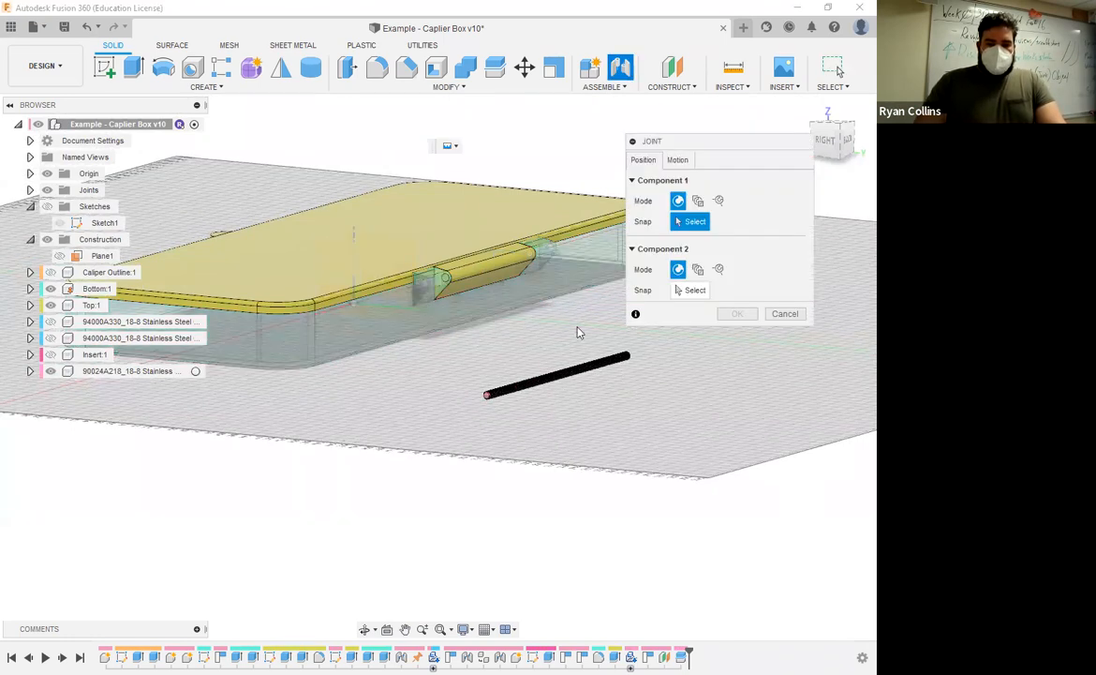
pyautogui.scroll(2, 544, 387)
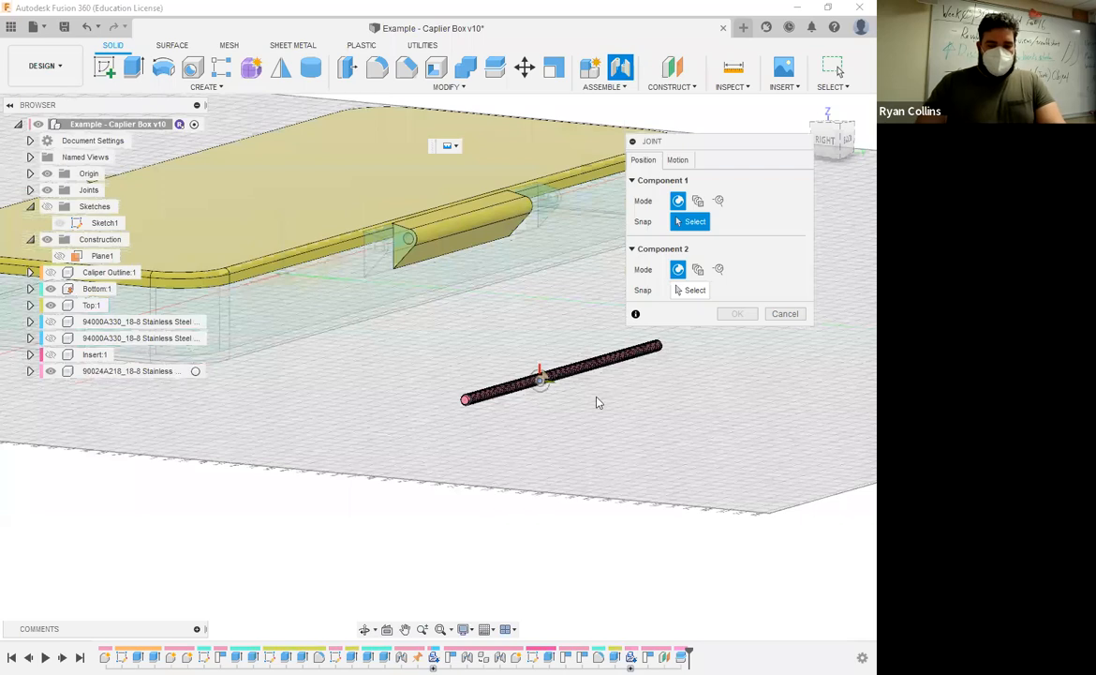
pyautogui.scroll(4, 539, 412)
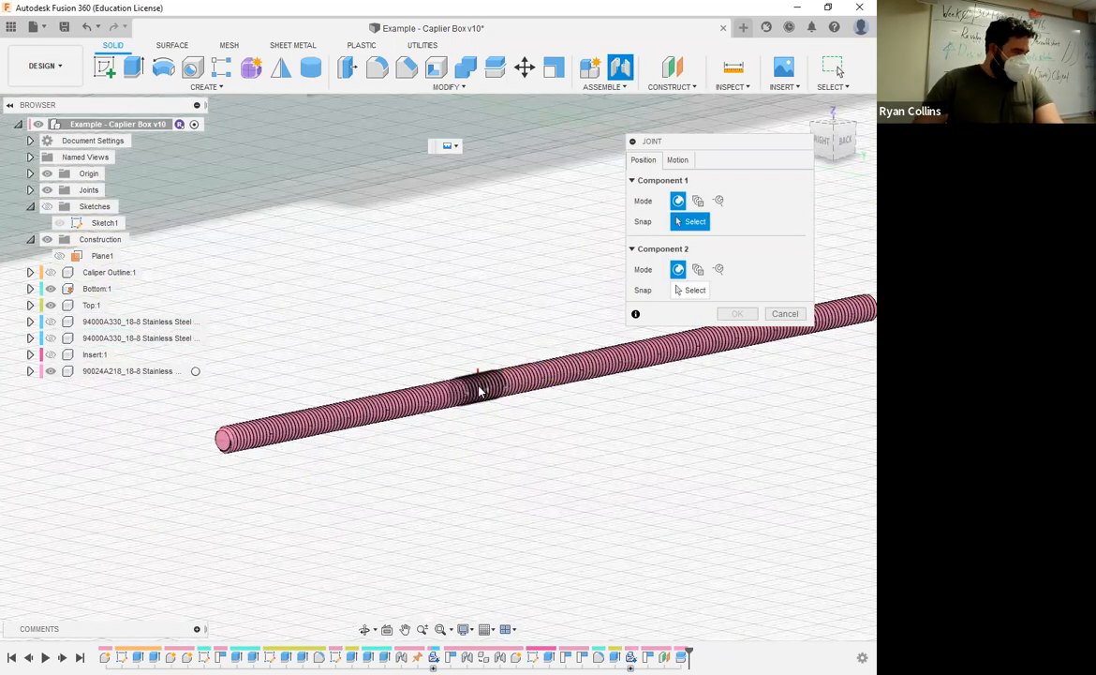
pyautogui.scroll(-5, 513, 474)
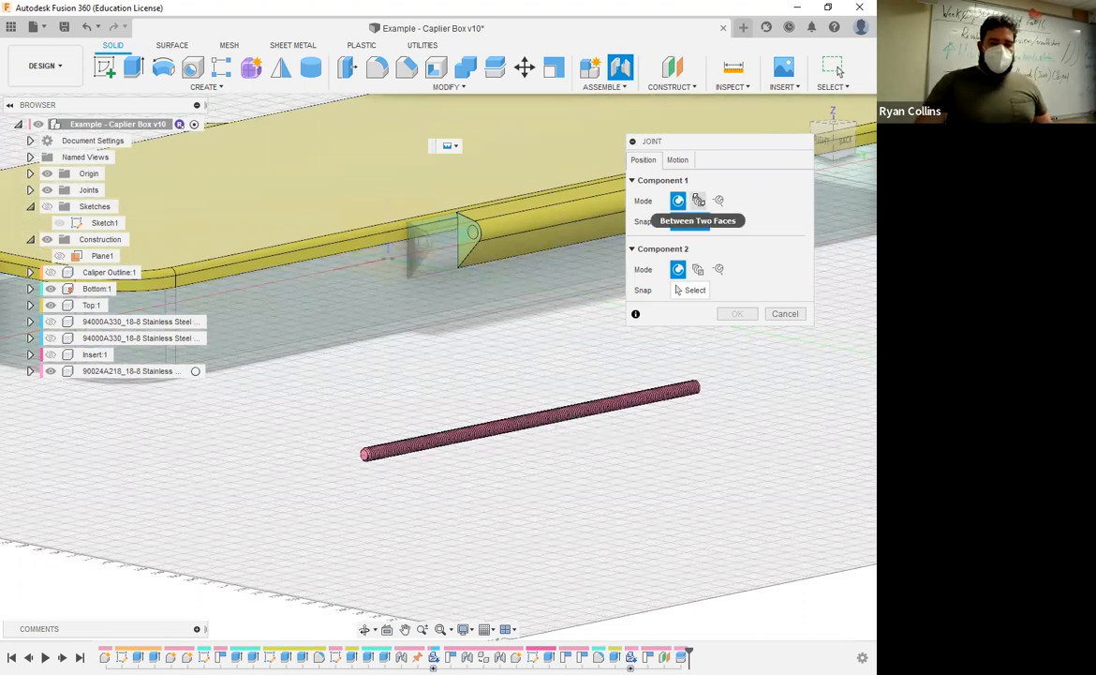
pyautogui.click(699, 201)
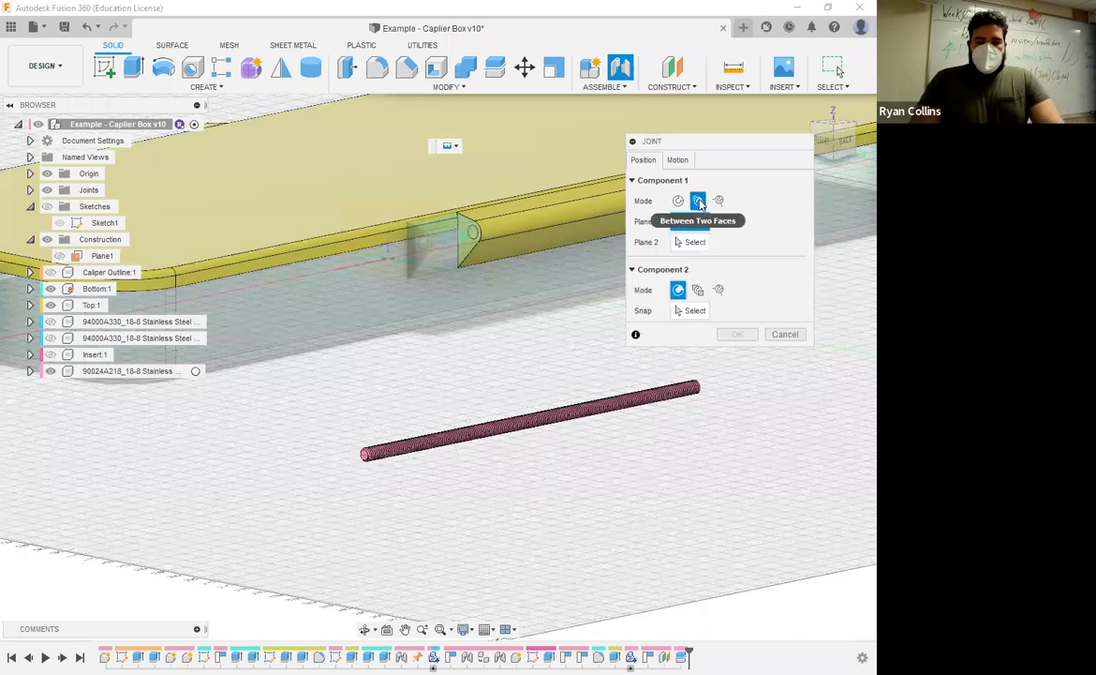
pyautogui.scroll(5, 394, 483)
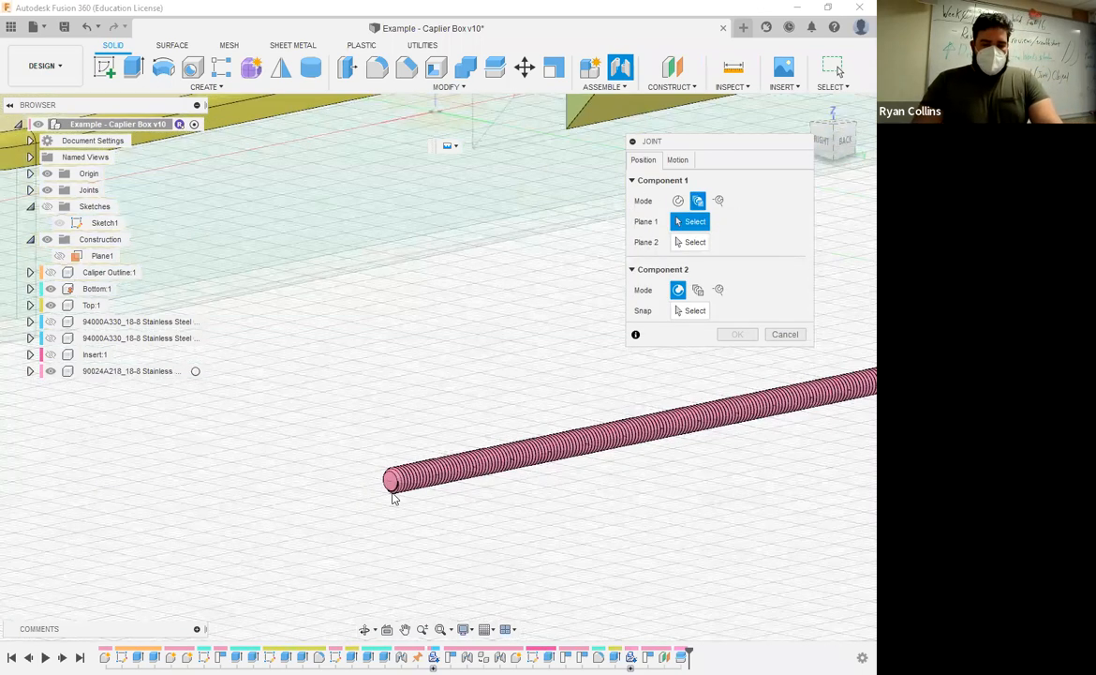
pyautogui.click(414, 502)
pyautogui.moveTo(514, 518); pyautogui.dragTo(0, 512, button='middle')
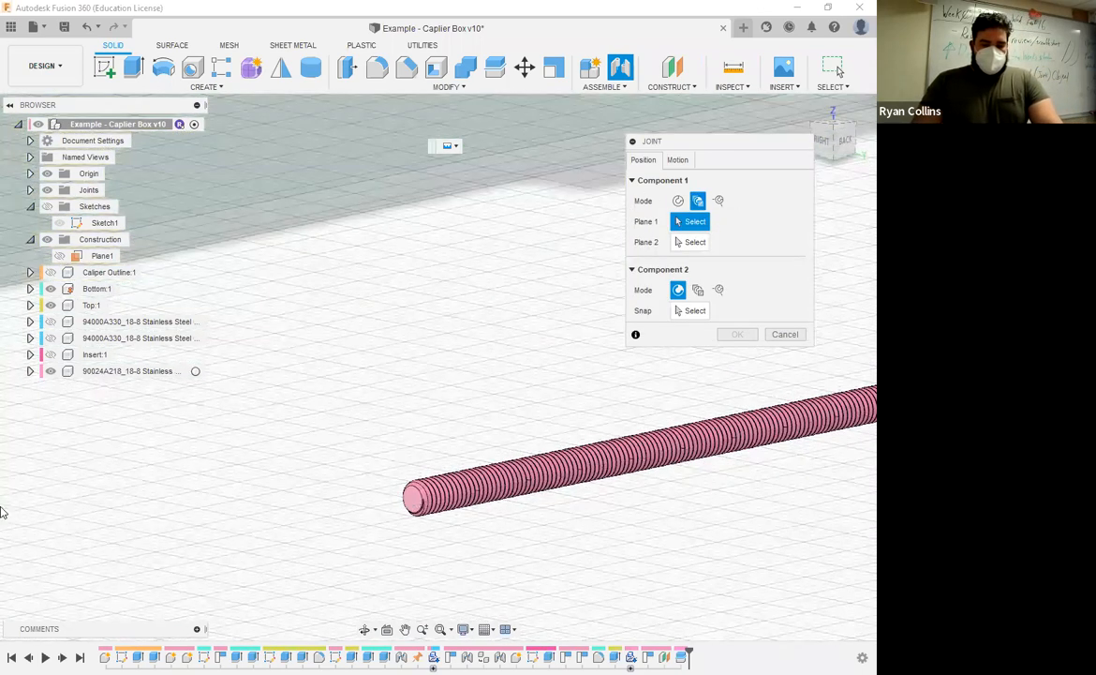
pyautogui.keyDown('shift'); pyautogui.moveTo(506, 456); pyautogui.dragTo(576, 450, button='middle'); pyautogui.keyUp('shift')
pyautogui.click(575, 447)
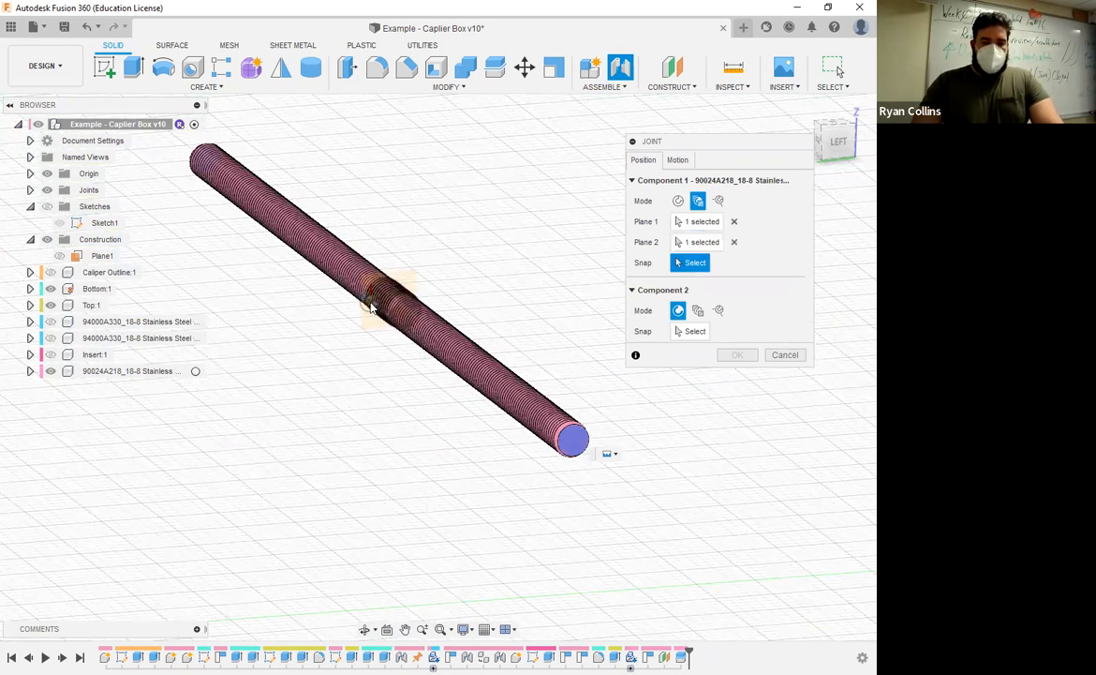
# Set the rod's joint origin on its axis at mid-length by snapping to the centre of the end face.
pyautogui.scroll(3, 370, 307)
pyautogui.scroll(1, 365, 336)
pyautogui.moveTo(362, 332); pyautogui.dragTo(390, 370, button='middle')
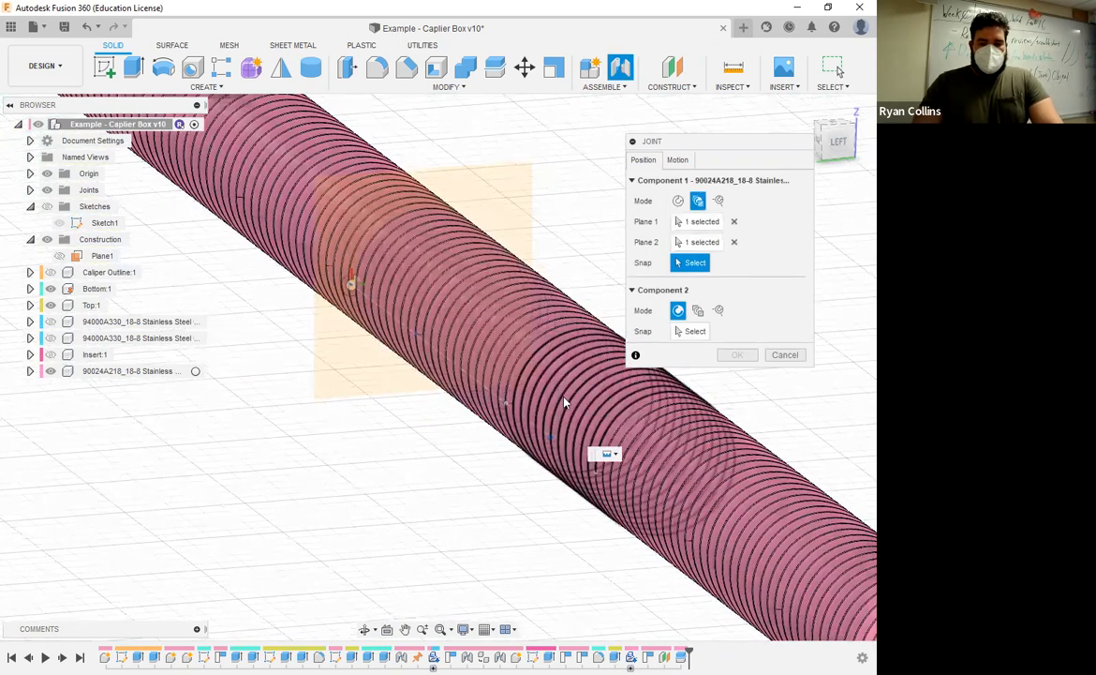
pyautogui.scroll(-6, 565, 403)
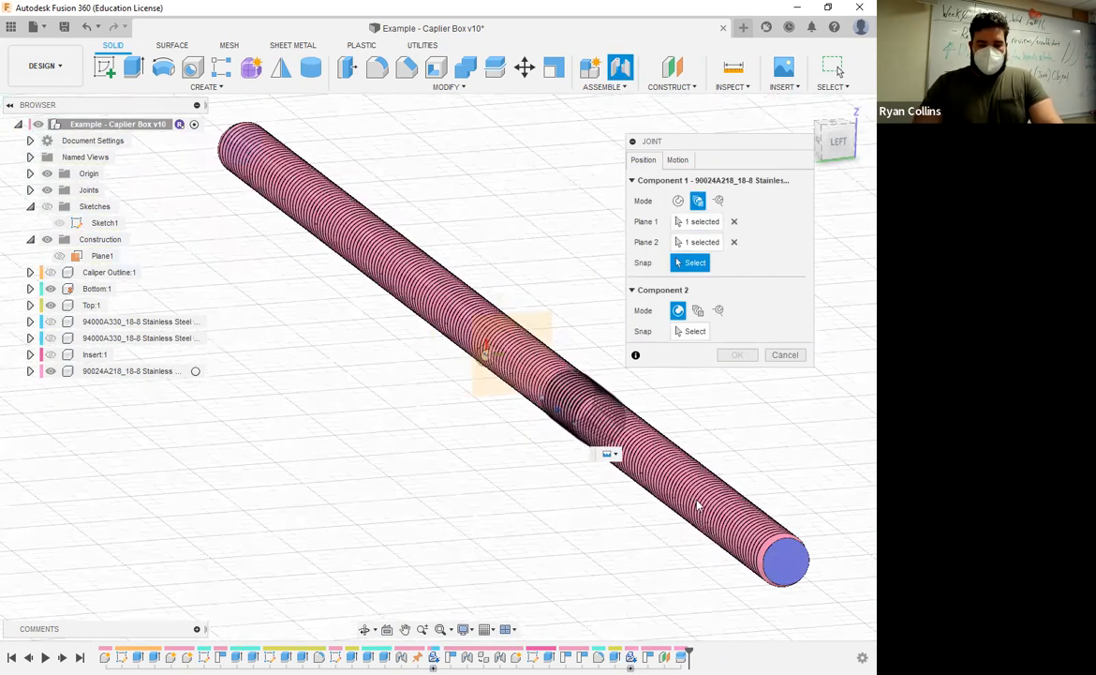
pyautogui.scroll(-3, 565, 404)
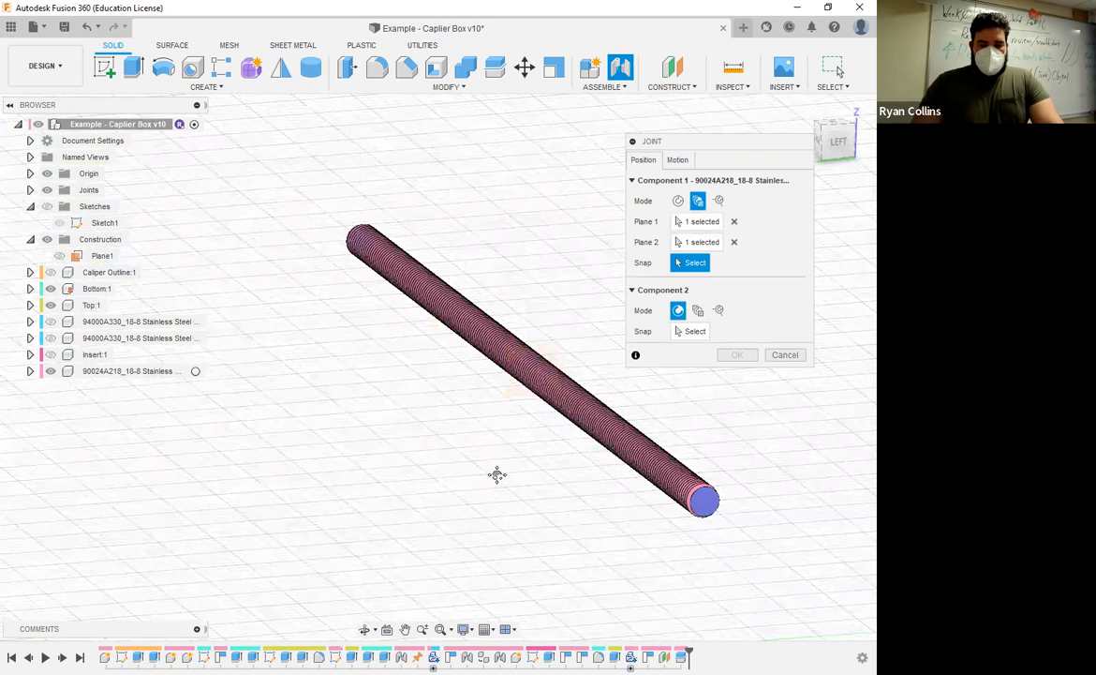
pyautogui.moveTo(496, 475); pyautogui.dragTo(399, 478, button='middle')
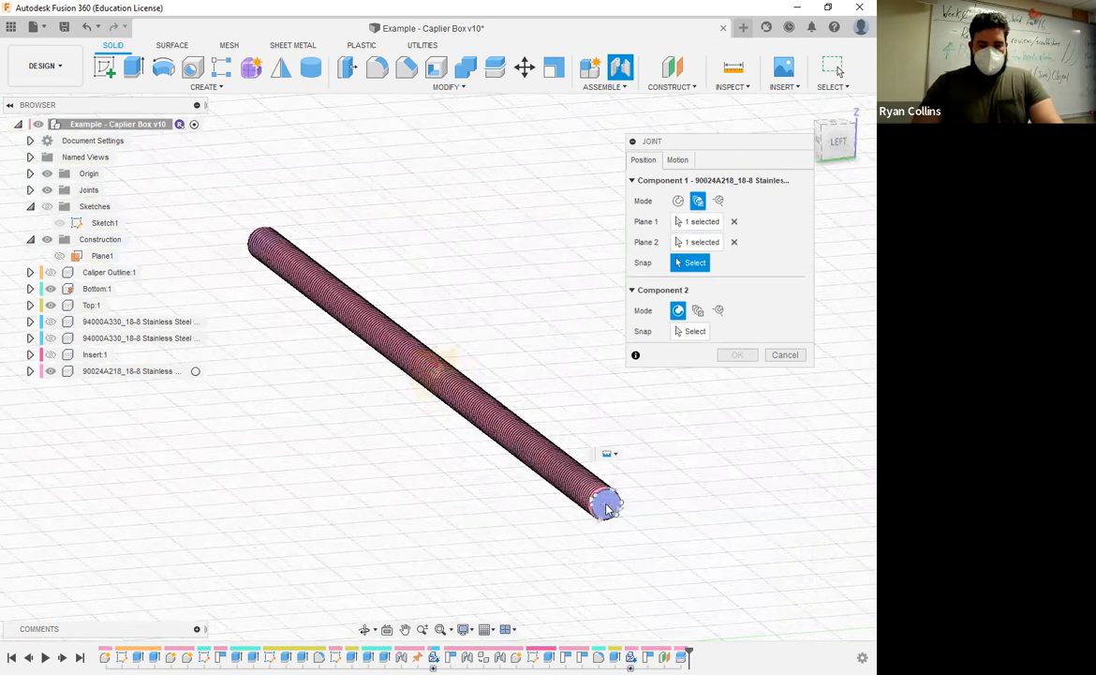
pyautogui.click(605, 508)
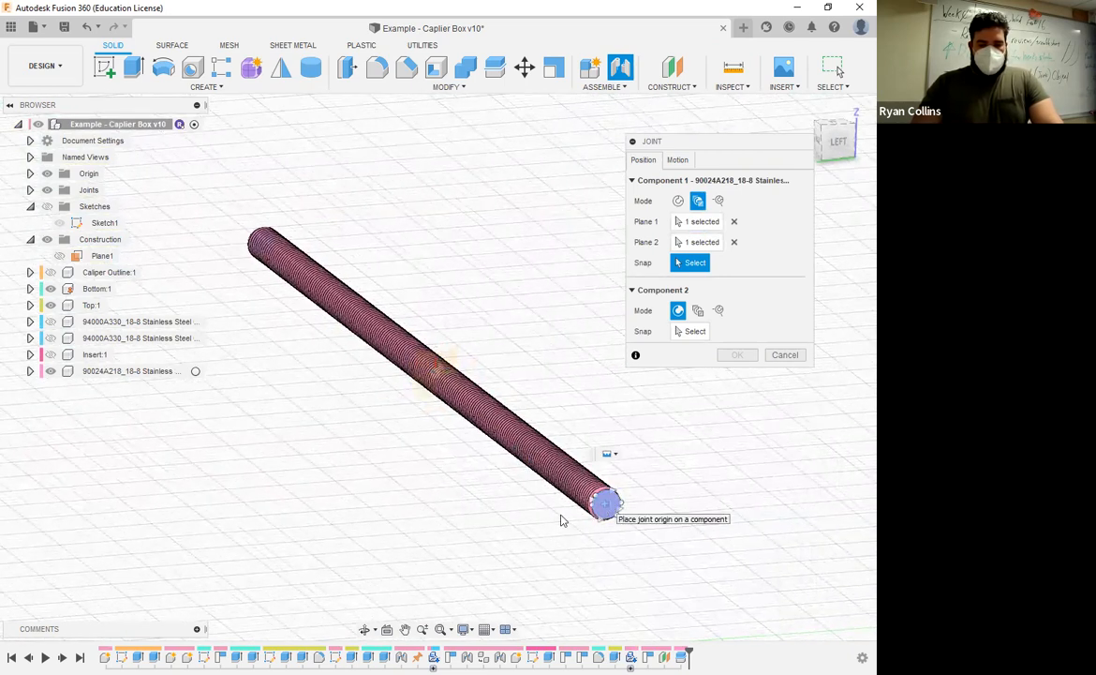
pyautogui.scroll(2, 453, 504)
pyautogui.scroll(2, 396, 319)
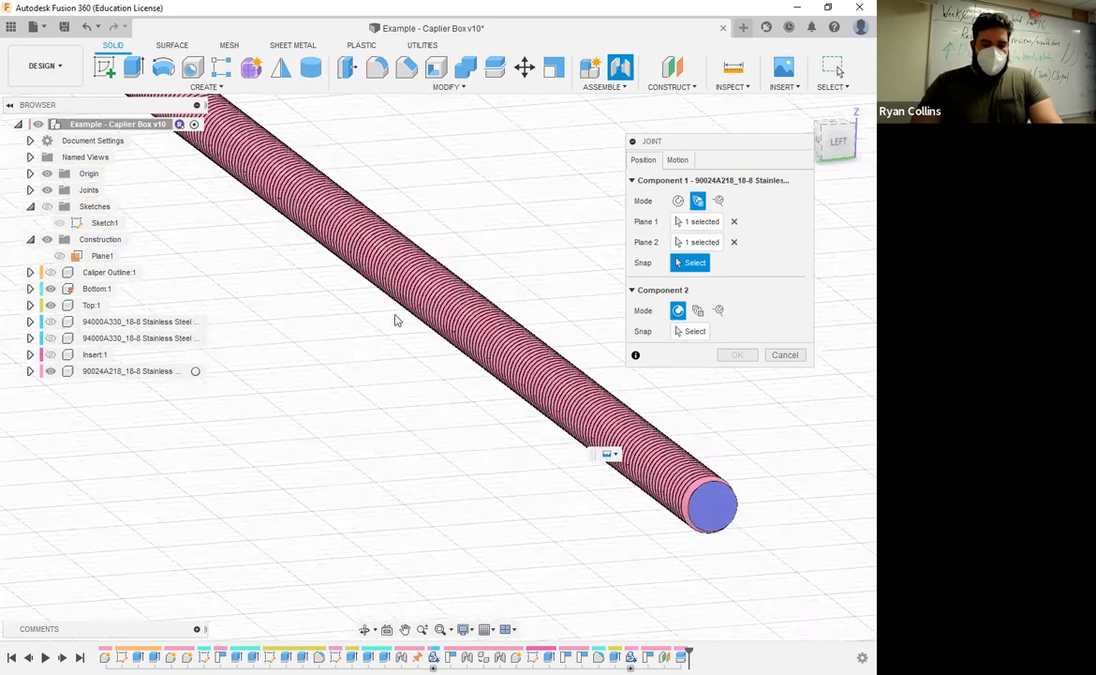
pyautogui.scroll(-1, 412, 343)
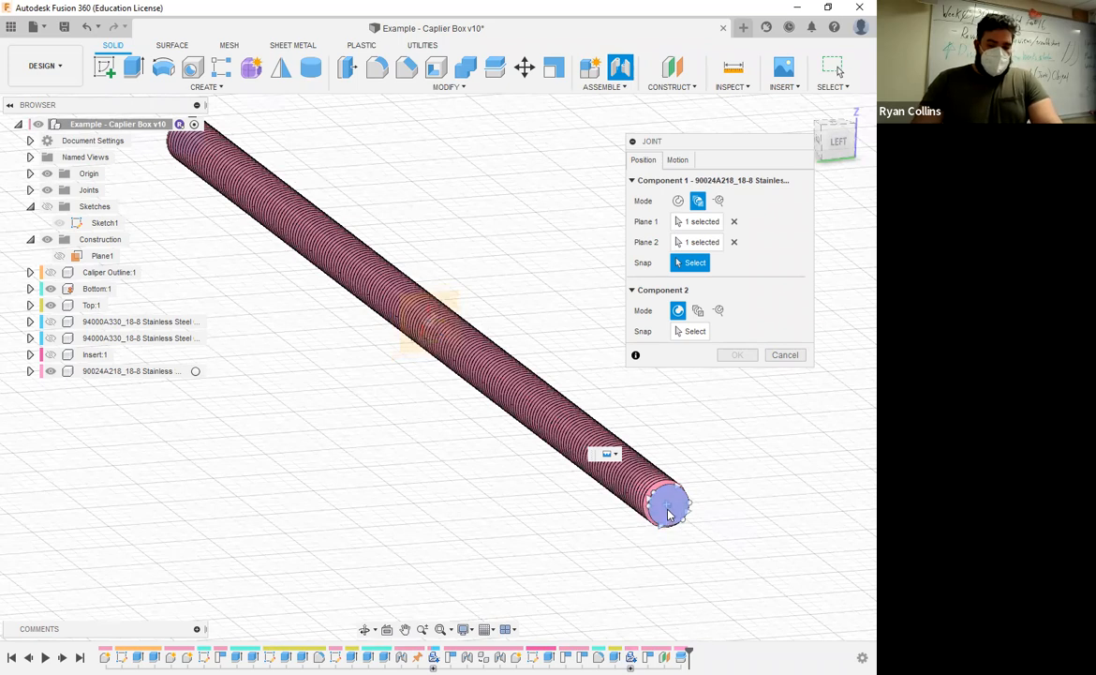
pyautogui.scroll(3, 668, 515)
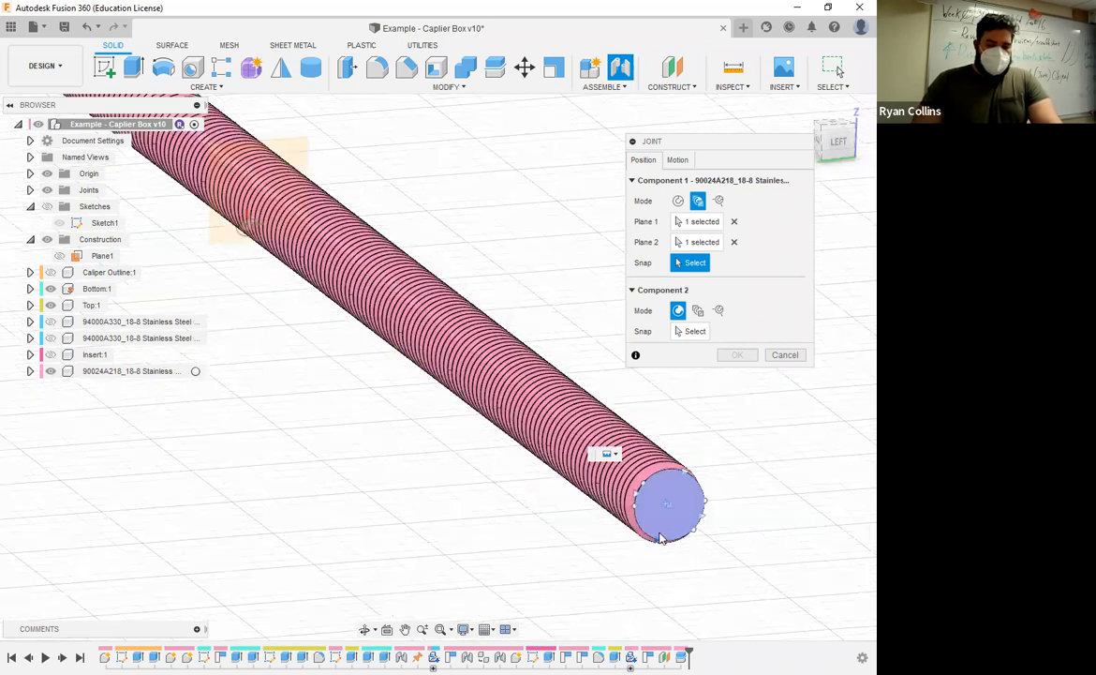
pyautogui.scroll(-2, 667, 526)
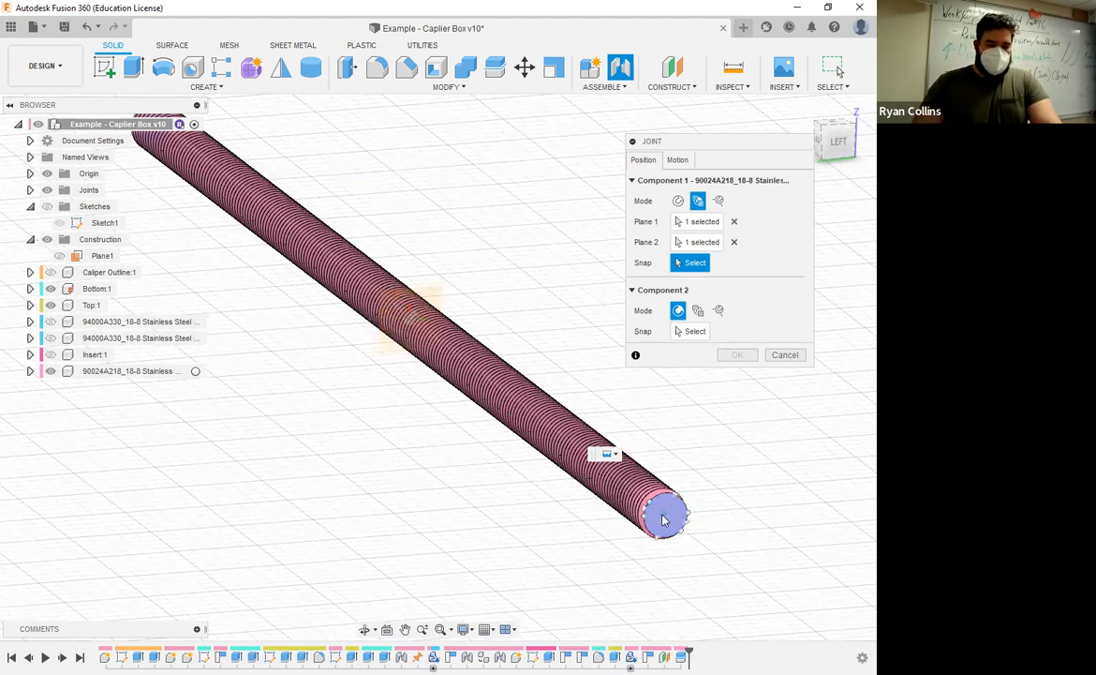
pyautogui.click(423, 477)
# Snap the joint's second component to the middle of the Top component's hinge knuckle on the hinge axis.
pyautogui.keyDown('shift'); pyautogui.moveTo(460, 511); pyautogui.dragTo(256, 410, button='middle'); pyautogui.keyUp('shift')
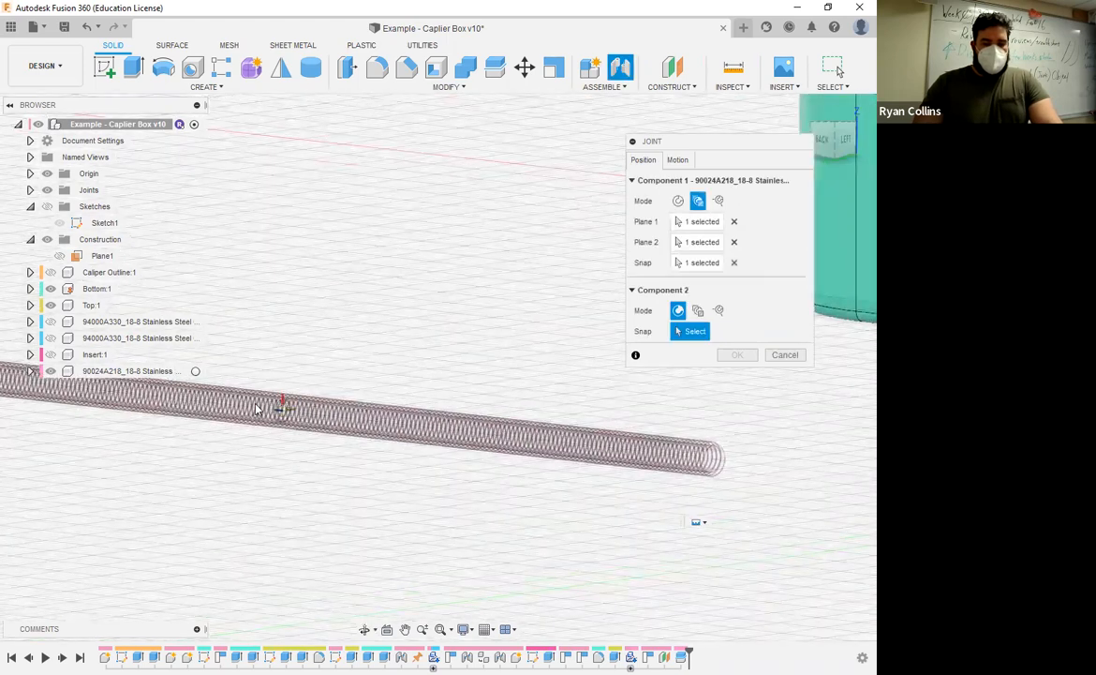
pyautogui.scroll(-1, 446, 489)
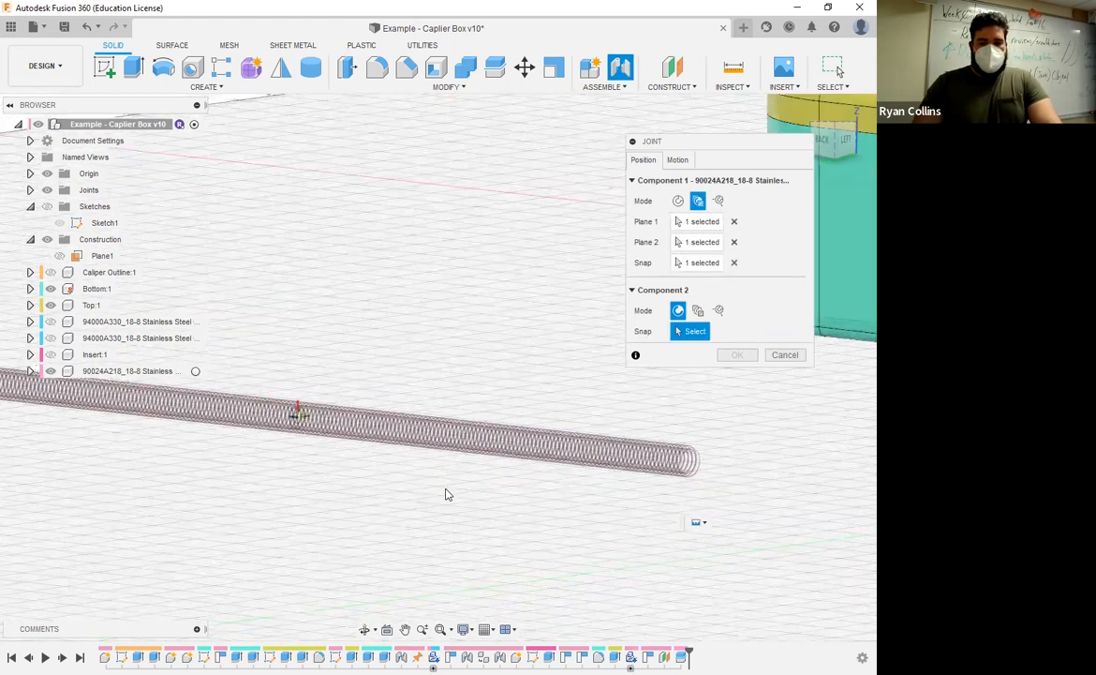
pyautogui.scroll(-4, 446, 494)
pyautogui.moveTo(519, 421); pyautogui.dragTo(426, 429, button='middle')
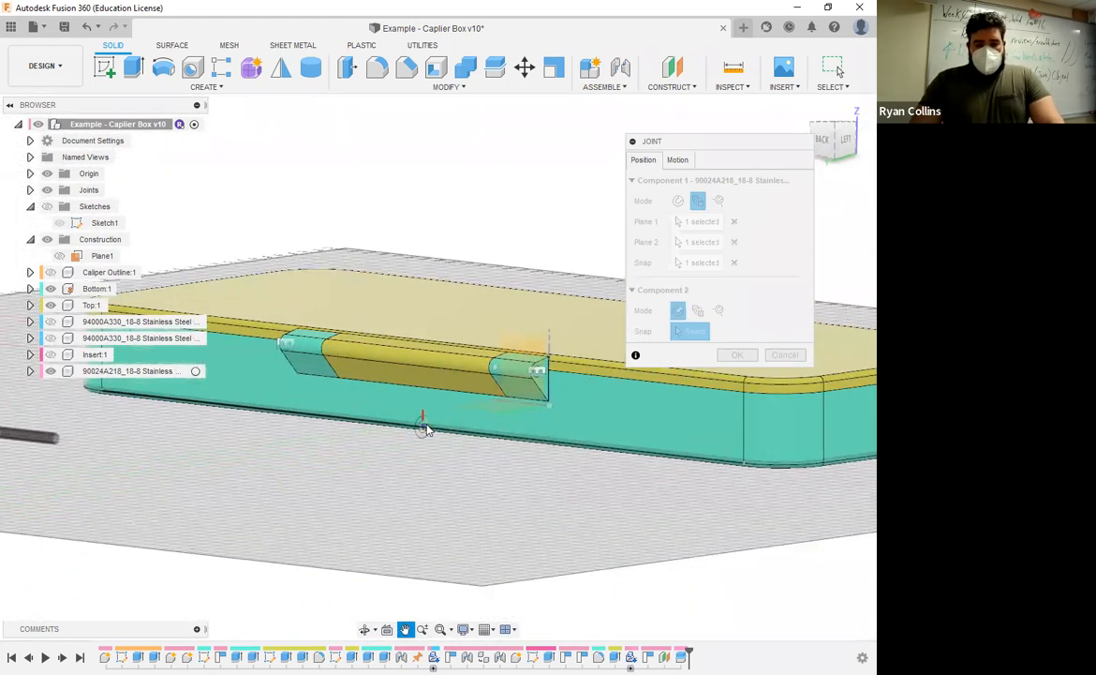
pyautogui.scroll(2, 562, 345)
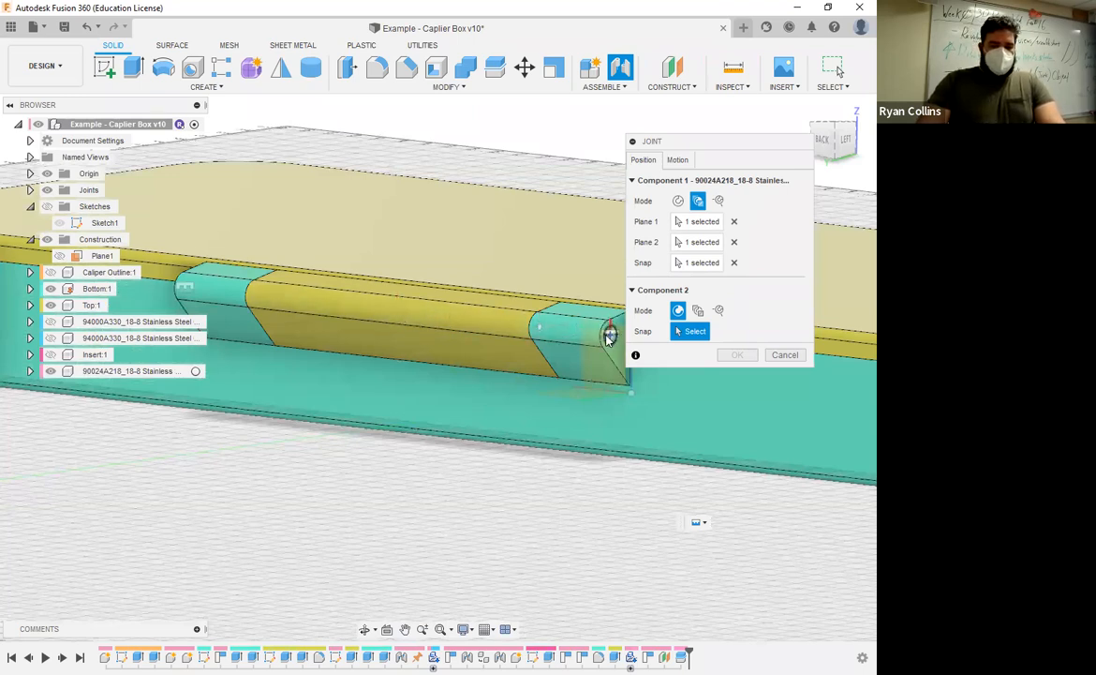
pyautogui.click(398, 317)
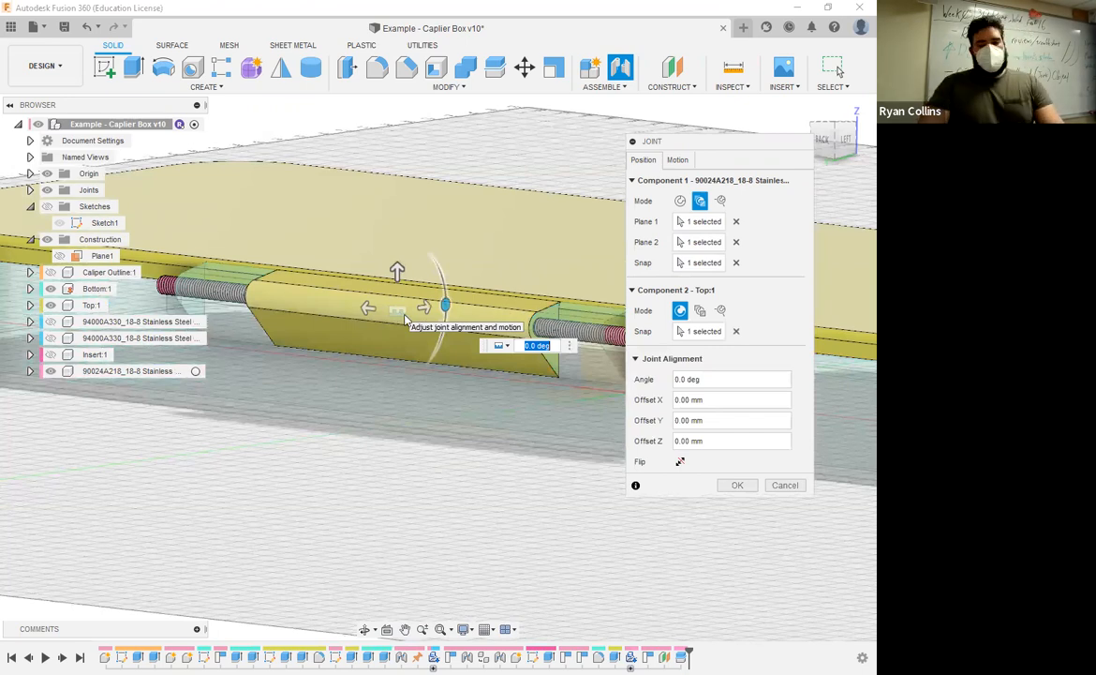
# Check the joint motion with the Rigid type and create the joint between the threaded rod and Top.
pyautogui.scroll(-2, 386, 409)
pyautogui.scroll(-2, 394, 319)
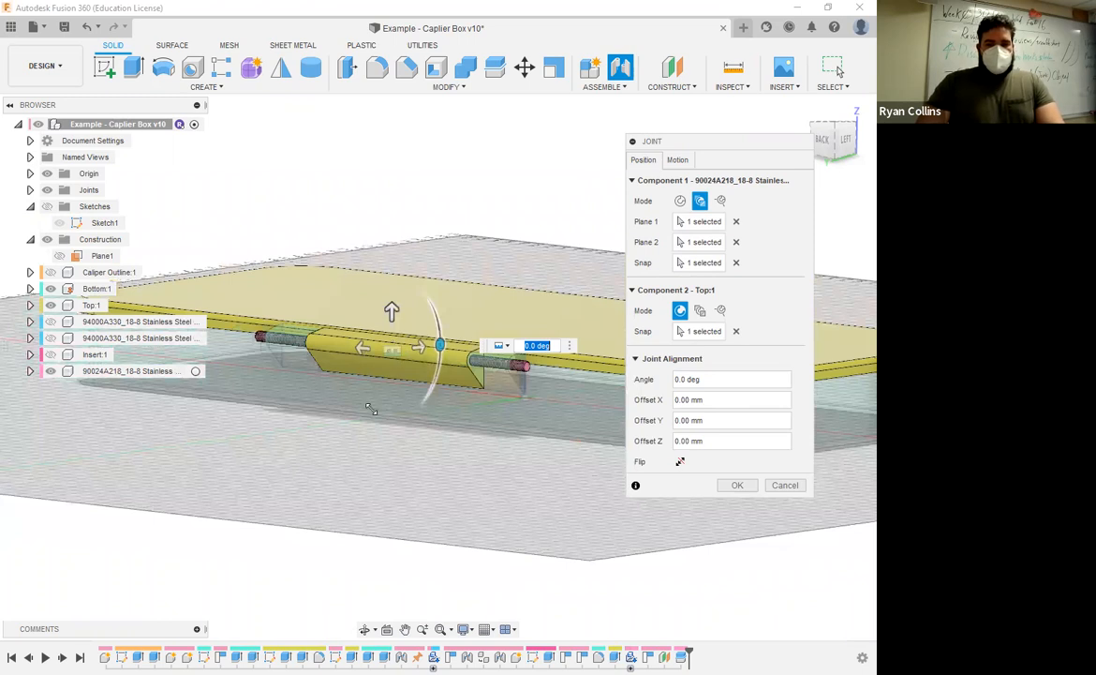
pyautogui.click(678, 160)
pyautogui.click(679, 201)
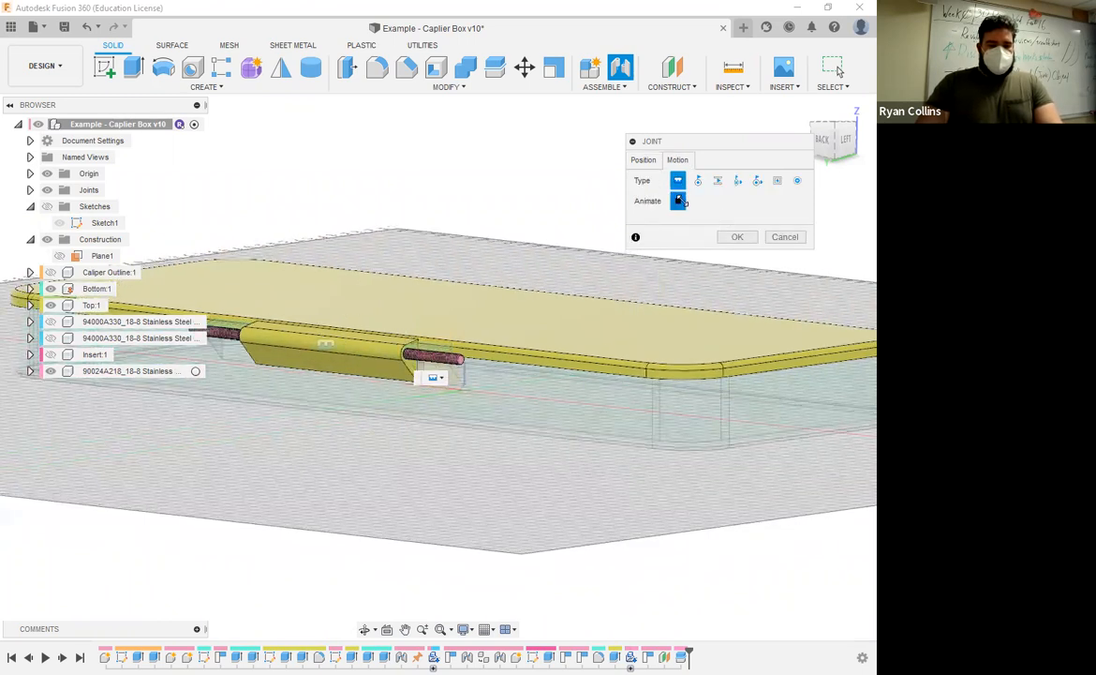
pyautogui.click(737, 236)
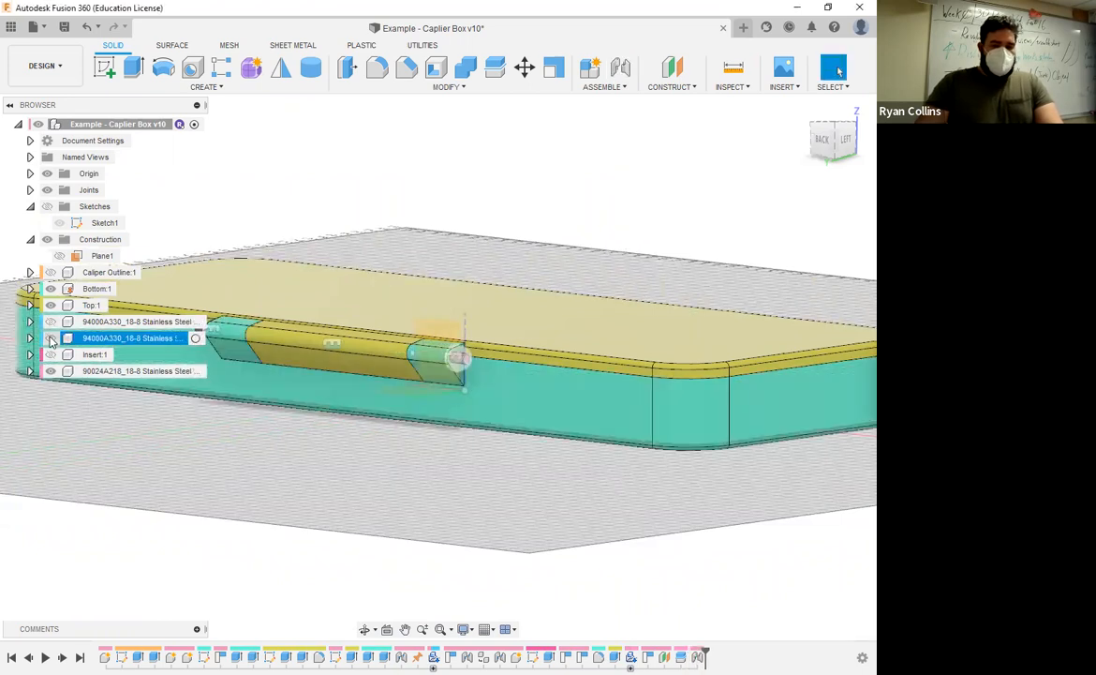
# Show both 94000A330 stainless steel nuts again on the ends of the hinge rod.
pyautogui.click(52, 325)
pyautogui.keyDown('shift'); pyautogui.moveTo(413, 534); pyautogui.dragTo(324, 533, button='middle'); pyautogui.keyUp('shift')
pyautogui.keyDown('shift'); pyautogui.moveTo(419, 469); pyautogui.dragTo(391, 494, button='middle'); pyautogui.keyUp('shift')
pyautogui.scroll(-2, 391, 494)
pyautogui.scroll(2, 389, 492)
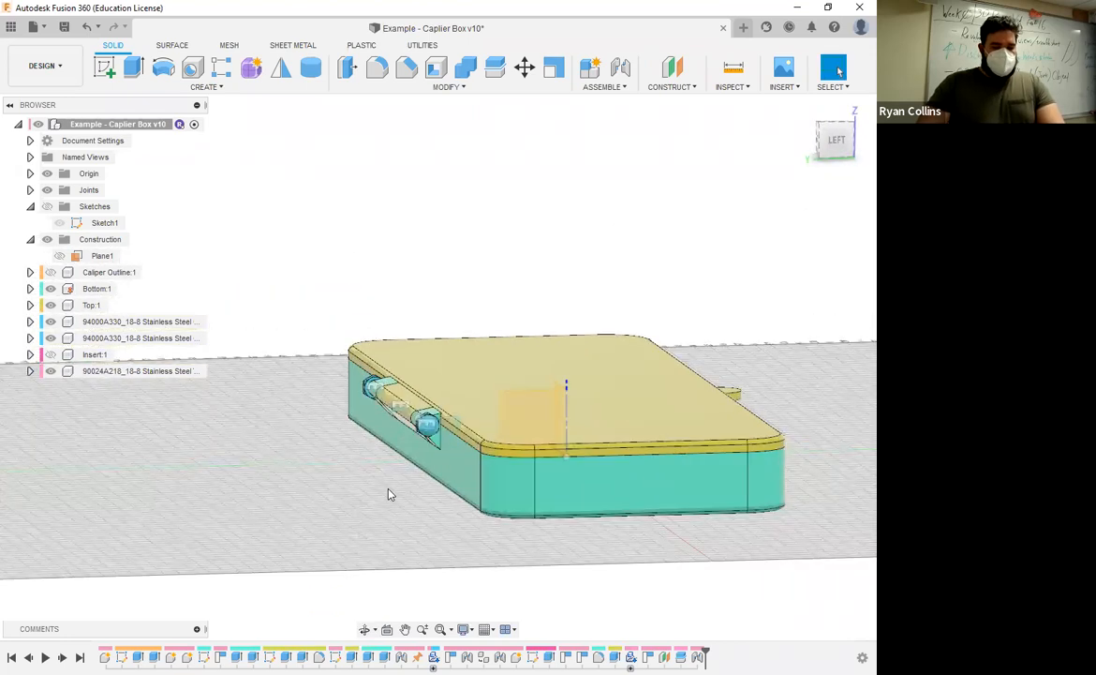
pyautogui.scroll(3, 457, 379)
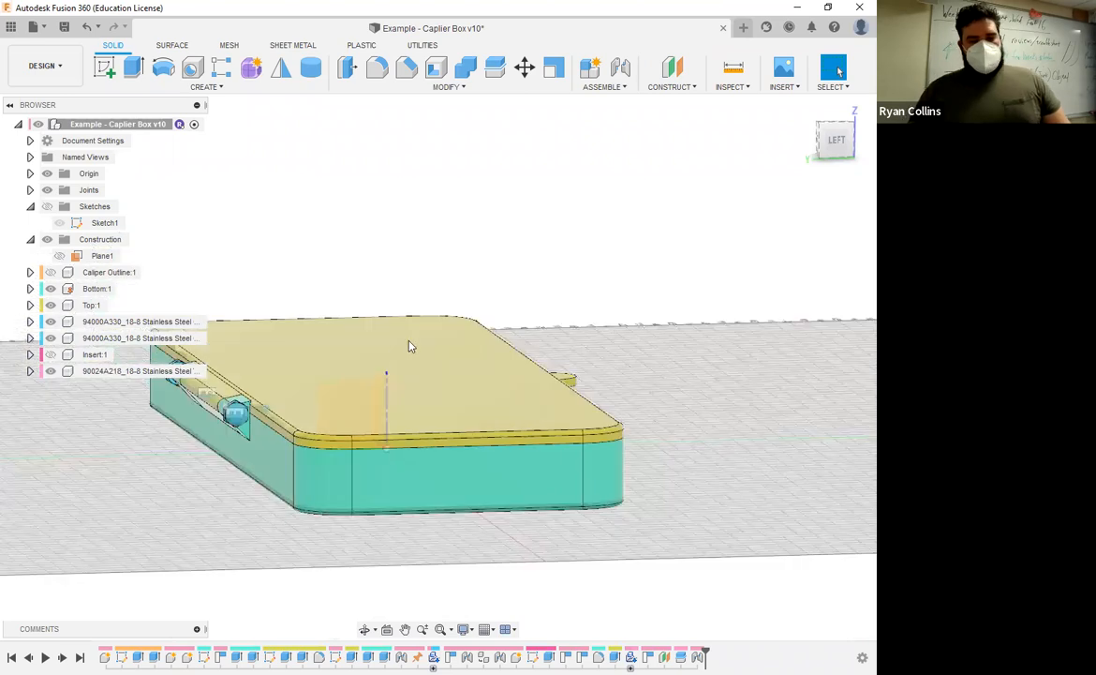
# Save the design as a new version with the description "New Hardware".
pyautogui.hotkey('ctrl', 's')
pyautogui.write('N')
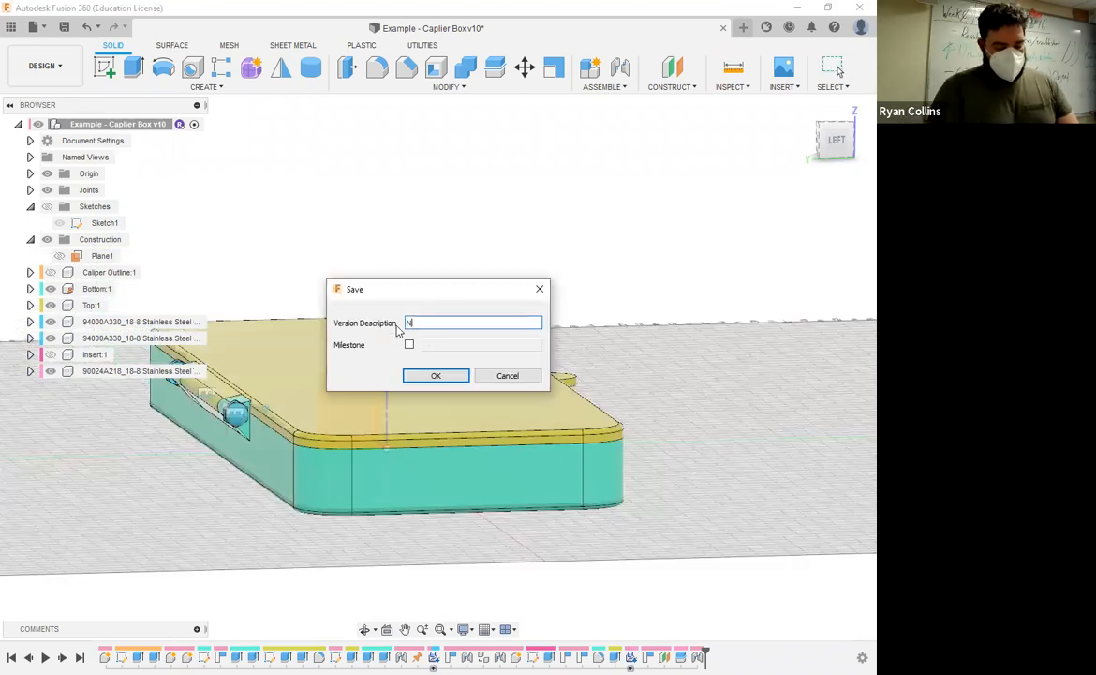
pyautogui.write('ew H')
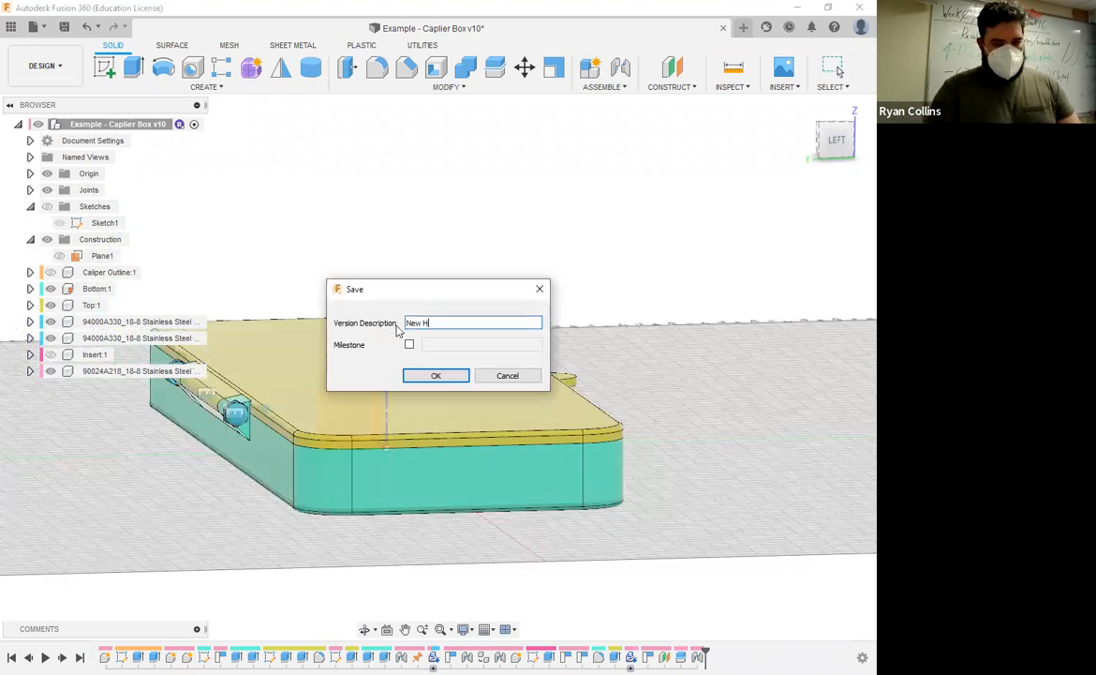
pyautogui.write('ardware')
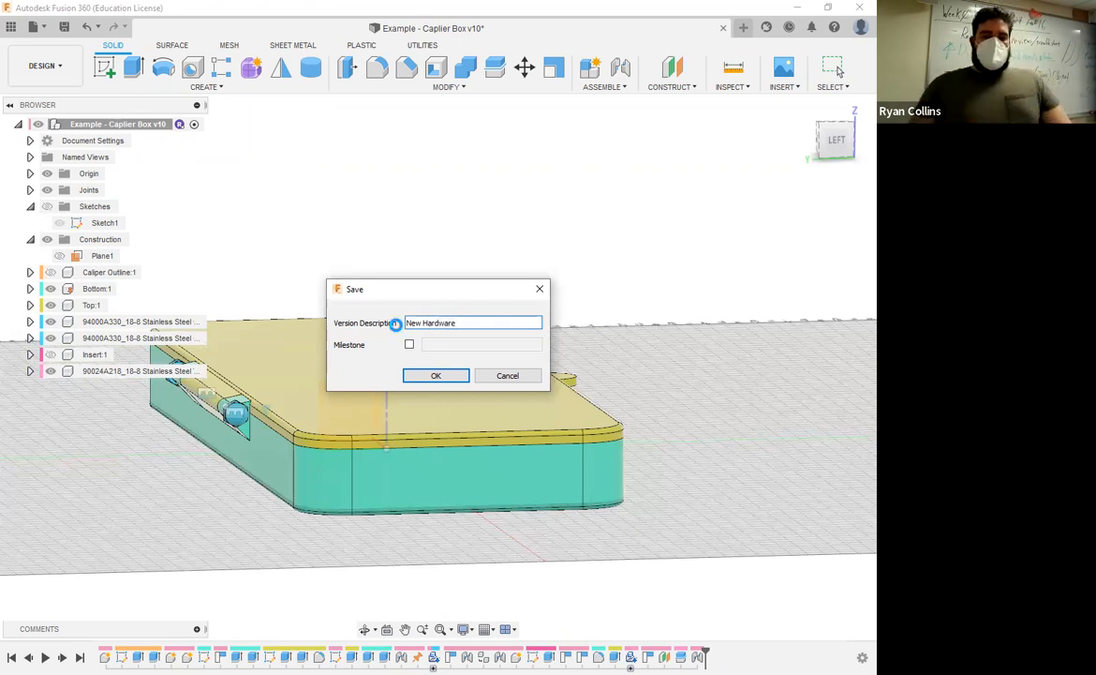
pyautogui.press('Return')
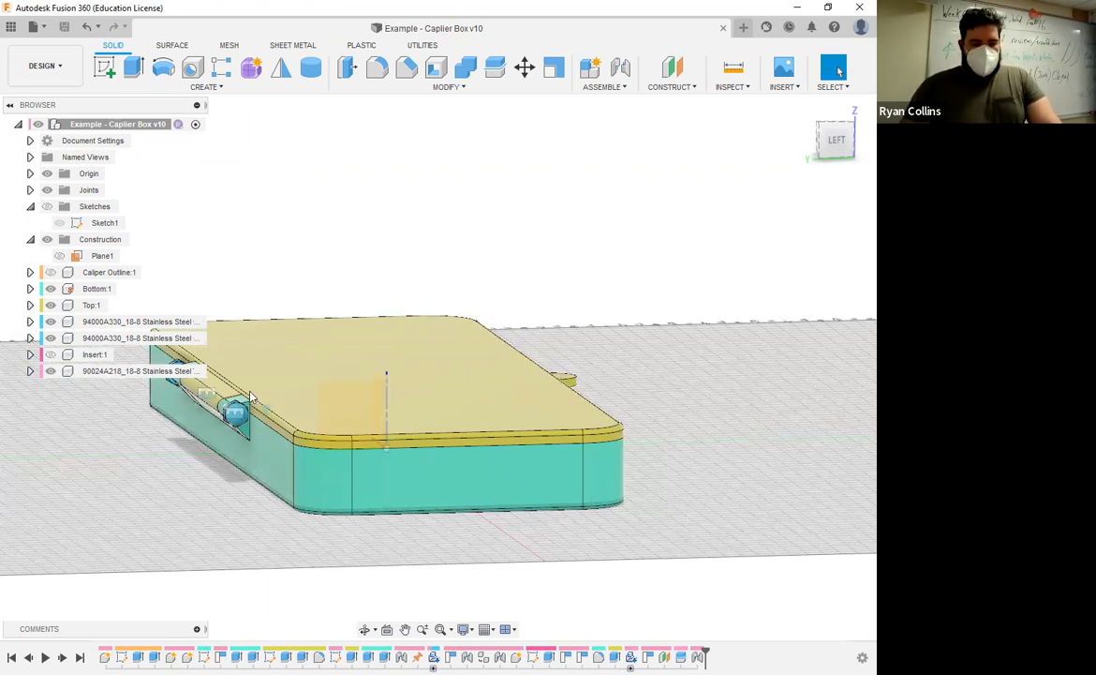
# Set the view to Left and hide both 94000A330 nuts so the hinge profile and rod end are exposed.
pyautogui.moveTo(235, 452); pyautogui.dragTo(284, 419, button='middle')
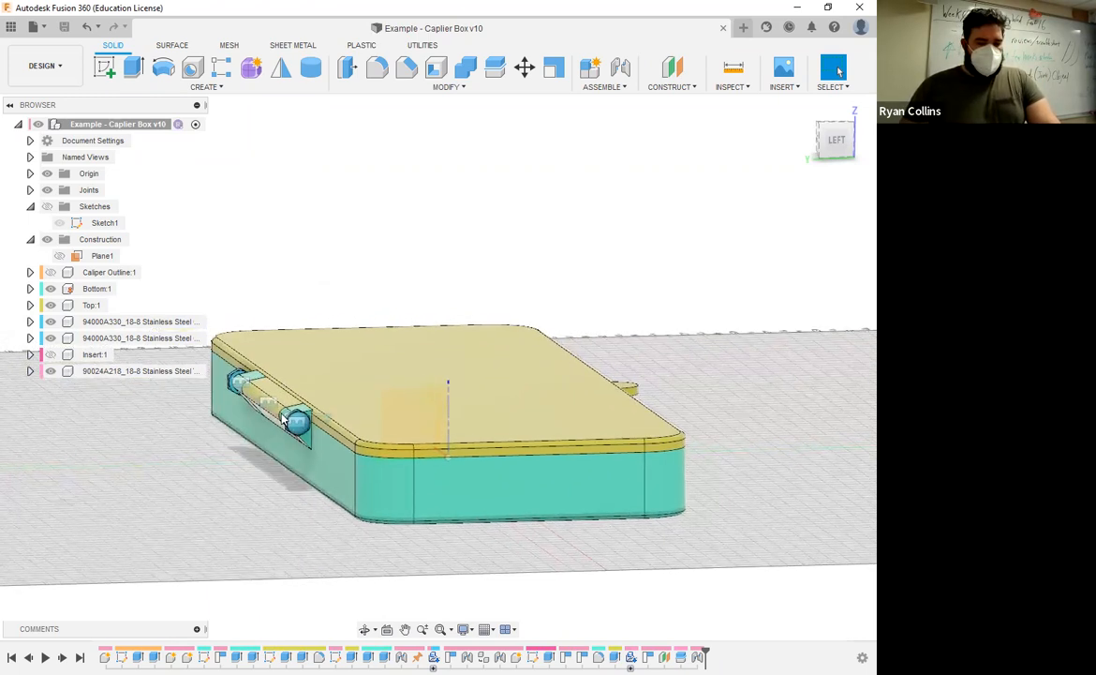
pyautogui.scroll(4, 272, 421)
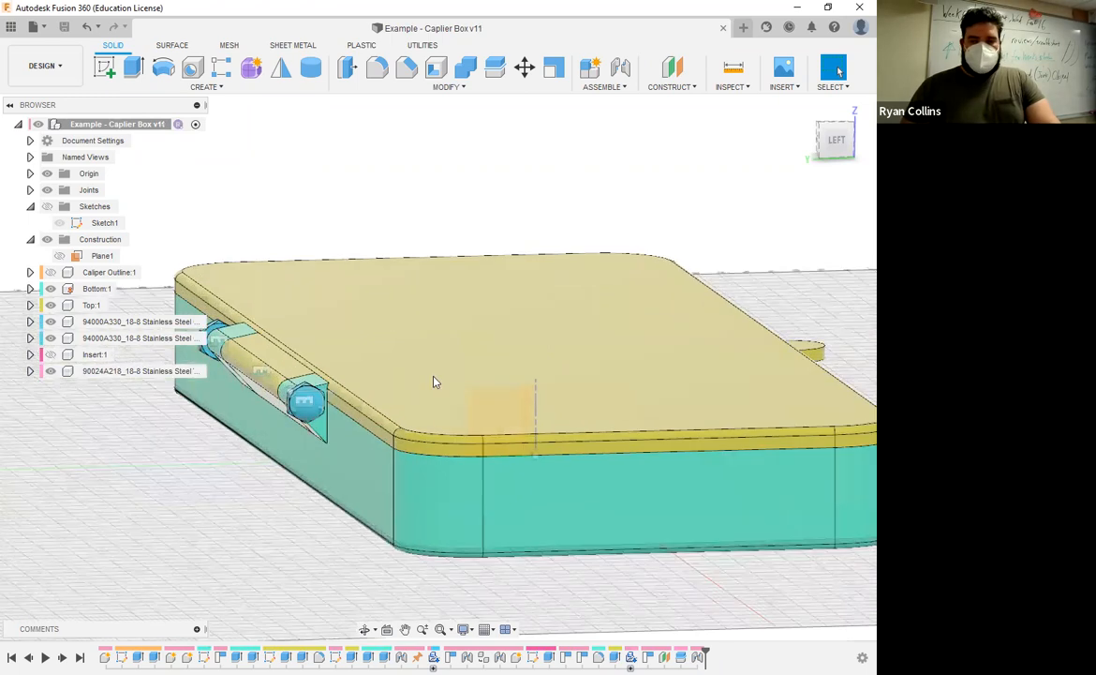
pyautogui.click(836, 140)
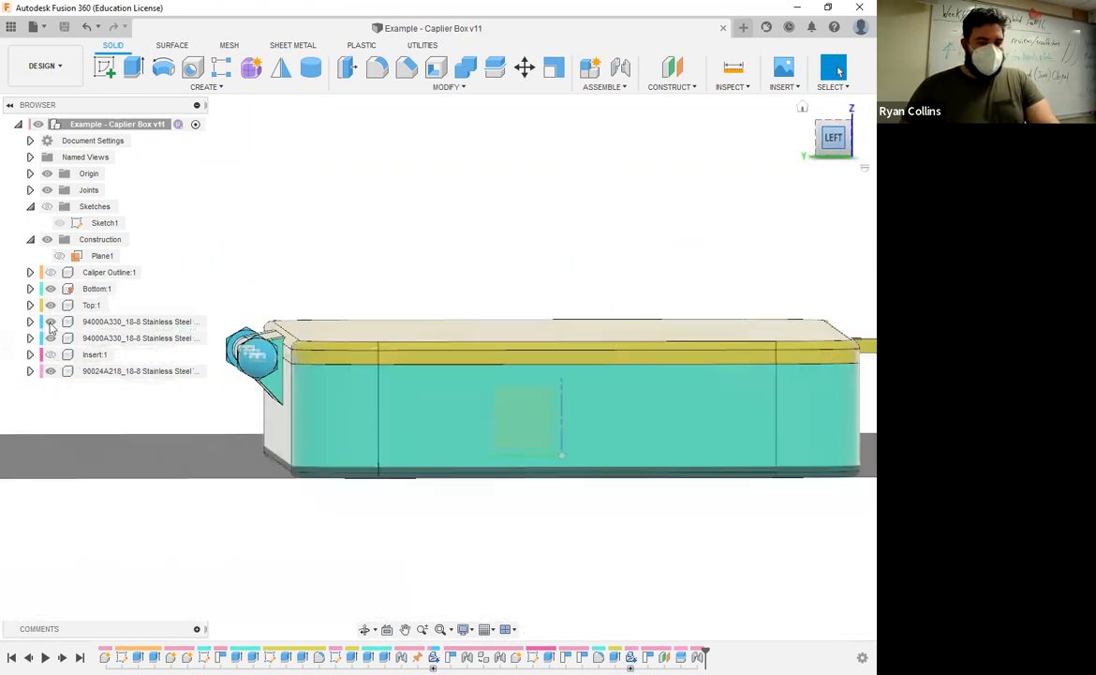
pyautogui.click(51, 322)
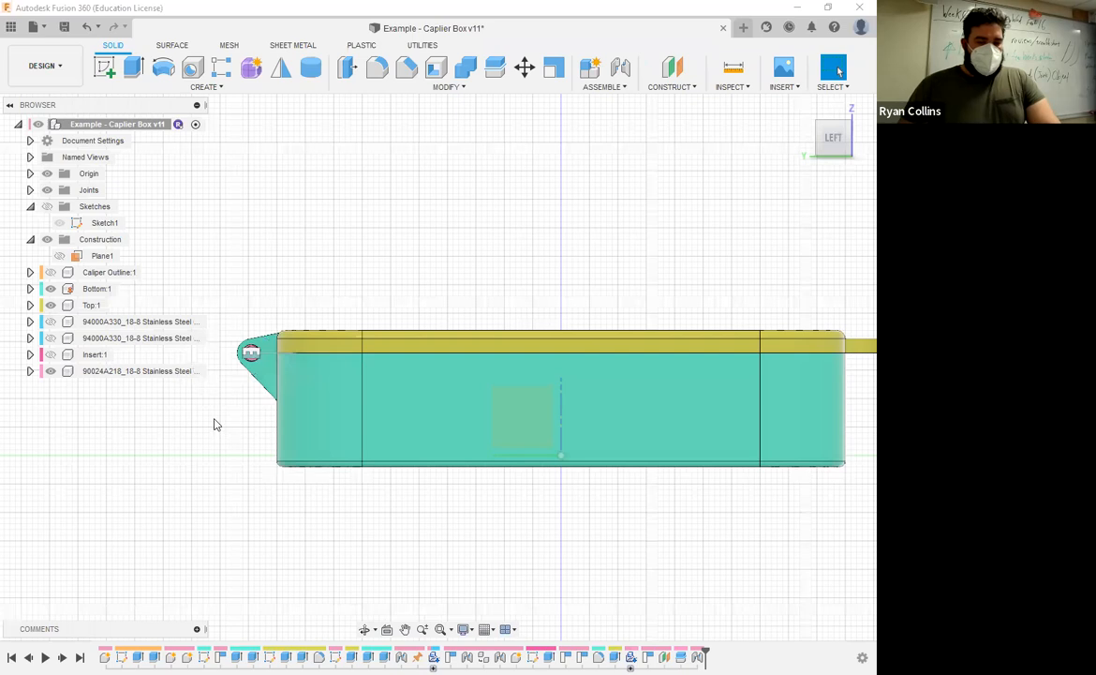
pyautogui.scroll(5, 372, 174)
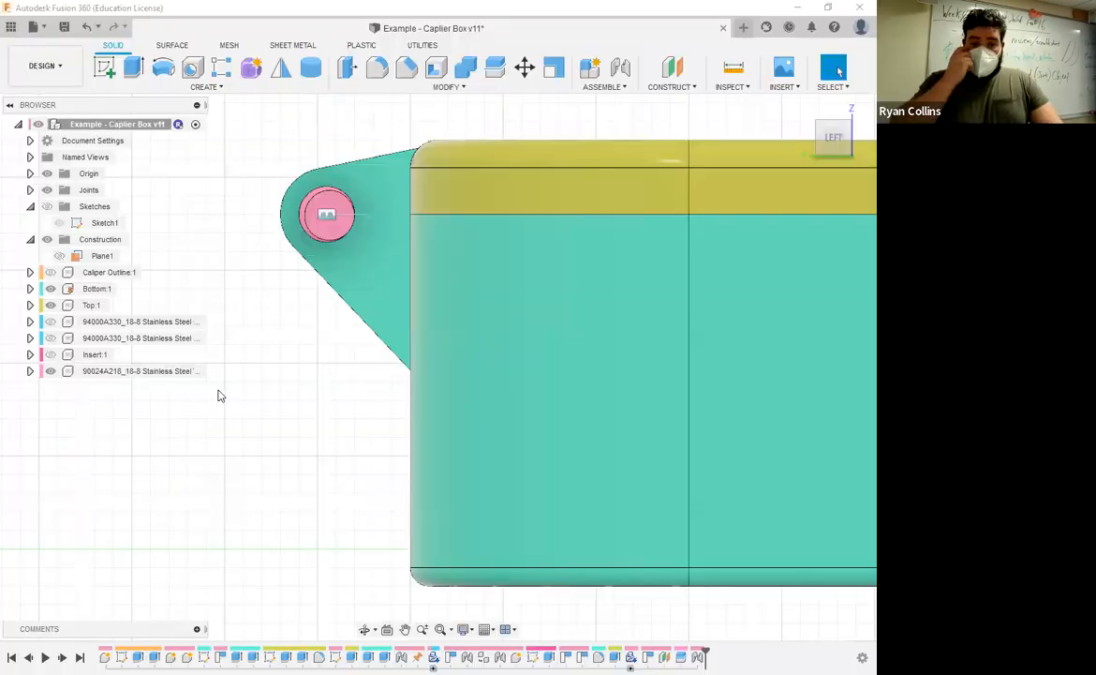
# Show the sketches, edit Sketch1, and draw a line from the lid seam corner tangent to the upper side of the 5 mm circle.
pyautogui.click(48, 206)
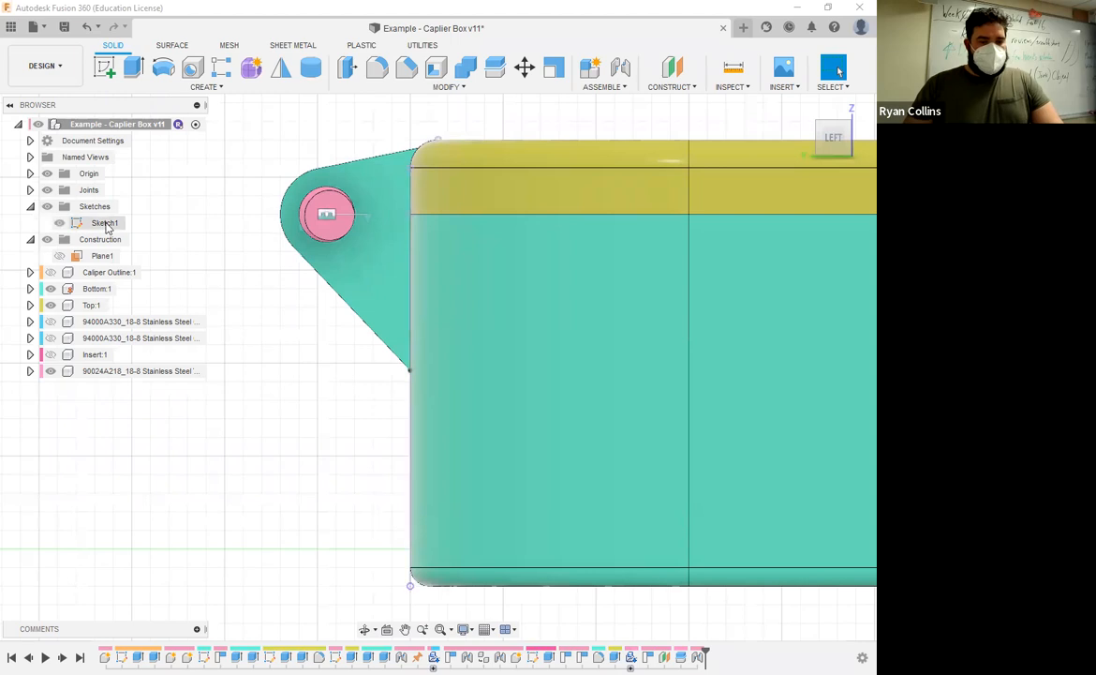
pyautogui.rightClick(106, 224)
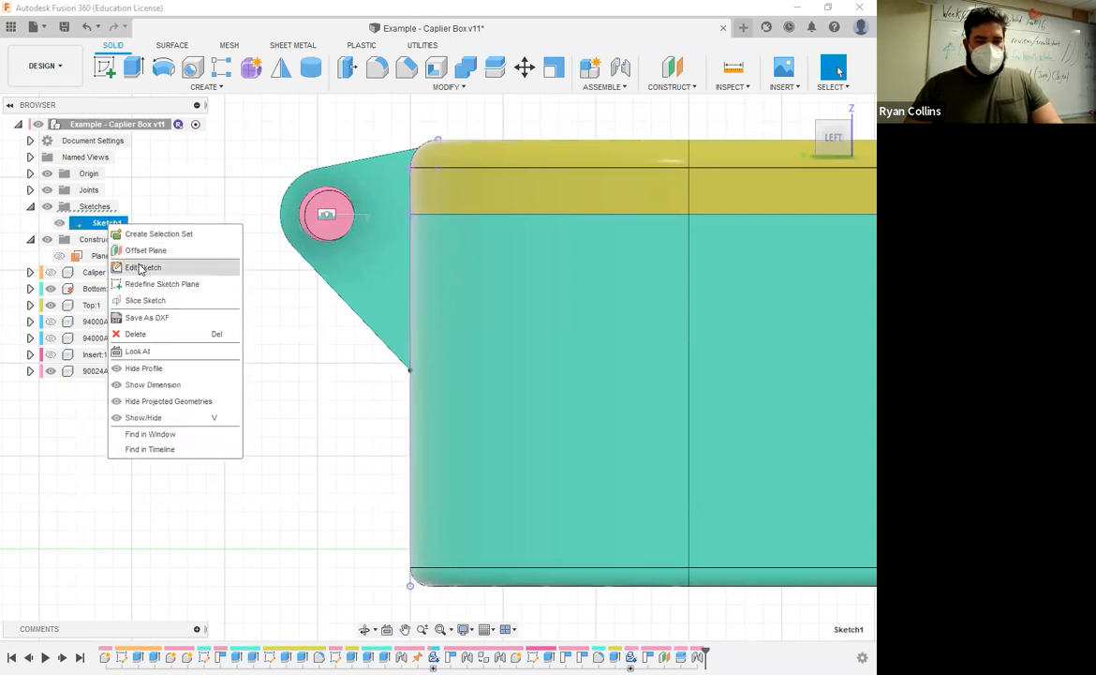
pyautogui.click(140, 268)
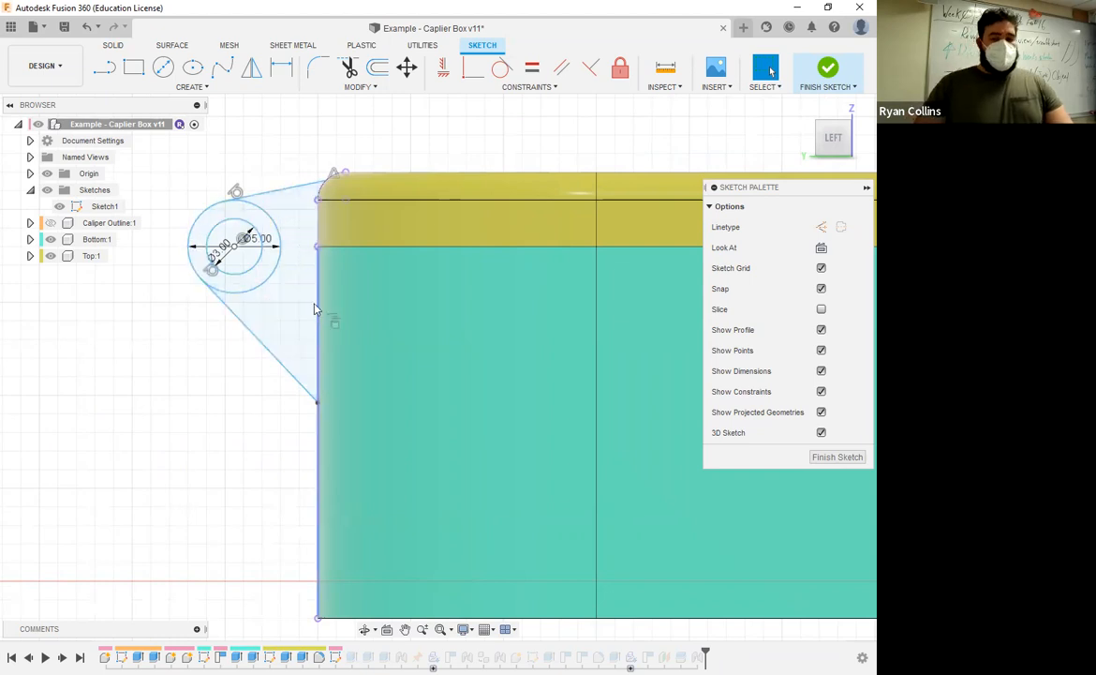
pyautogui.click(109, 73)
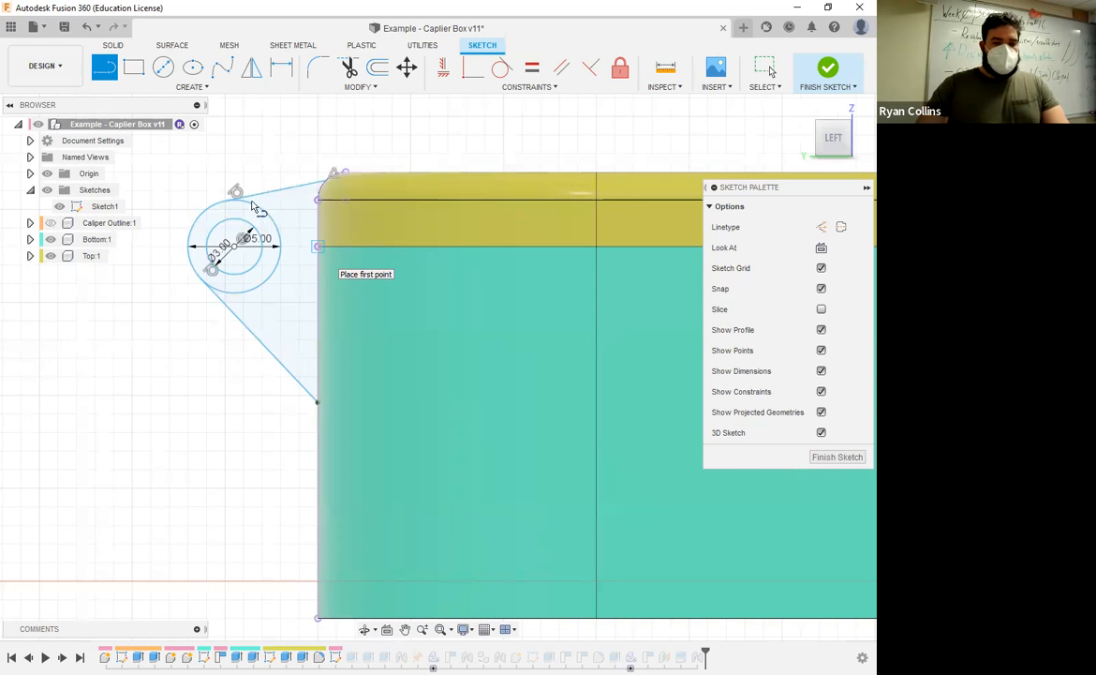
pyautogui.click(318, 246)
pyautogui.scroll(5, 252, 206)
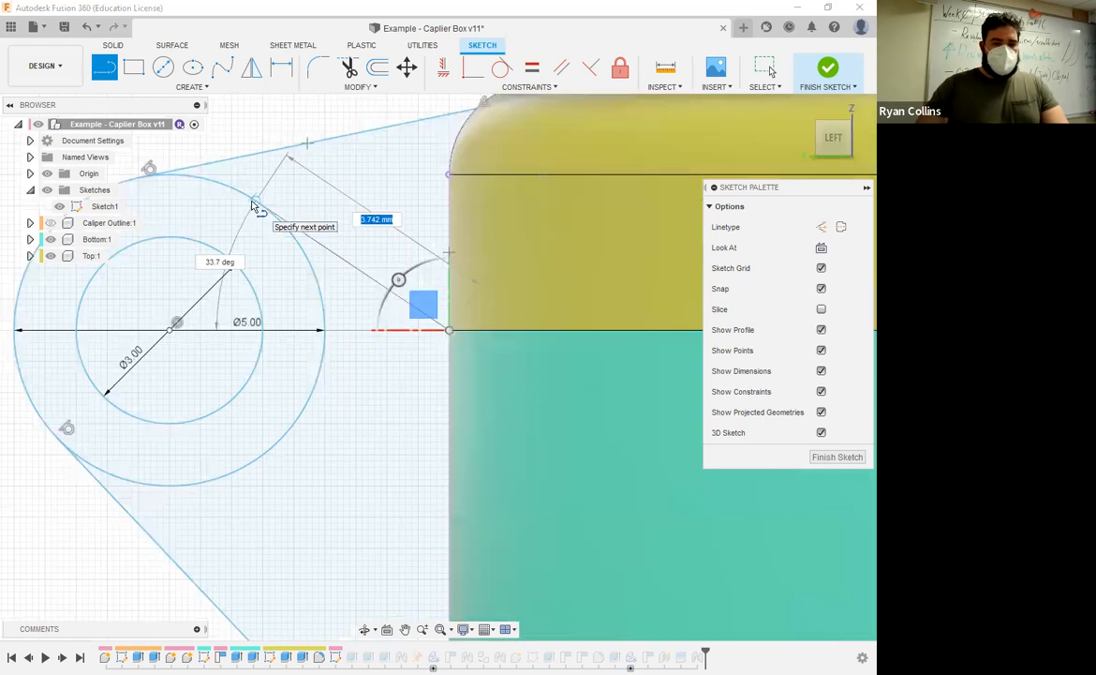
pyautogui.doubleClick(252, 206)
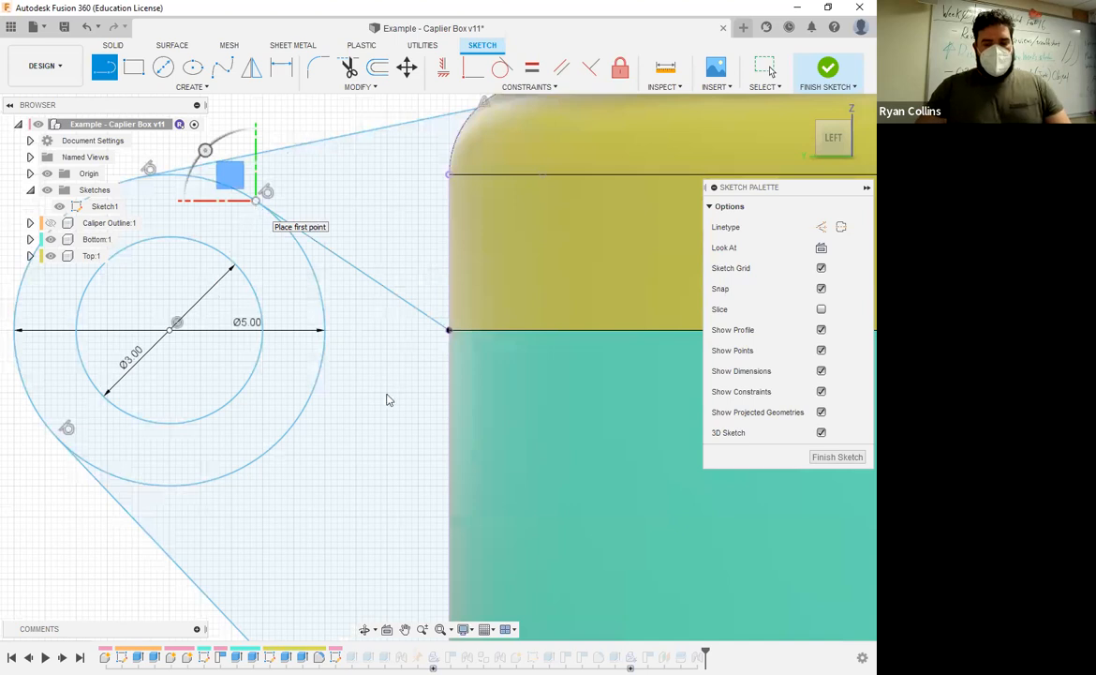
# Draw a second line from the seam corner tangent to the lower side of the 5 mm circle and finish the sketch.
pyautogui.rightClick(273, 139)
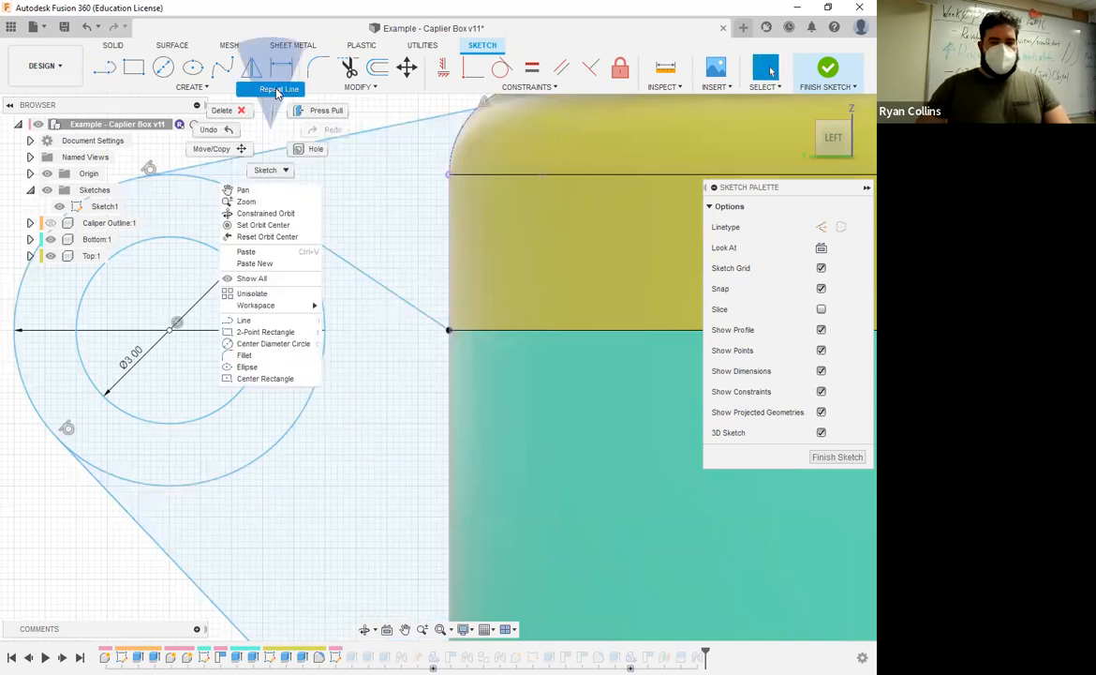
pyautogui.click(277, 93)
pyautogui.moveTo(450, 330); pyautogui.dragTo(257, 461)
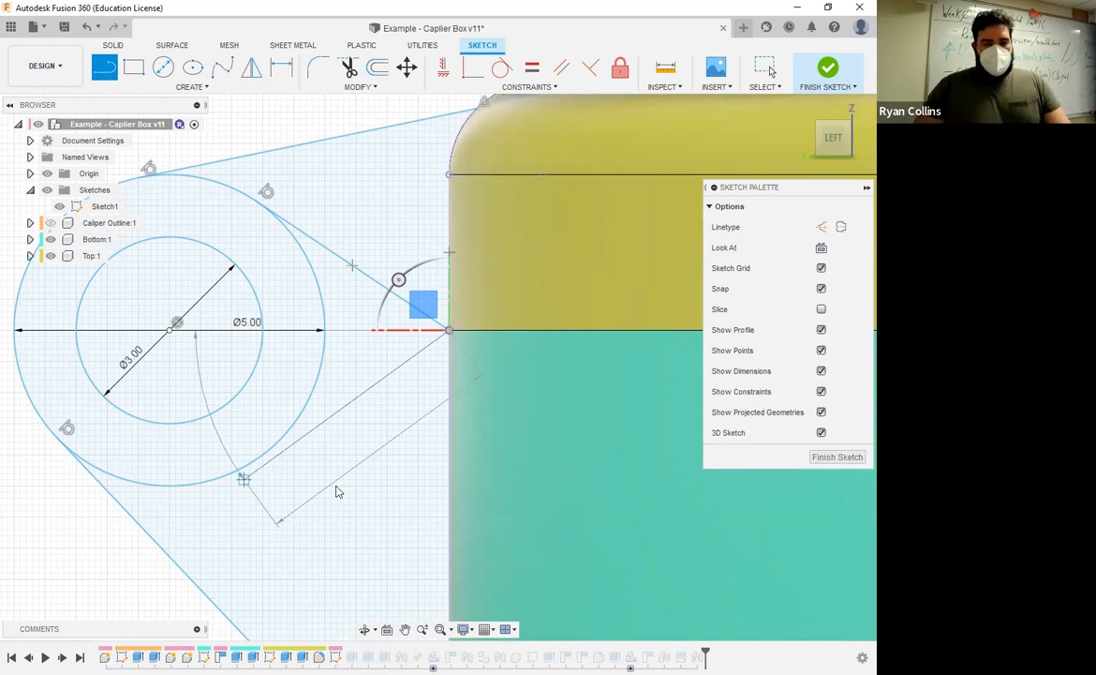
pyautogui.press('Escape')
pyautogui.scroll(-4, 337, 493)
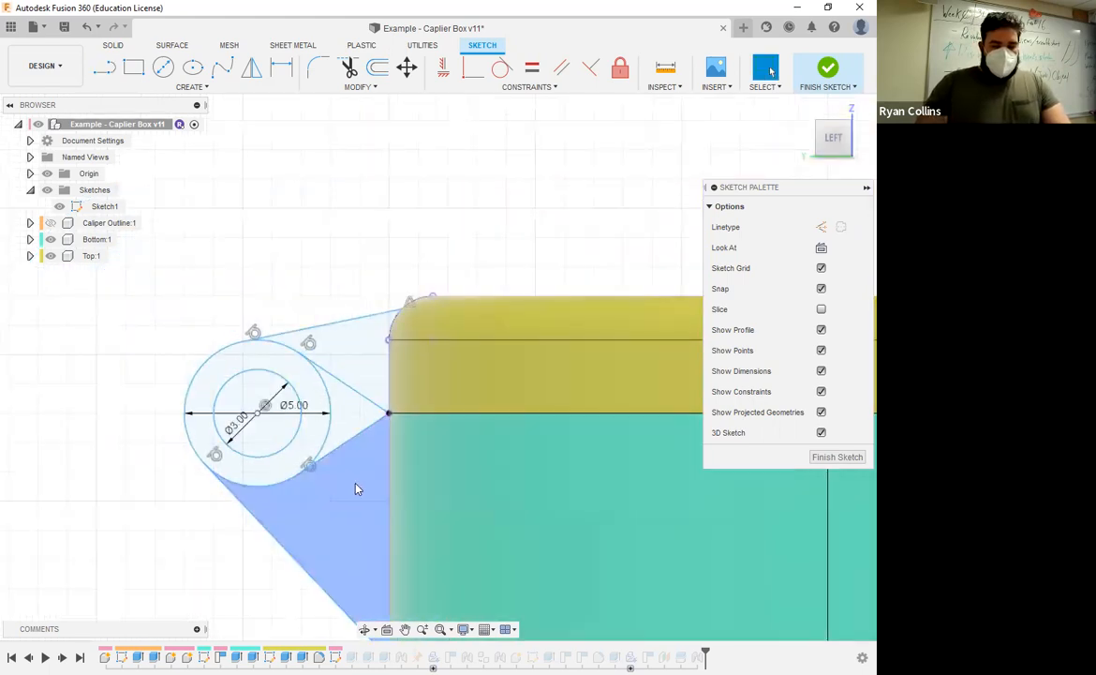
pyautogui.click(827, 70)
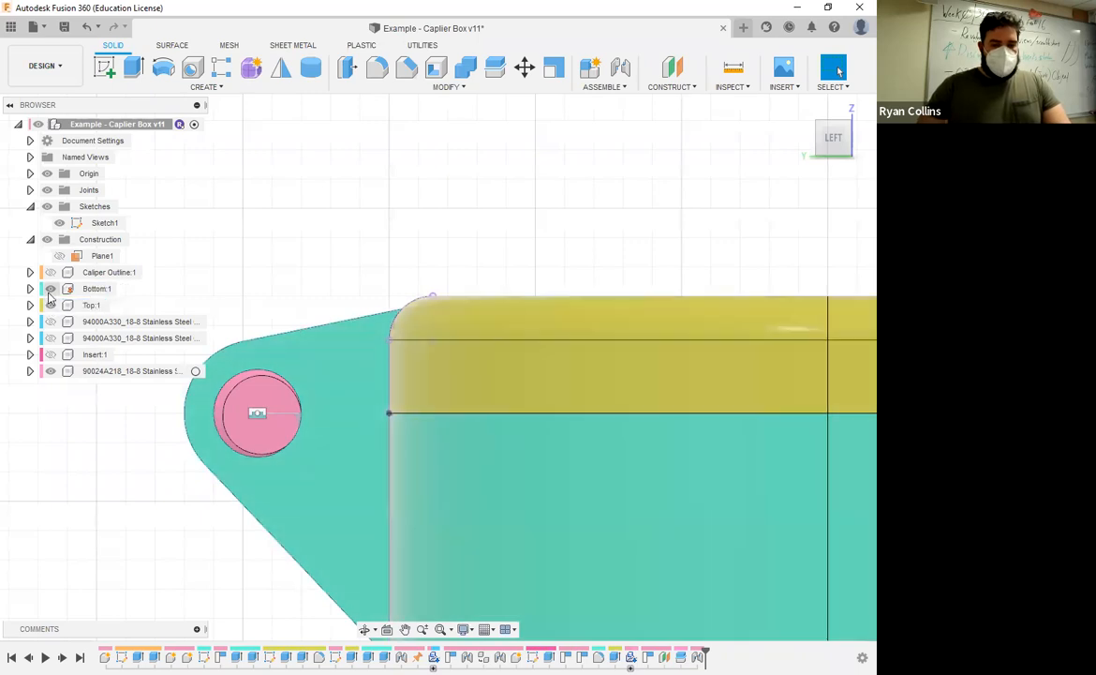
# Hide the Bottom component, leaving the lid and its hinge knuckle in view, and activate the Top component.
pyautogui.click(50, 306)
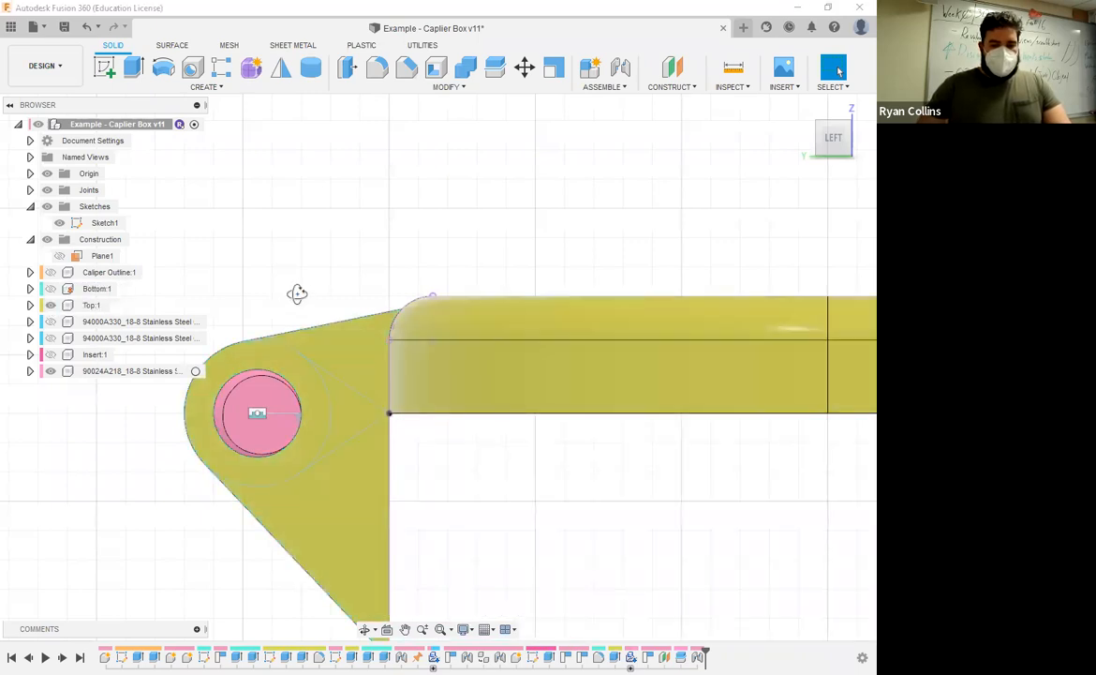
pyautogui.keyDown('shift'); pyautogui.moveTo(279, 294); pyautogui.dragTo(315, 318, button='middle'); pyautogui.keyUp('shift')
pyautogui.keyDown('shift'); pyautogui.moveTo(320, 410); pyautogui.dragTo(283, 498, button='middle'); pyautogui.keyUp('shift')
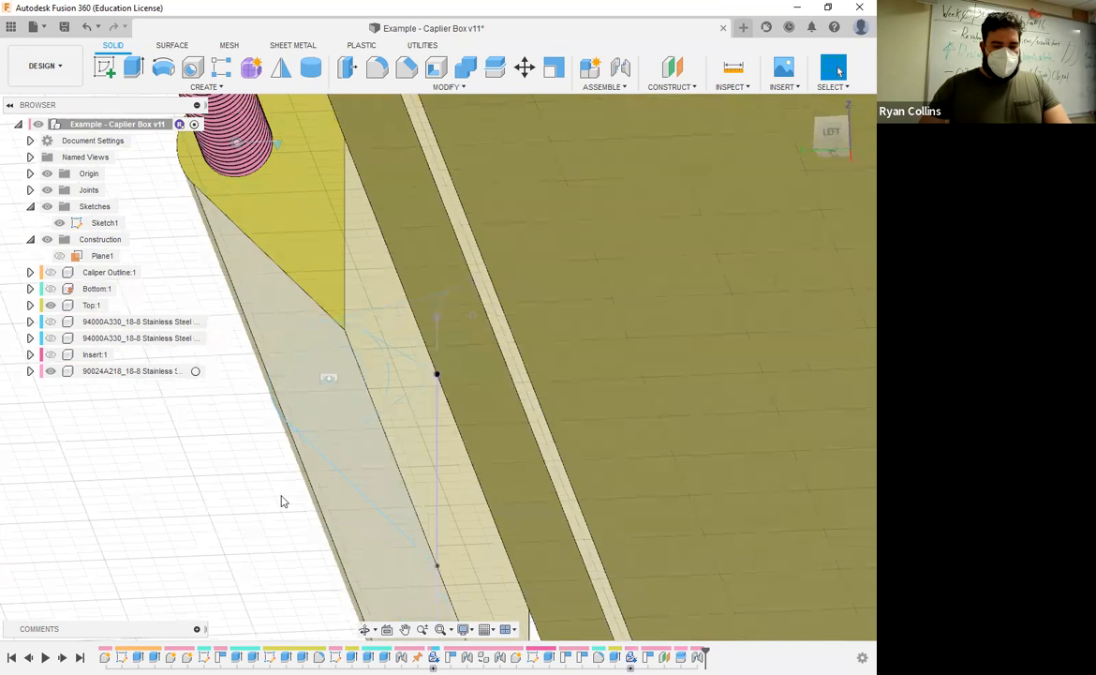
pyautogui.click(52, 306)
pyautogui.click(53, 306)
pyautogui.click(111, 306)
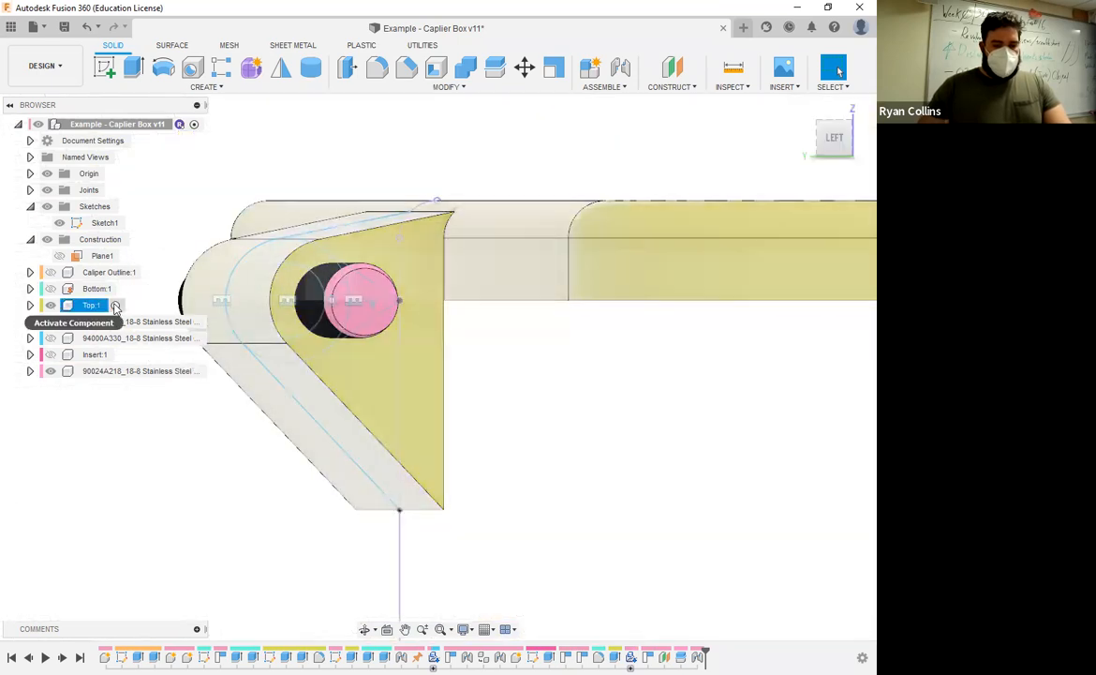
pyautogui.click(116, 305)
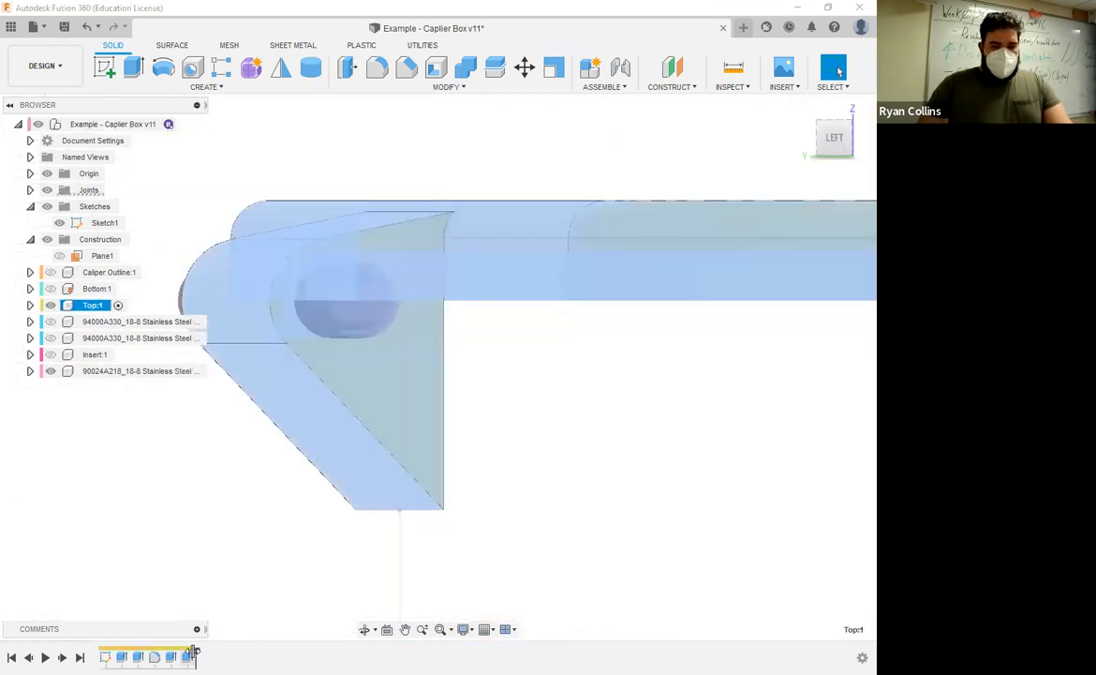
# Edit Top's 60 mm symmetric hinge extrusion, replacing its profiles with only the ring and the upper wedge between circle and lid.
pyautogui.click(190, 655)
pyautogui.keyDown('shift'); pyautogui.moveTo(225, 577); pyautogui.dragTo(225, 577, button='middle'); pyautogui.keyUp('shift')
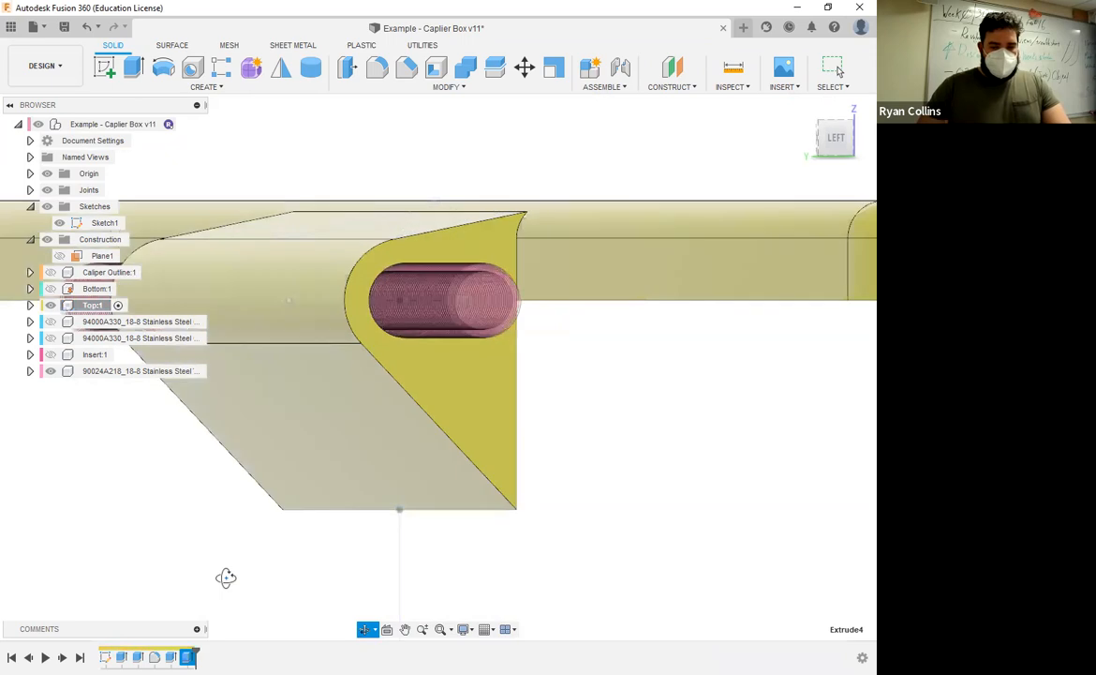
pyautogui.click(171, 657)
pyautogui.click(139, 656)
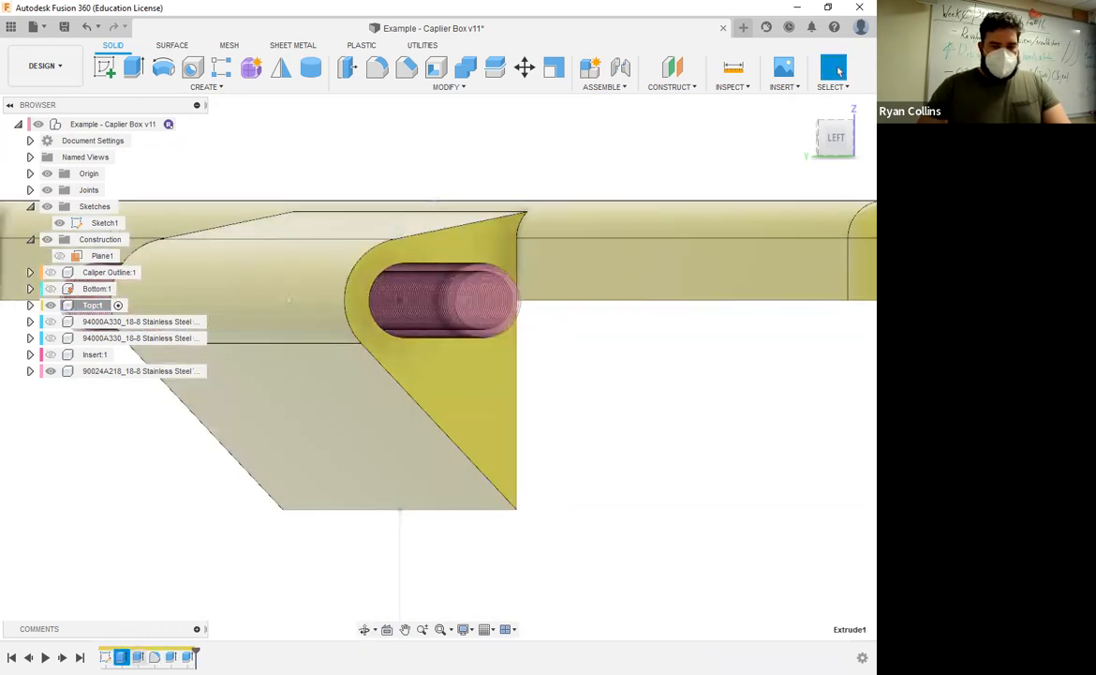
pyautogui.rightClick(173, 657)
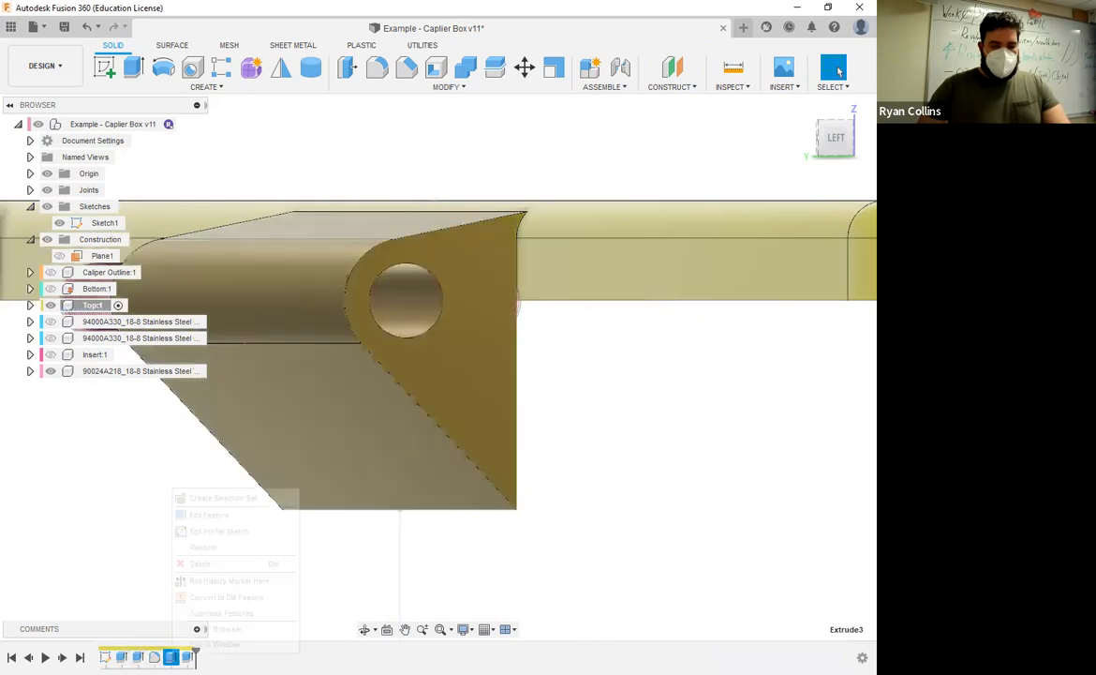
pyautogui.click(209, 516)
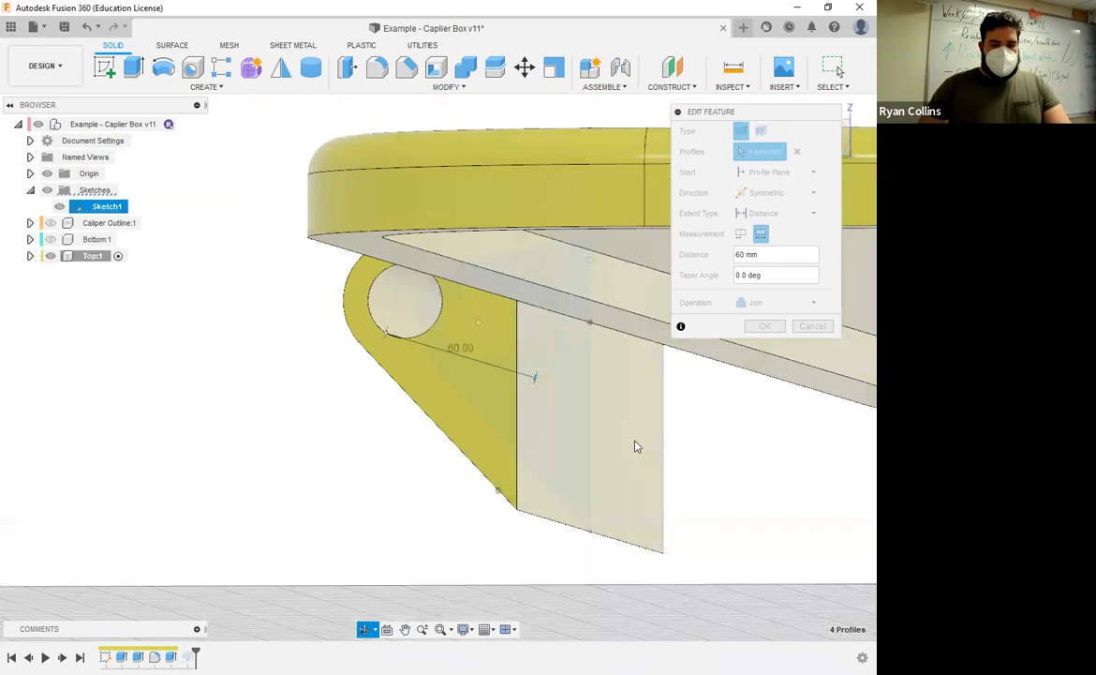
pyautogui.keyDown('shift'); pyautogui.moveTo(634, 446); pyautogui.dragTo(463, 343, button='middle'); pyautogui.keyUp('shift')
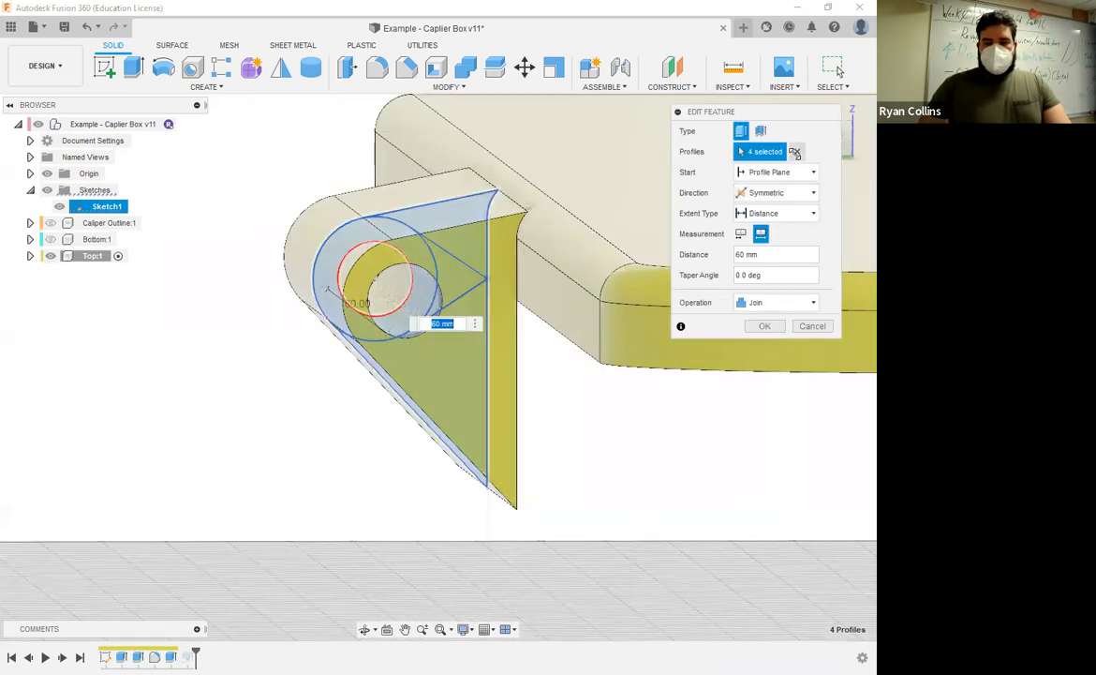
pyautogui.click(795, 152)
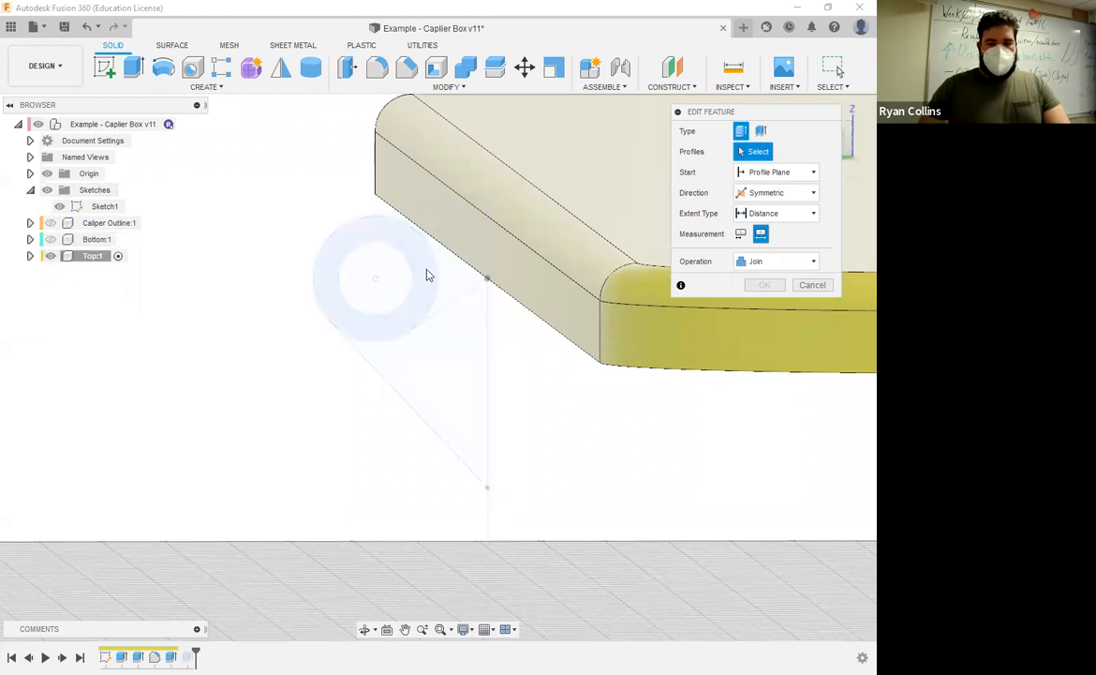
pyautogui.click(462, 232)
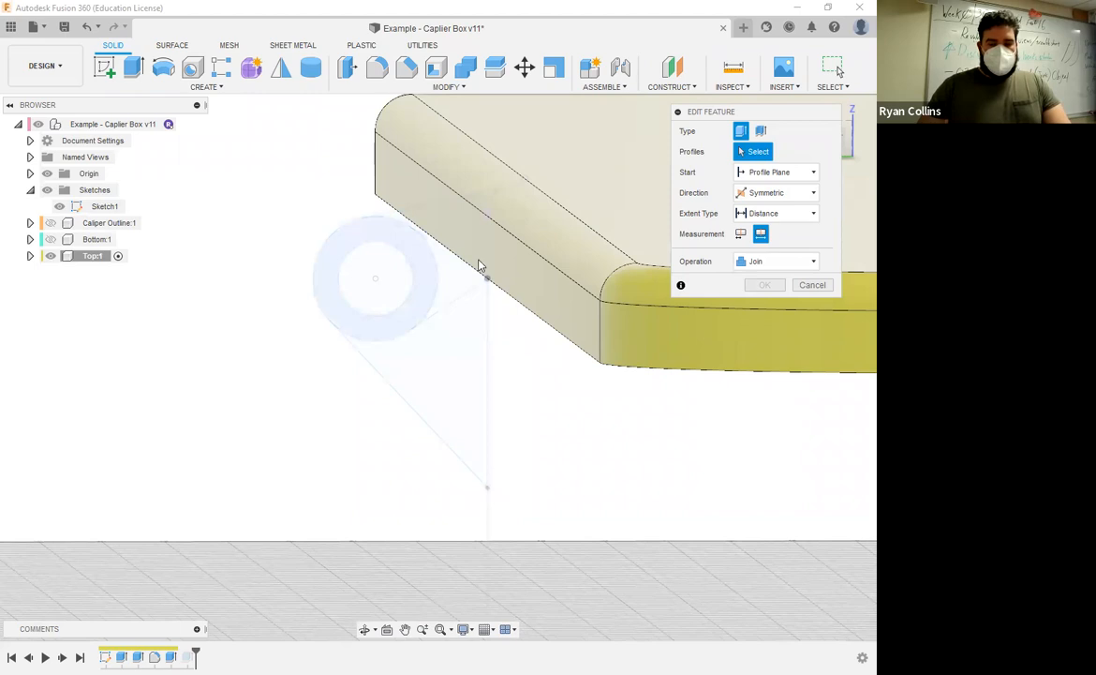
pyautogui.keyDown('shift'); pyautogui.moveTo(457, 319); pyautogui.dragTo(451, 286, button='middle'); pyautogui.keyUp('shift')
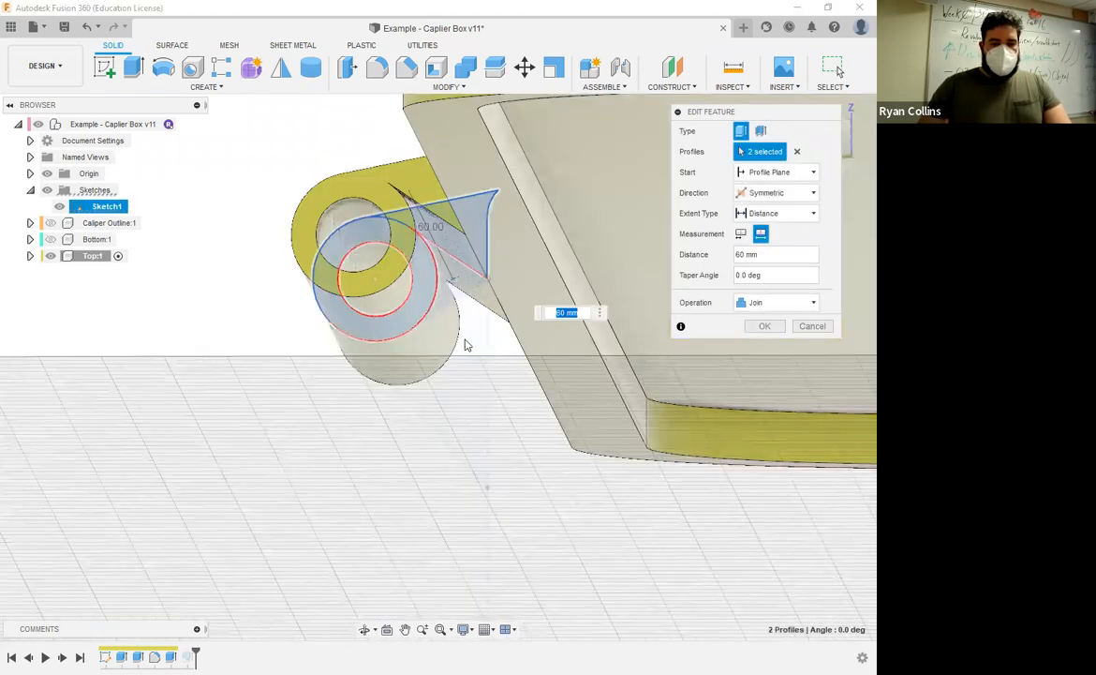
pyautogui.click(765, 326)
pyautogui.keyDown('shift'); pyautogui.moveTo(328, 386); pyautogui.dragTo(434, 360, button='middle'); pyautogui.keyUp('shift')
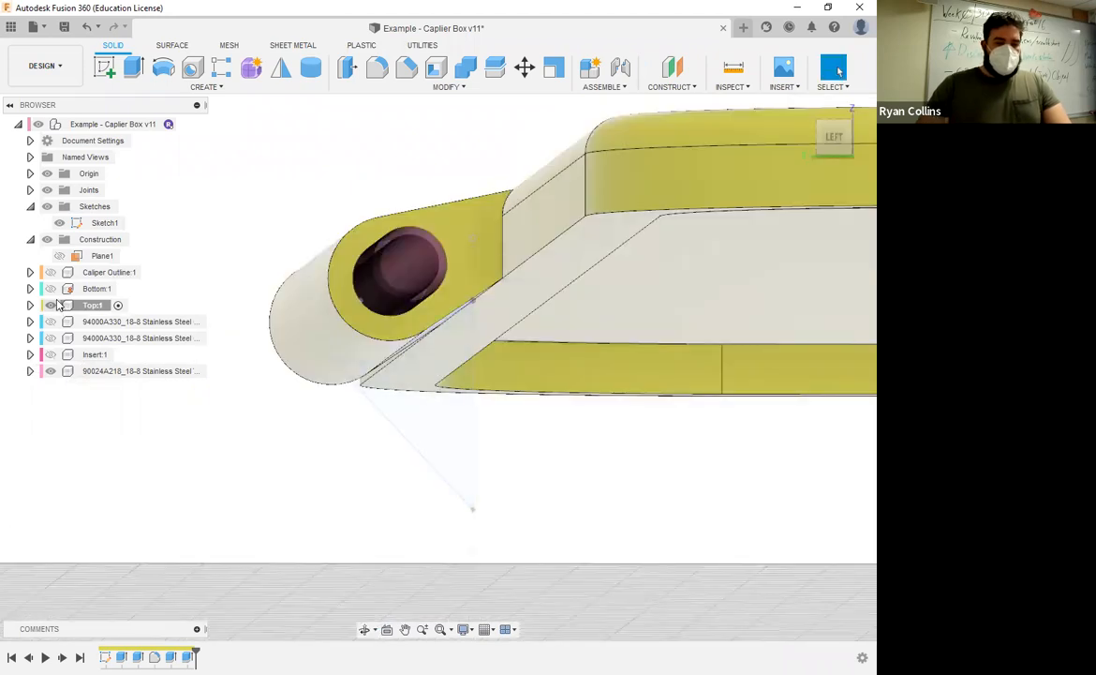
# Show the Bottom component together with the lid and make Bottom the active component.
pyautogui.click(56, 306)
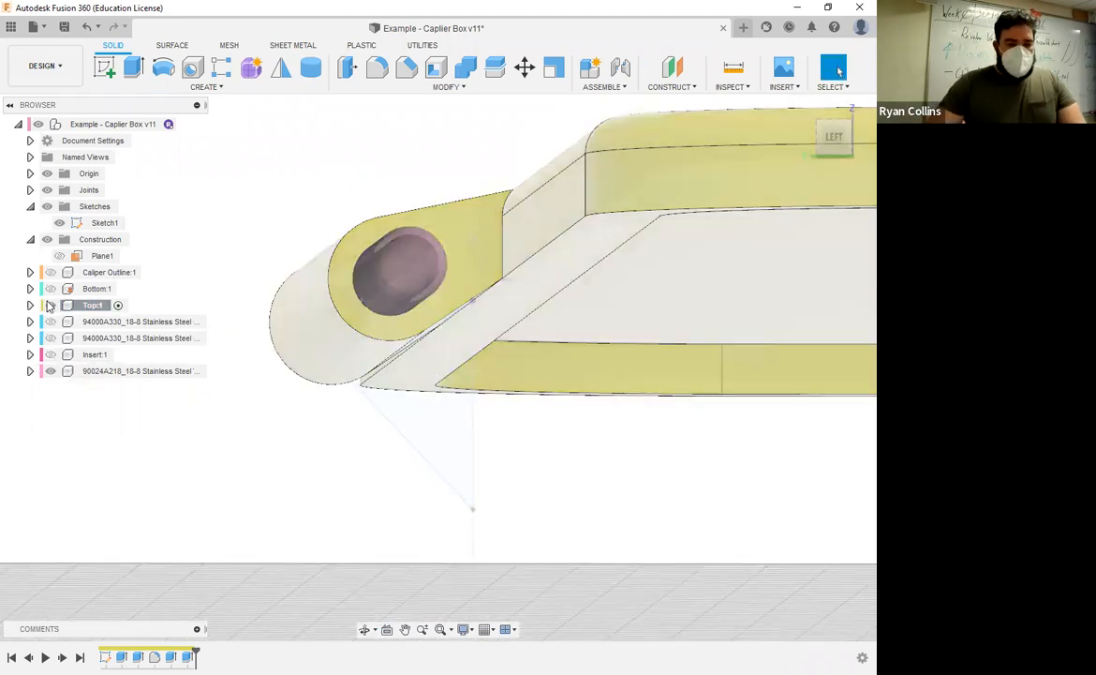
pyautogui.click(50, 306)
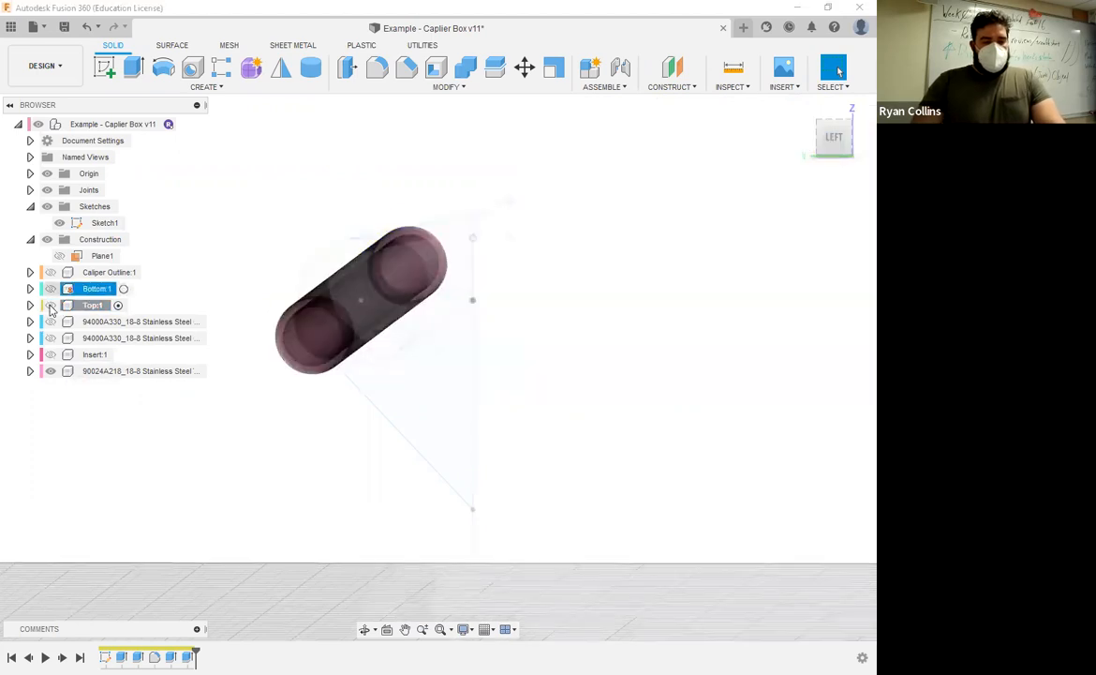
pyautogui.click(51, 306)
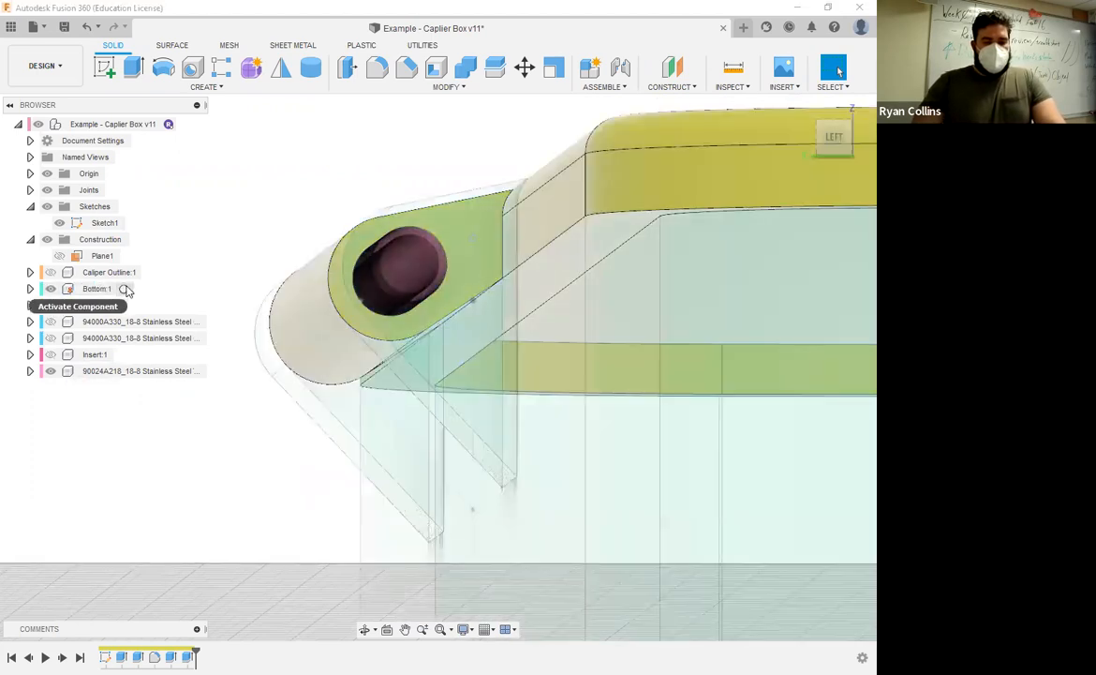
pyautogui.click(124, 289)
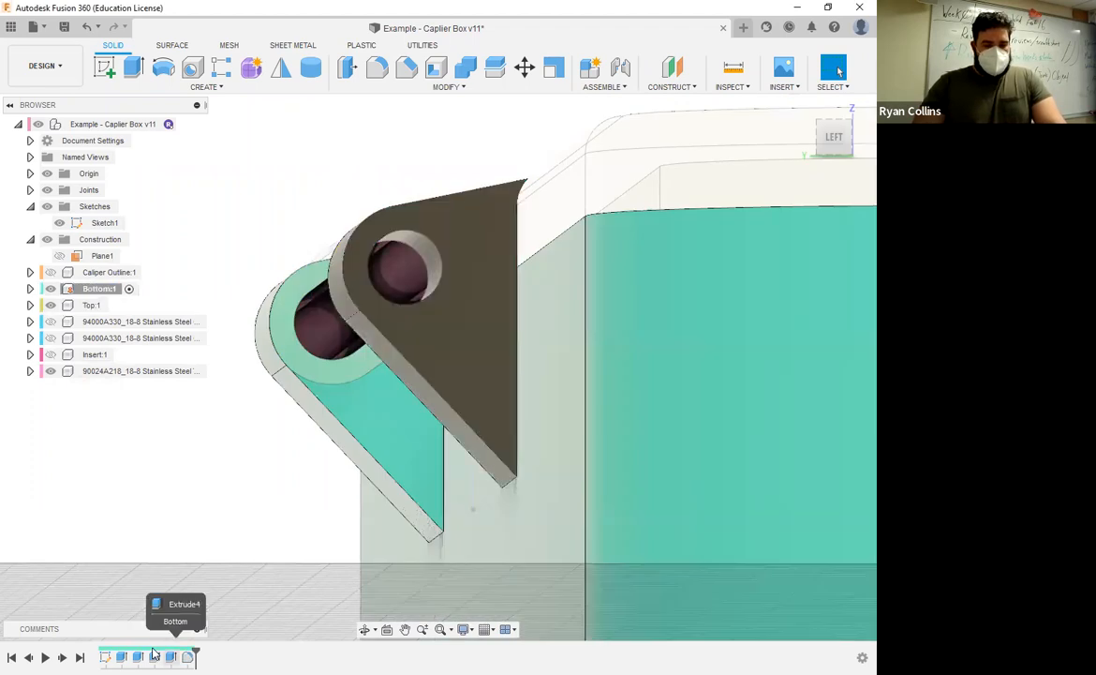
# Edit Bottom's -15 mm hinge extrusion, replacing its profiles with the ring, the lower wedge and the small area under the tangent line.
pyautogui.rightClick(171, 657)
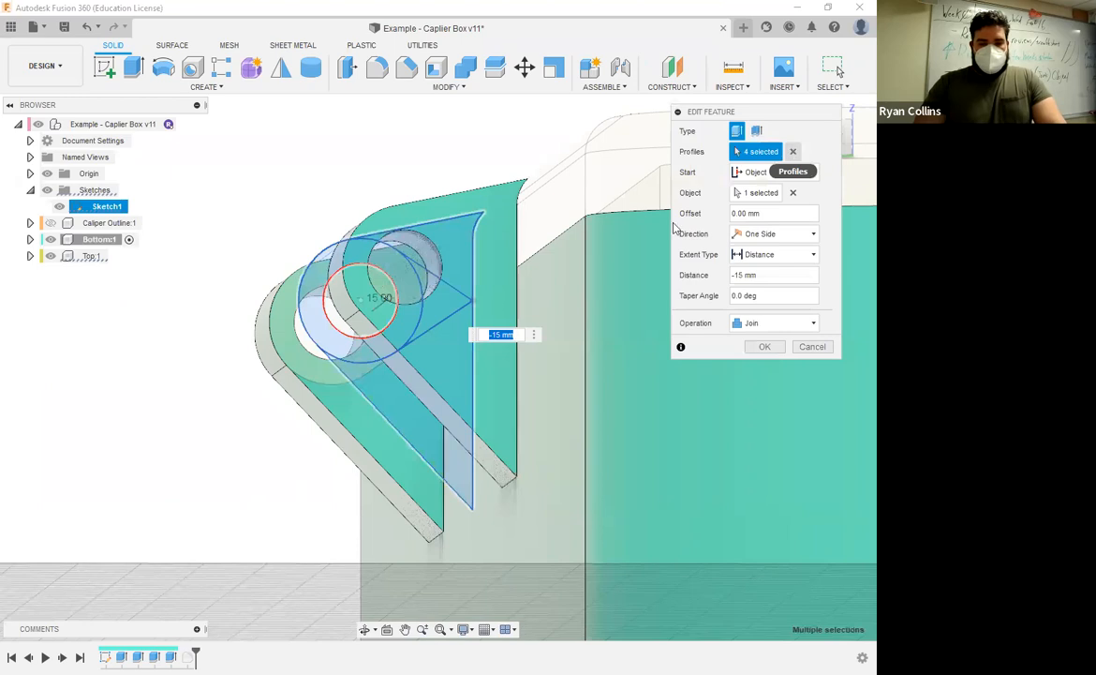
pyautogui.keyDown('shift'); pyautogui.moveTo(366, 327); pyautogui.dragTo(298, 309, button='middle'); pyautogui.keyUp('shift')
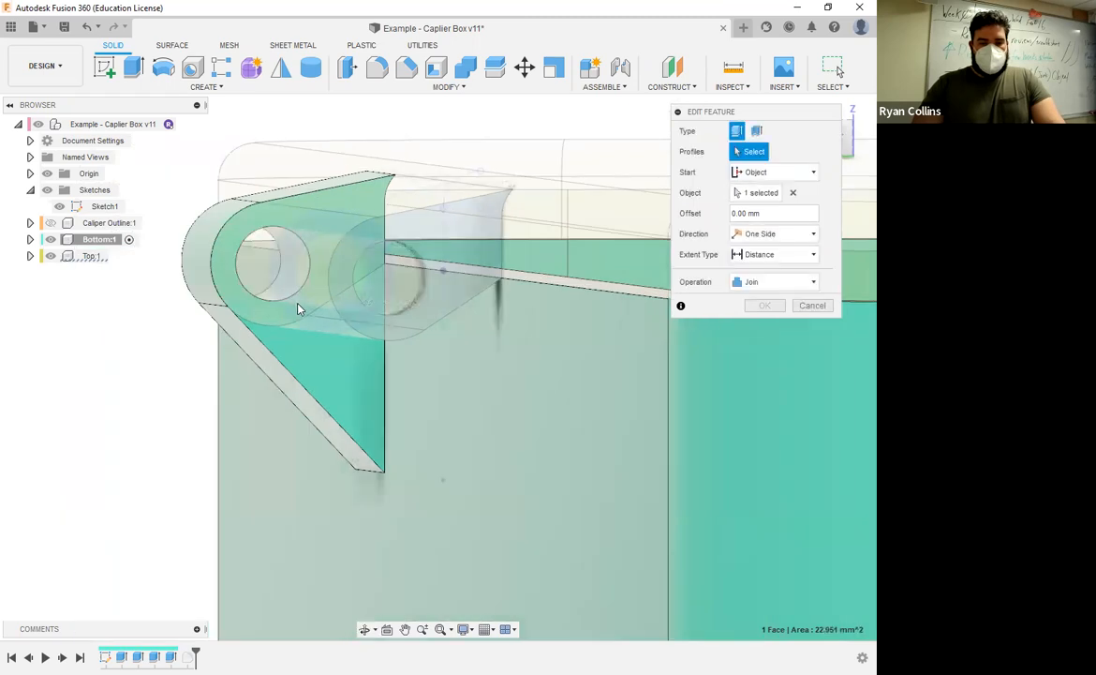
pyautogui.click(434, 301)
pyautogui.keyDown('shift'); pyautogui.moveTo(434, 301); pyautogui.dragTo(425, 340, button='middle'); pyautogui.keyUp('shift')
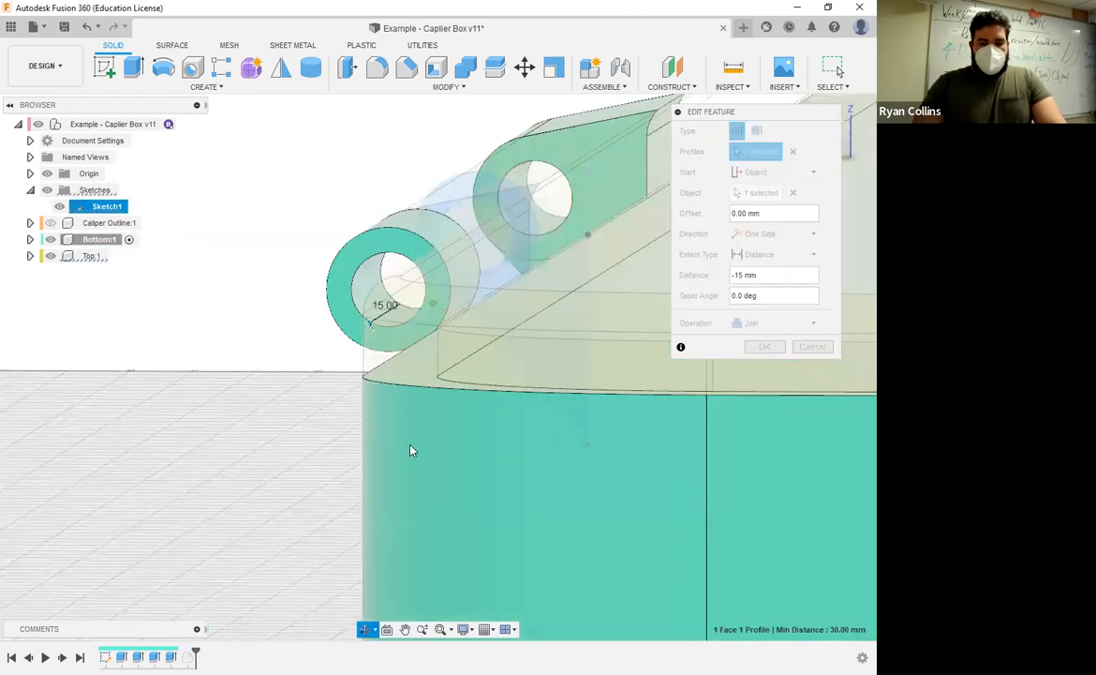
pyautogui.keyDown('shift'); pyautogui.moveTo(410, 450); pyautogui.dragTo(381, 394, button='middle'); pyautogui.keyUp('shift')
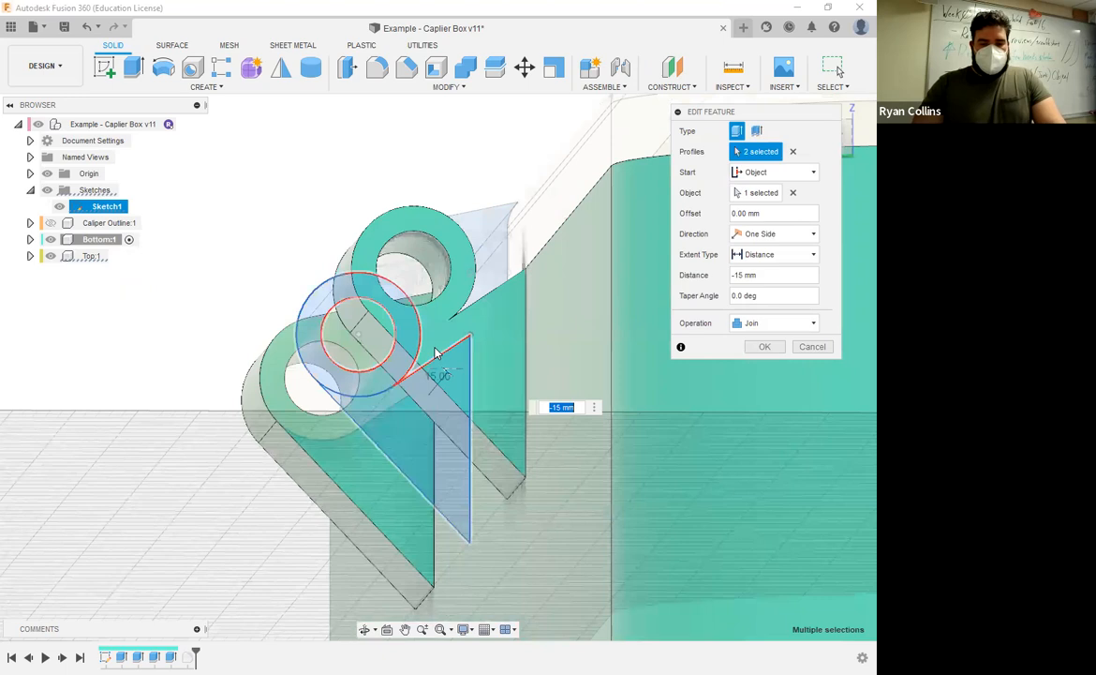
pyautogui.click(439, 255)
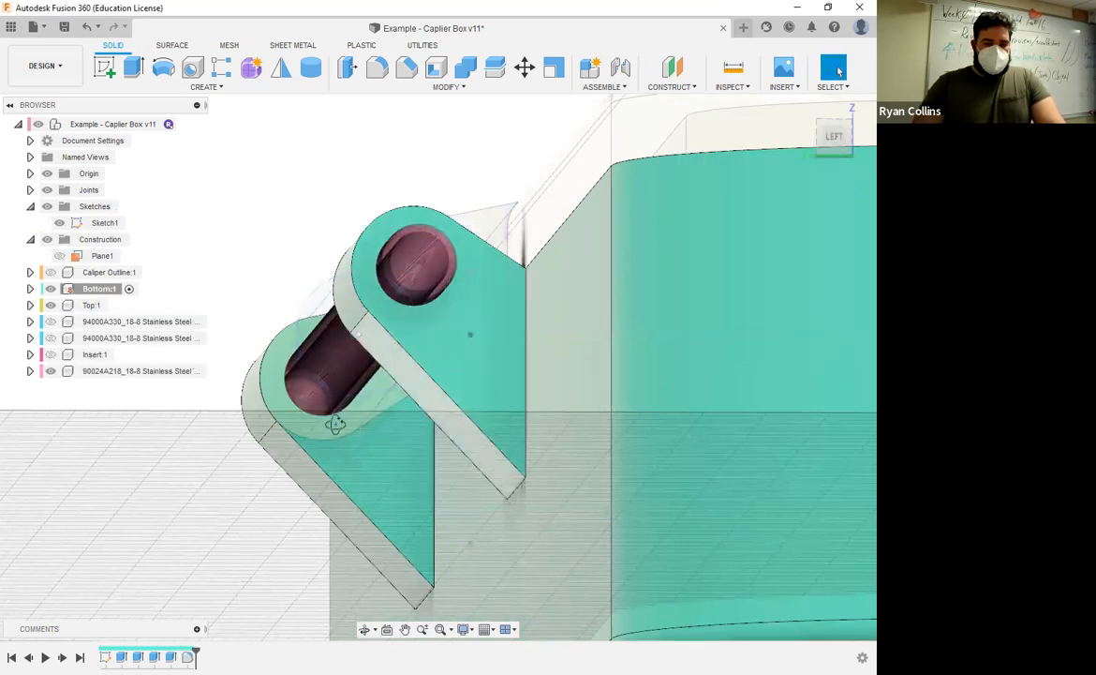
# Edit Bottom's opposite 15 mm hinge extrusion to use the same ring, lower wedge and small area under the tangent line.
pyautogui.keyDown('shift'); pyautogui.moveTo(469, 332); pyautogui.dragTo(564, 437, button='middle'); pyautogui.keyUp('shift')
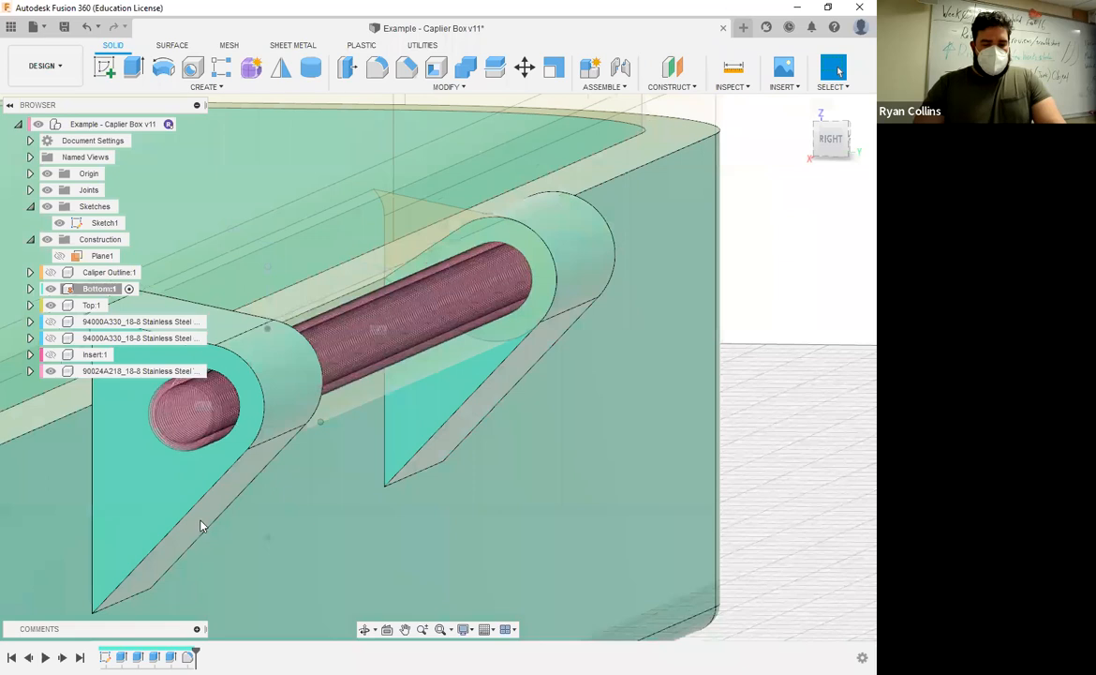
pyautogui.rightClick(154, 656)
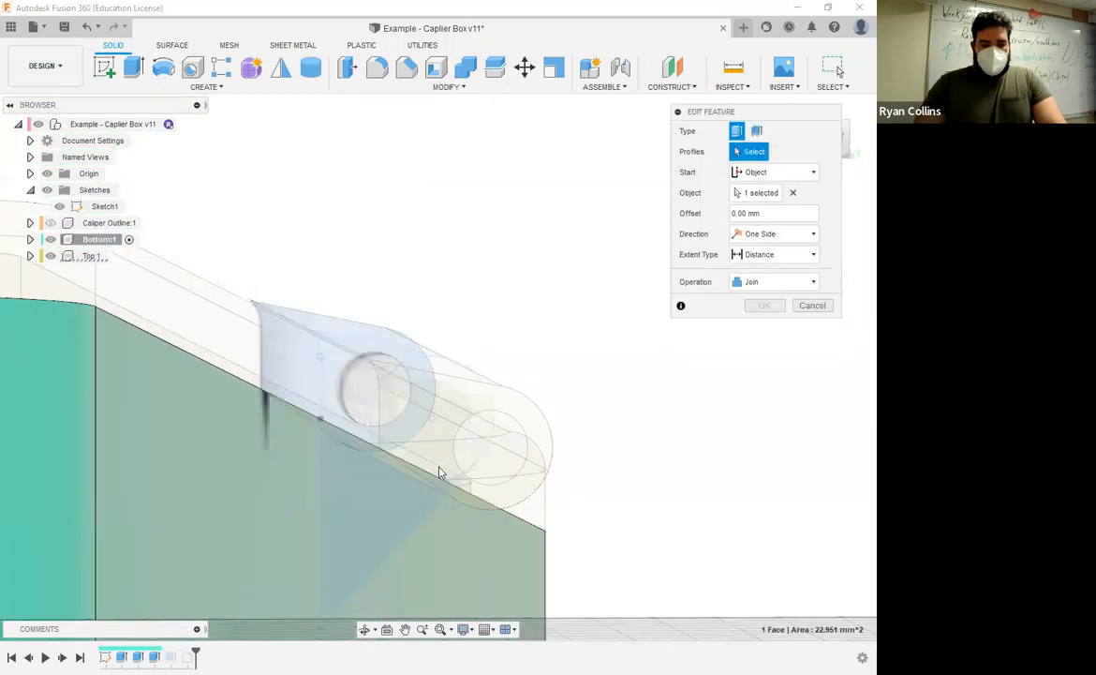
pyautogui.click(390, 456)
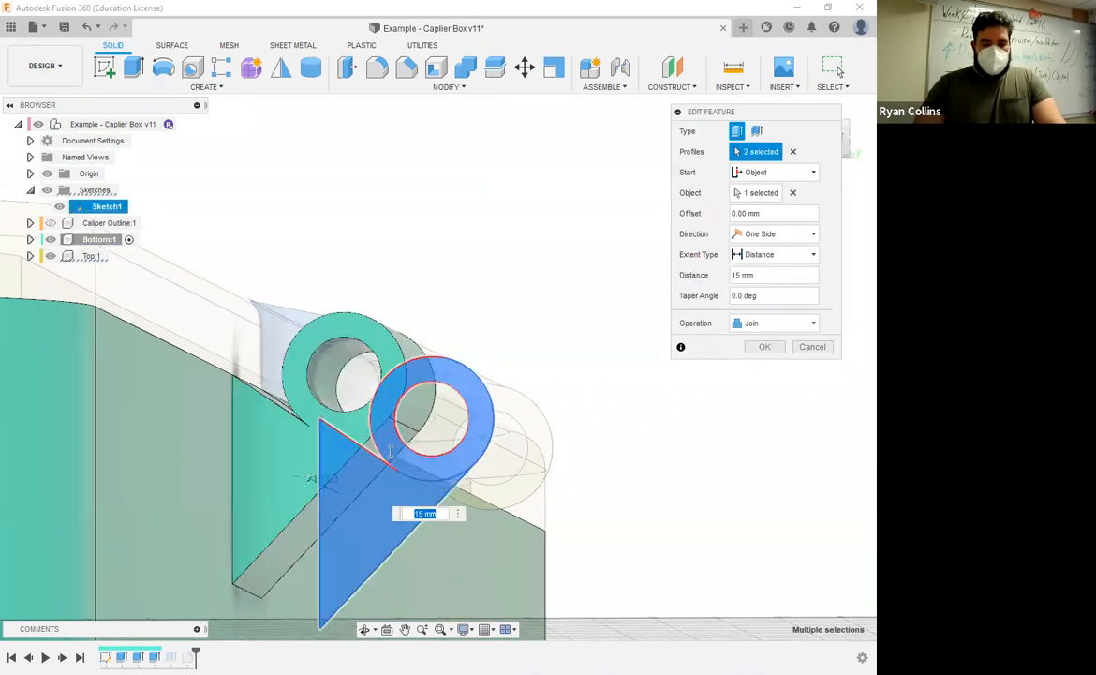
pyautogui.click(421, 473)
pyautogui.keyDown('shift'); pyautogui.moveTo(420, 472); pyautogui.dragTo(390, 411, button='middle'); pyautogui.keyUp('shift')
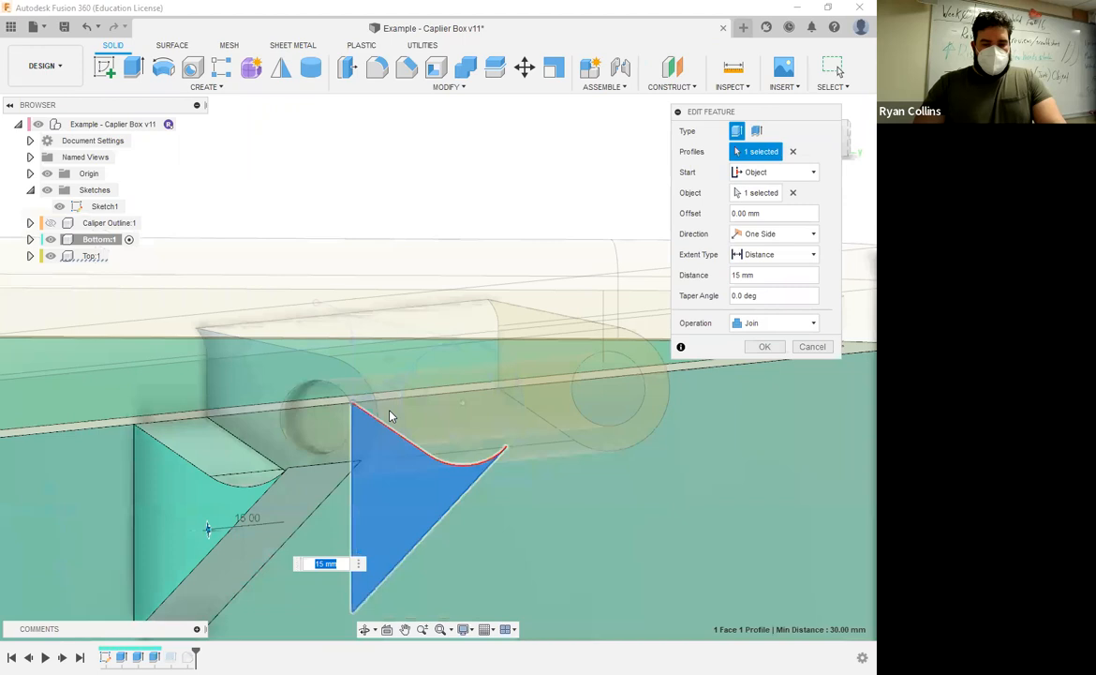
pyautogui.click(443, 455)
pyautogui.click(404, 427)
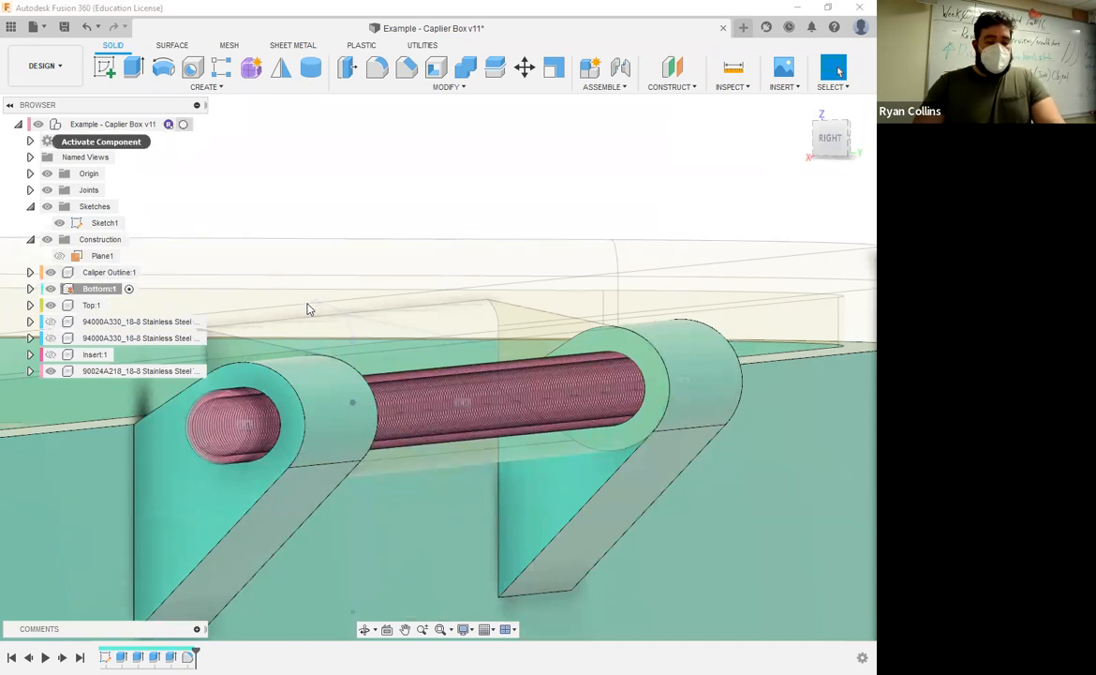
# Activate the top-level assembly and show both stainless steel nuts on the ends of the hinge rod.
pyautogui.click(185, 125)
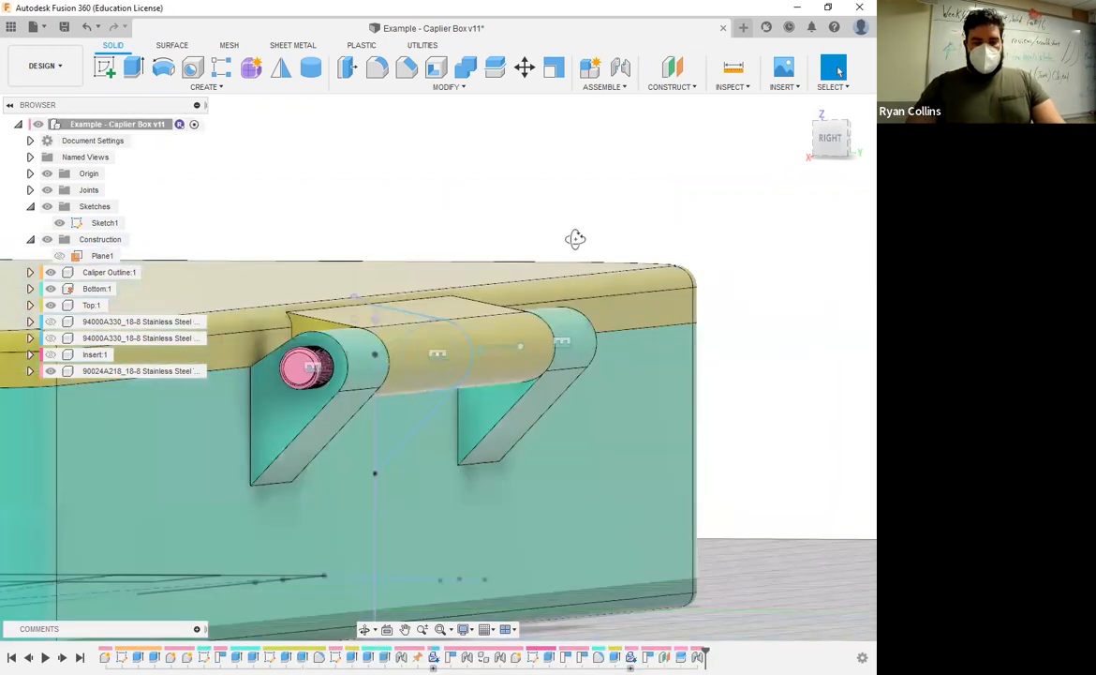
pyautogui.keyDown('shift'); pyautogui.moveTo(575, 237); pyautogui.dragTo(277, 372, button='middle'); pyautogui.keyUp('shift')
pyautogui.moveTo(278, 372); pyautogui.dragTo(244, 459)
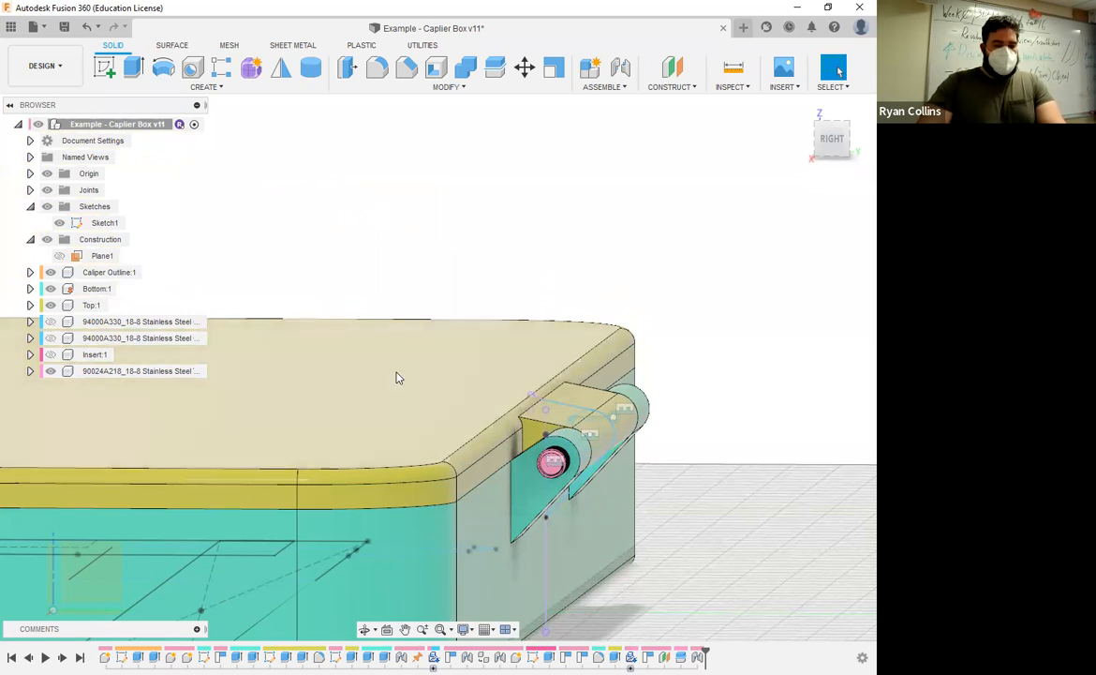
pyautogui.scroll(-3, 460, 431)
pyautogui.keyDown('shift'); pyautogui.moveTo(620, 366); pyautogui.dragTo(568, 371, button='middle'); pyautogui.keyUp('shift')
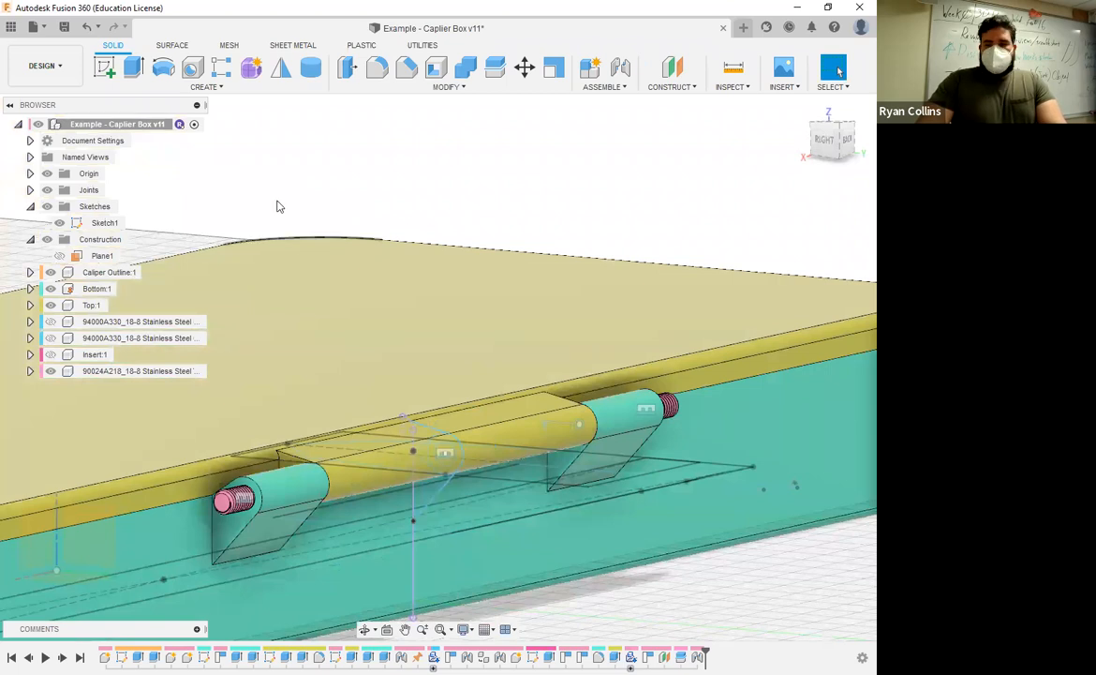
pyautogui.click(53, 340)
pyautogui.click(50, 339)
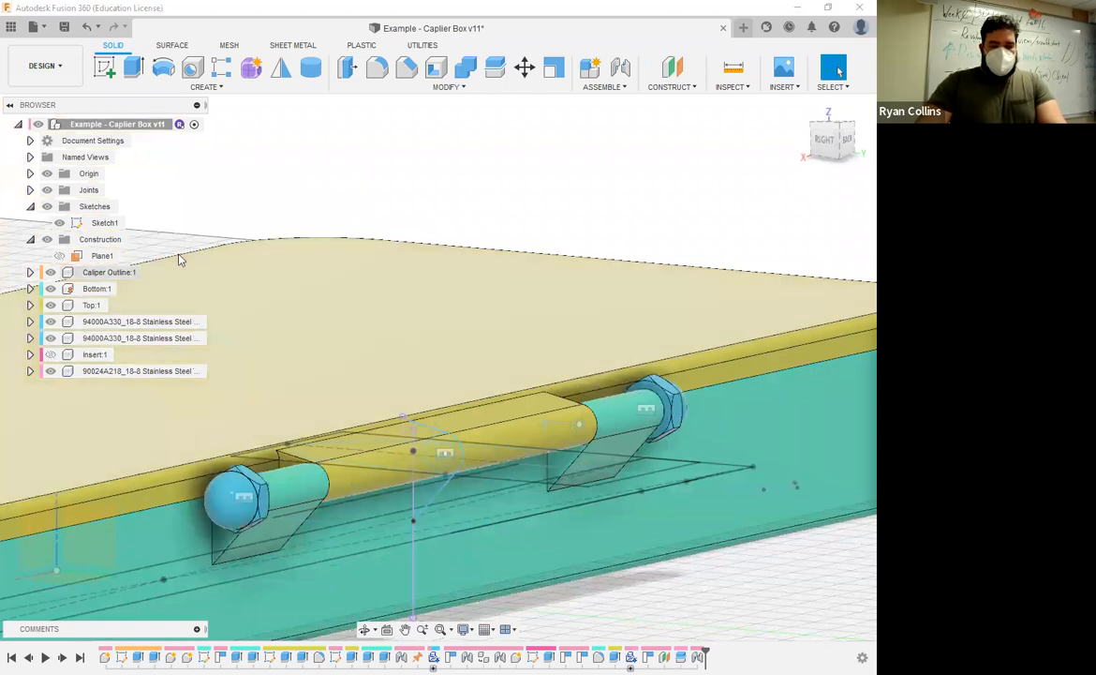
# Hide the assembly's sketches and collapse the Caliper Outline, Construction and Sketches branches of the component tree.
pyautogui.scroll(-5, 351, 383)
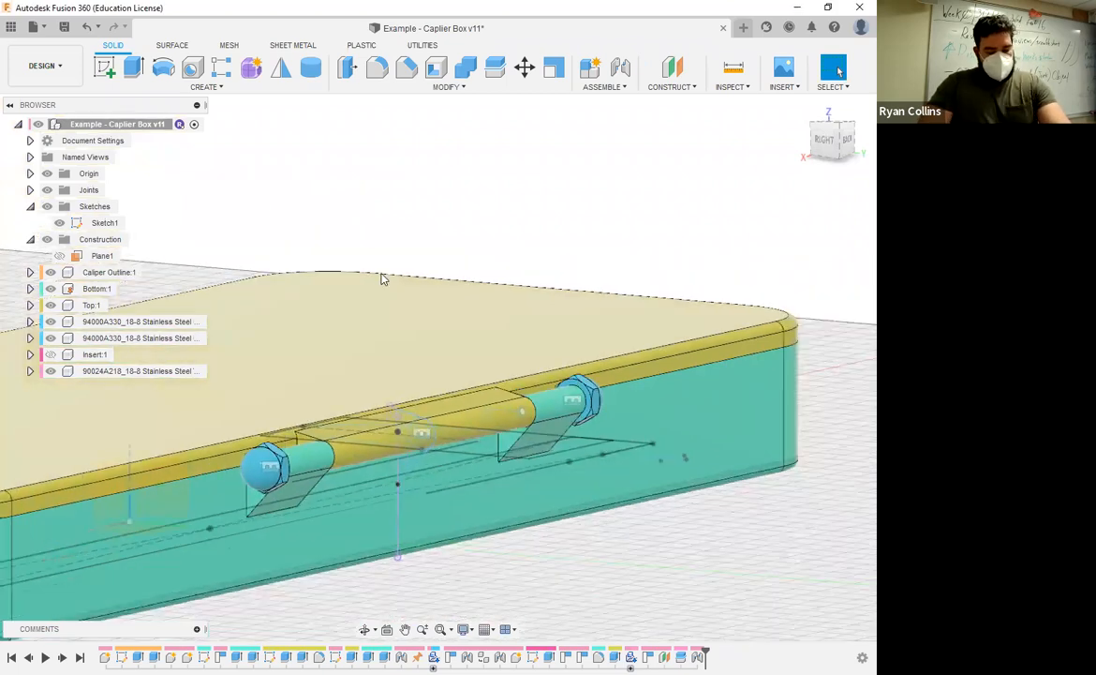
pyautogui.scroll(-2, 77, 281)
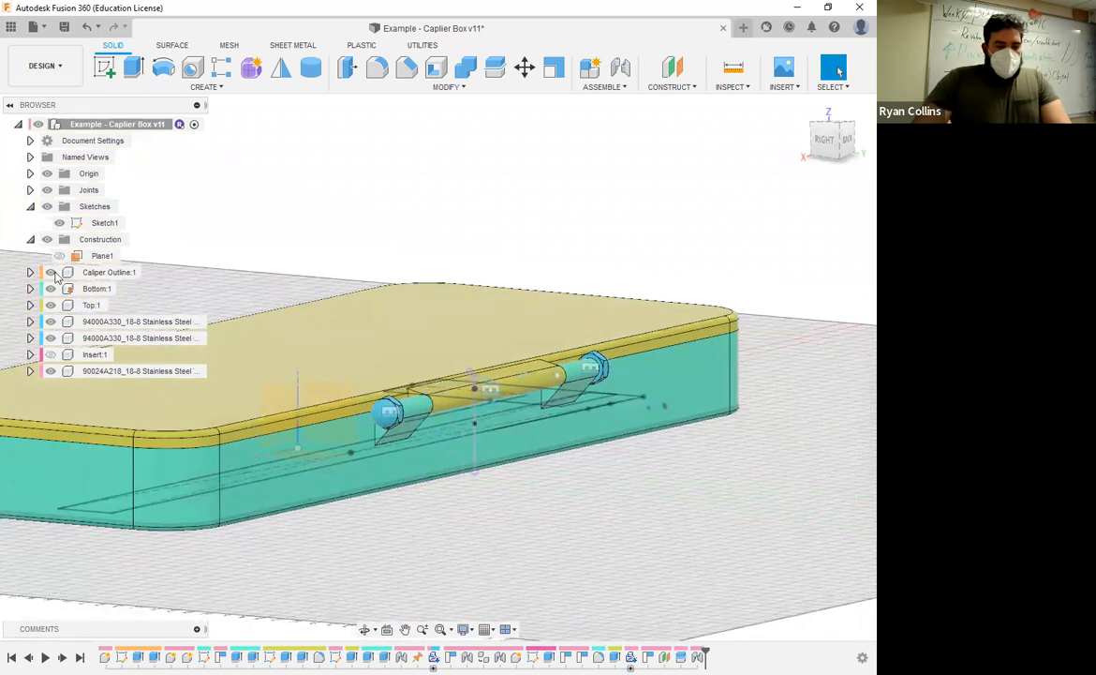
pyautogui.click(47, 206)
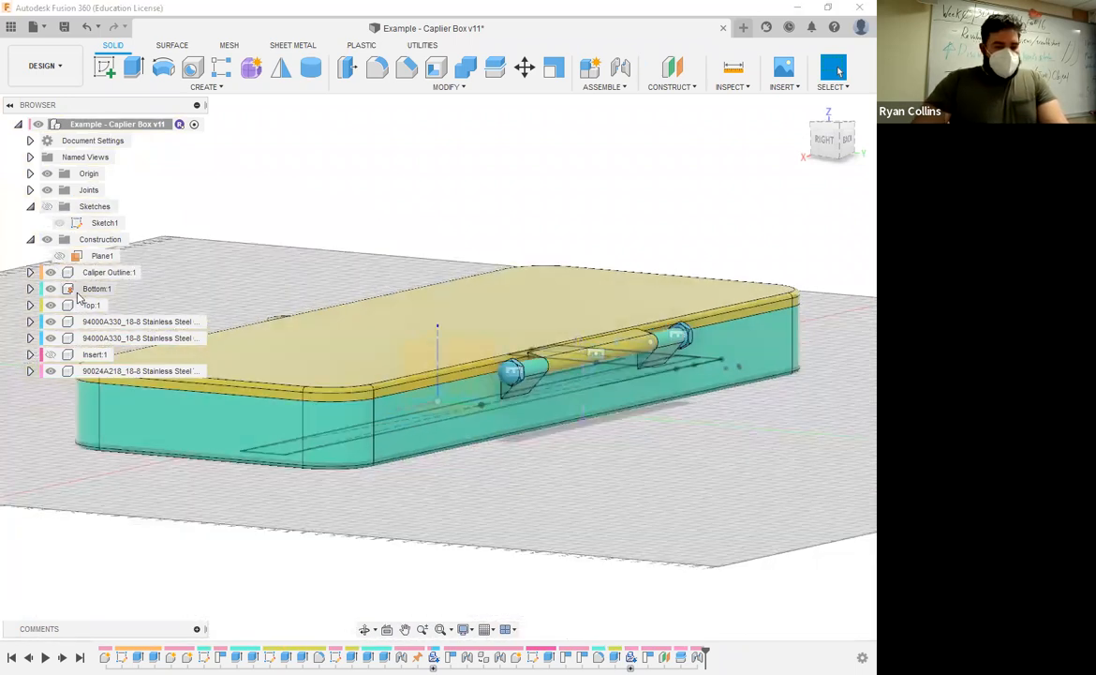
pyautogui.click(32, 272)
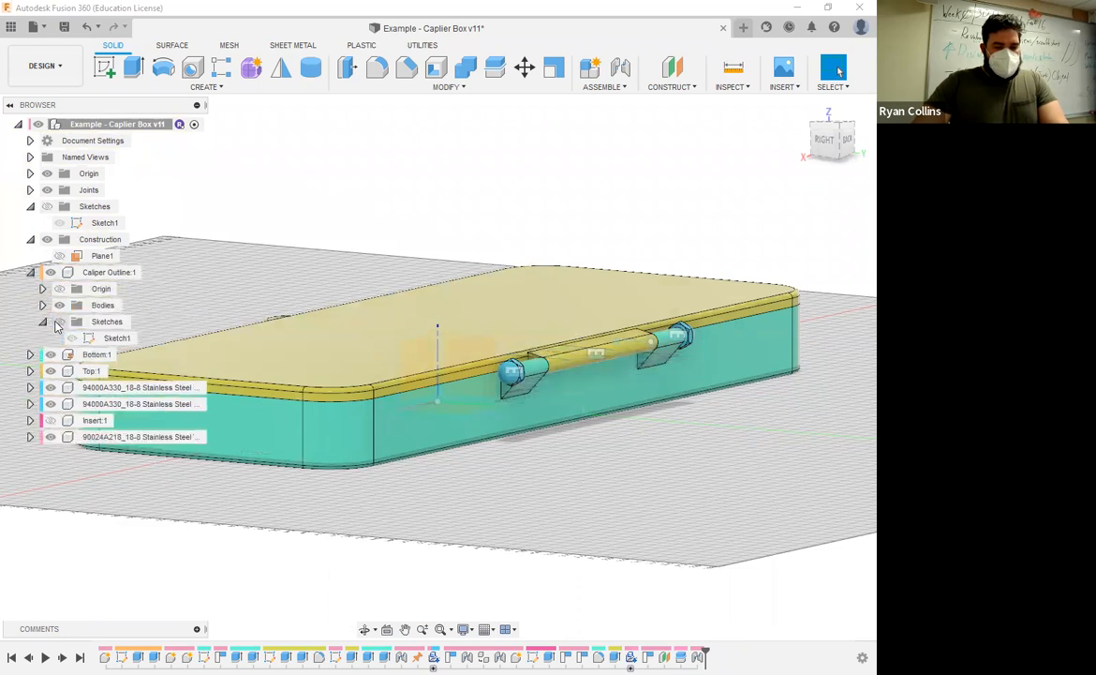
pyautogui.click(31, 272)
pyautogui.click(31, 239)
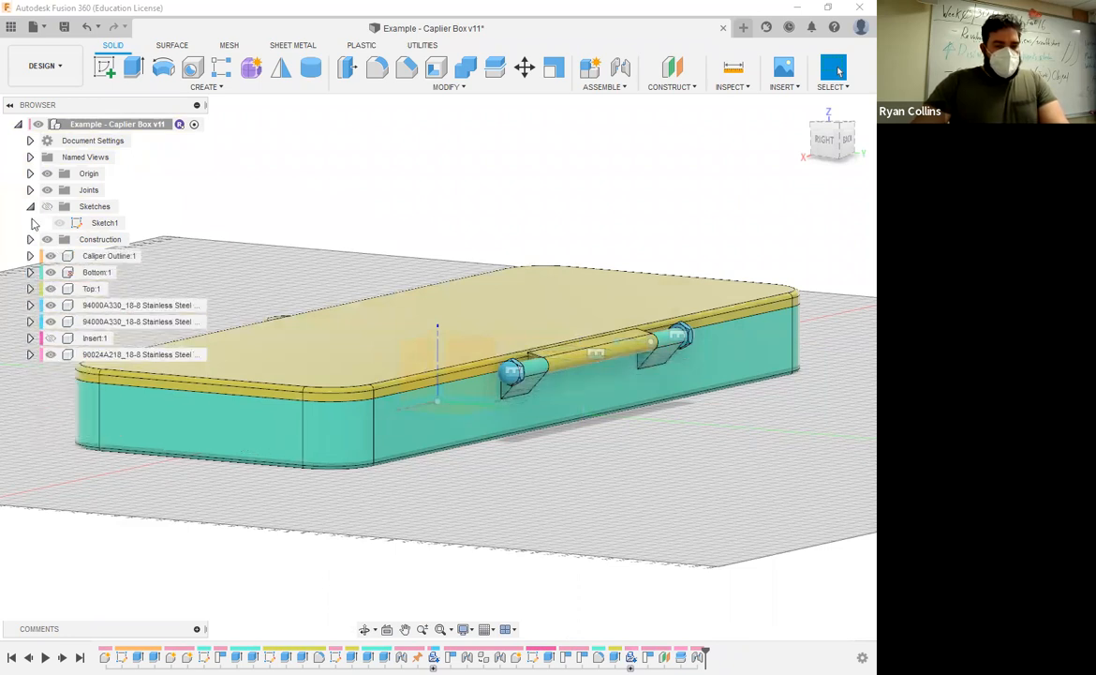
pyautogui.click(30, 206)
# Swing the lid open on its hinge to about 162° and show the Insert component inside the box.
pyautogui.moveTo(320, 316); pyautogui.dragTo(641, 358)
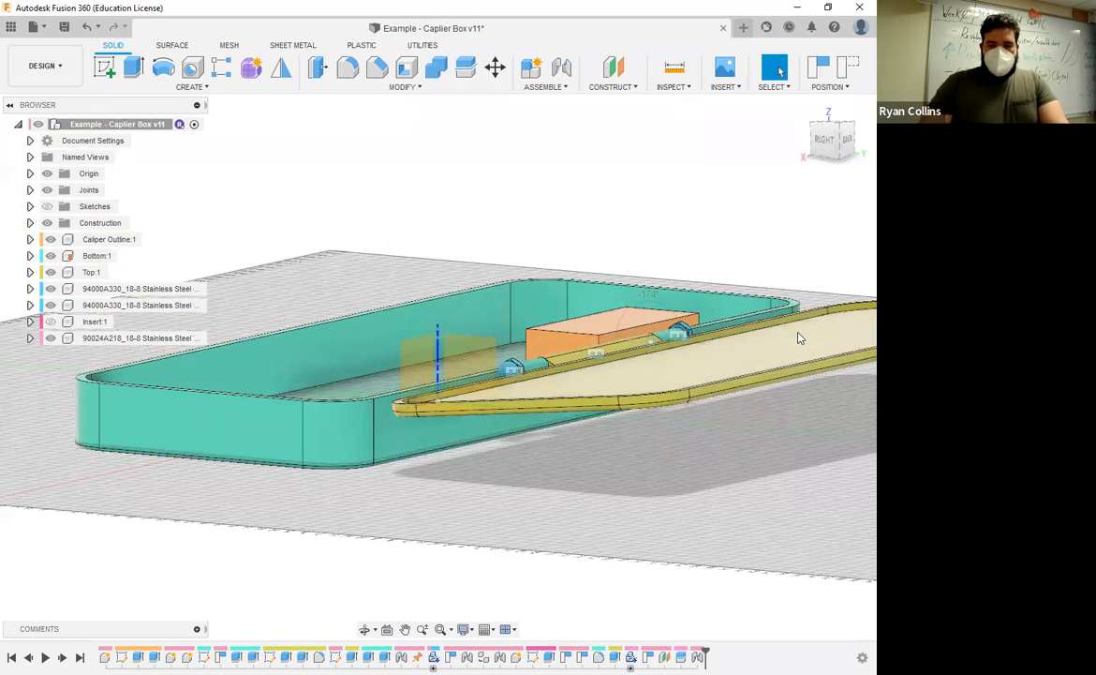
pyautogui.moveTo(800, 338); pyautogui.dragTo(796, 305)
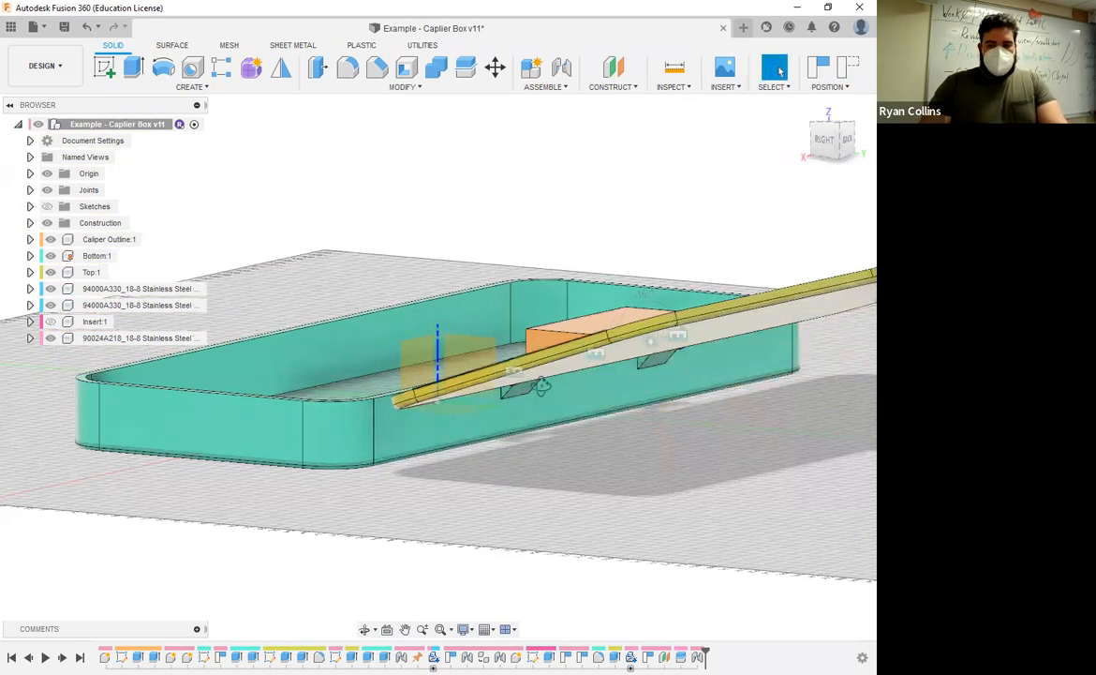
pyautogui.keyDown('shift'); pyautogui.moveTo(457, 403); pyautogui.dragTo(685, 416, button='middle'); pyautogui.keyUp('shift')
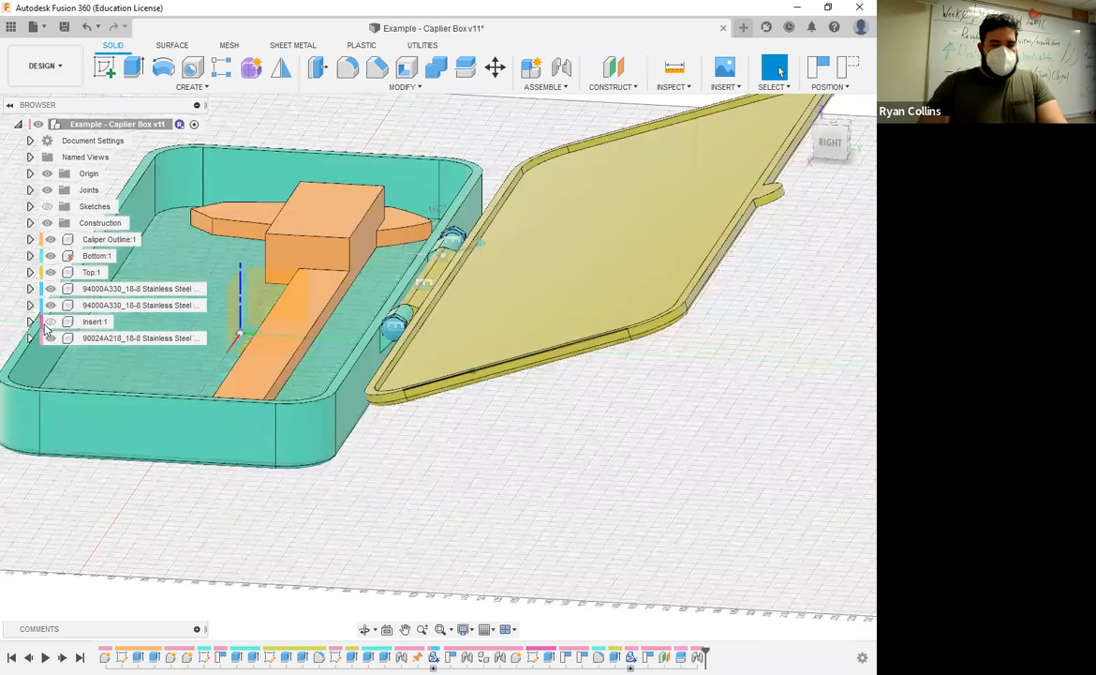
pyautogui.click(49, 323)
pyautogui.keyDown('shift'); pyautogui.moveTo(507, 529); pyautogui.dragTo(543, 540, button='middle'); pyautogui.keyUp('shift')
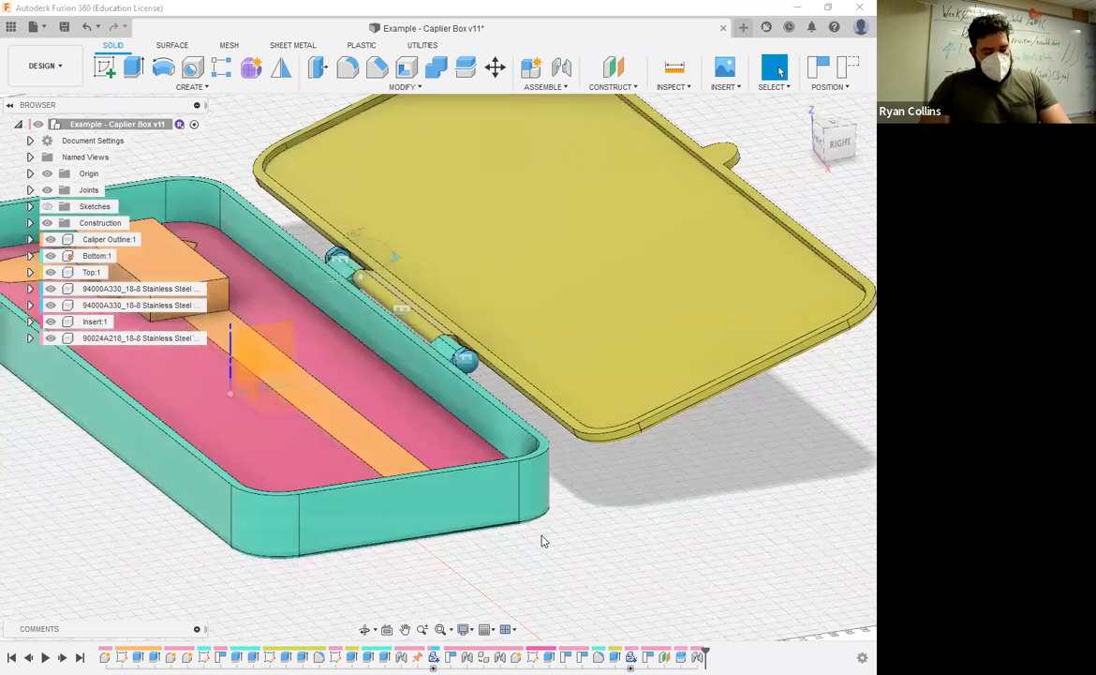
# Turn off the component color display so the real materials show, and capture the opened lid's position.
pyautogui.scroll(-3, 544, 540)
pyautogui.hotkey('shift', 'n')
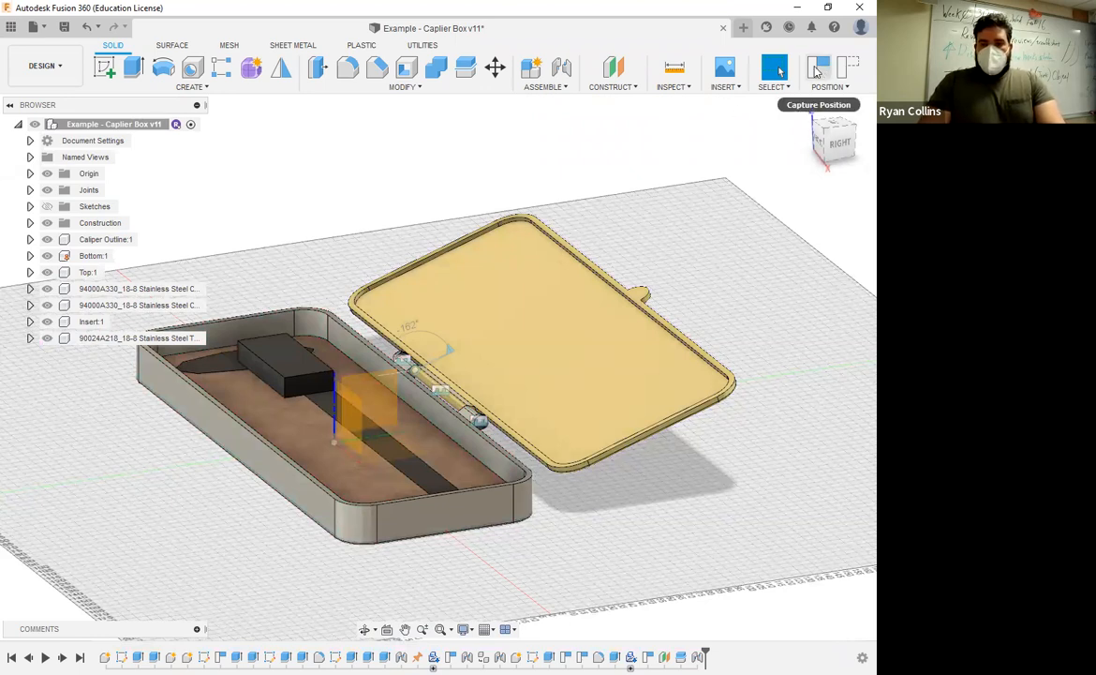
pyautogui.click(817, 71)
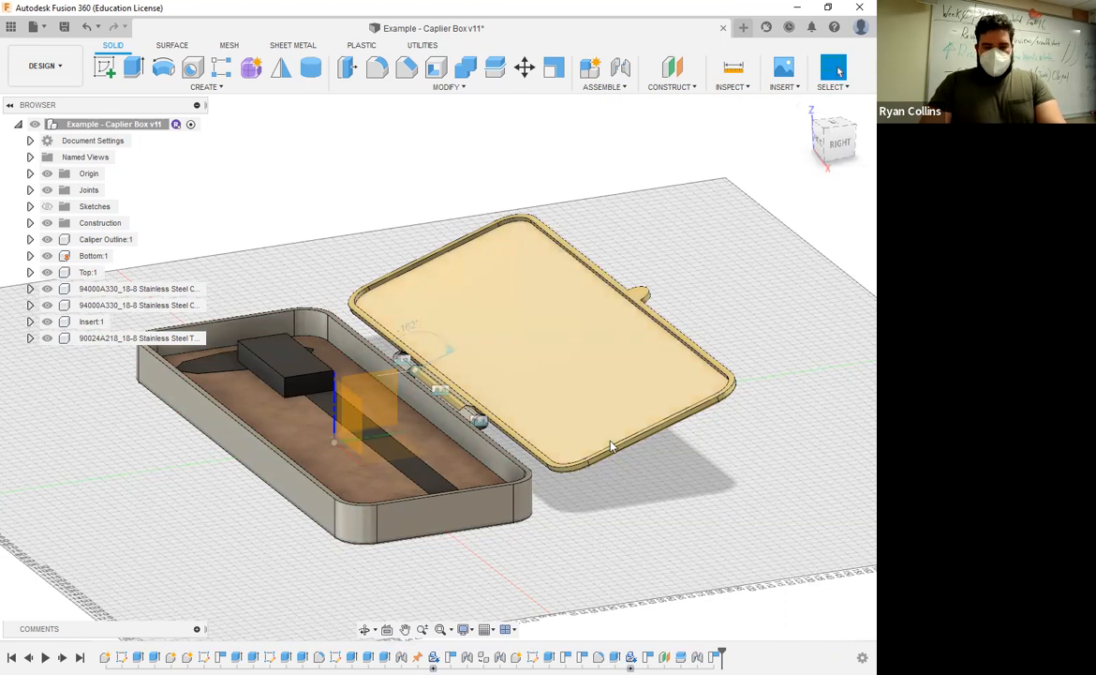
# Save a new version of the design with the description "Hinges Fixed".
pyautogui.hotkey('ctrl', 's')
pyautogui.moveTo(448, 322); pyautogui.dragTo(391, 330)
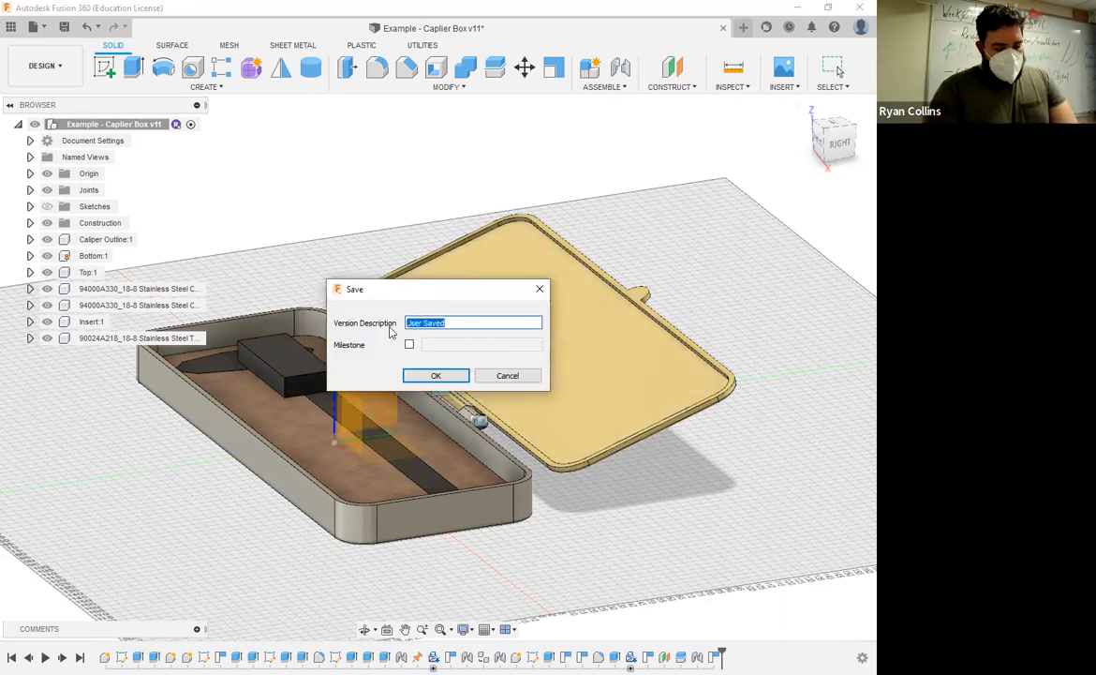
pyautogui.write('Hinges ')
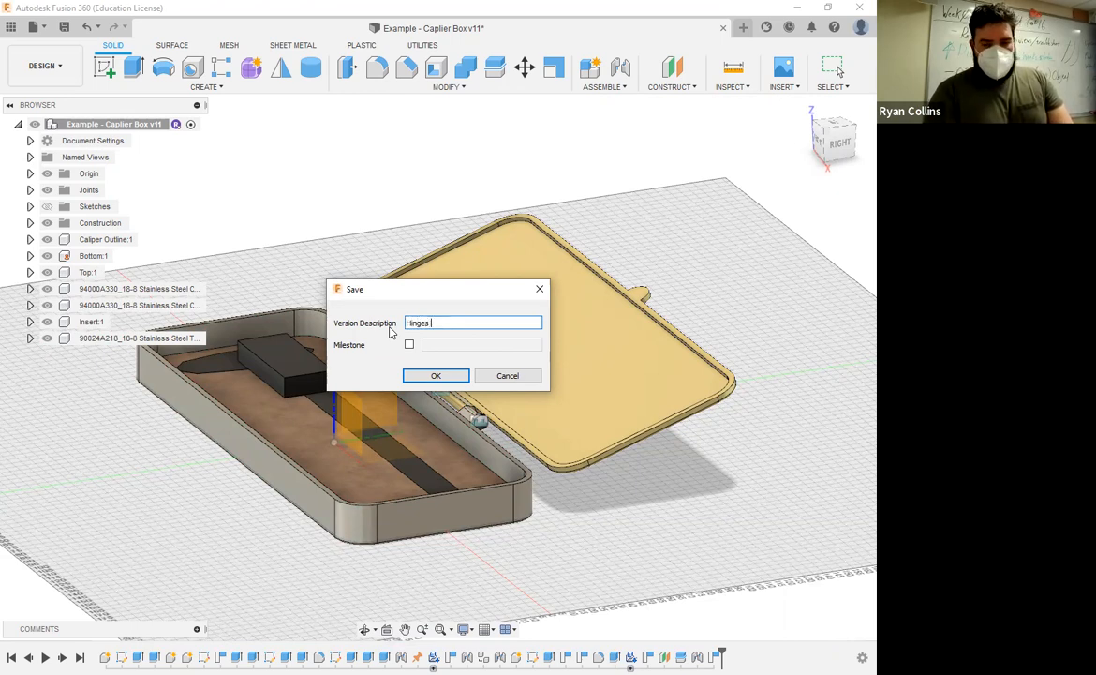
pyautogui.write('Fixed')
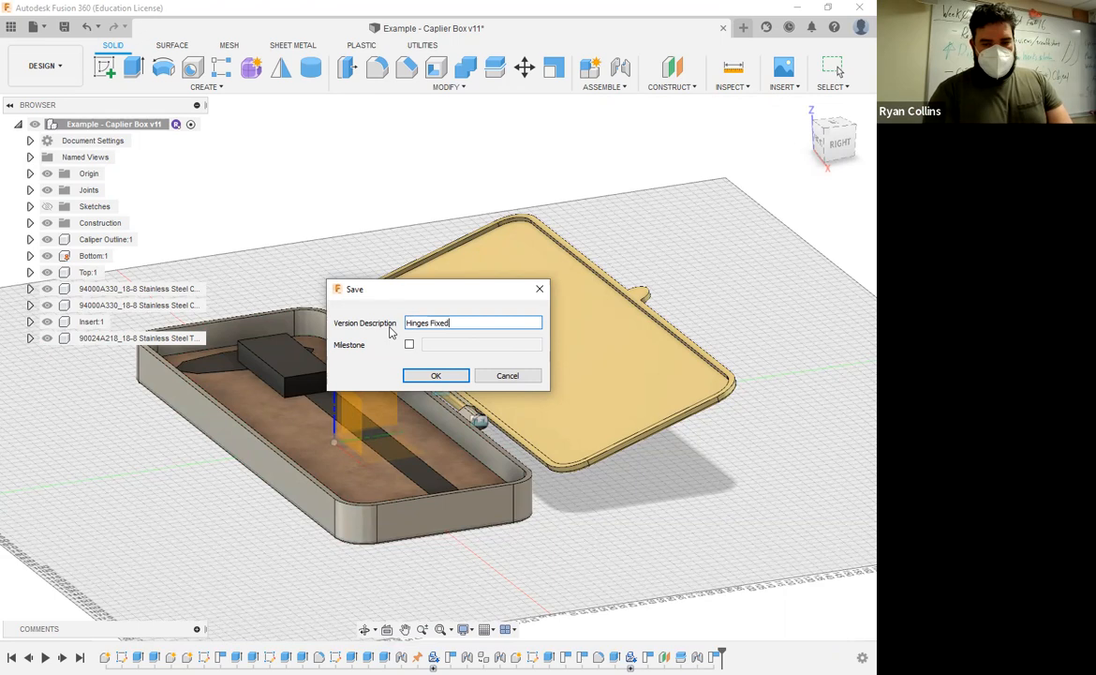
pyautogui.press('Return')
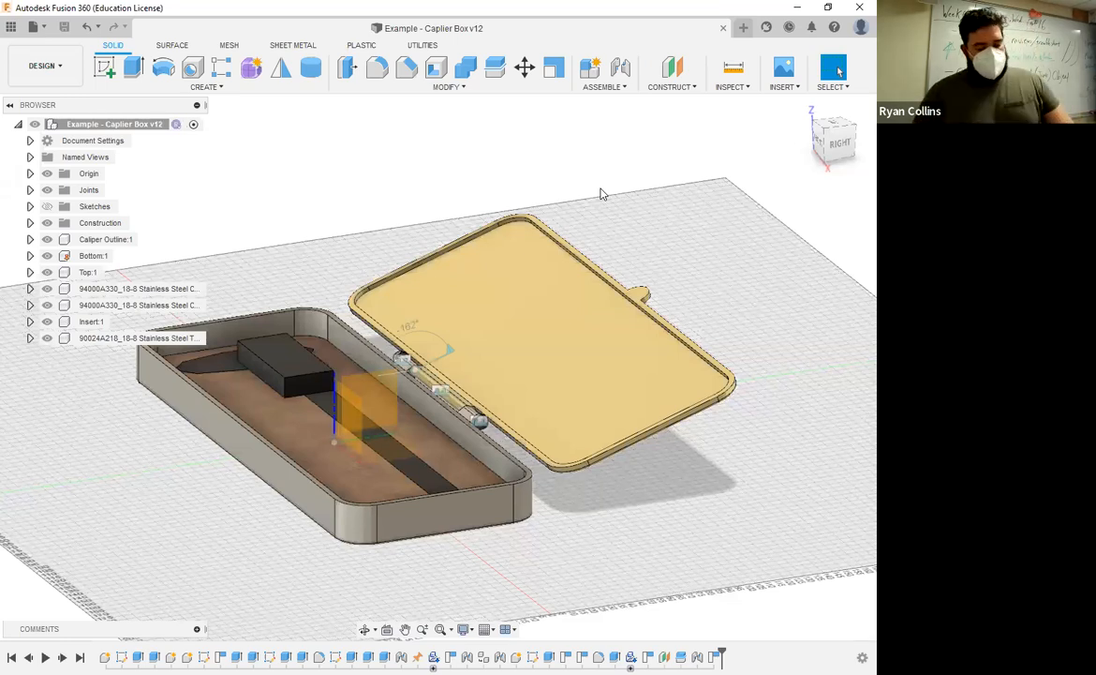
pyautogui.scroll(3, 635, 267)
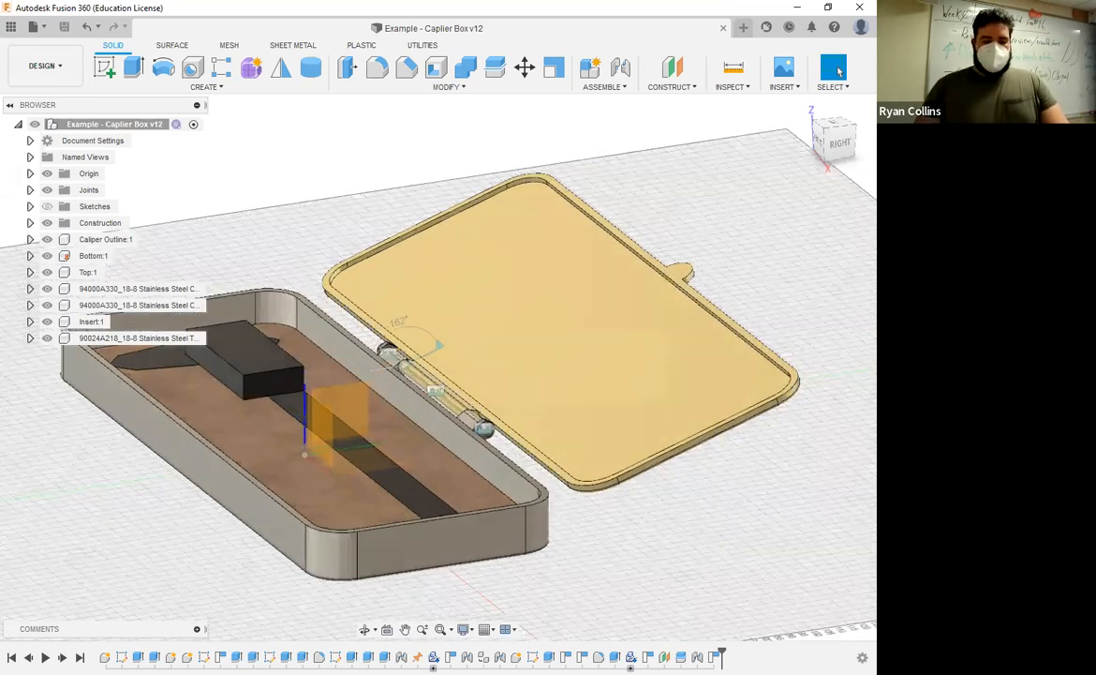